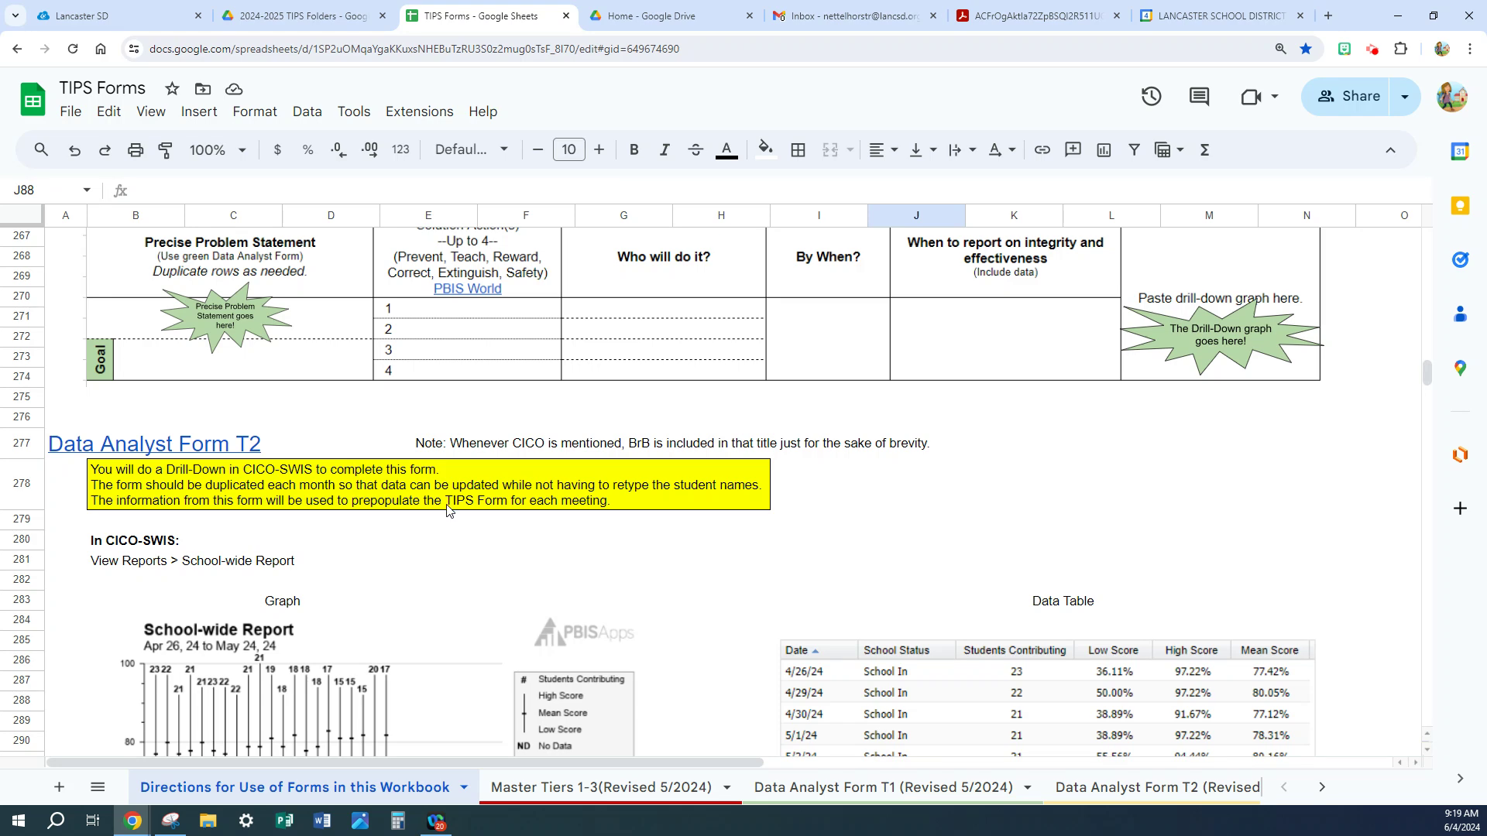
- Review the Data Analyst Form T2 directions through the student referral table and view the matching Data Analyst Form T2 sheet
scroll(447, 509, down, 4)
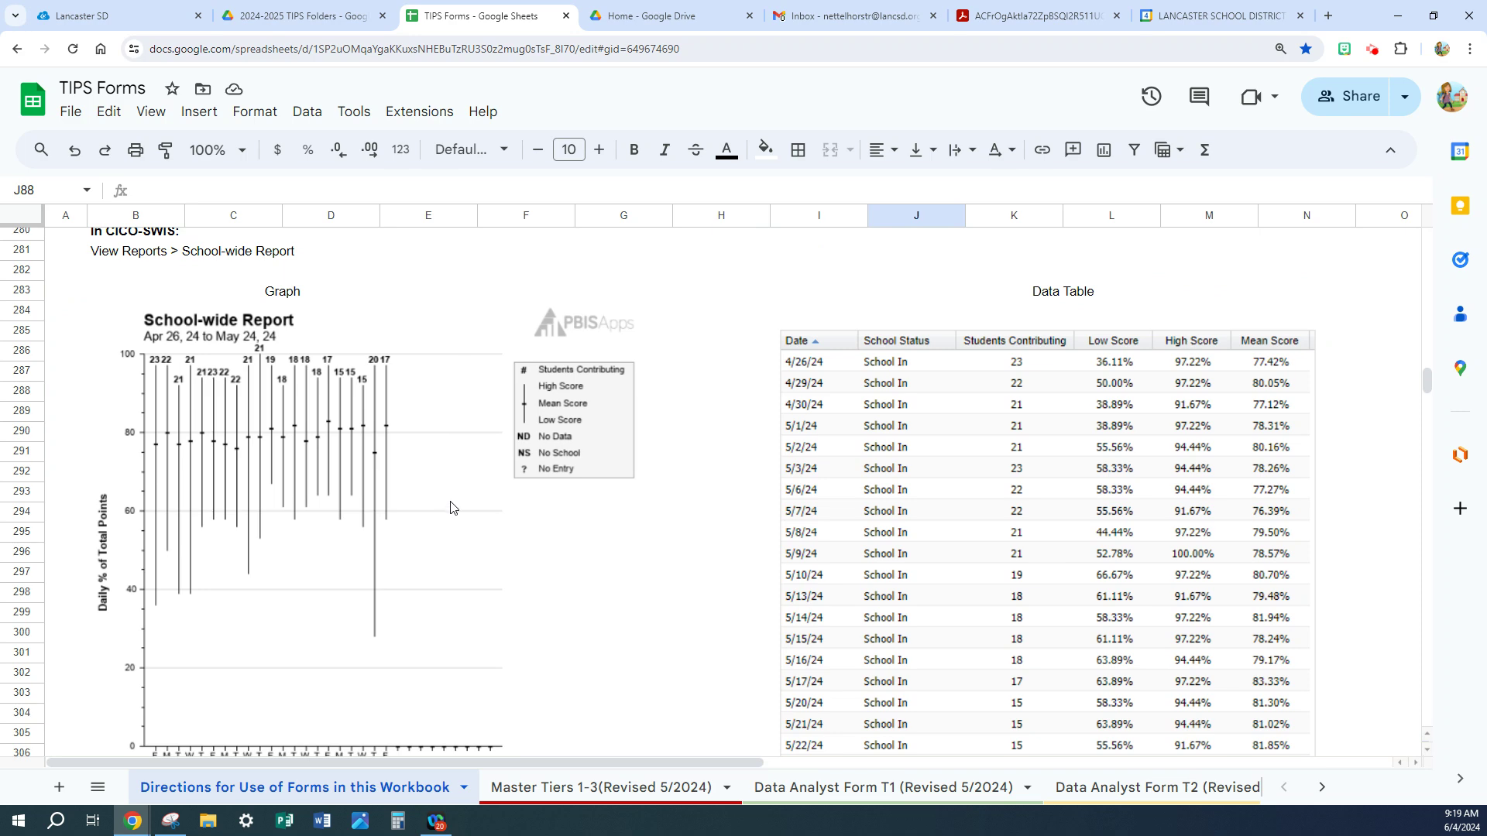
scroll(451, 507, down, 5)
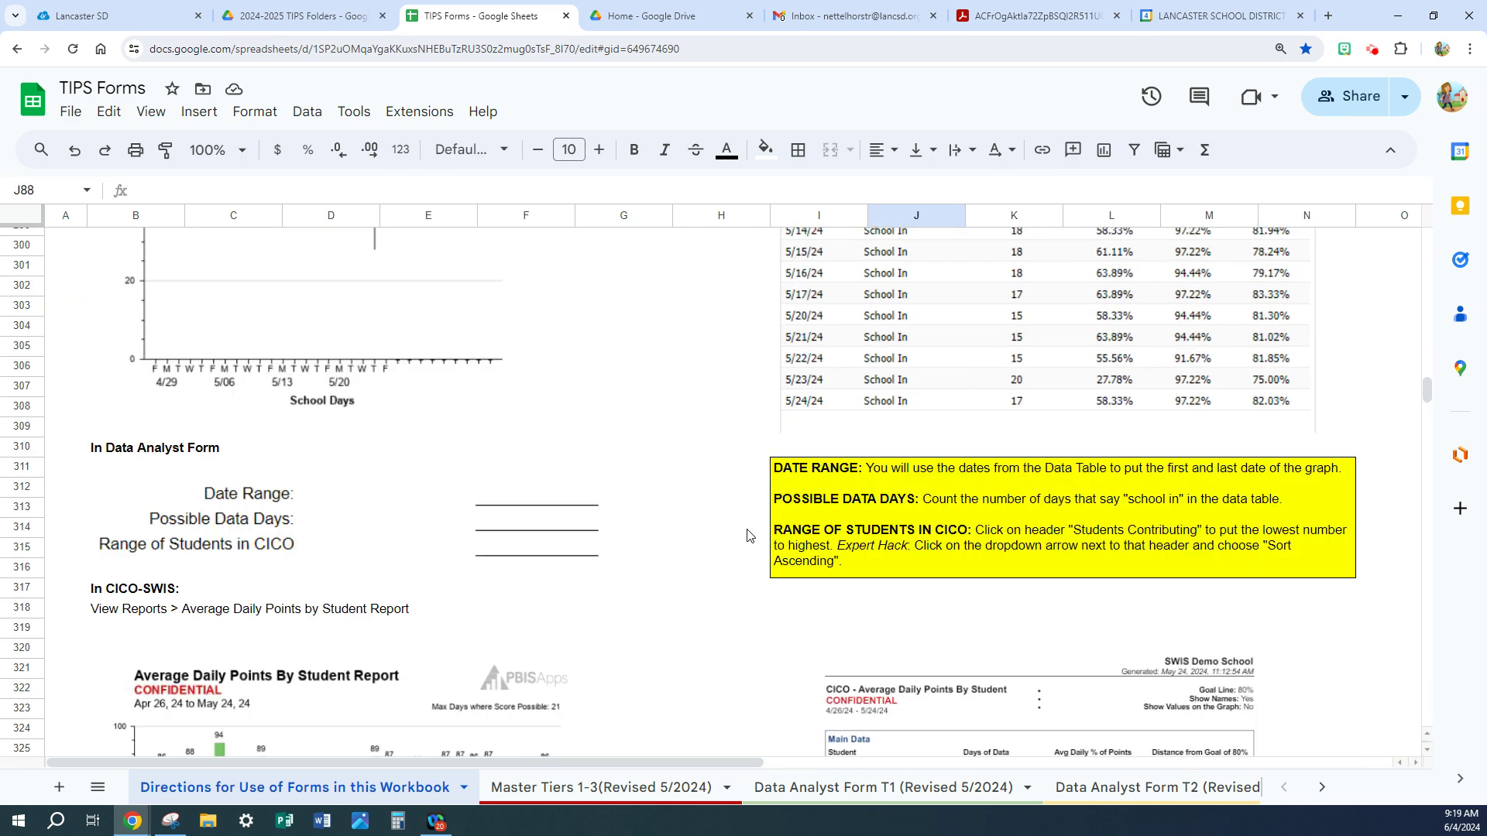
scroll(498, 546, down, 3)
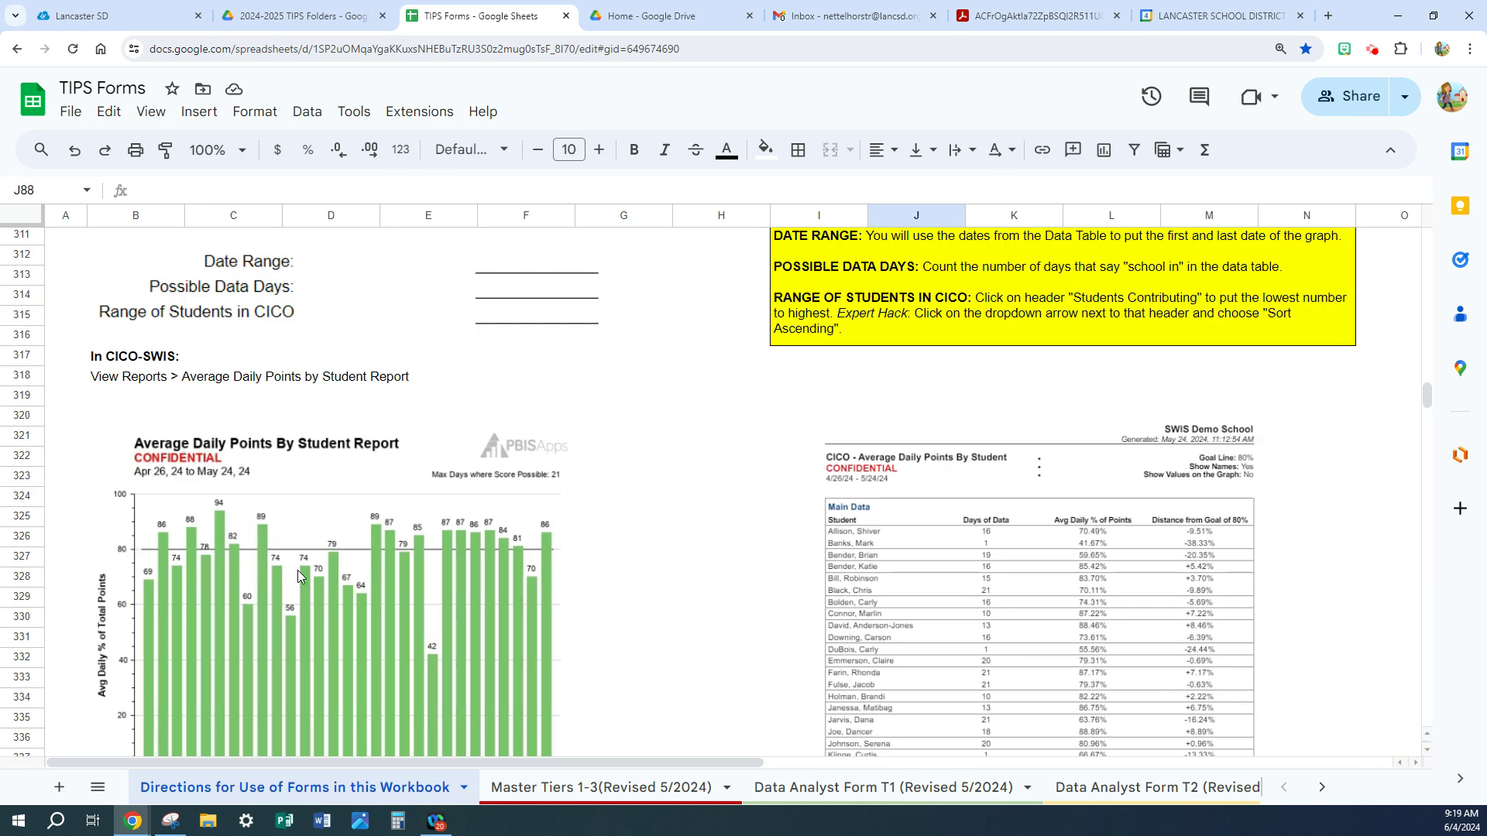
scroll(571, 601, down, 2)
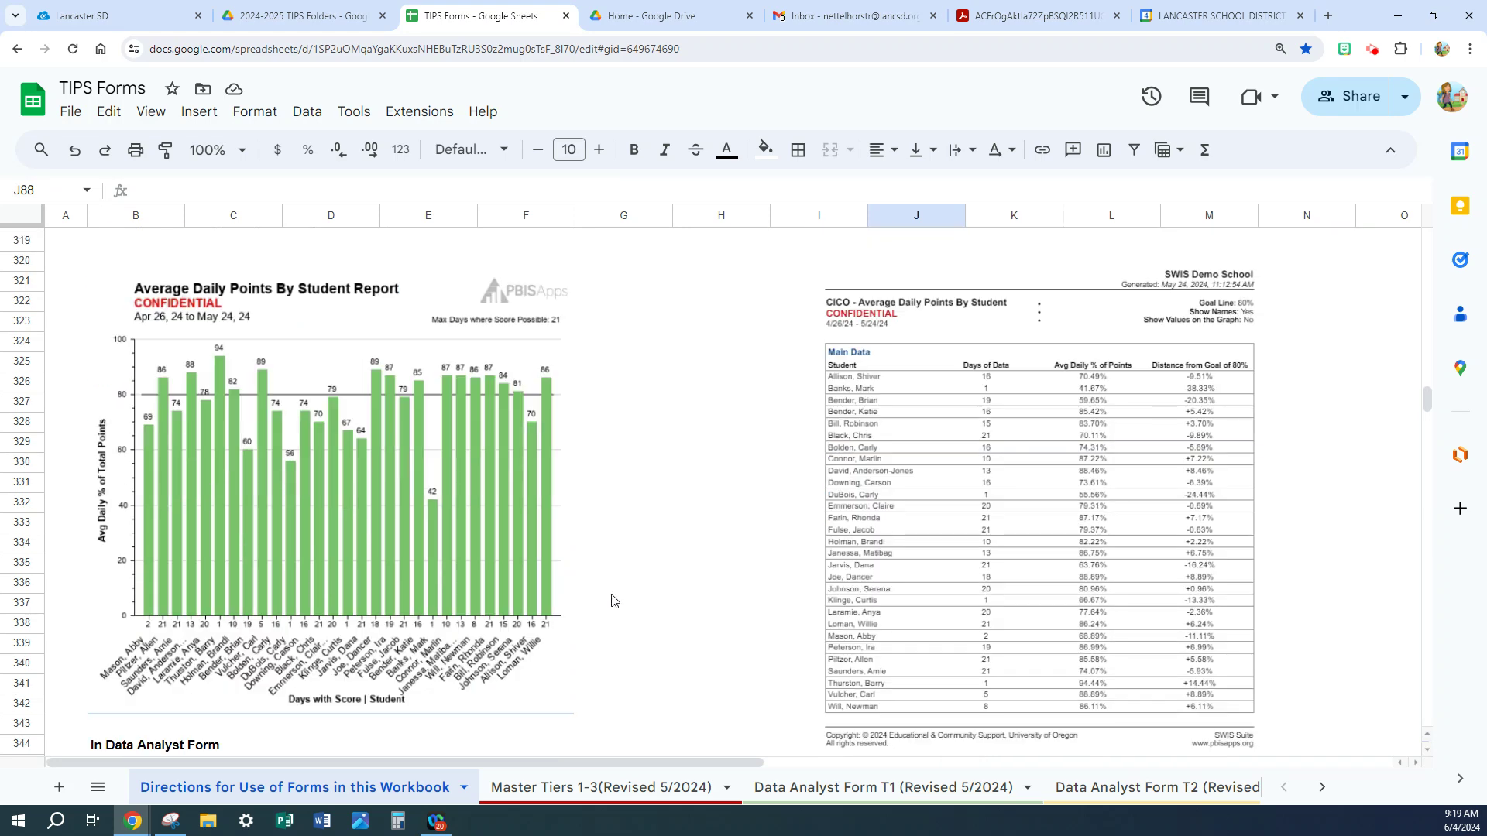
scroll(611, 601, down, 2)
scroll(609, 604, down, 2)
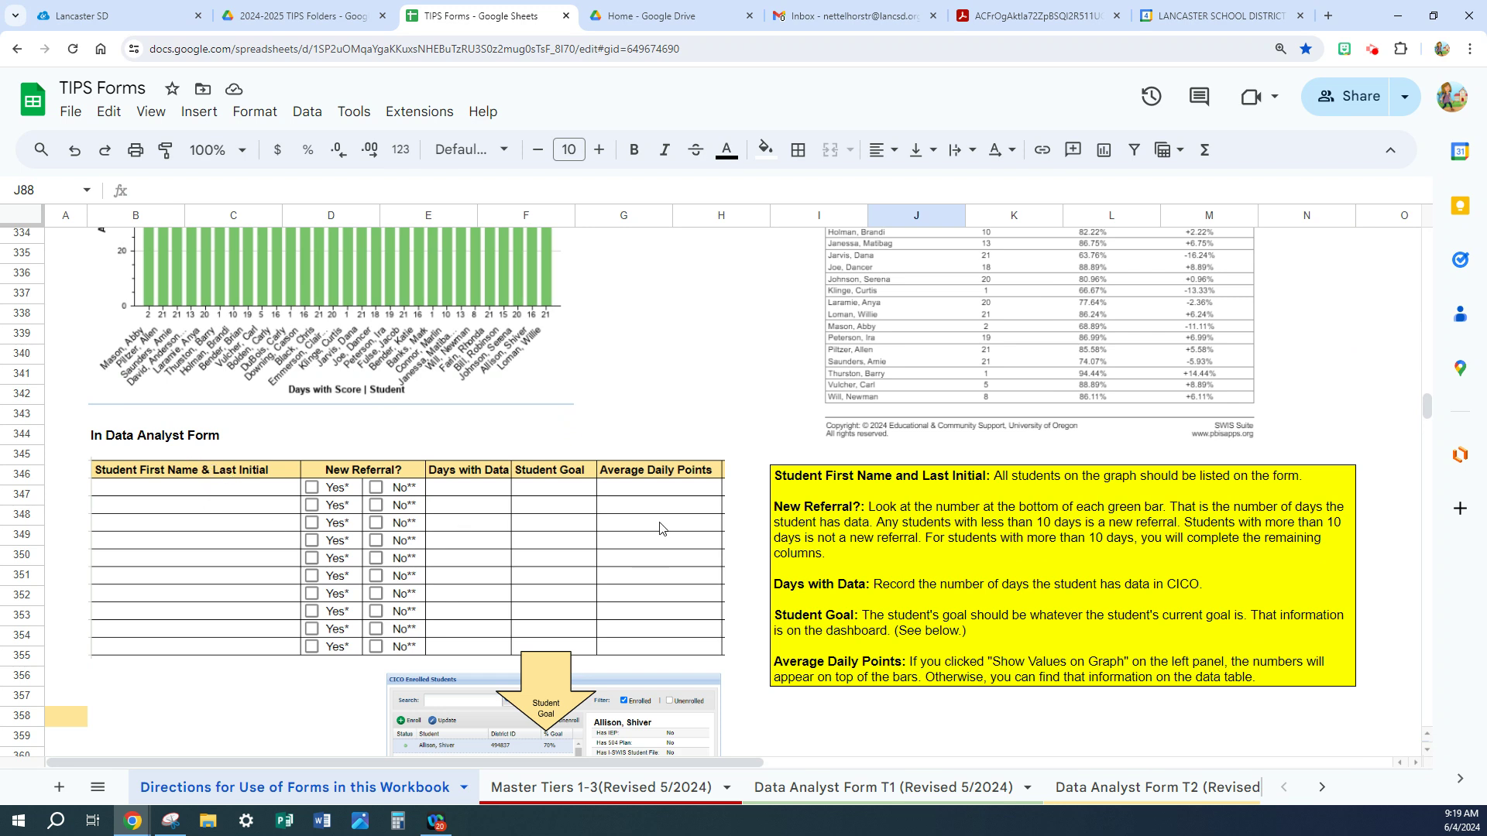
click(1123, 789)
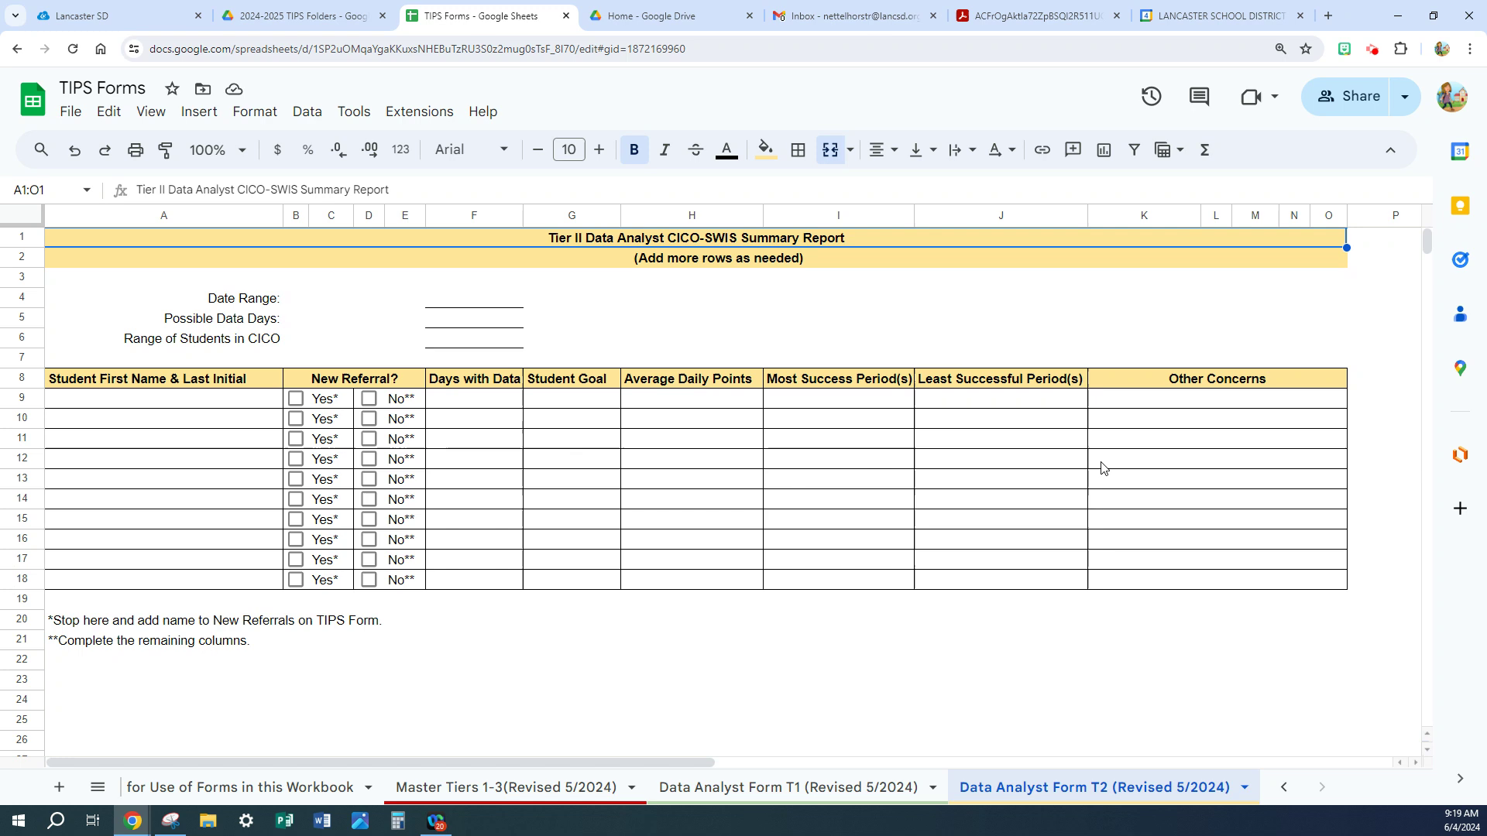
scroll(410, 640, down, 2)
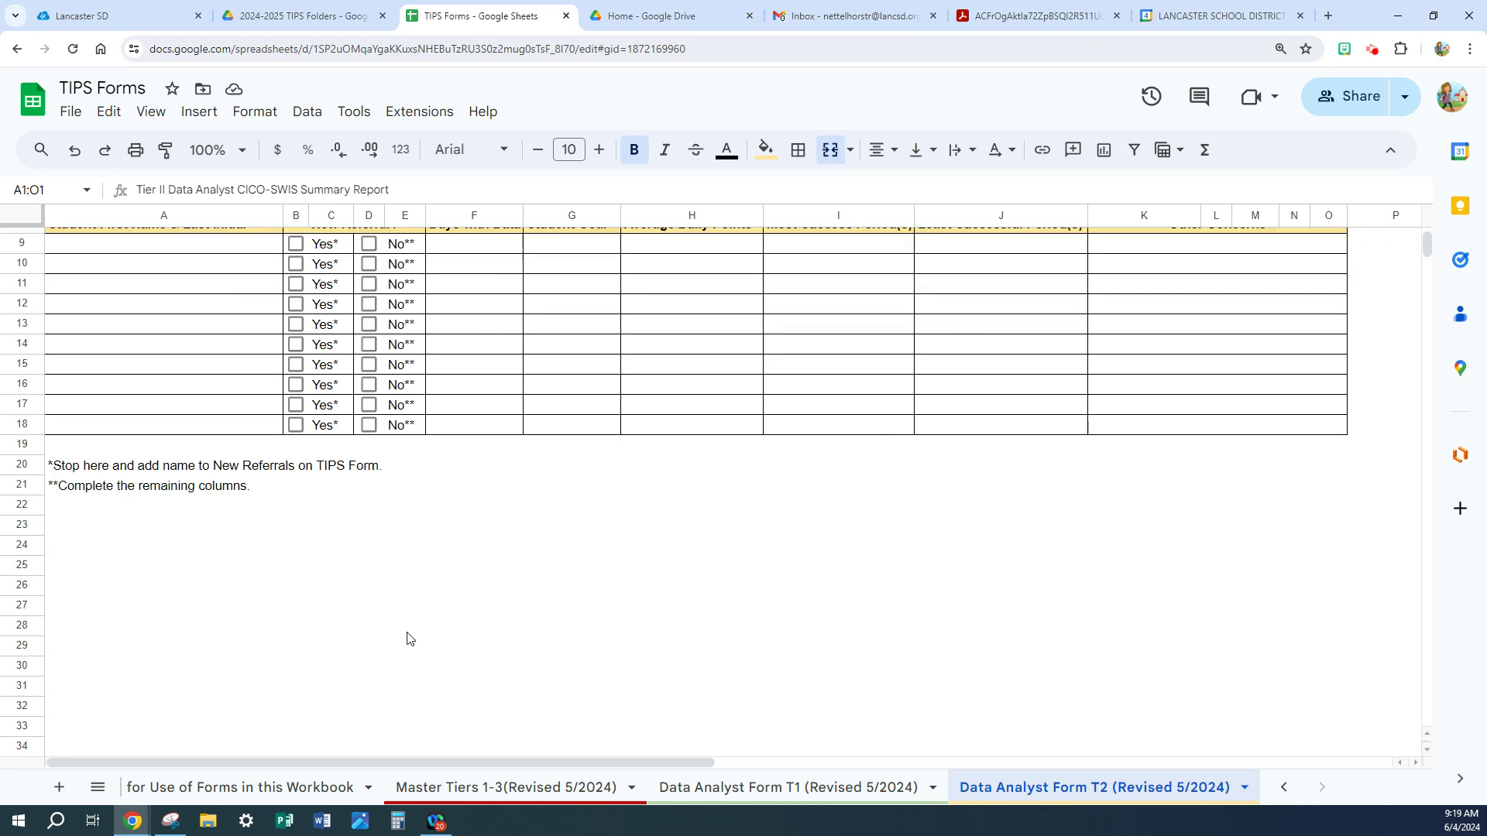
- Return to the directions sheet and examine the remaining T2 directions, from the student goal illustration to the progress monitoring table
click(286, 790)
scroll(325, 679, down, 2)
scroll(324, 679, down, 3)
scroll(540, 573, down, 1)
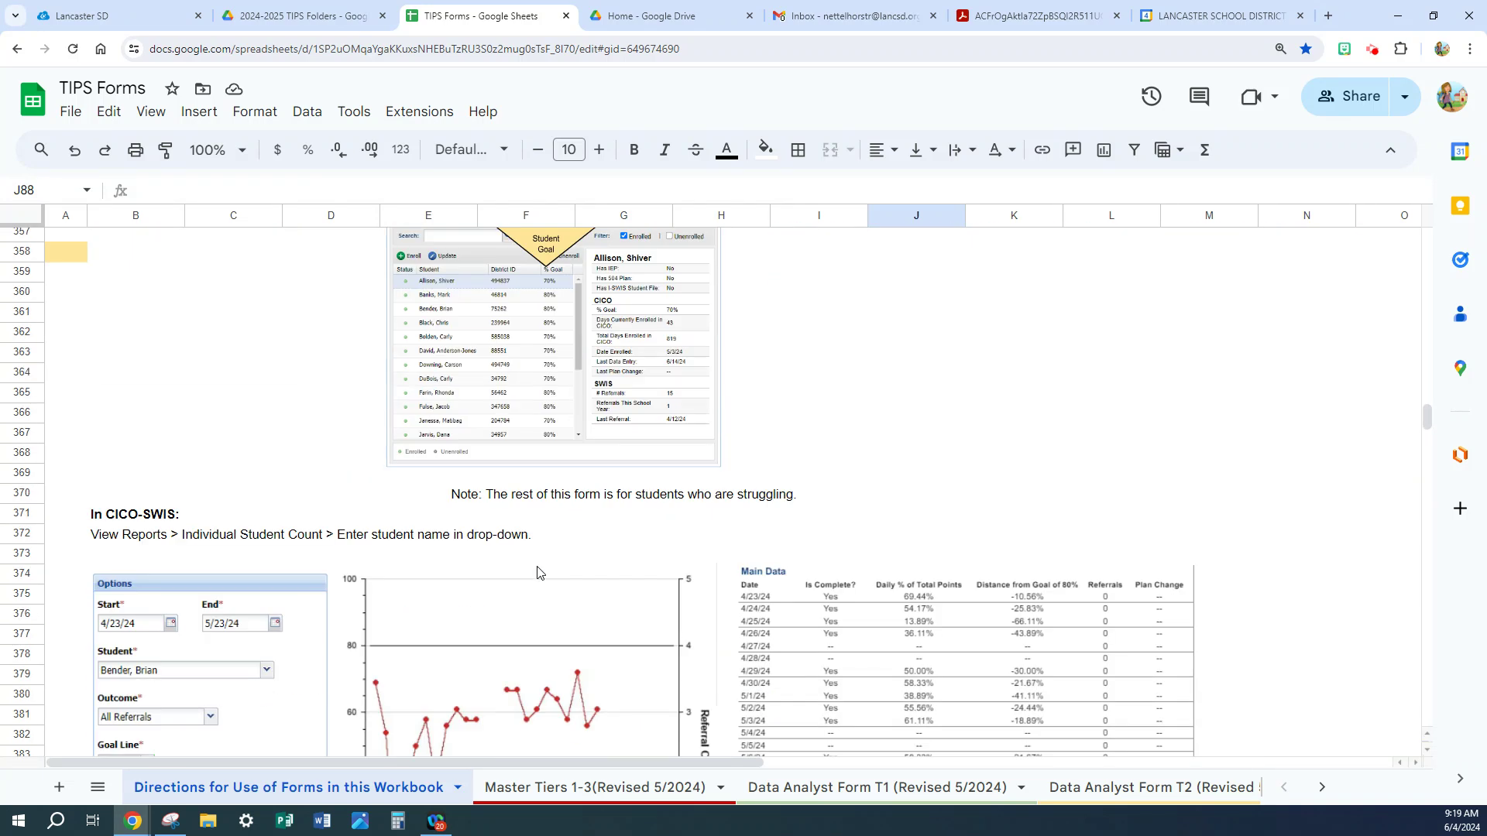
scroll(370, 610, down, 6)
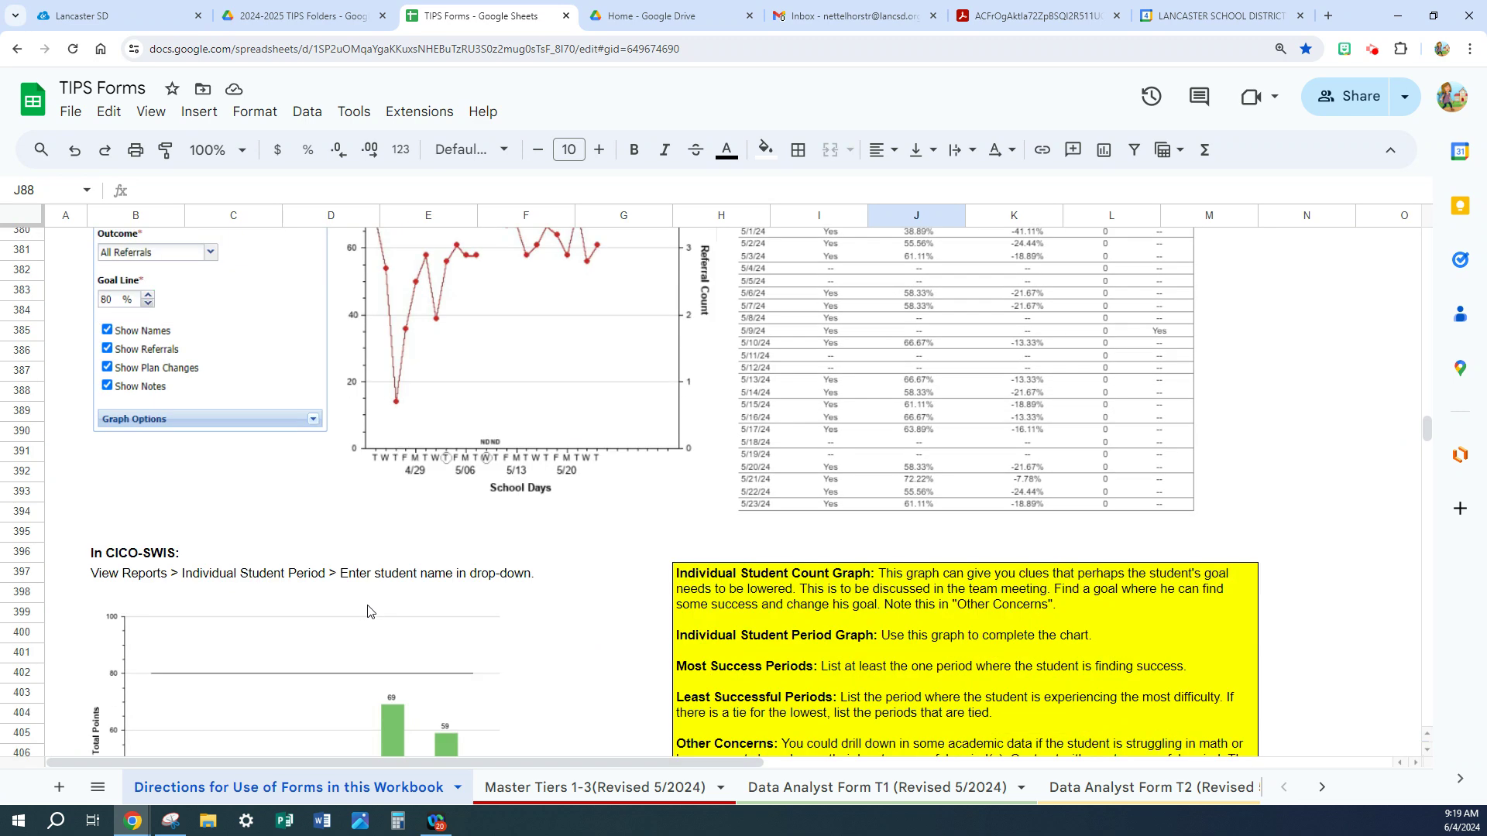
scroll(370, 610, down, 5)
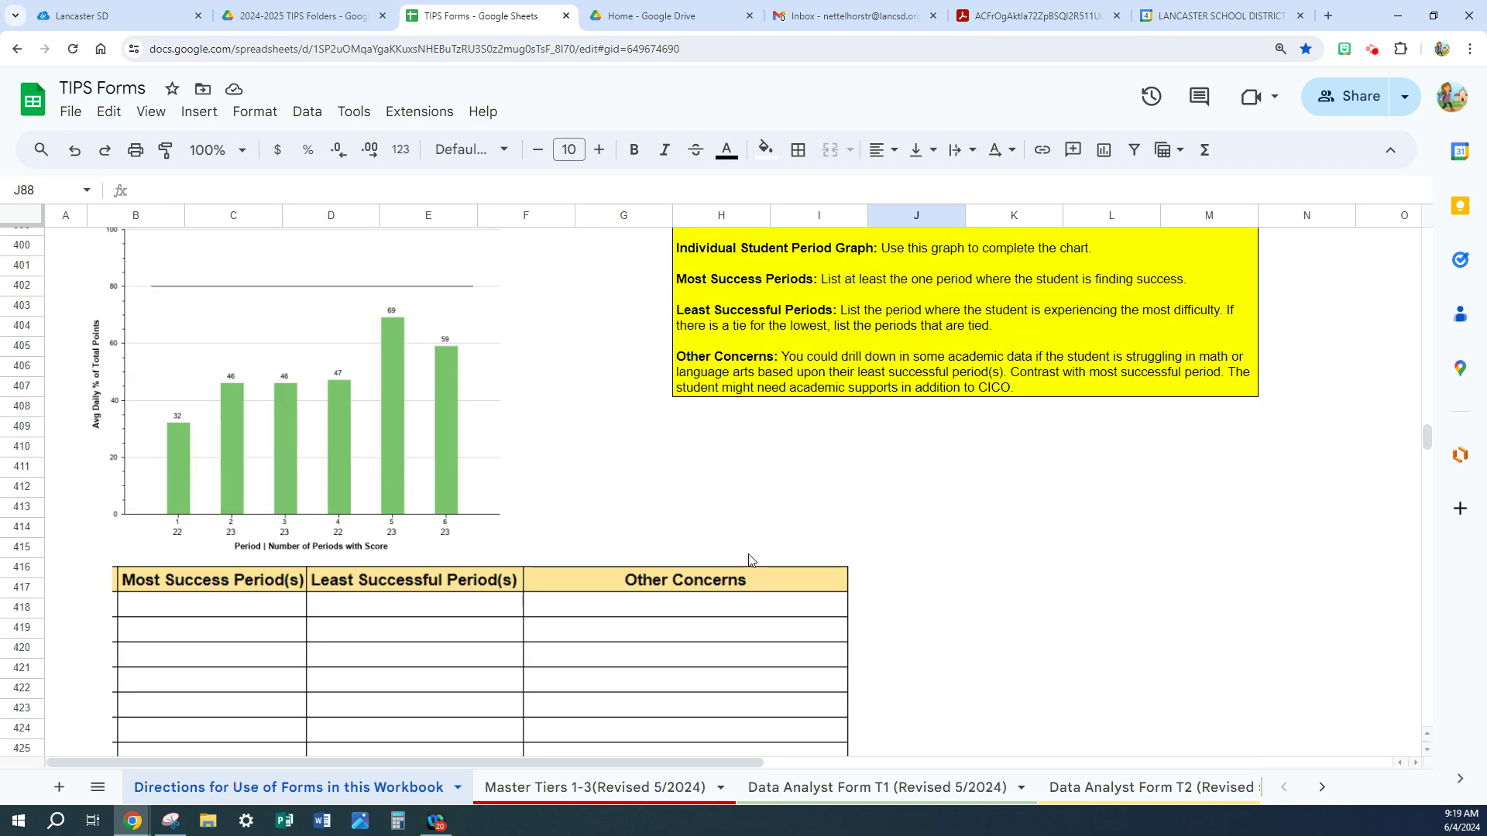
scroll(747, 559, down, 5)
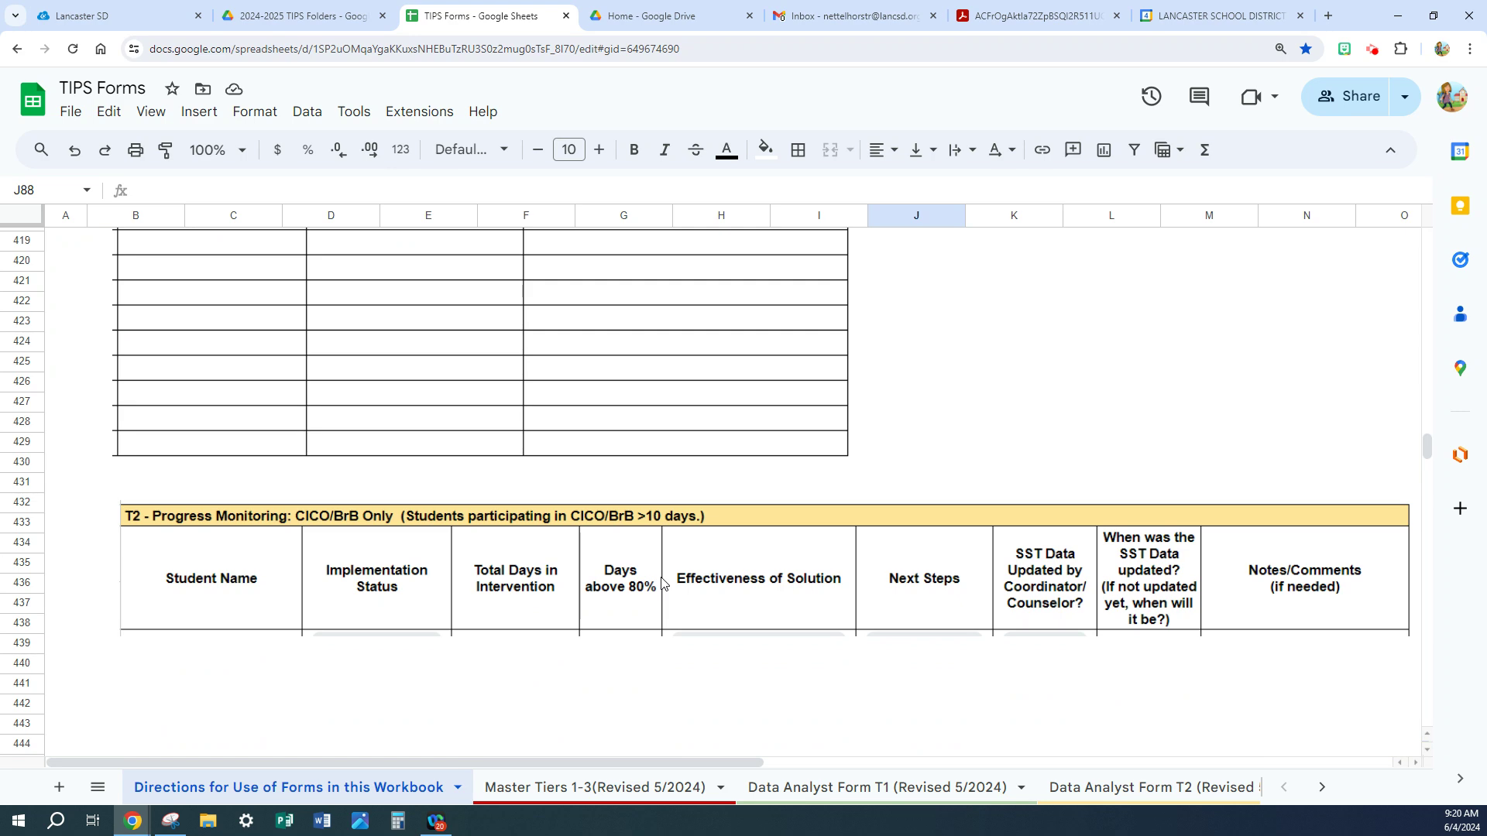
scroll(662, 582, down, 4)
- Go back to the Data Analyst Form T1 heading in the directions and follow its link to the Table of Contents
scroll(662, 582, up, 15)
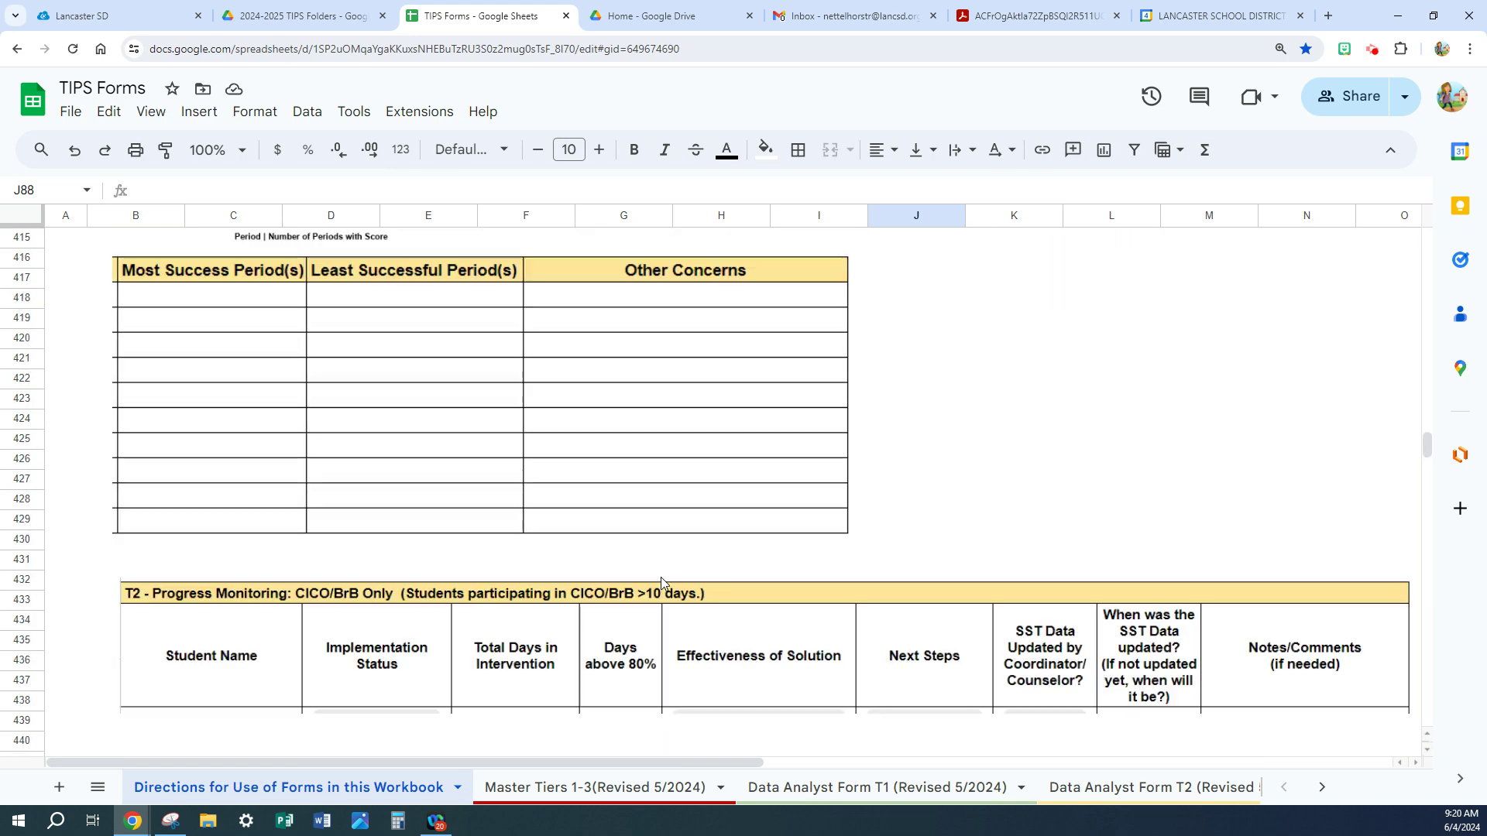
scroll(661, 582, up, 18)
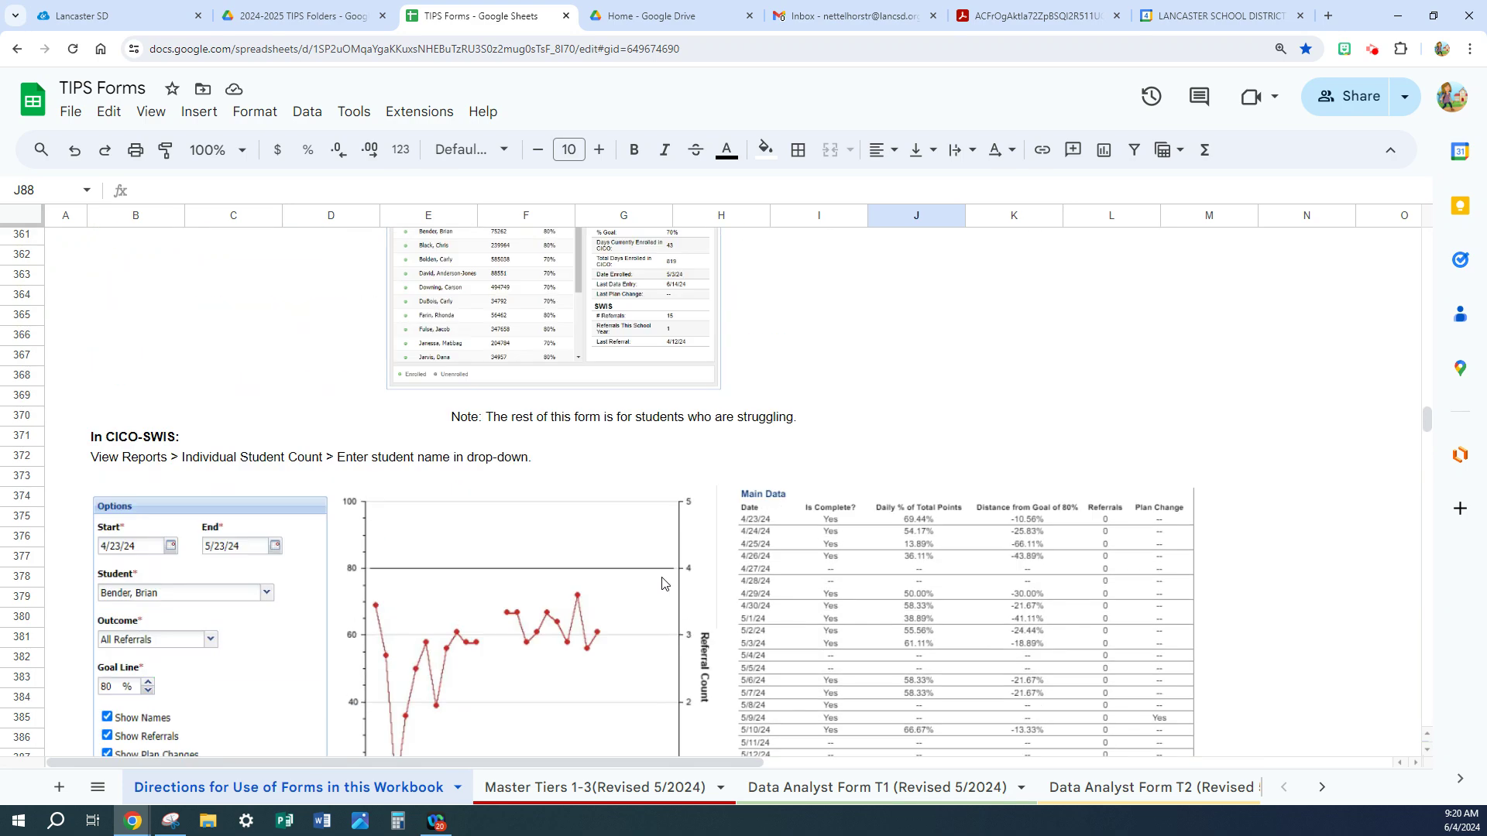
scroll(661, 582, up, 15)
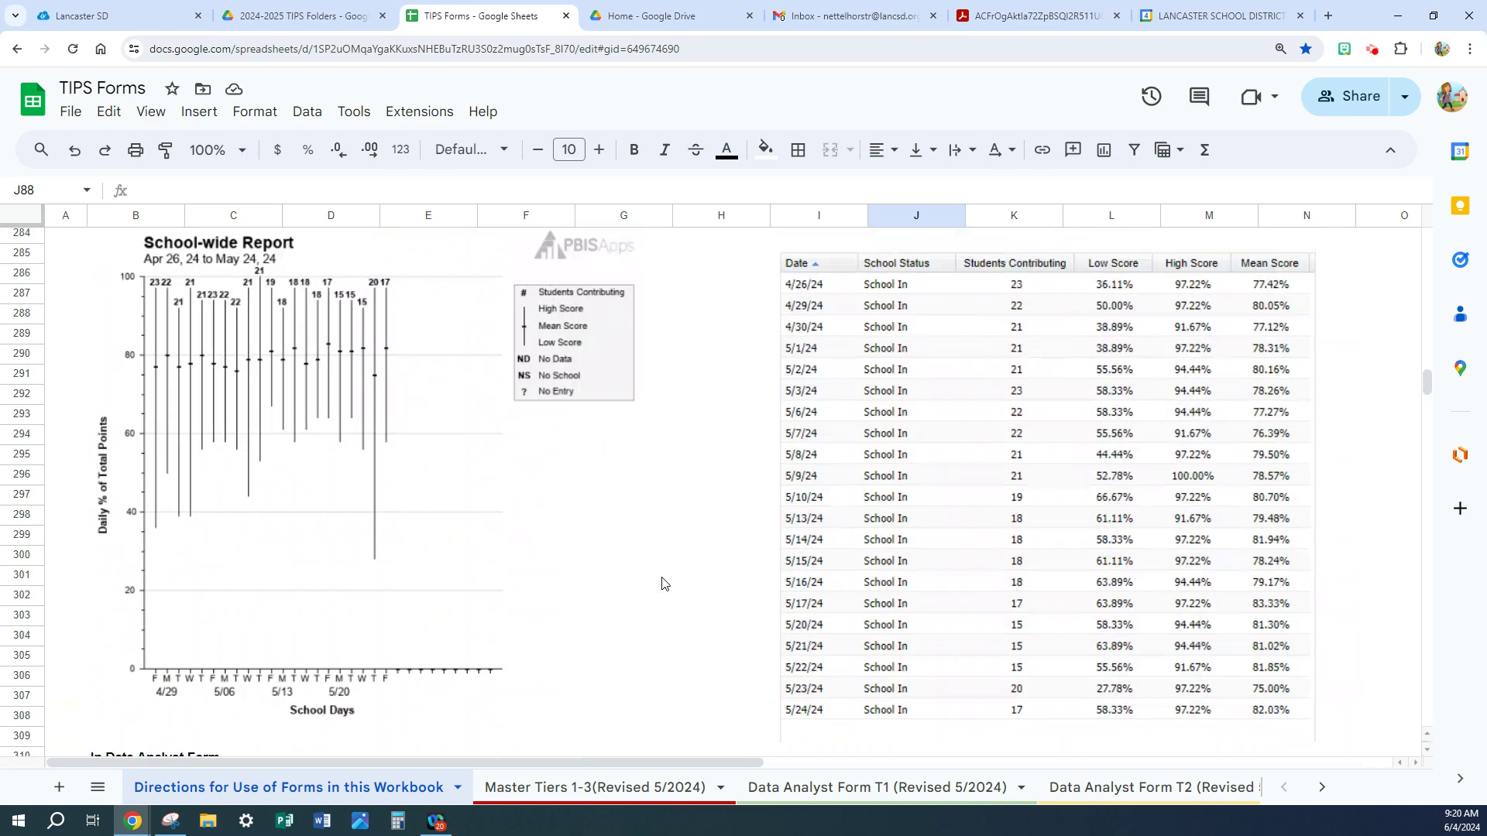
scroll(664, 582, up, 15)
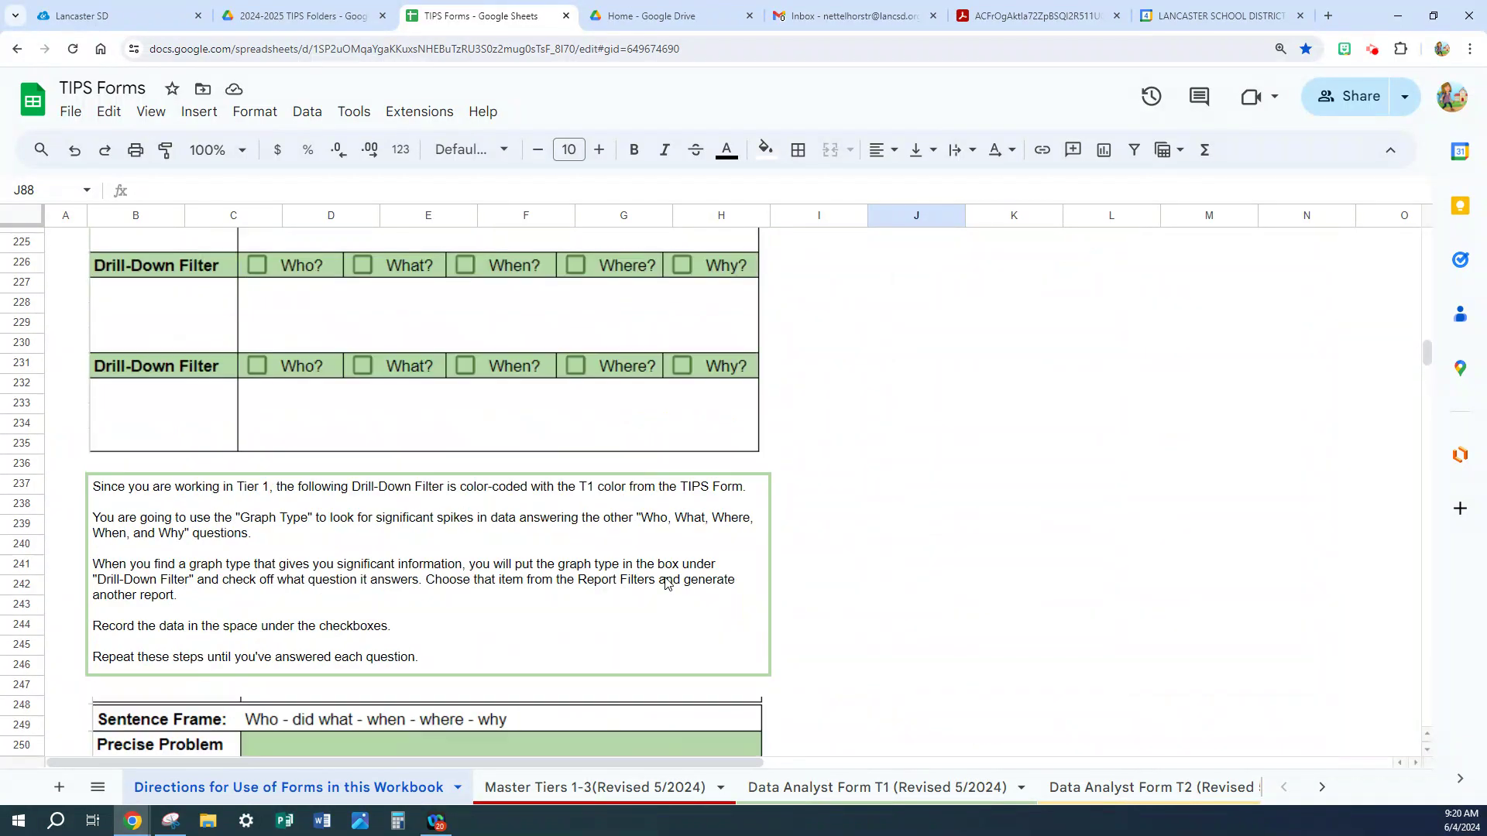
scroll(666, 583, up, 3)
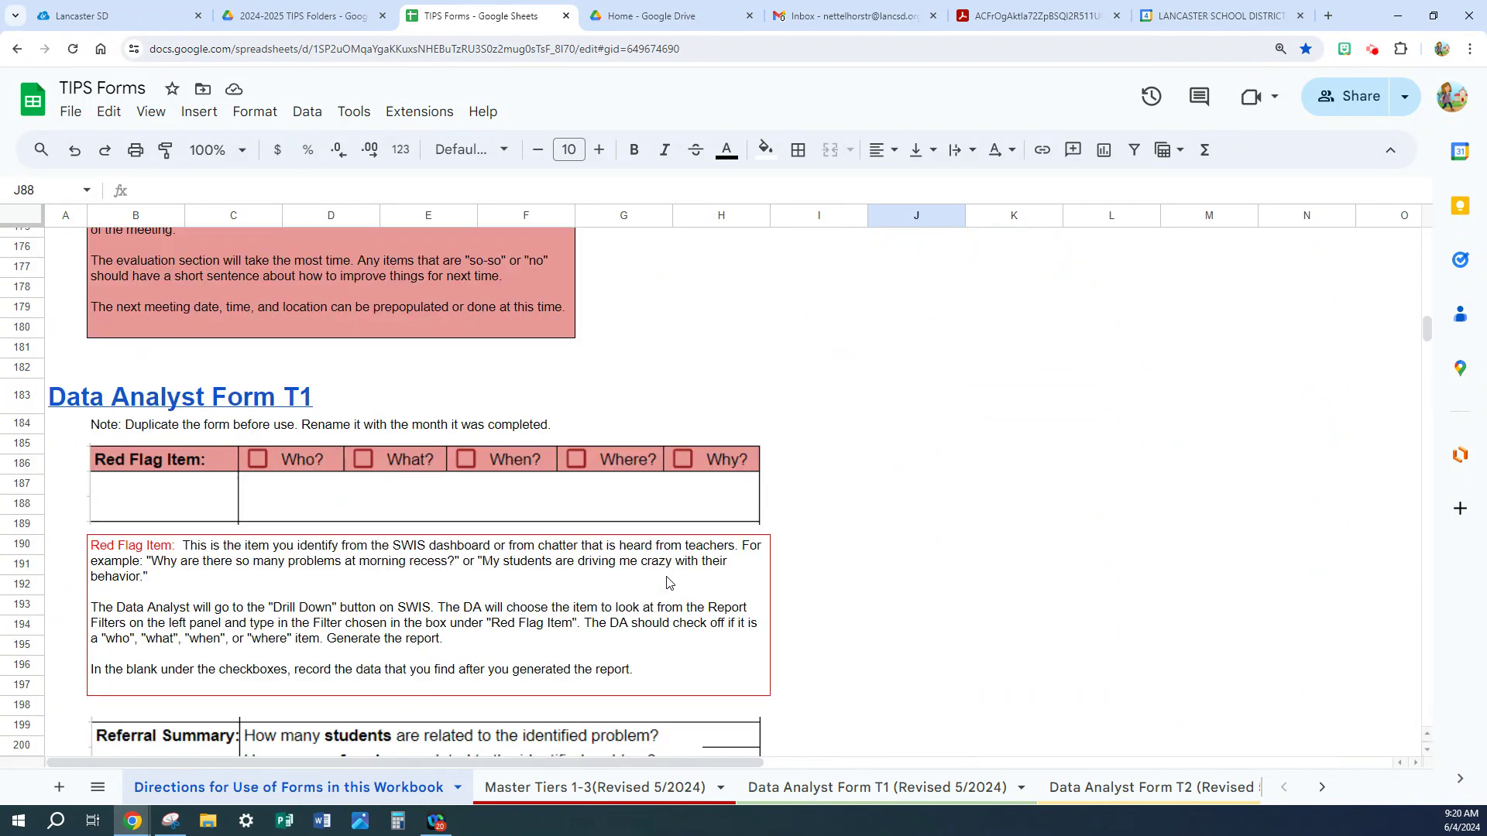
click(233, 403)
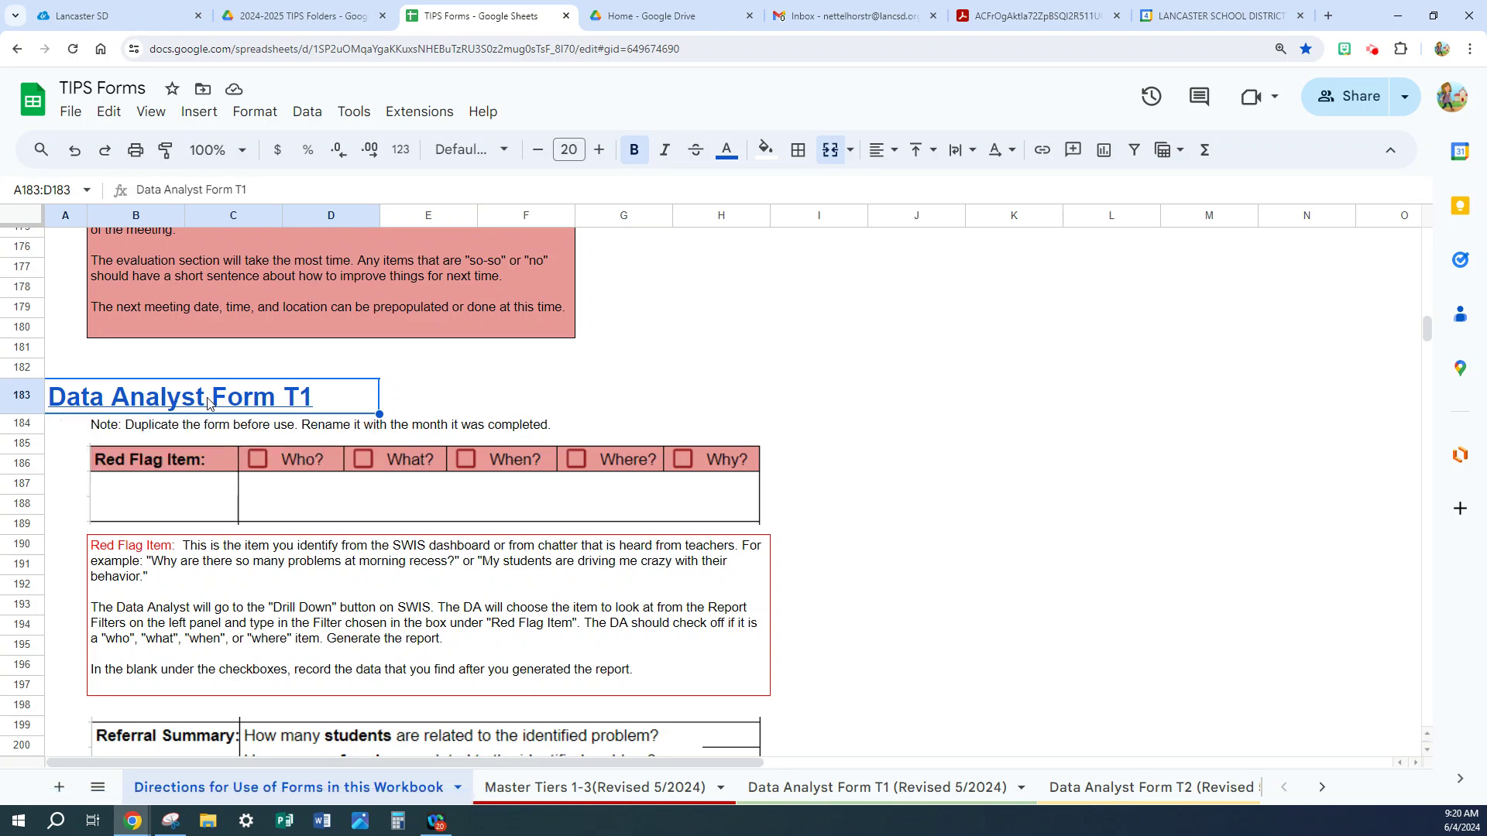
mouse_move(210, 402)
click(178, 442)
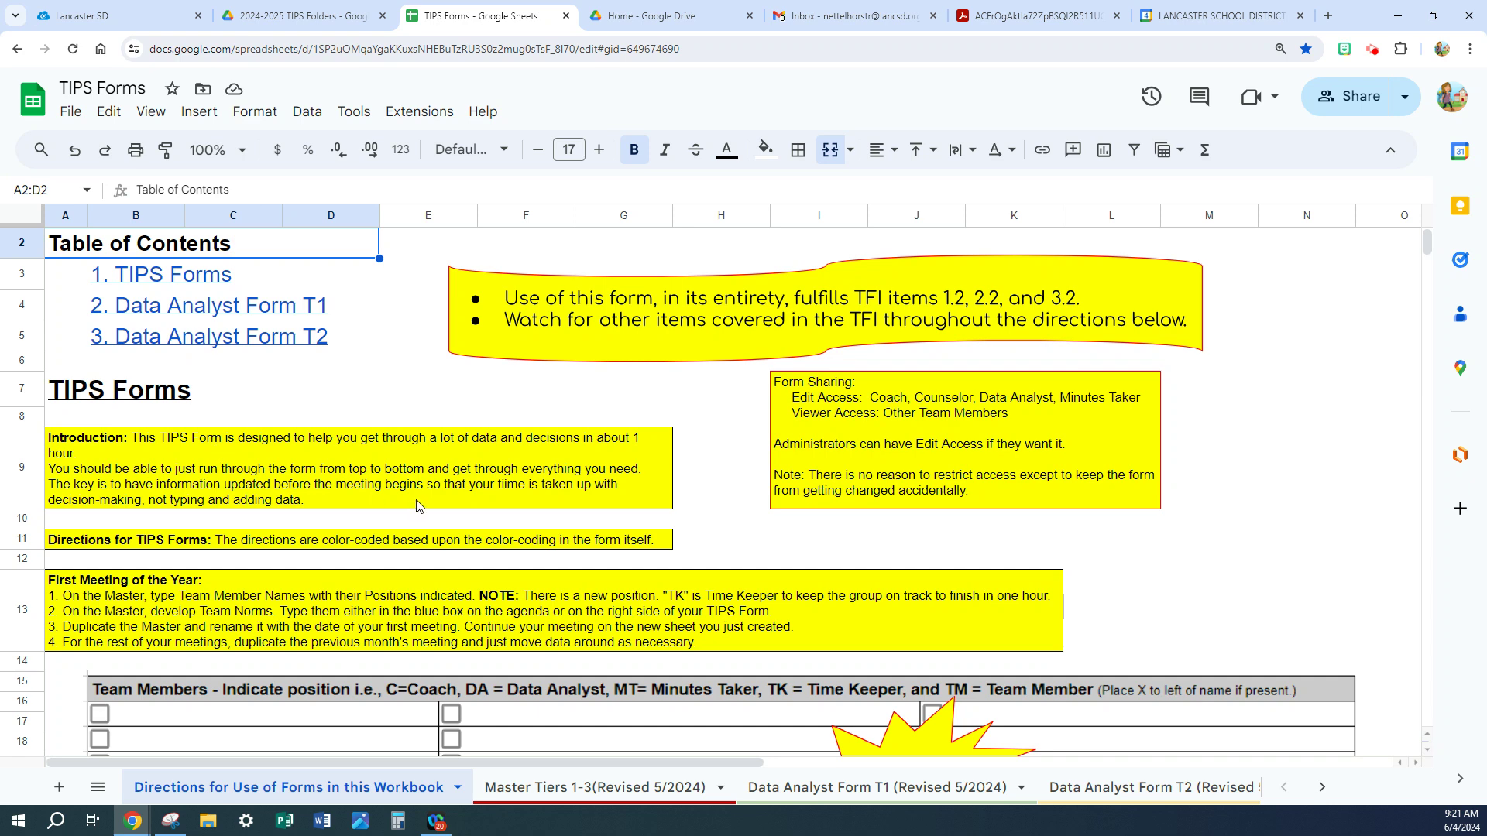
- Correct the misspelled word "tiime" to "time" in the Introduction text of the TIPS Forms directions
double_click(508, 482)
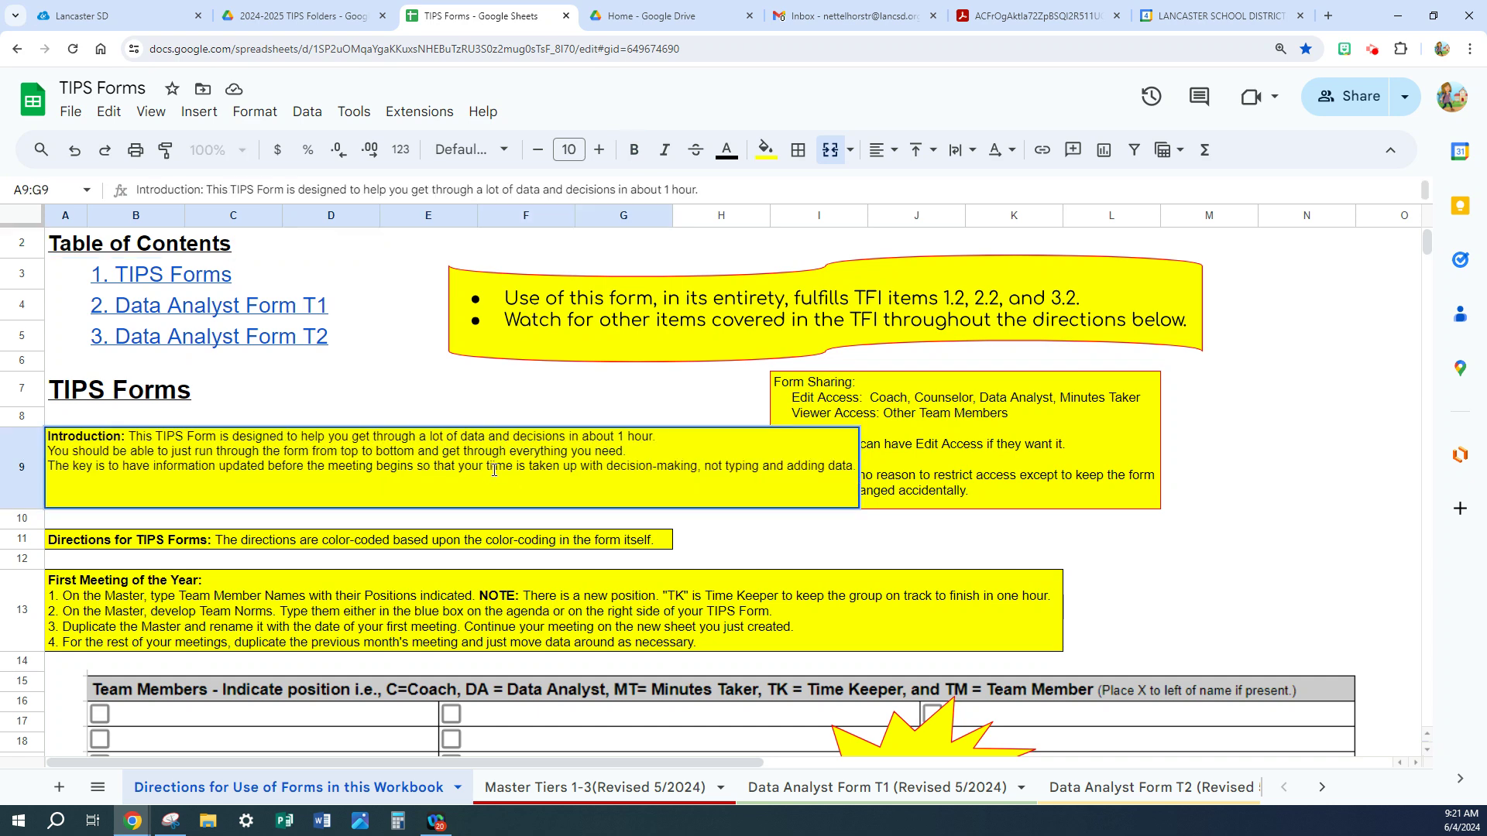
click(495, 466)
click(461, 401)
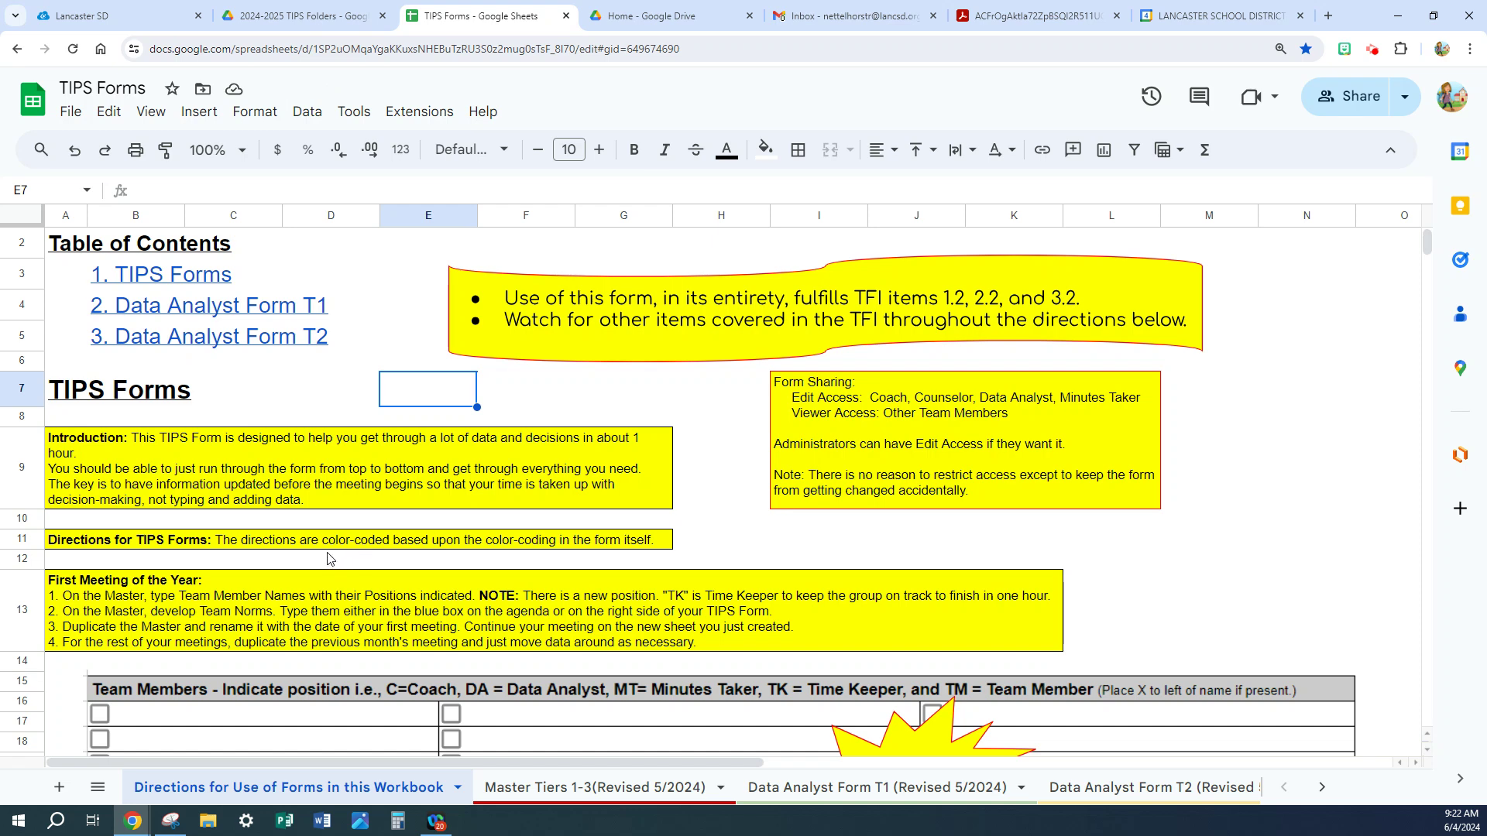
scroll(330, 559, down, 1)
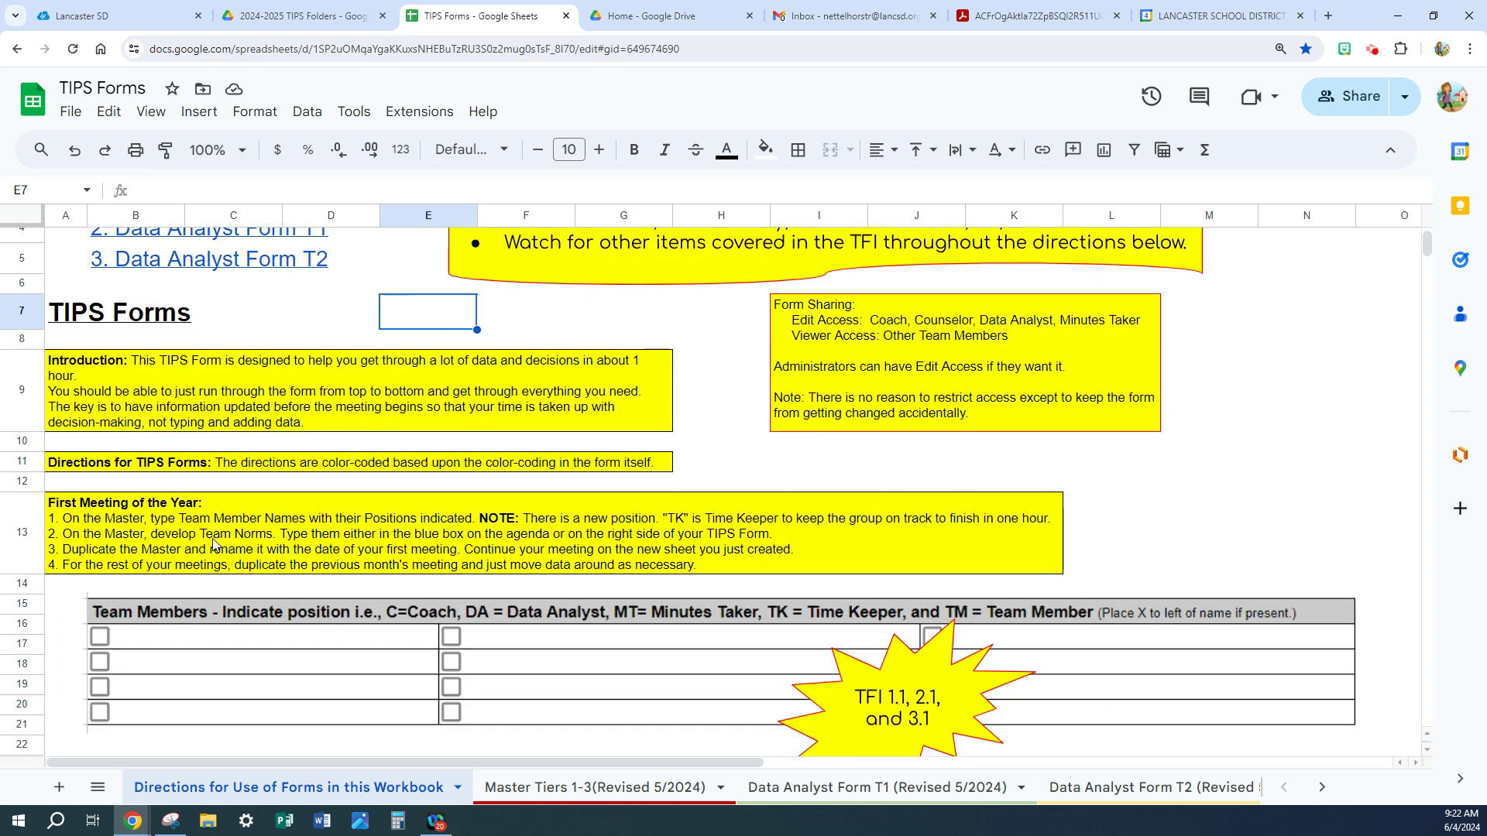
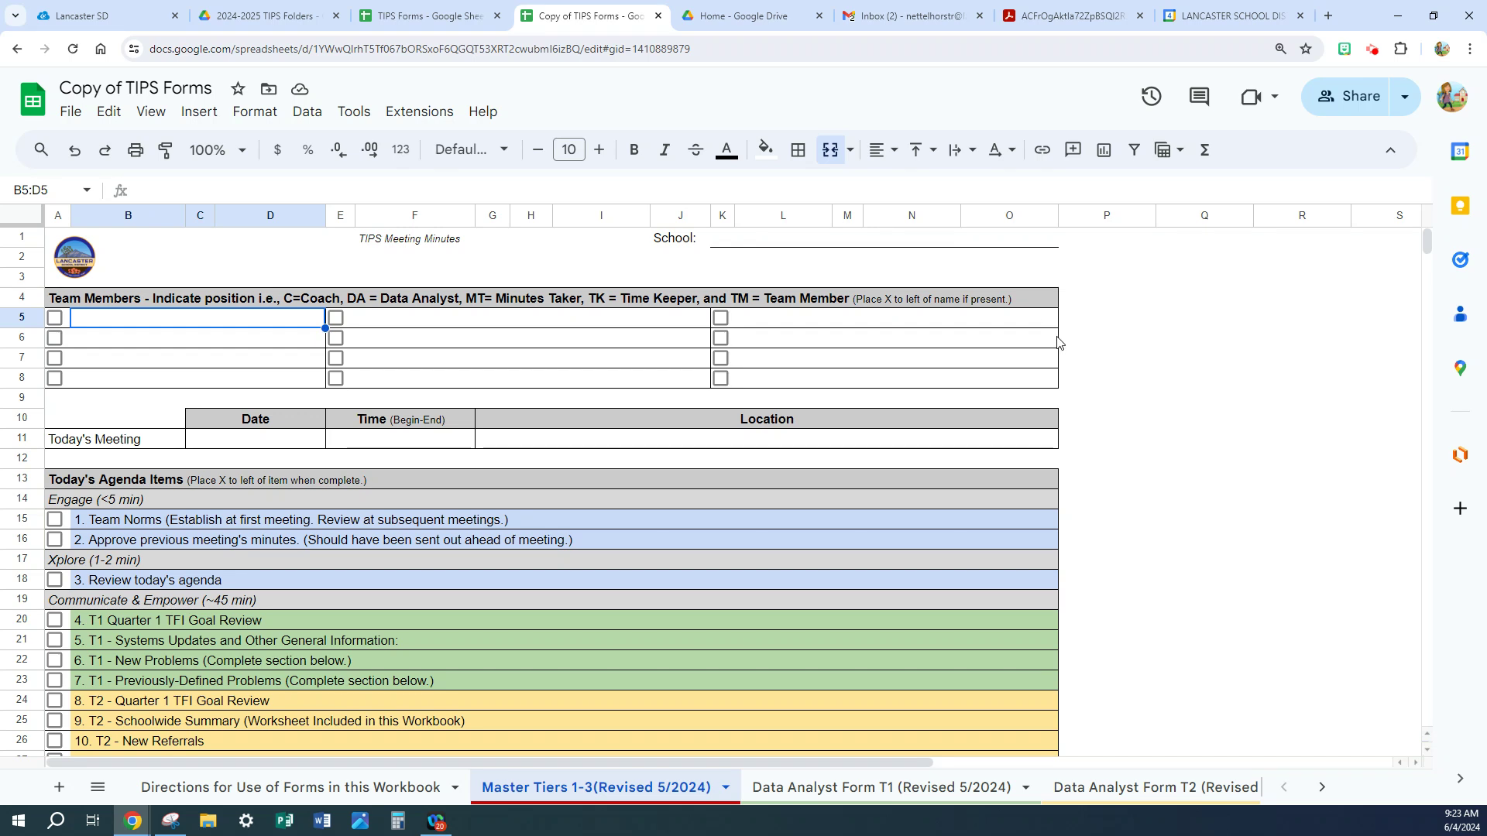
text(Jon)
key(BackSpace)
key(BackSpace)
key(BackSpace)
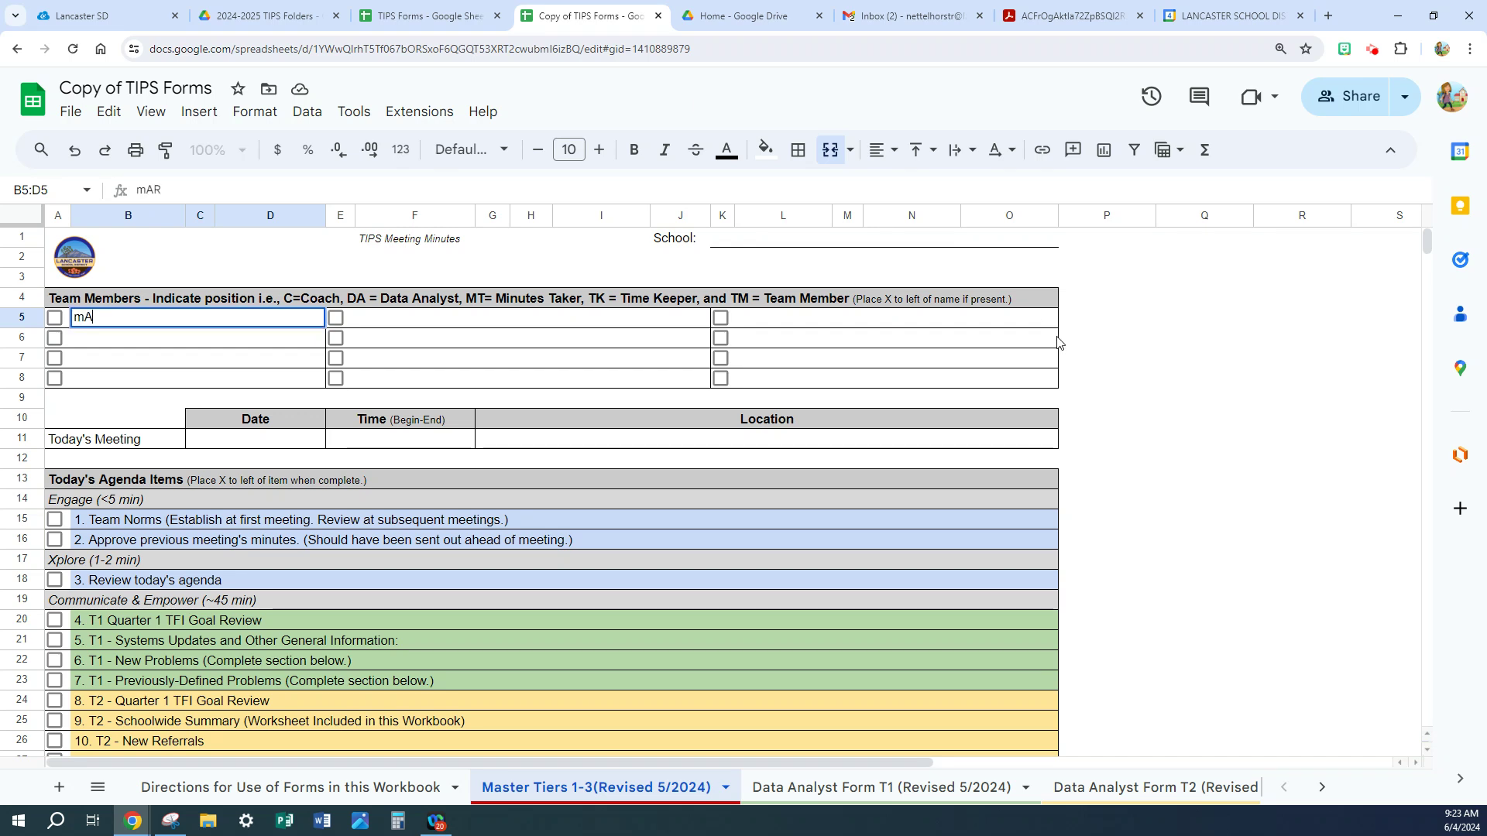
- Enter the first two team members' full names in B5 and B6, followed by the positions "- C" and "- DA"
text(Mary Jones - C)
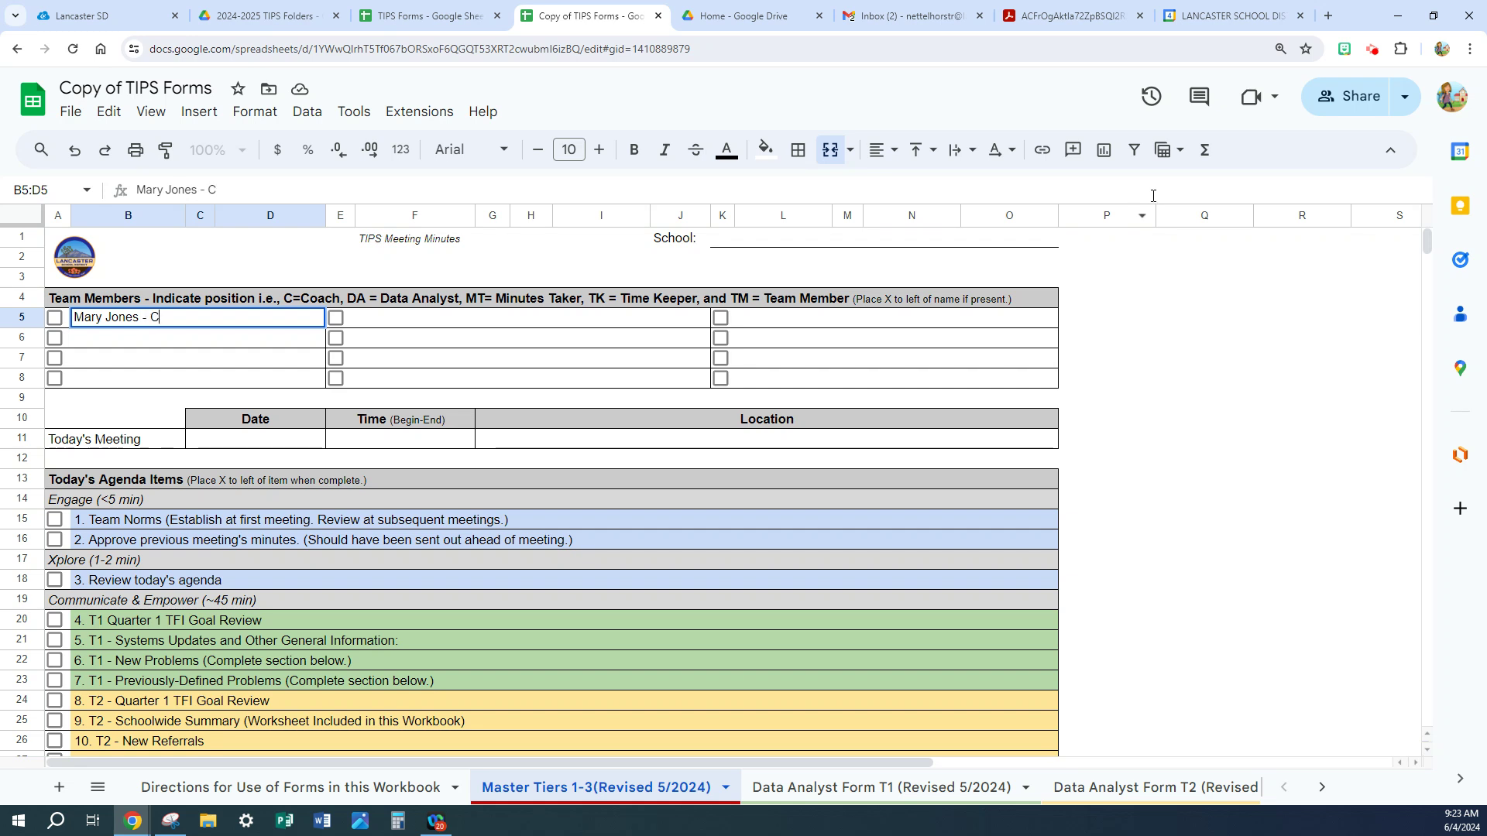
click(113, 343)
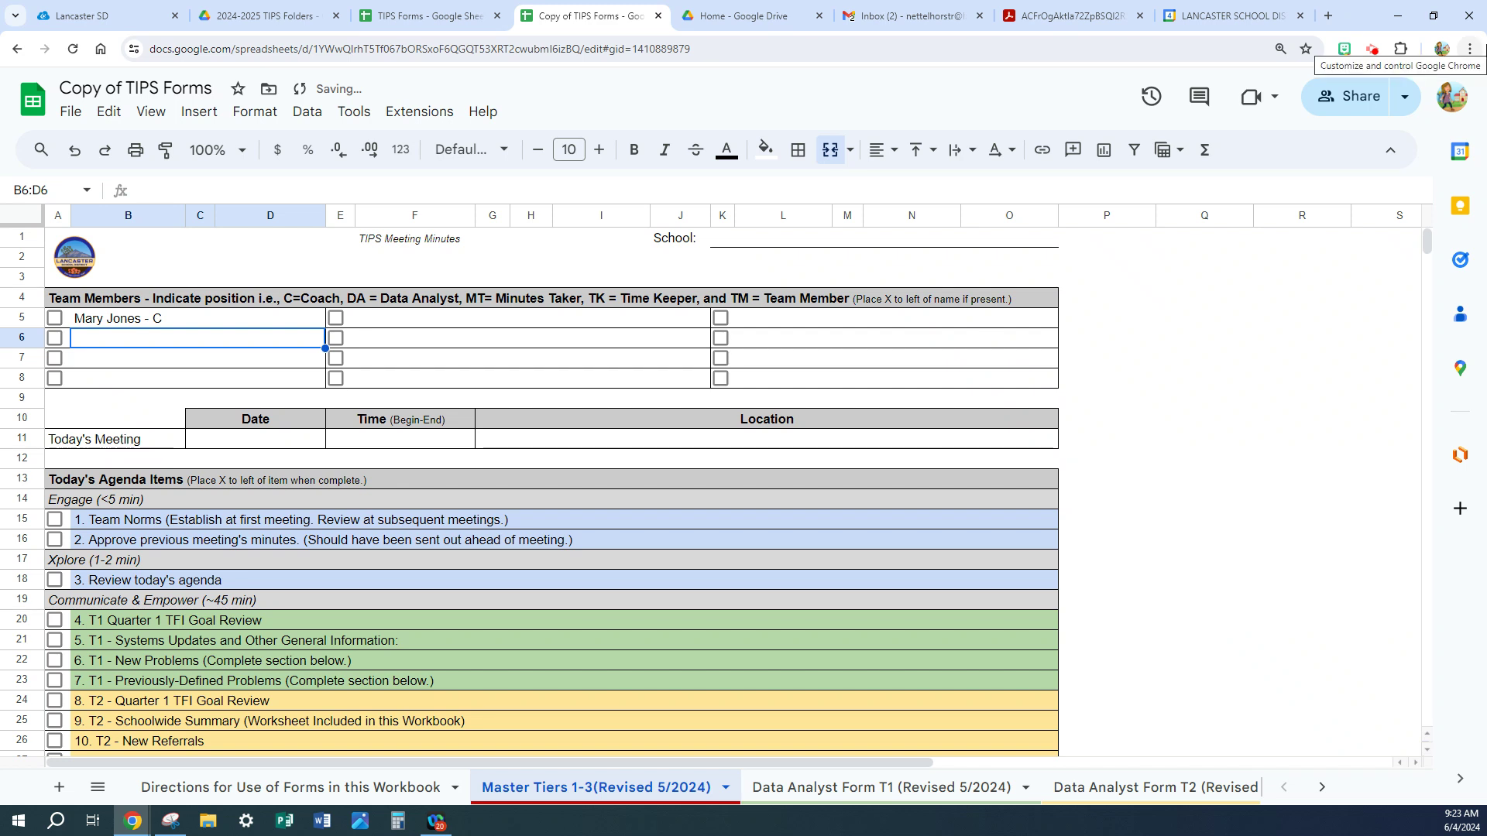
text(Sam S)
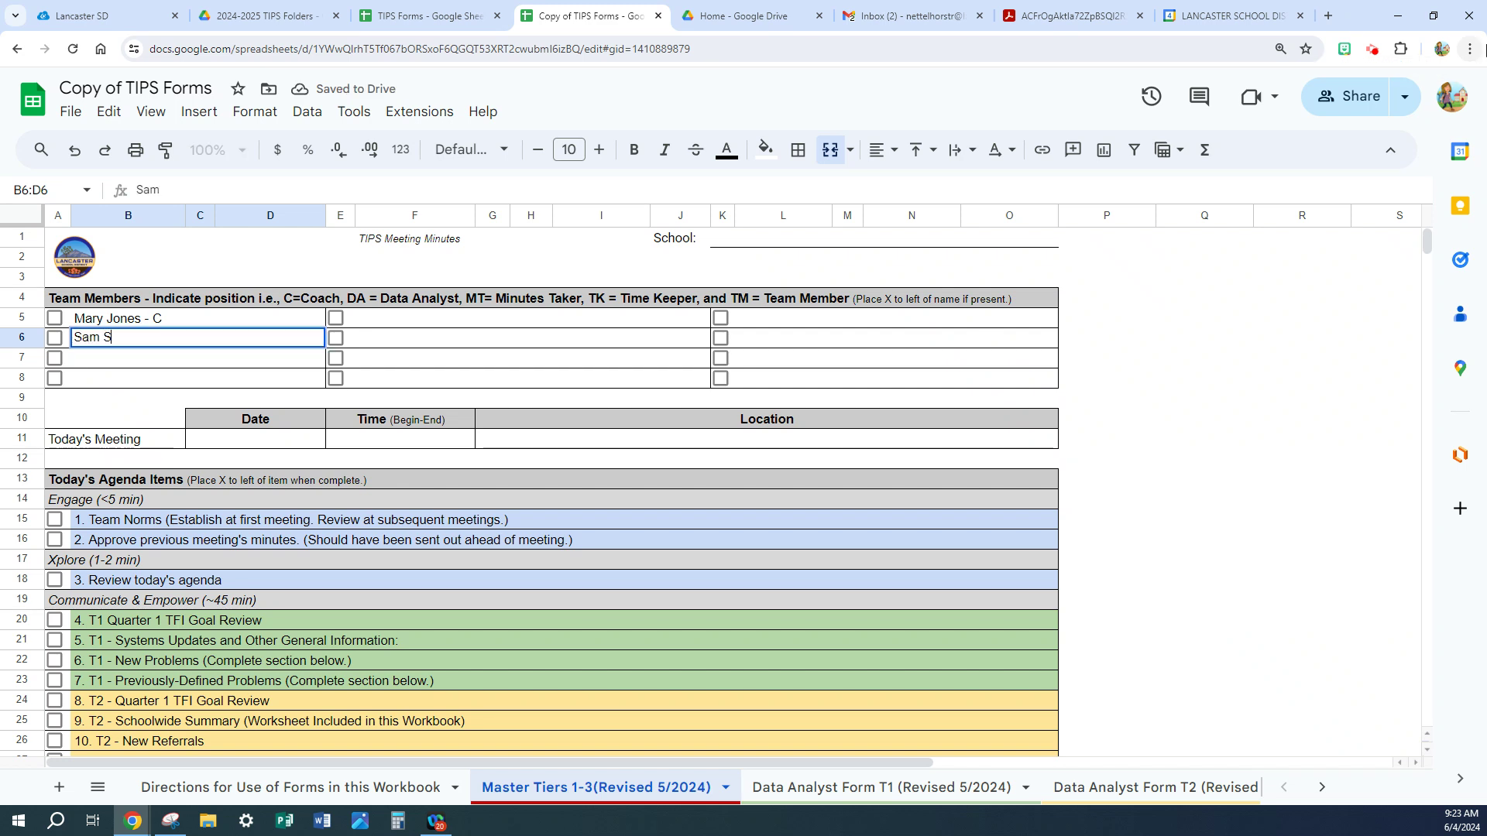
text(mith - DA)
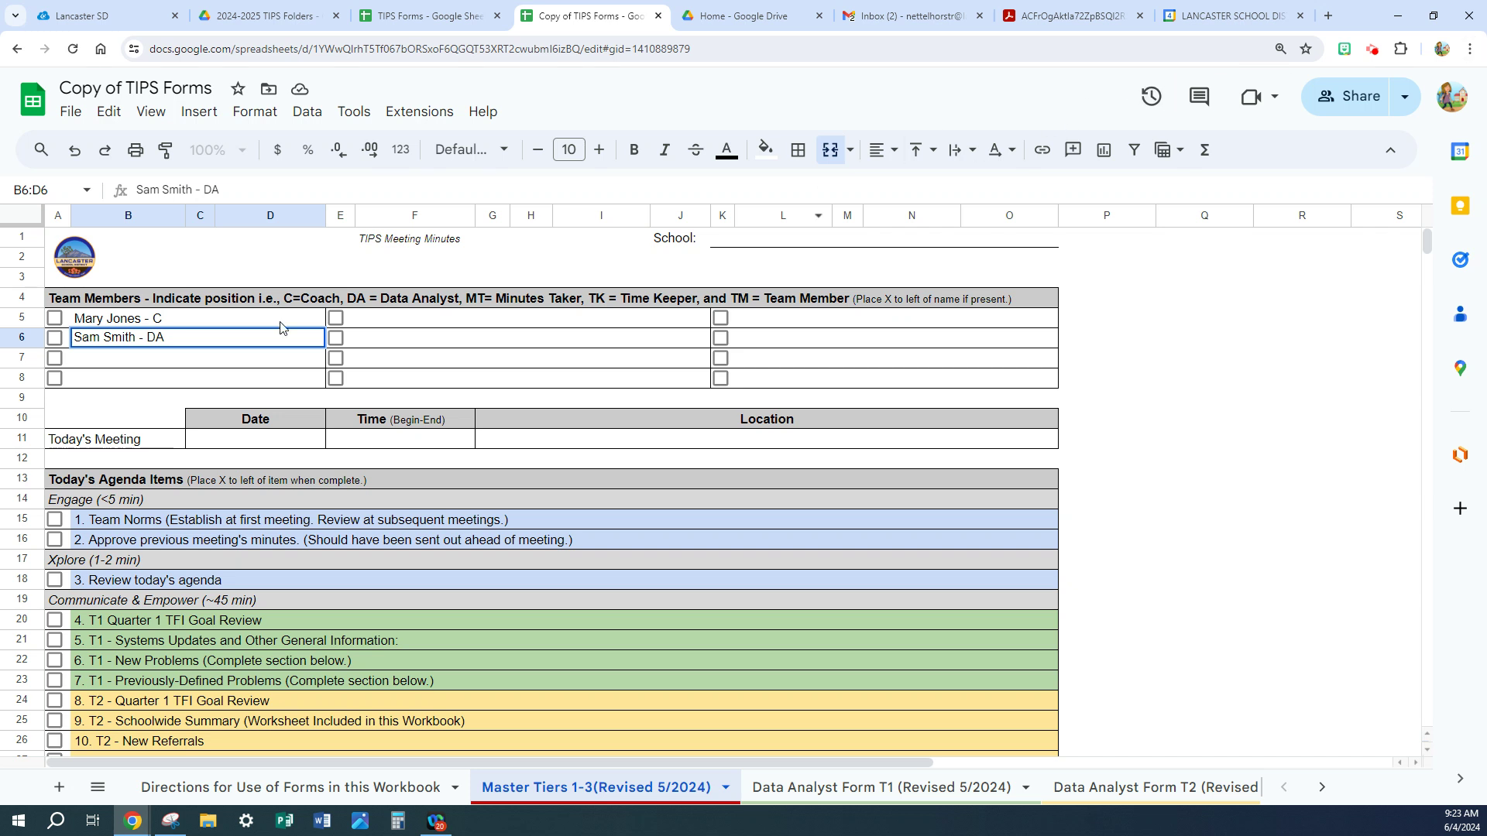
- Enter the next two team members' full names in B7 and B8, followed by the positions "- MT" and "- TK"
click(91, 360)
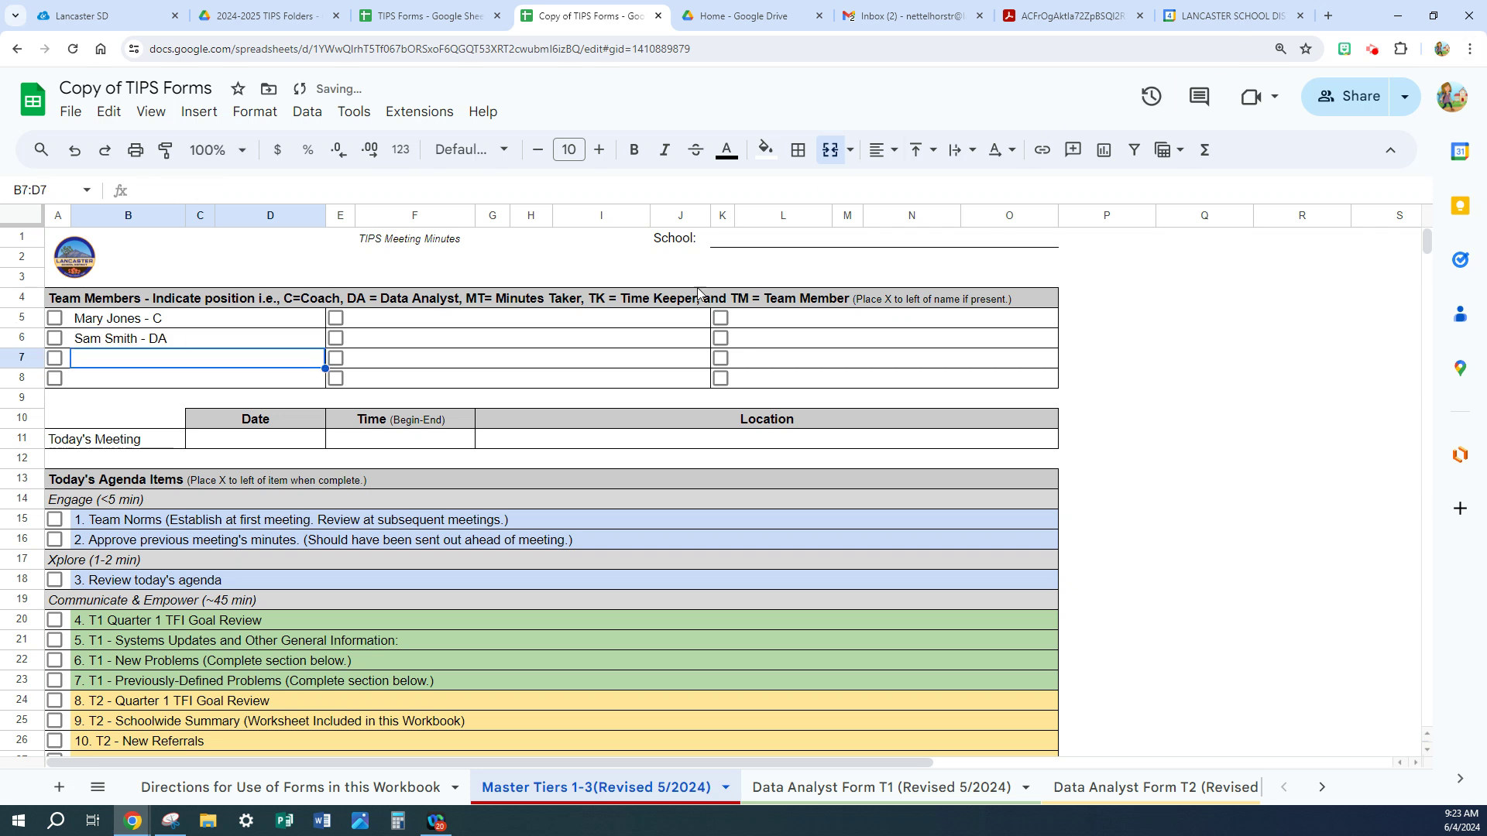
text(Kathy)
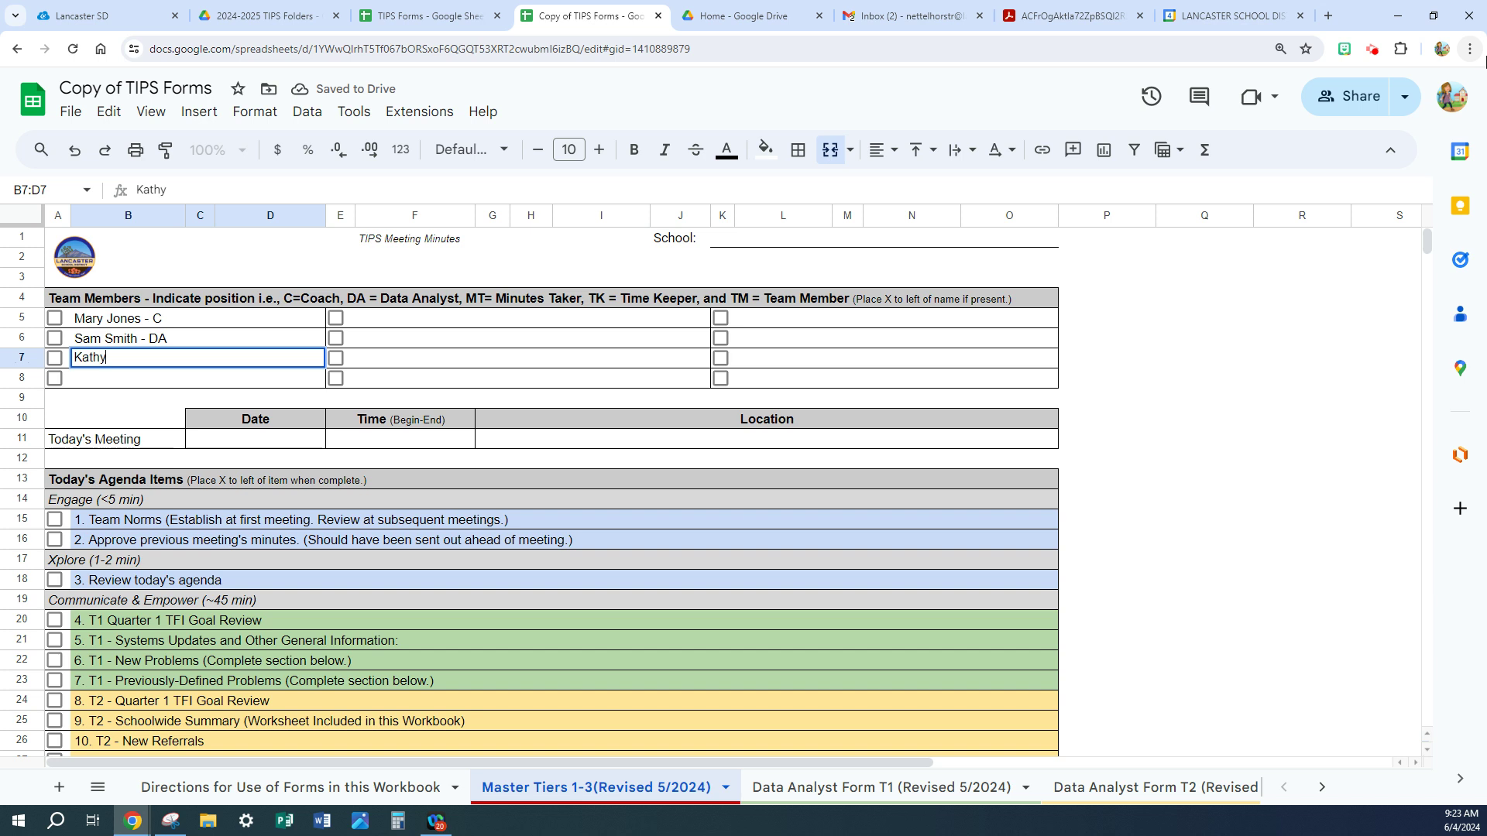
text( Johnson - )
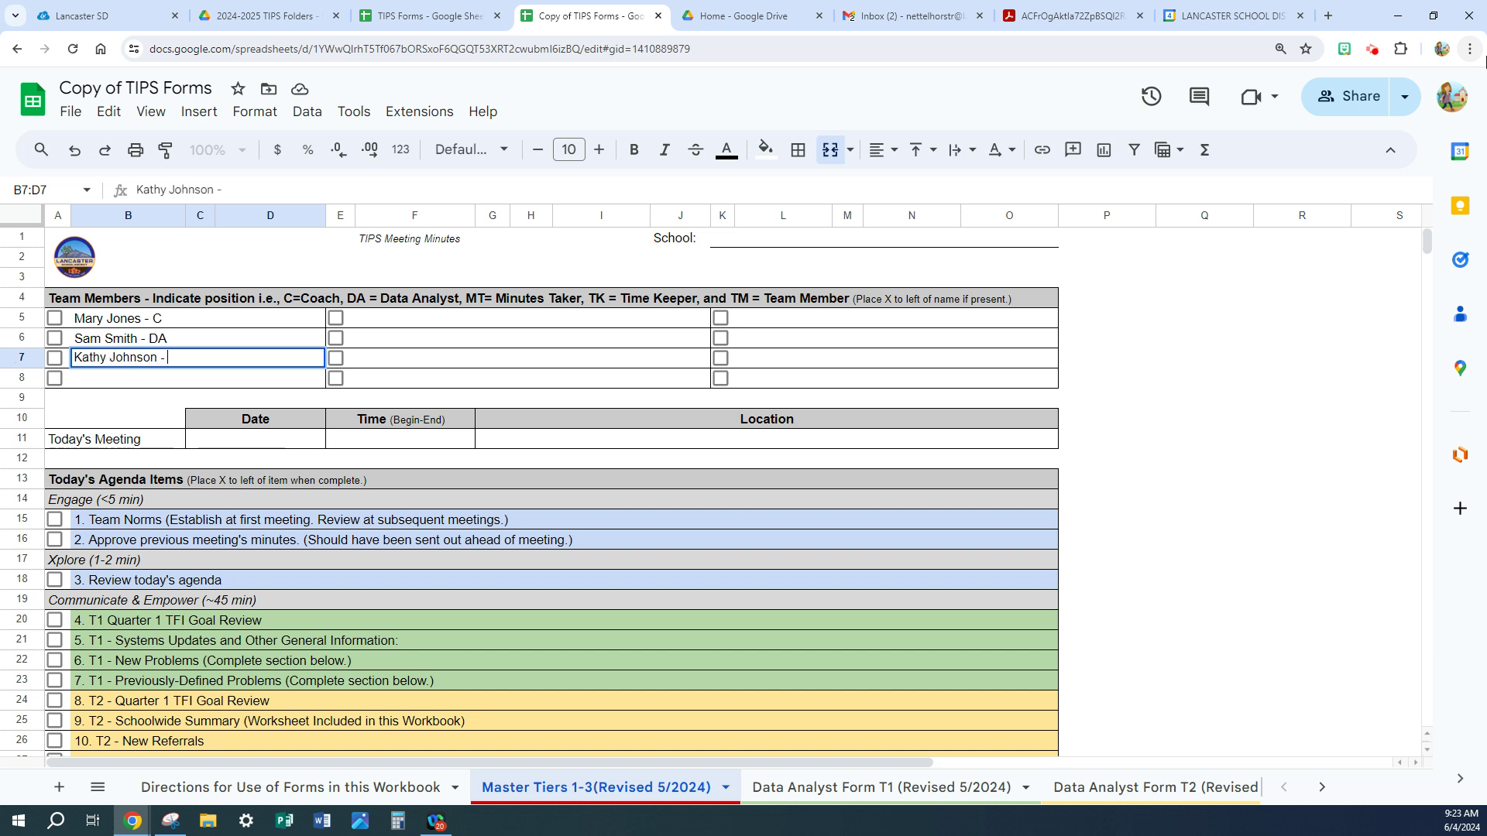
text(MT)
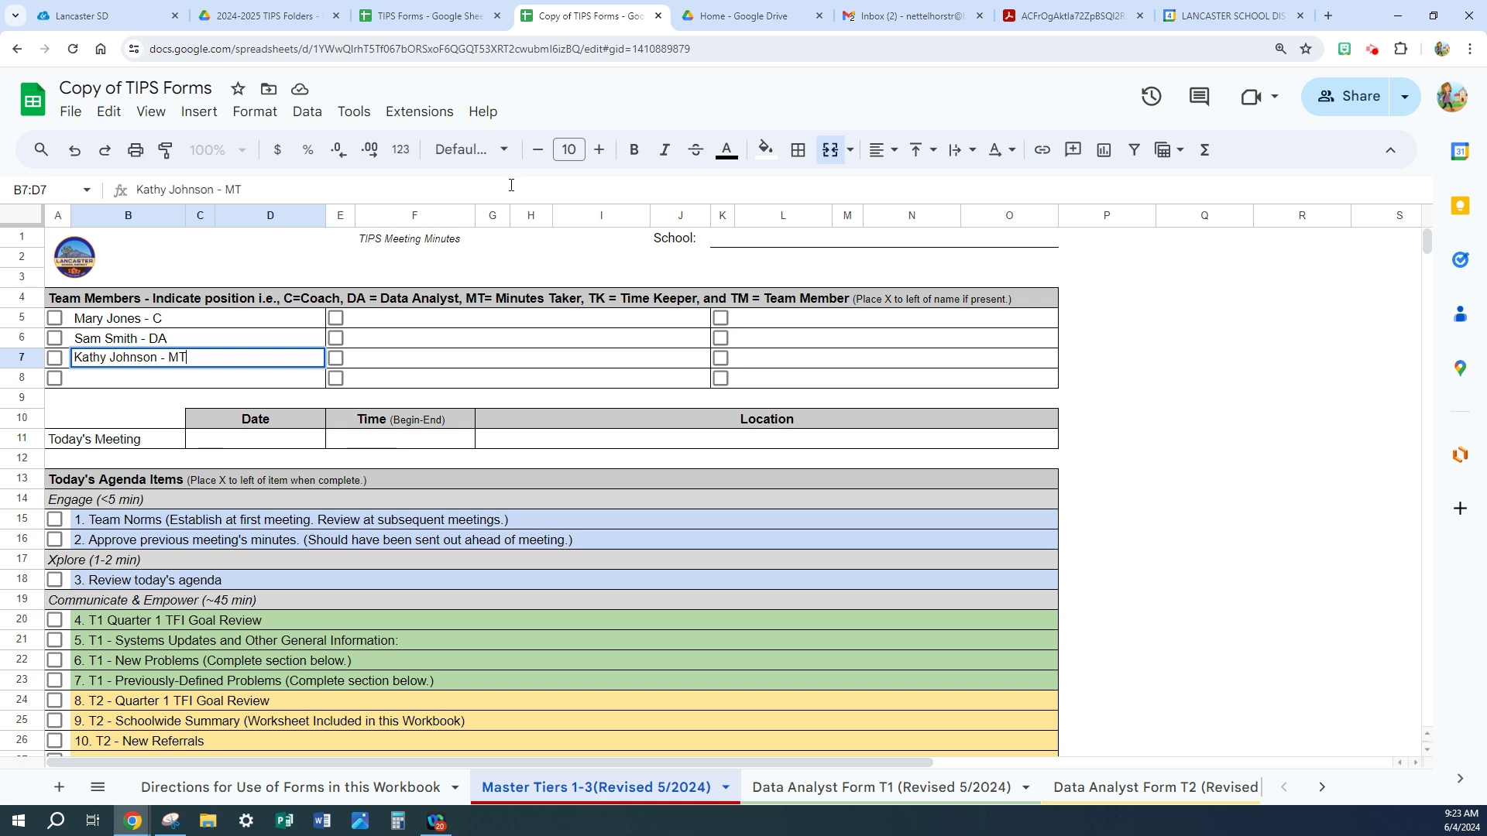
click(140, 376)
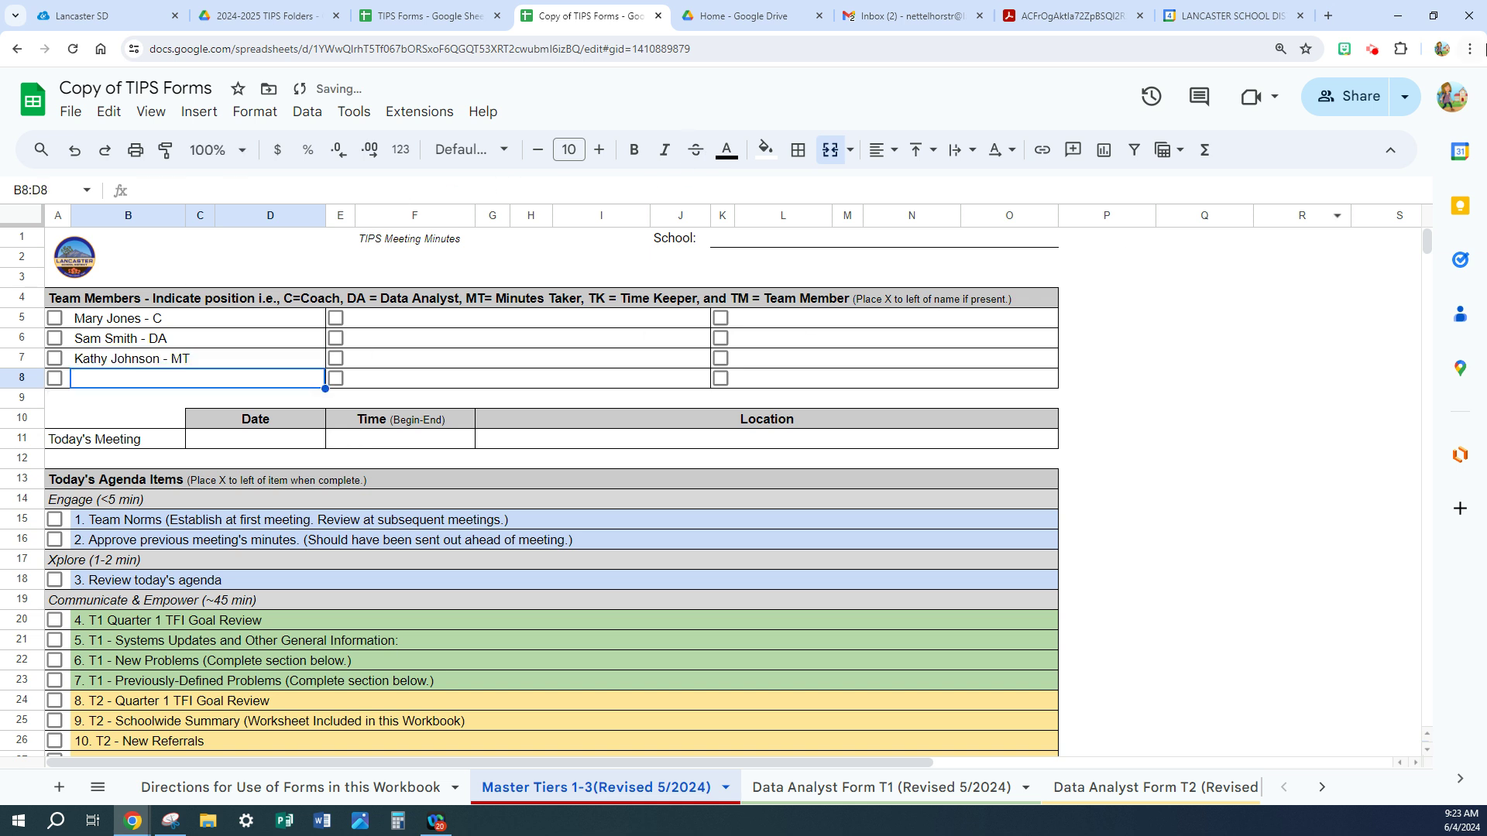
text(Joe)
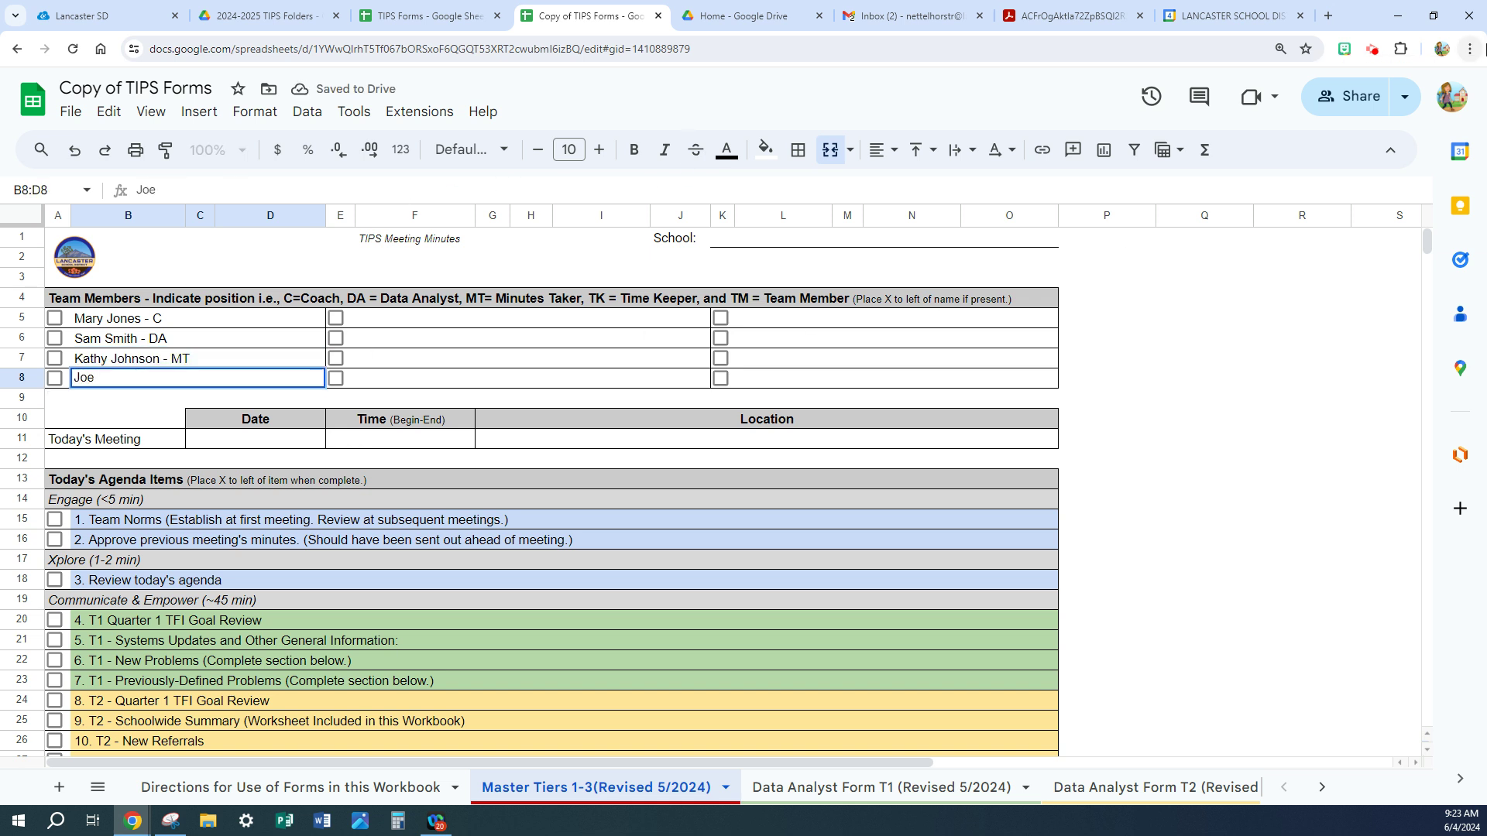
text( Schmed)
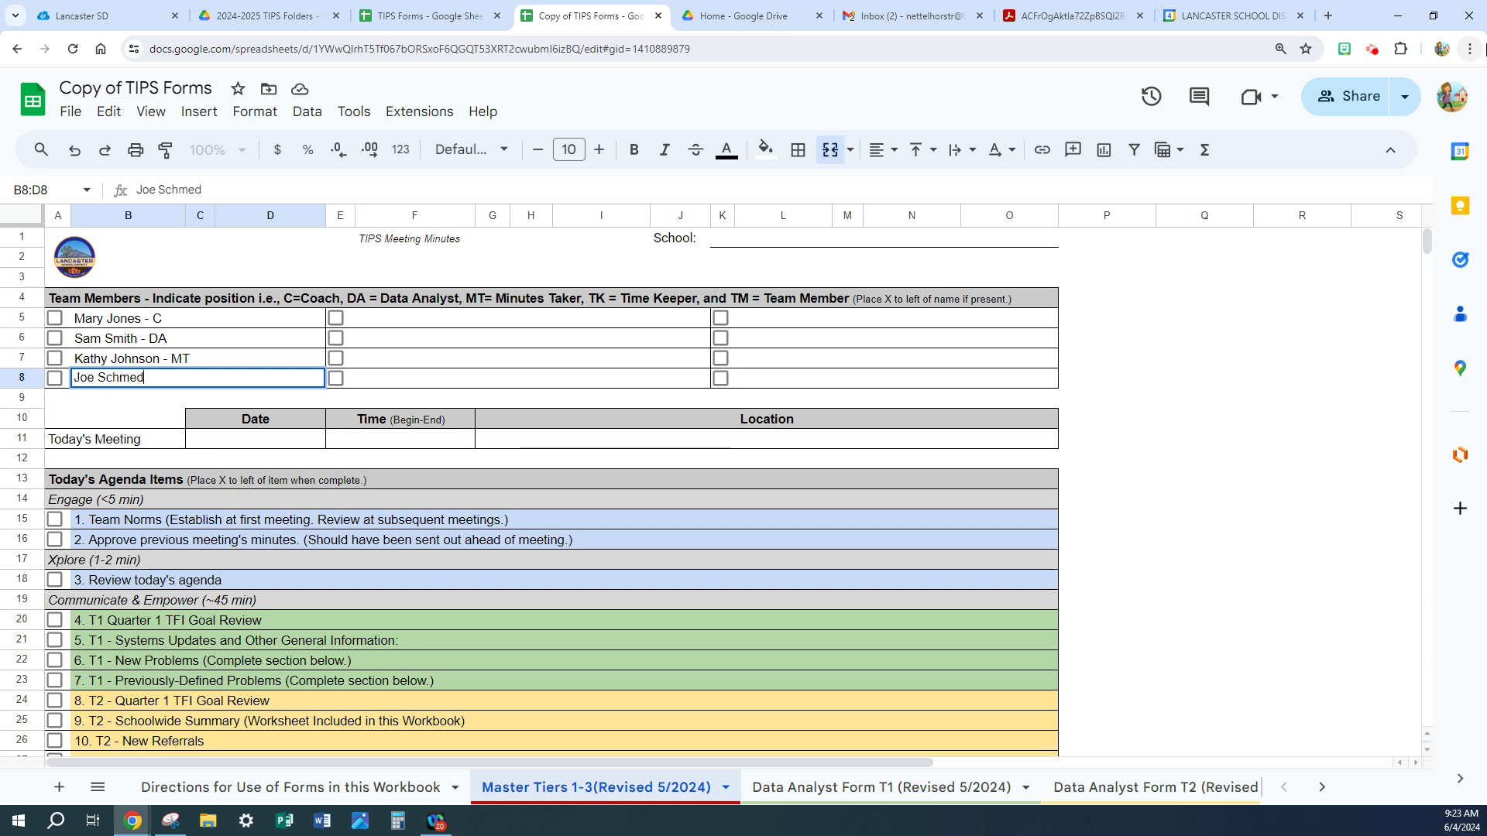
text(lapp - TK)
click(507, 321)
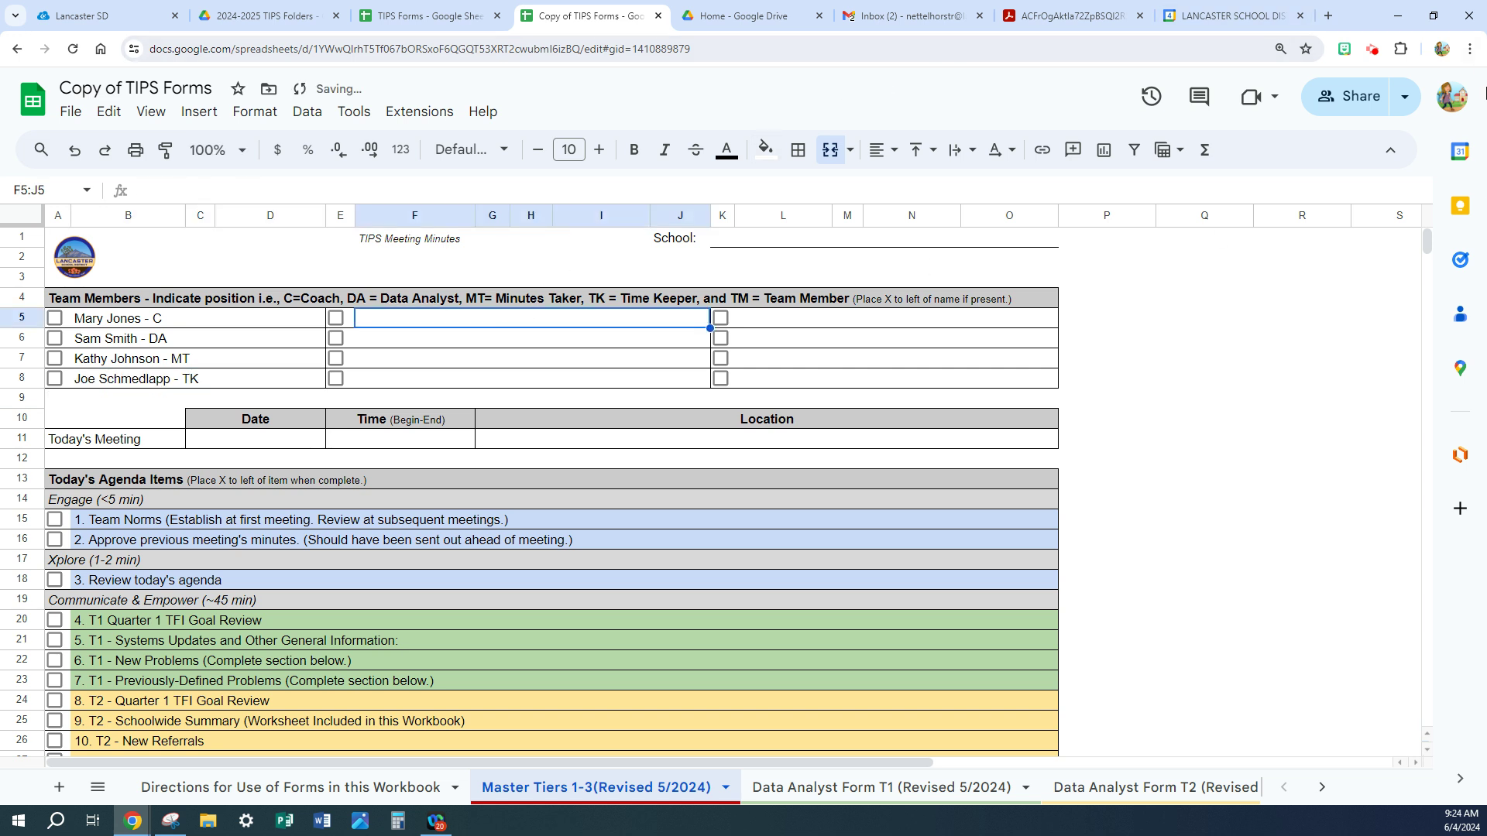
- Enter two more team members' full names in F5 and F6, each followed by the position "- TM"
text(Sally )
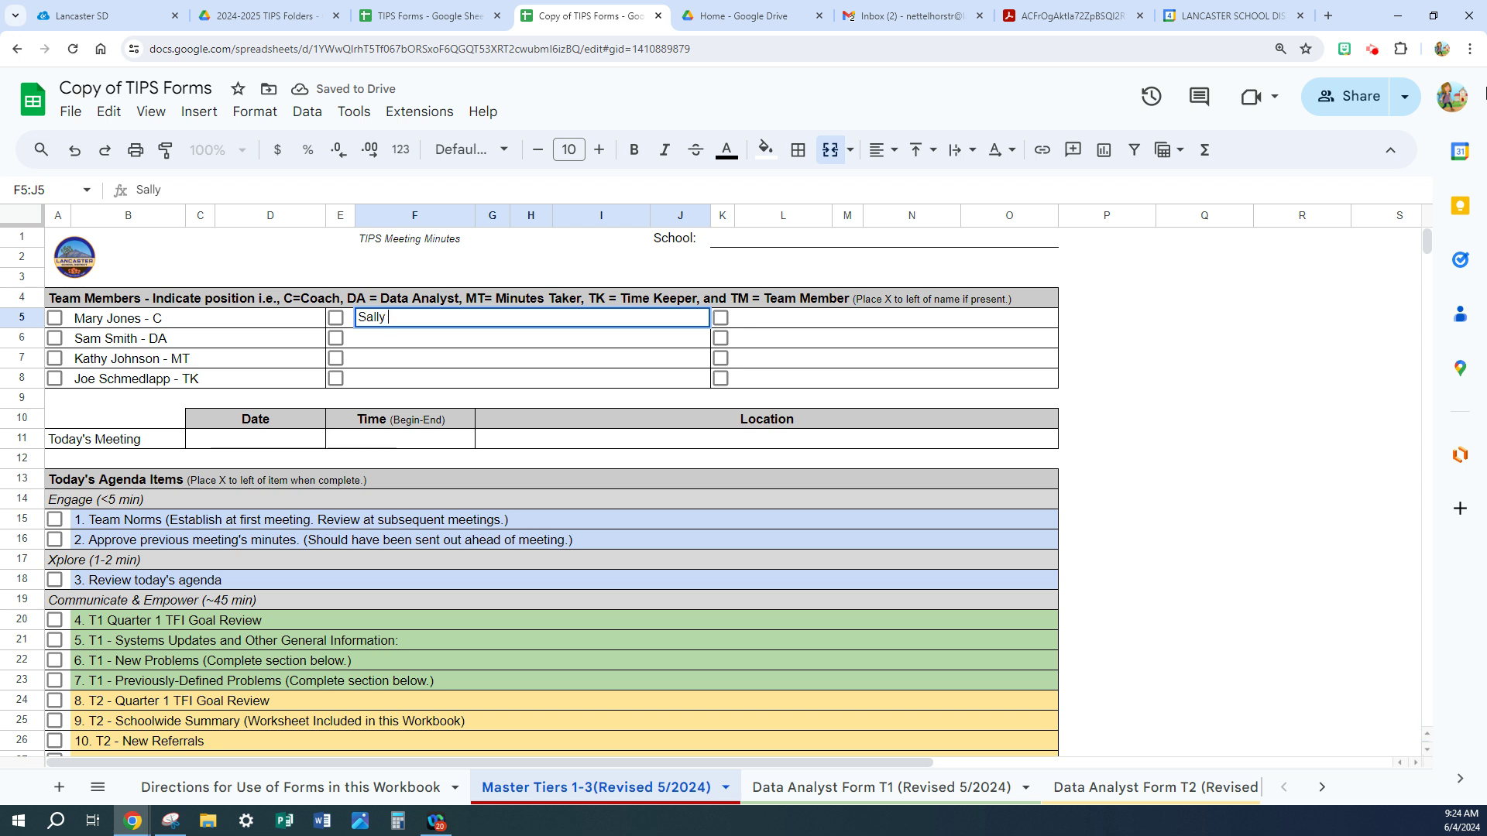
text(Forth )
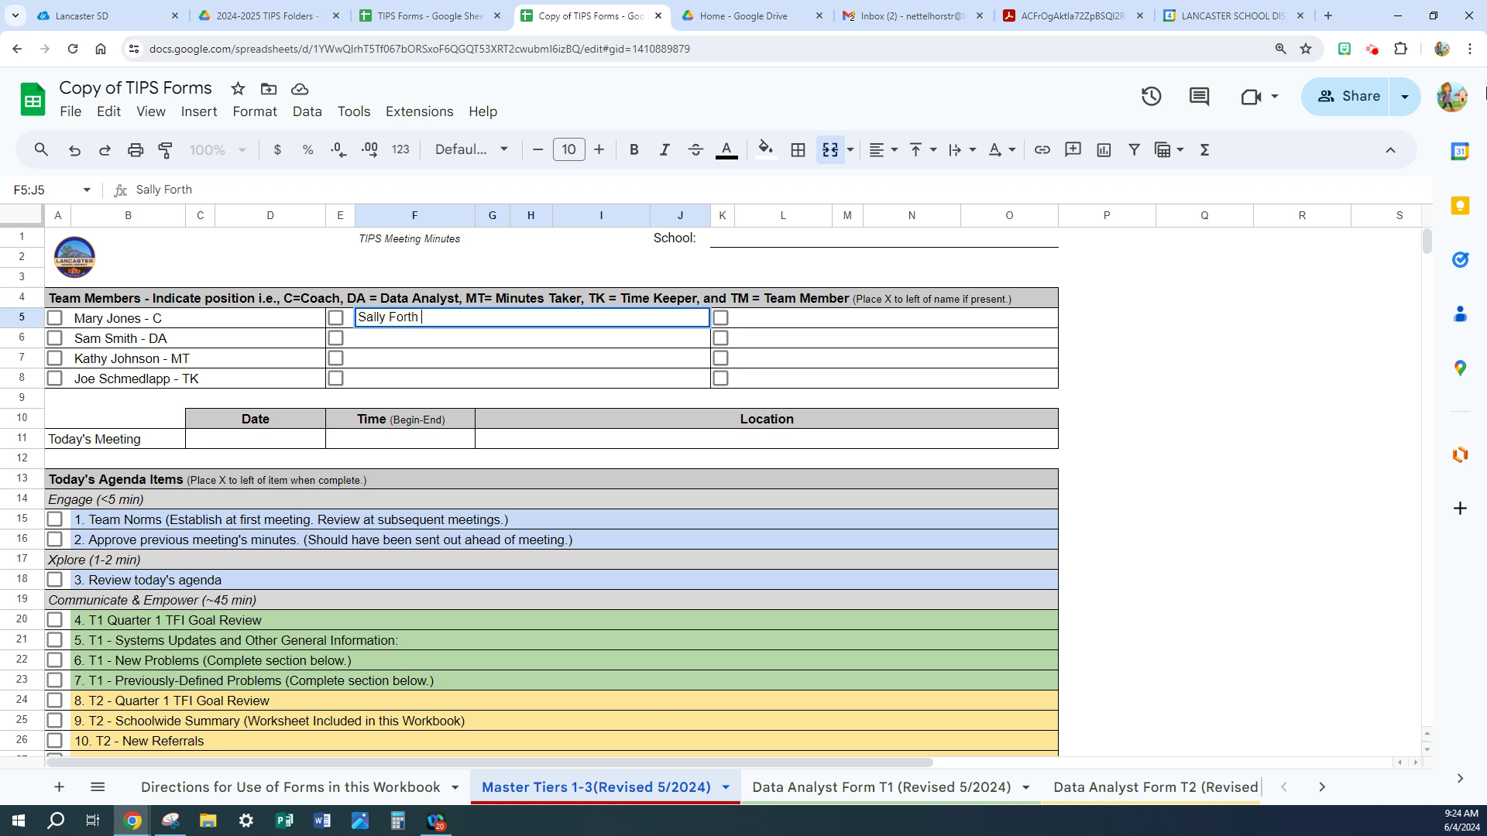
text(- TM)
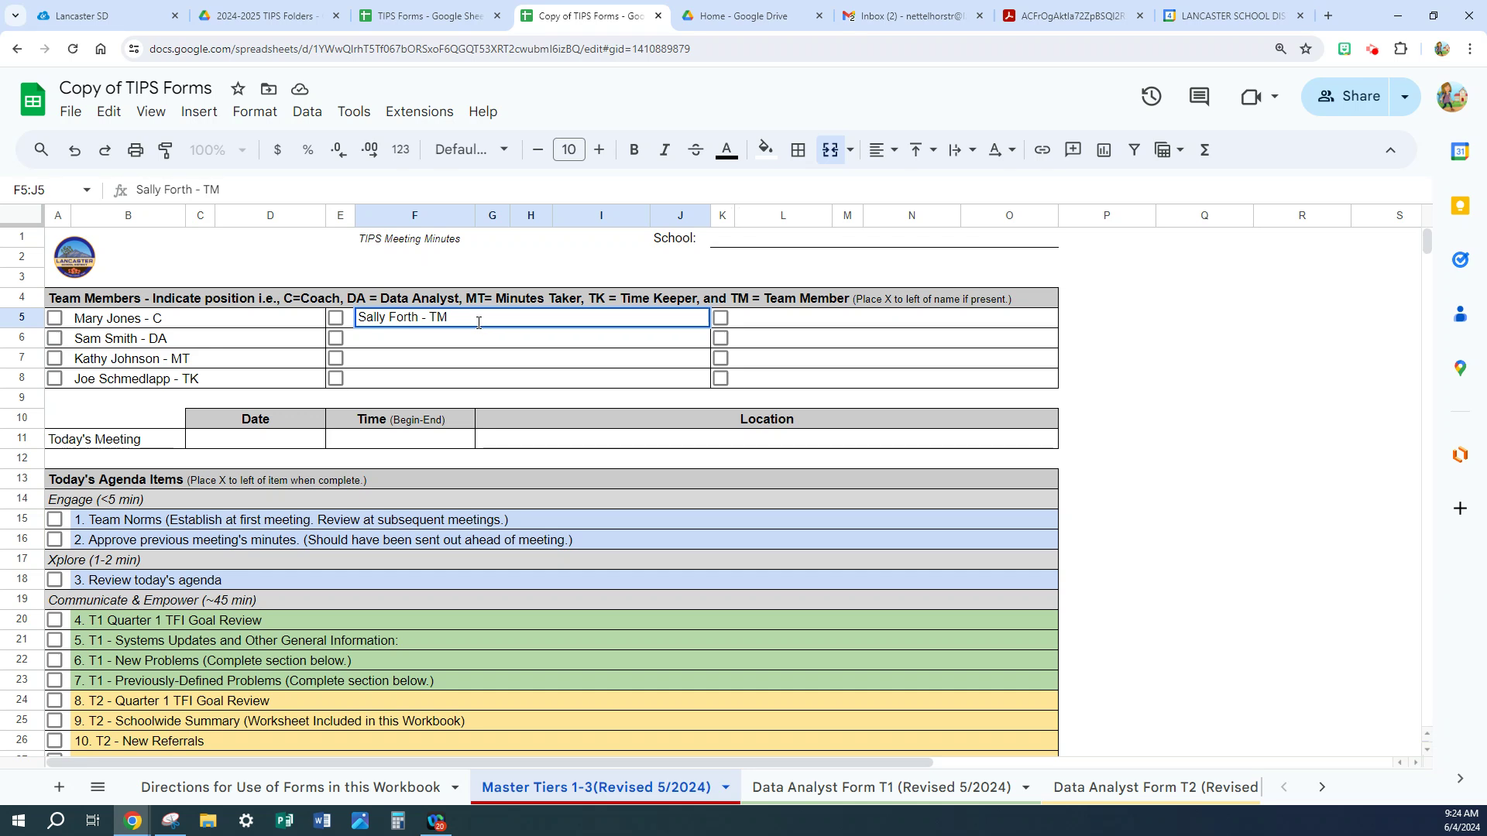
click(377, 346)
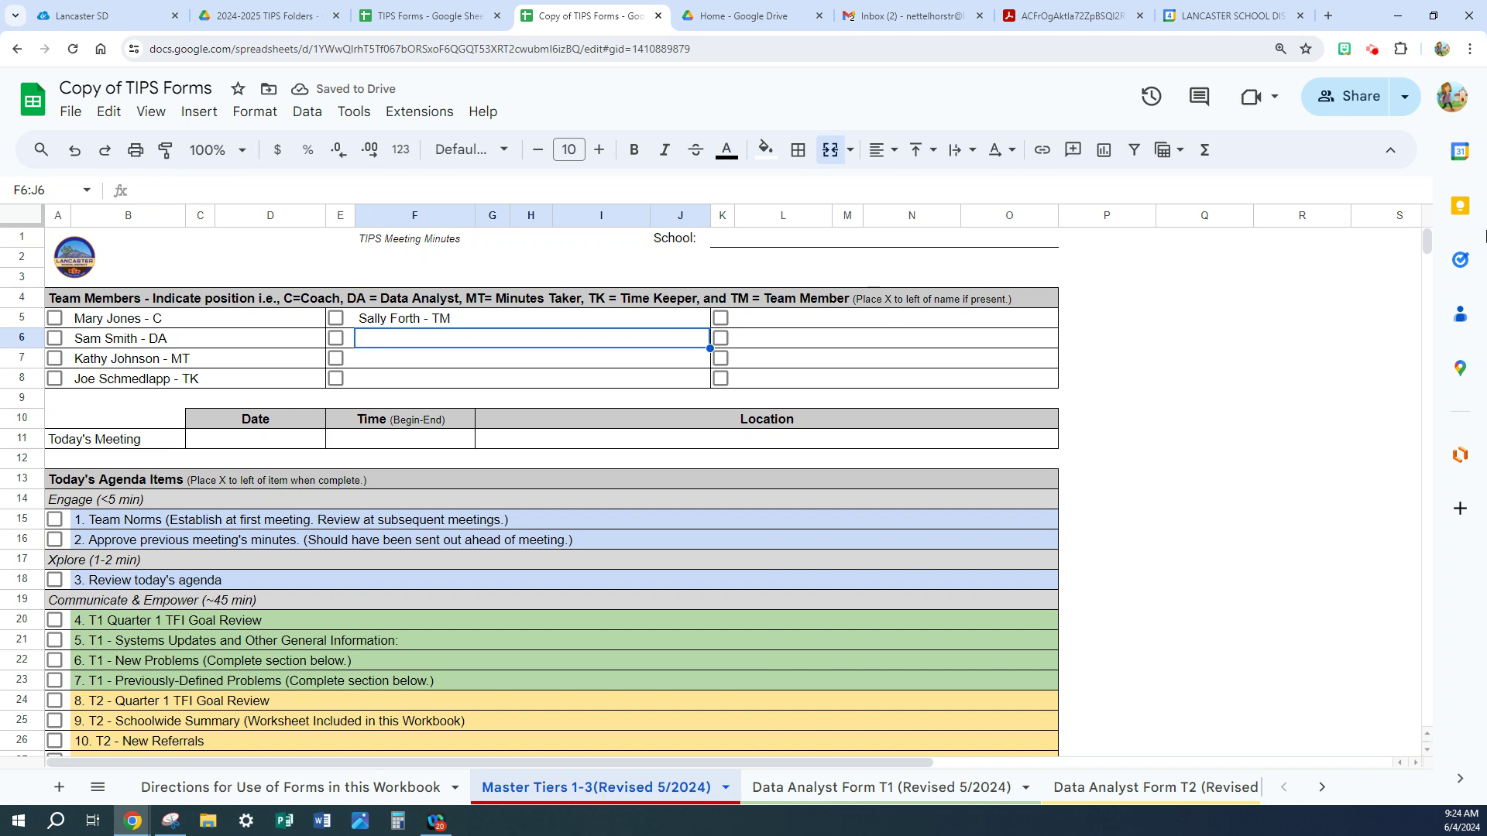
text(Fred F)
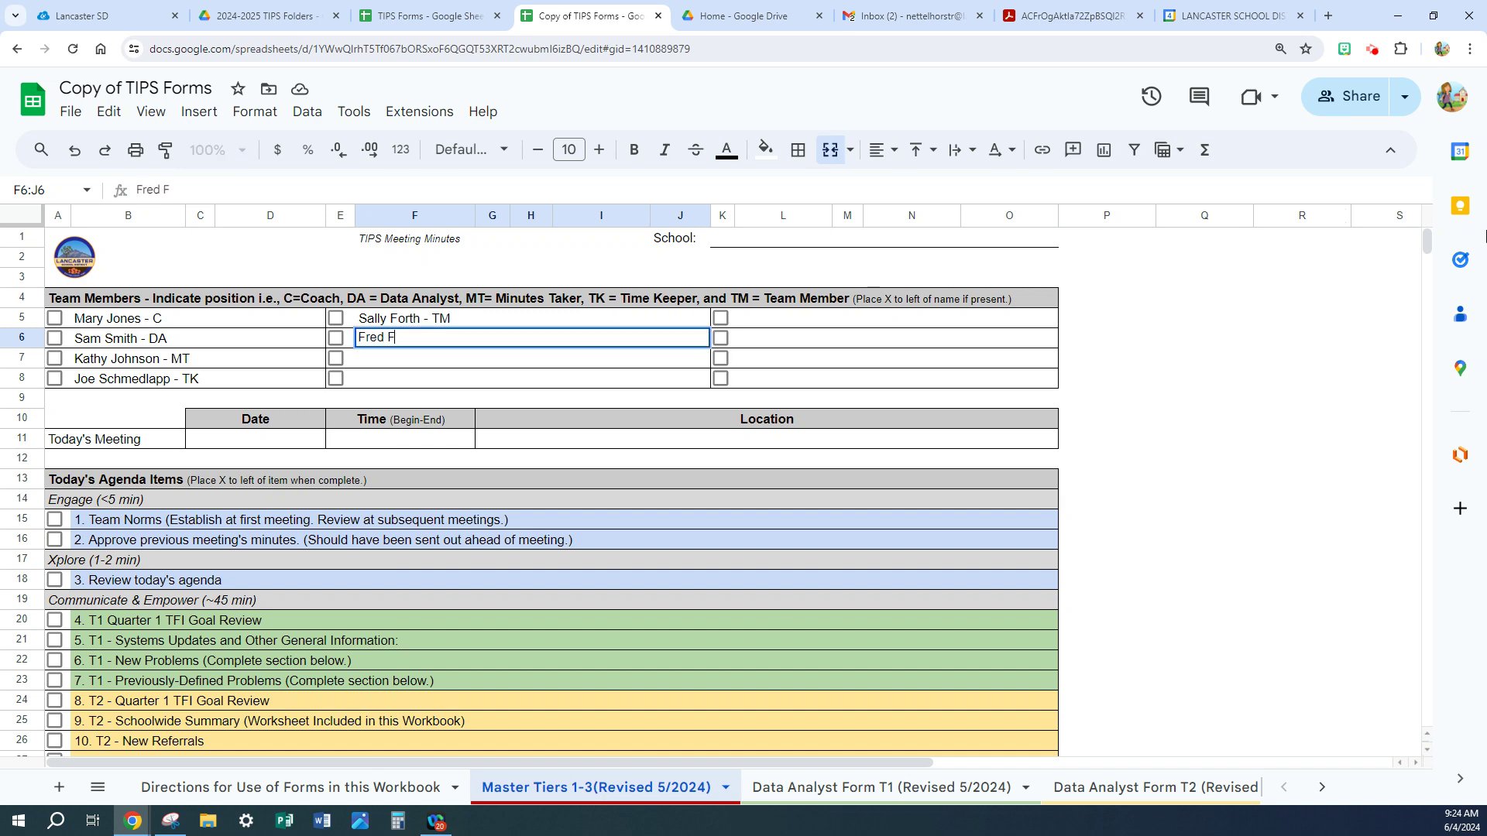
text(lintstone - TM)
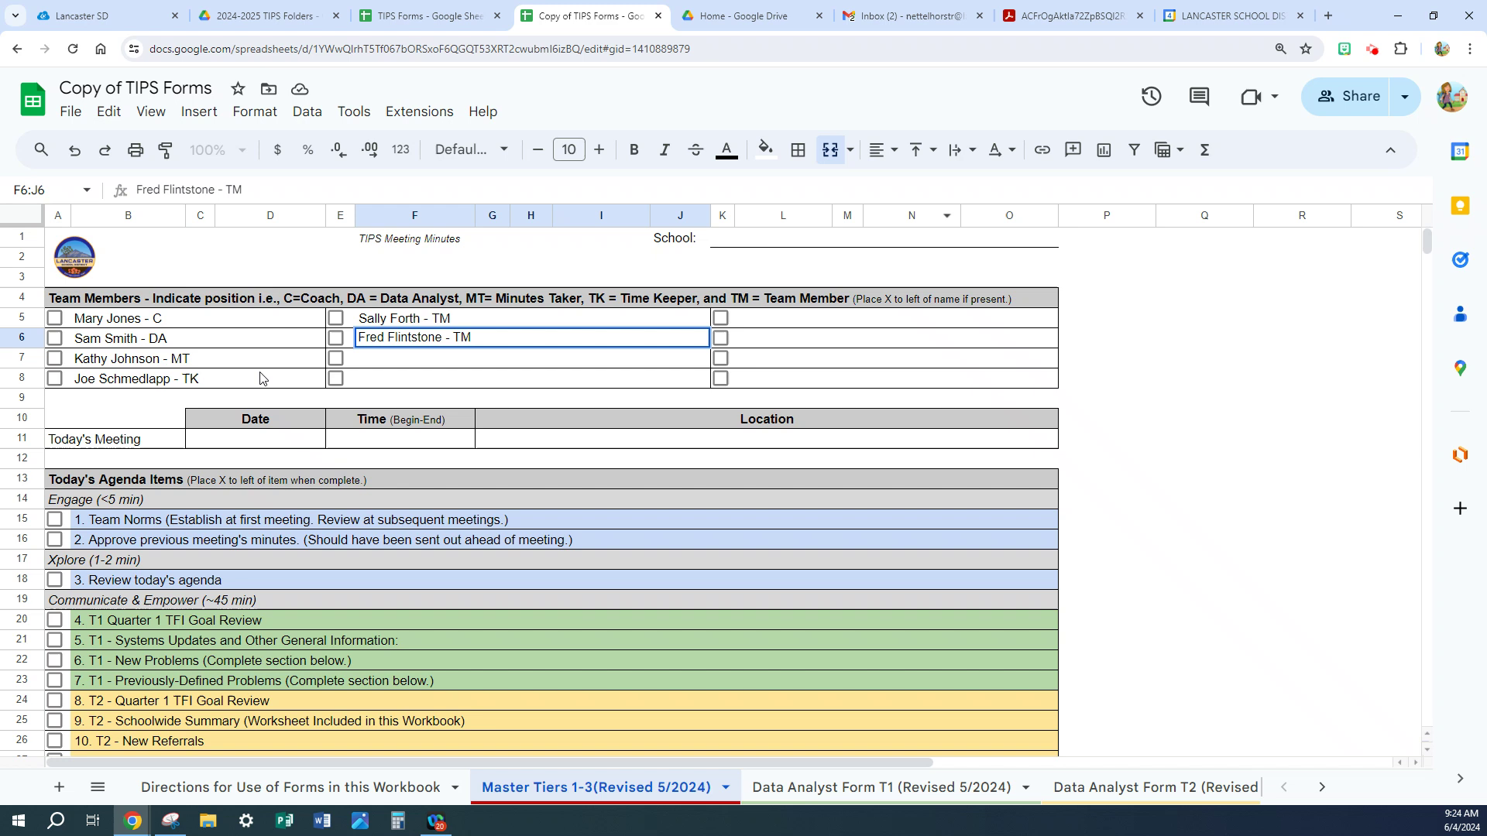
- Enter another team member's full name in F7, followed by the position "- TM"
click(387, 364)
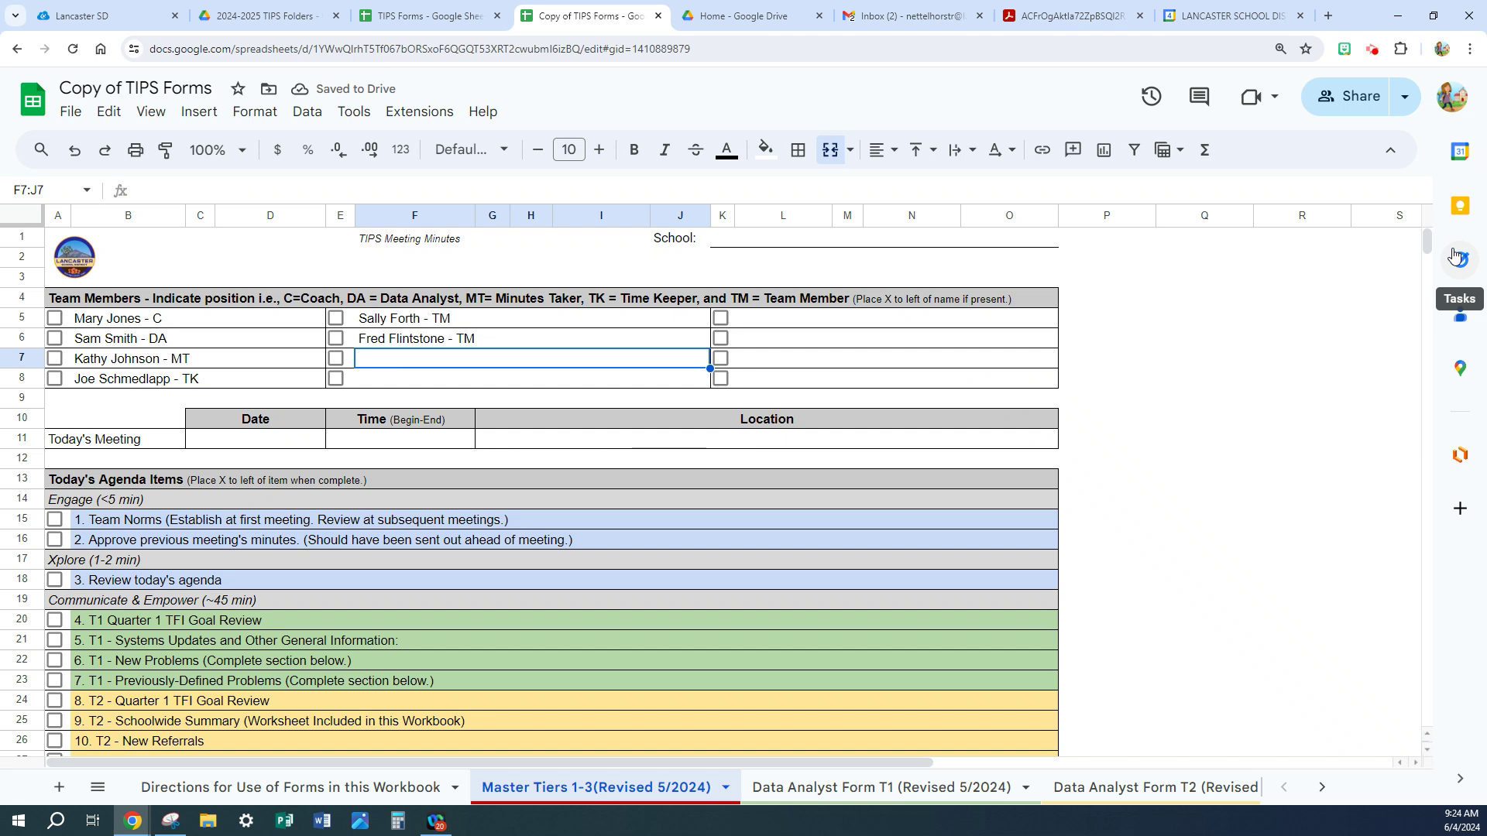
text(Bett)
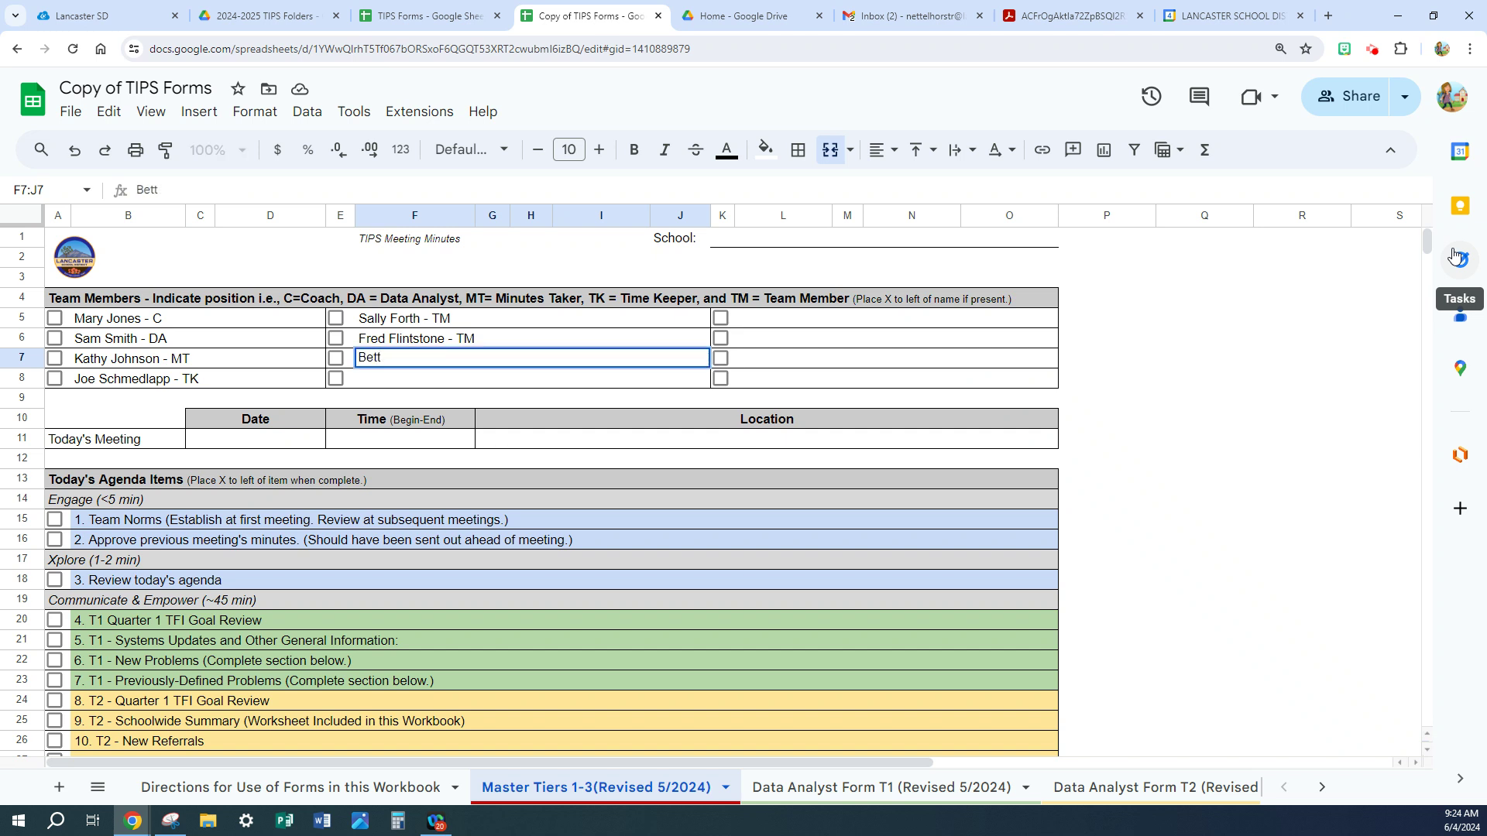
text(ey Rubble)
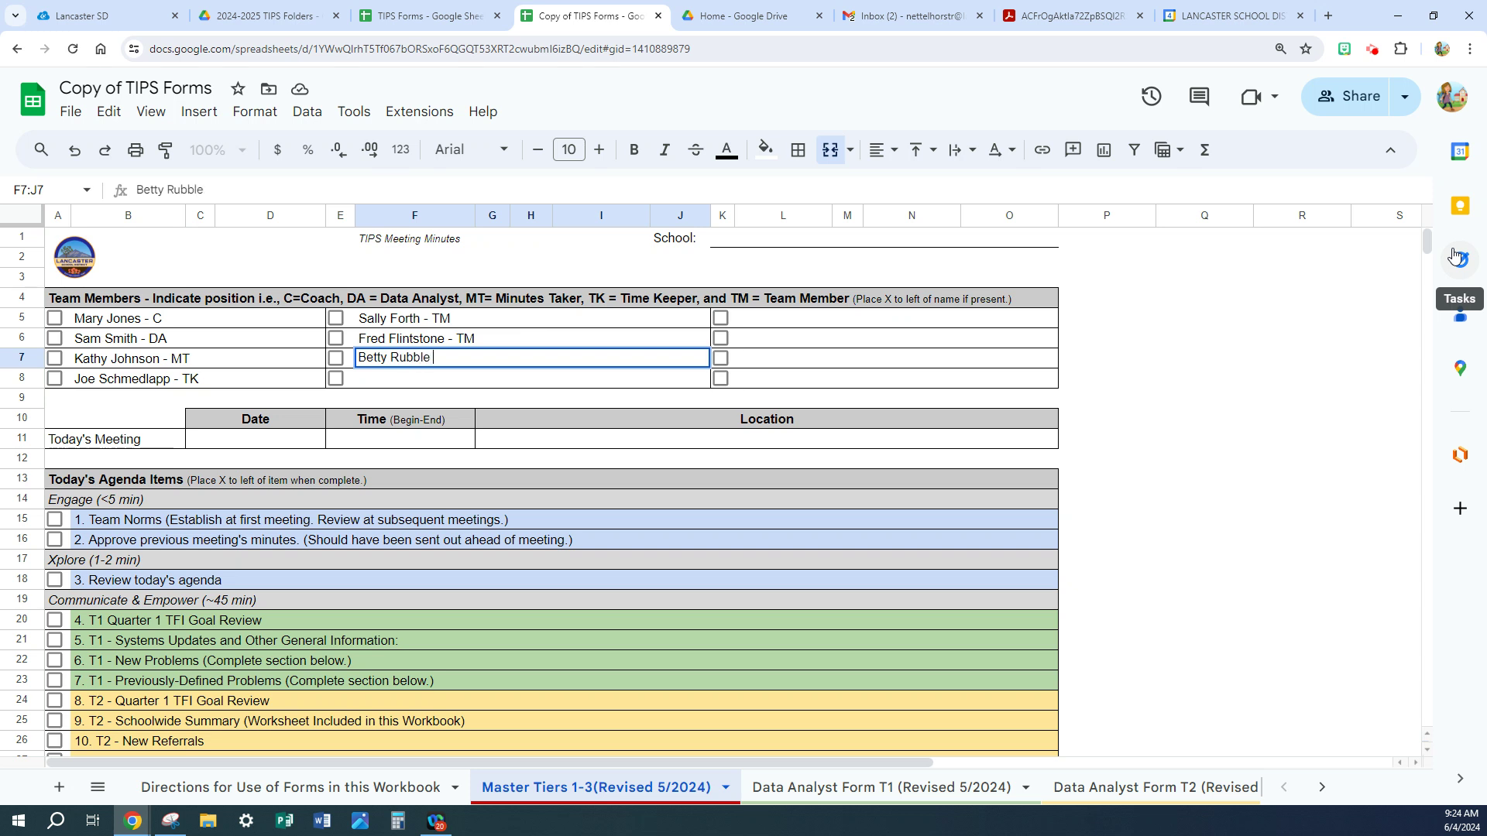
text( - TM)
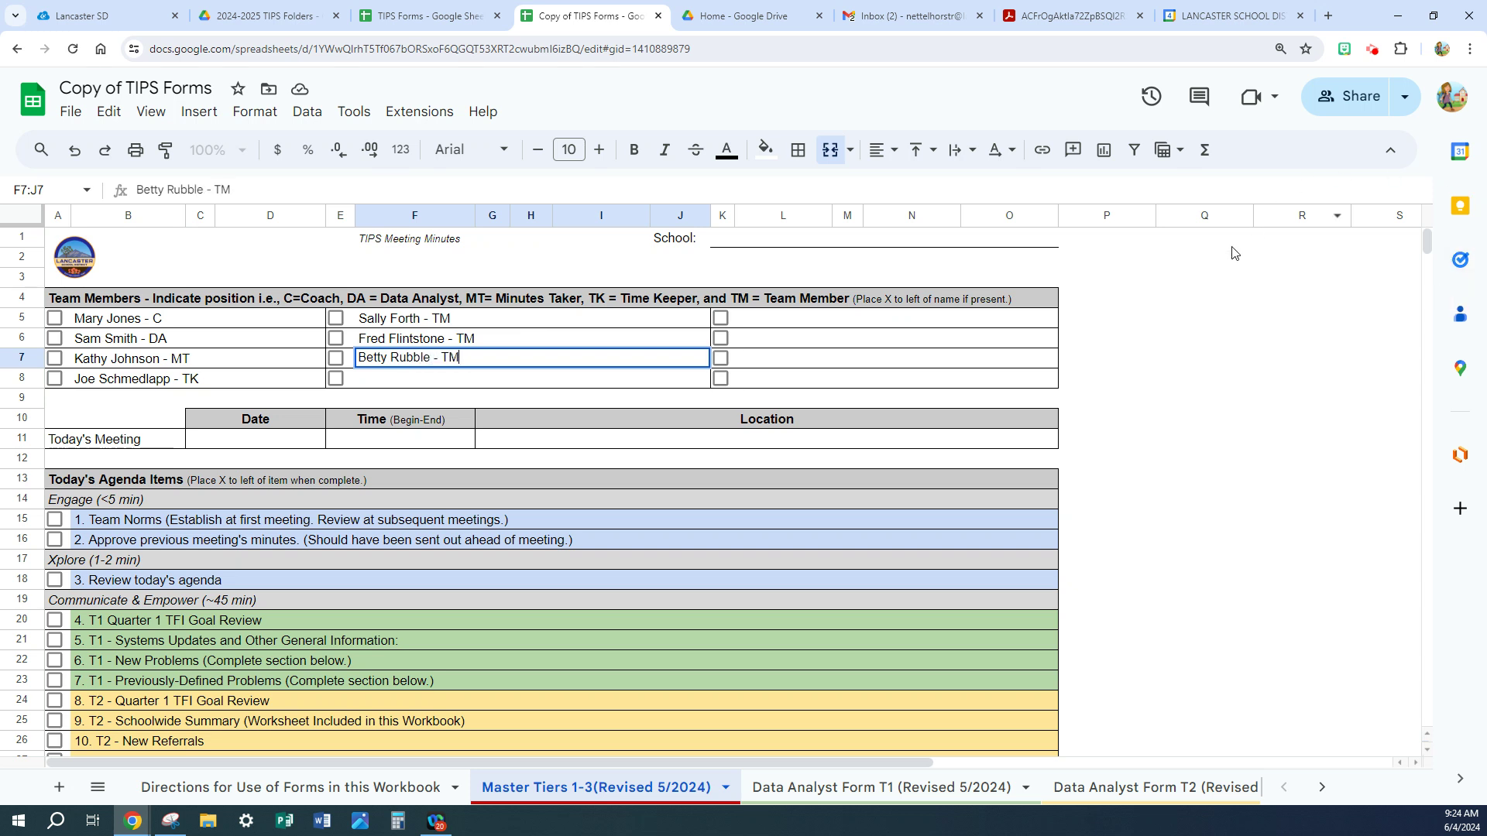
- Check the Team Norms instruction in the directions sheet and return to the blank area beside the team members on Master Tiers 1-3
click(199, 790)
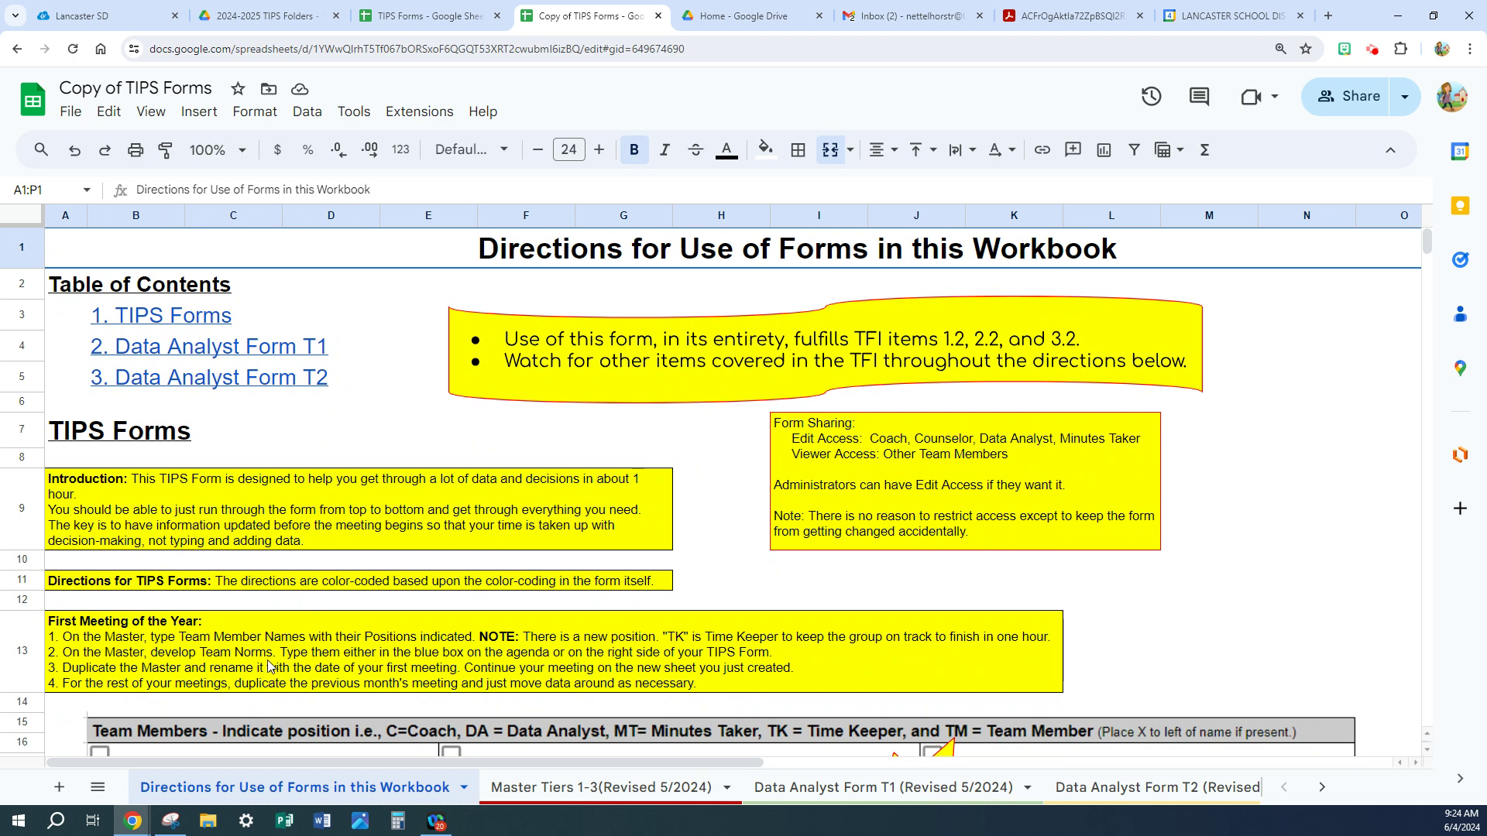
click(601, 798)
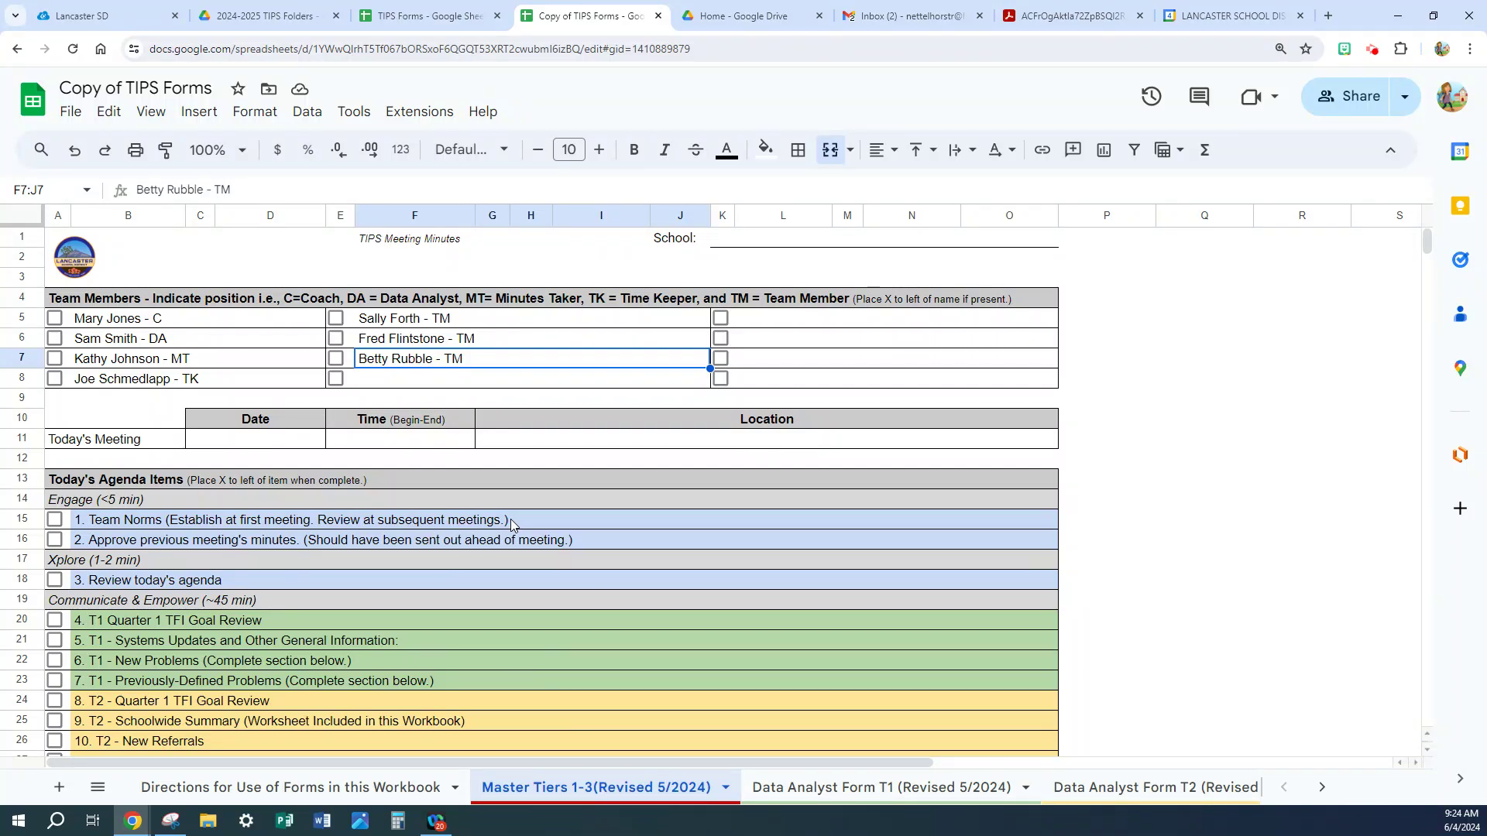
click(1124, 411)
click(1131, 381)
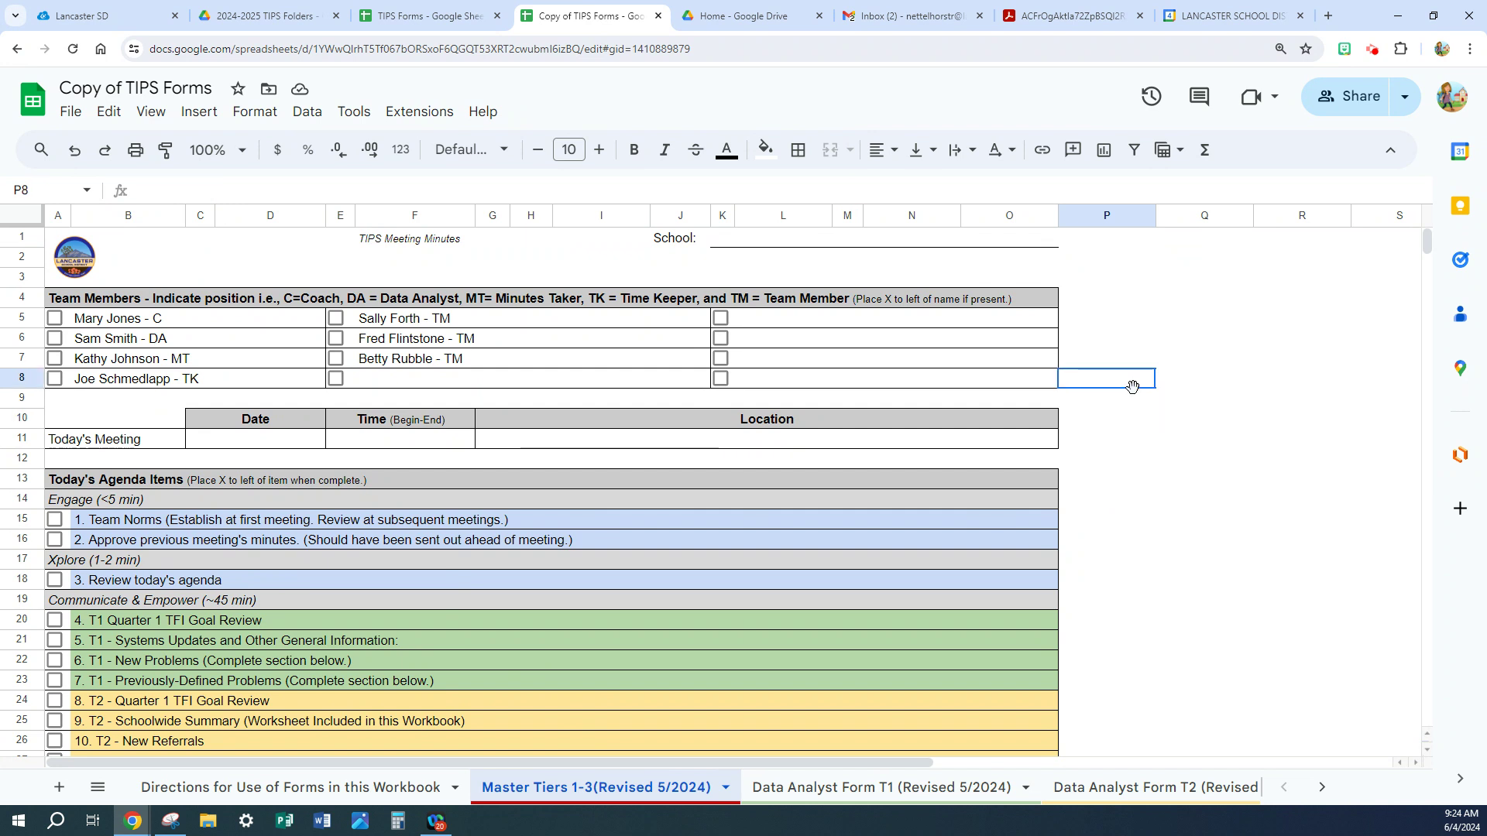
- Merge the blank range Q6:R17 into one cell with top vertical alignment and wrapped text
drag(1192, 340, 1311, 565)
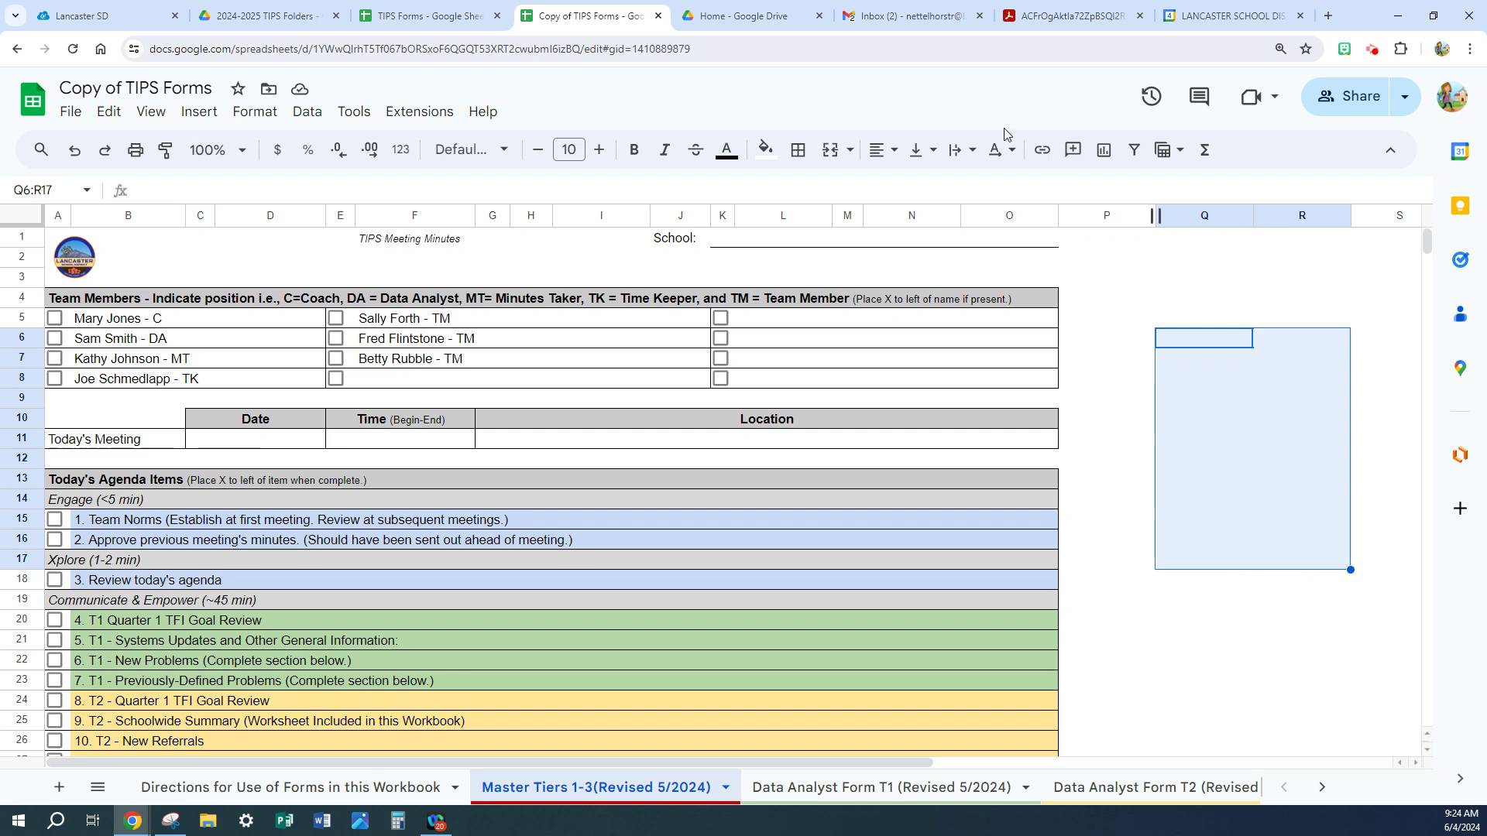
click(830, 149)
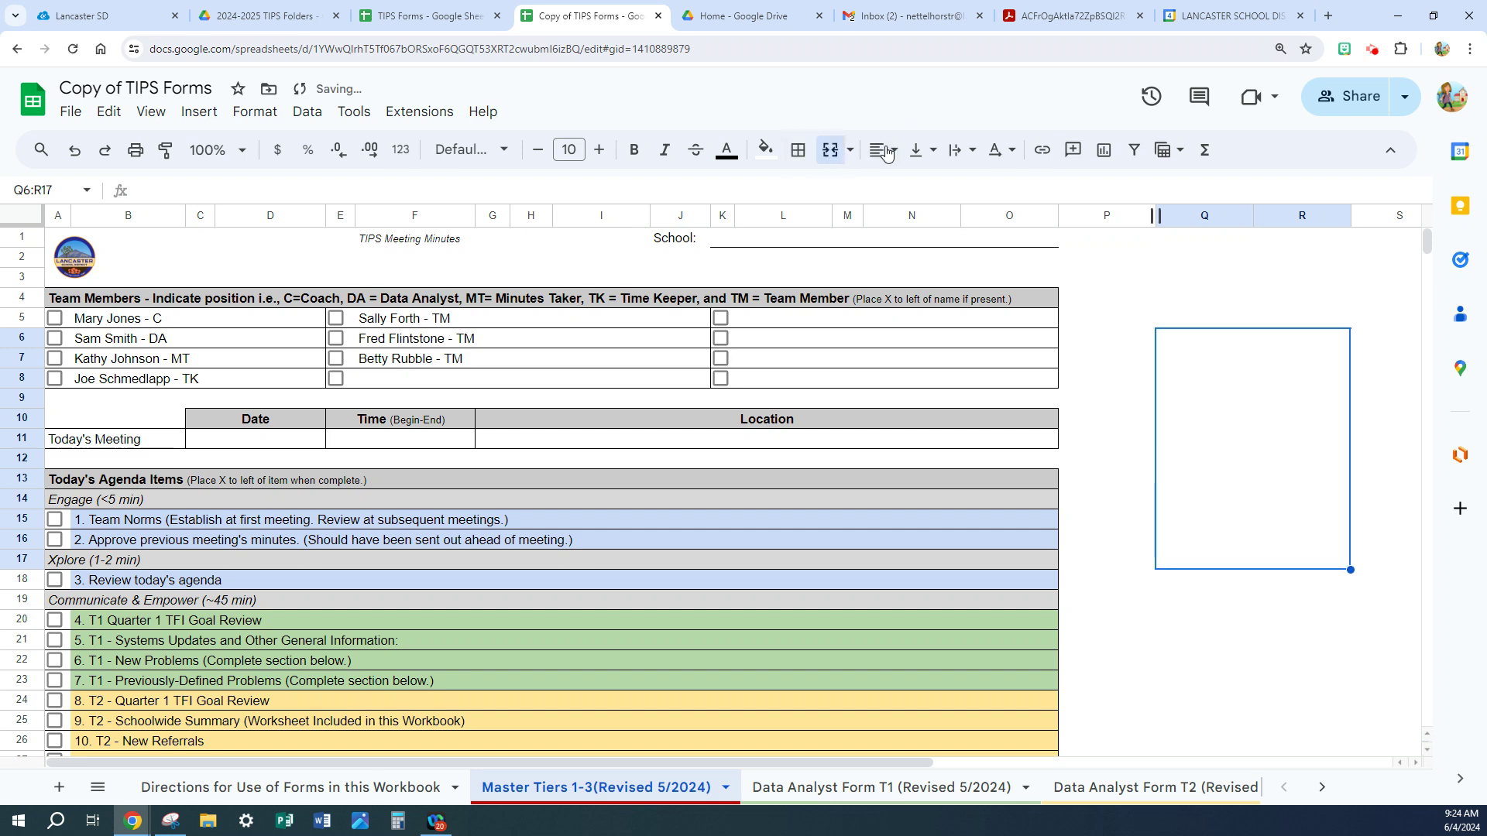
click(921, 150)
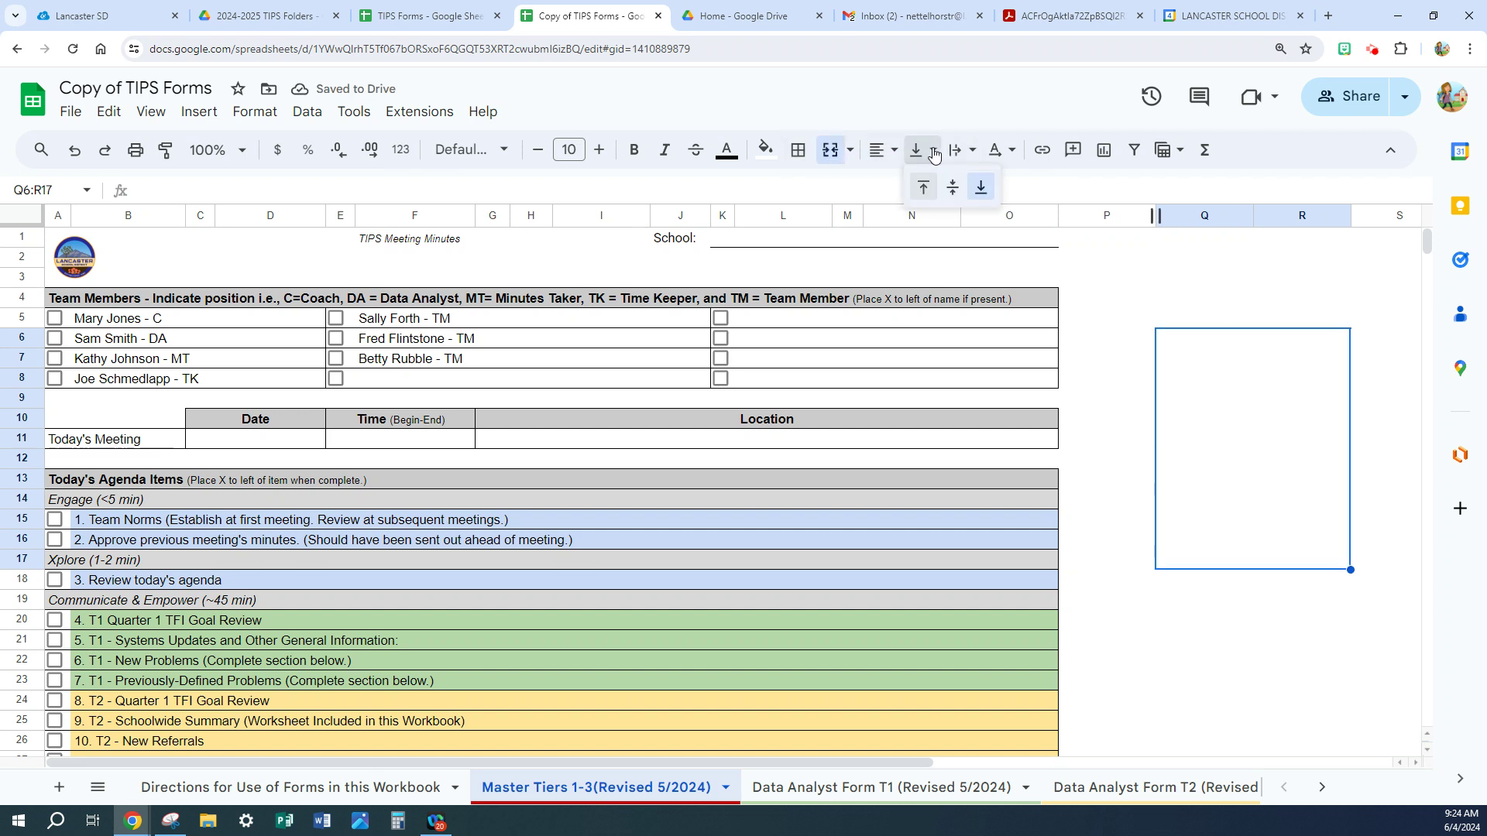
click(928, 187)
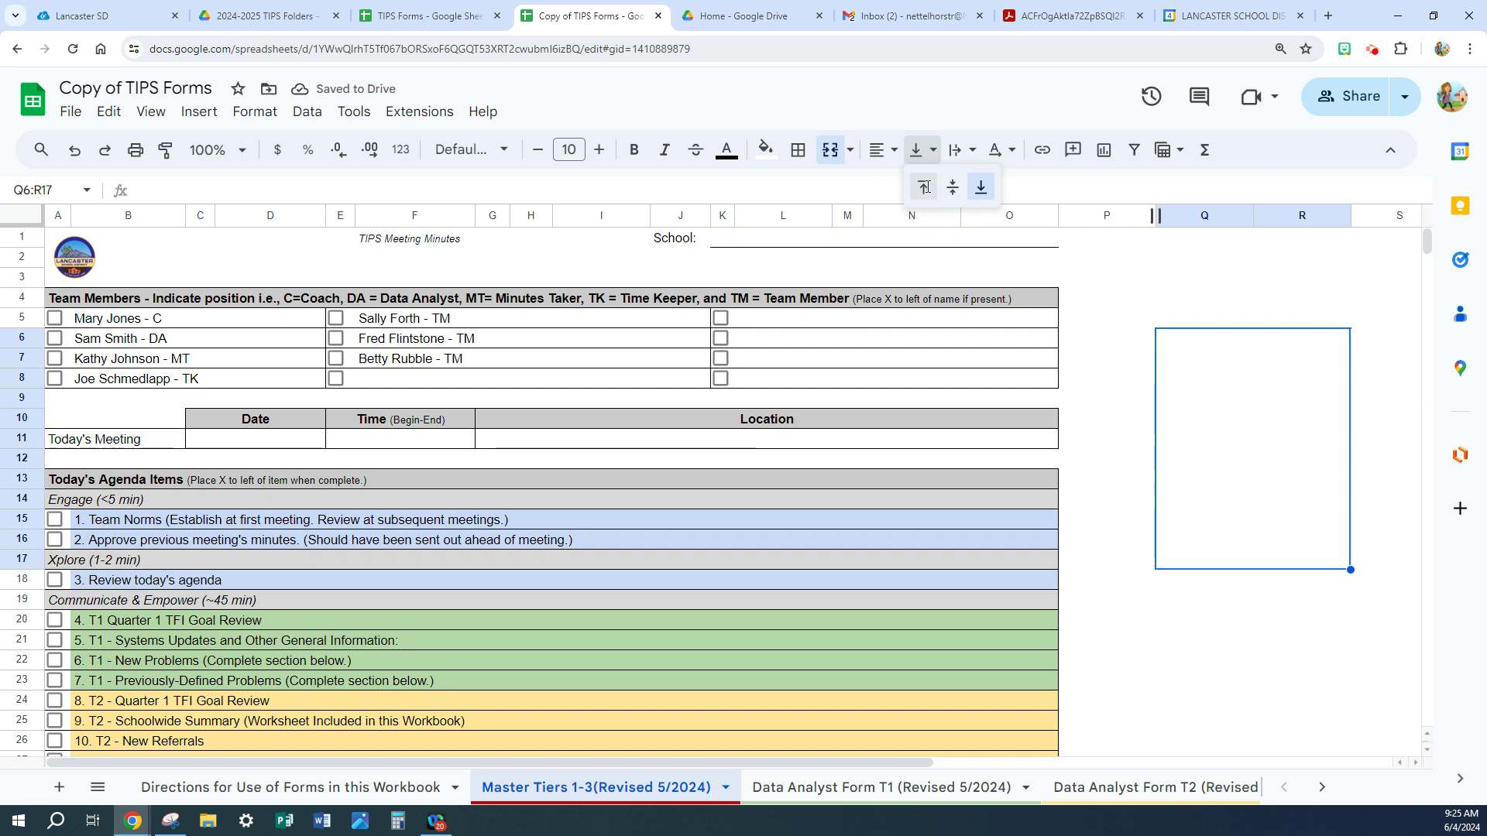
click(973, 153)
click(992, 186)
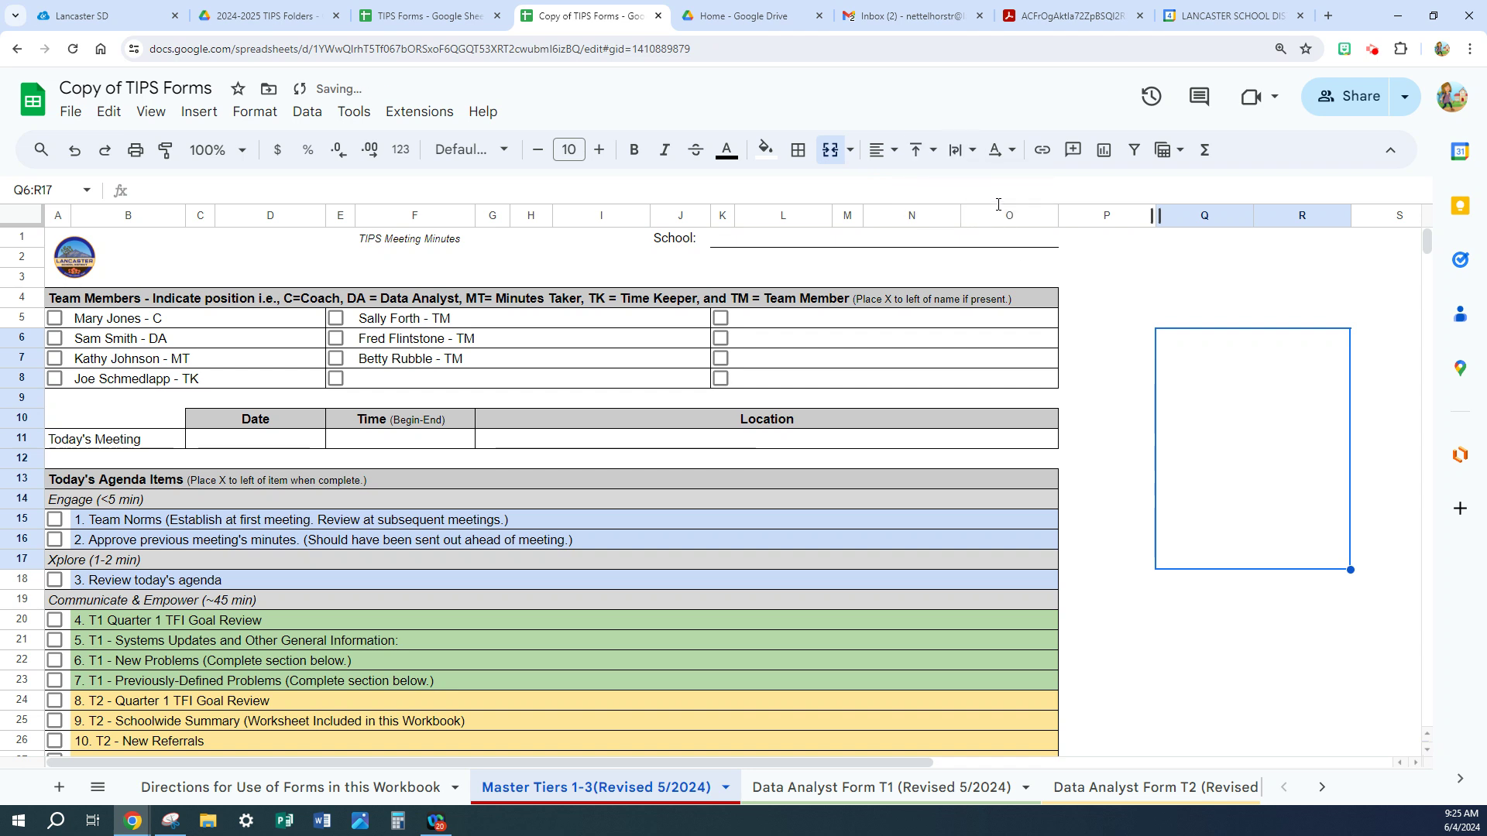
- Enter the heading "Team Norms:" in the merged cell Q6:R17
double_click(1194, 335)
text(T)
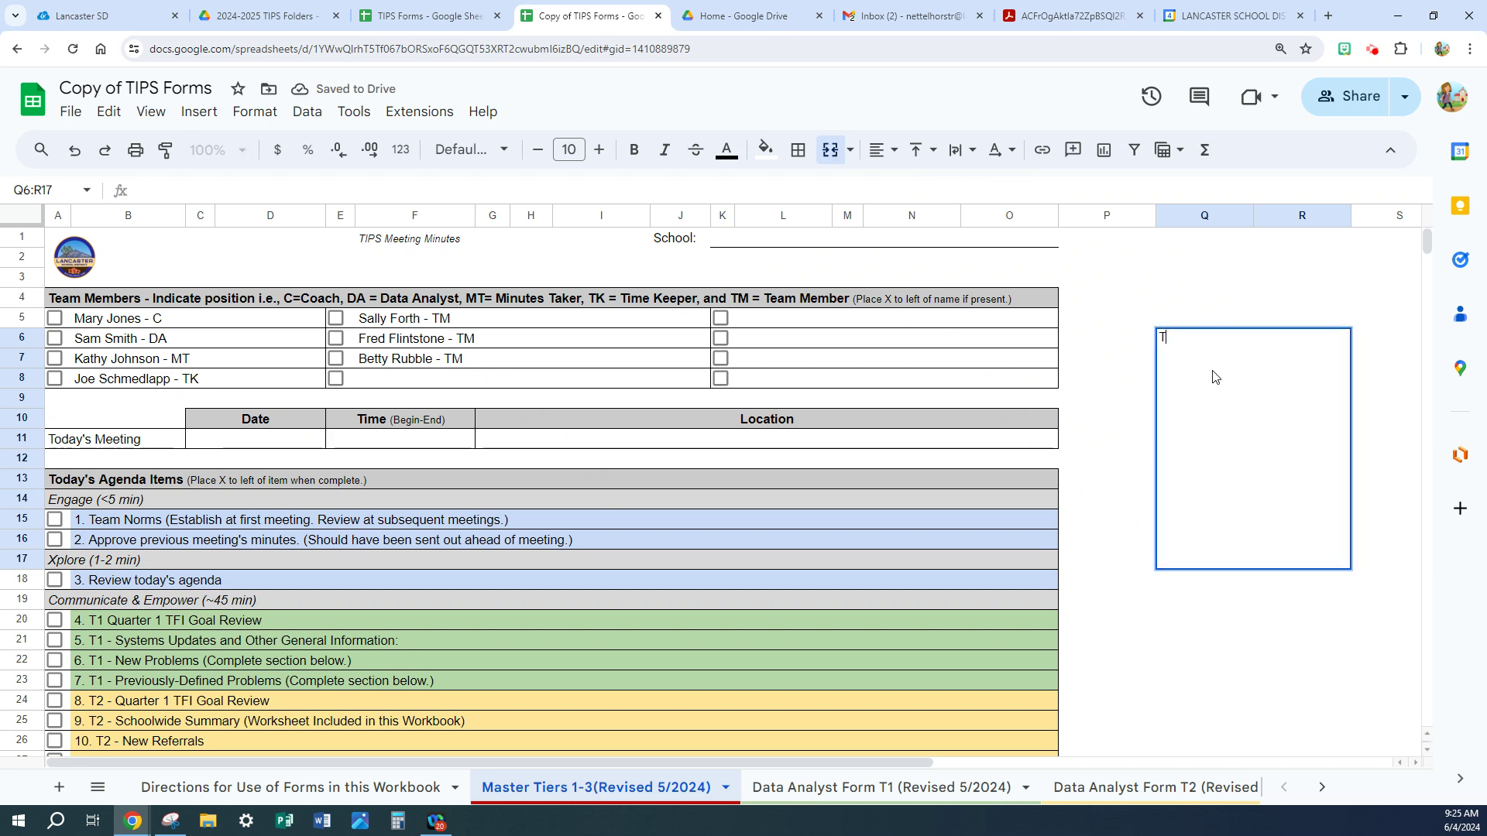
text(eam Norms)
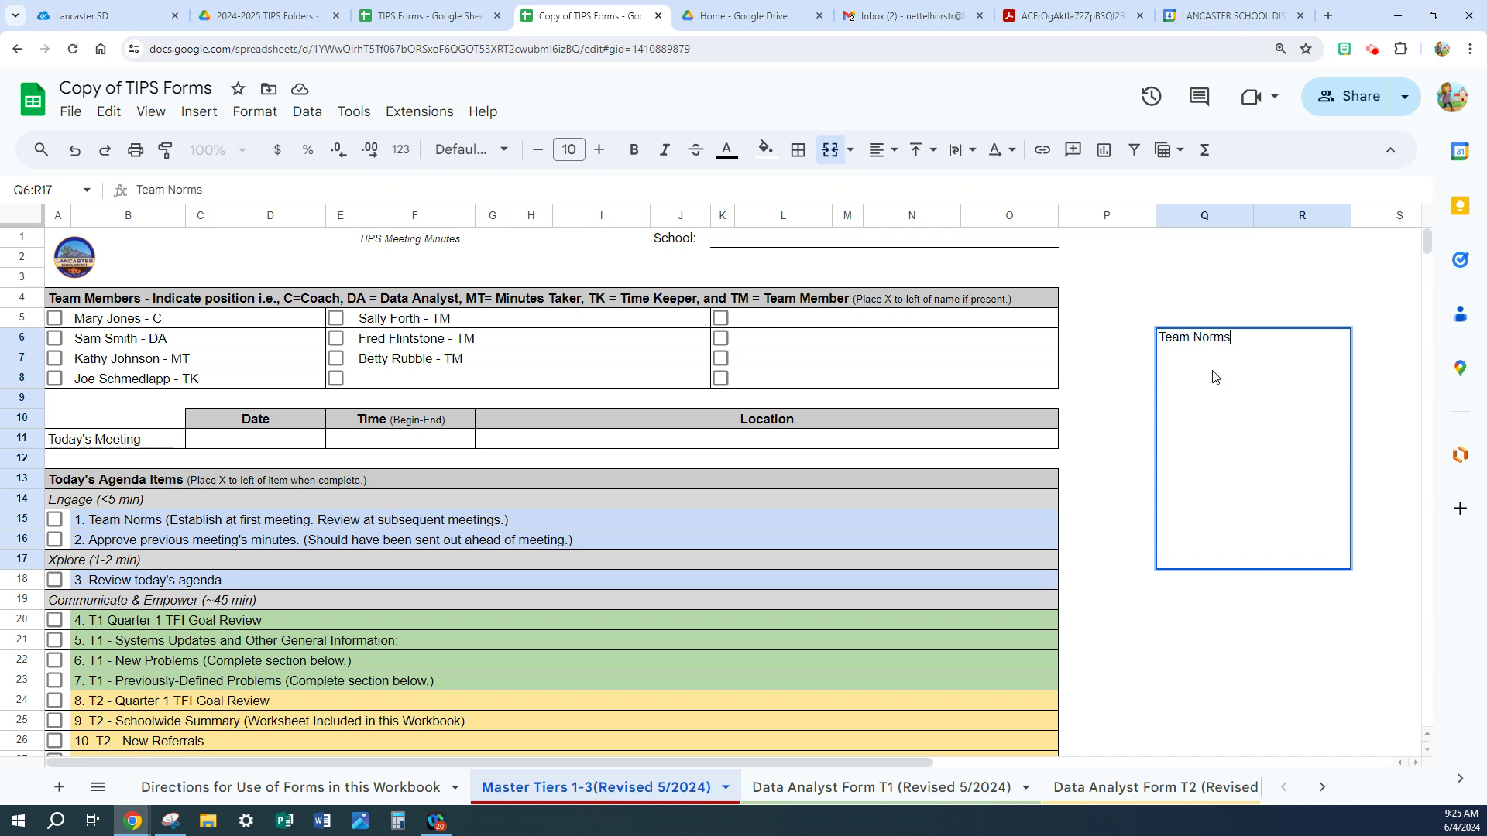
text(:)
key(Return)
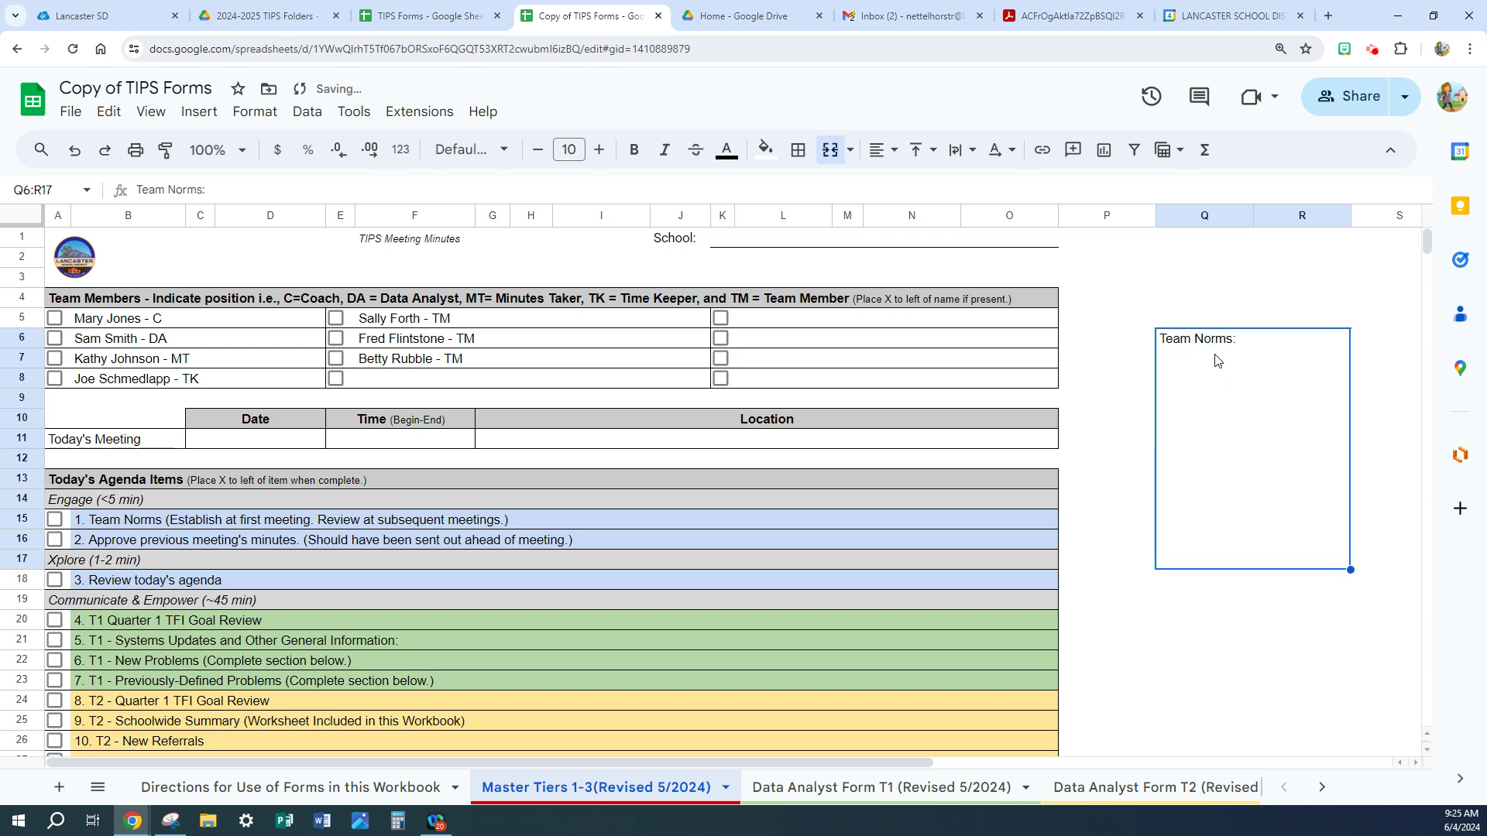
- Add the lines "1. Respectful", "2. Responsible" and "3. Safe" below the Team Norms heading in the same cell
double_click(1249, 341)
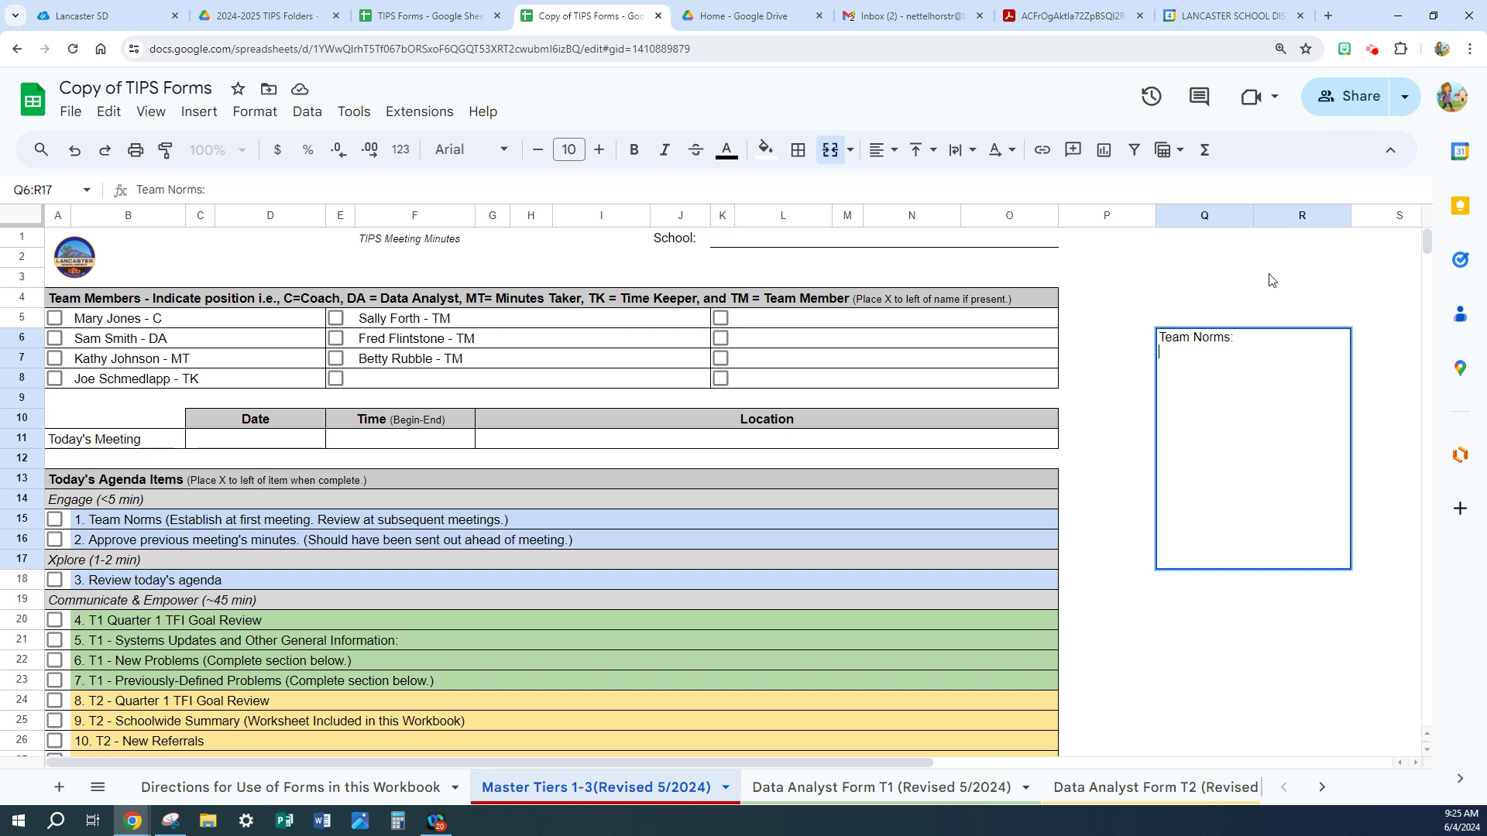
text(1. Respectful)
key(alt+Return)
text(2.)
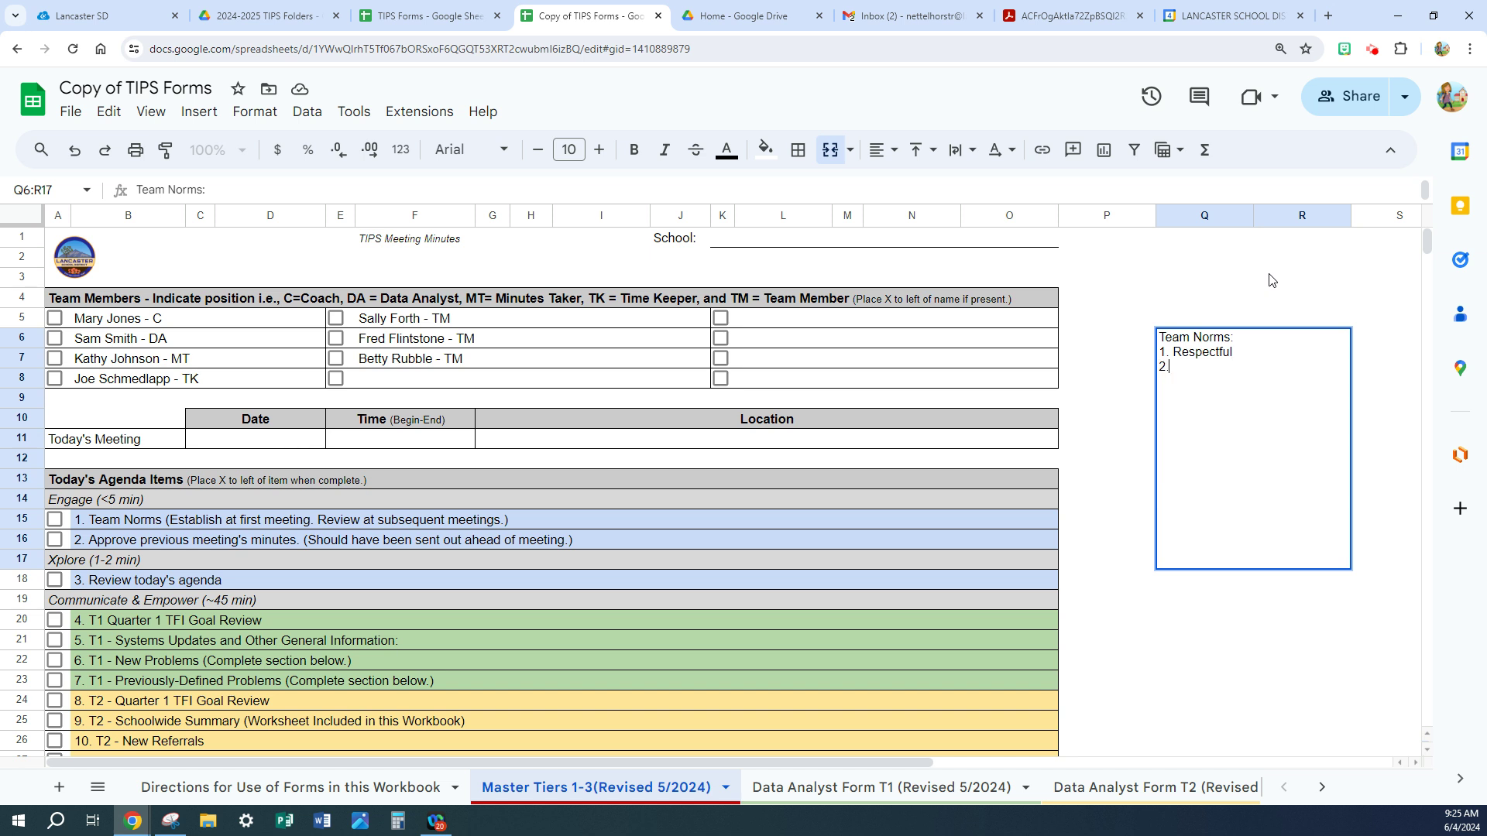
text( Responsible)
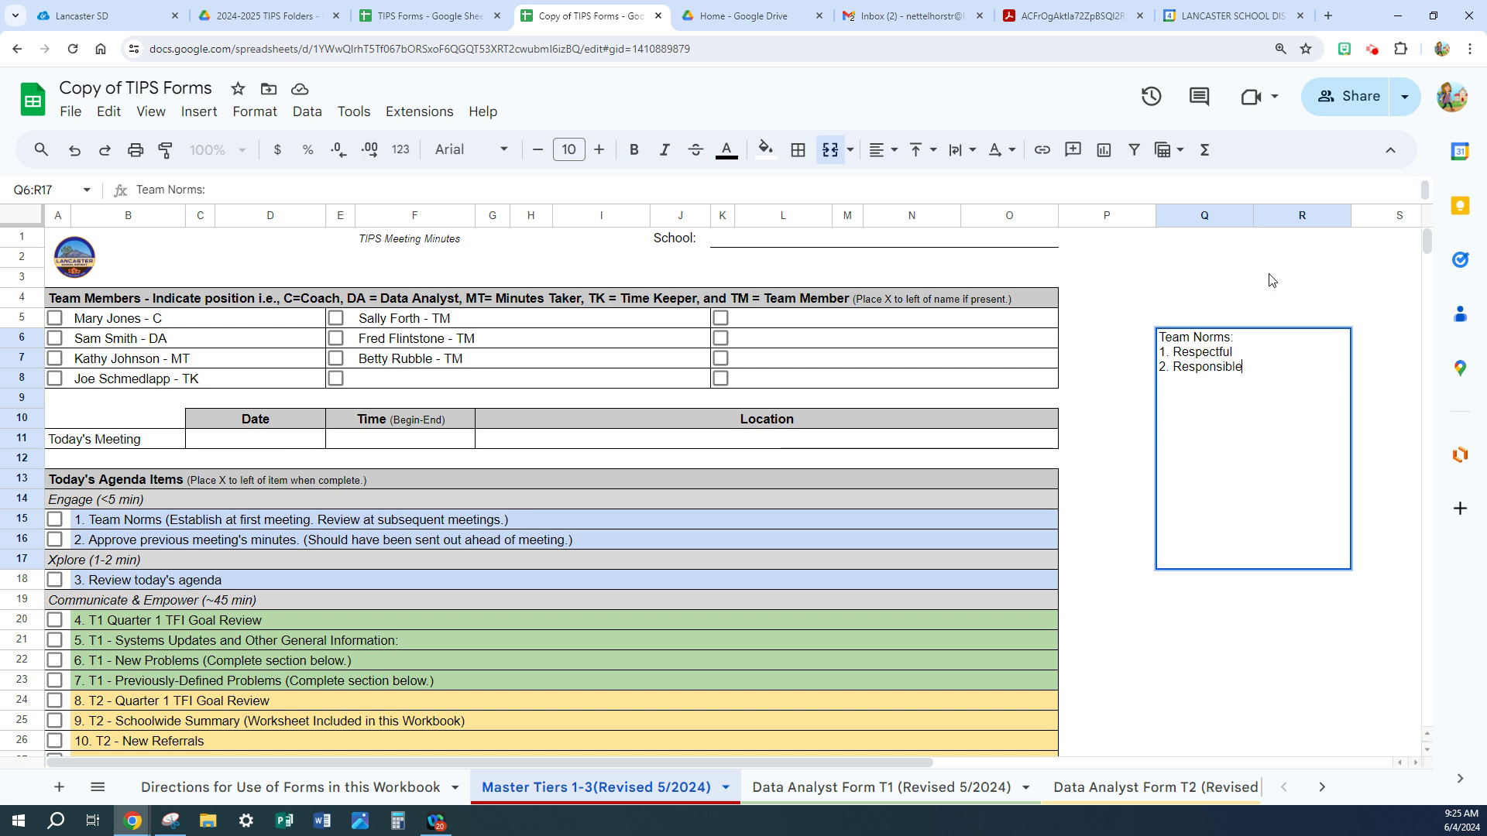
key(alt+Return)
text(3. Safe)
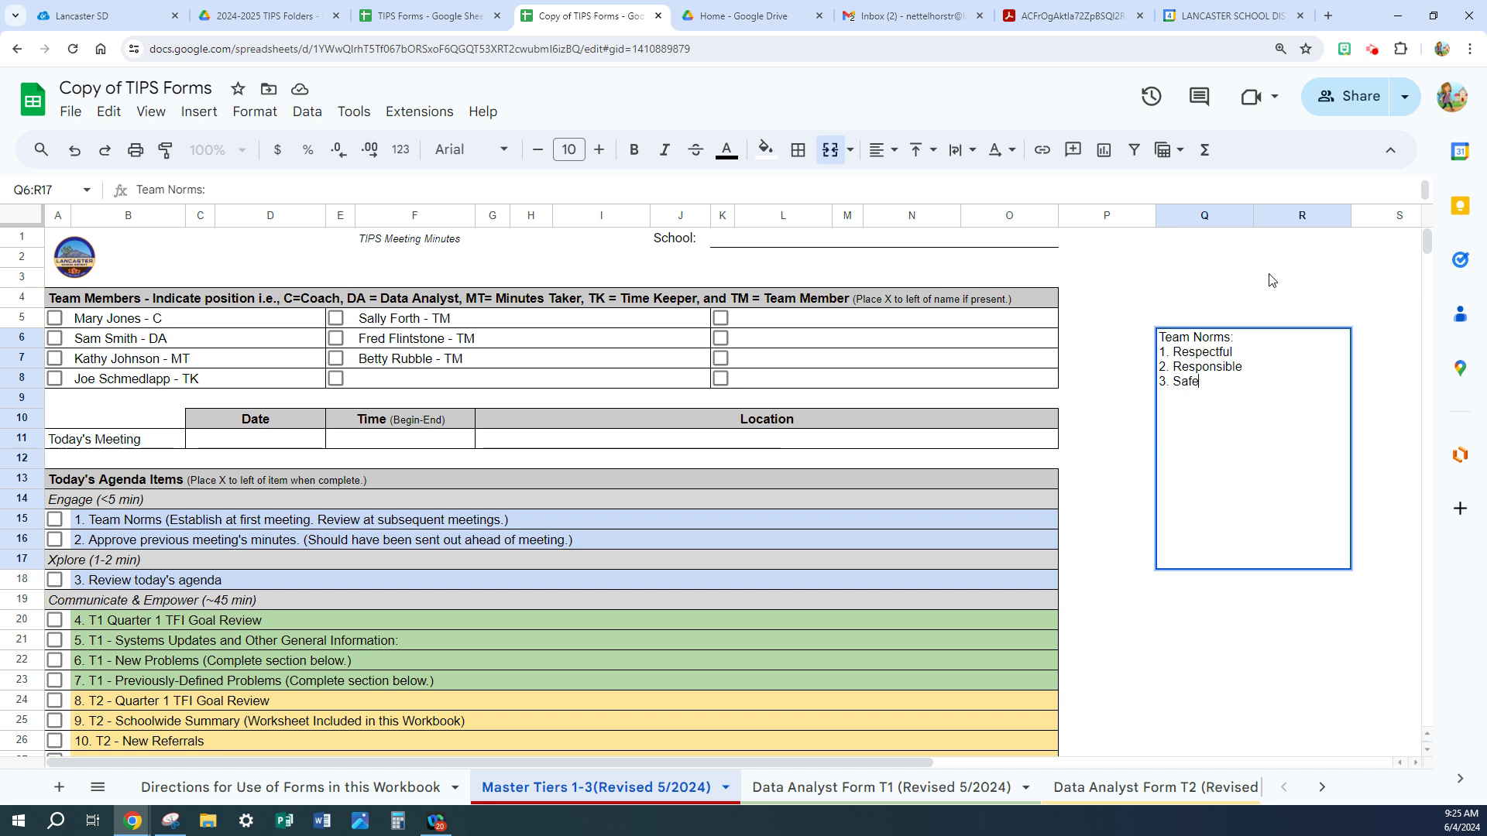
- Add indented lines "1. Respectful", "2. Responsible" and "3. Safe" below the Team Norms agenda item in row 15
double_click(321, 523)
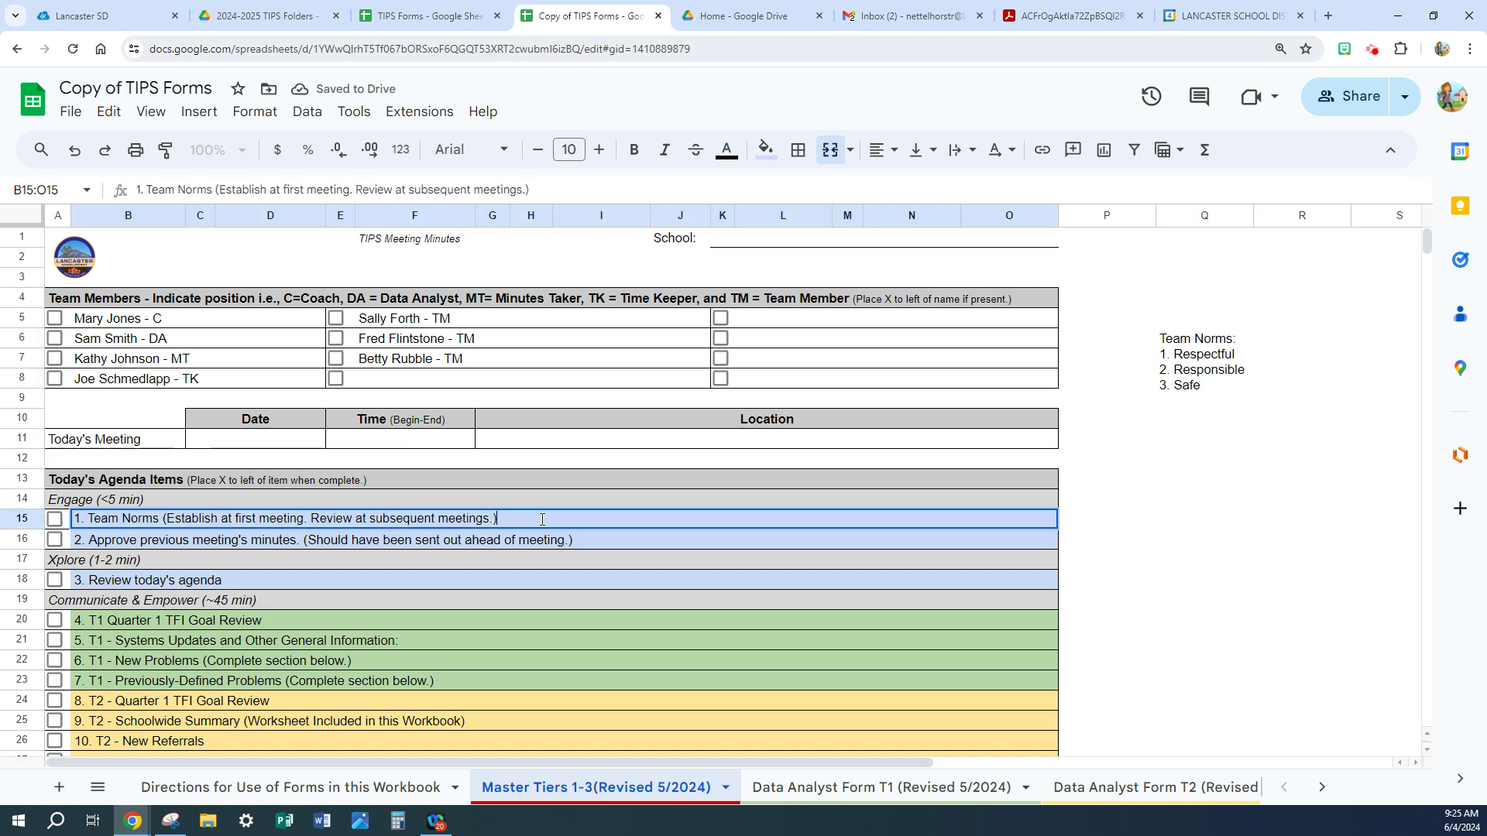
key(alt+Return)
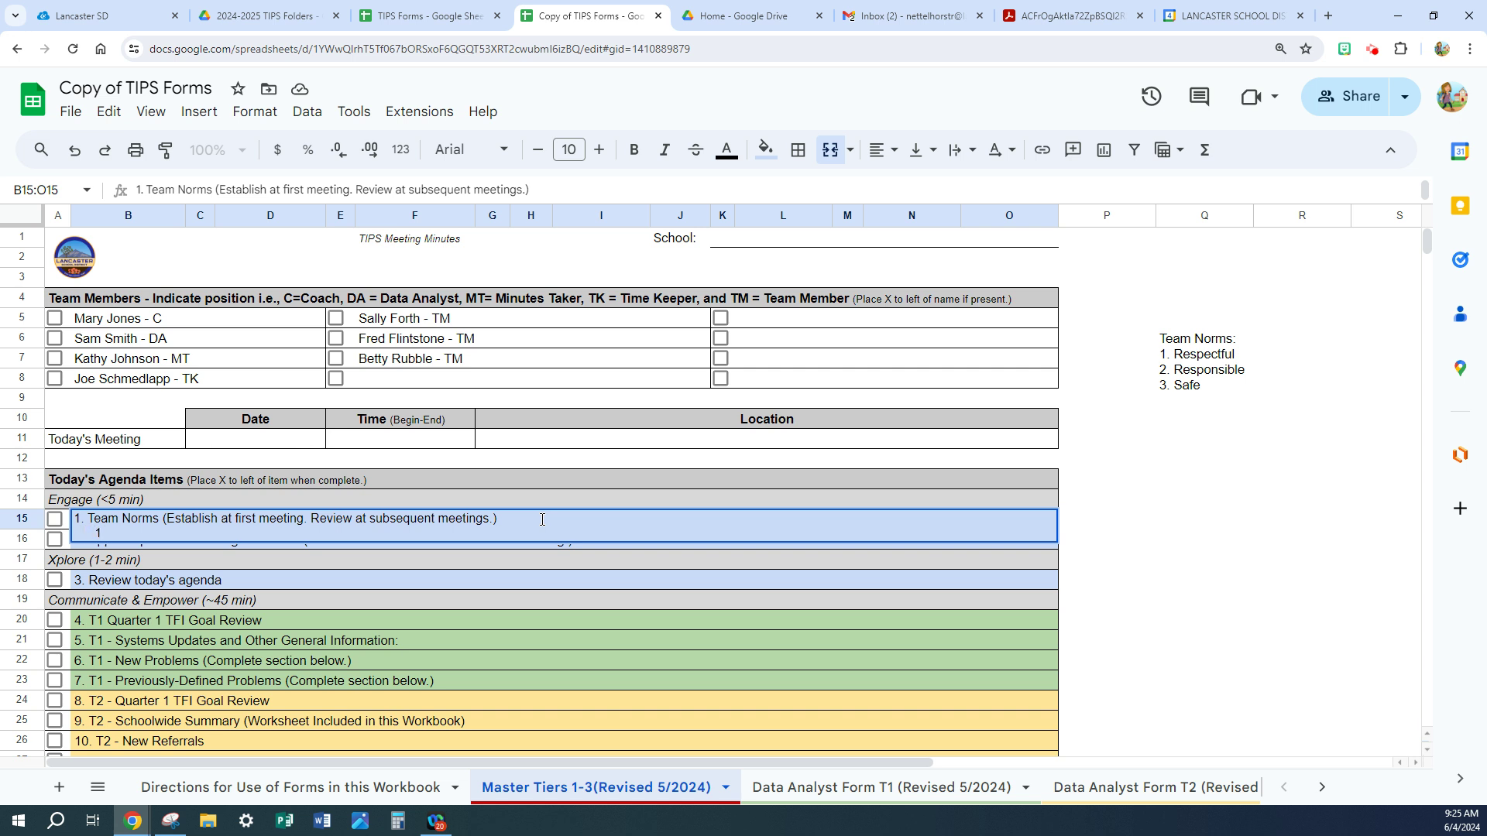
text(1. Respectful)
key(alt+Return)
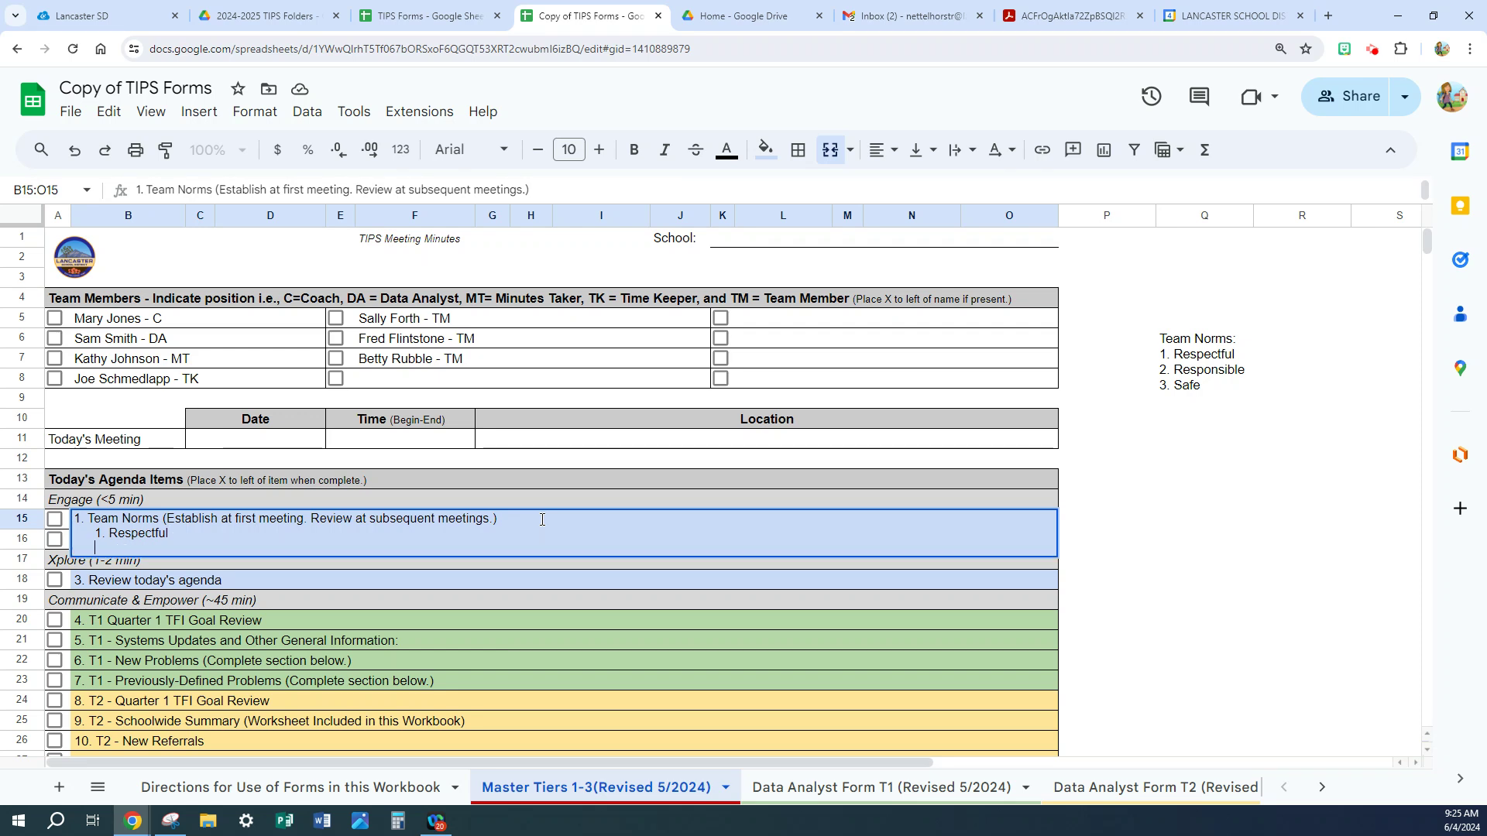
text(2. Responsible)
key(alt+Return)
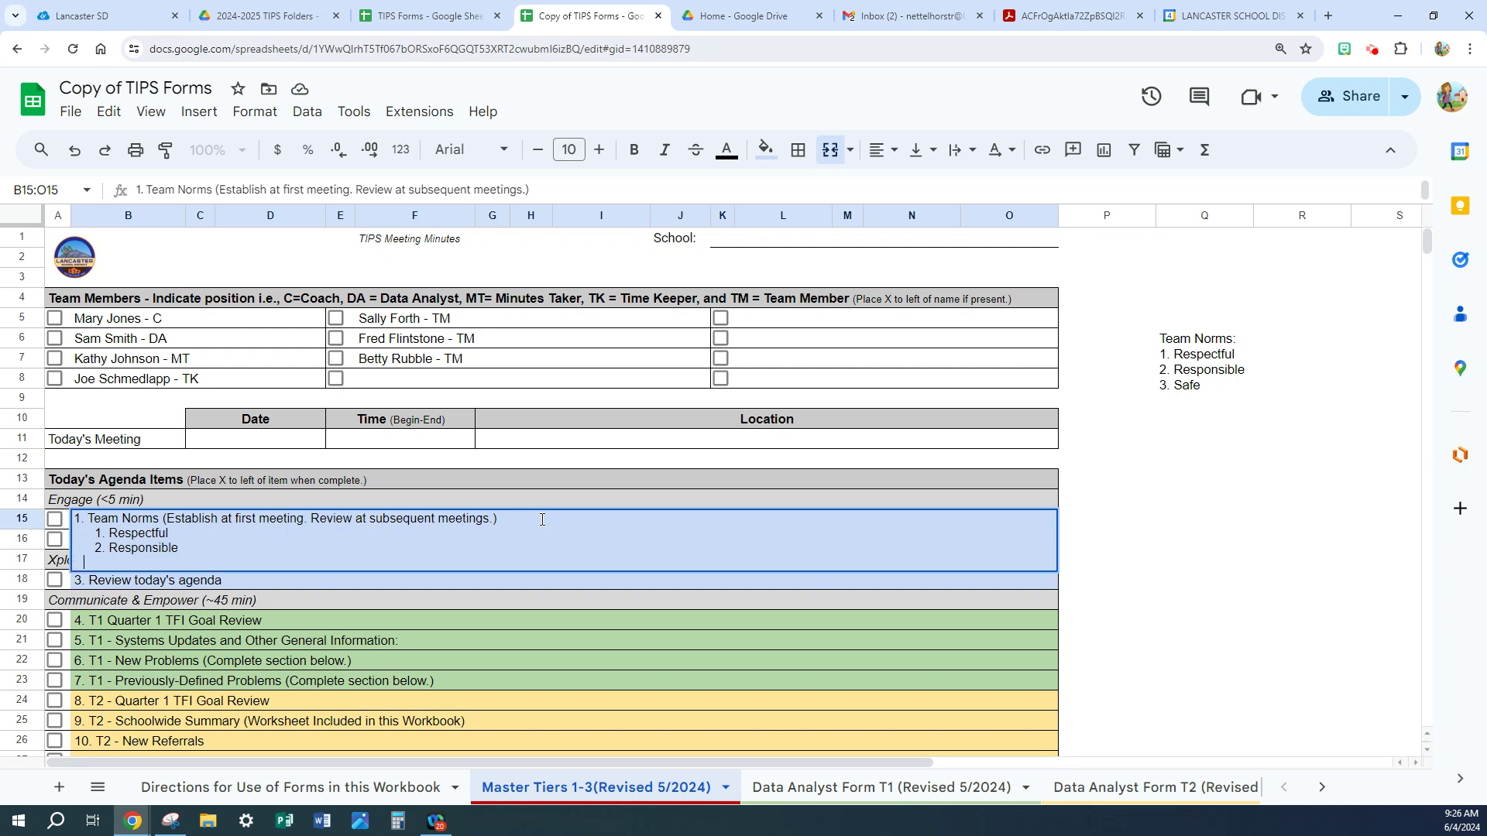
text(3. Safe)
key(Return)
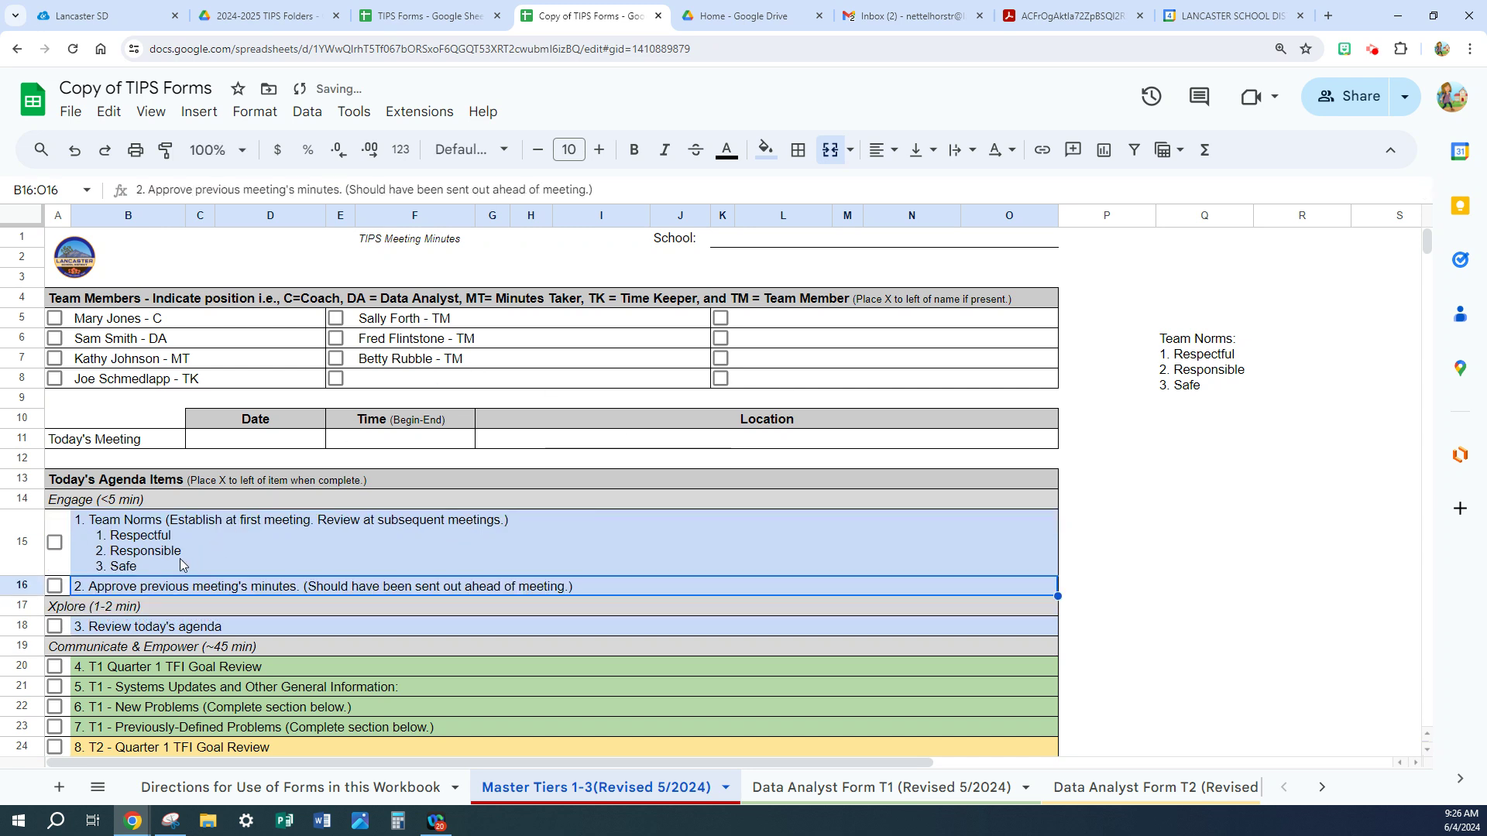
click(1186, 376)
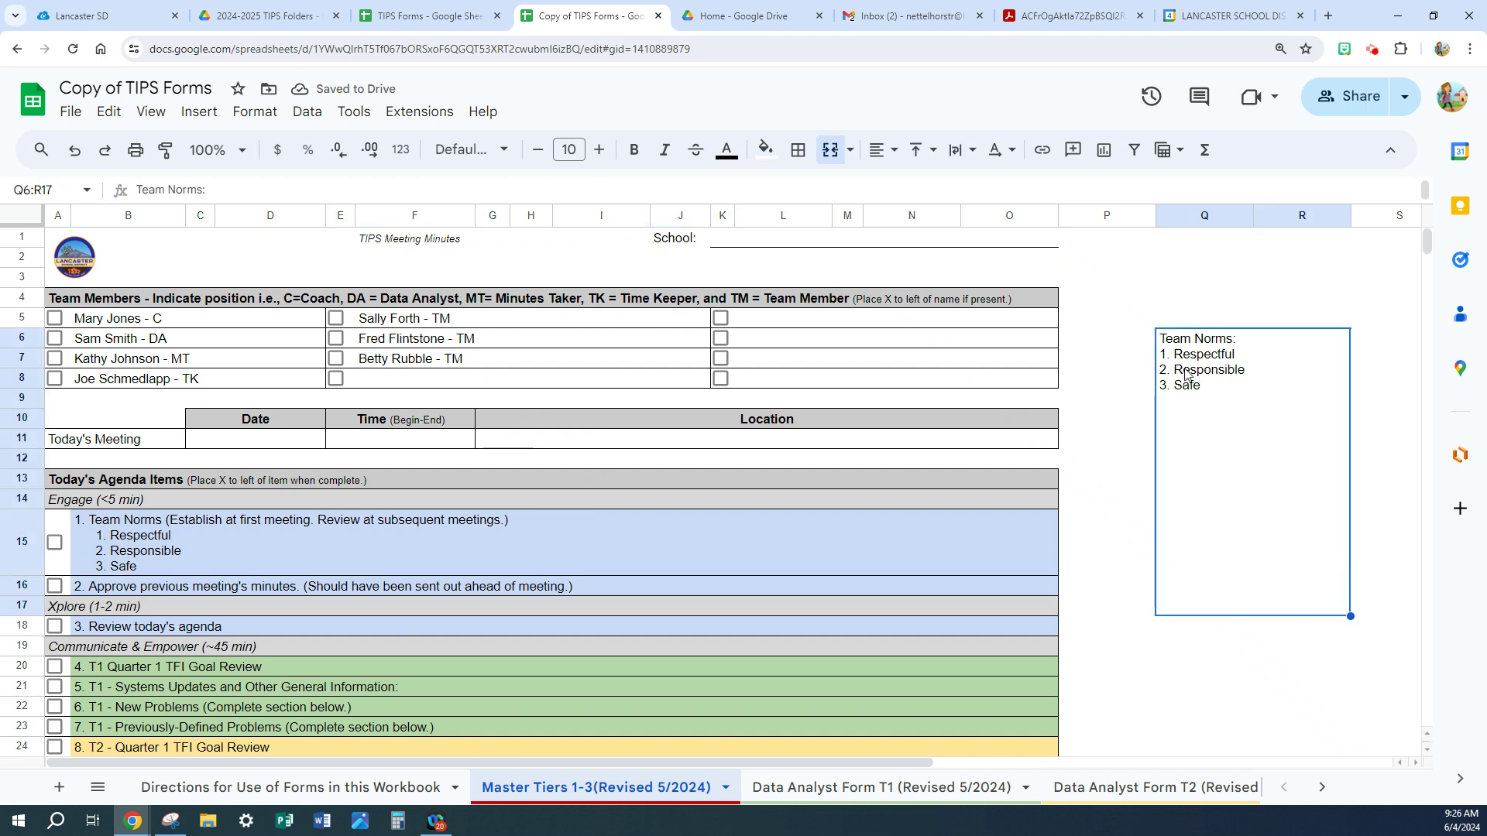
click(154, 547)
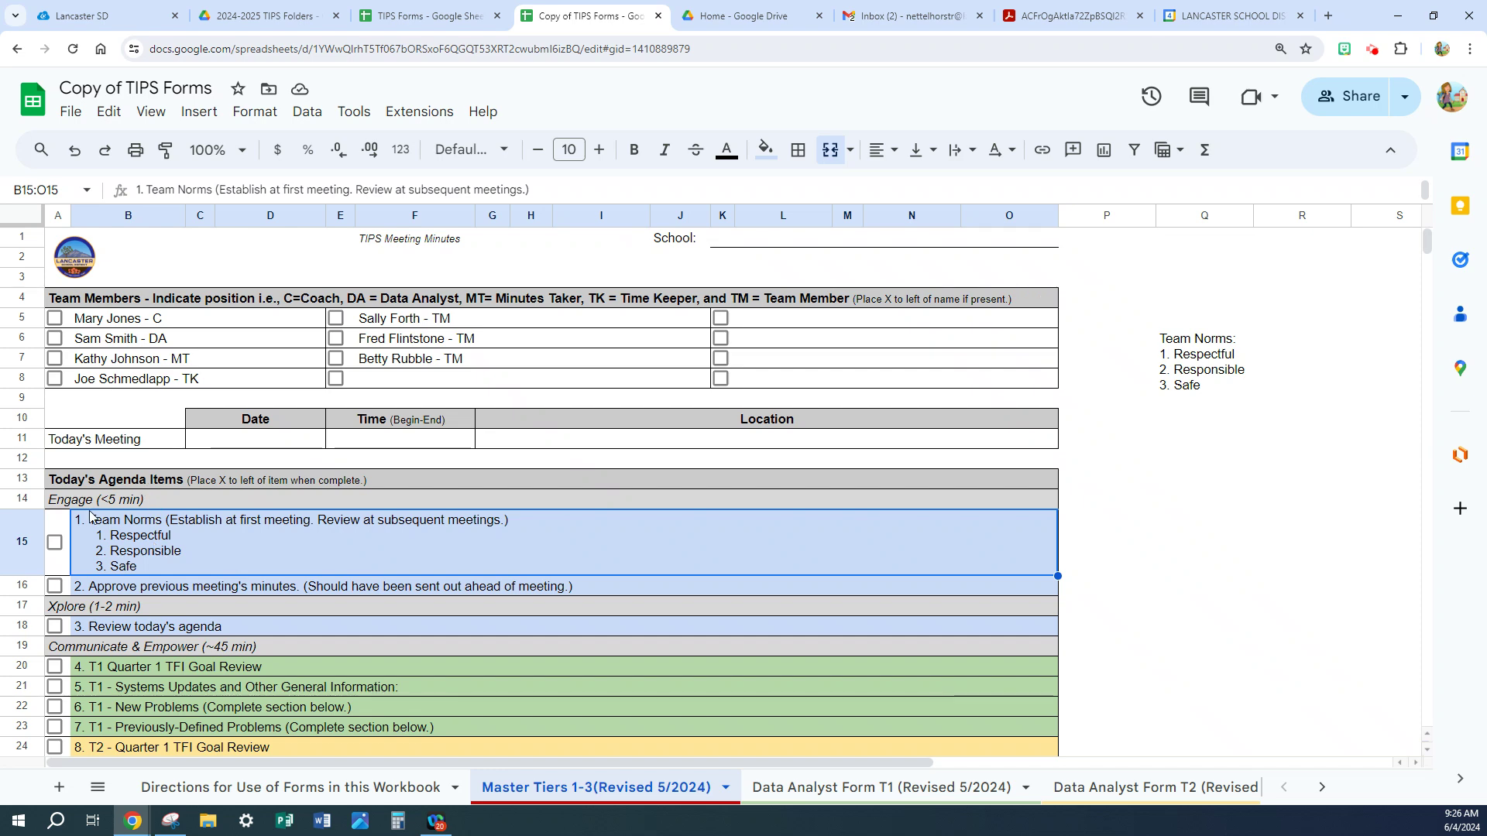
- Check the first-meeting directions and duplicate the Master Tiers 1-3(Revised 5/2024) sheet
click(282, 789)
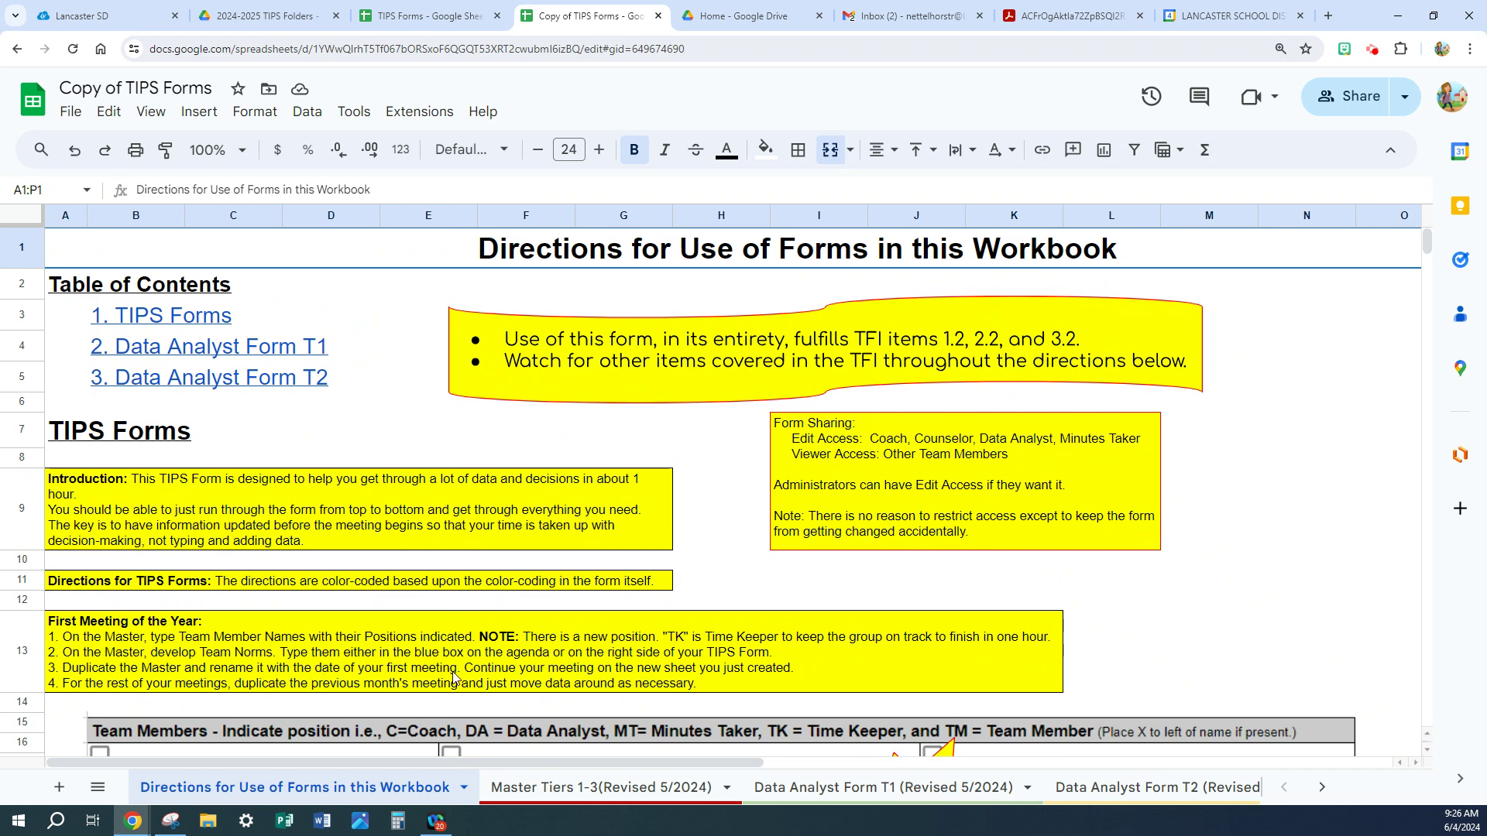
click(577, 788)
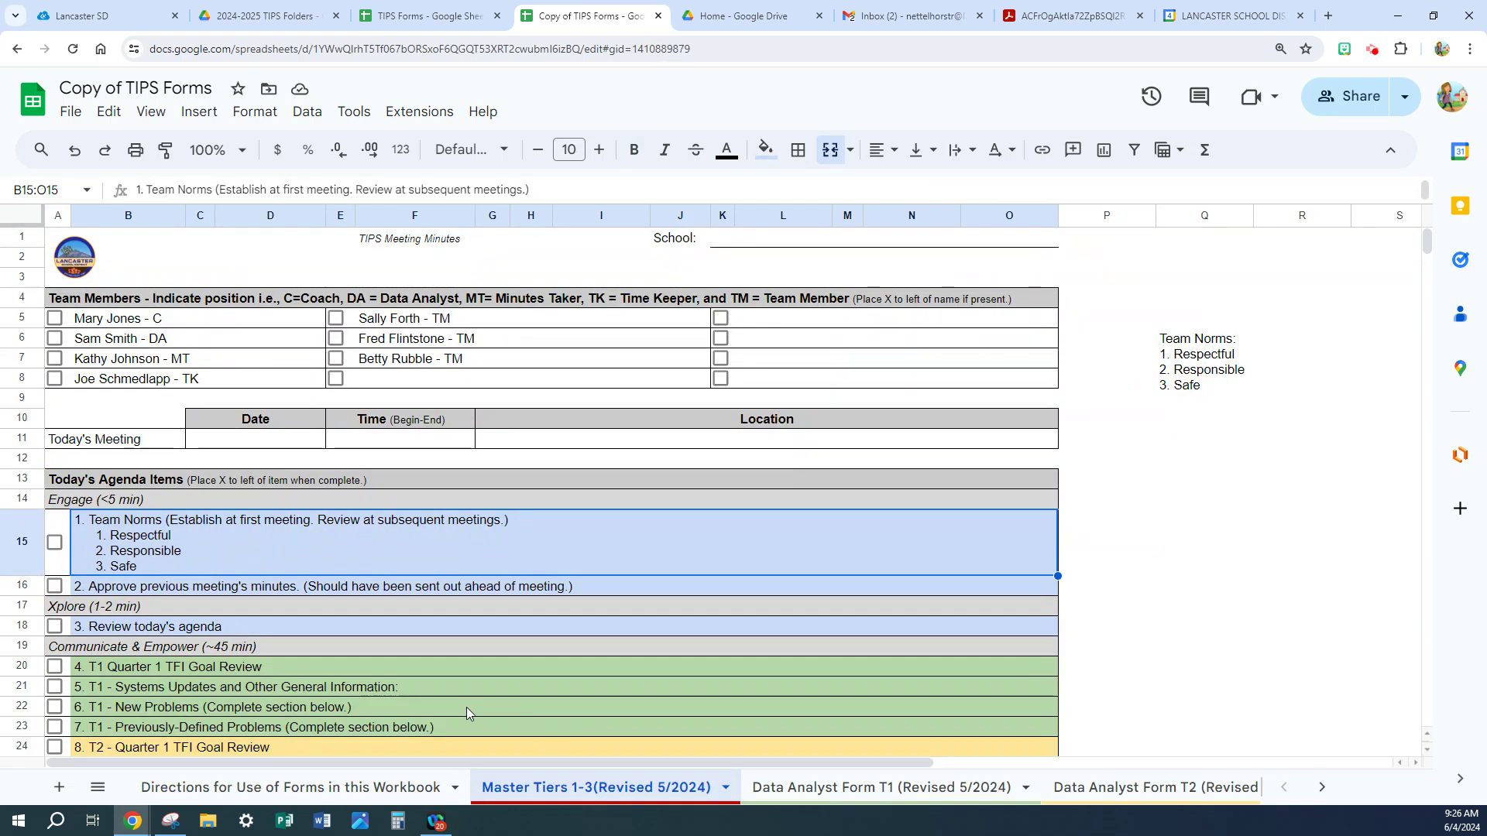
click(726, 788)
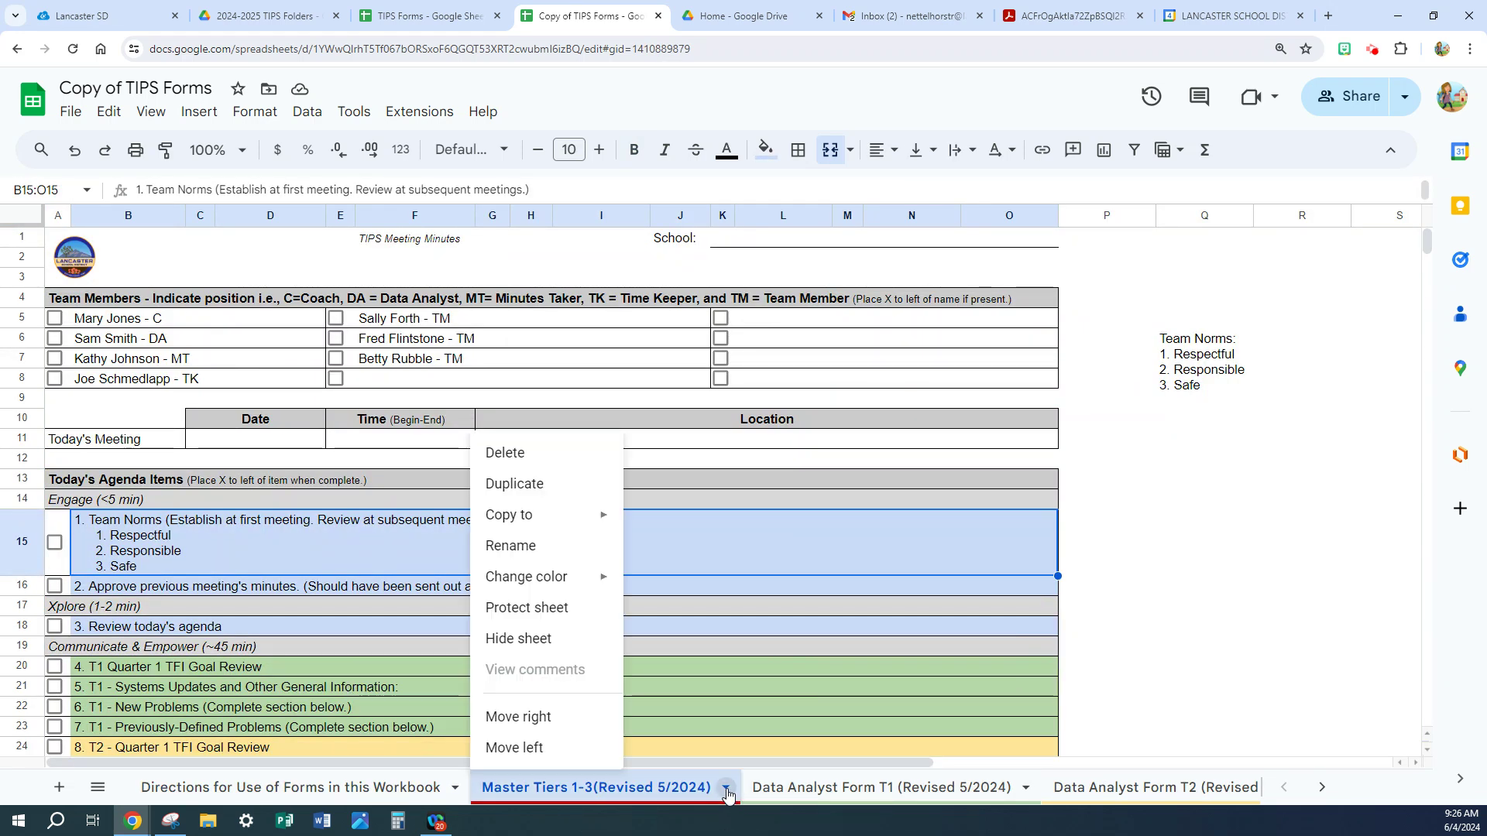
click(522, 486)
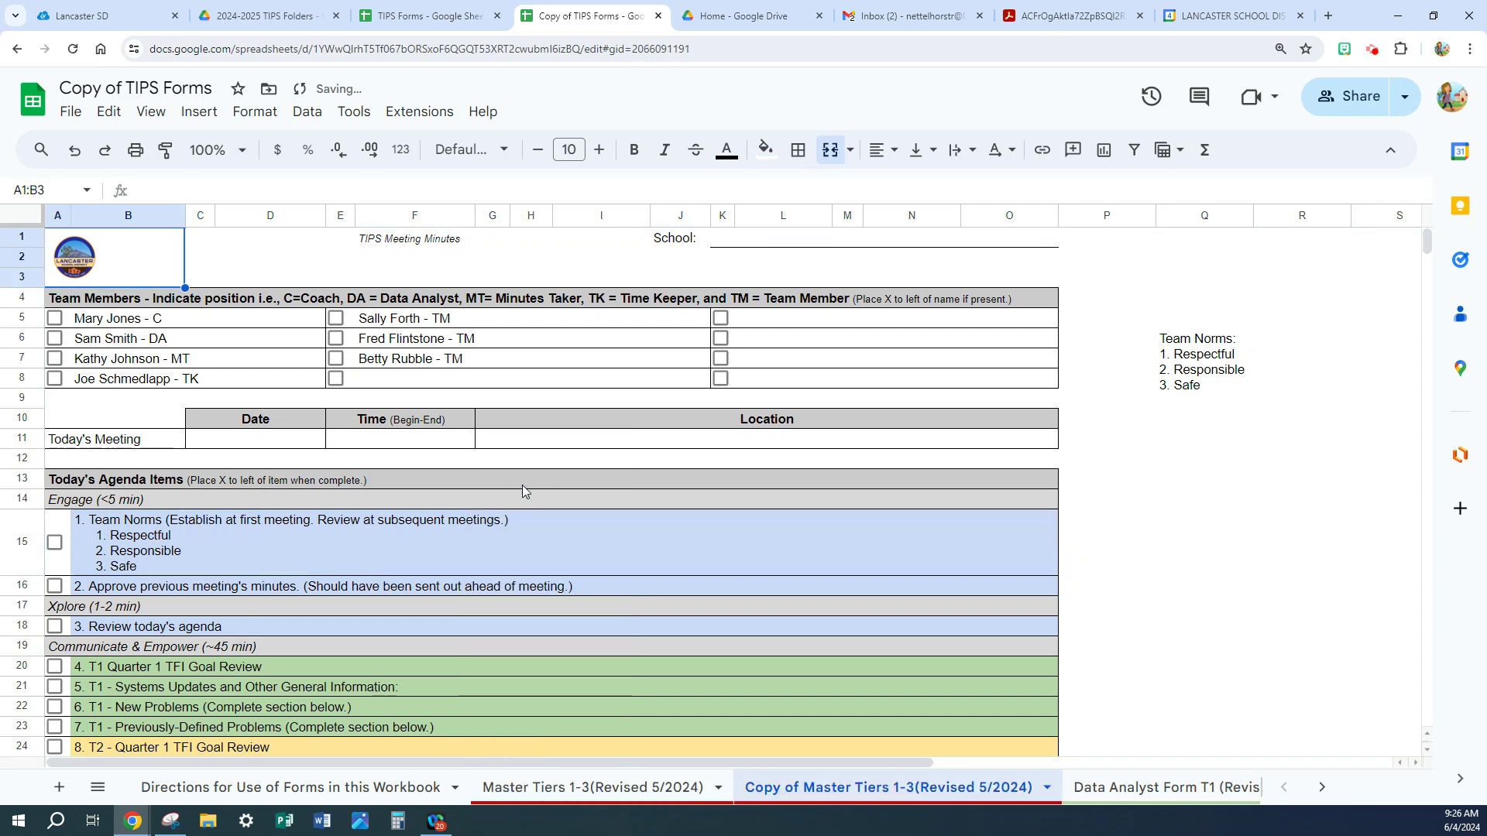
- Rename the duplicated Master Tiers 1-3 sheet as August
right_click(844, 790)
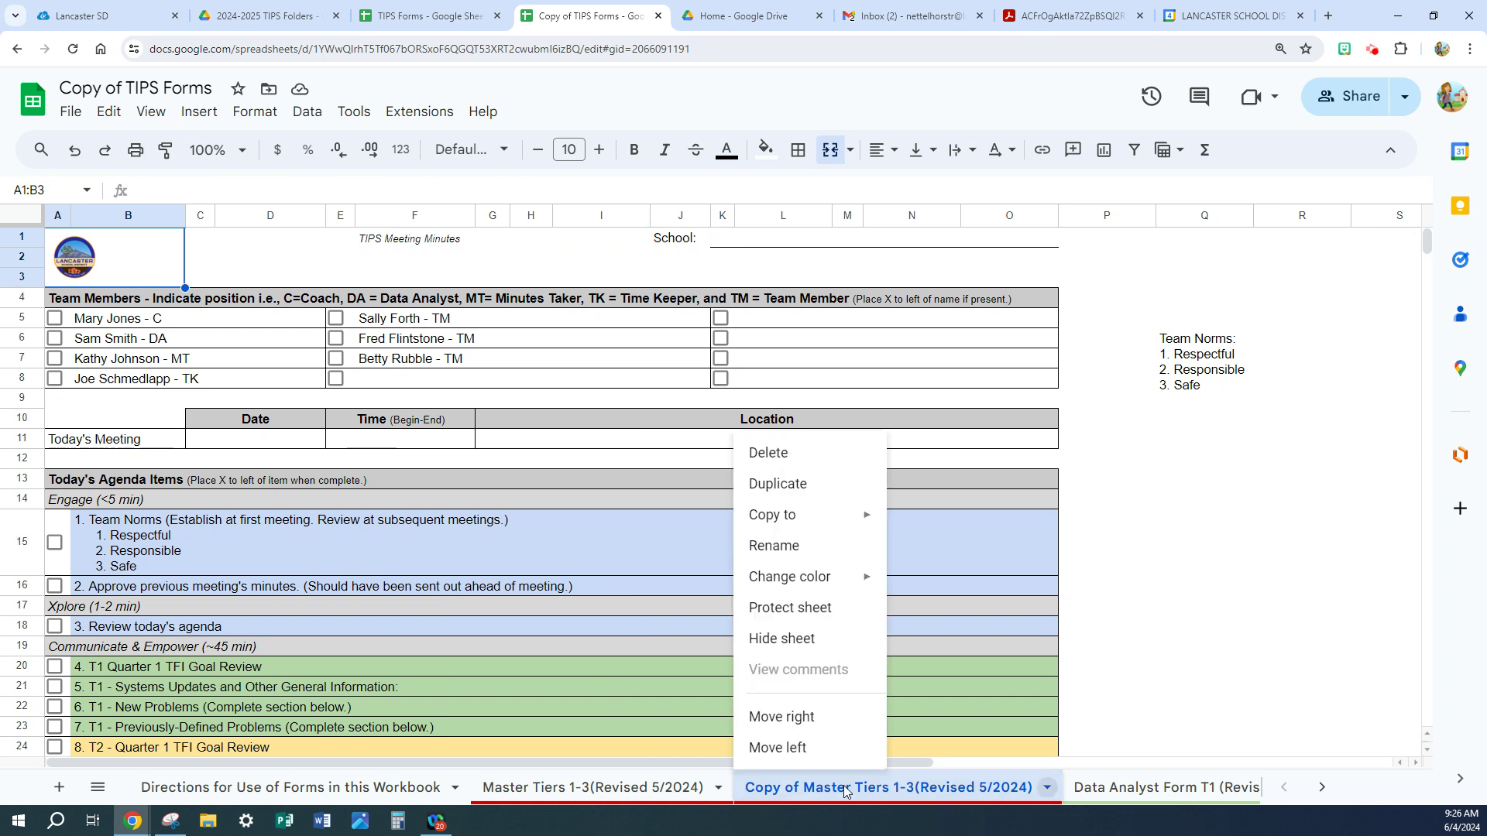
double_click(844, 789)
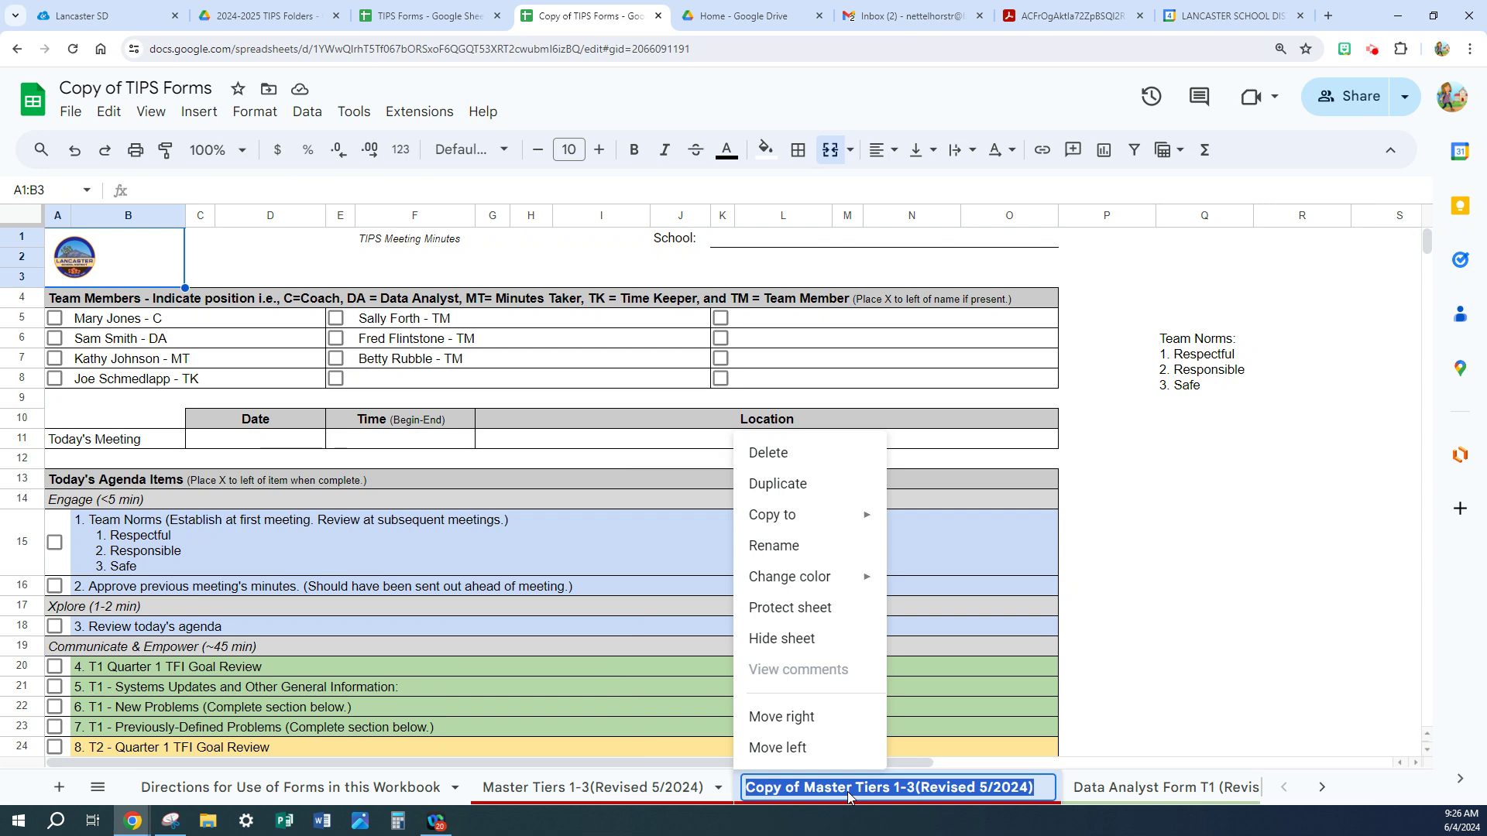
text(August)
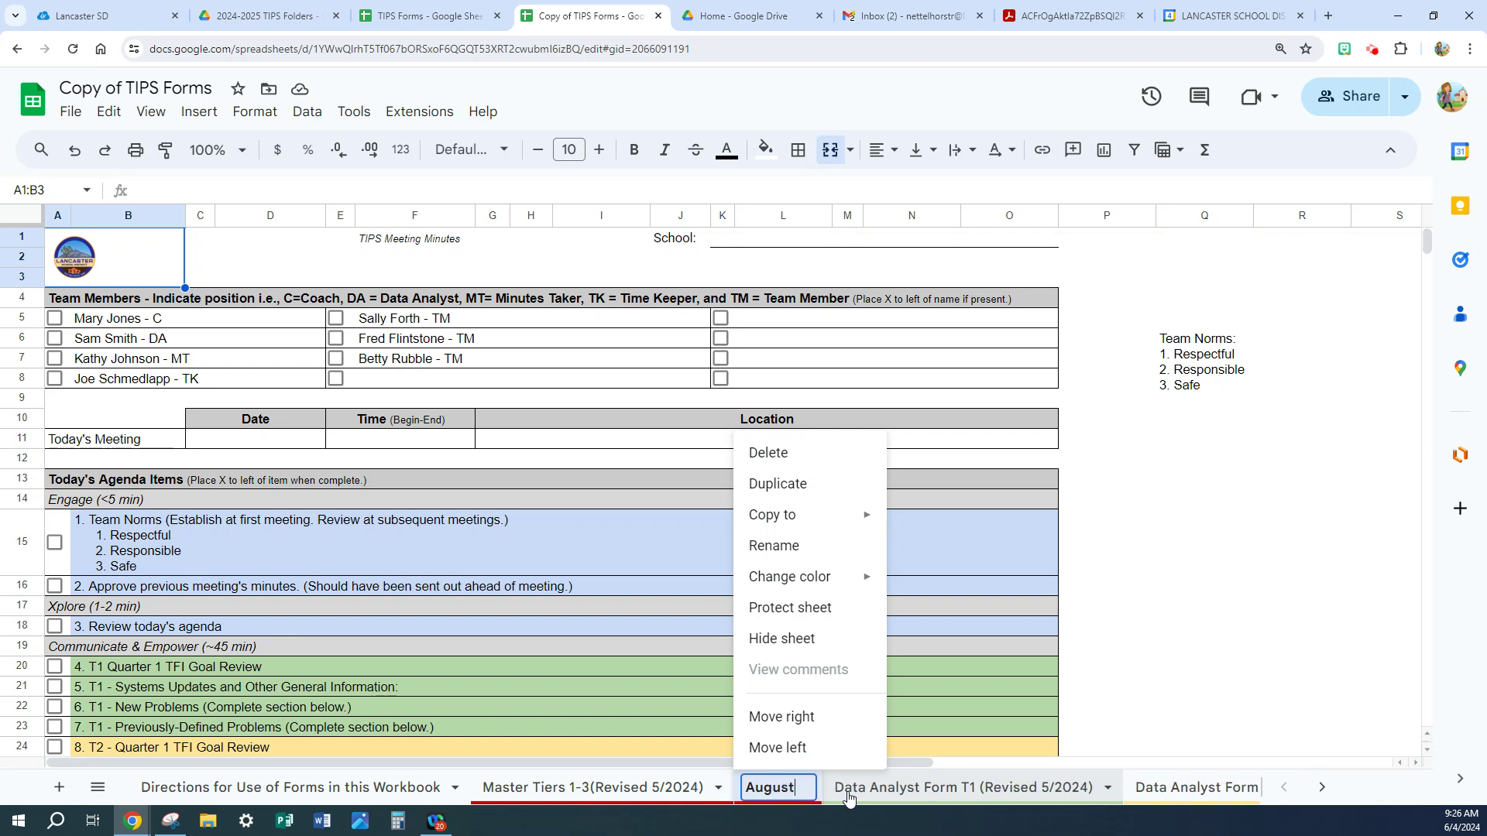
key(Return)
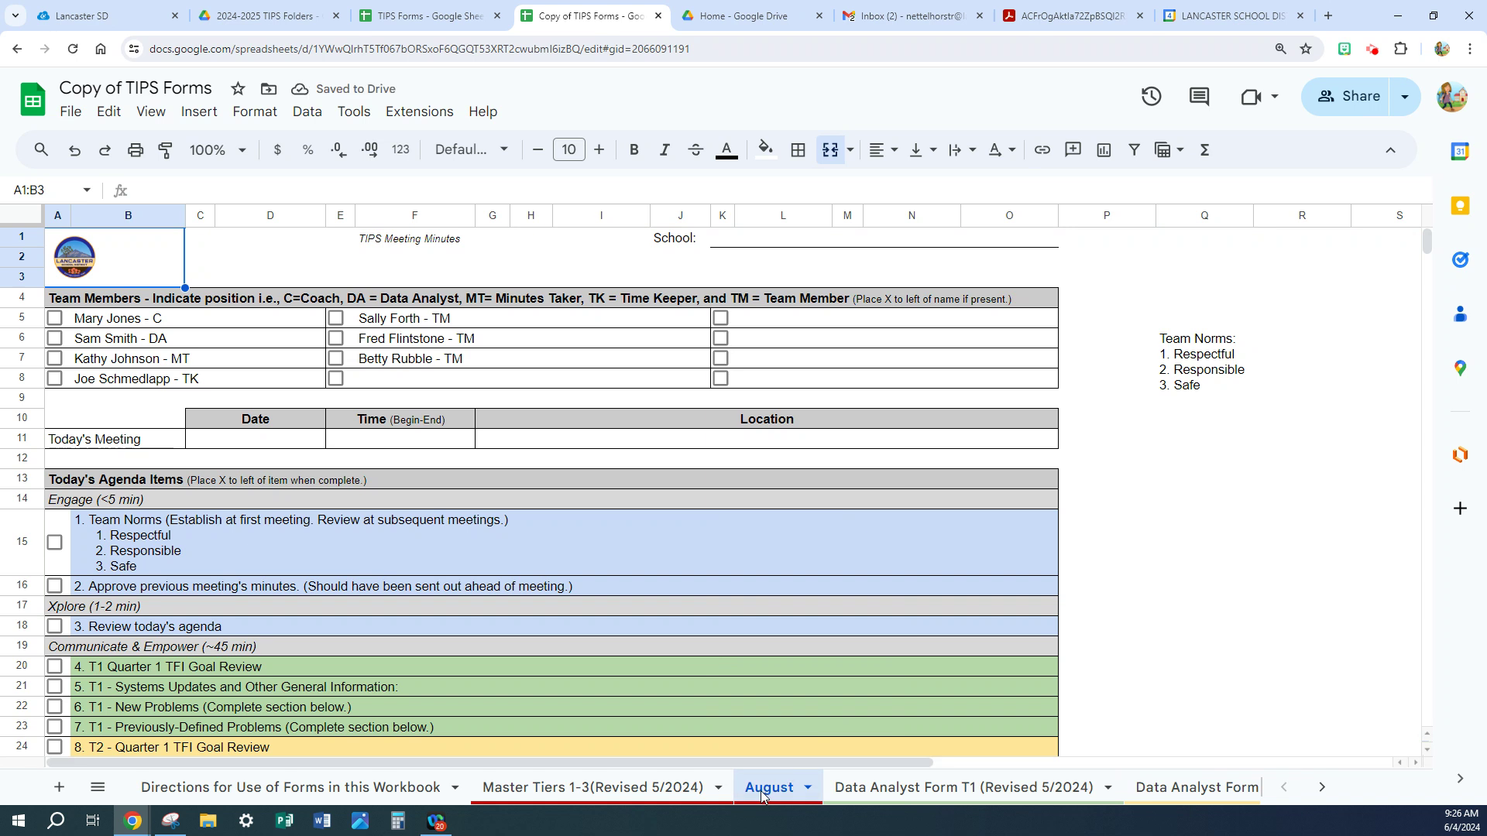
- Mark all seven listed team members as present on the August sheet
click(54, 318)
click(54, 338)
click(55, 358)
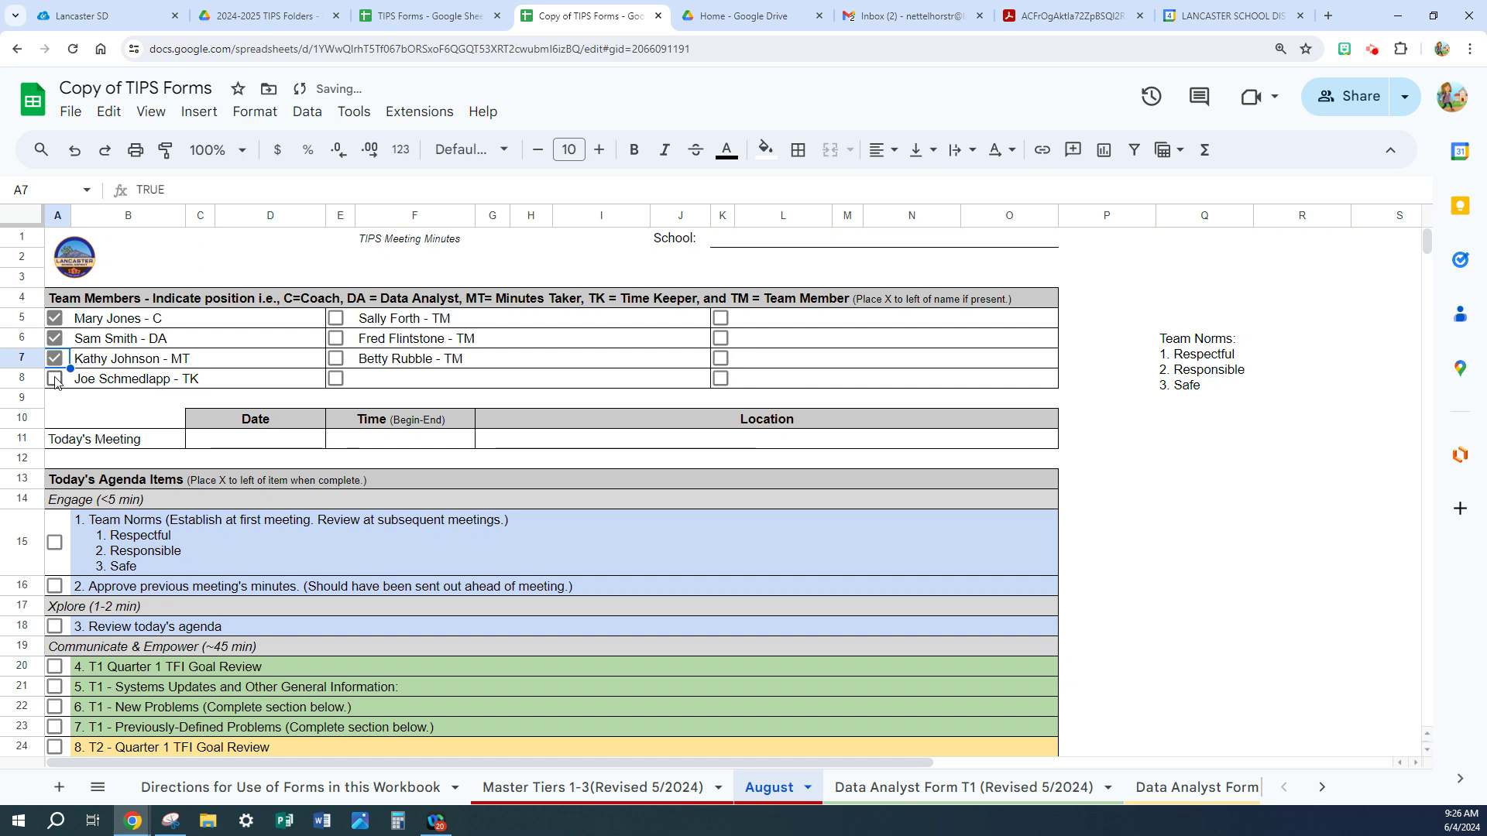
click(54, 379)
click(336, 338)
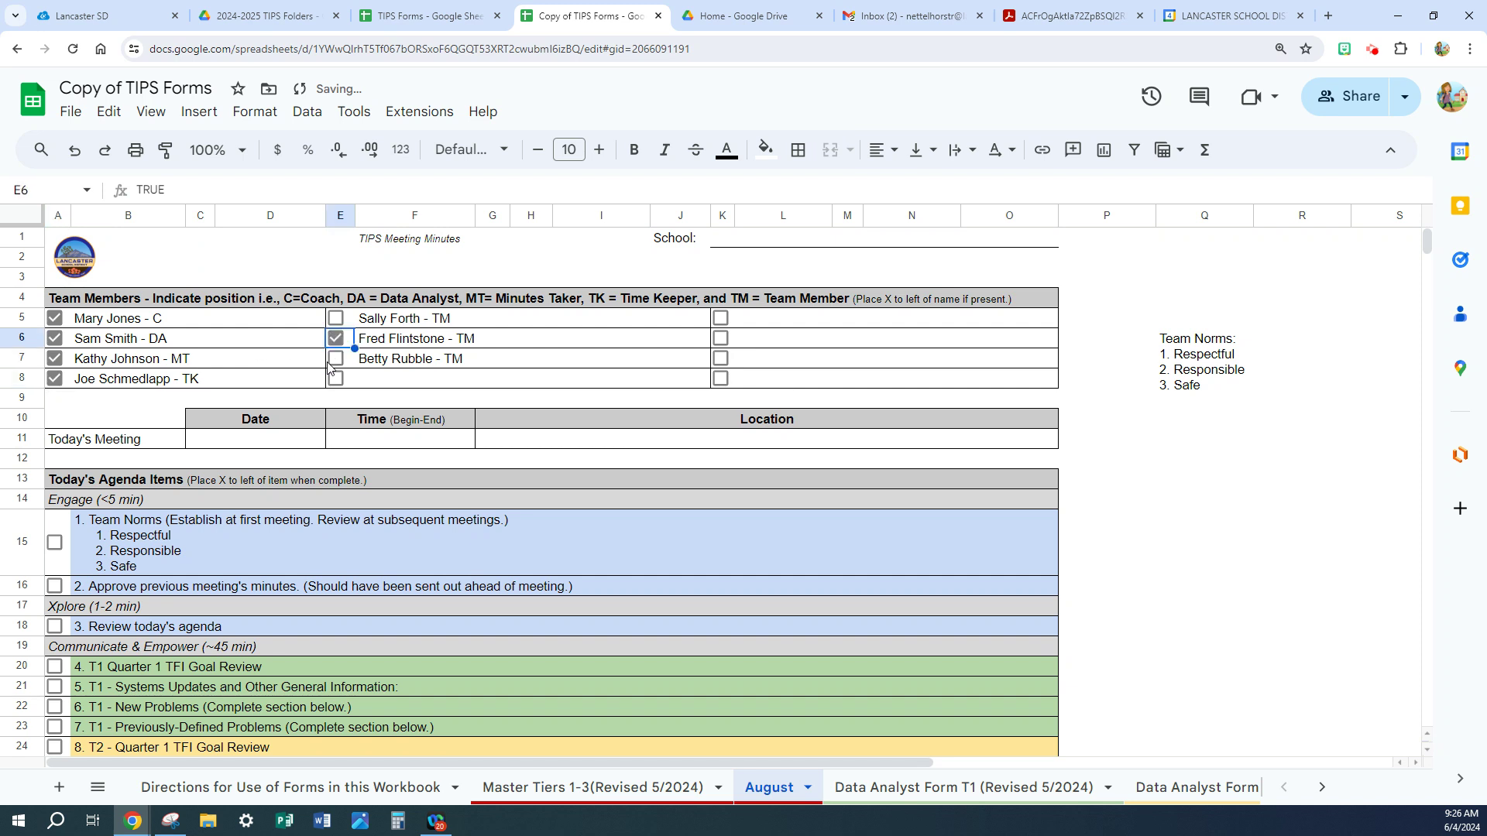
click(334, 361)
click(336, 324)
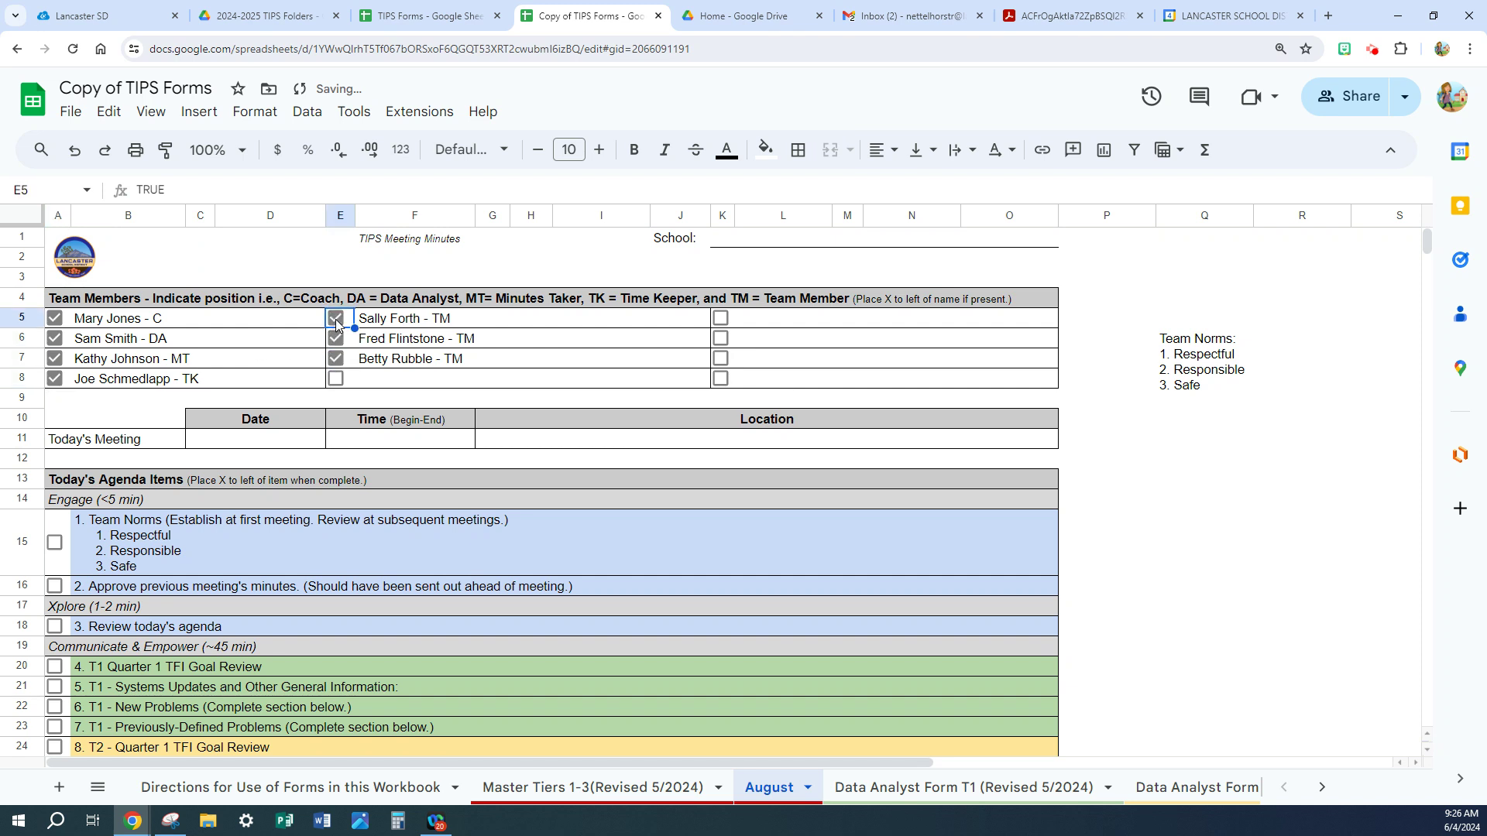
- Enter Aug 14 as the date of today's meeting and apply the Date number format to that cell
click(244, 440)
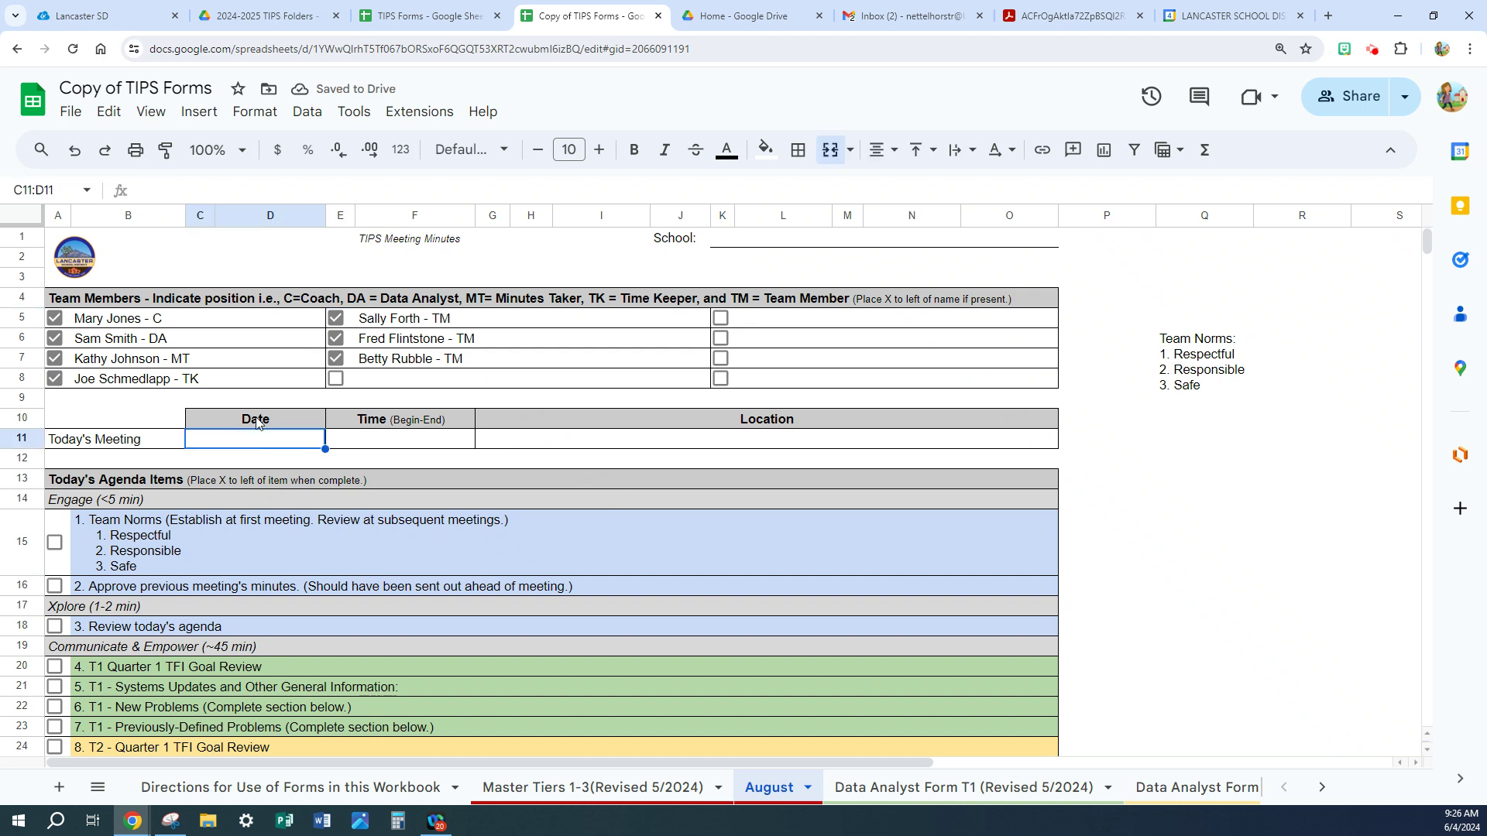
text(Aug)
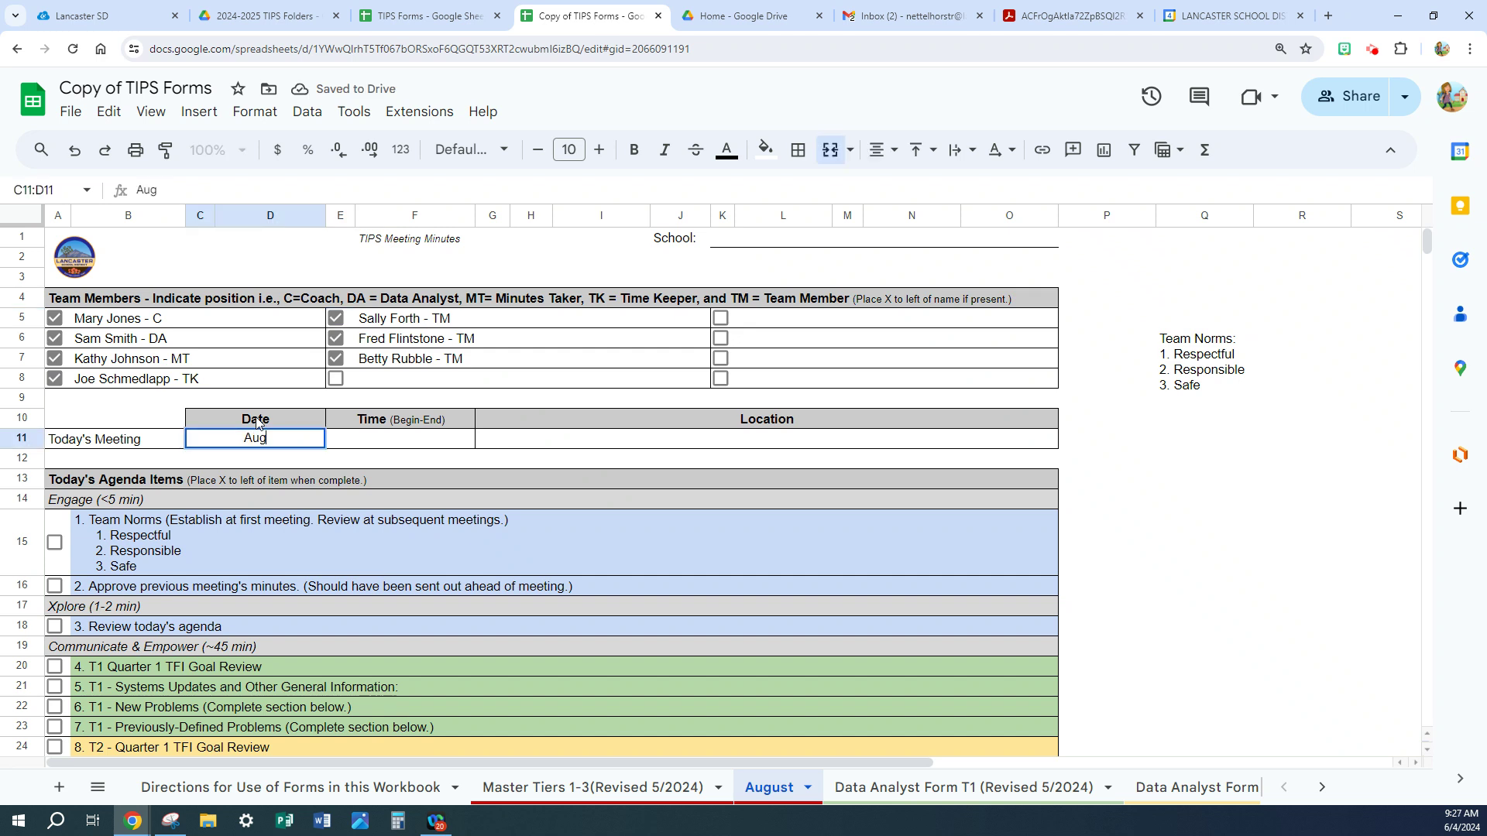
text( 14)
key(Tab)
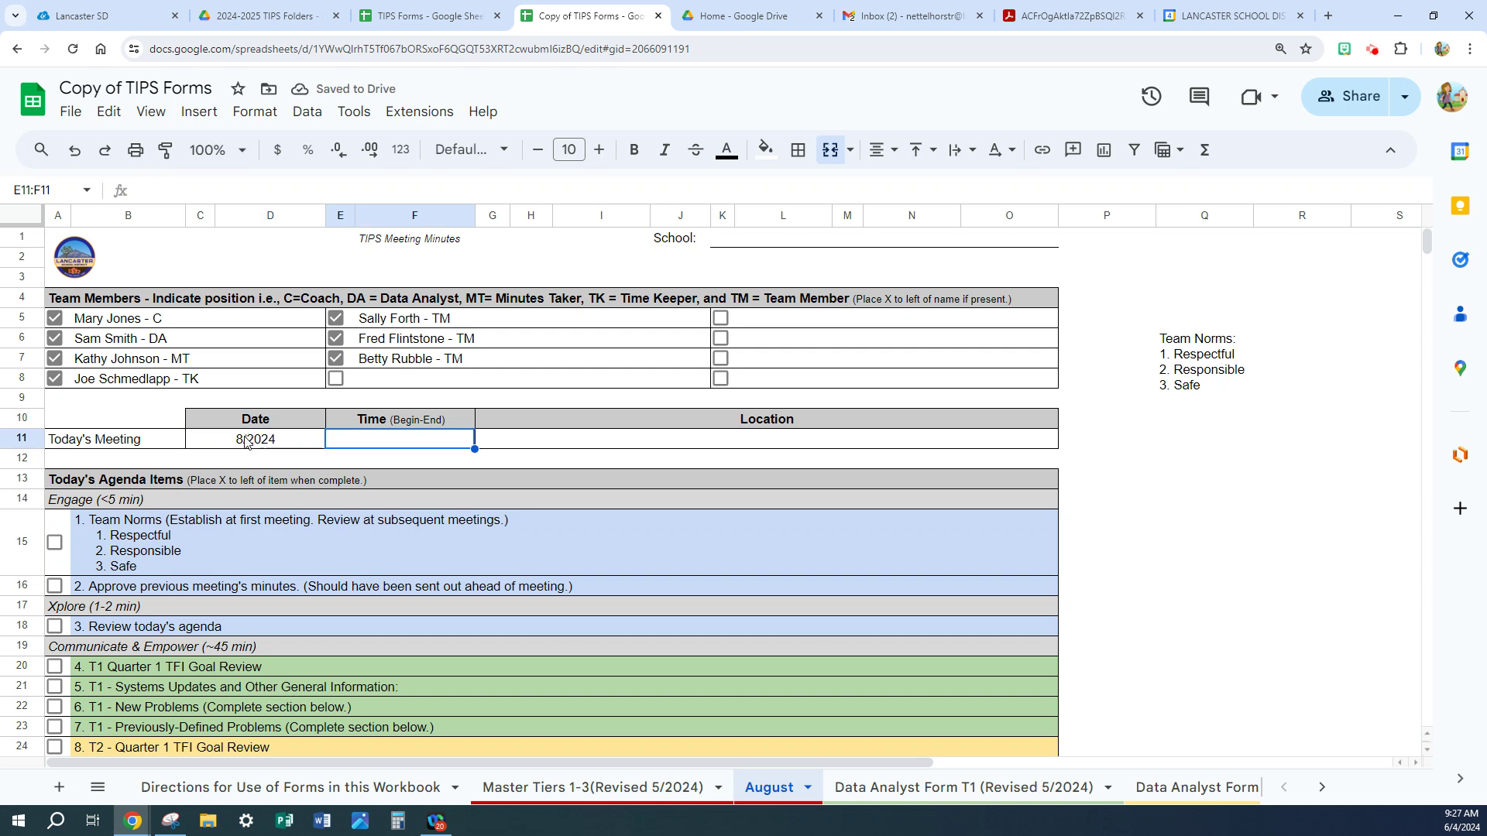
click(248, 439)
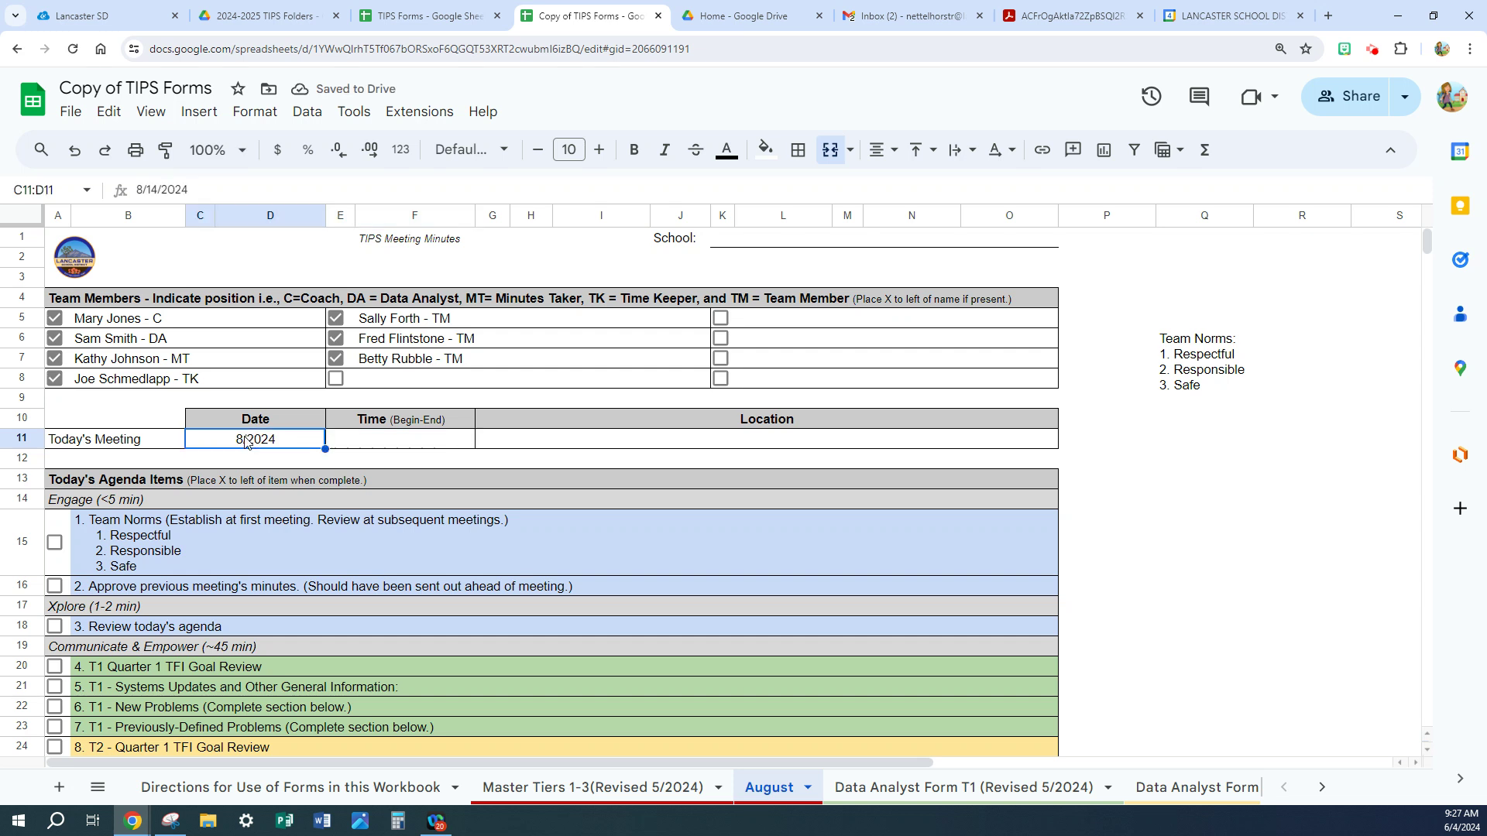
click(260, 114)
mouse_move(283, 225)
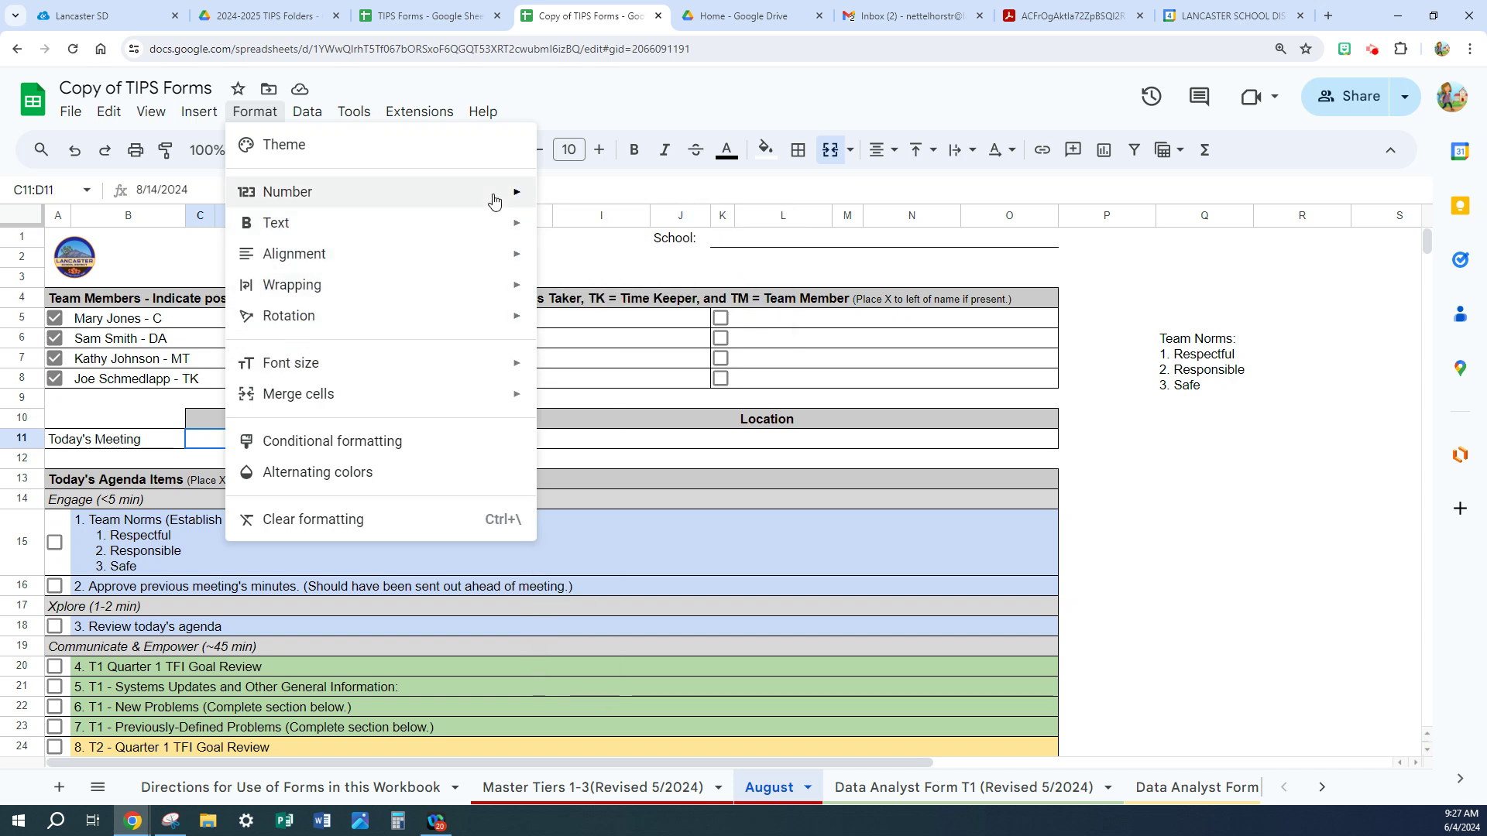
mouse_move(515, 197)
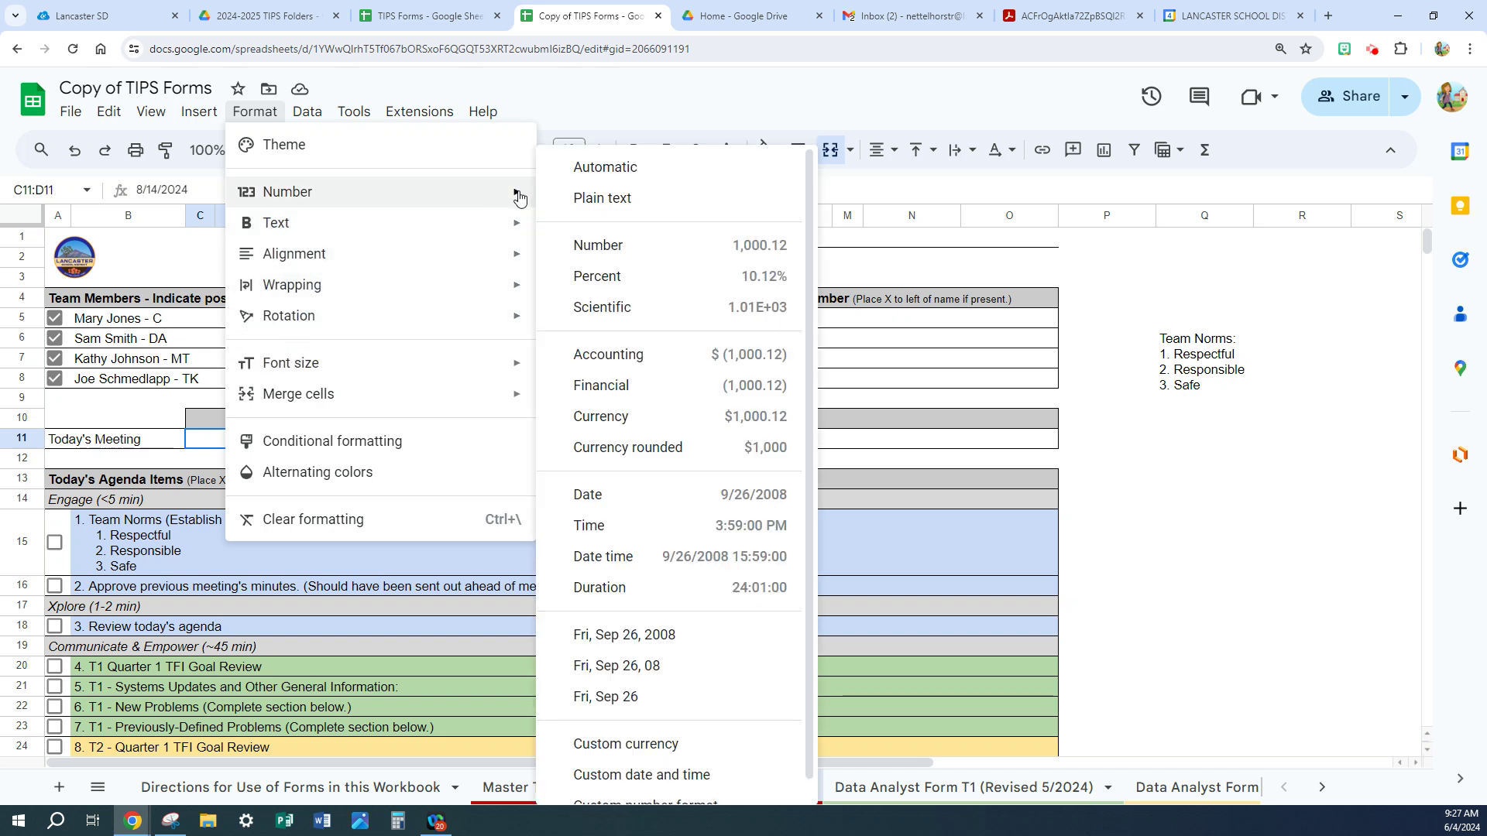
click(587, 494)
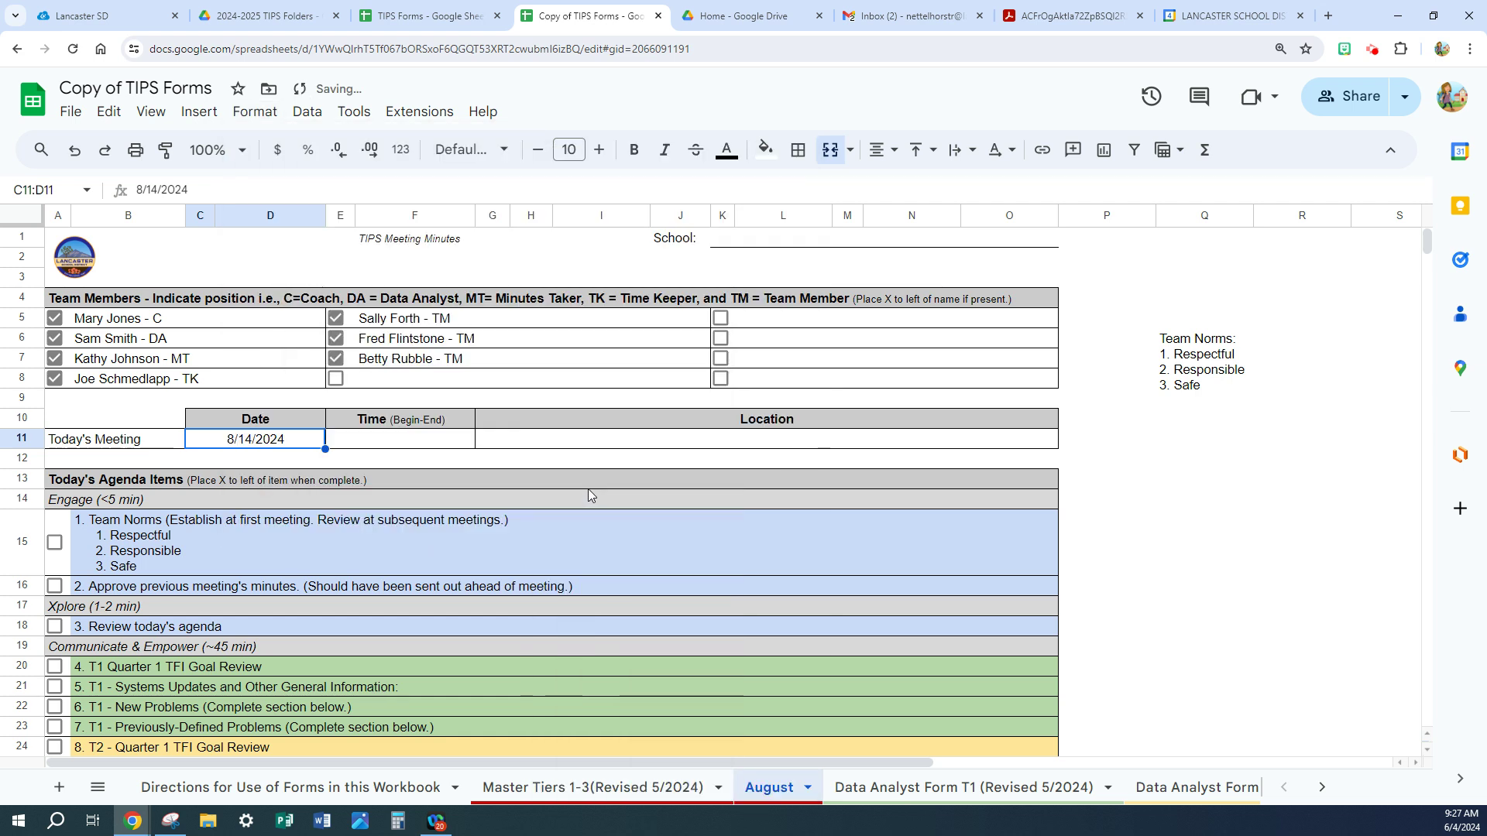
- Enter the time 3:00-4:00 and the location Library for today's meeting
click(402, 438)
text(3)
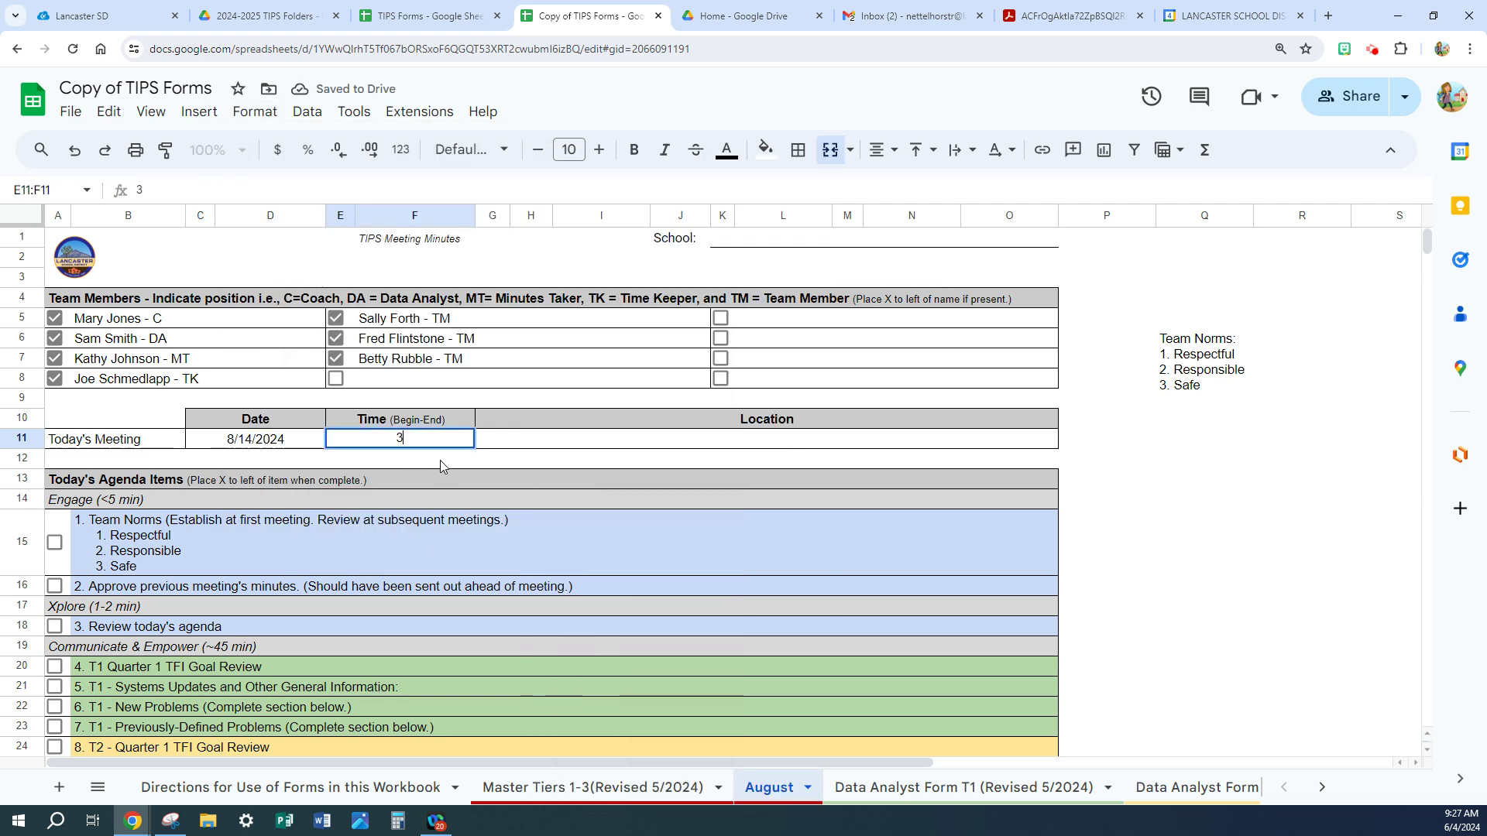
text(:00)
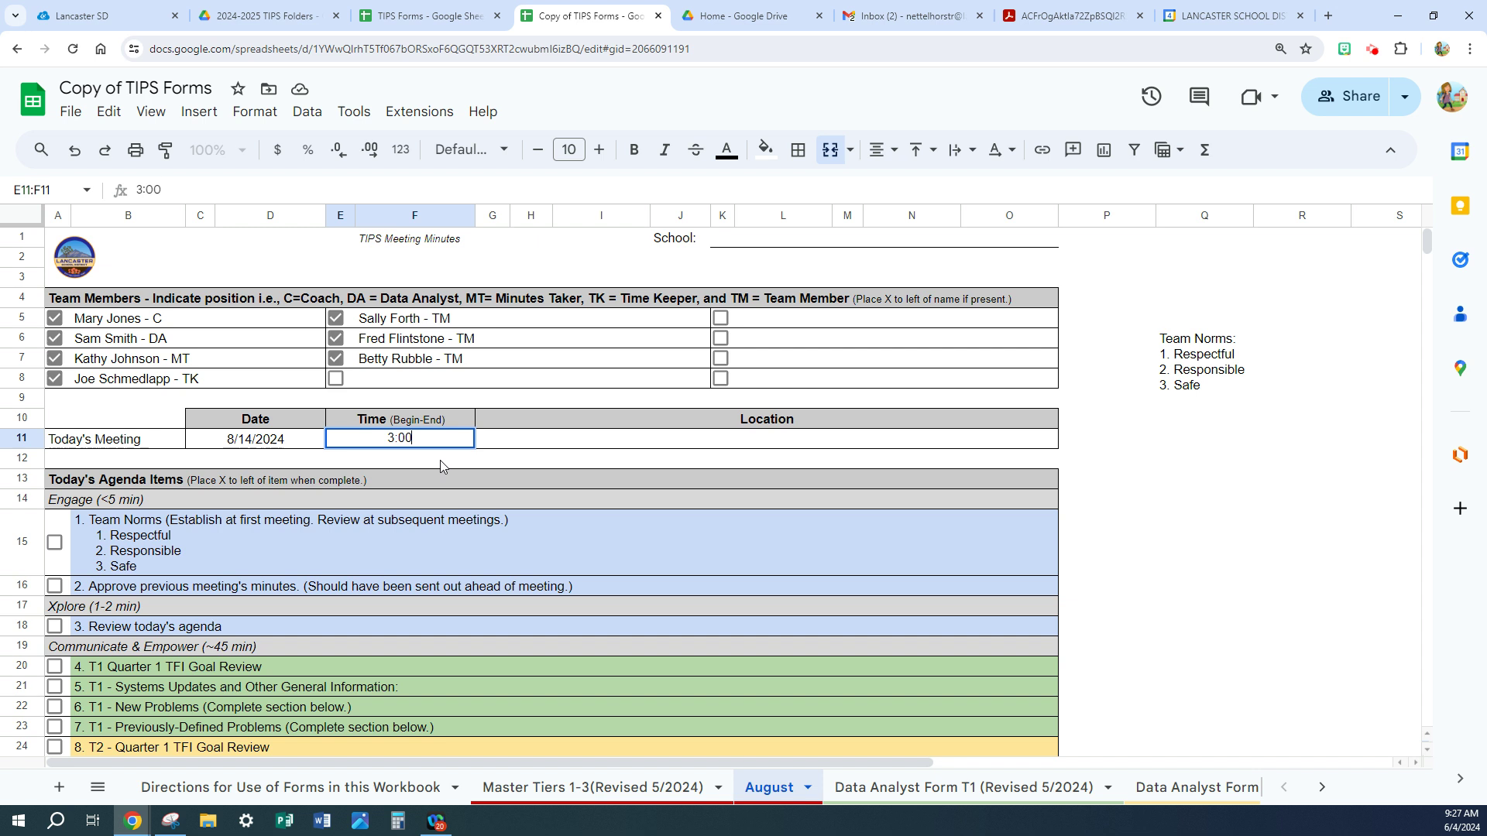
text(-4:00)
key(Tab)
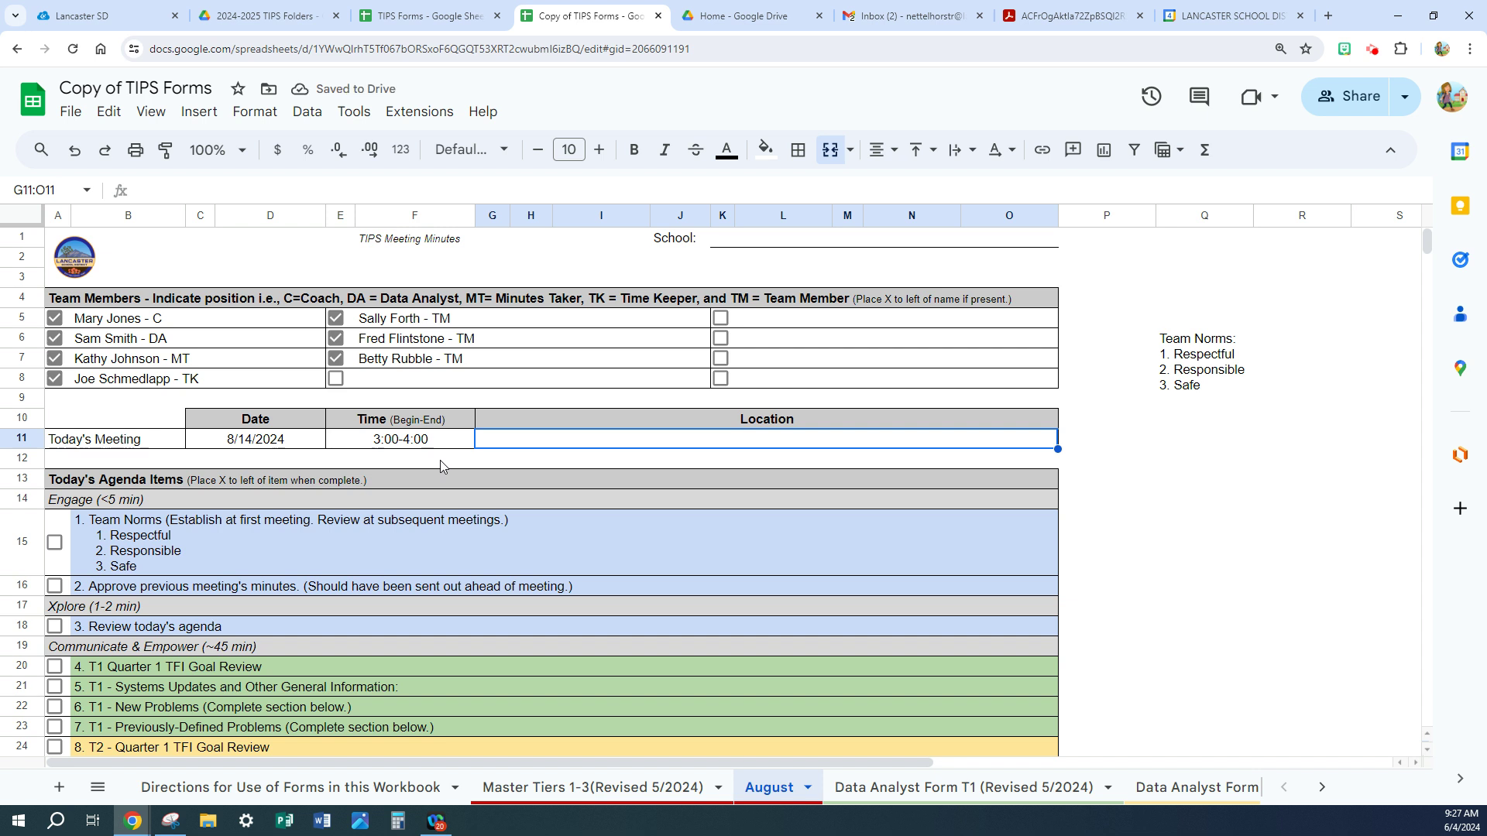
text(Library)
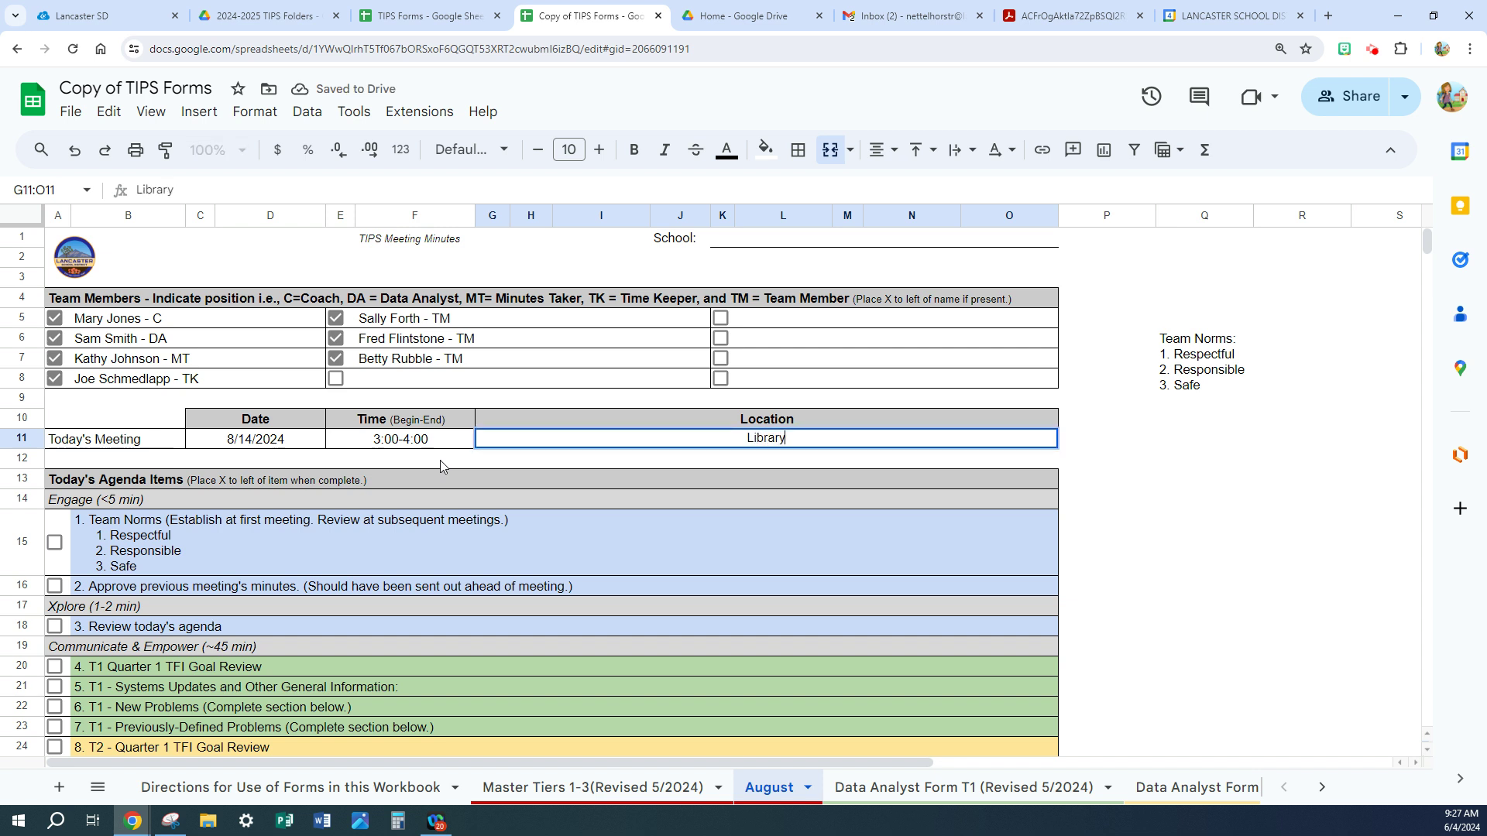
click(1132, 467)
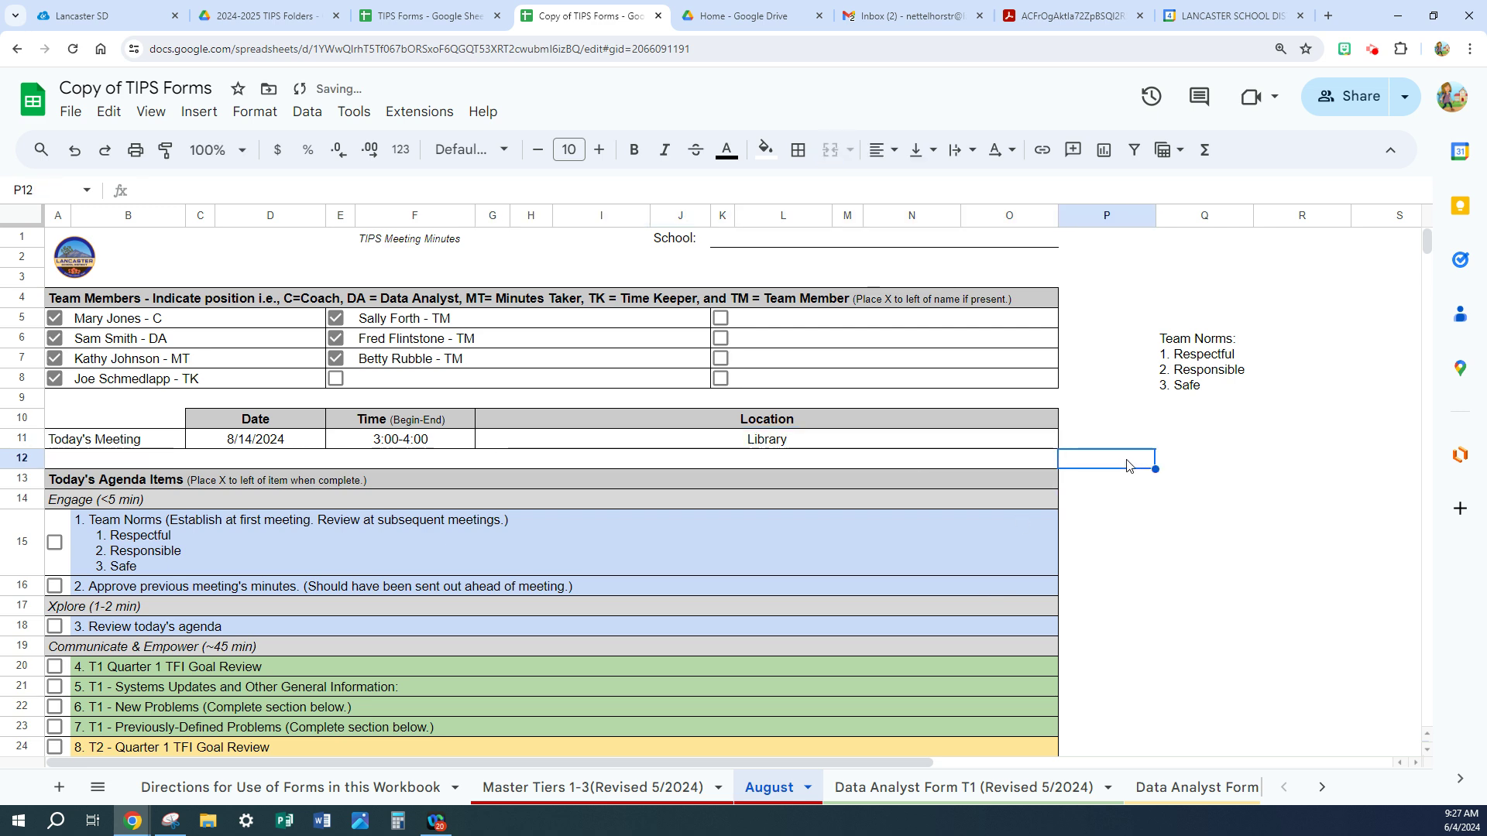
- Read the Directions sheet from the first-meeting instructions through the Today's Meeting and agenda notes
click(251, 787)
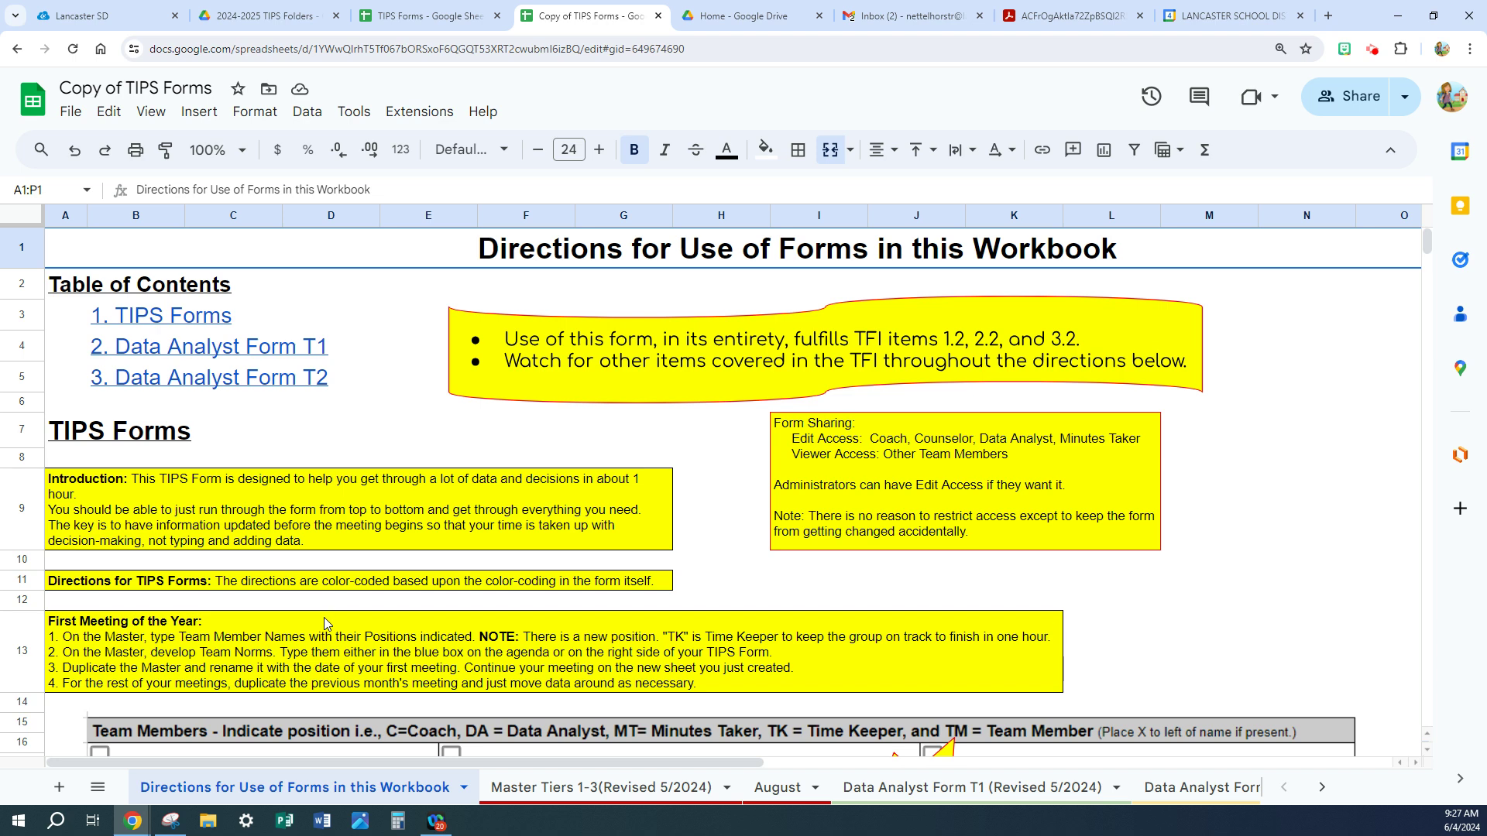
scroll(324, 616, down, 3)
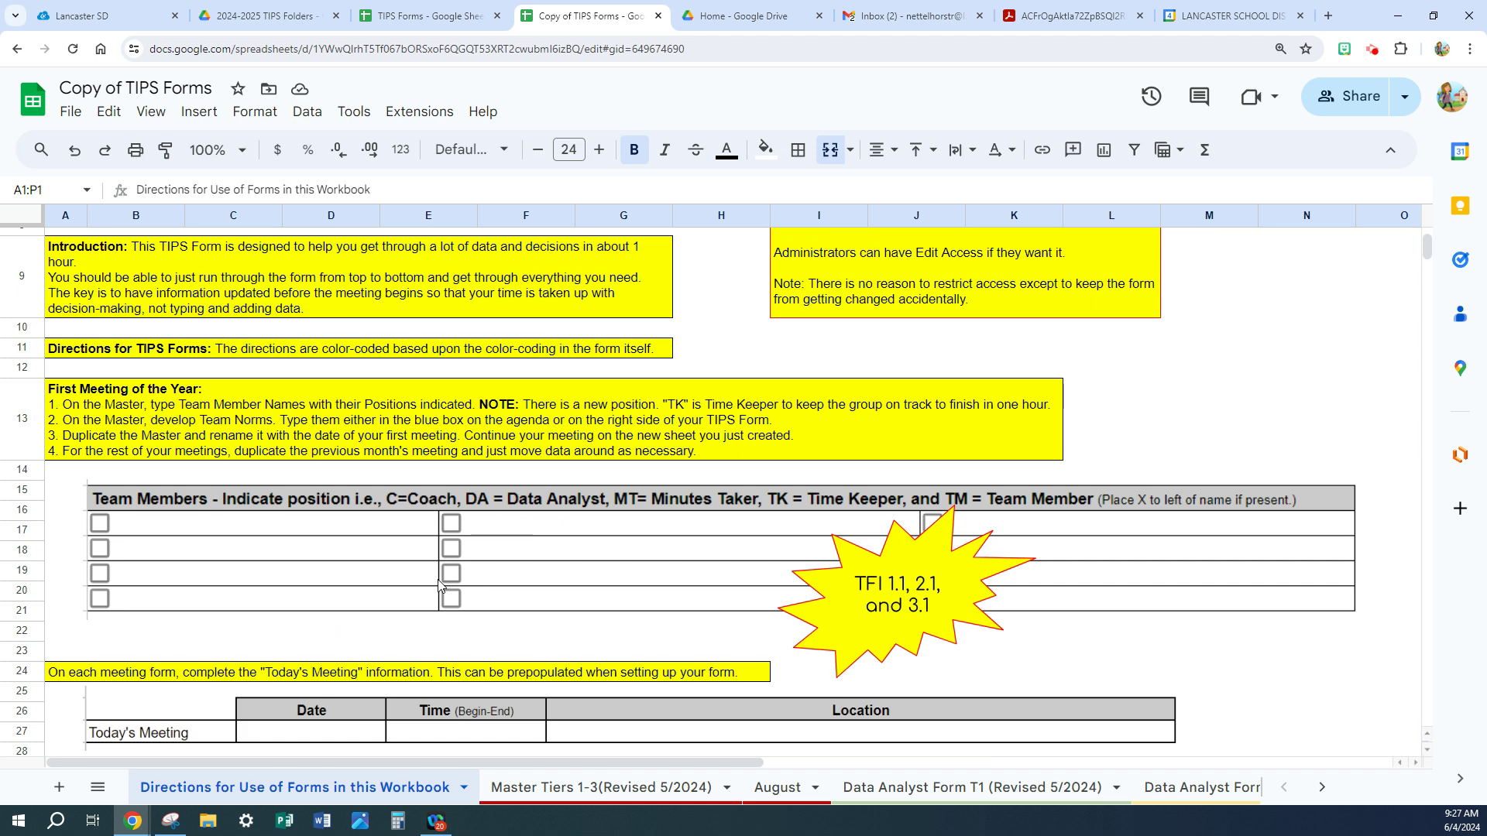
scroll(495, 577, down, 2)
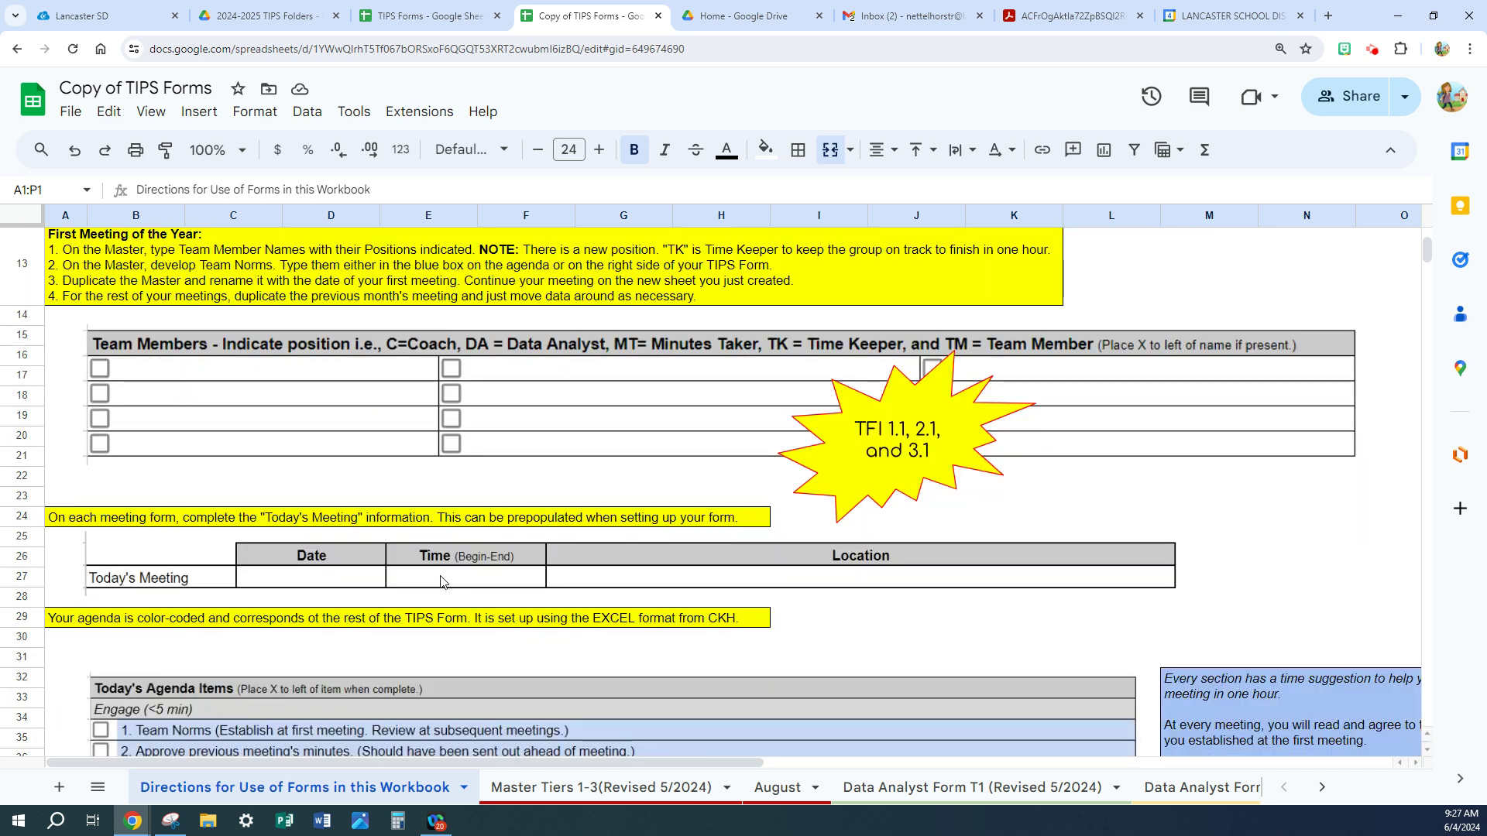
scroll(336, 655, down, 2)
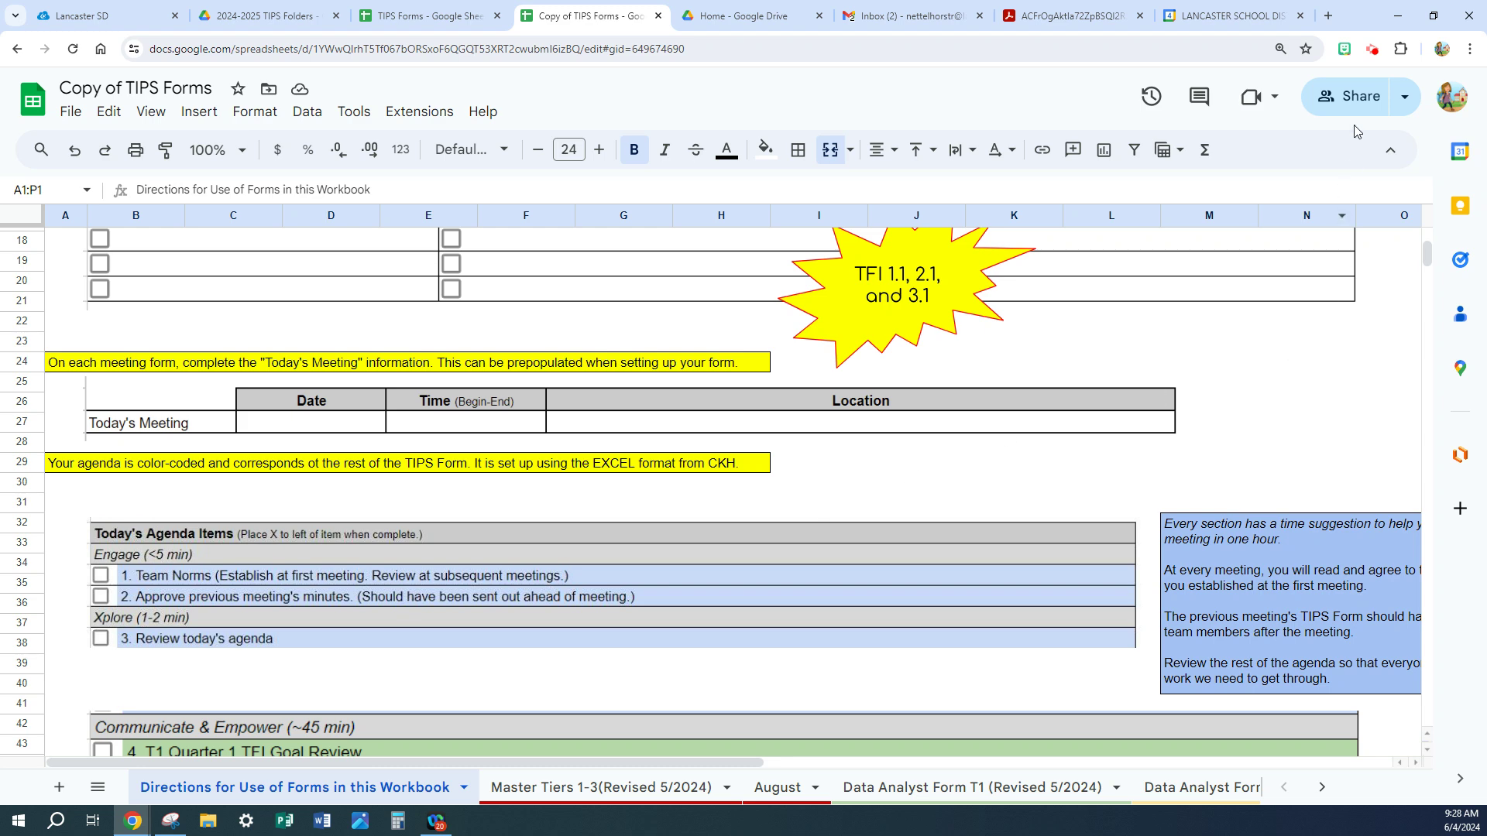
- Copy the sharing link of the Copy of TIPS Forms workbook, keeping general access Restricted
click(1350, 99)
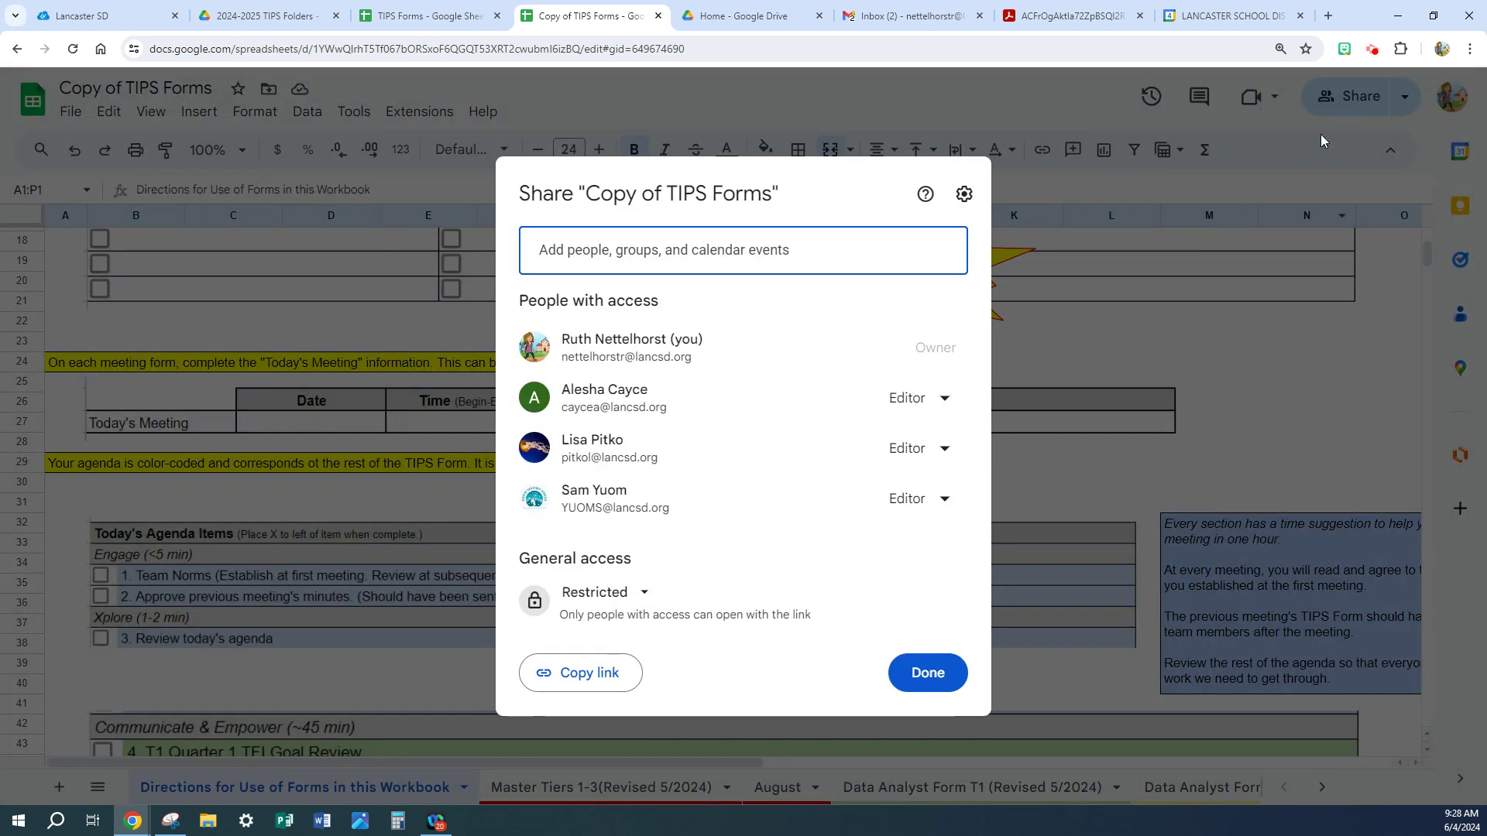
click(571, 689)
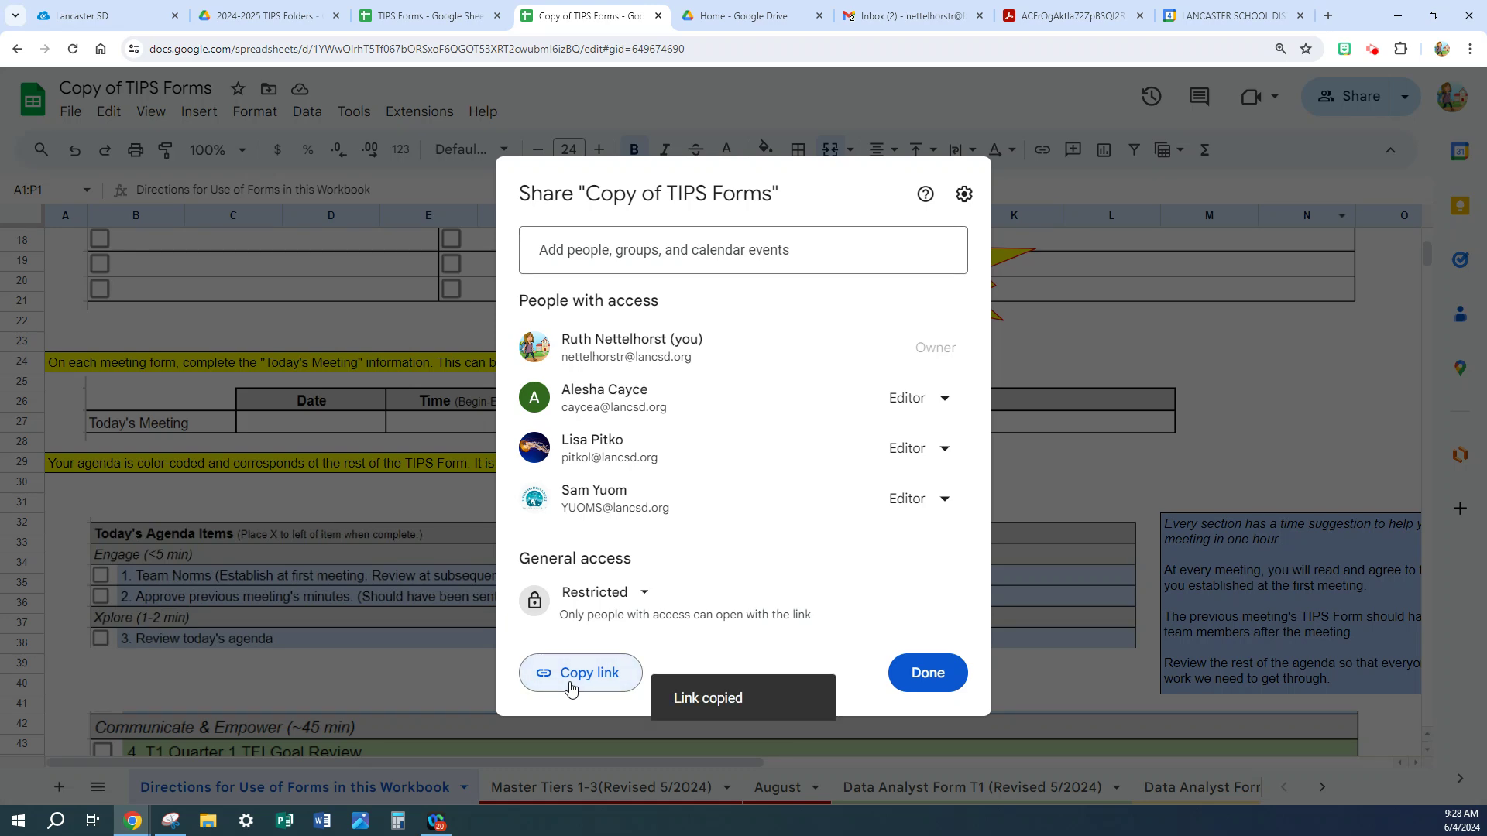
click(926, 672)
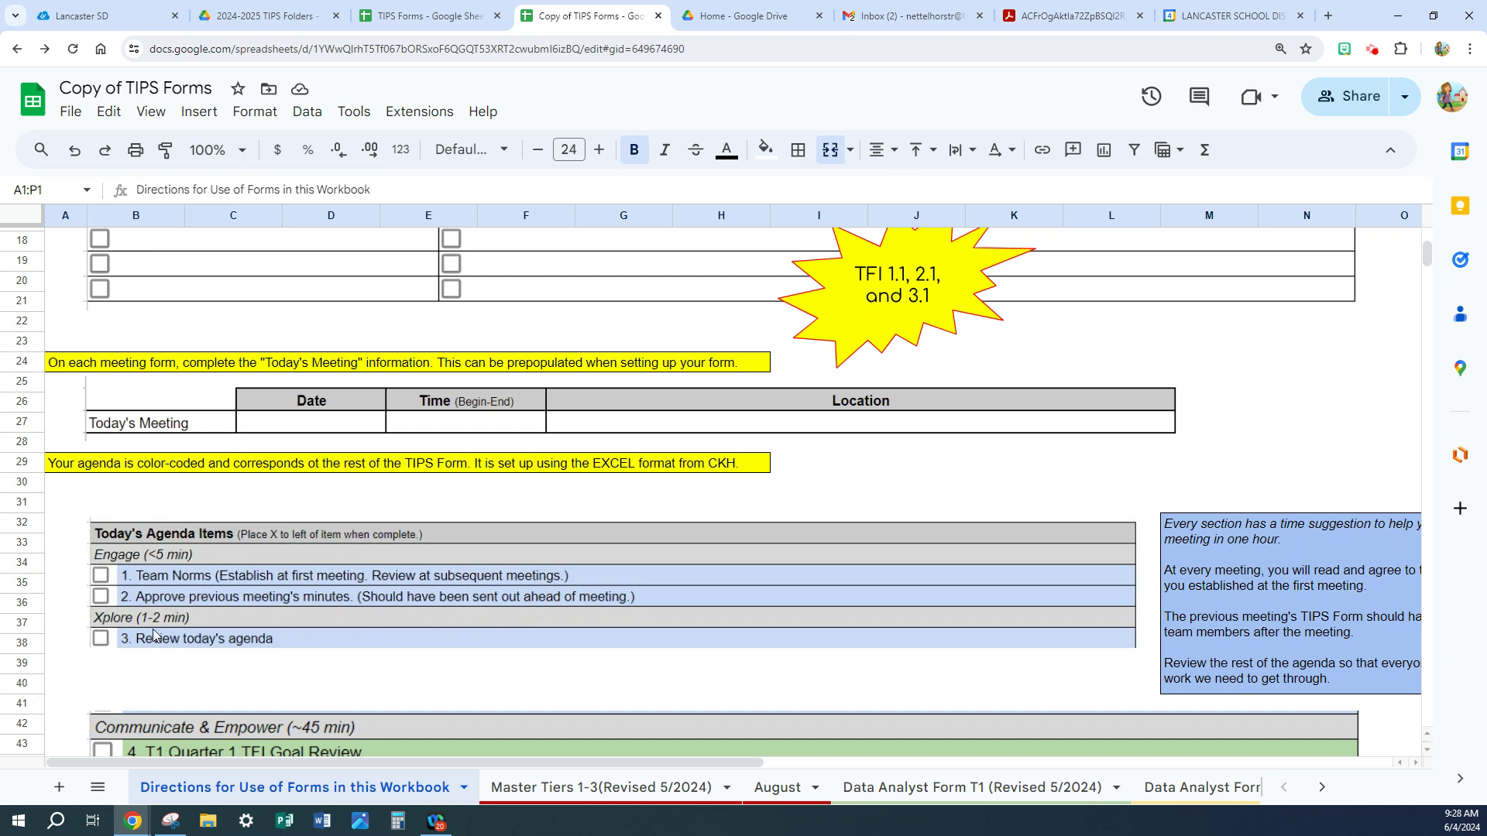
- Review the color-coded agenda on Master Tiers 1-3 and the Directions sheet's notes for agenda items 4-7
click(593, 790)
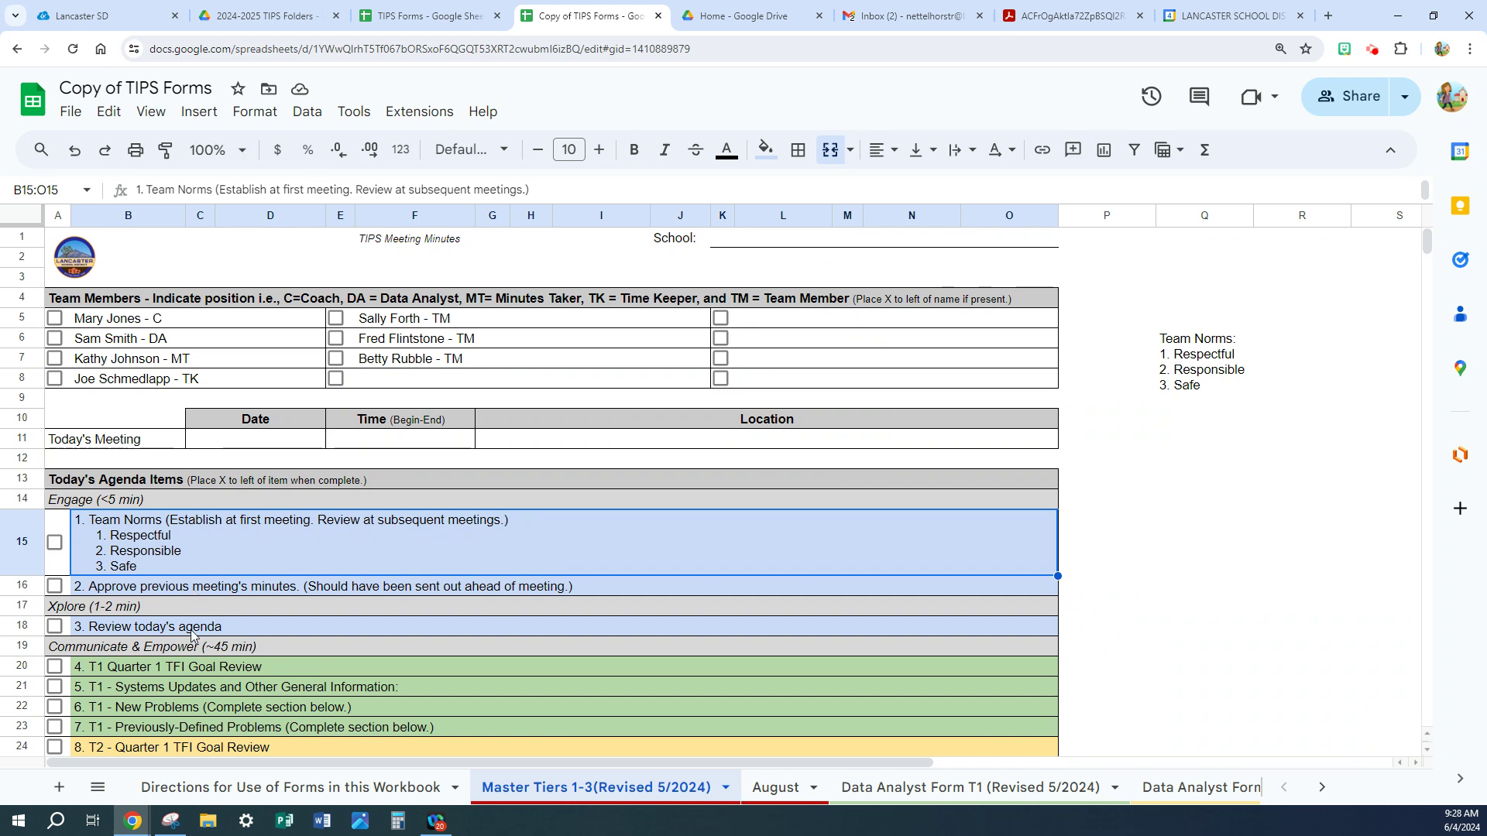
scroll(191, 635, down, 3)
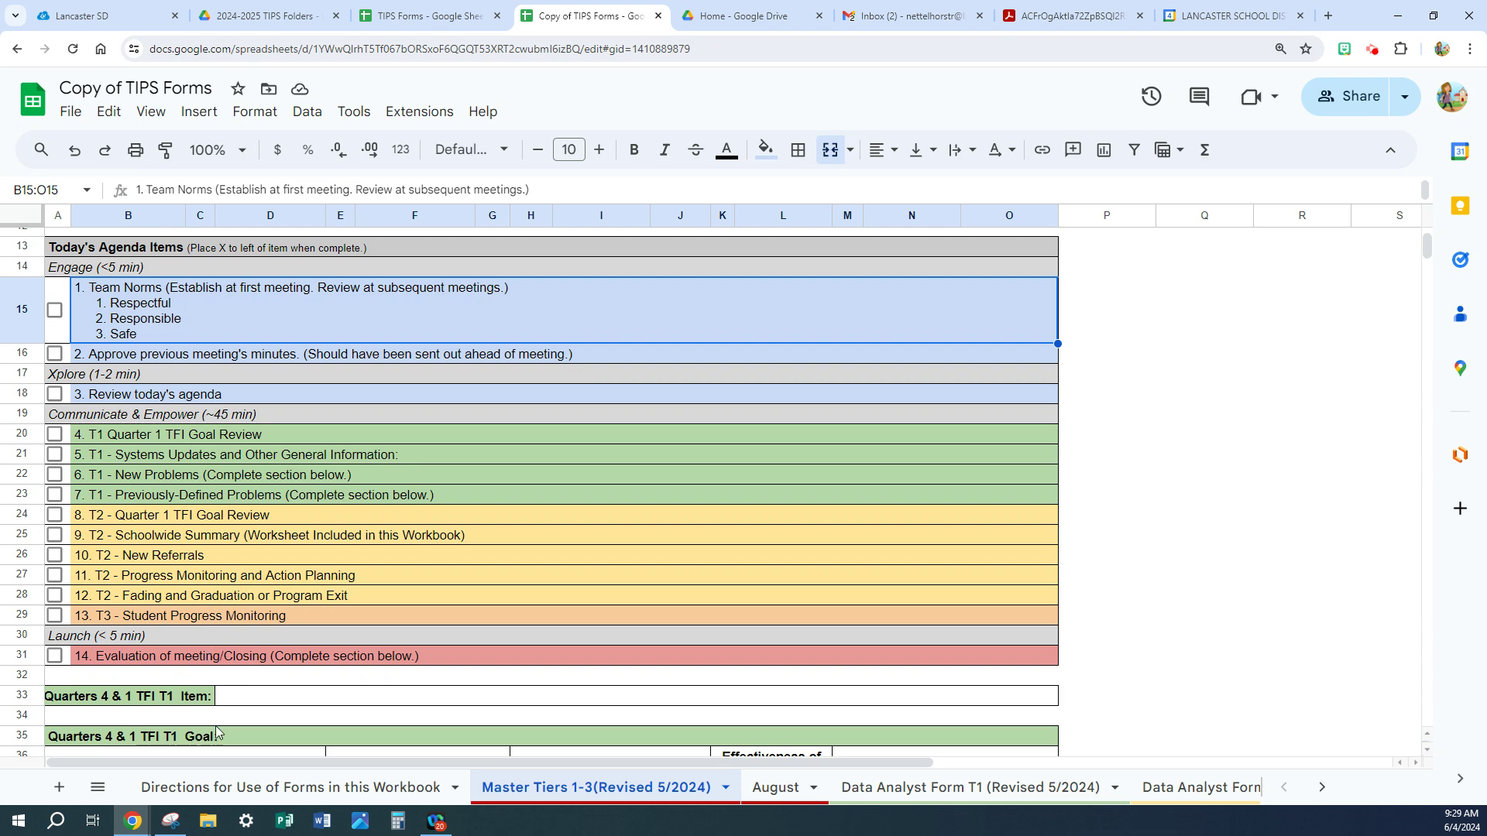
click(216, 787)
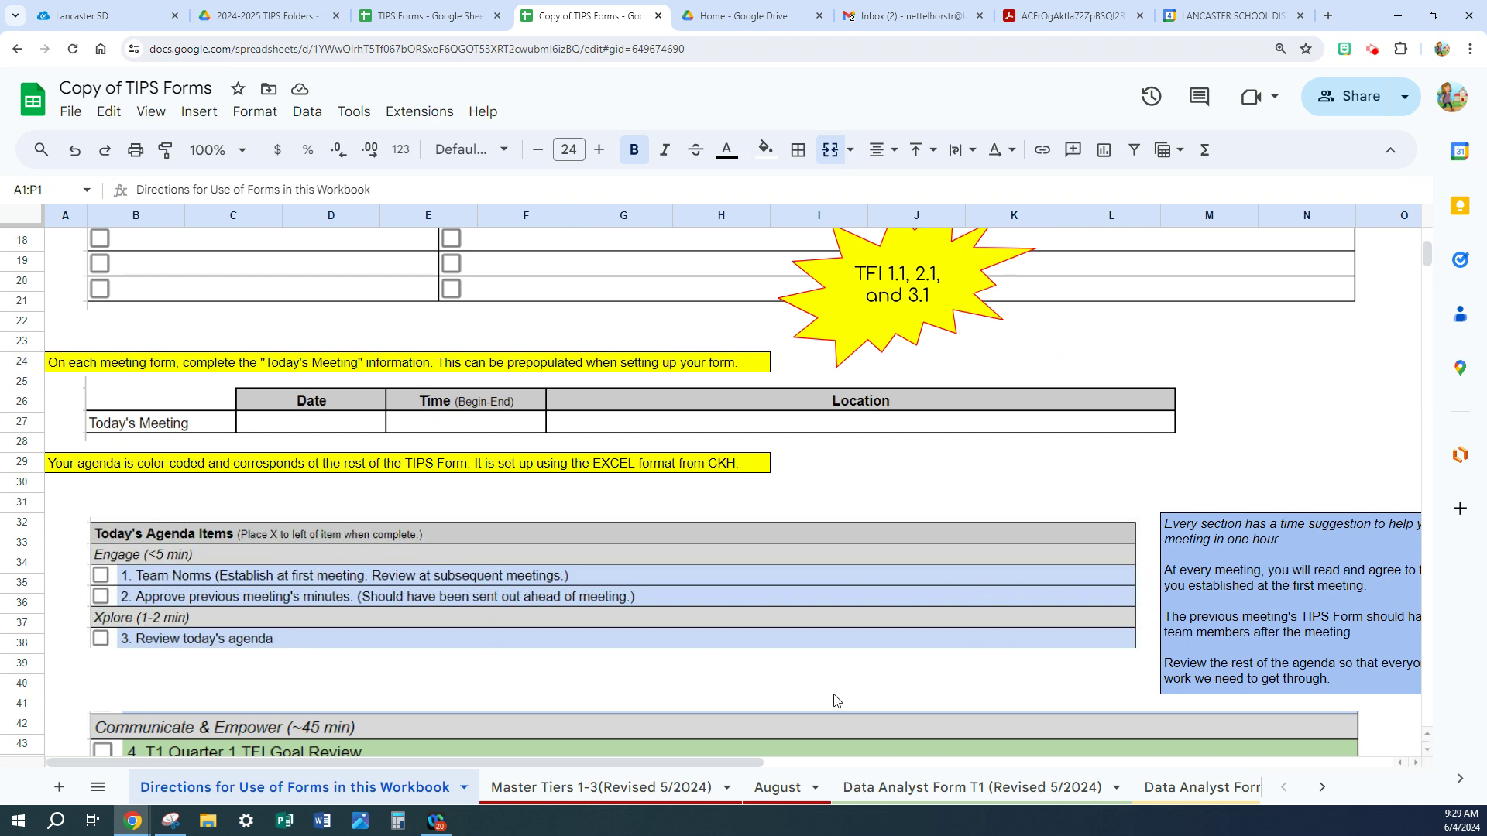
scroll(786, 670, down, 5)
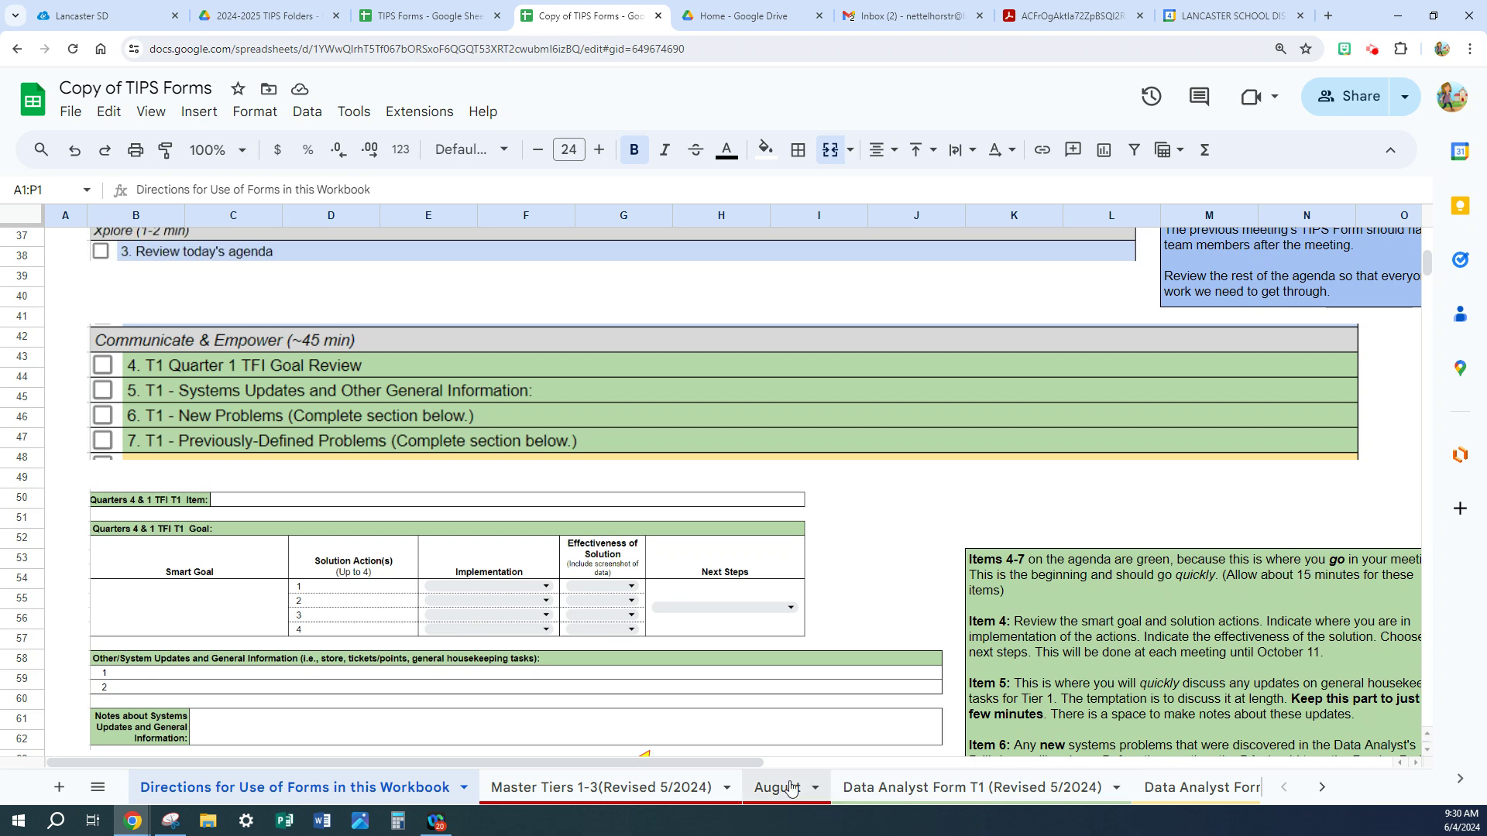
drag(740, 760, 787, 760)
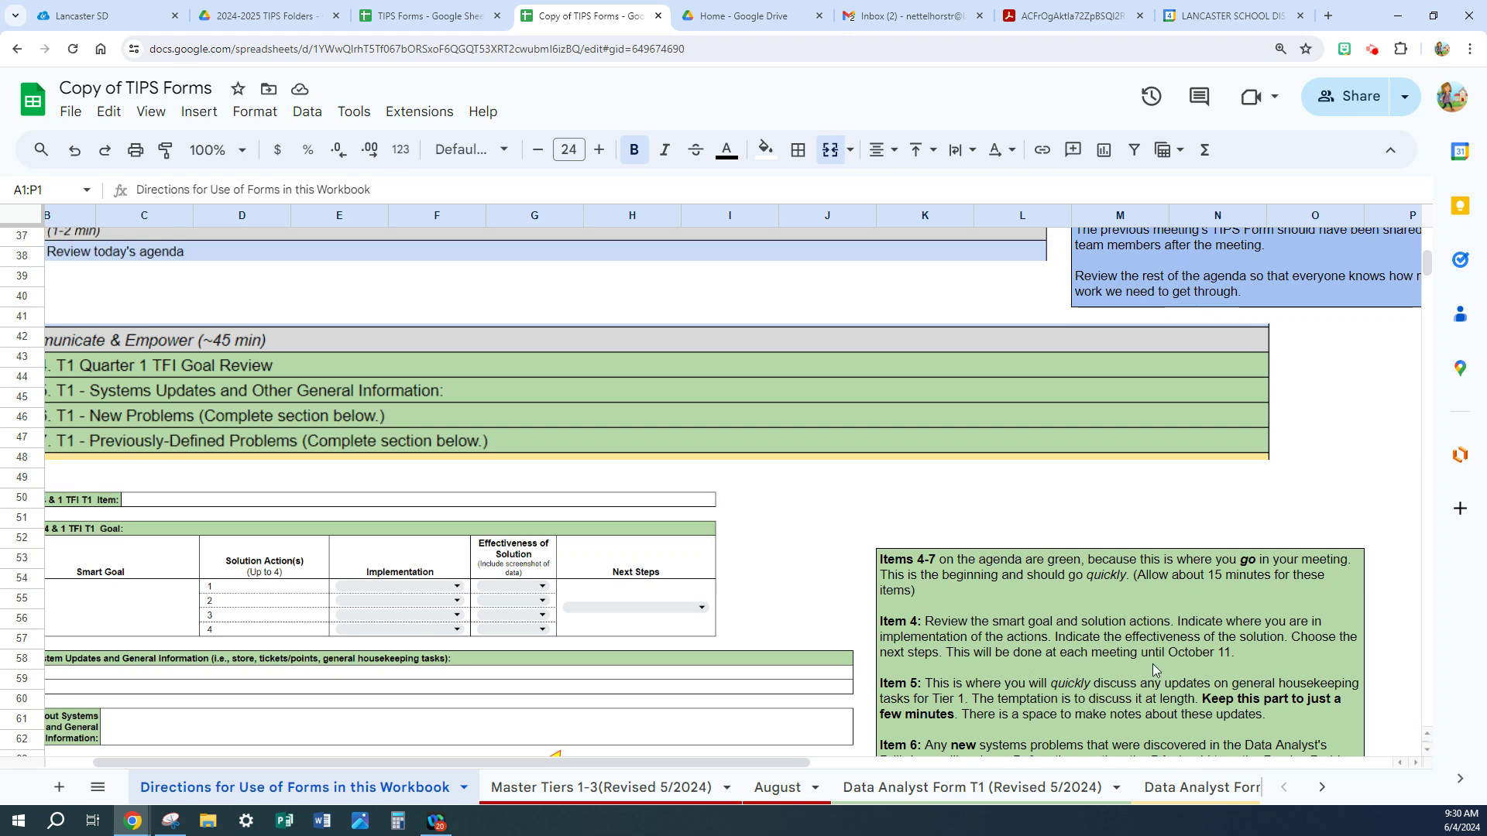
- Move the August sheet ahead of Master Tiers 1-3 in the sheet order and open August
click(666, 789)
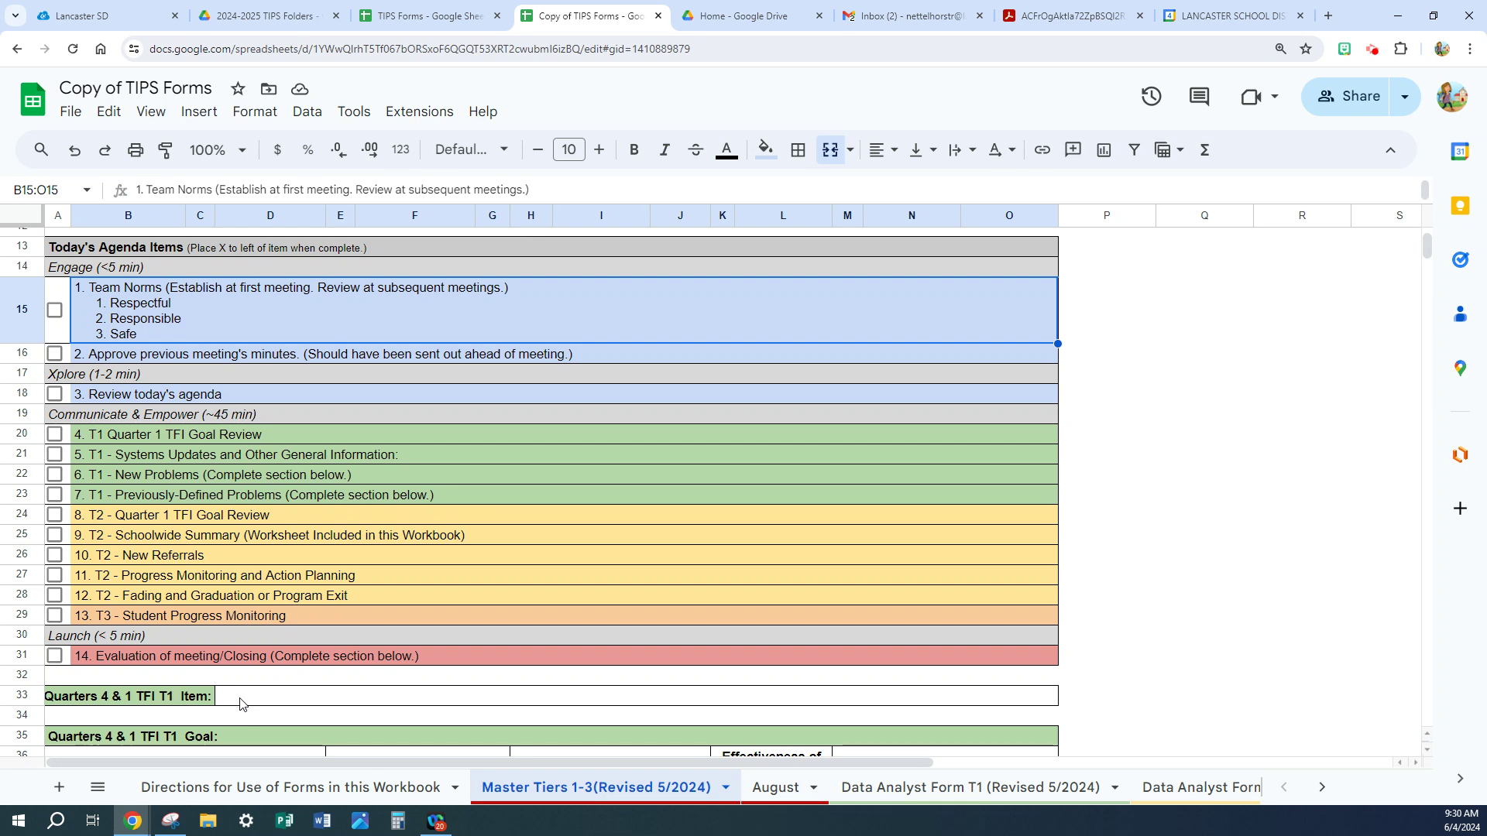
click(766, 794)
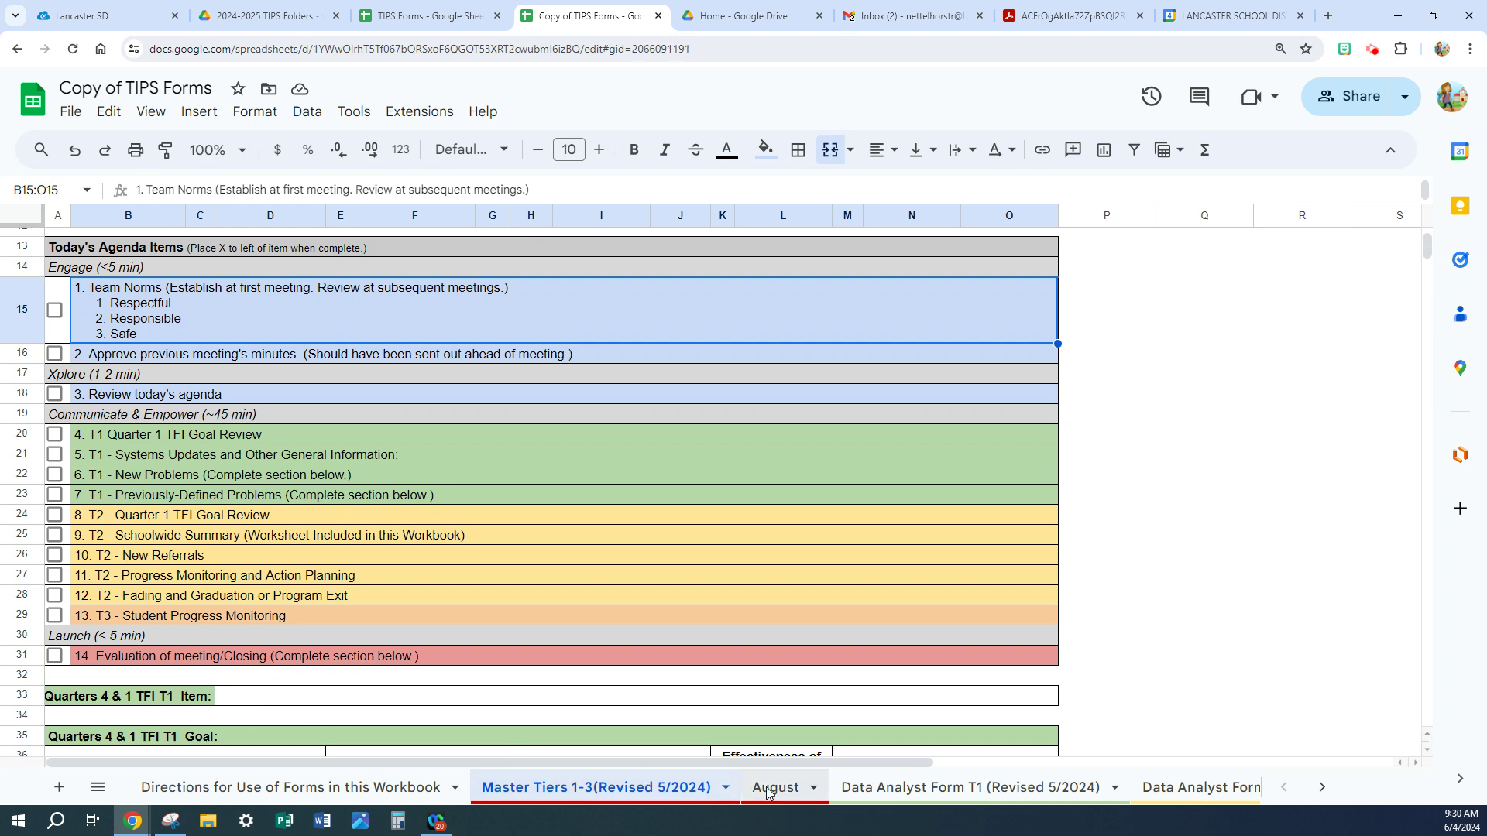
scroll(406, 657, down, 5)
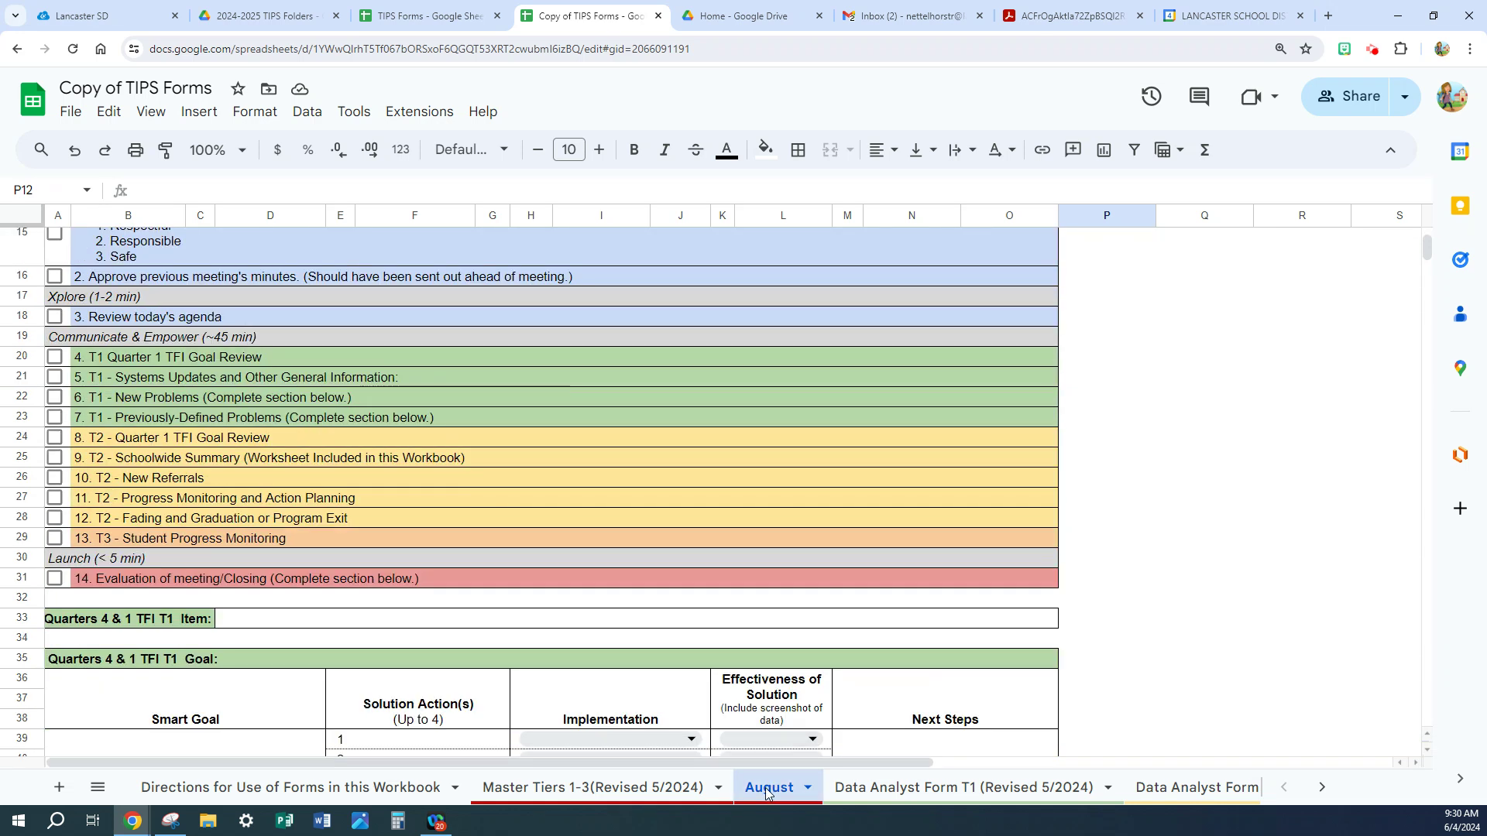
drag(770, 788, 809, 784)
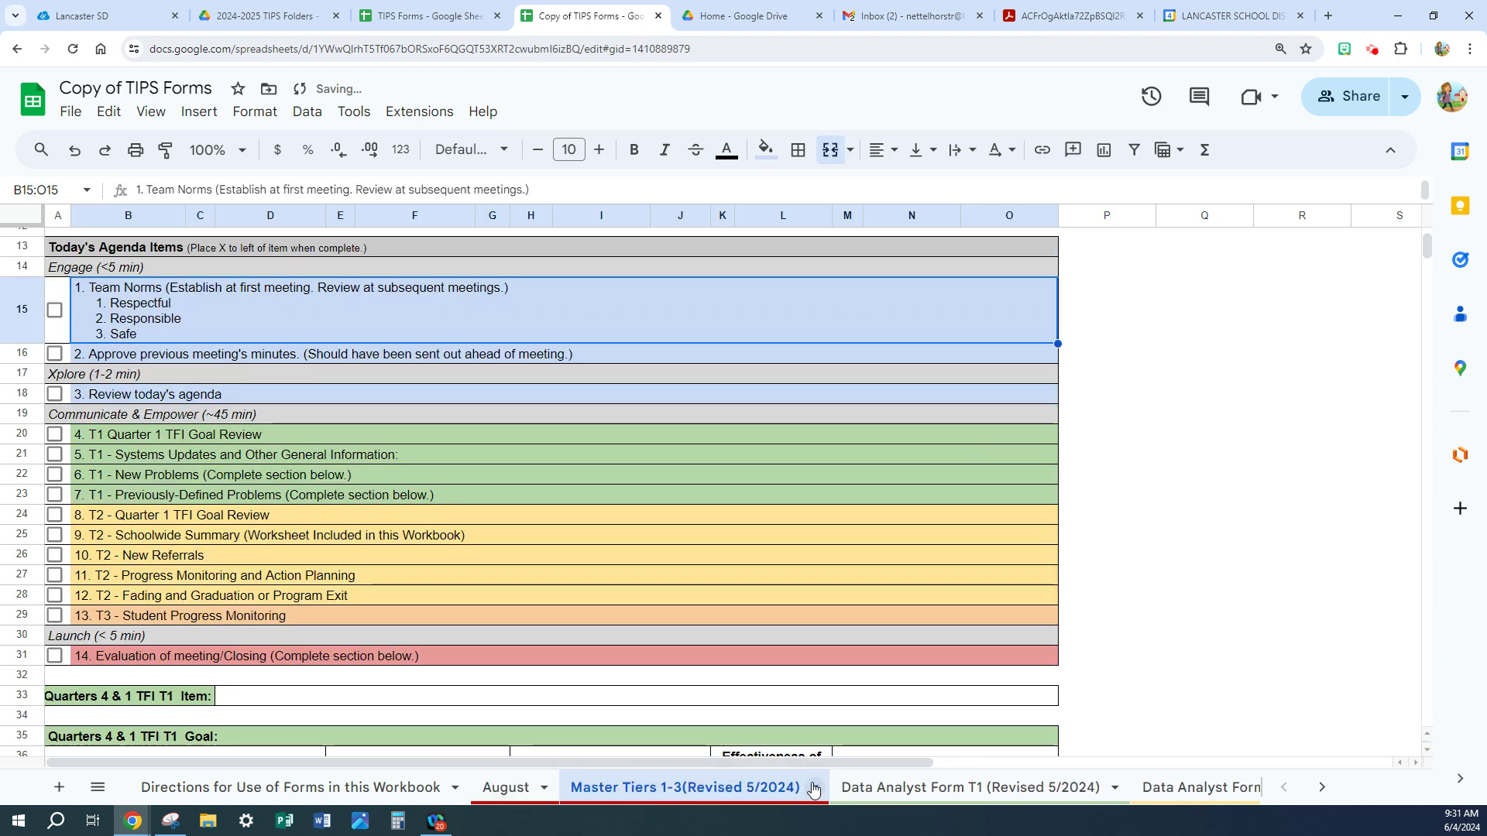
click(523, 793)
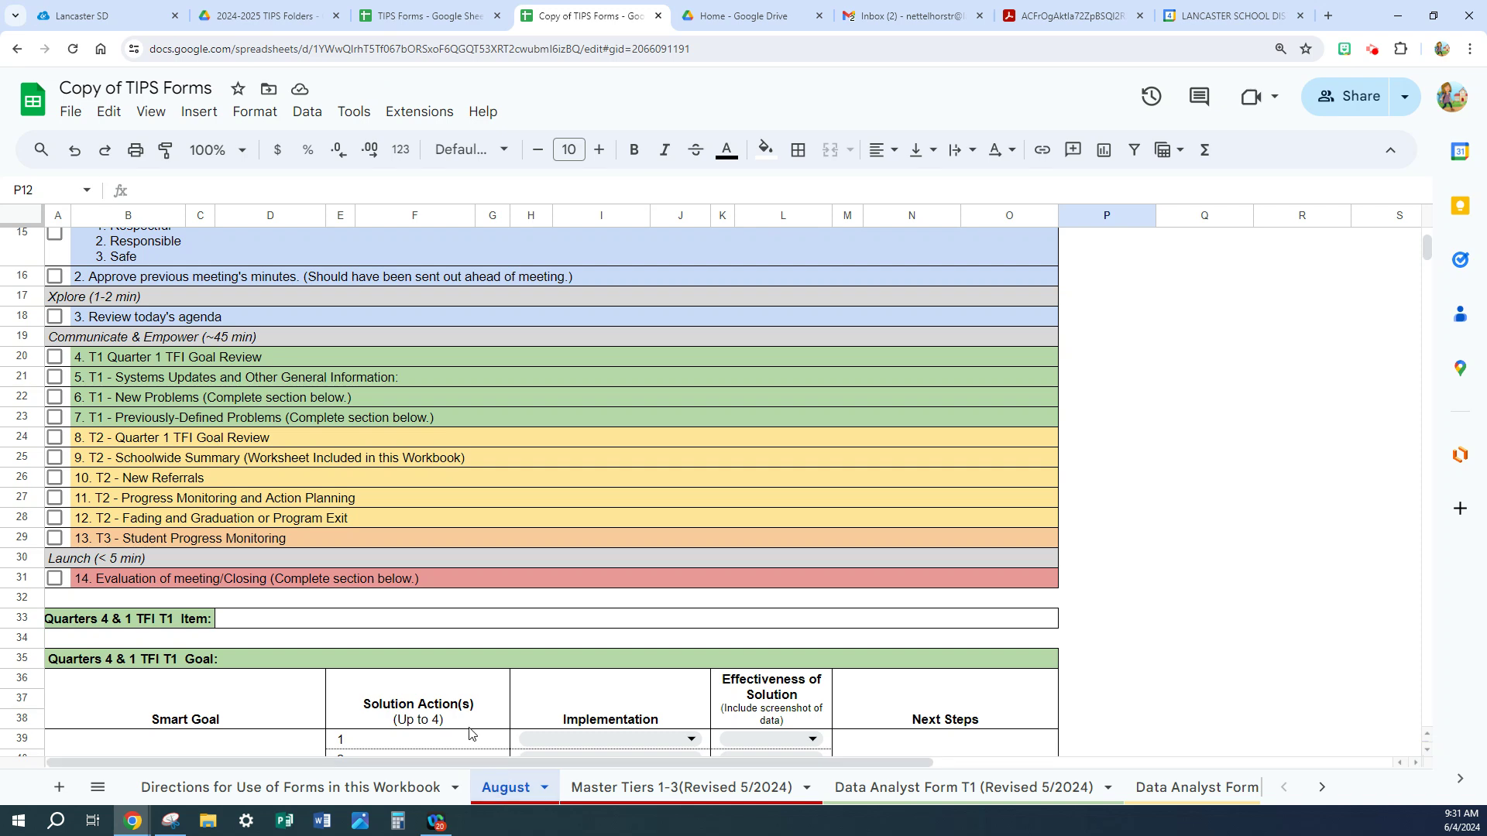
- Look over the Quarters 4 & 1 TFI T1 item, smart goal and solution action cells on the August sheet
scroll(333, 681, down, 2)
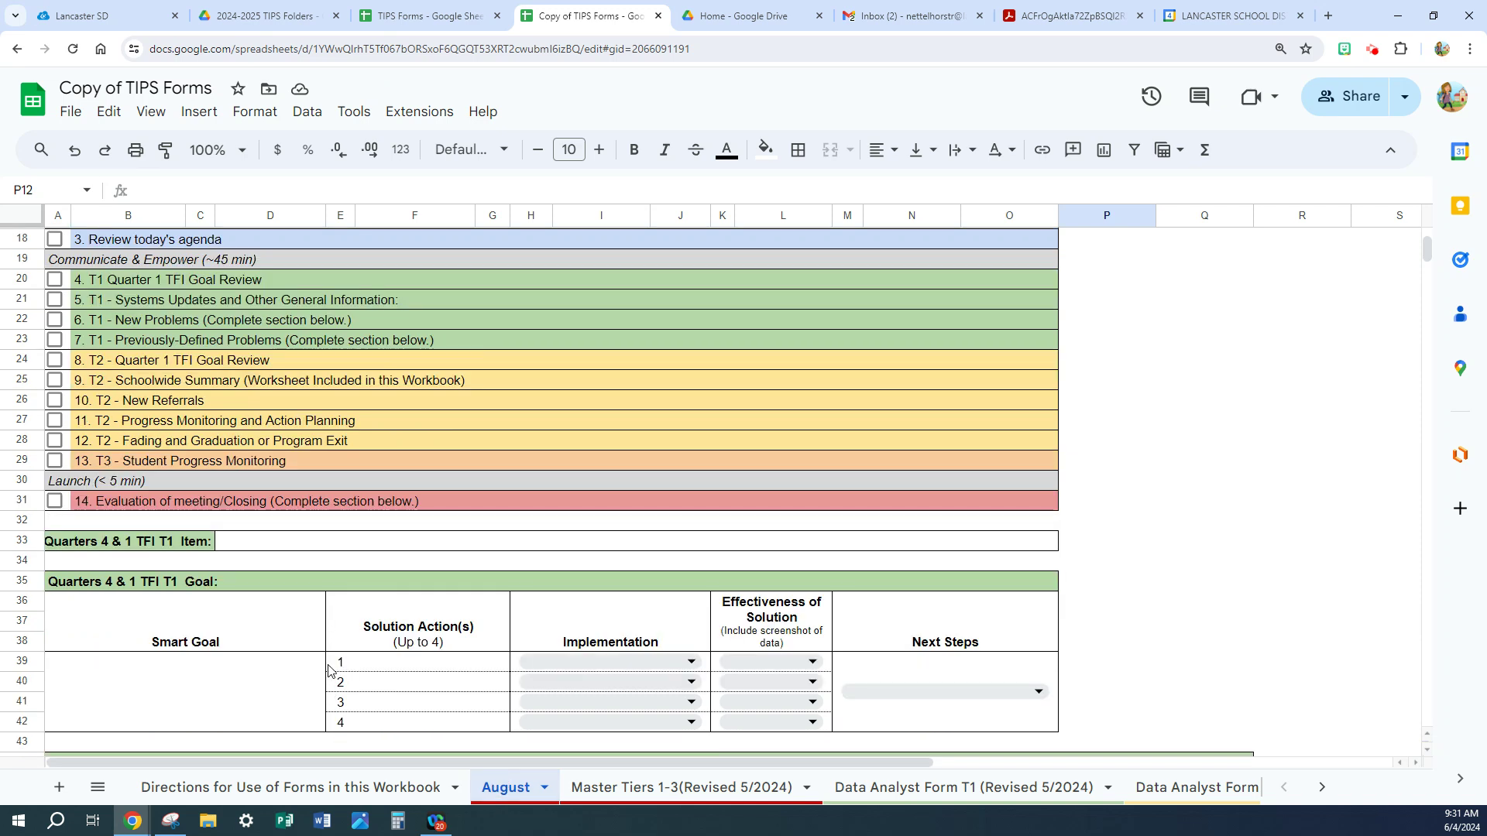
click(289, 545)
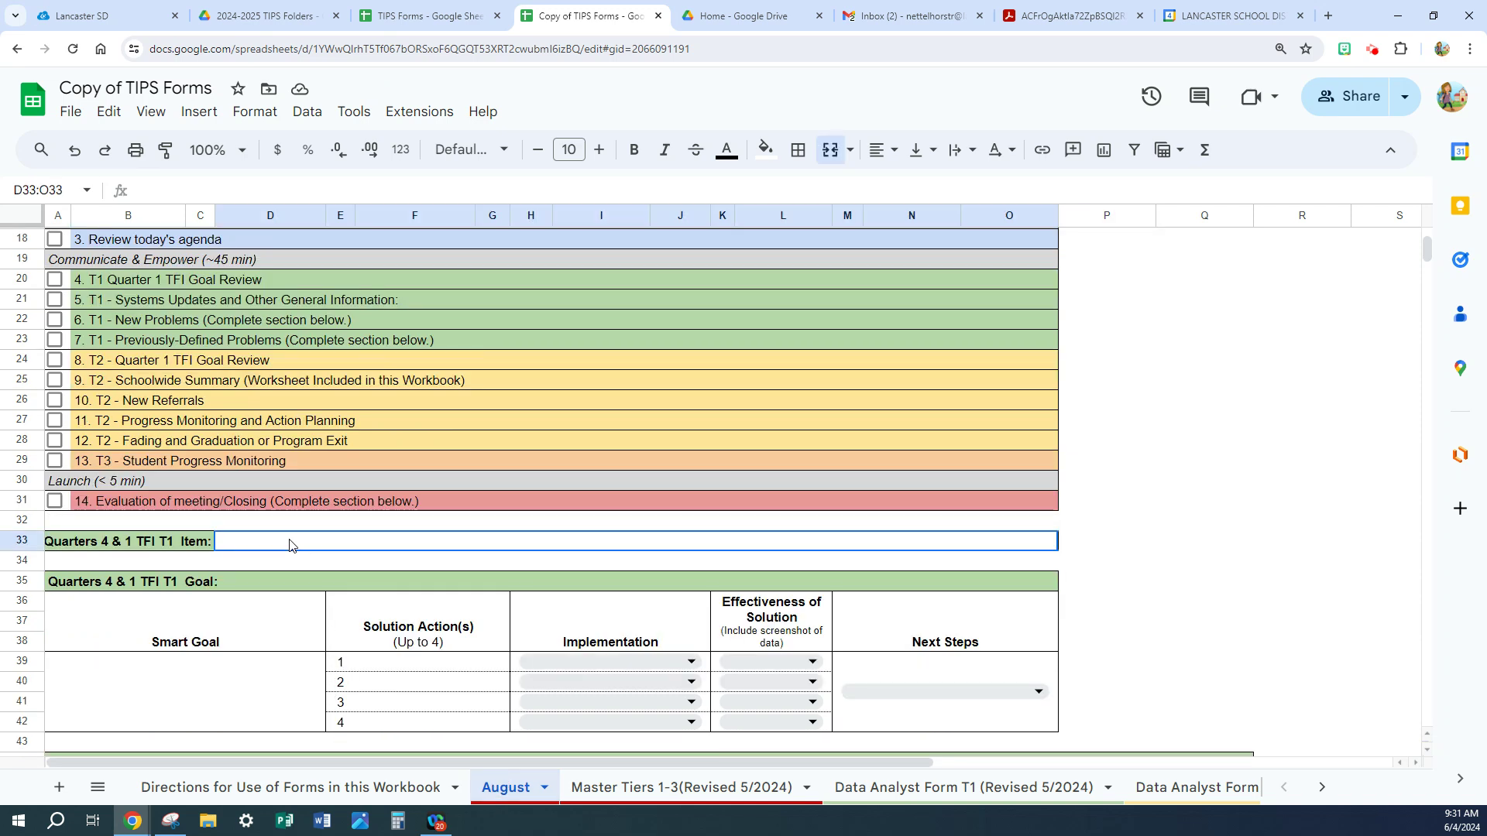
click(222, 677)
scroll(220, 679, down, 2)
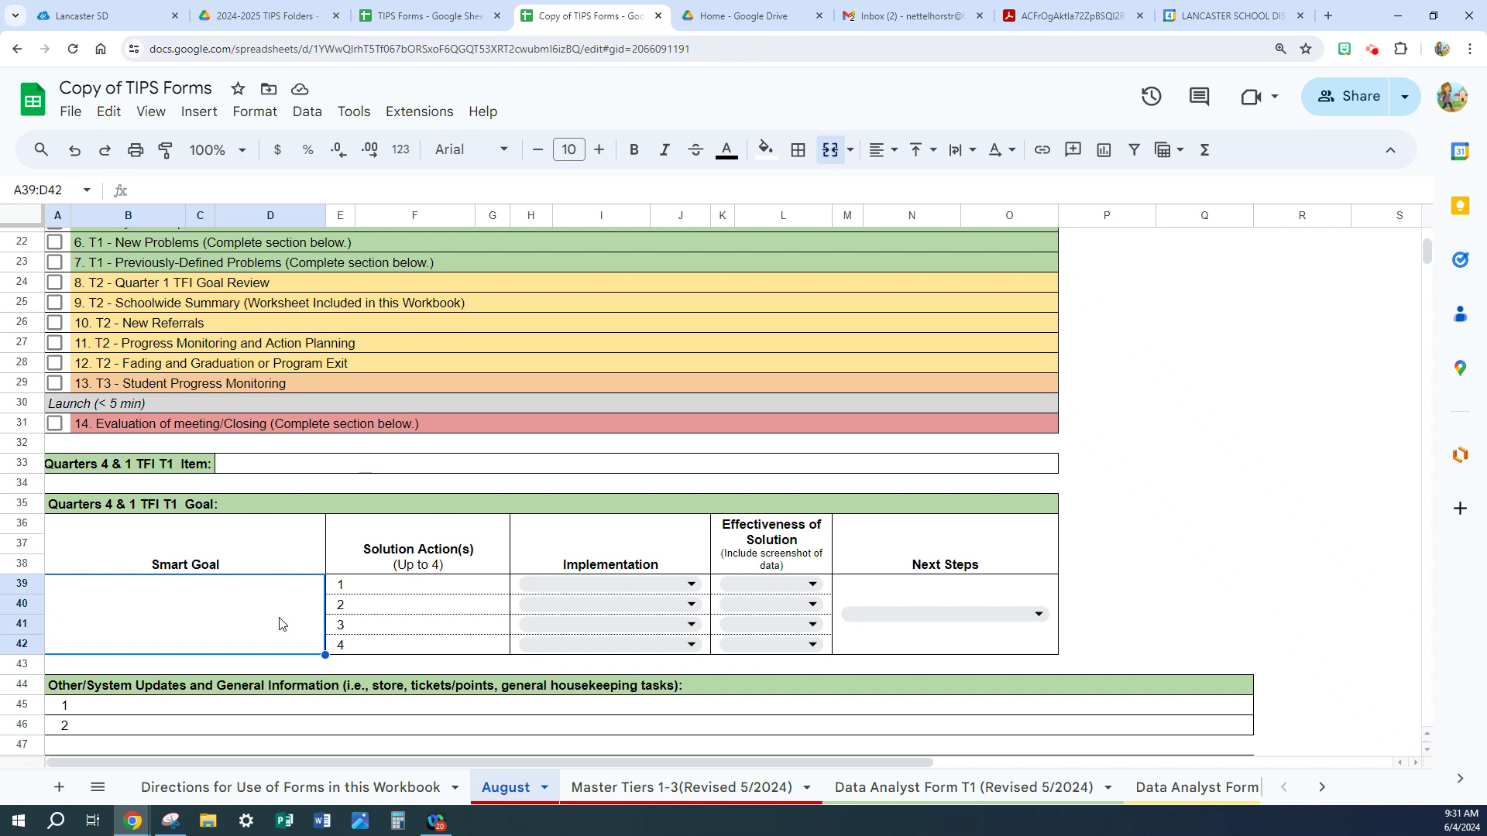
click(438, 586)
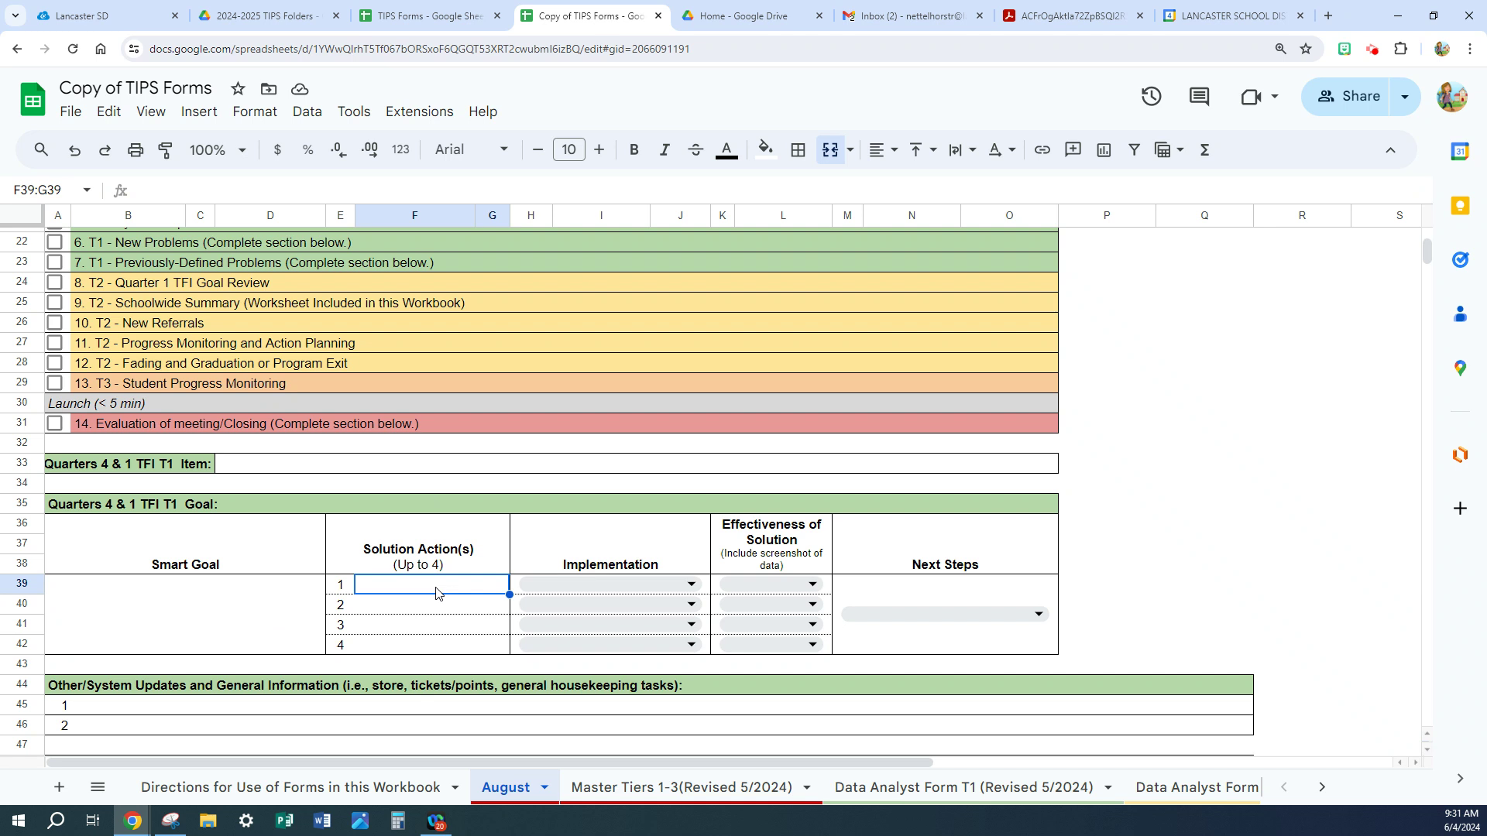
- Review the choices offered for Implementation, Effectiveness of Solution and Next Steps in the T1 goal table without selecting any
click(694, 584)
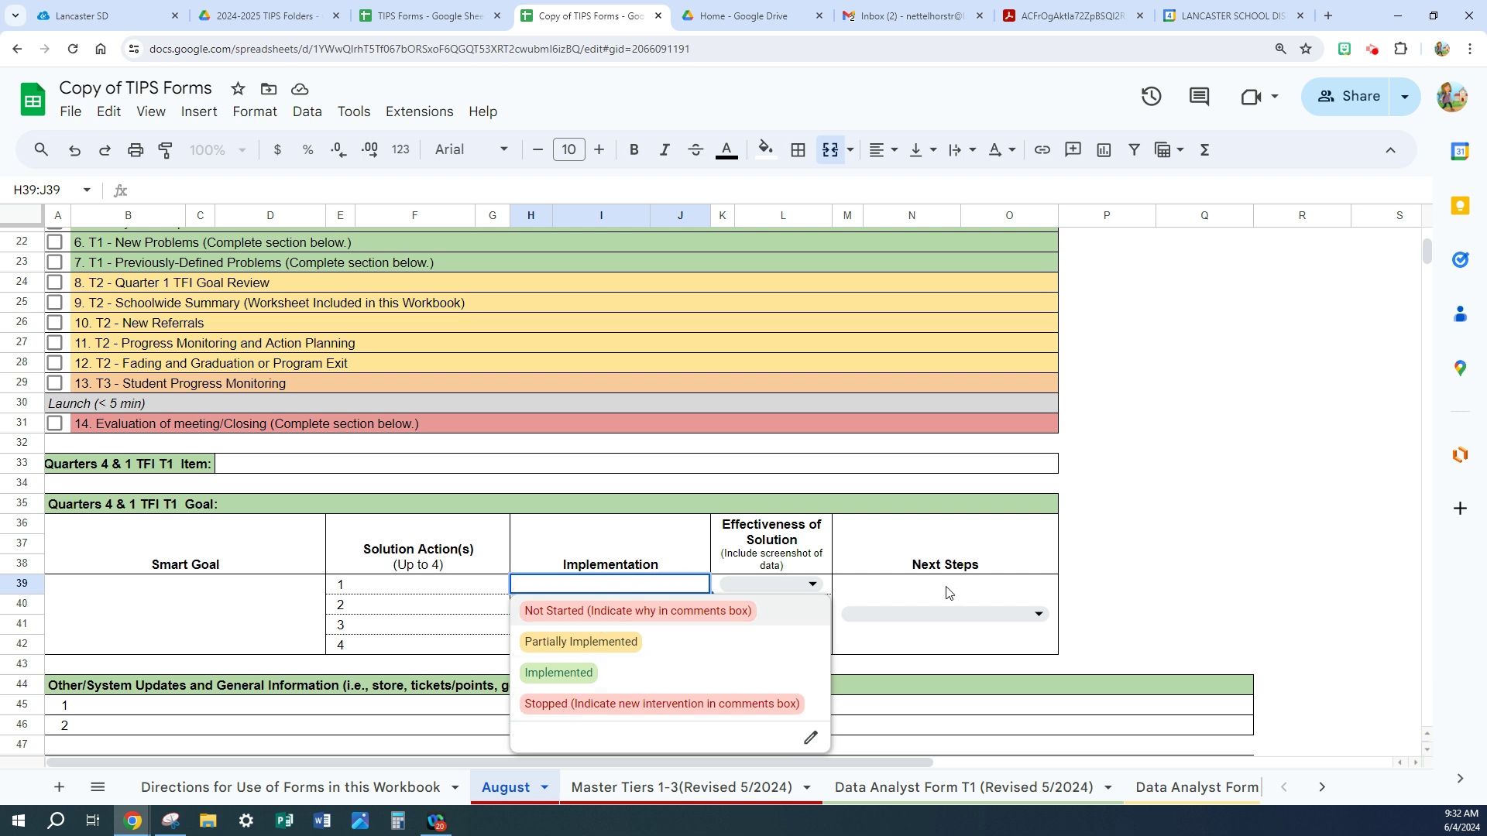
click(1233, 566)
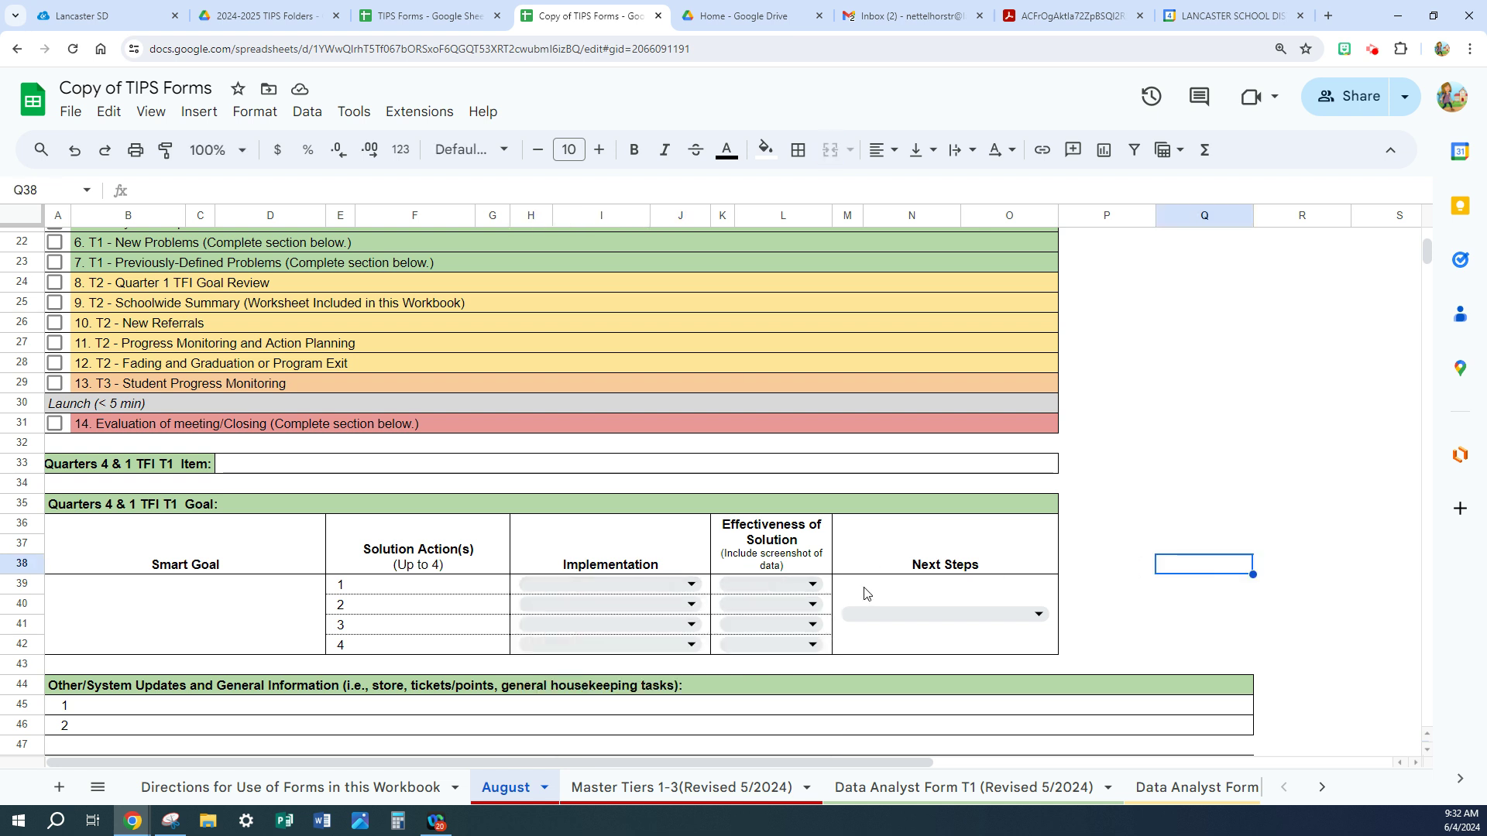
click(815, 584)
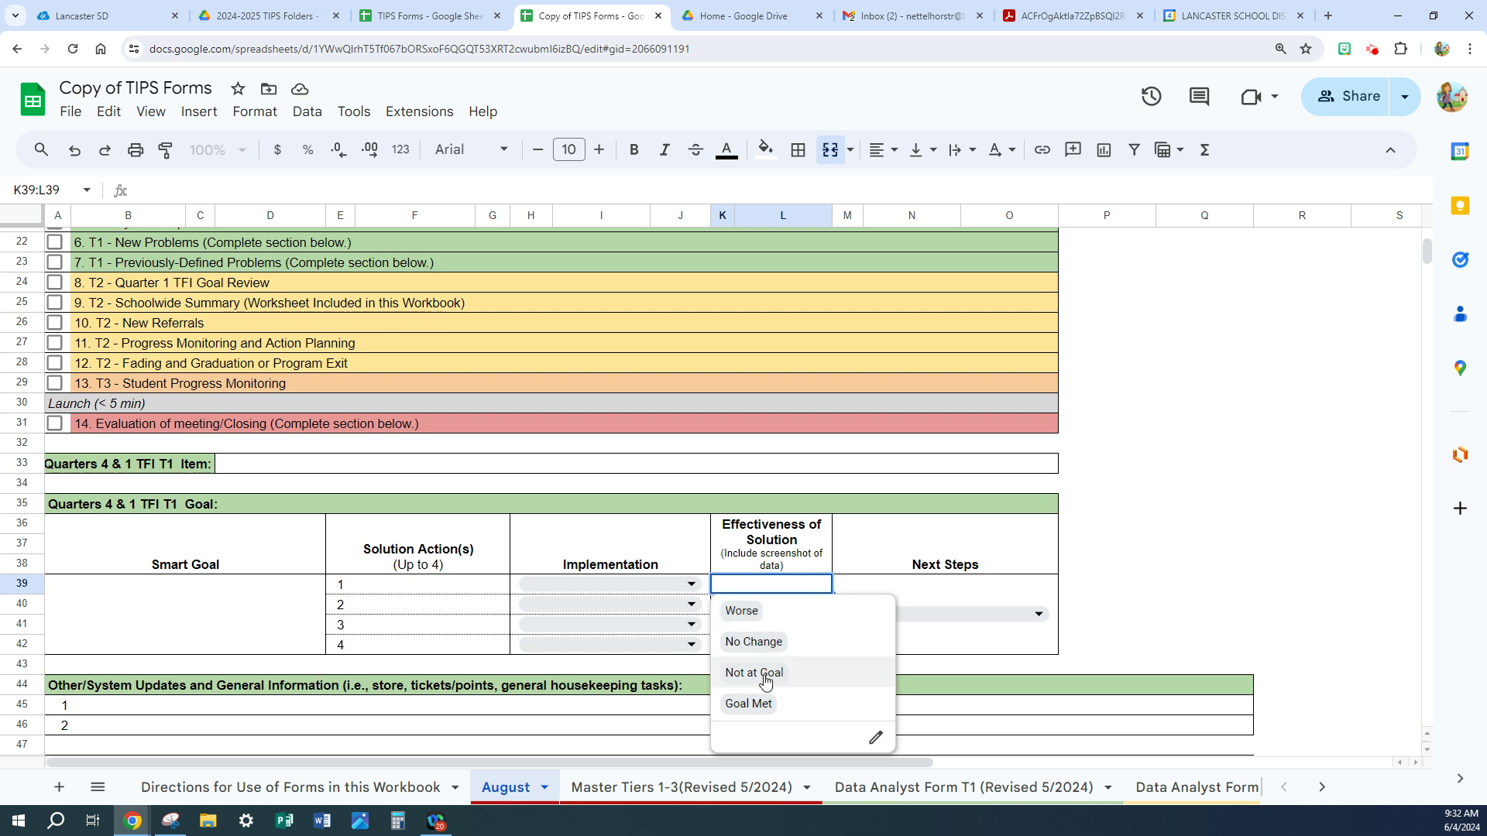
click(1097, 571)
click(1040, 622)
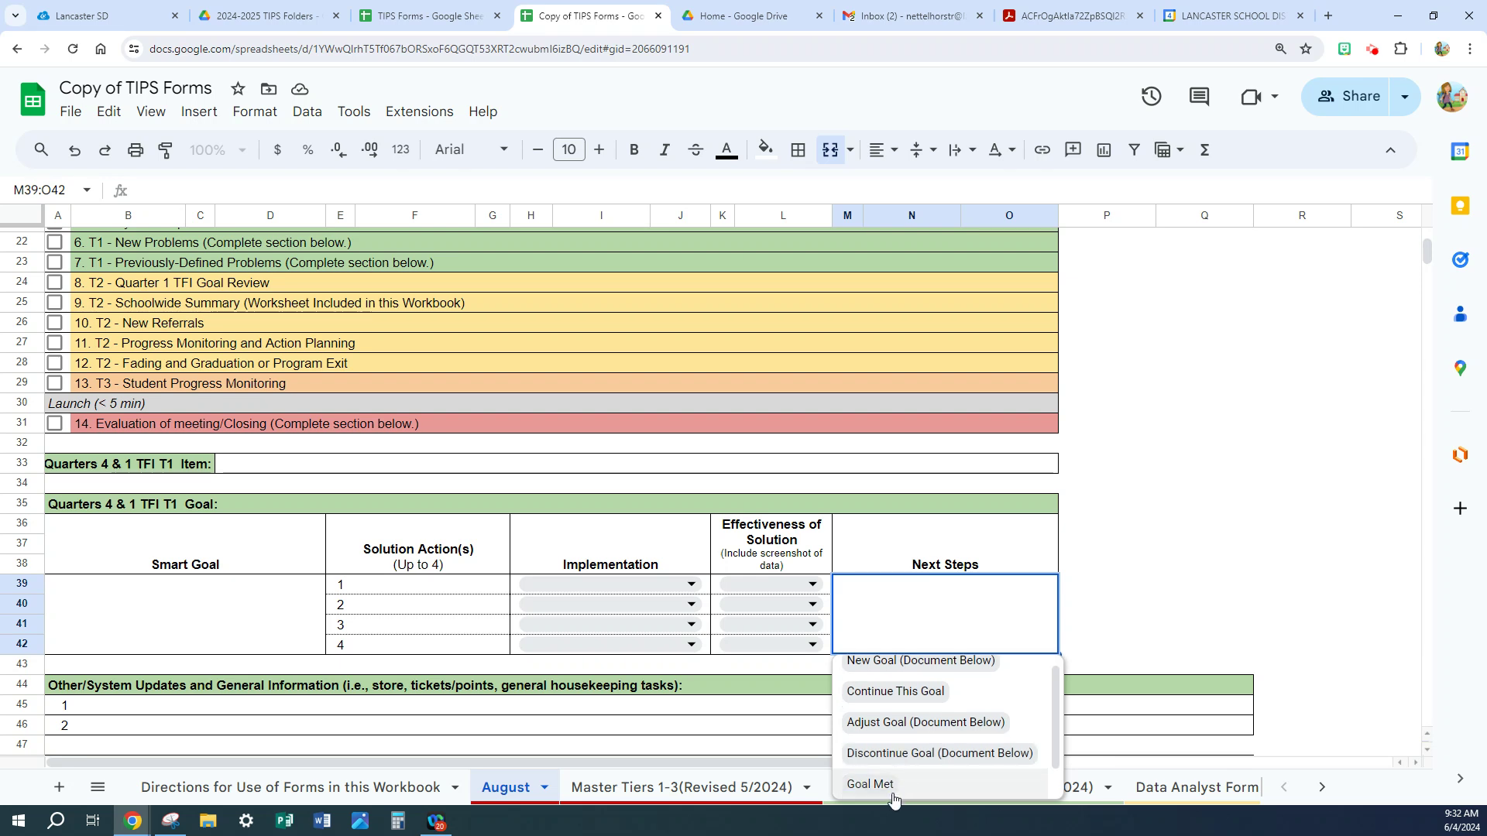
click(1144, 612)
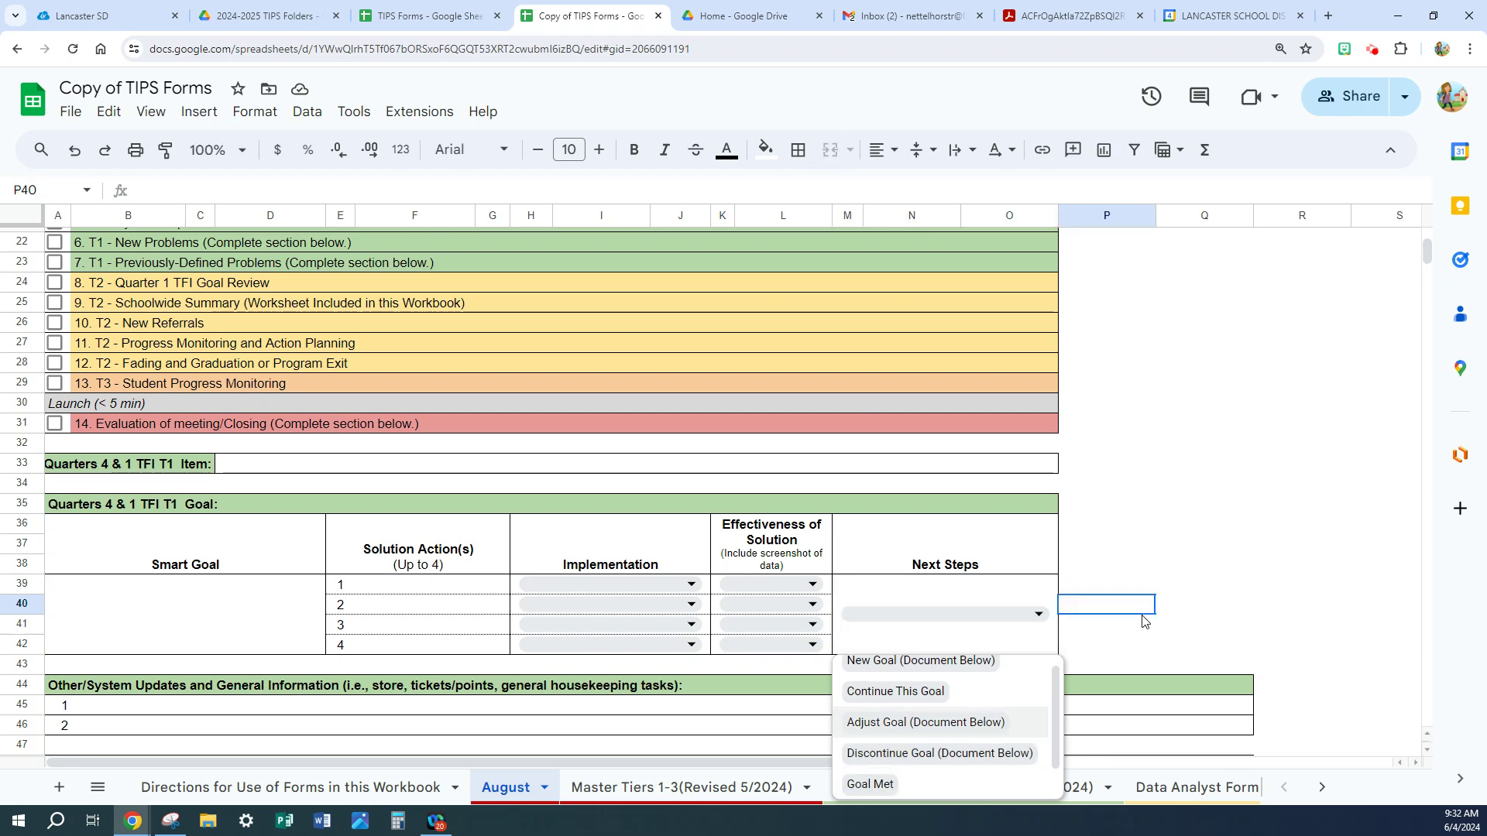
click(1090, 586)
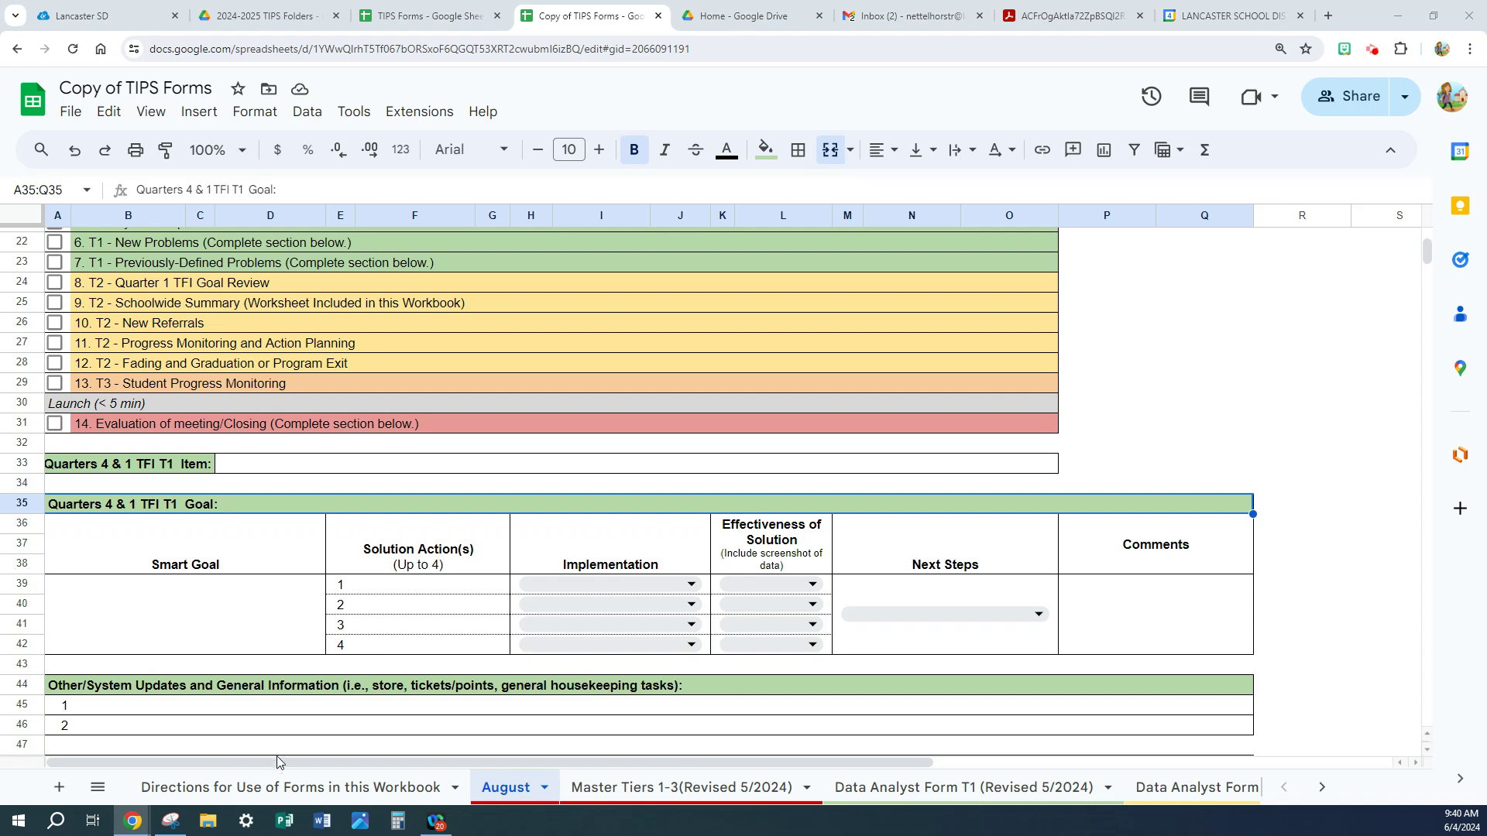
- Check the Comments column of the T1 goal table on Master Tiers 1-3 and return to the August sheet
click(644, 794)
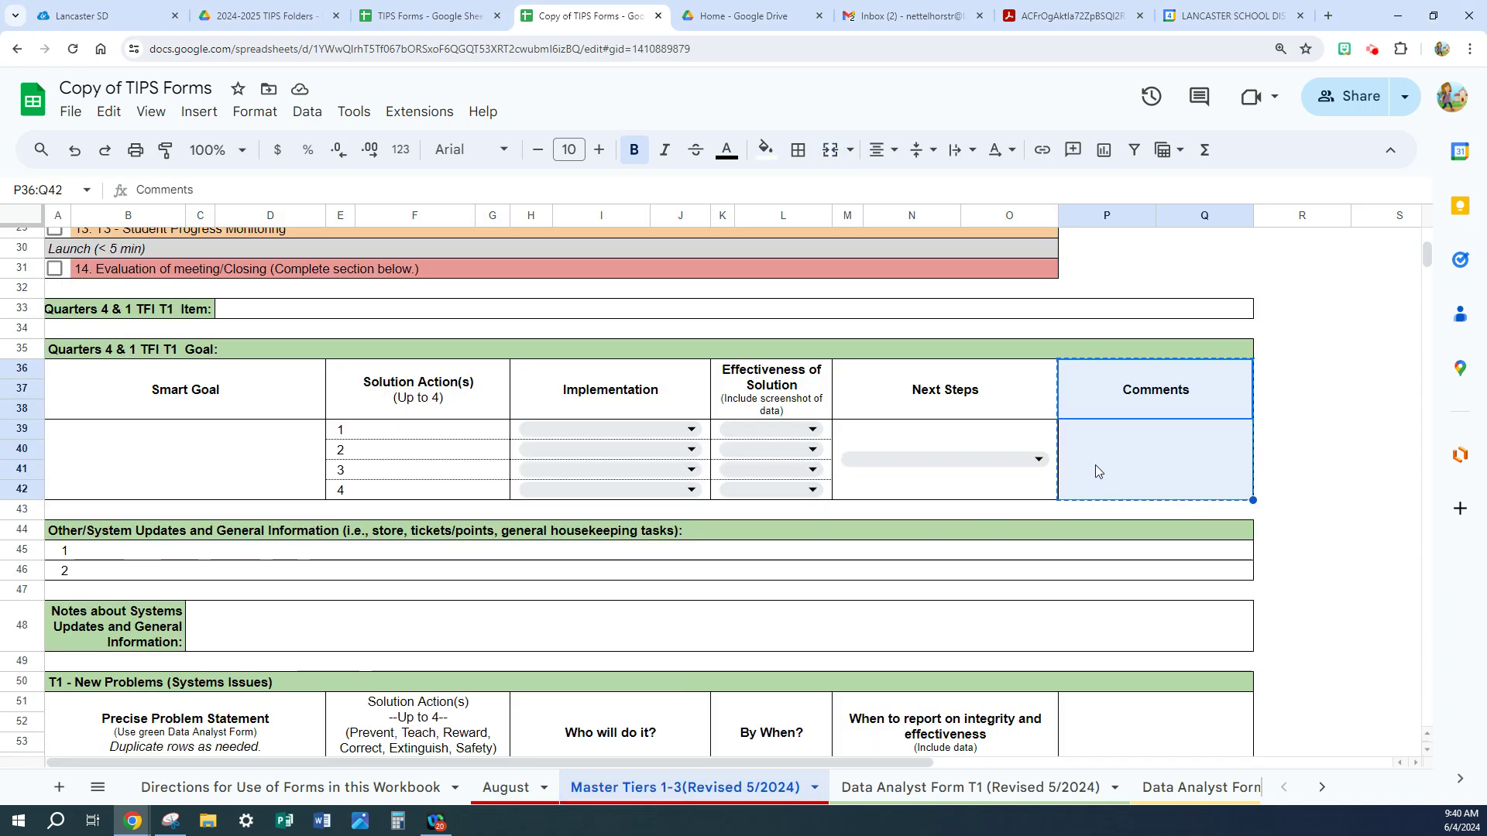
click(1315, 471)
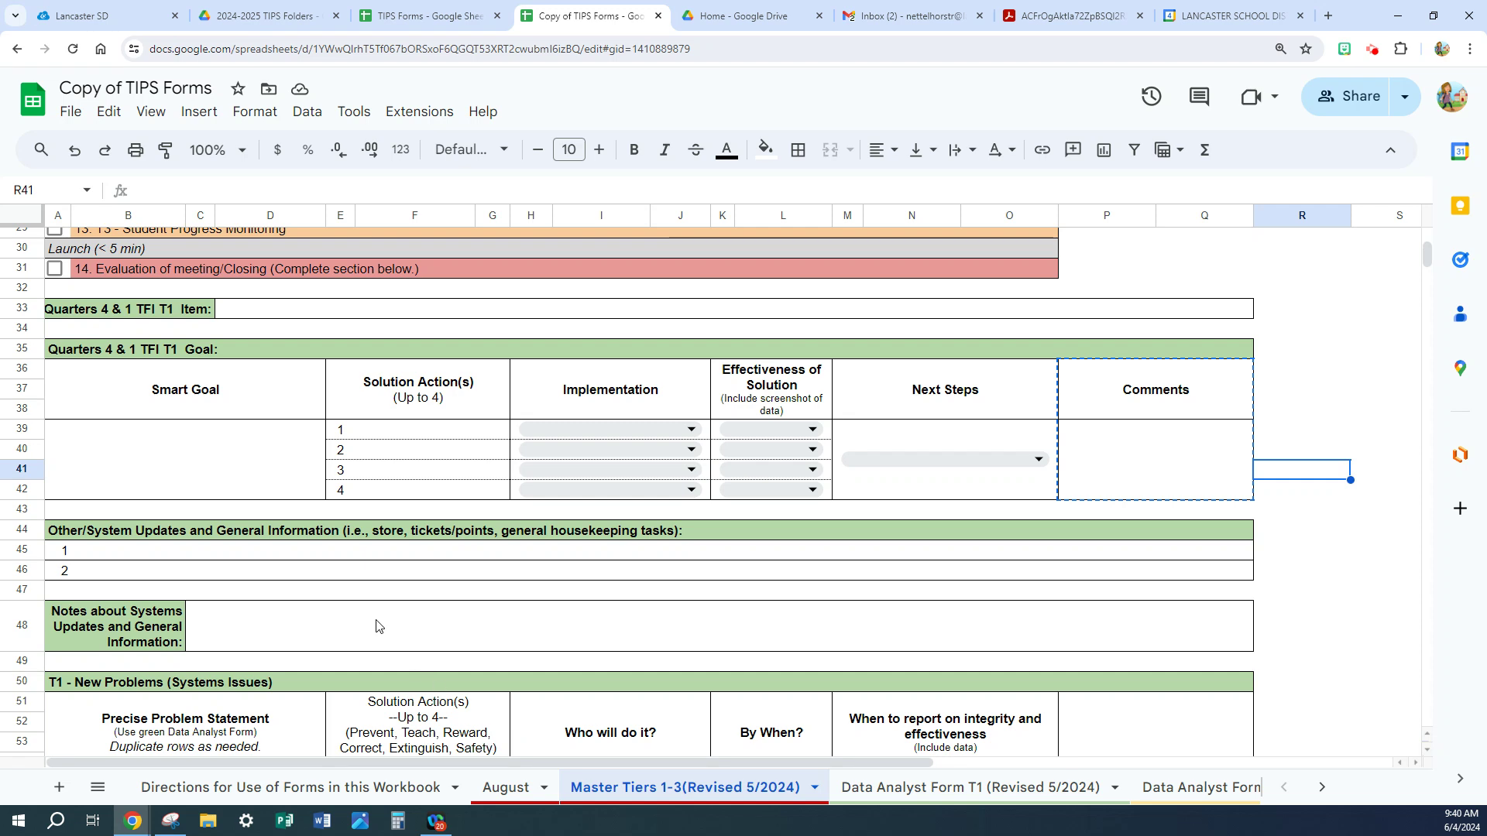
click(506, 789)
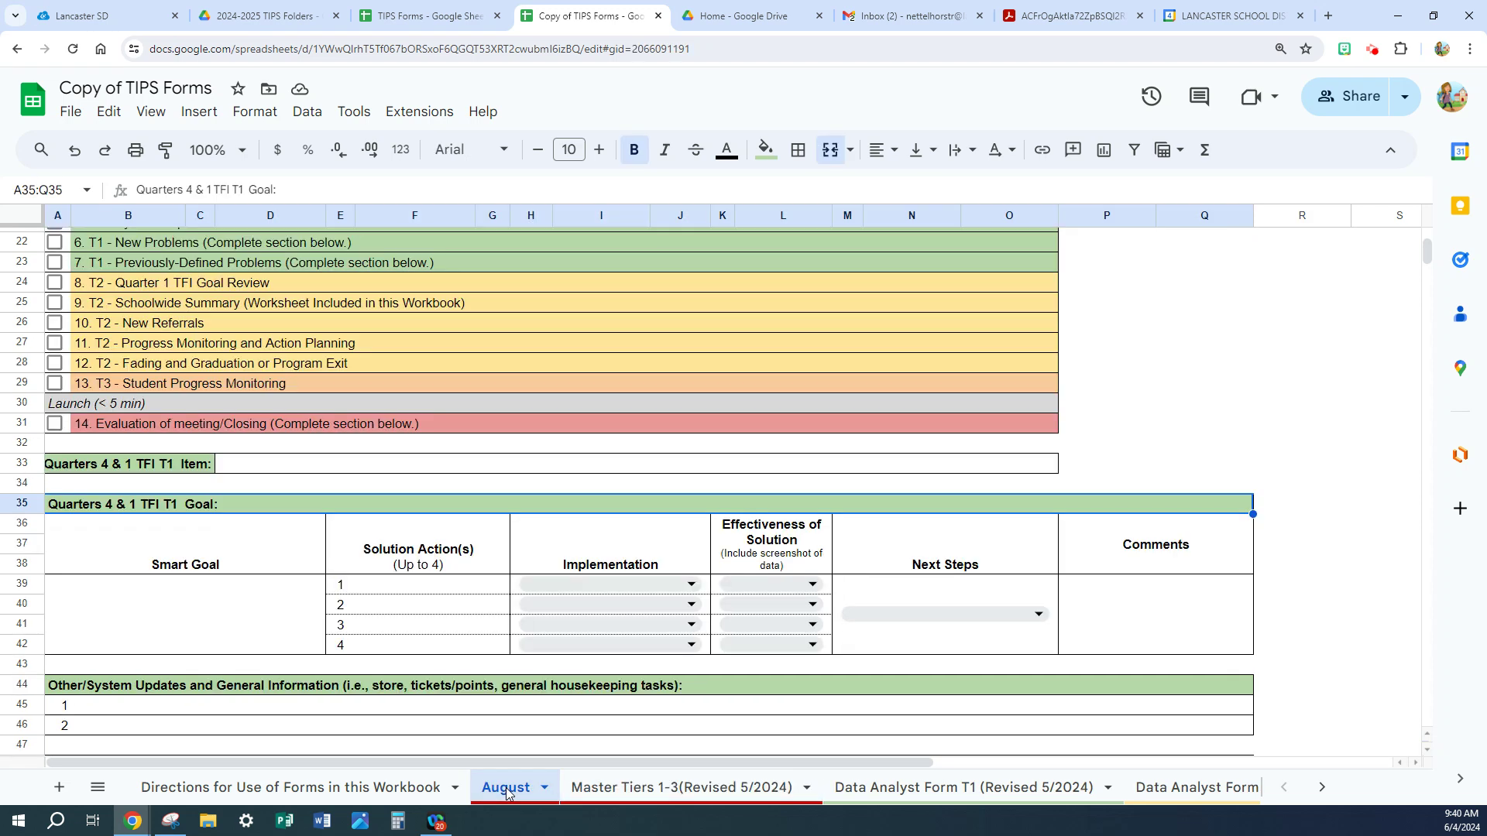
- Review the August sheet's sections through Agenda Items for Next Meeting and go back to the T1 systems updates area
scroll(359, 602, down, 1)
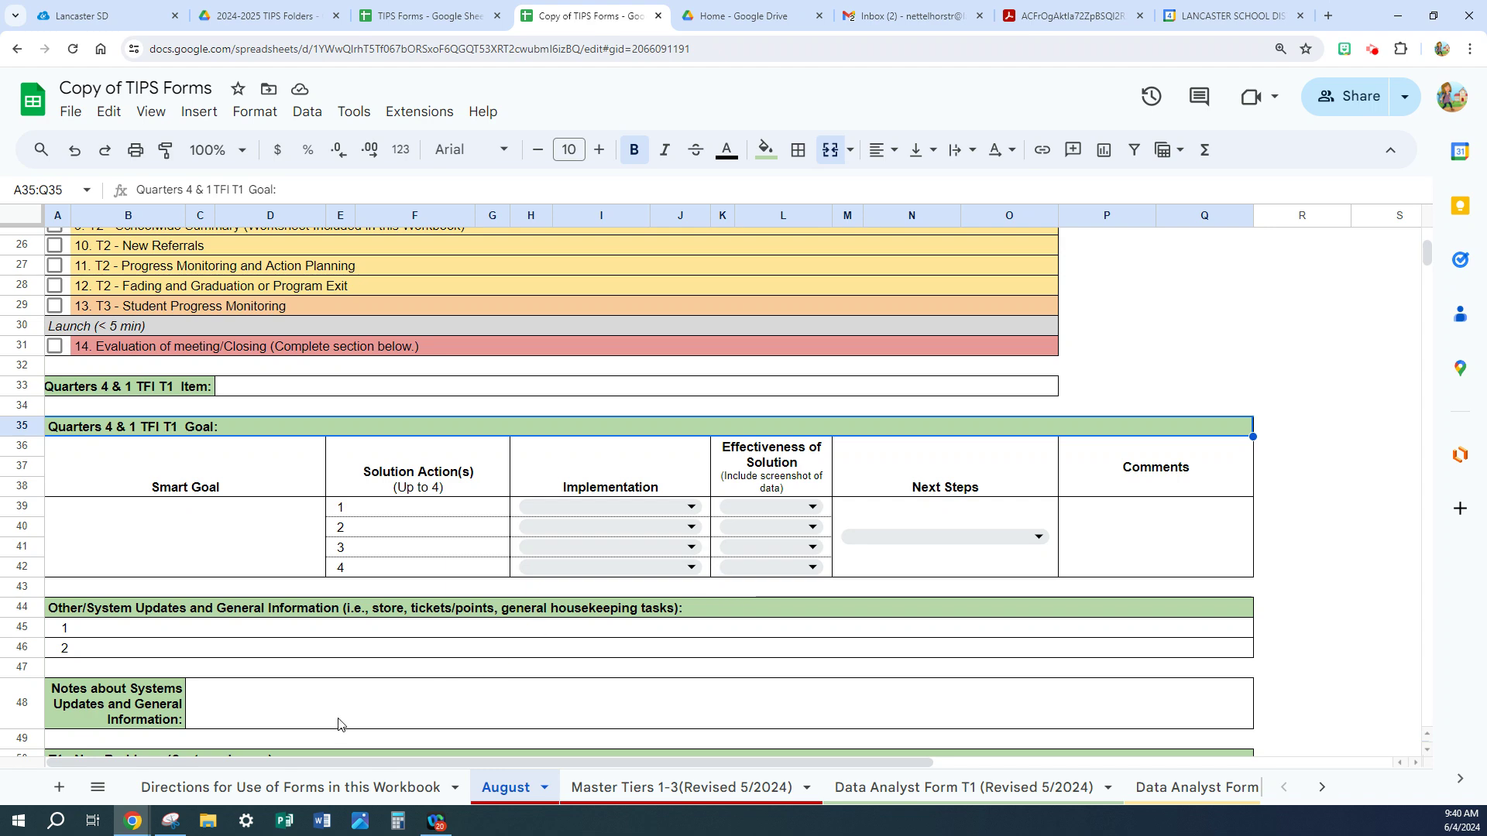
scroll(339, 724, down, 15)
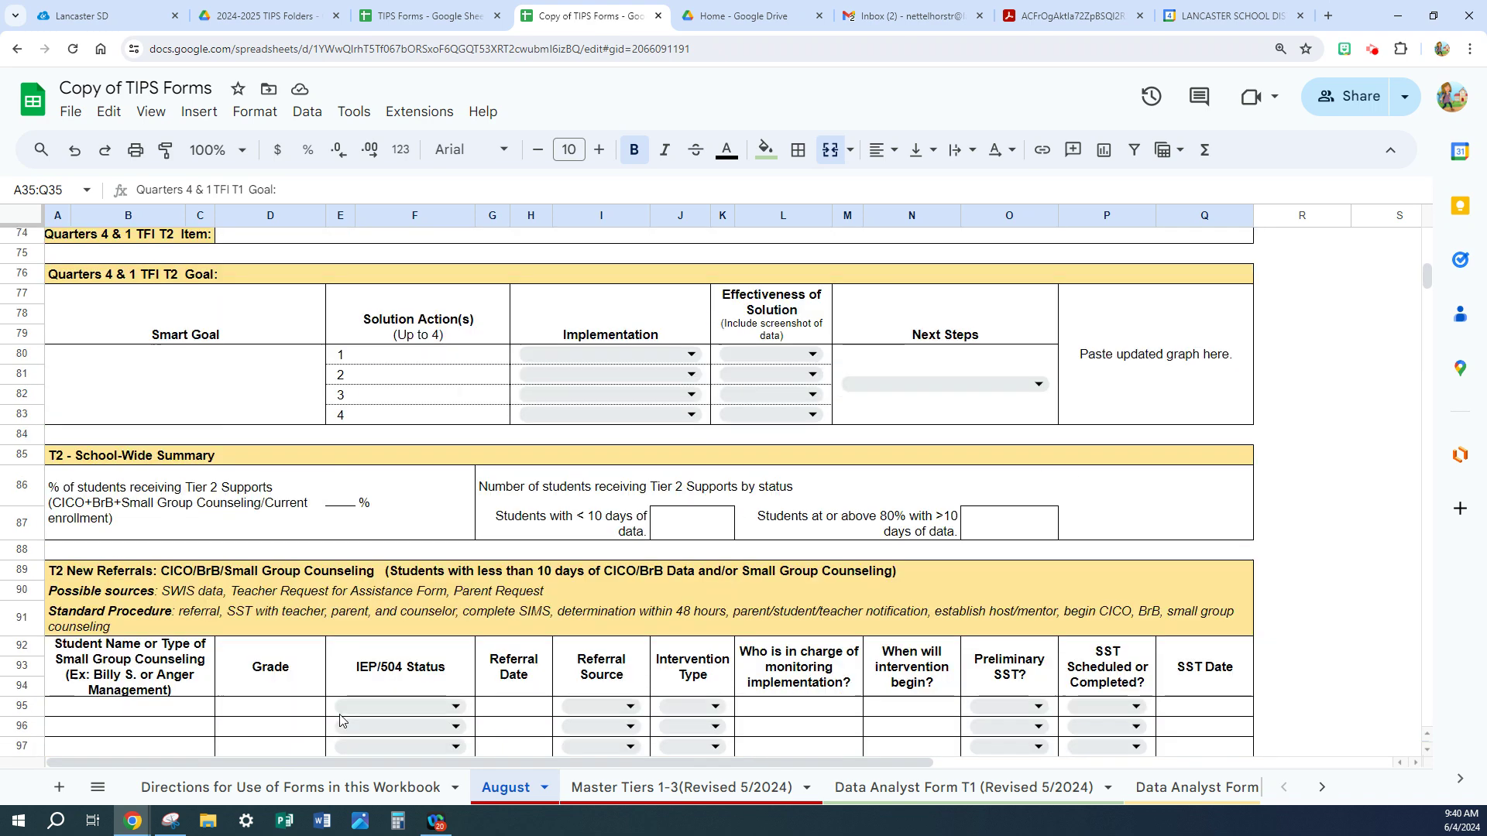
scroll(340, 720, down, 15)
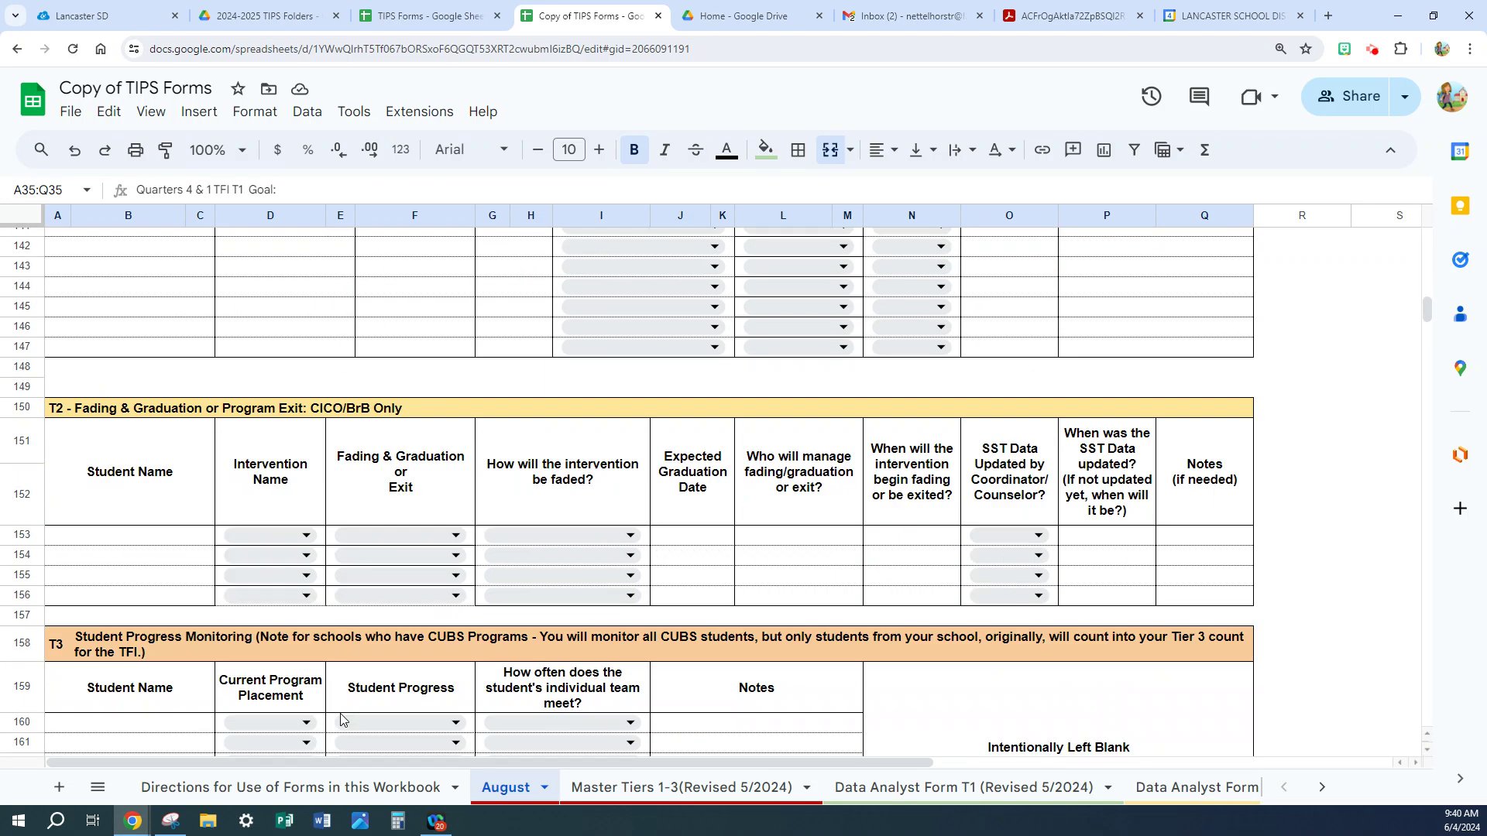
scroll(341, 721, down, 5)
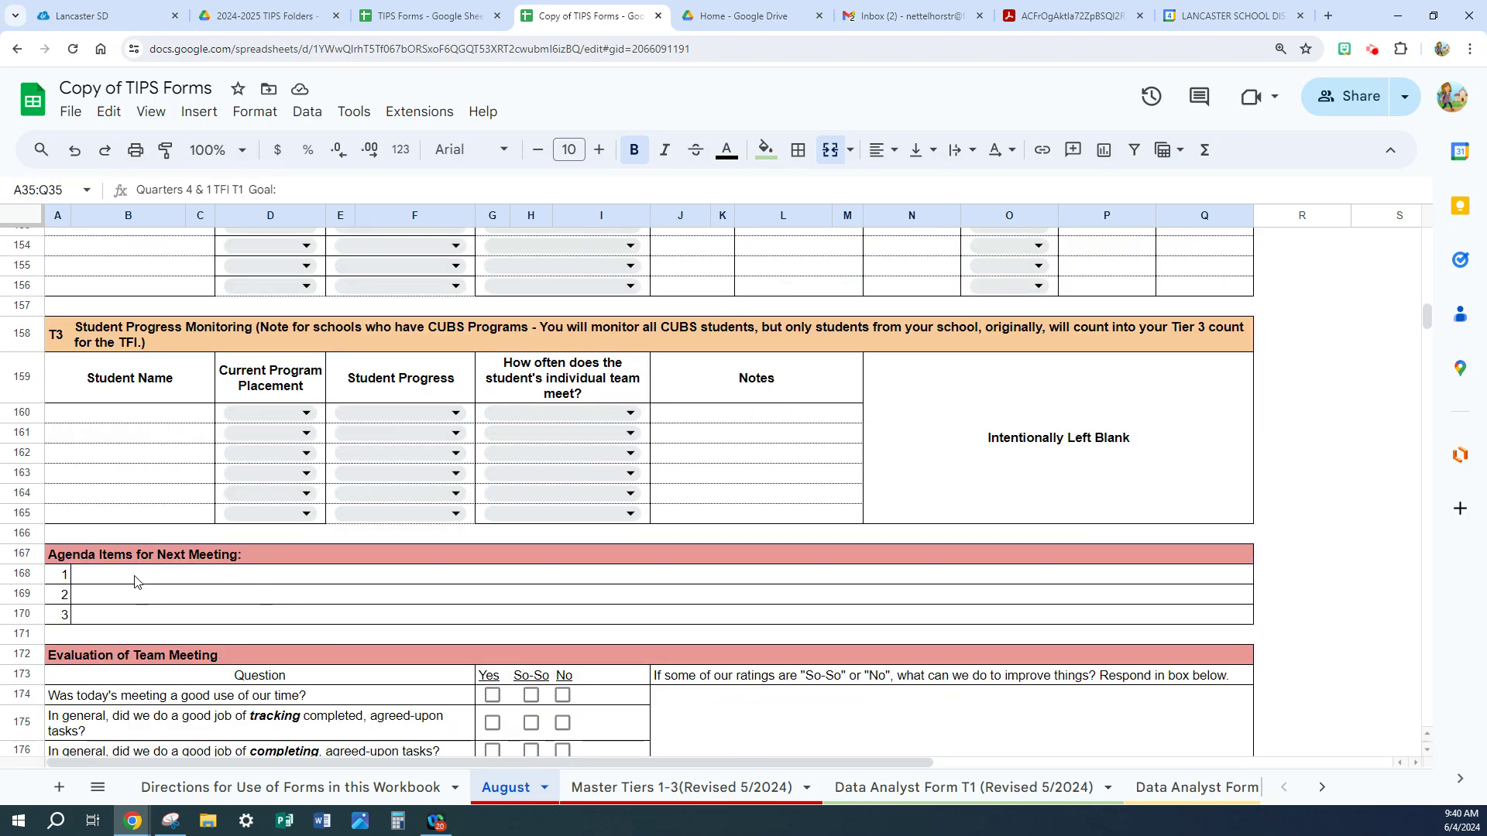
click(134, 580)
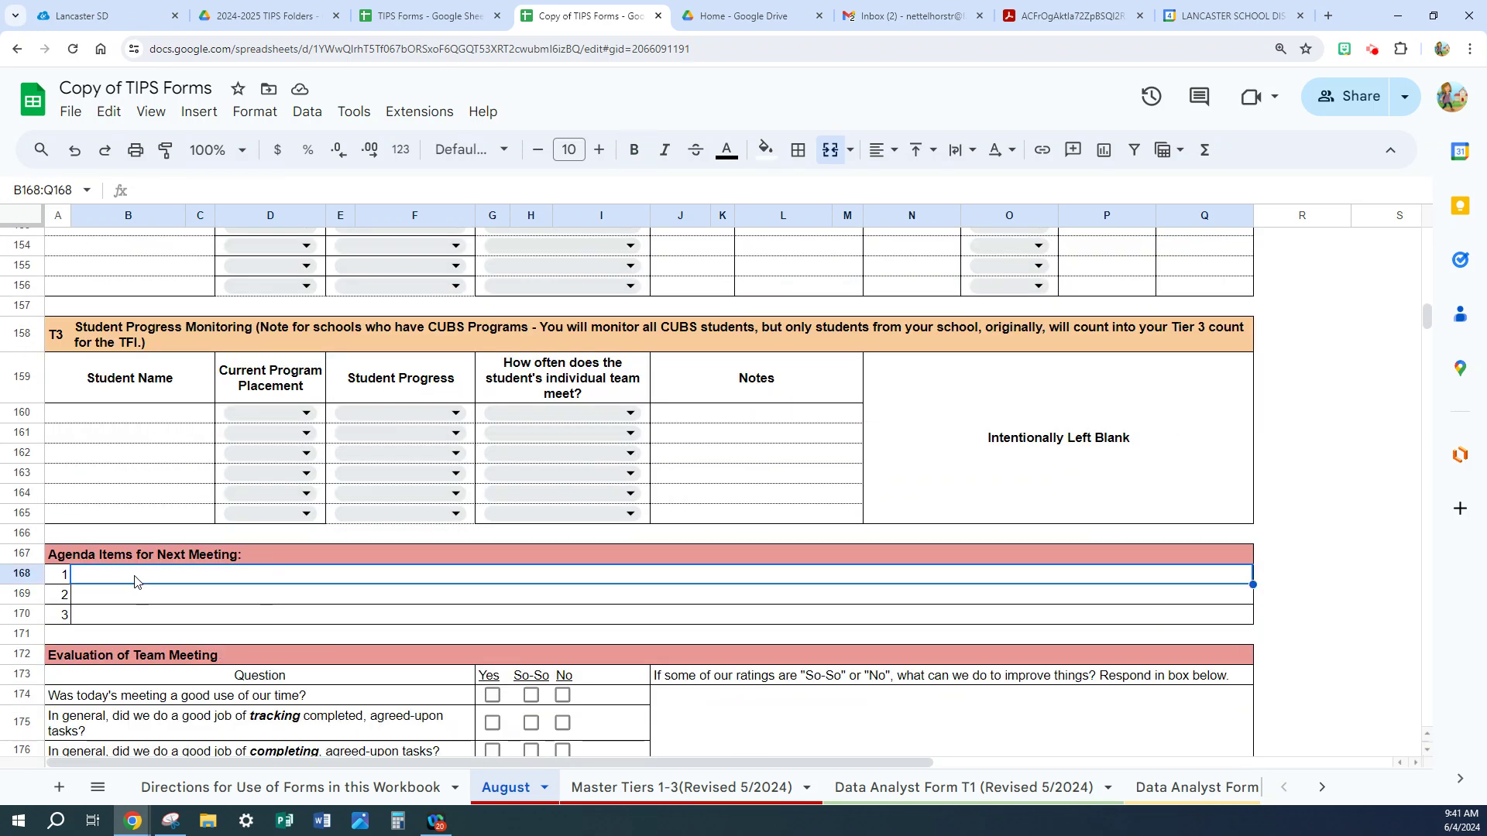
scroll(134, 580, up, 20)
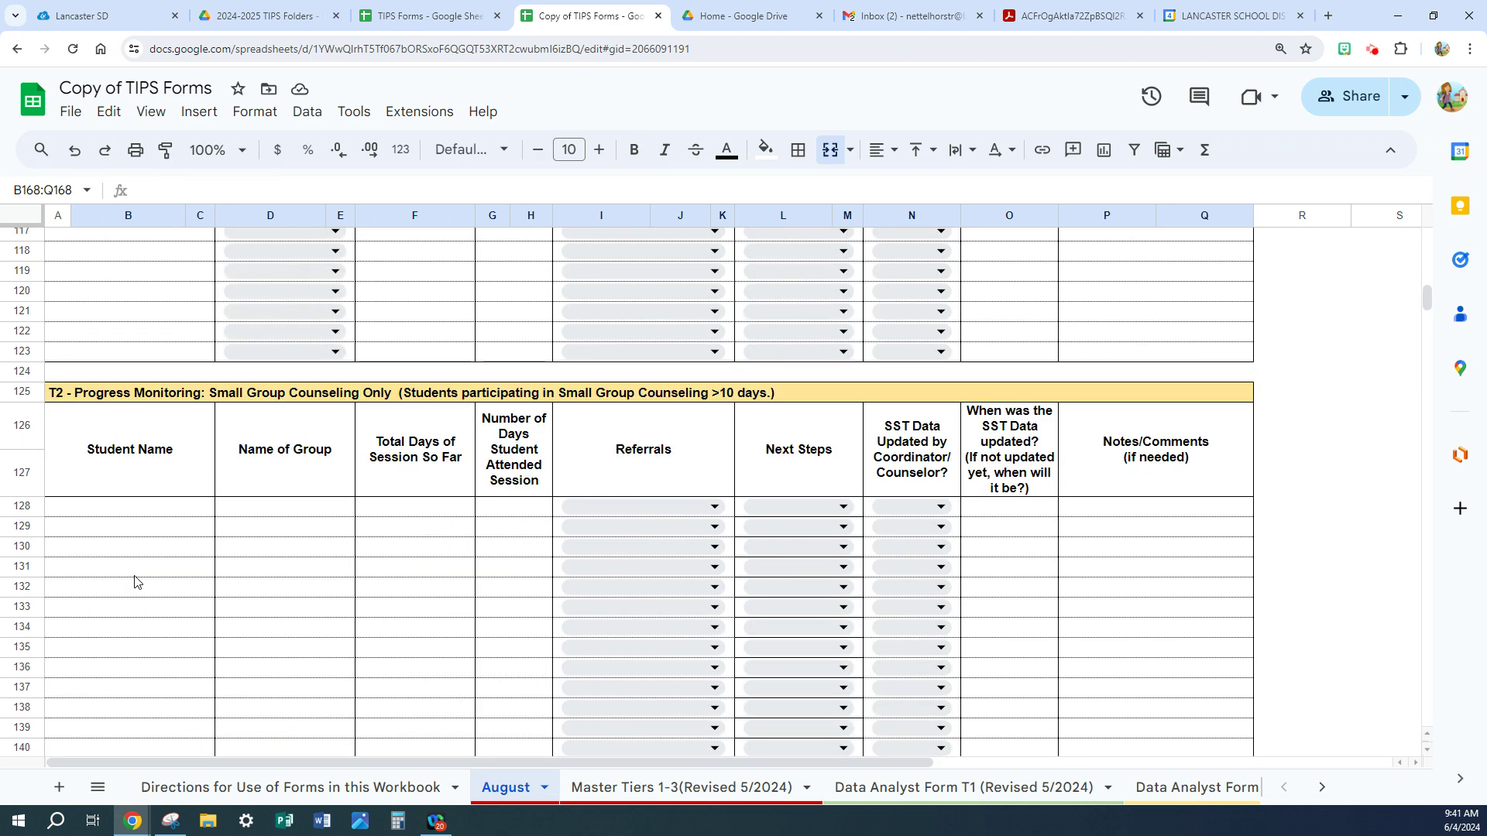
scroll(136, 581, up, 5)
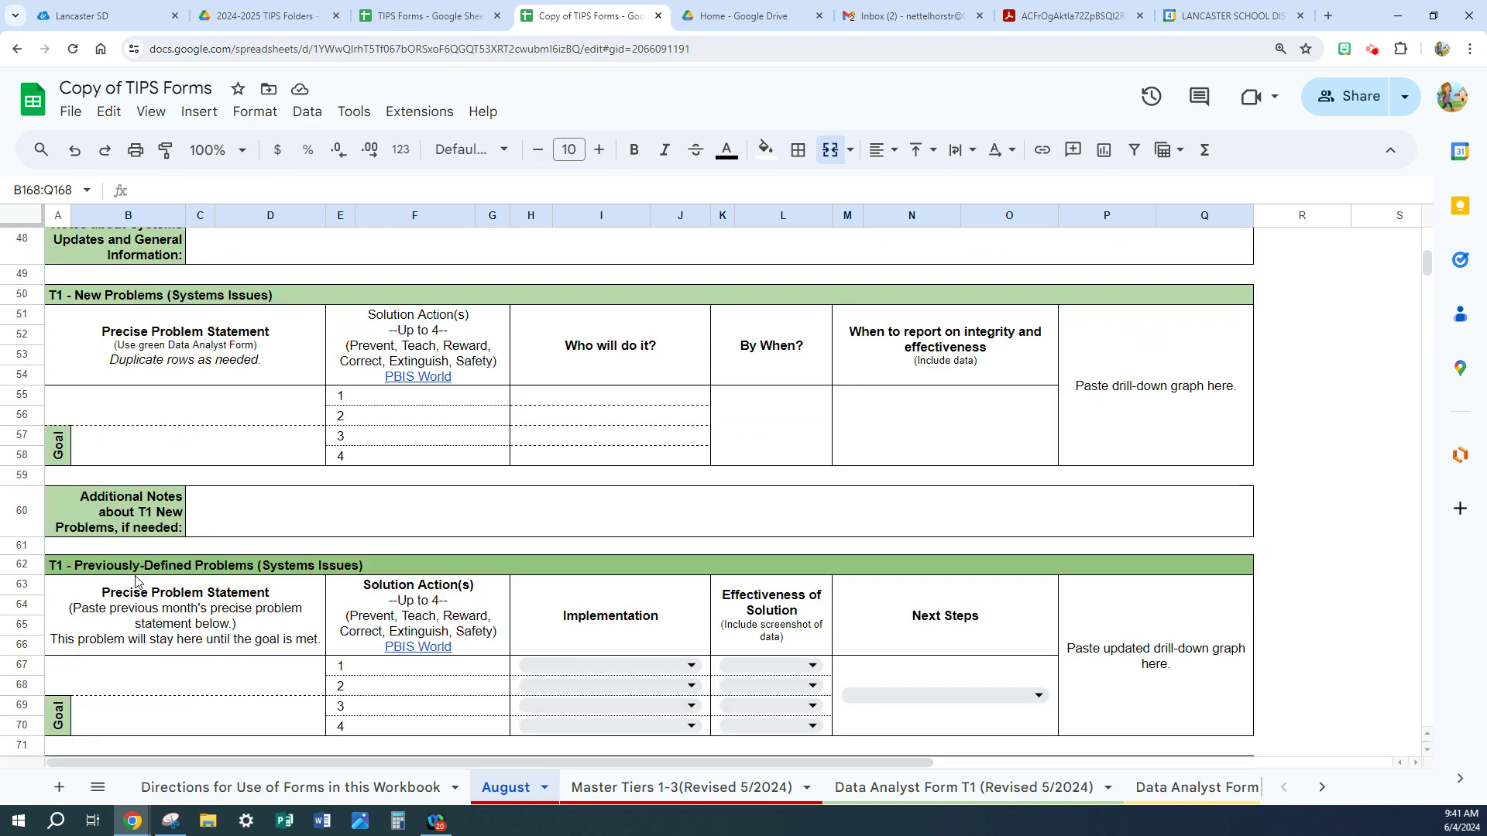
scroll(135, 581, up, 5)
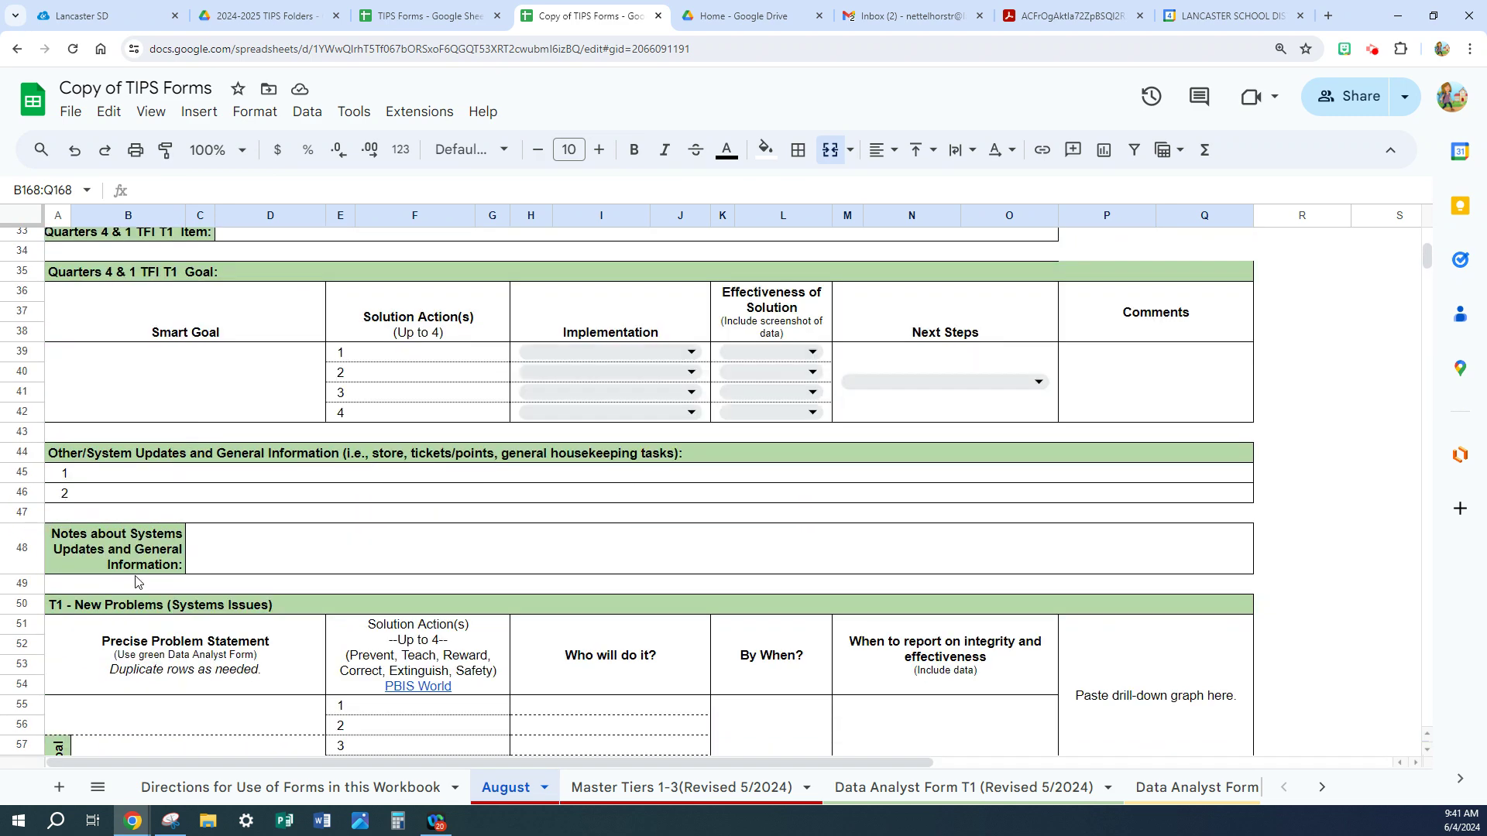
- In row 1 of Other/System Updates, enter "Store Schedule -" and that the named team member will create a schedule to be approved at the next meeting
click(155, 480)
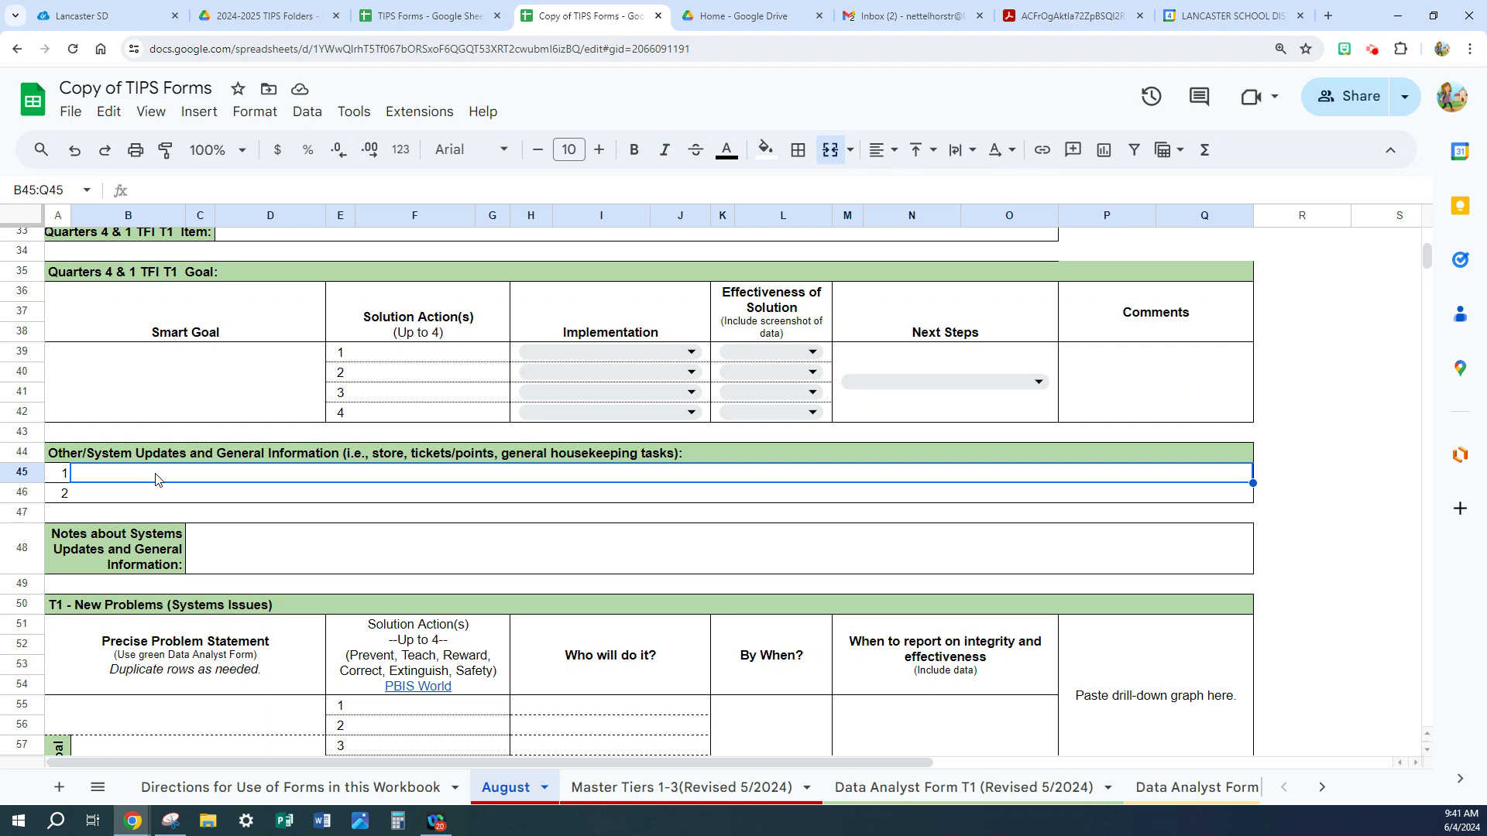
scroll(629, 438, up, 7)
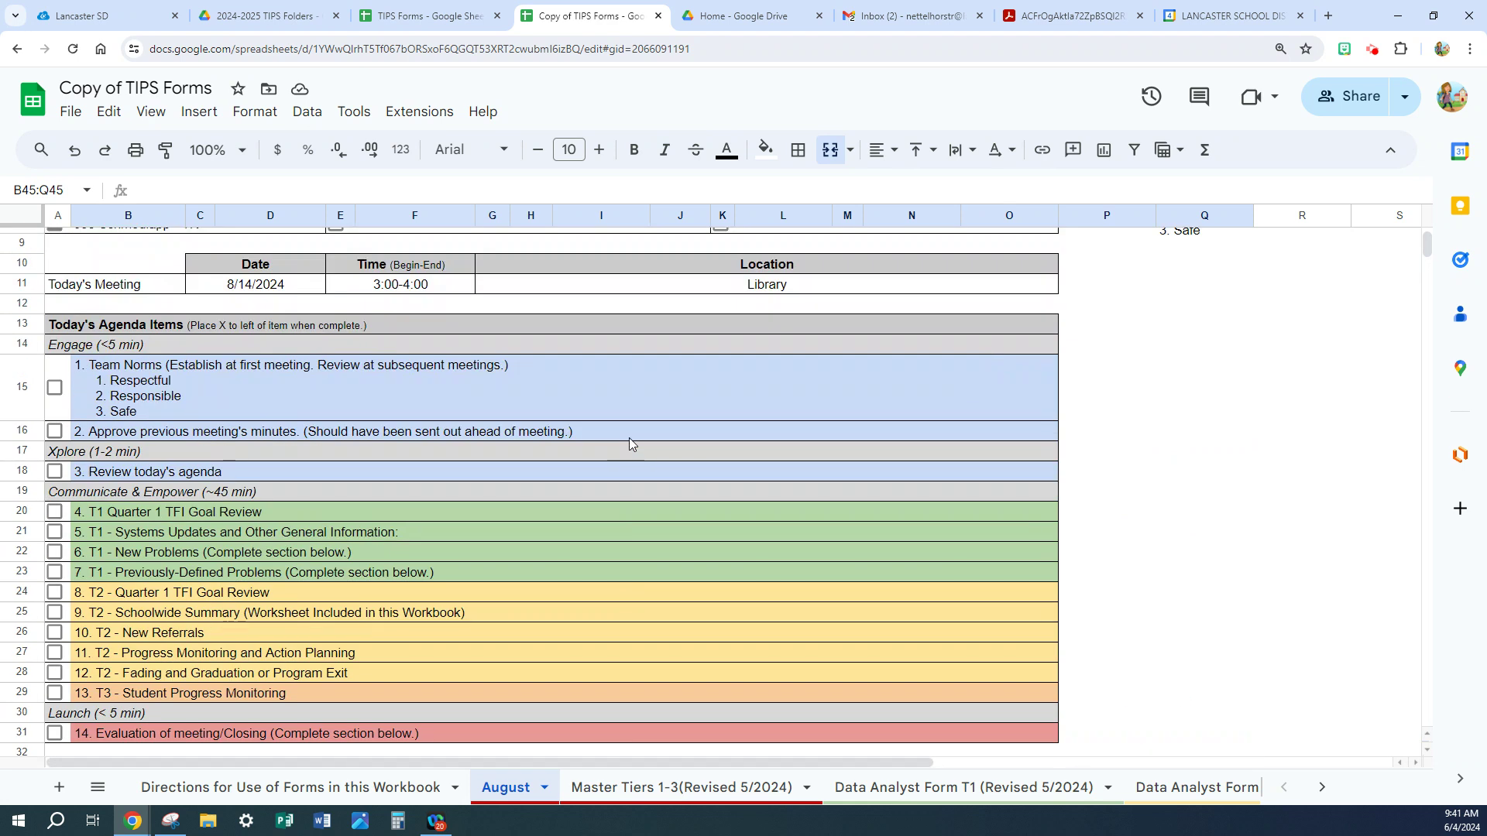
scroll(629, 438, up, 3)
scroll(629, 438, down, 8)
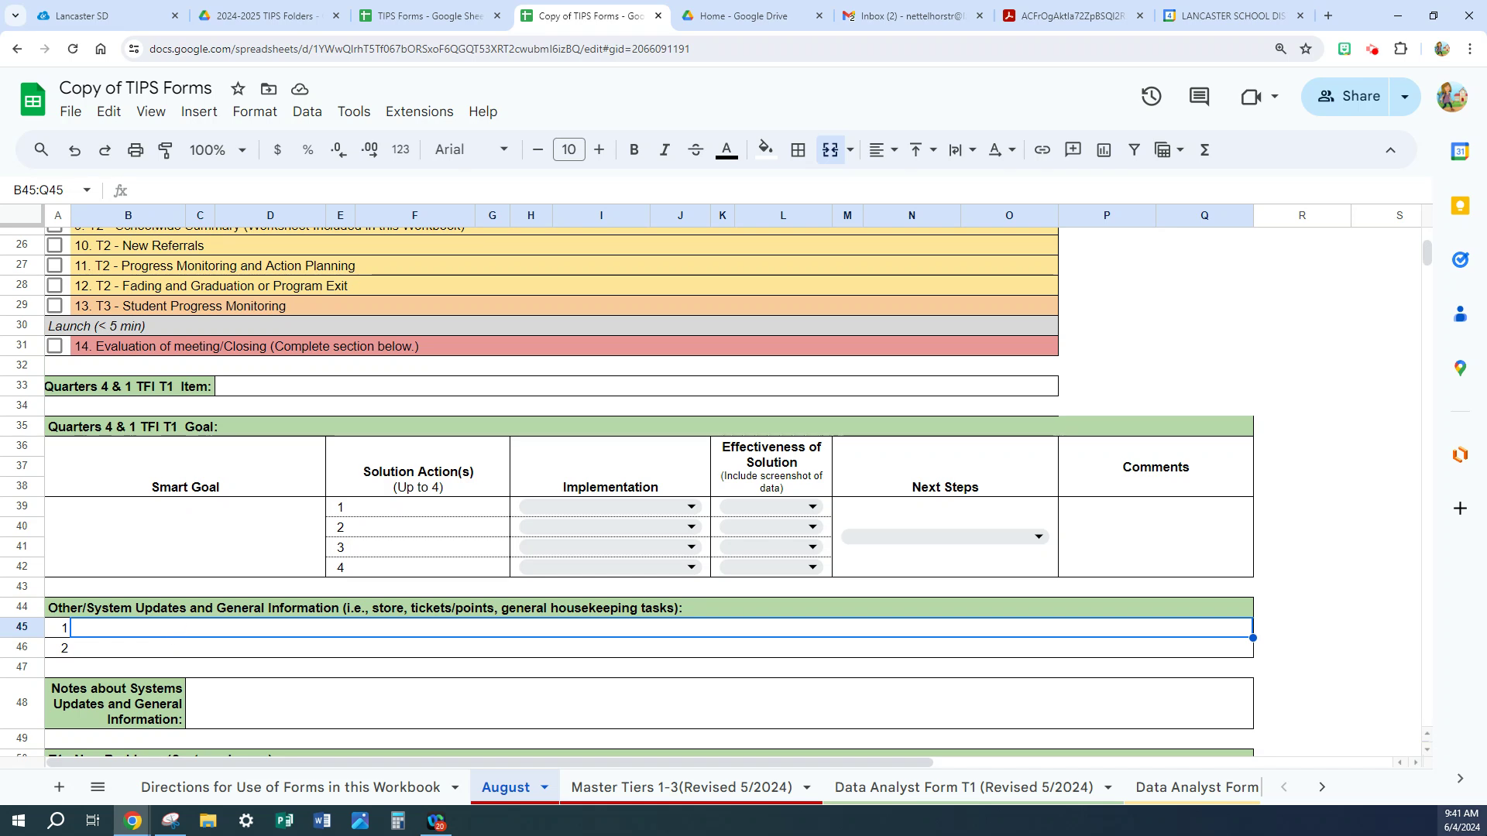
text(Stor)
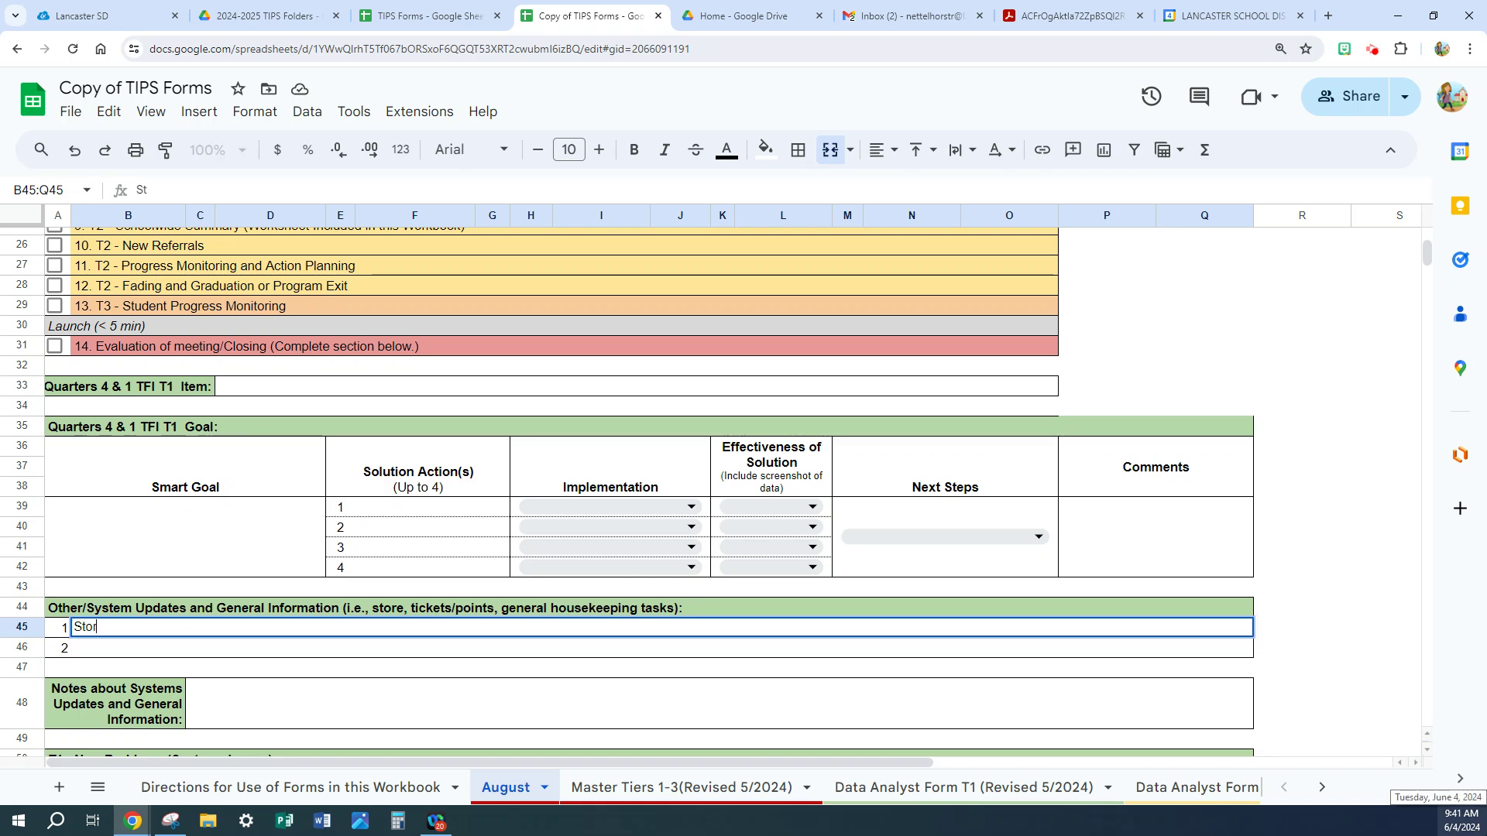
text(e Schedule - )
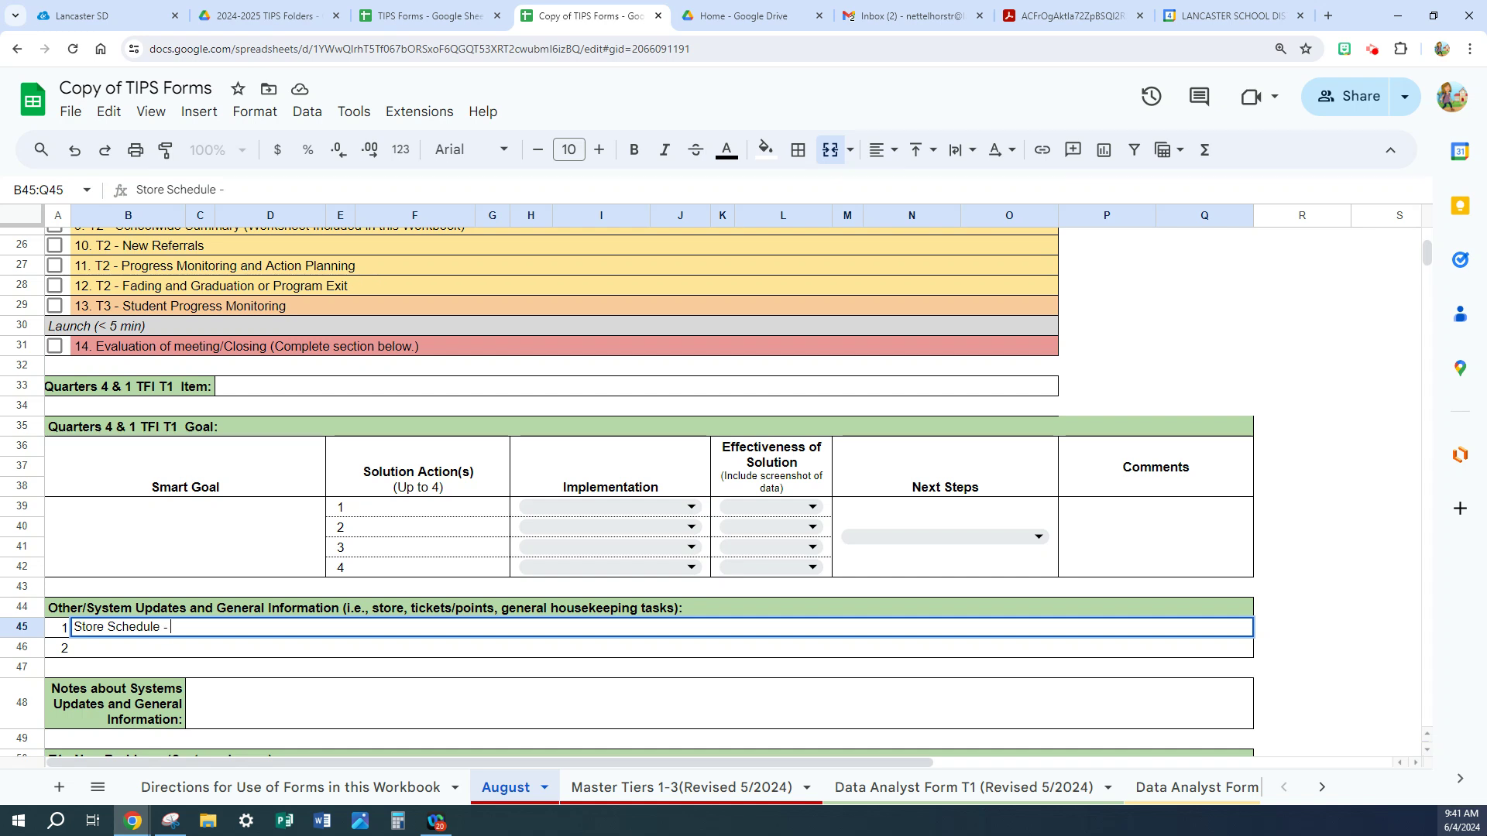
text(Fred will create a schedule)
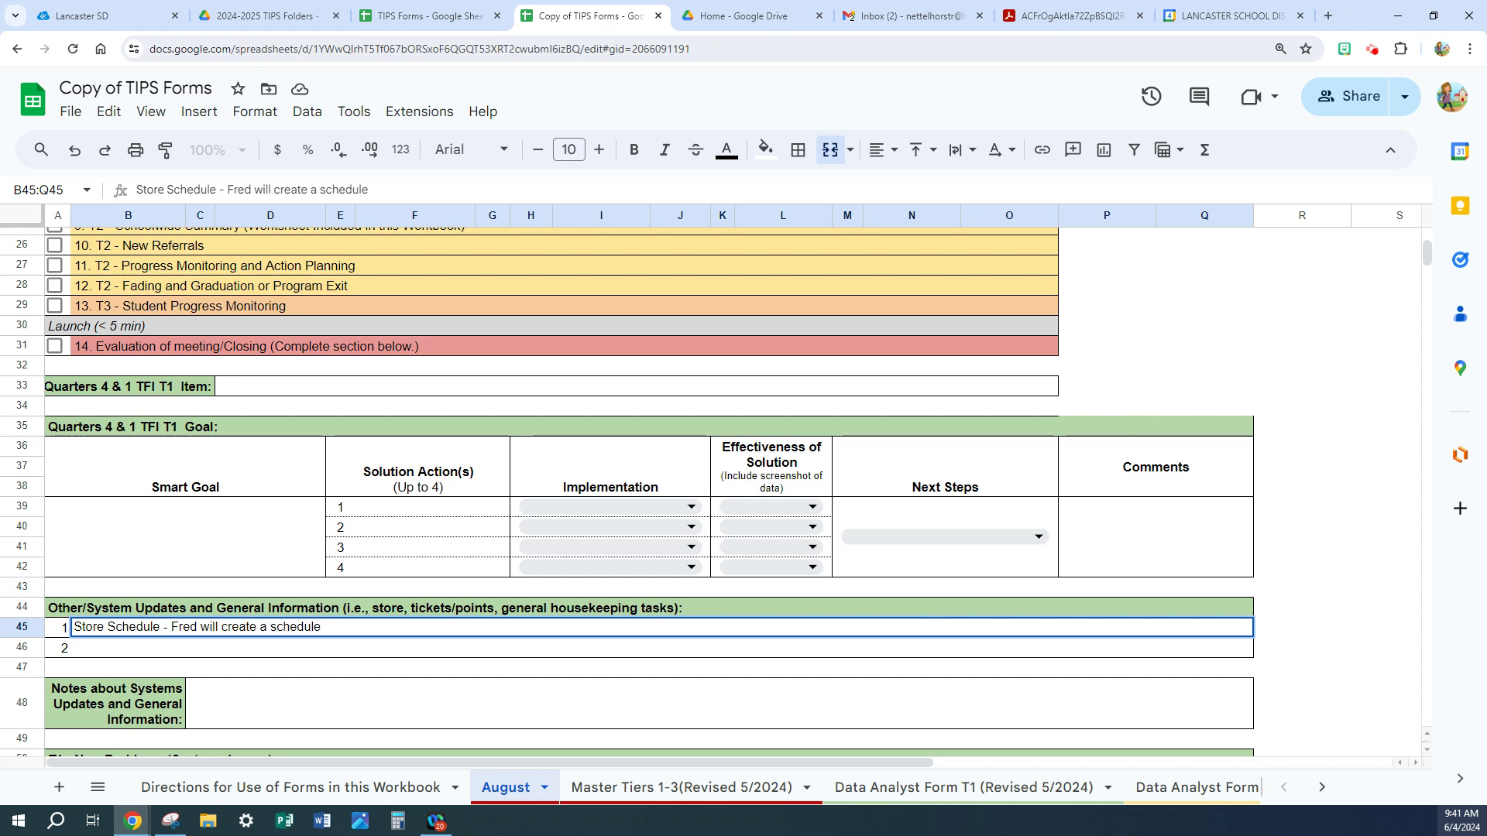
text( to be apprvo)
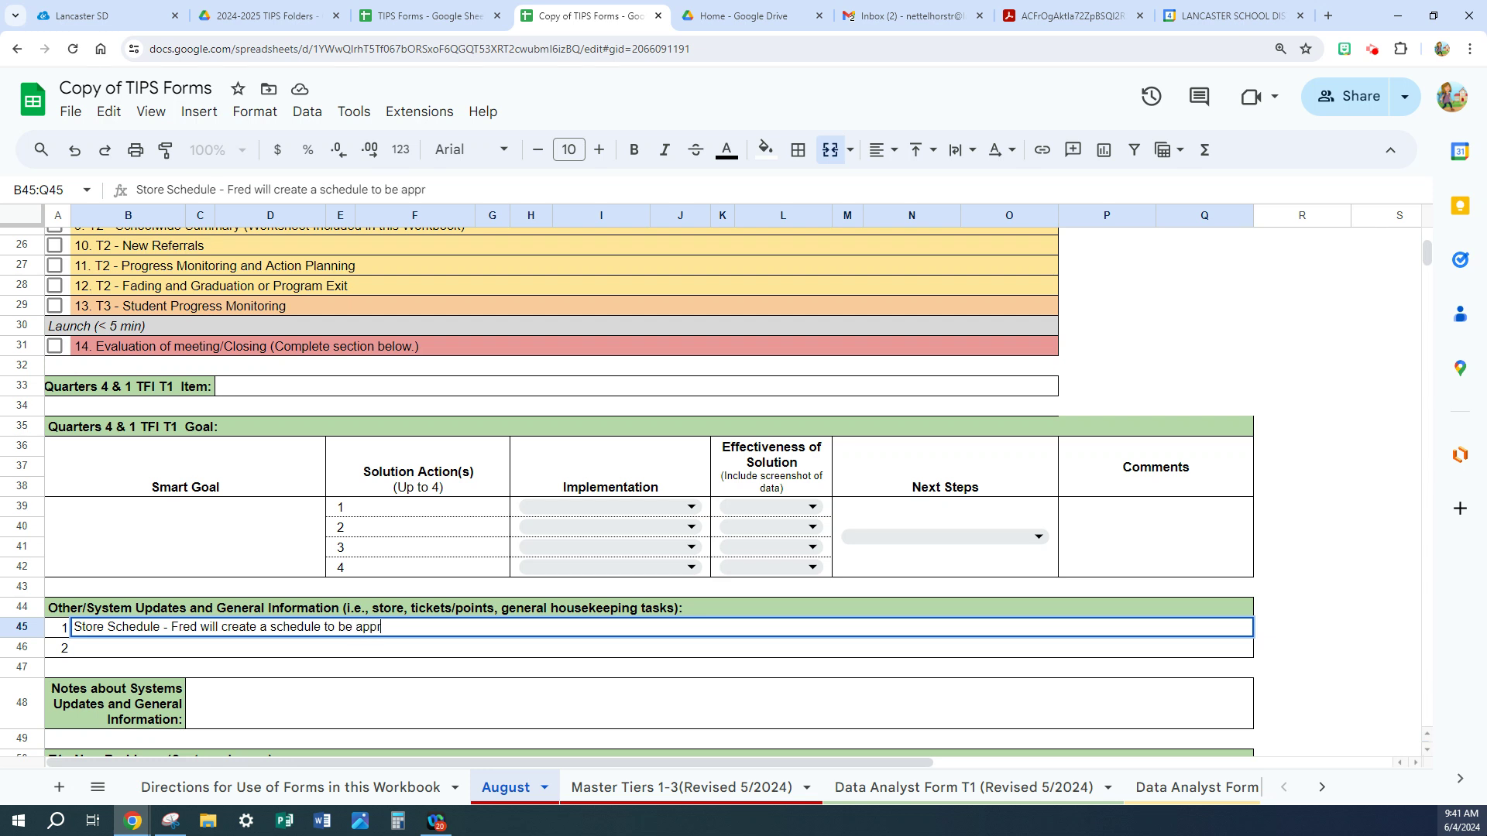
key(BackSpace)
key(BackSpace)
text(oved at the next mee)
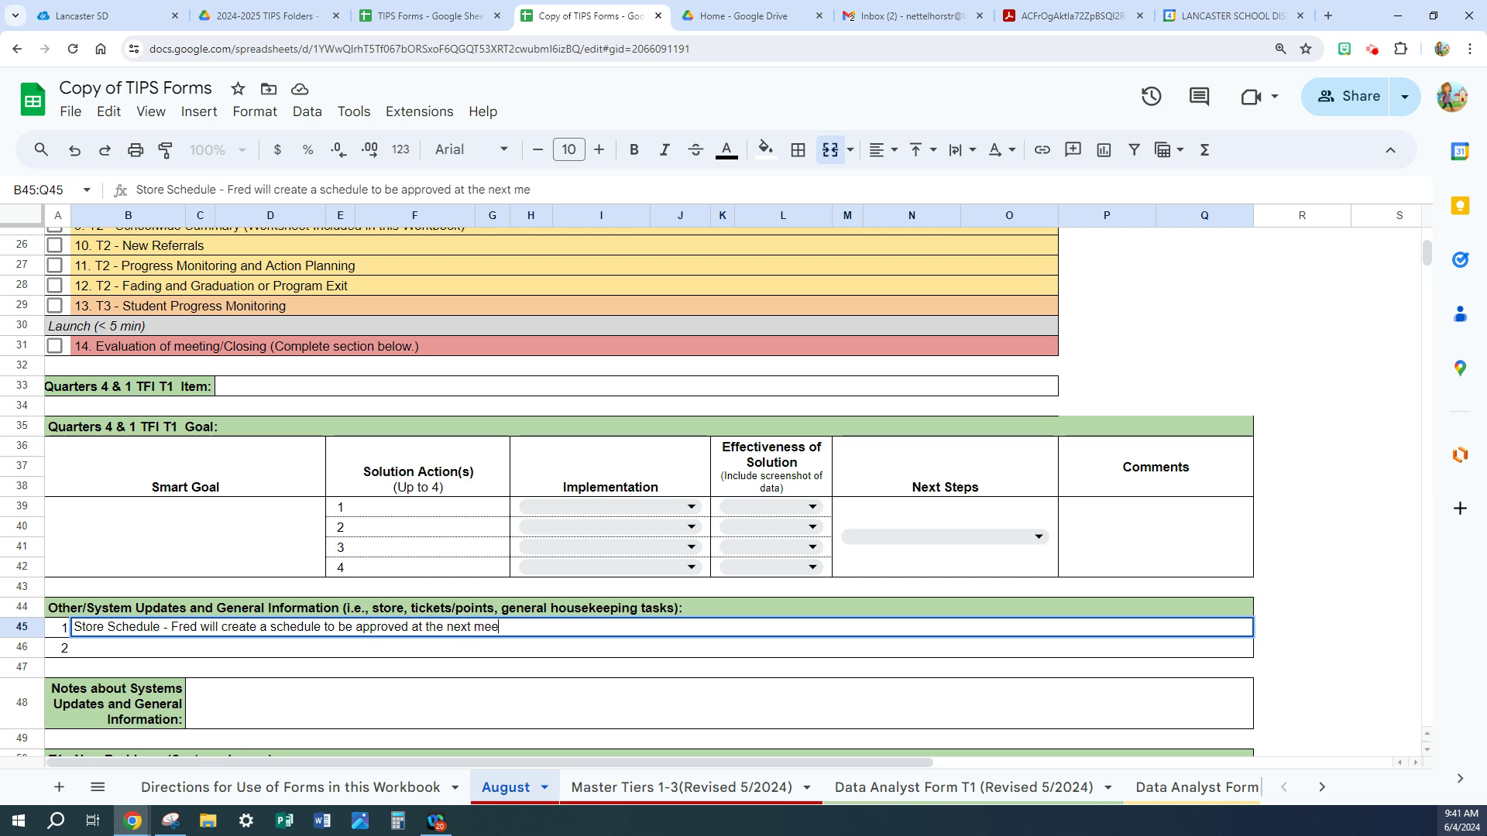
- Finish the store schedule update with the sentence "The schedule will be published for the staff immediately following."
text(ting. The schdu)
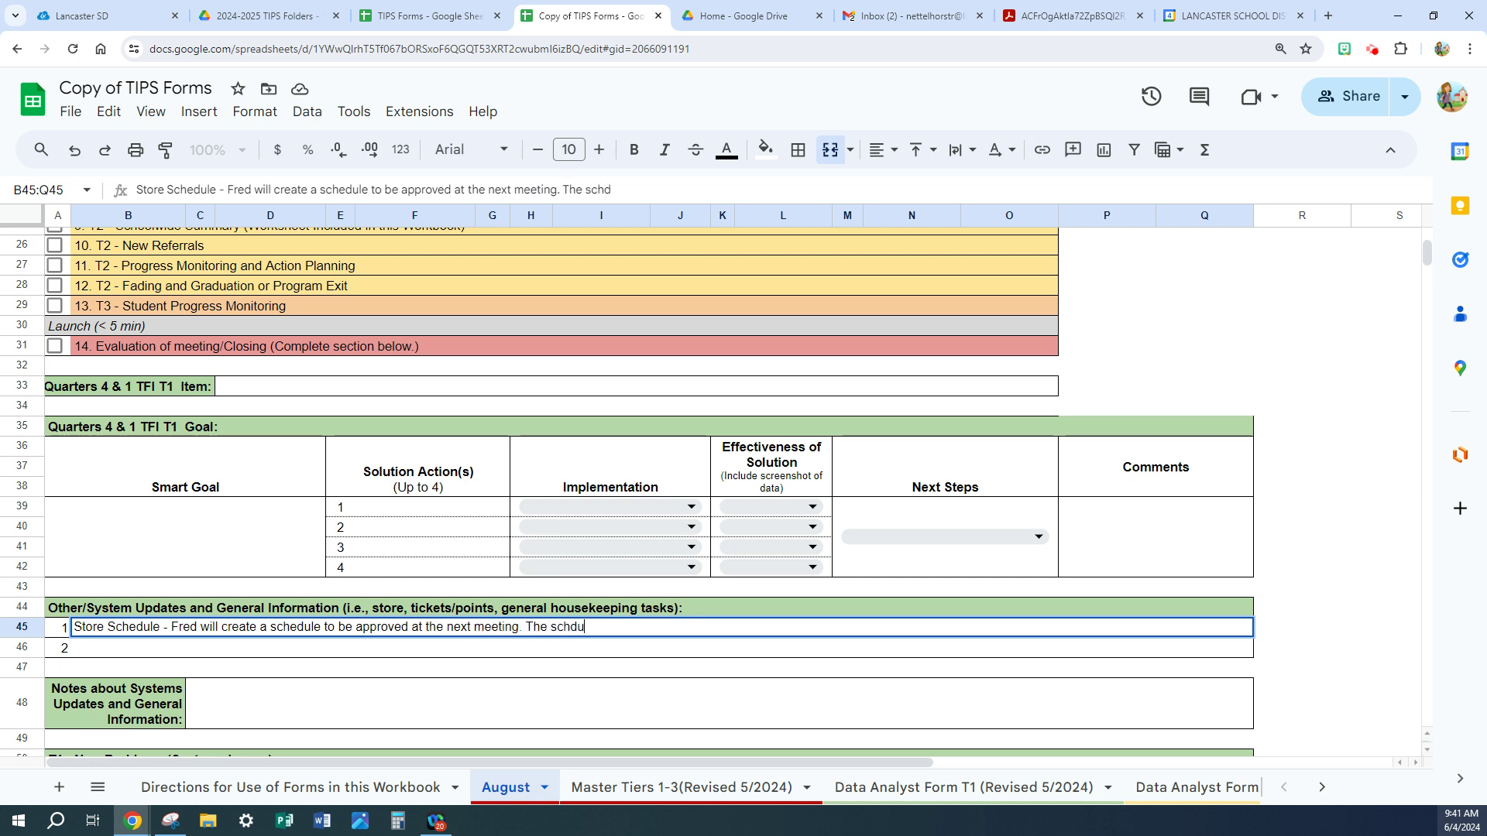
key(BackSpace)
key(BackSpace)
text(edule )
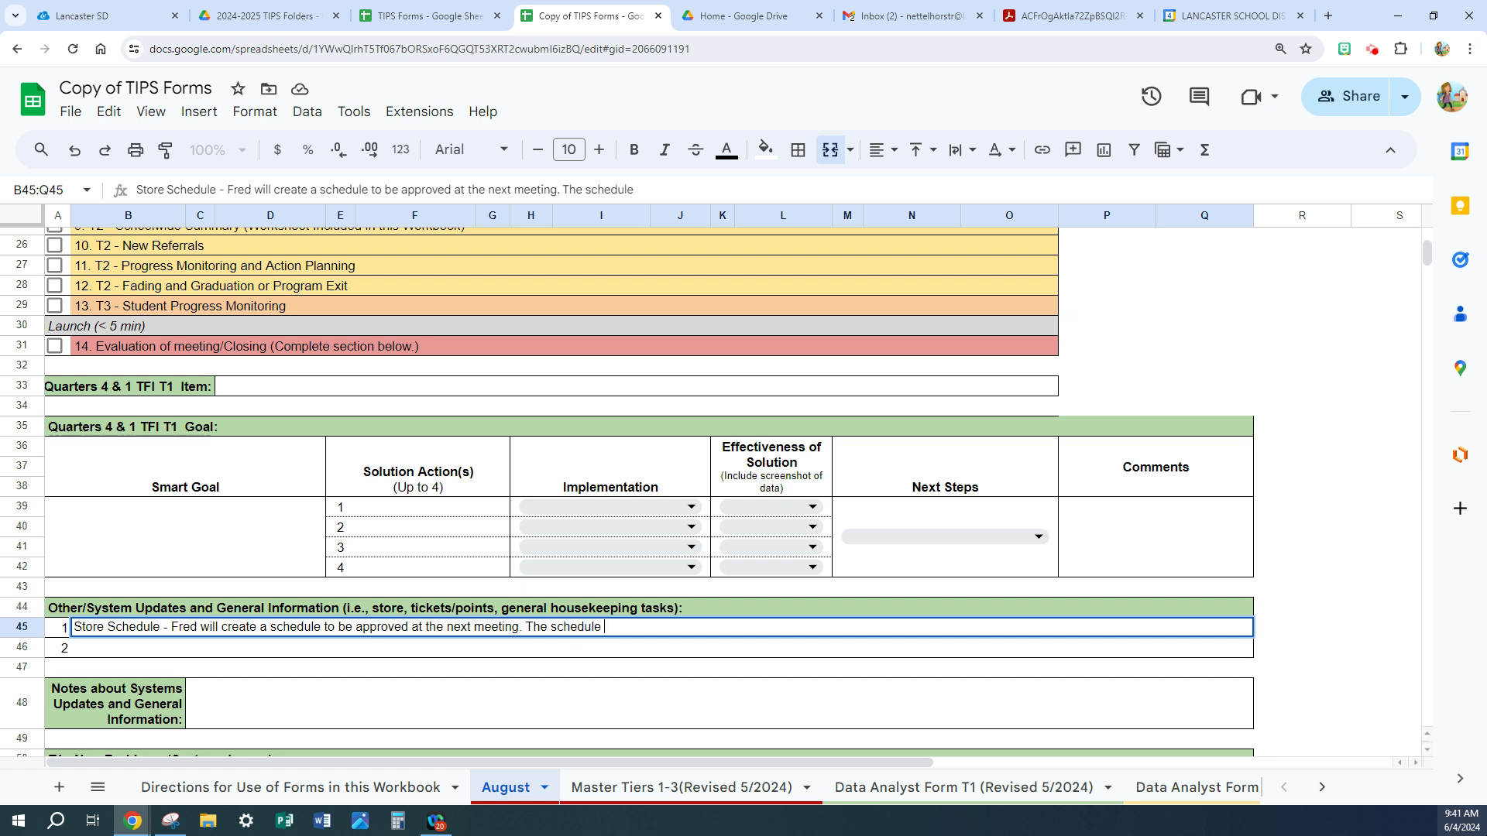
text(will be published)
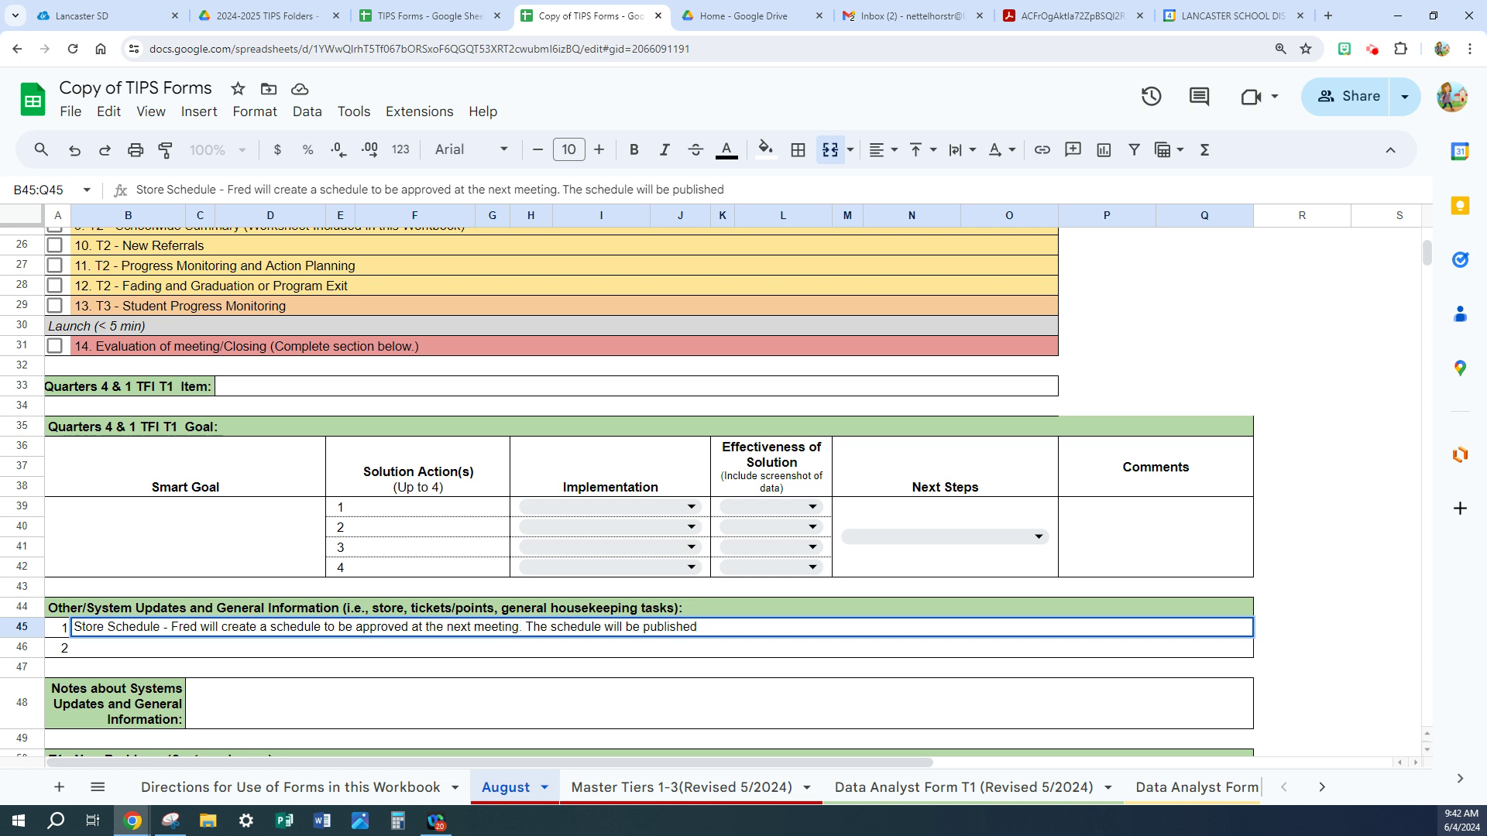
text( for the staff immediat)
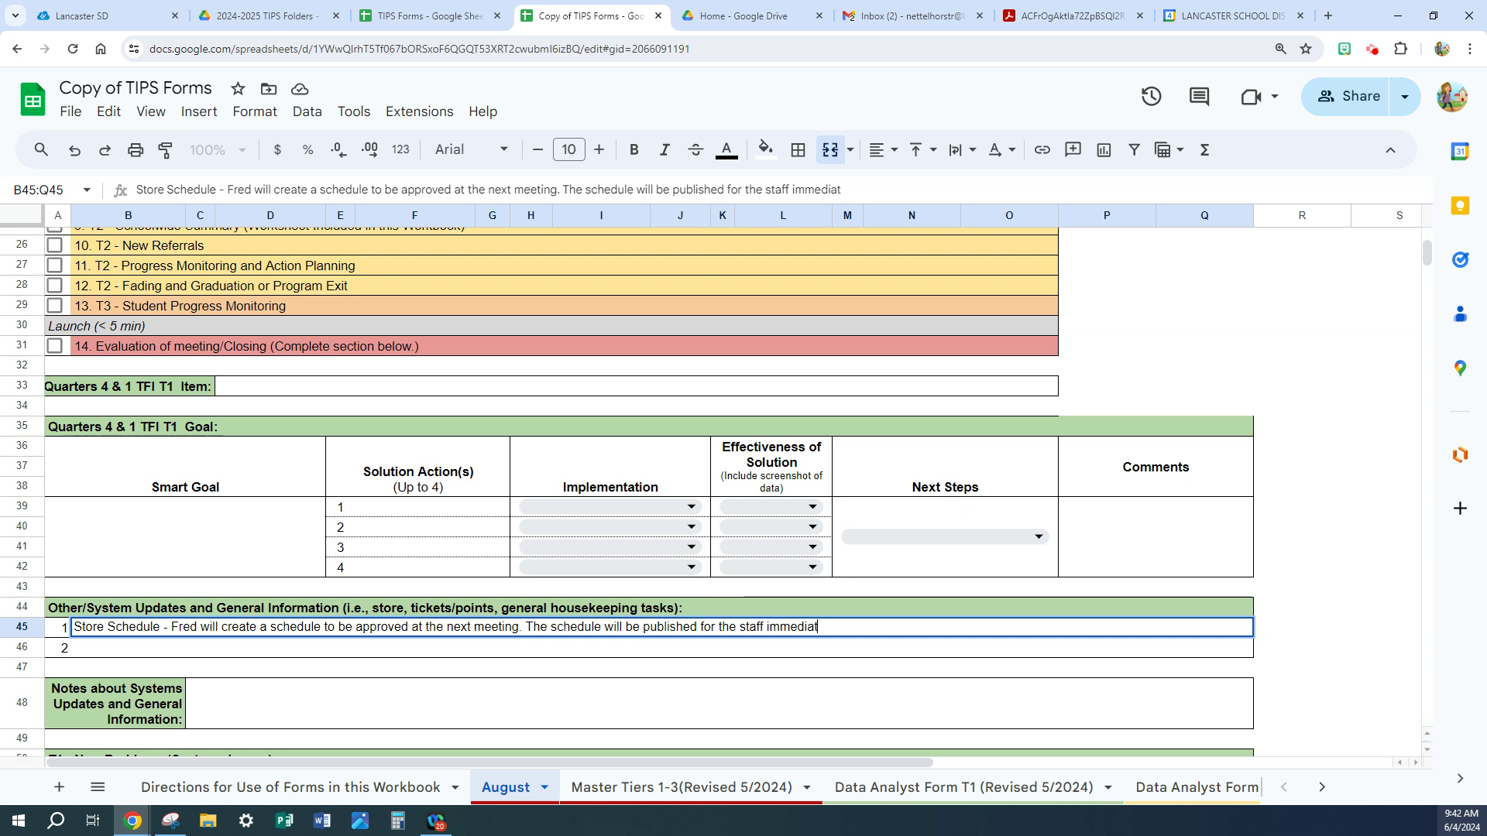
text(ely following.)
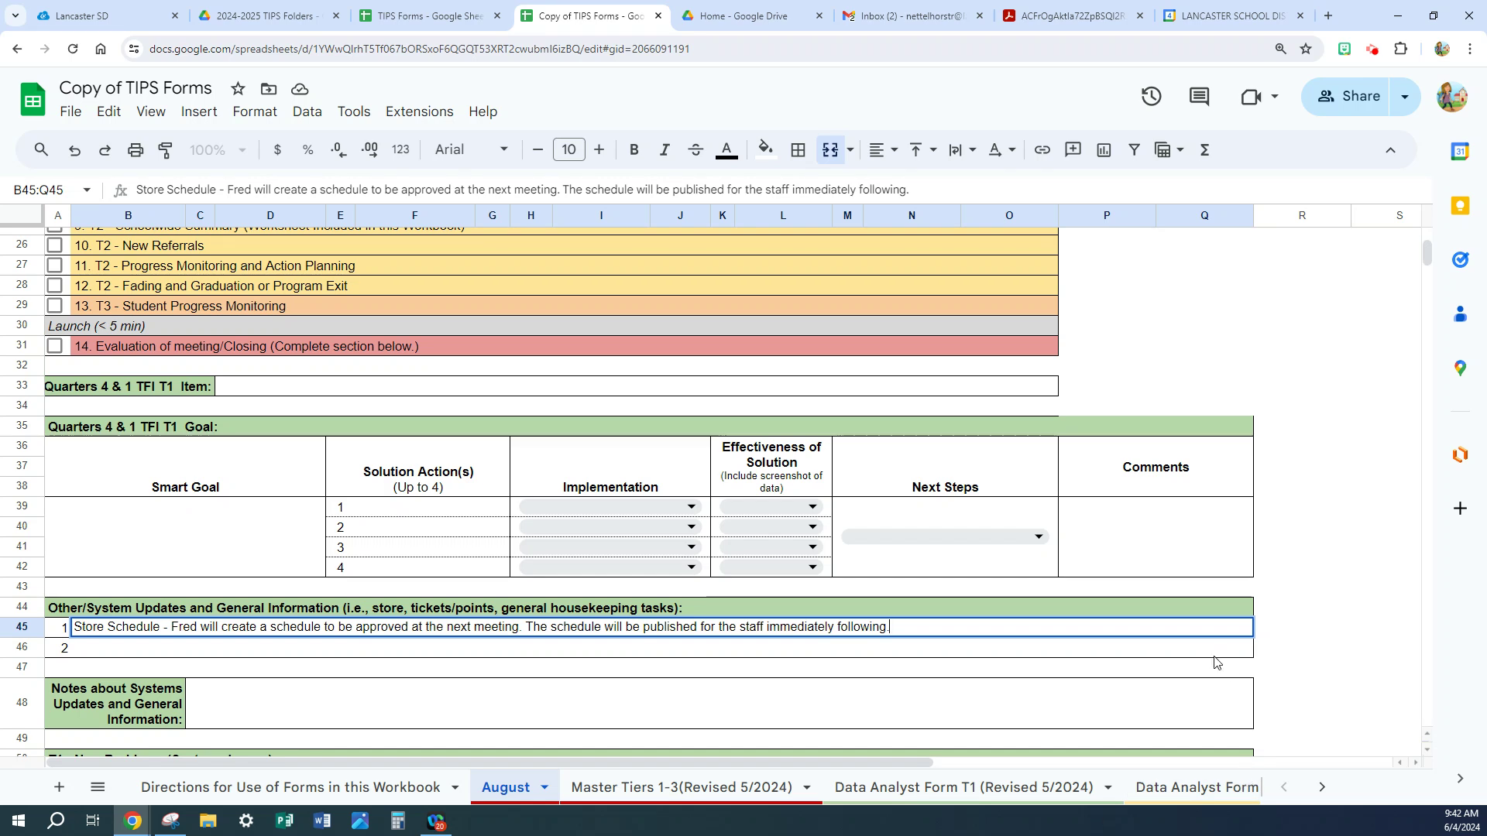
click(1300, 645)
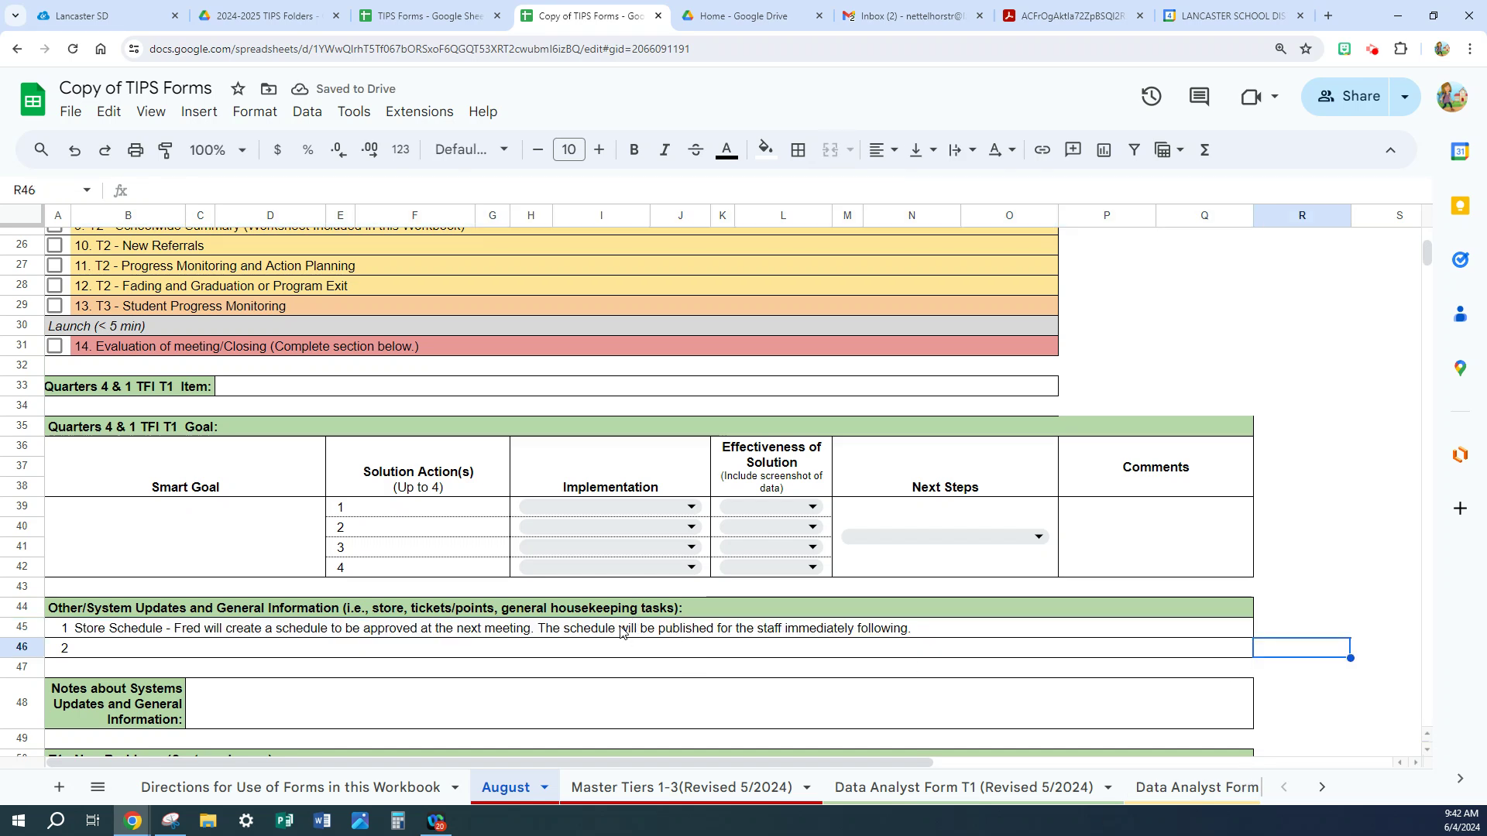
- Read the guidance for agenda Items 4-7 on the Directions for Use of Forms sheet and return to the August sheet
click(481, 691)
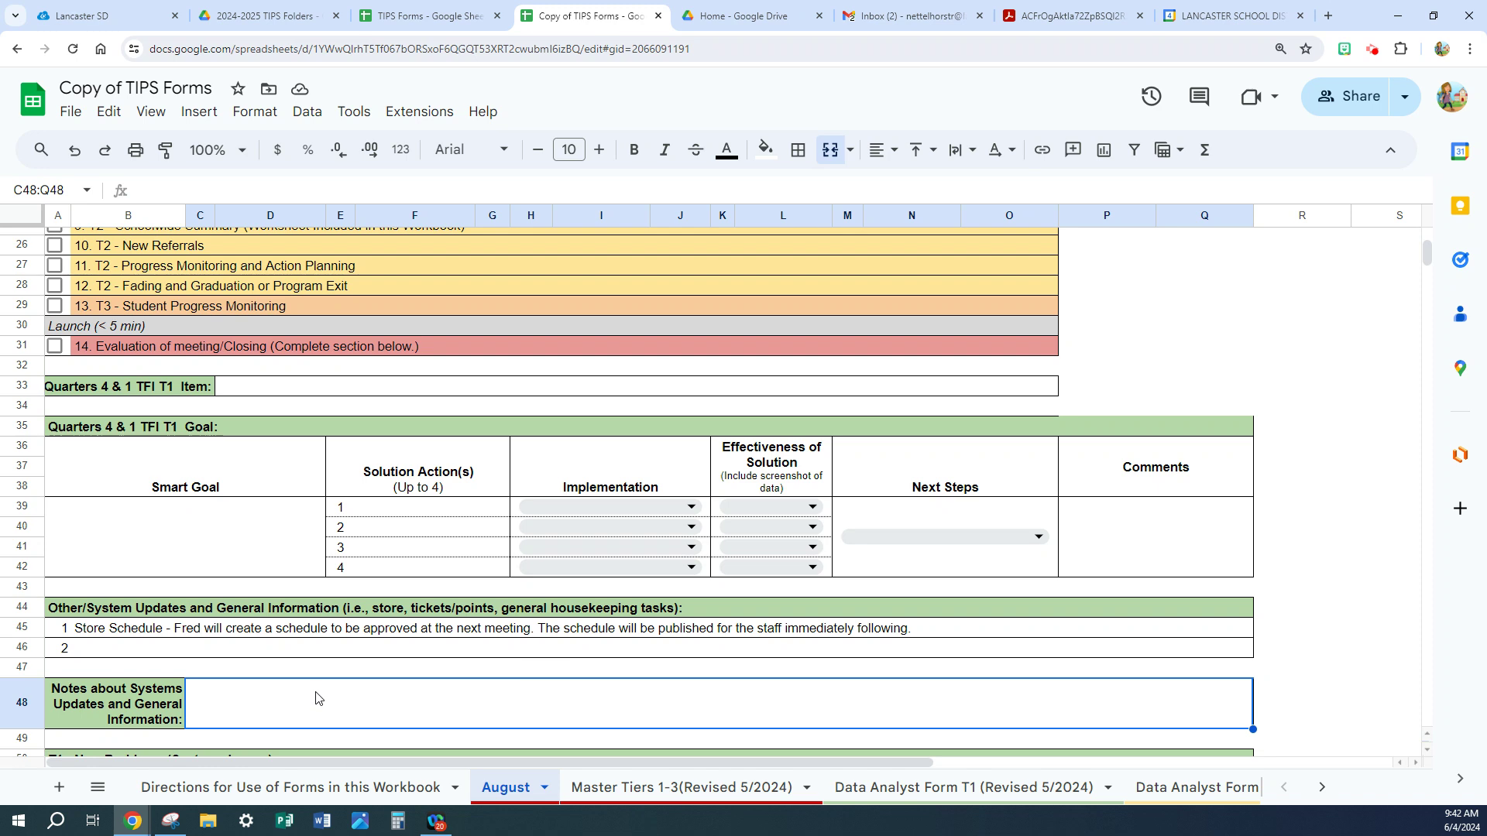
scroll(315, 697, down, 2)
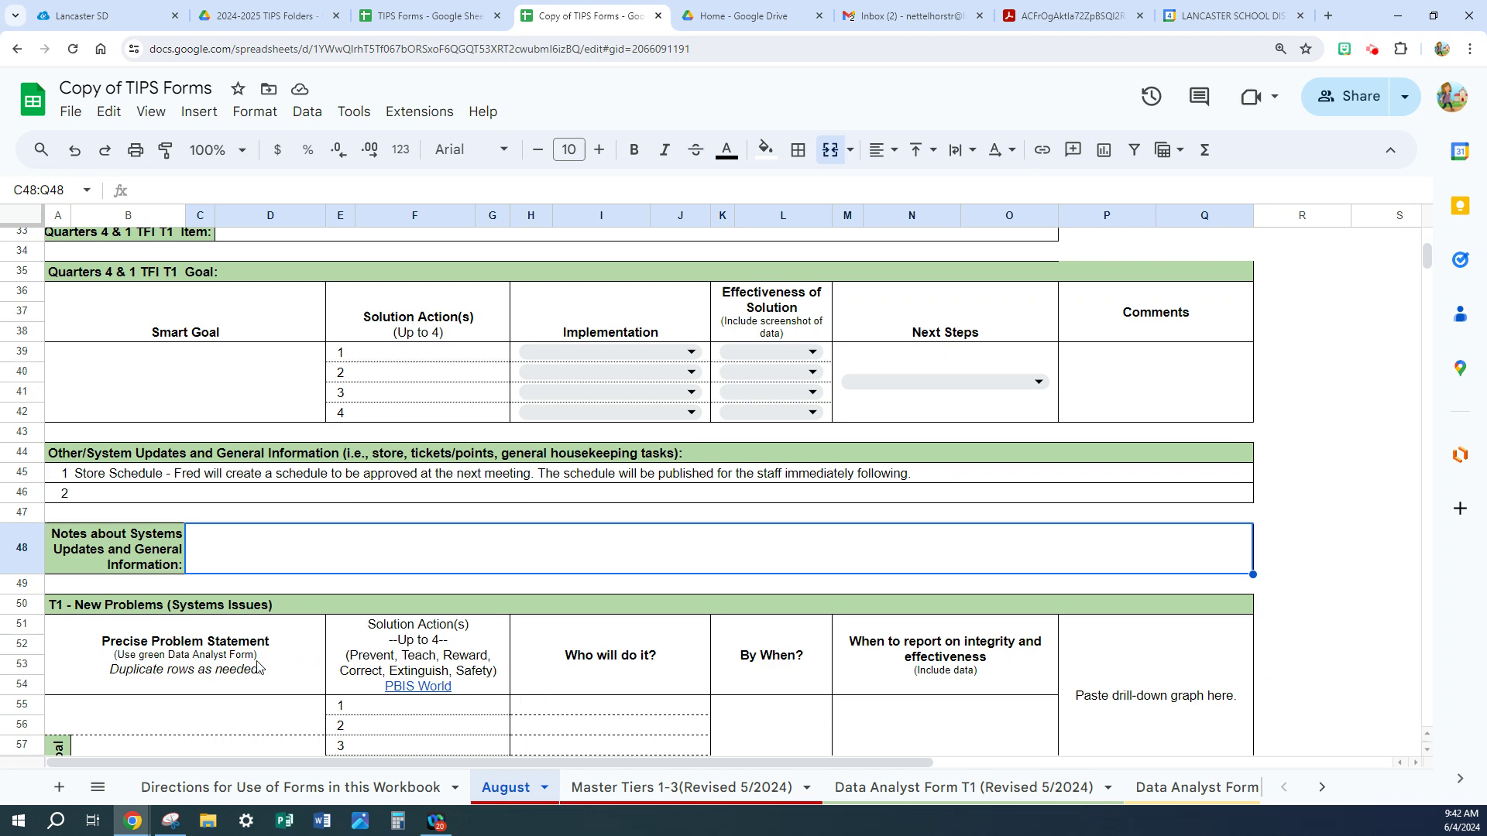
click(643, 794)
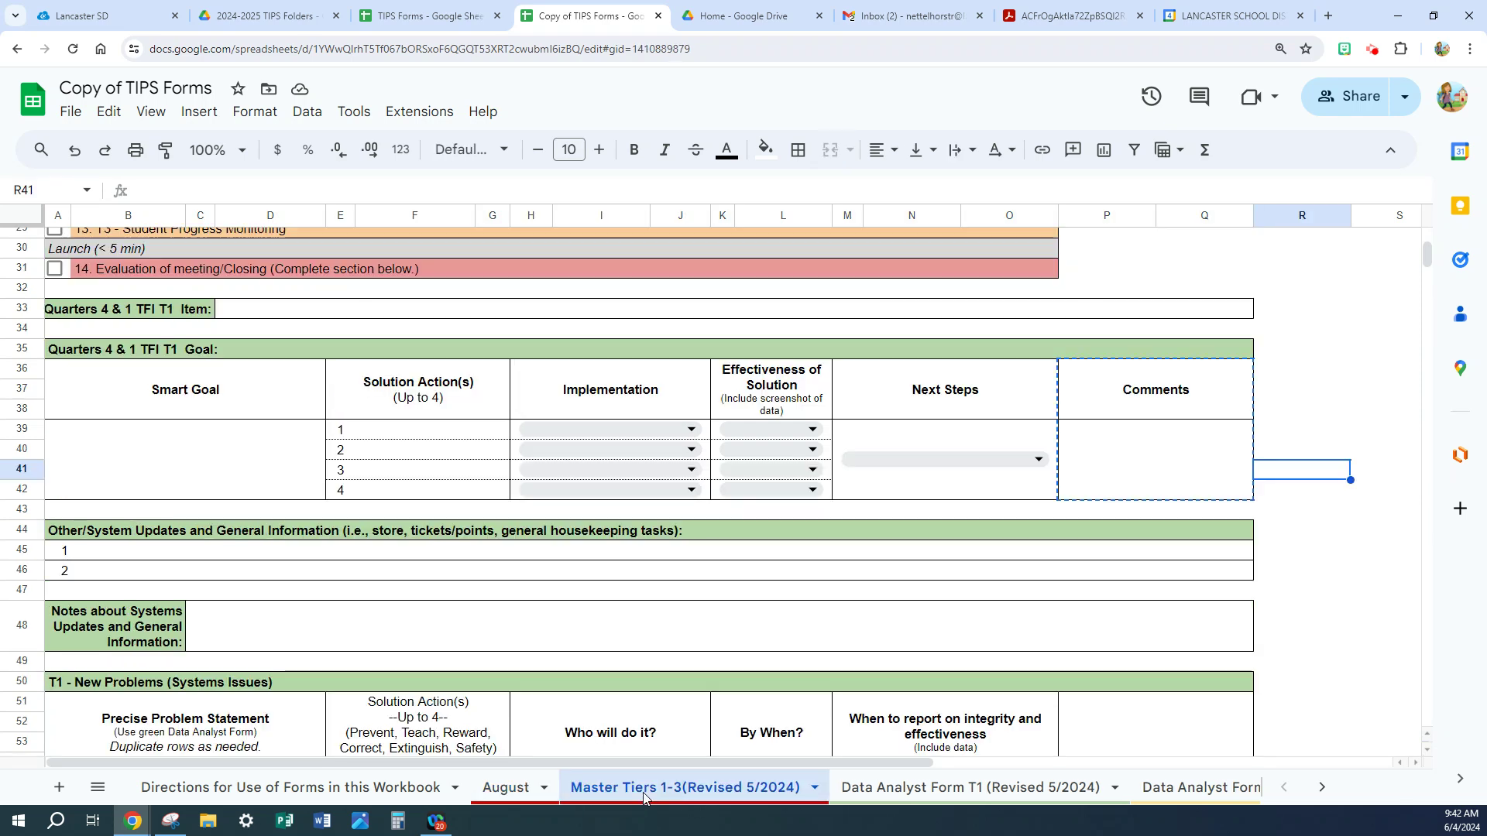
click(316, 792)
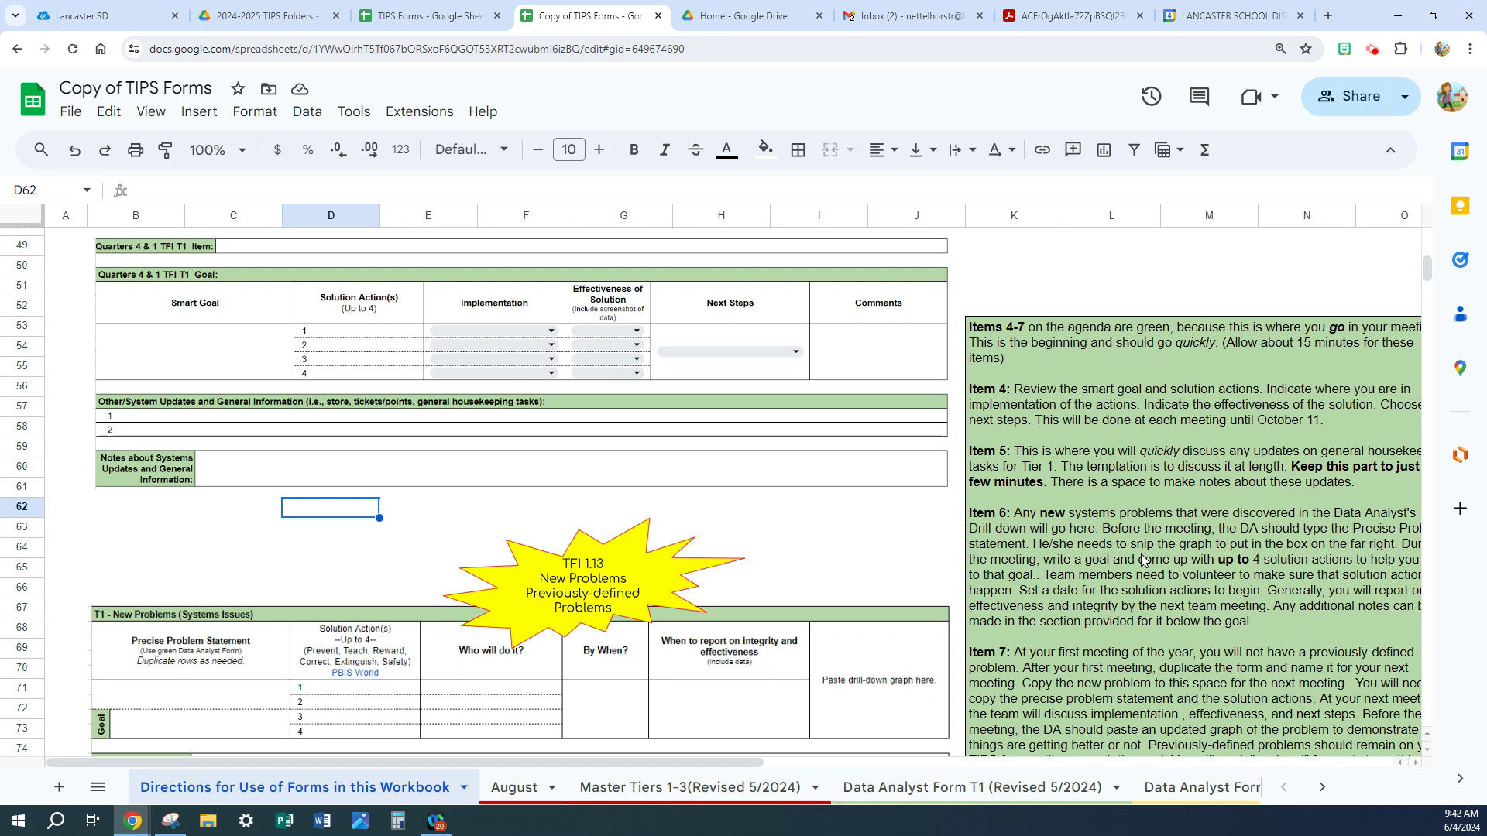
scroll(798, 769, right, 2)
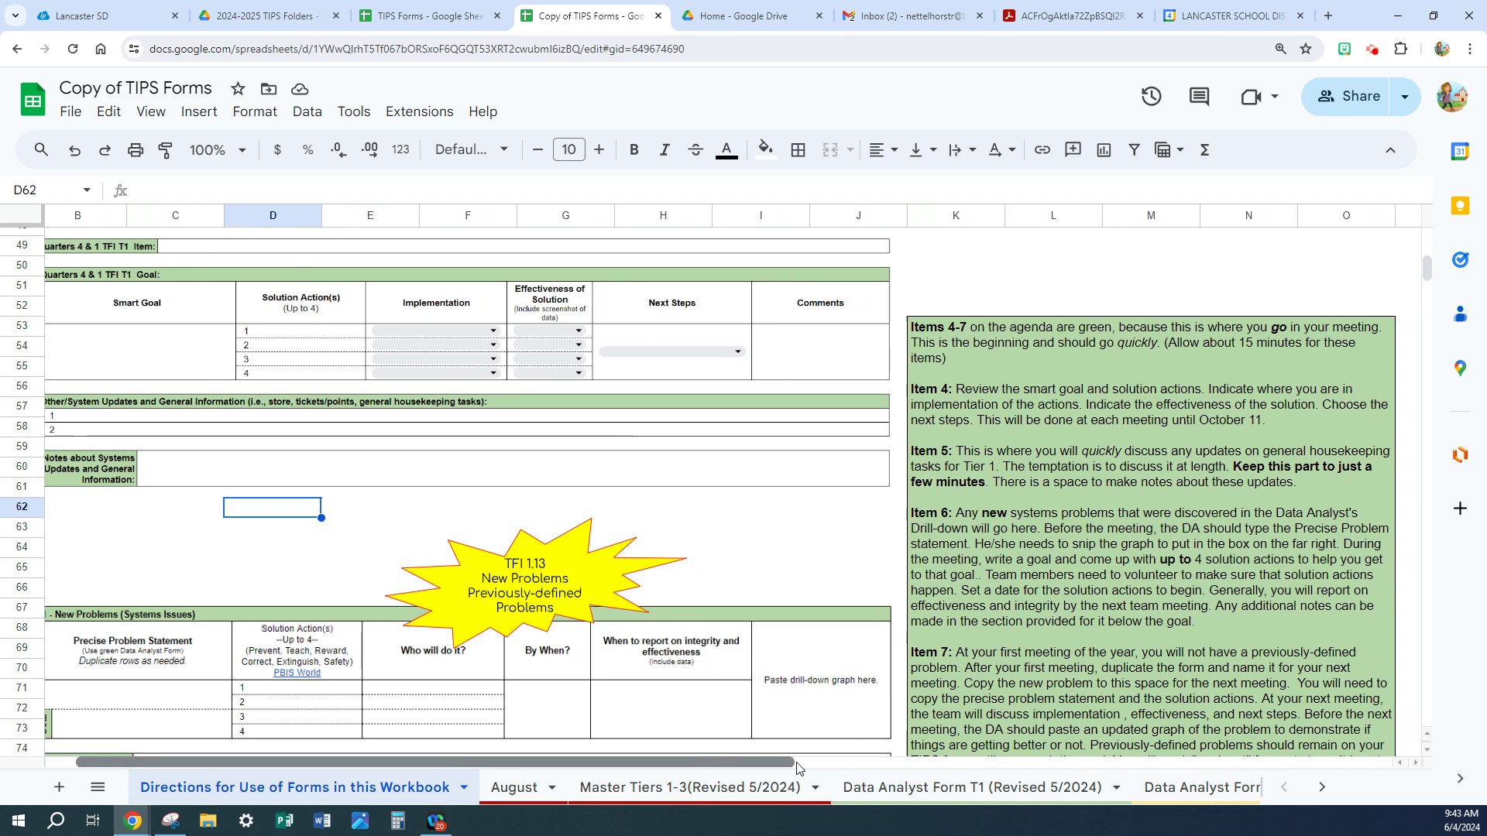
scroll(798, 768, right, 1)
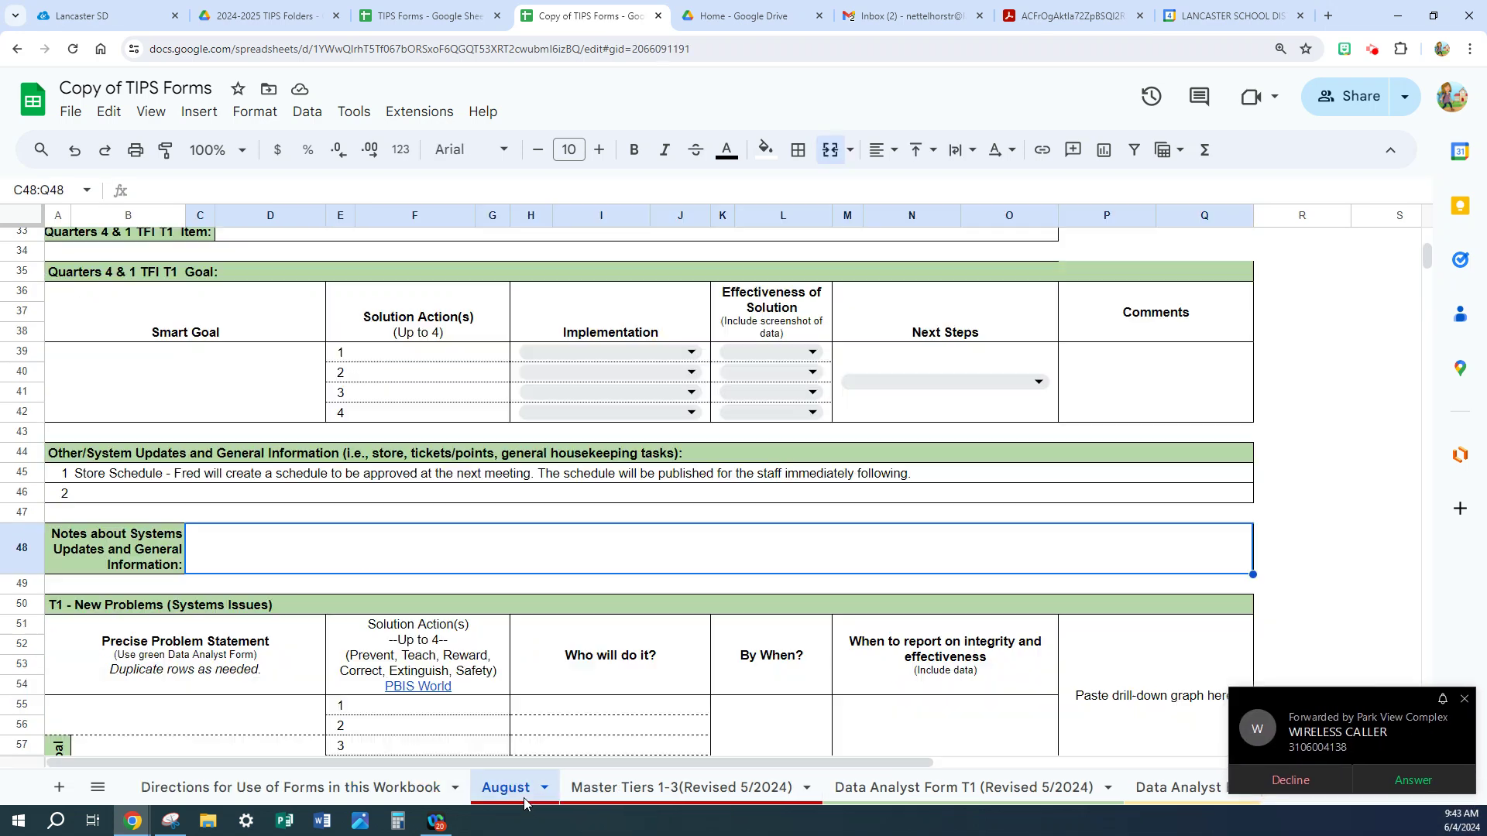
click(534, 788)
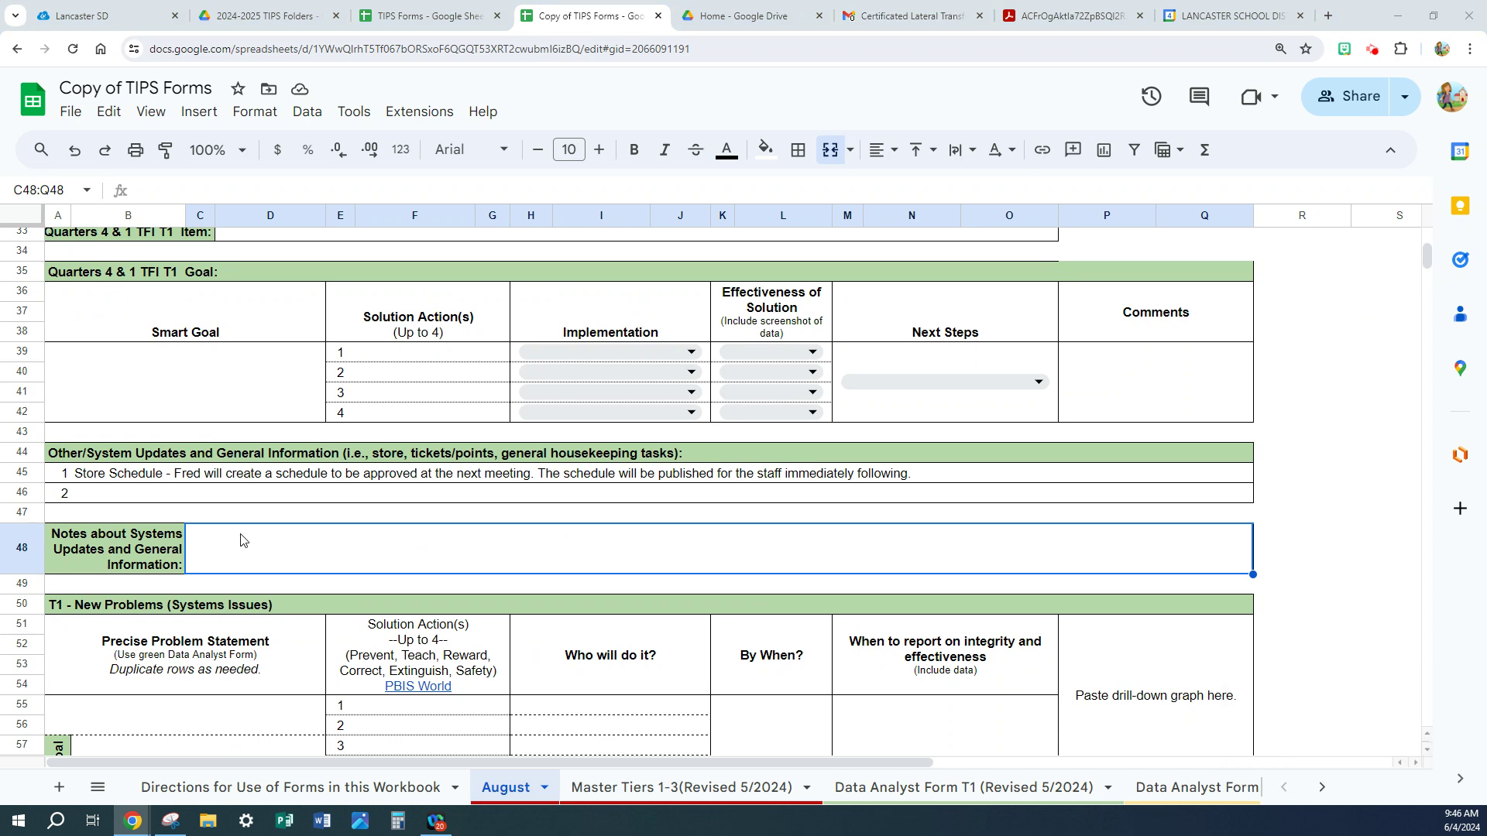
- Look over the Precise Problem Statement, Goal and Solution Action cells in the T1 - New Problems table
scroll(229, 608, down, 2)
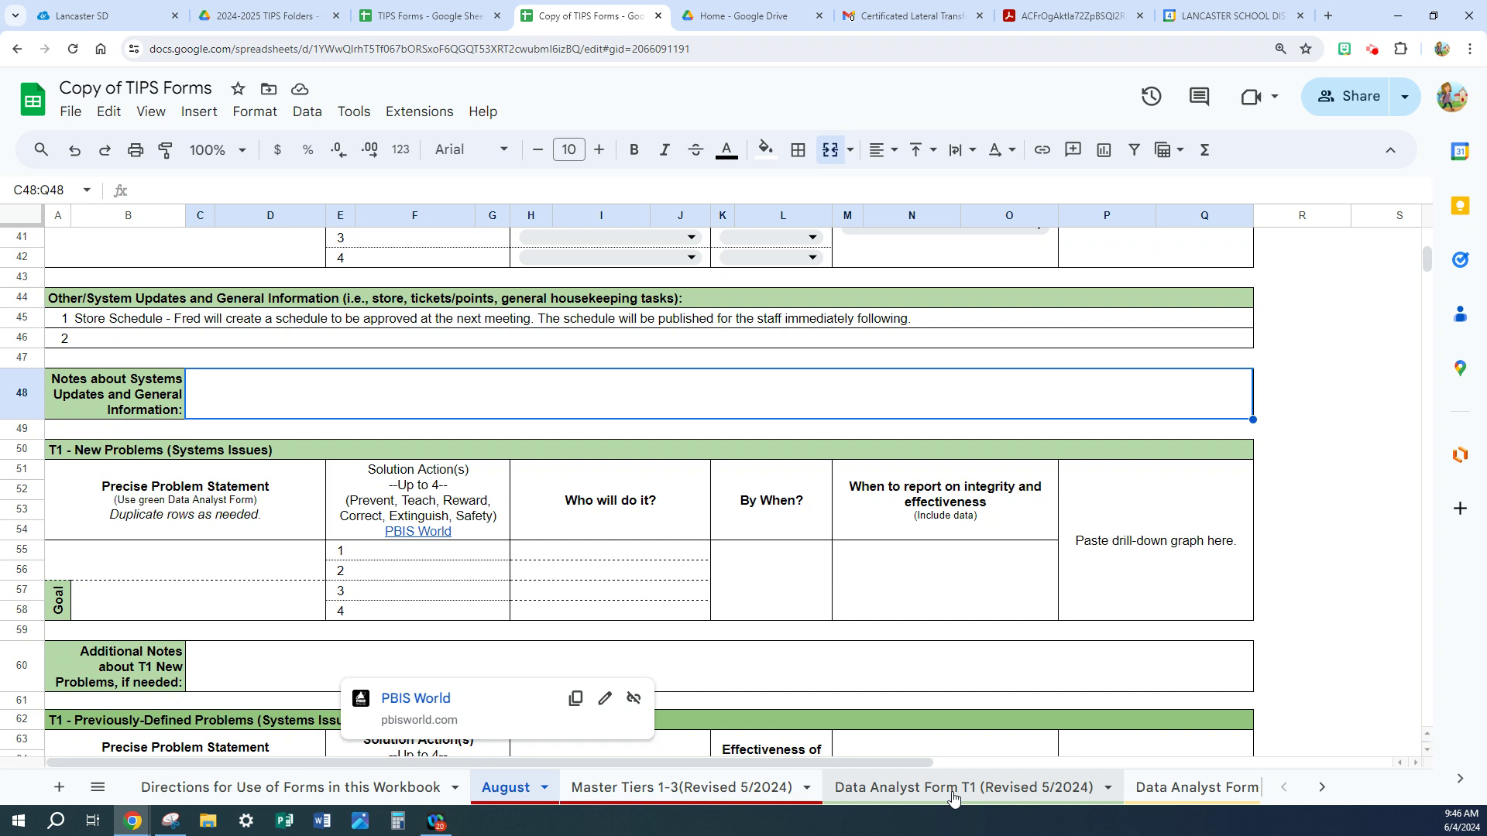
click(183, 563)
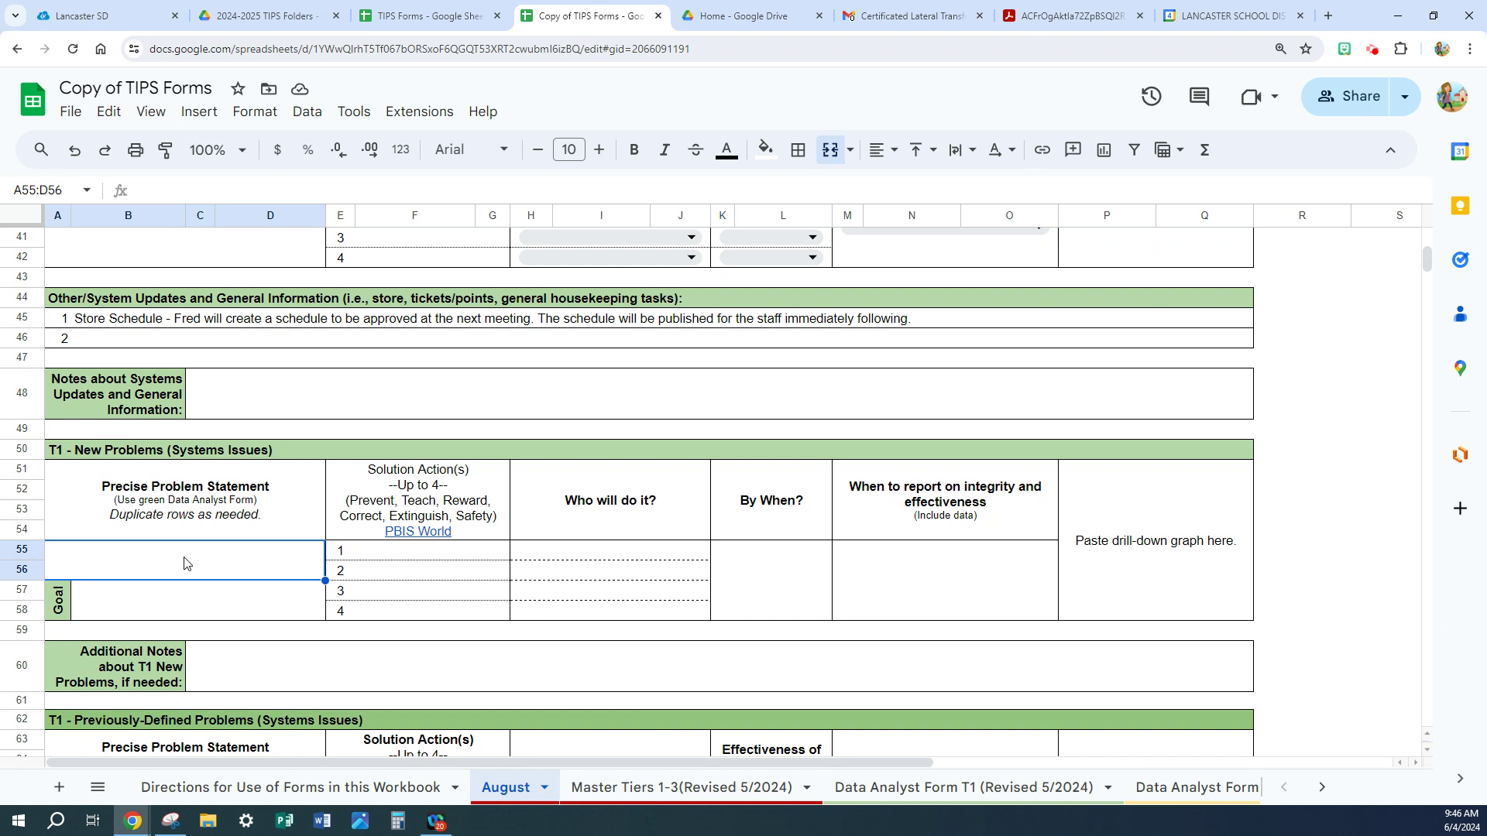
click(160, 609)
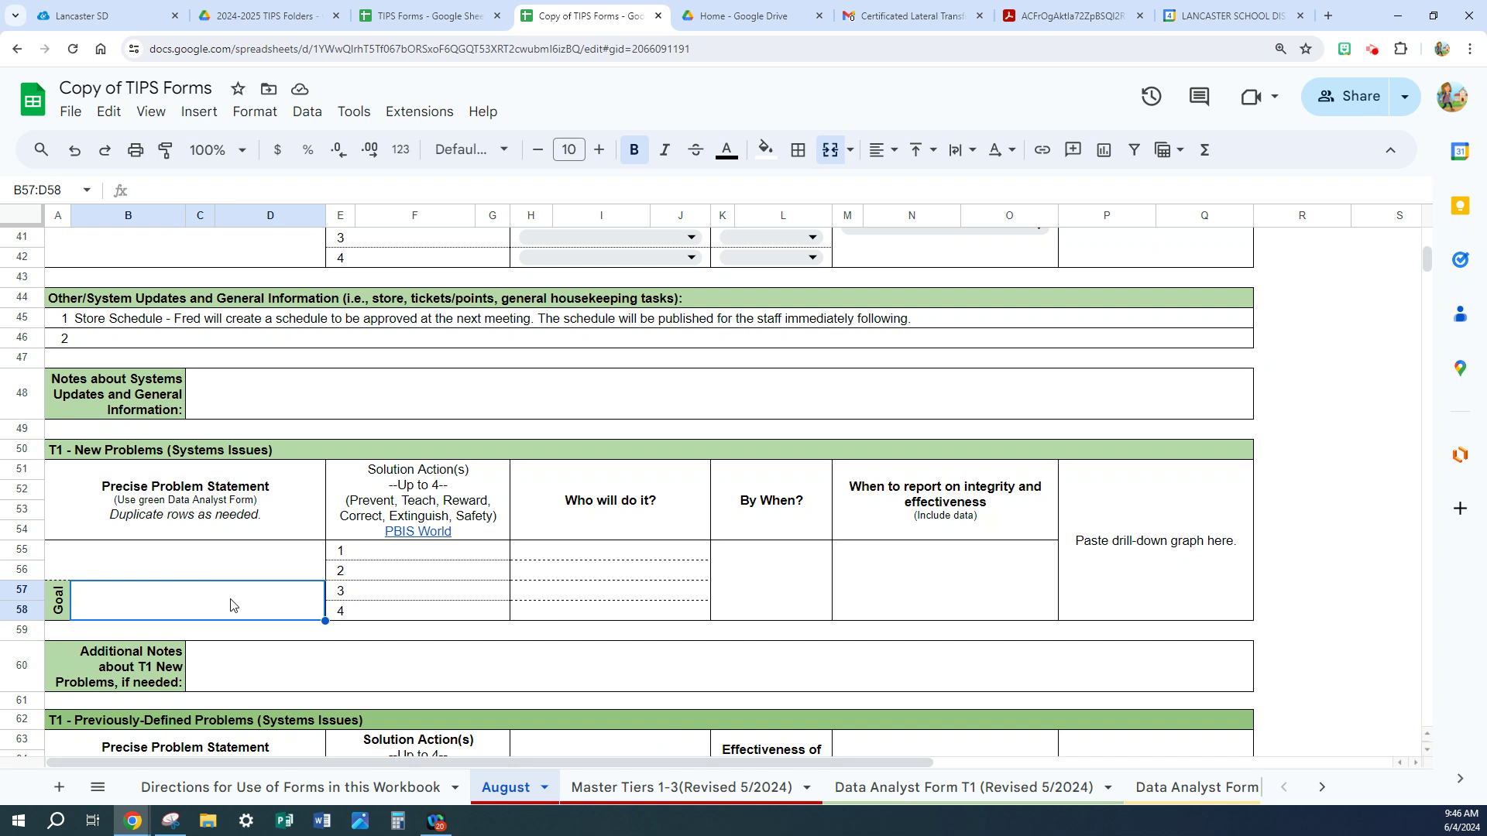
click(390, 559)
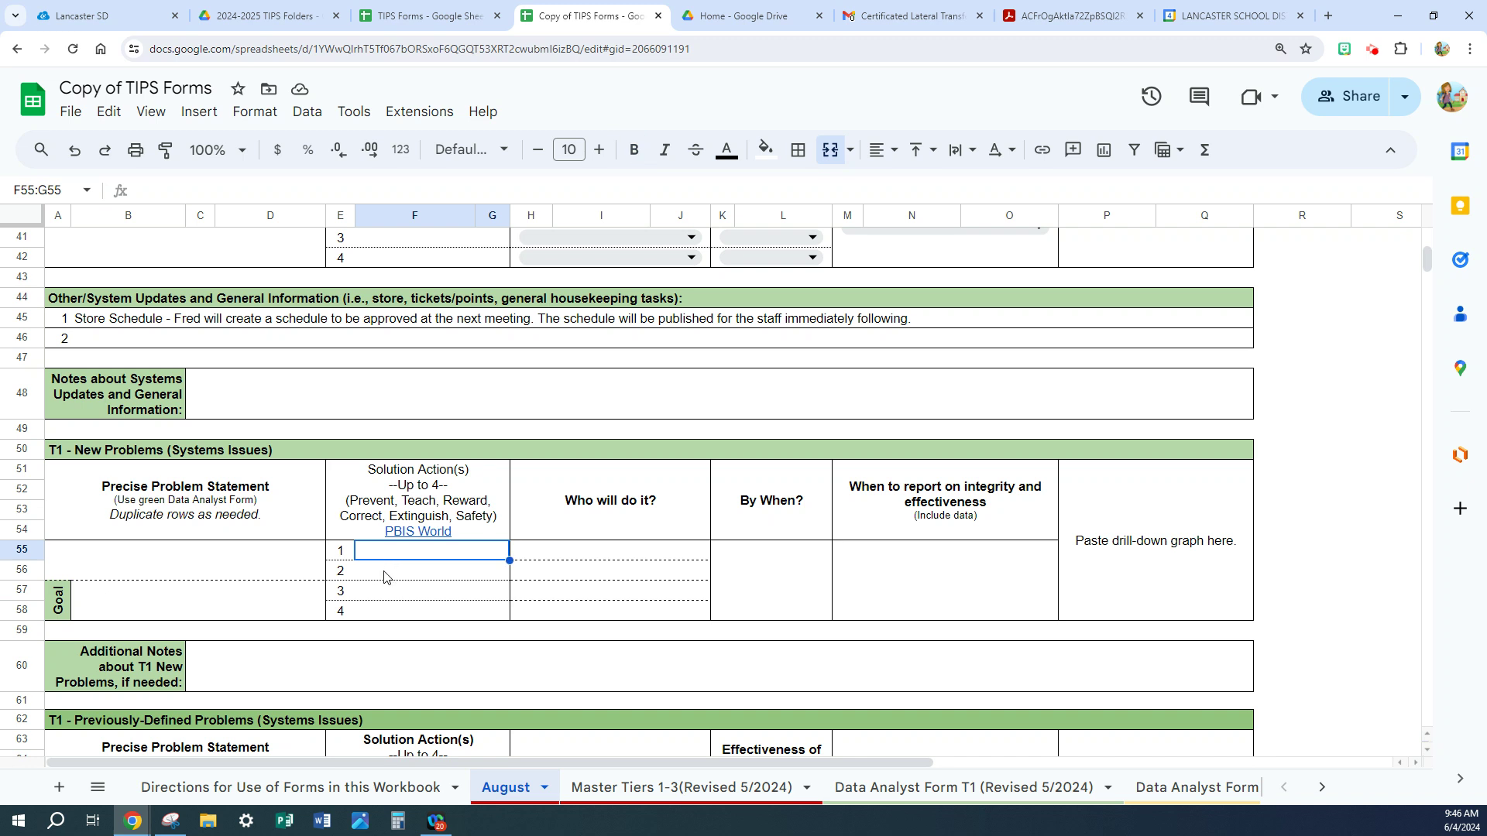
click(382, 593)
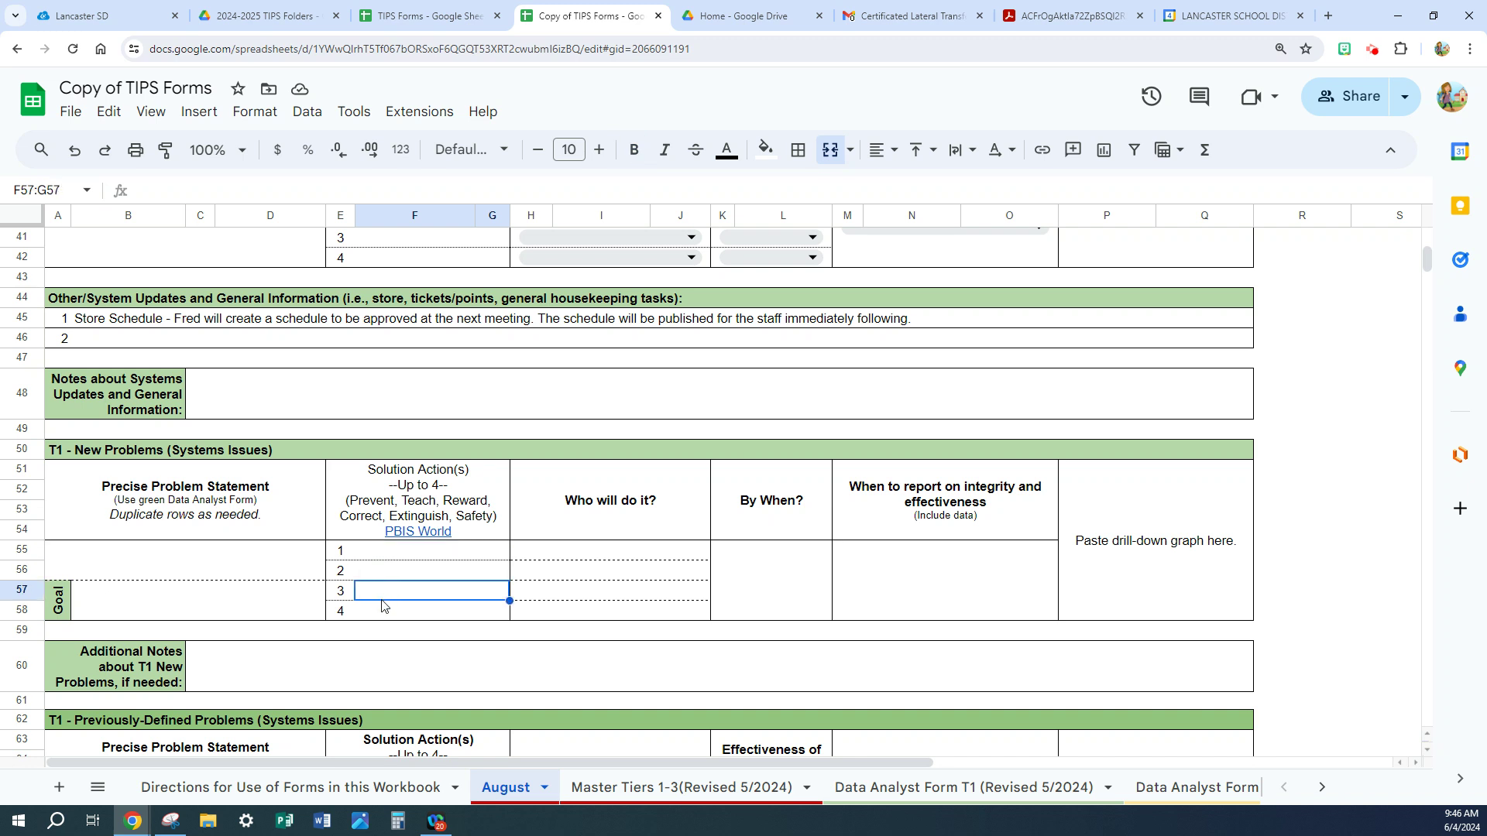
click(385, 612)
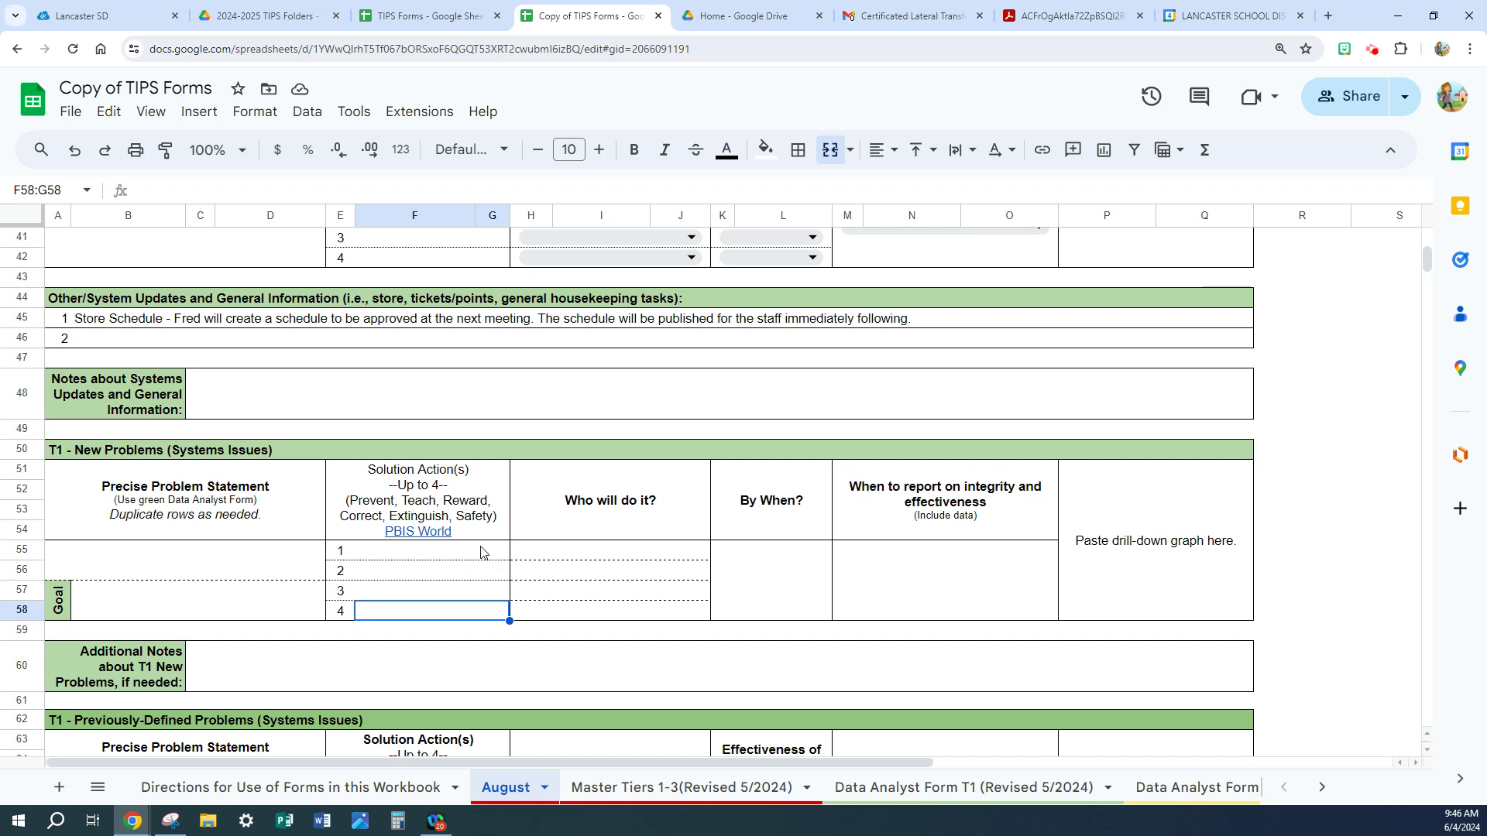
- Examine the Who will do it, By When, integrity reporting, drill-down graph and additional notes cells for T1 new problems
click(588, 557)
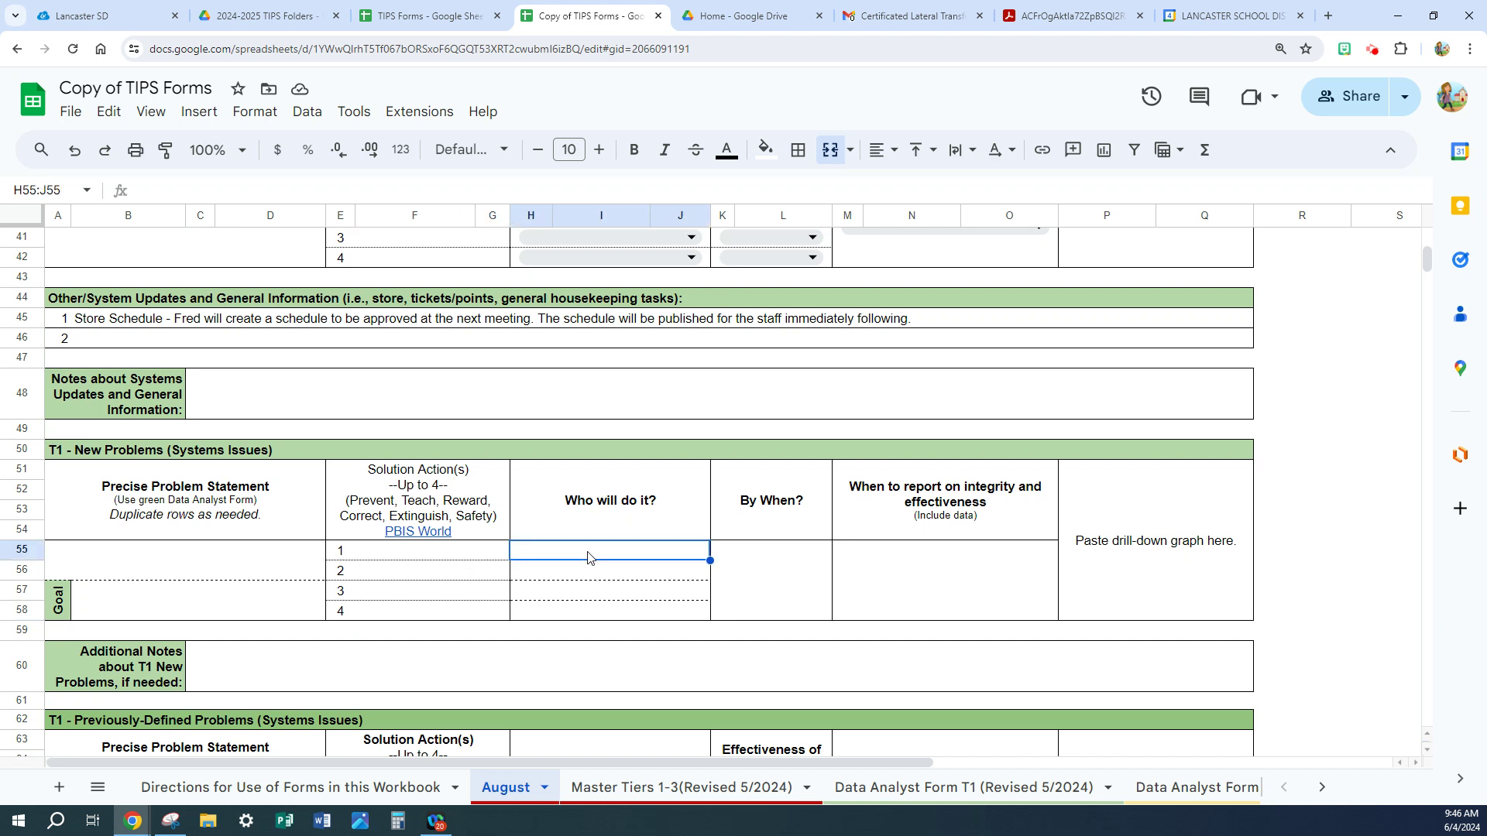
click(392, 558)
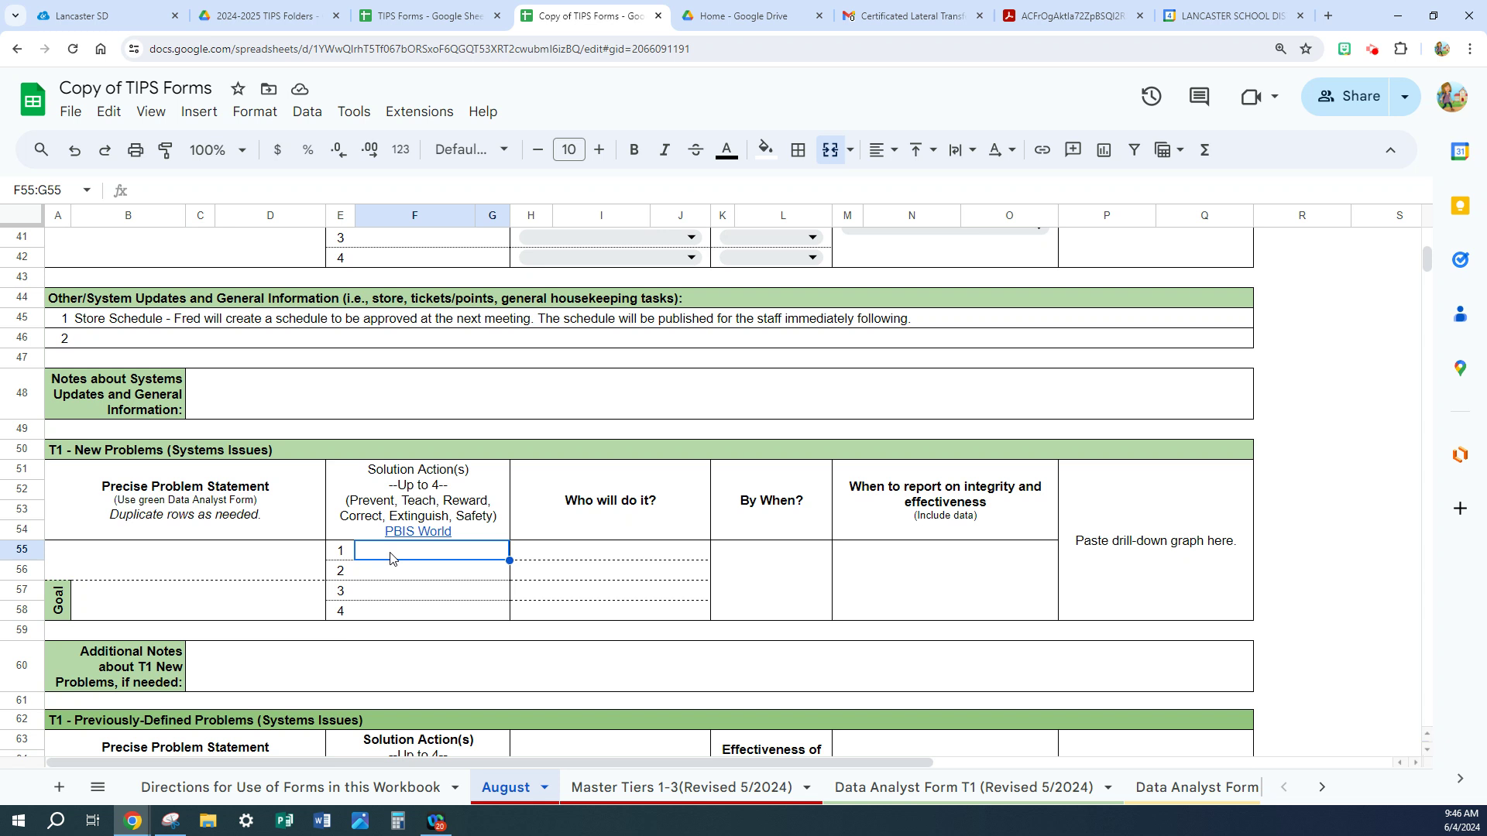
click(573, 557)
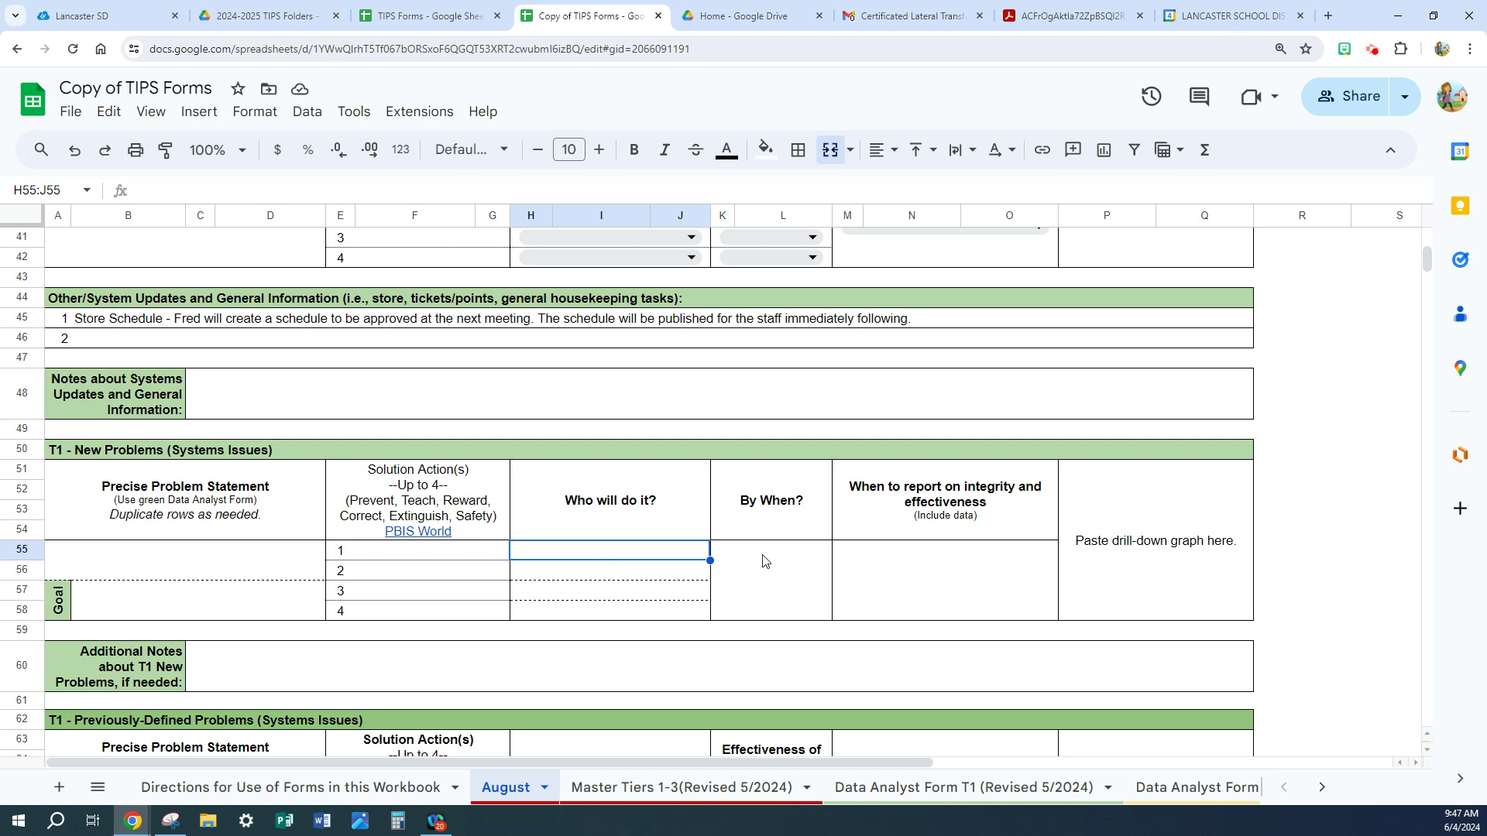
click(758, 588)
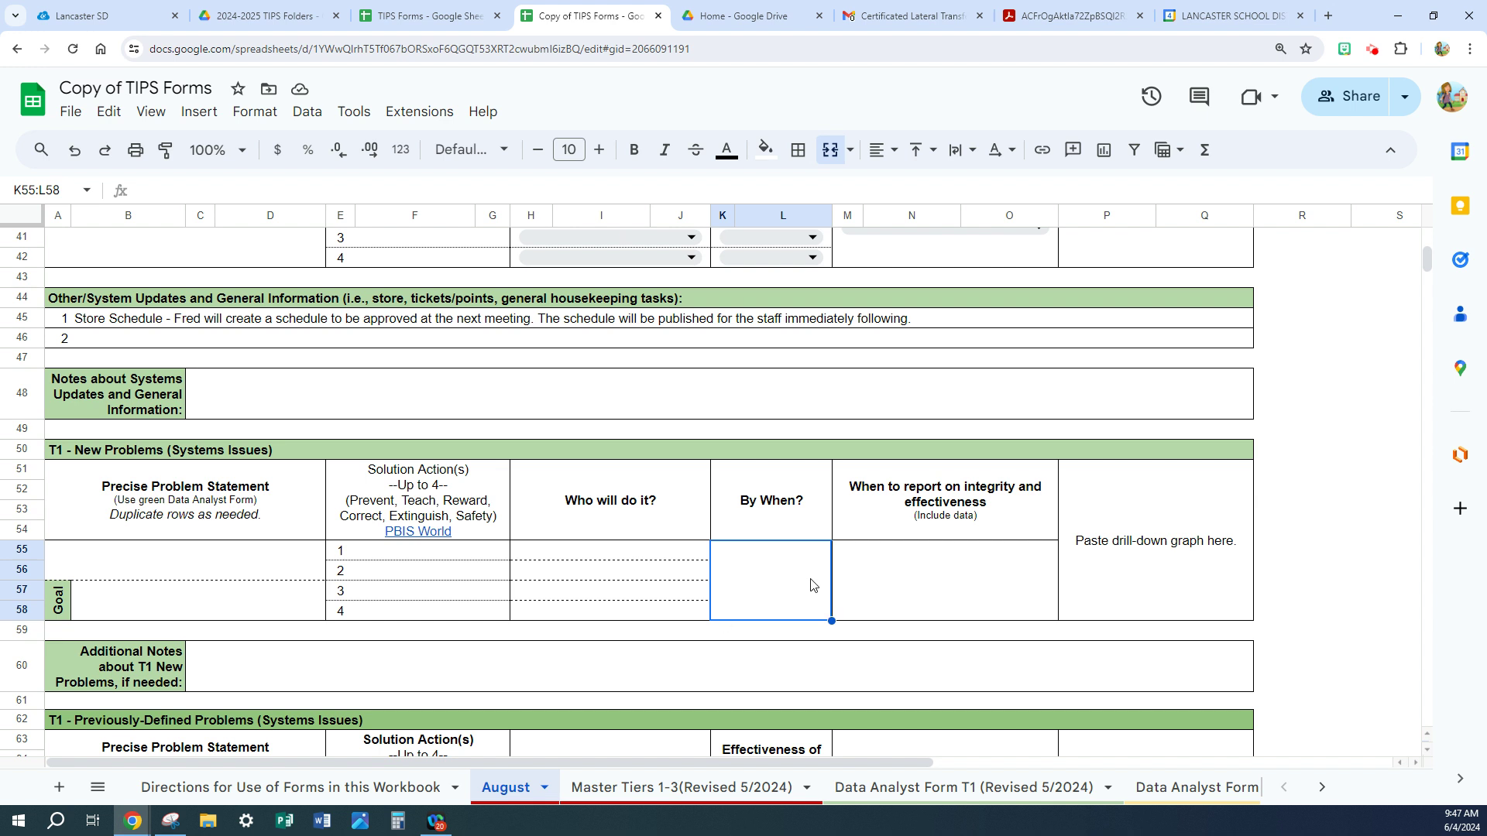
click(903, 577)
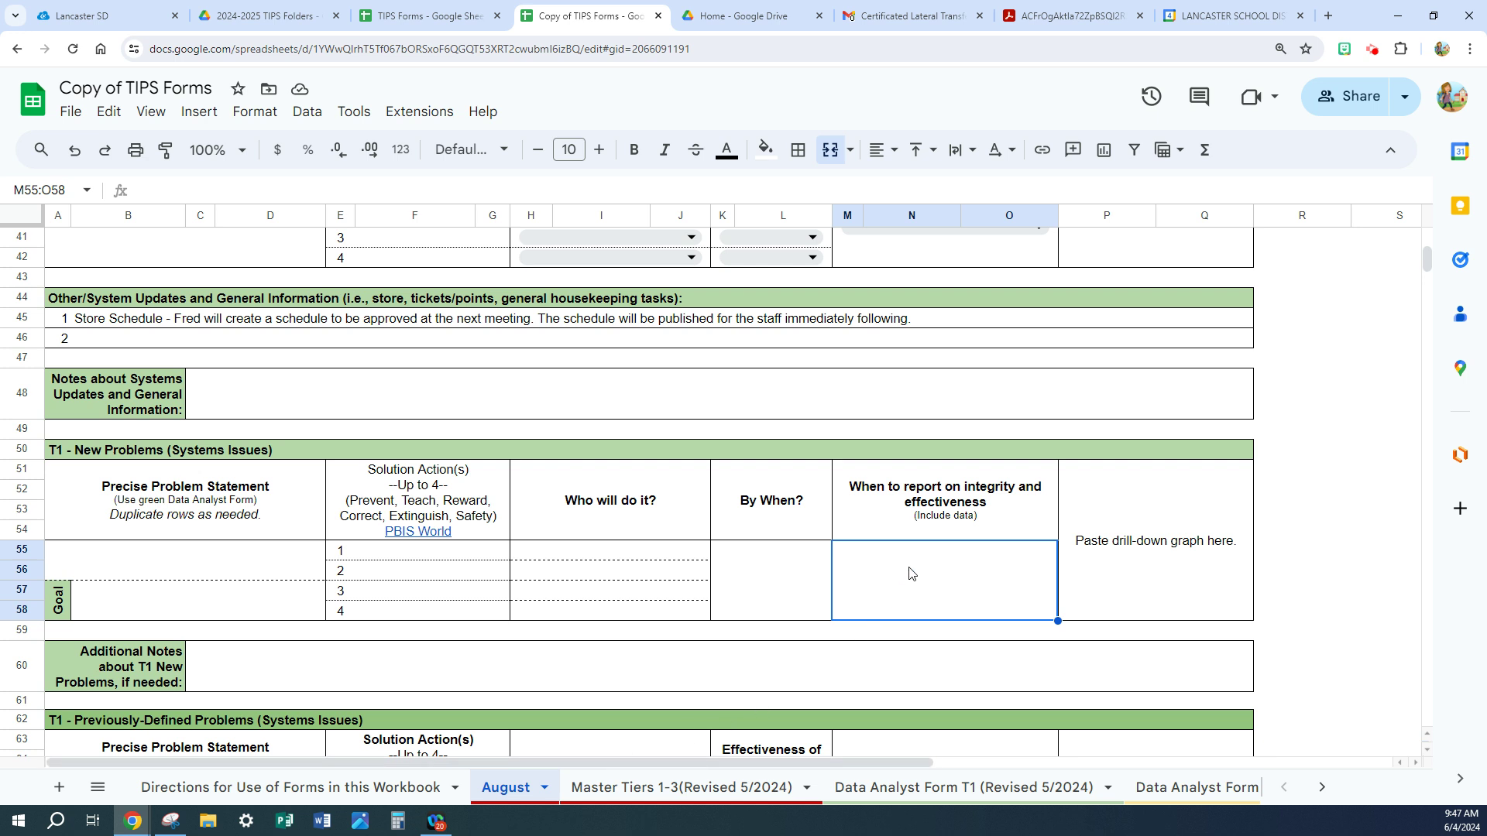
click(1126, 557)
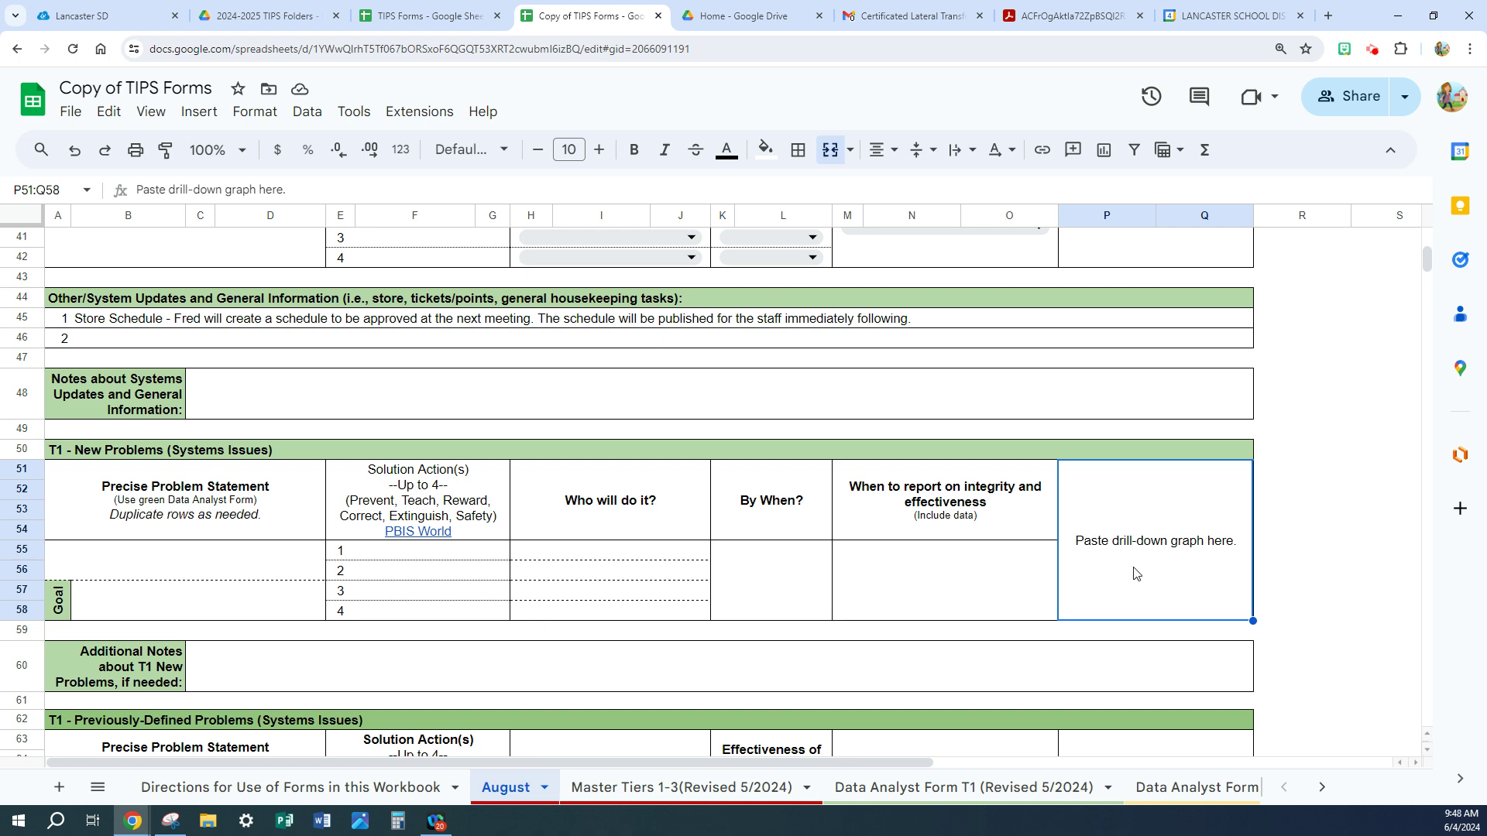
click(242, 668)
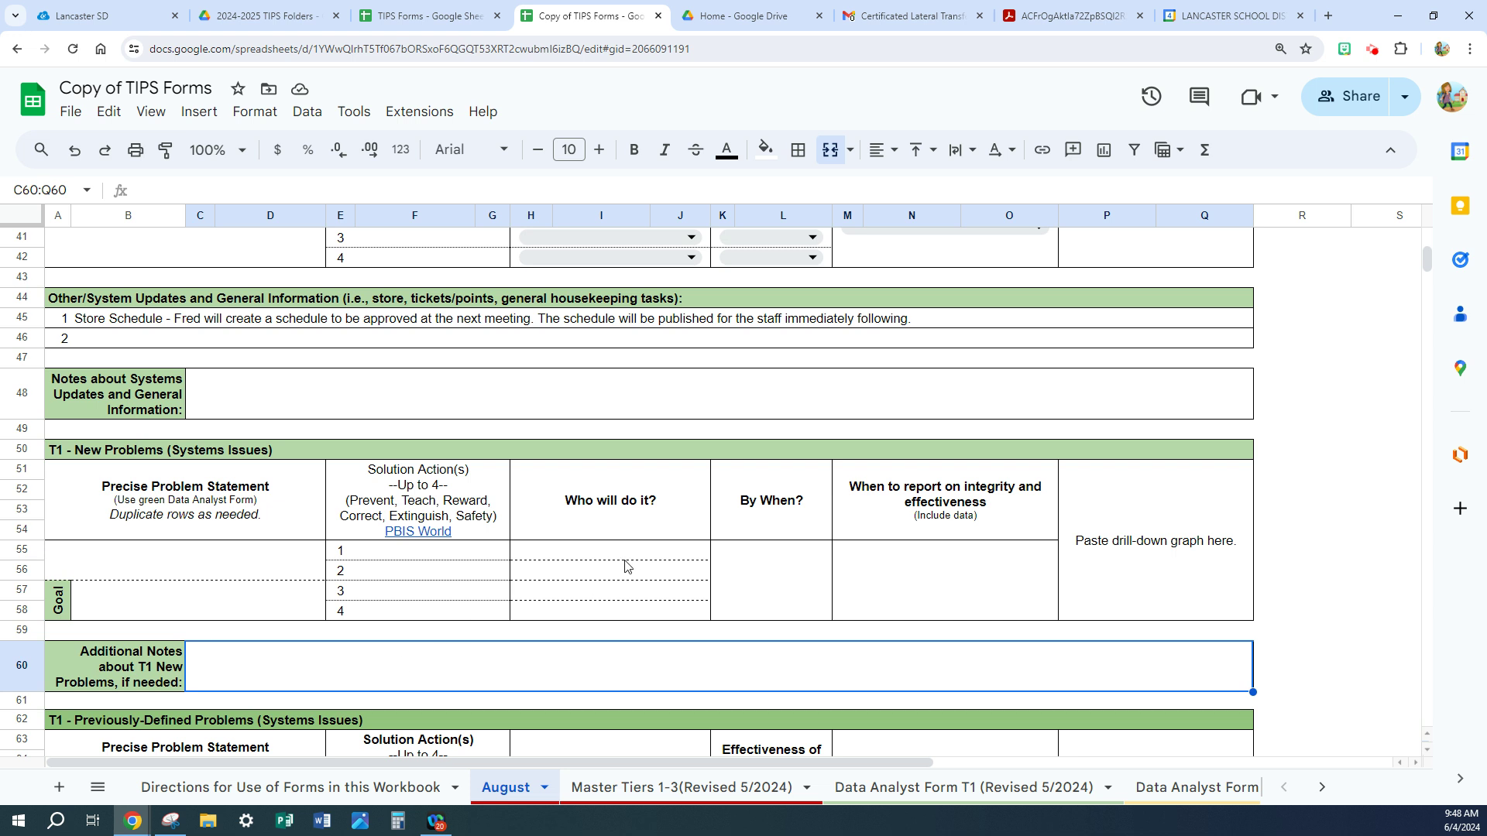
click(598, 556)
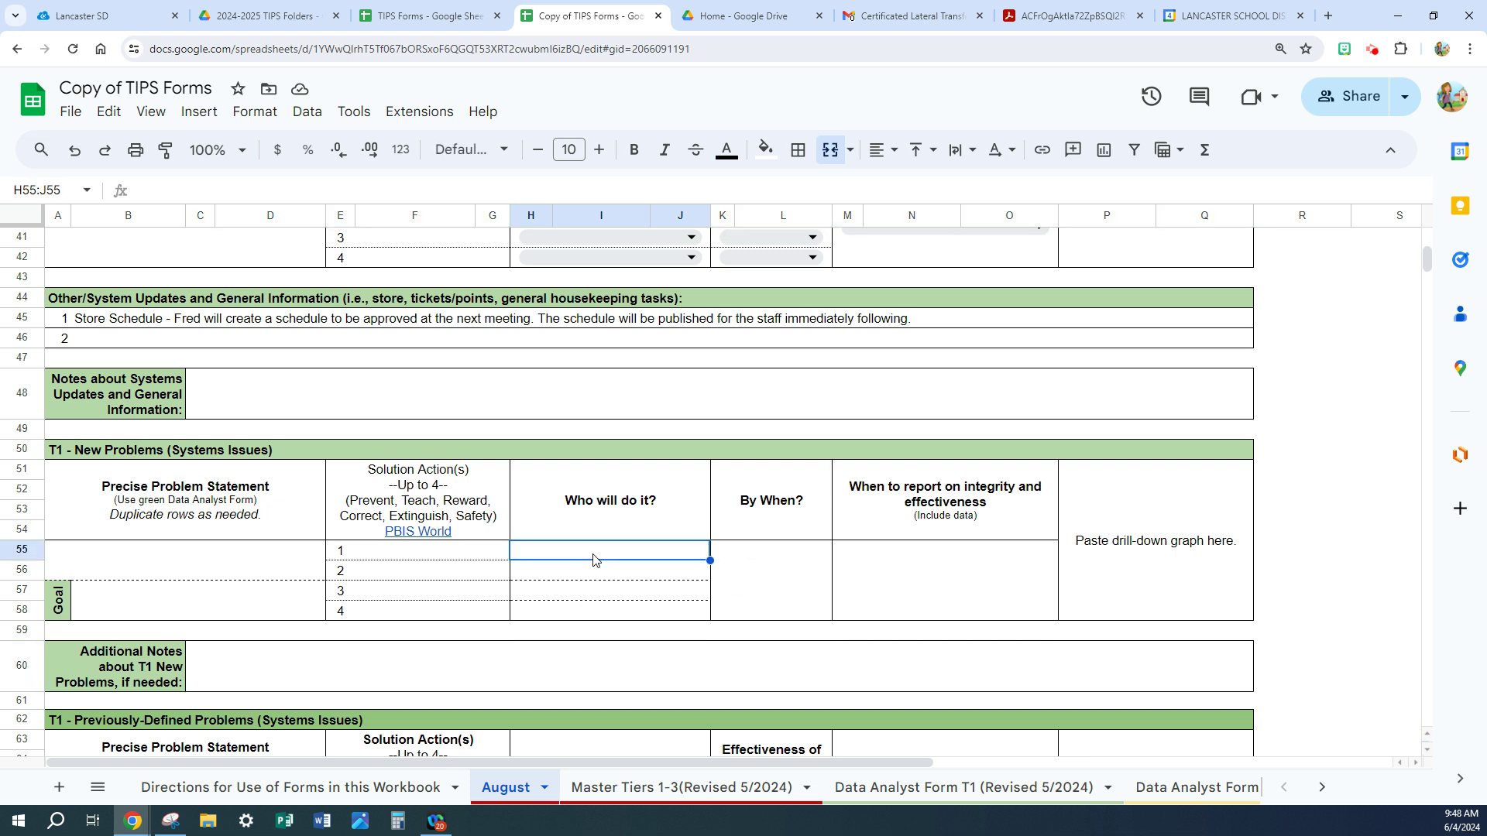
- Compare the problem statement, goal and solution action cells in the T1 - New Problems and T1 - Previously-Defined Problems tables
click(230, 673)
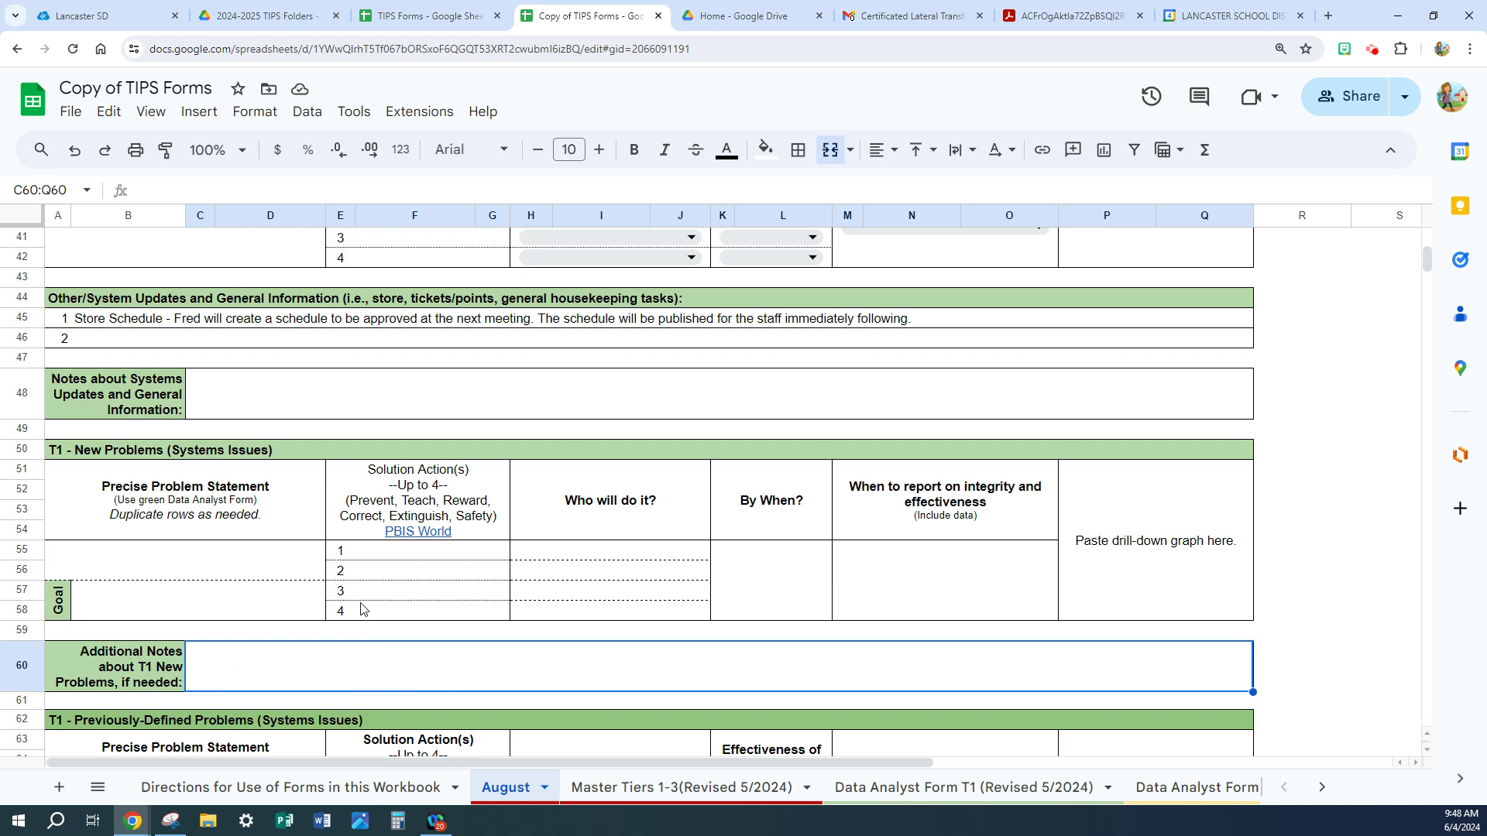
scroll(364, 612, down, 3)
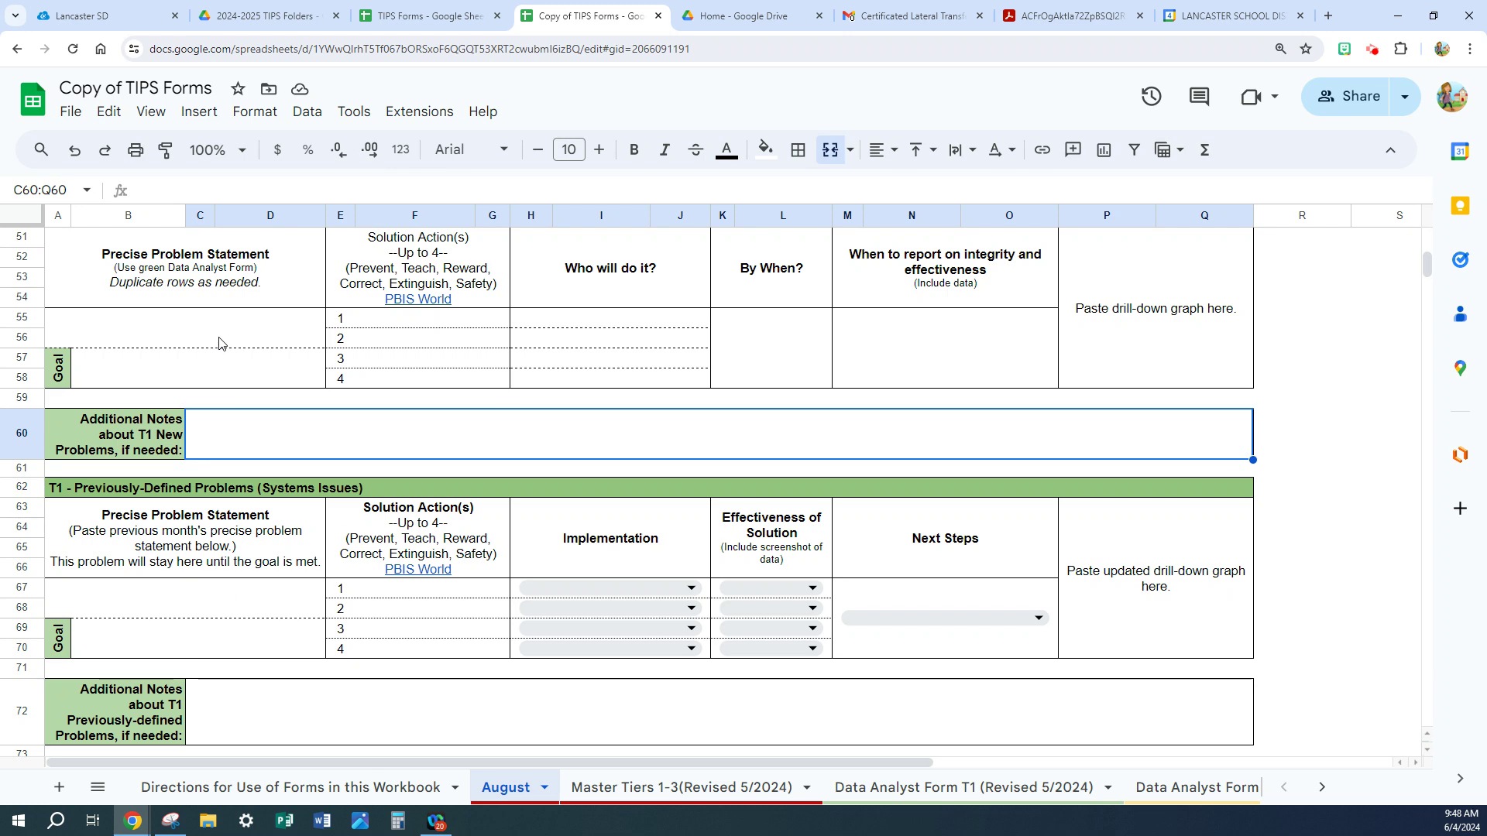
drag(232, 360, 496, 367)
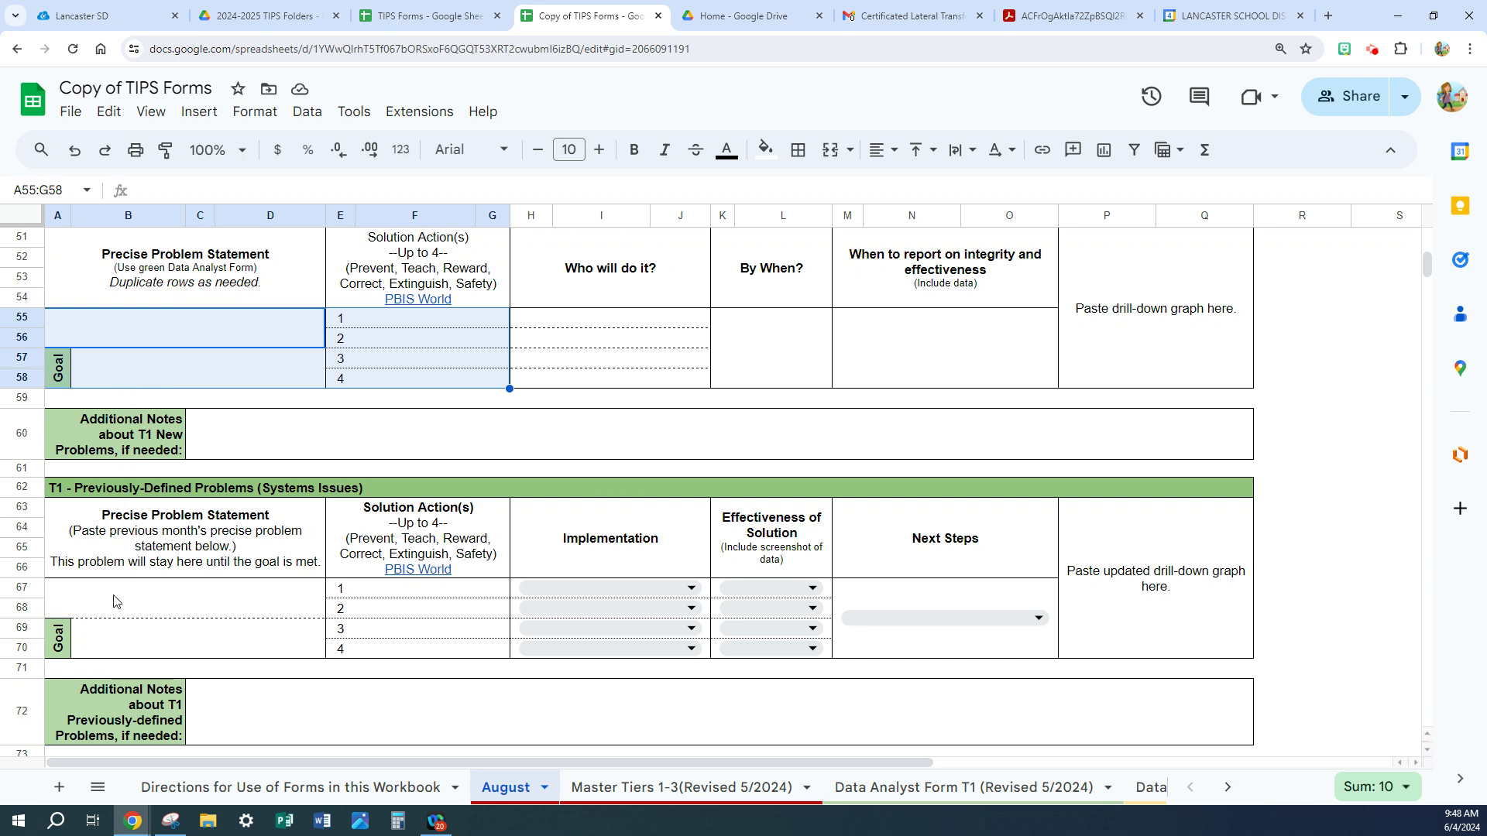
drag(114, 601, 387, 648)
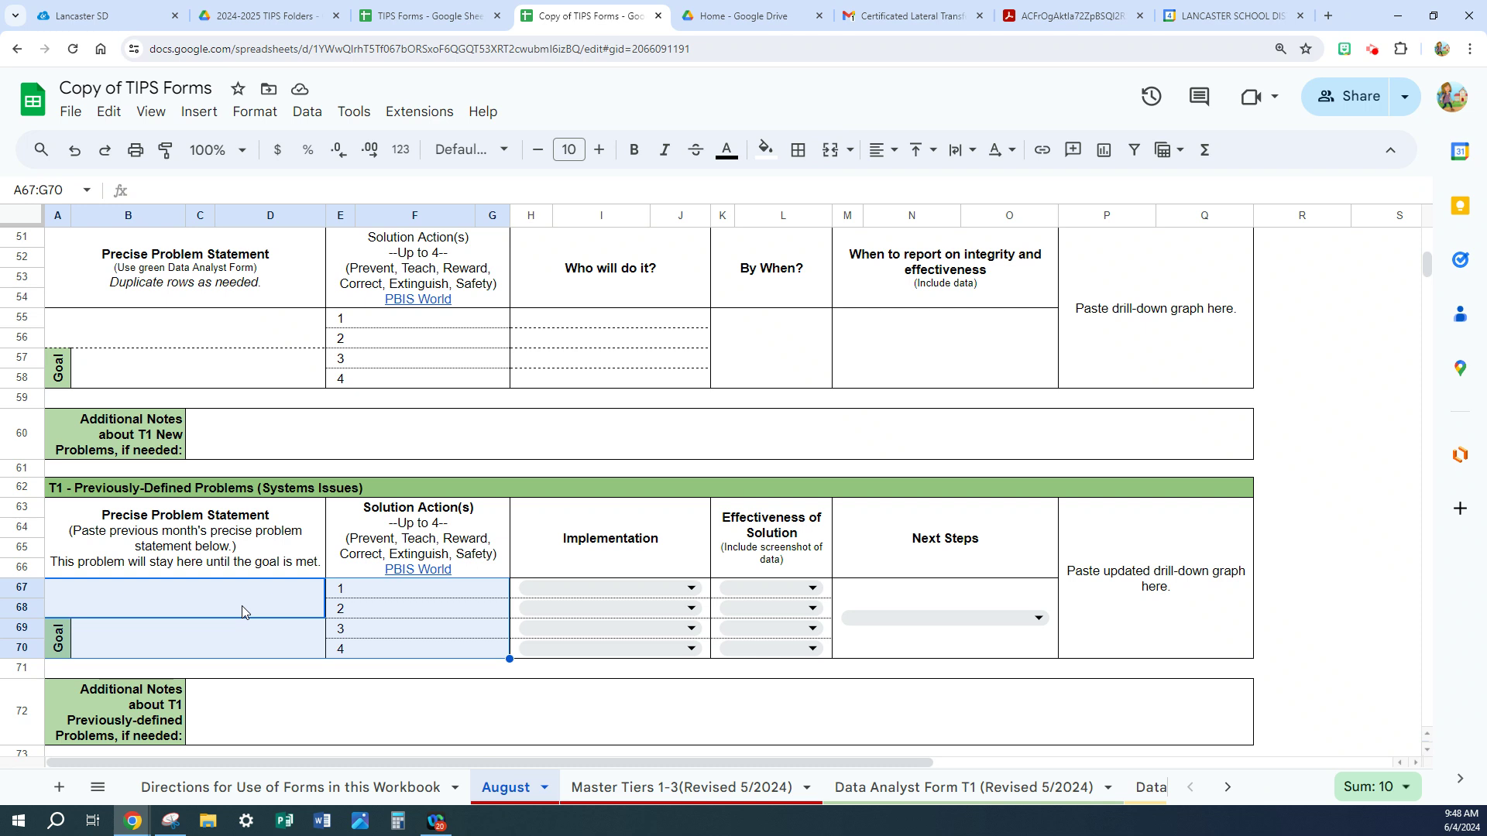
click(391, 591)
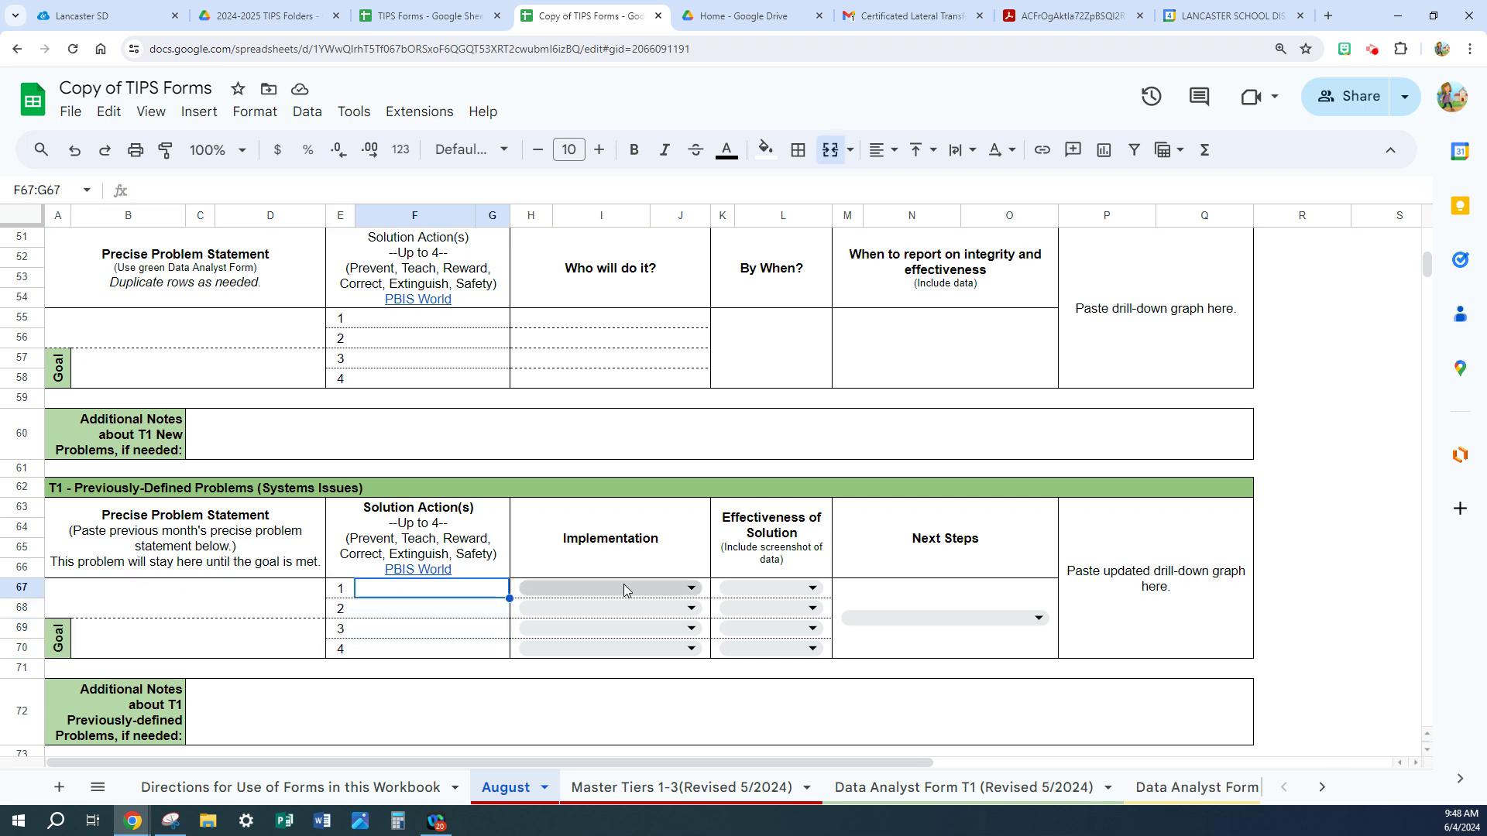
- Review the Implementation and Effectiveness of Solution choices for solution action 1 under T1 - Previously-Defined Problems
click(691, 589)
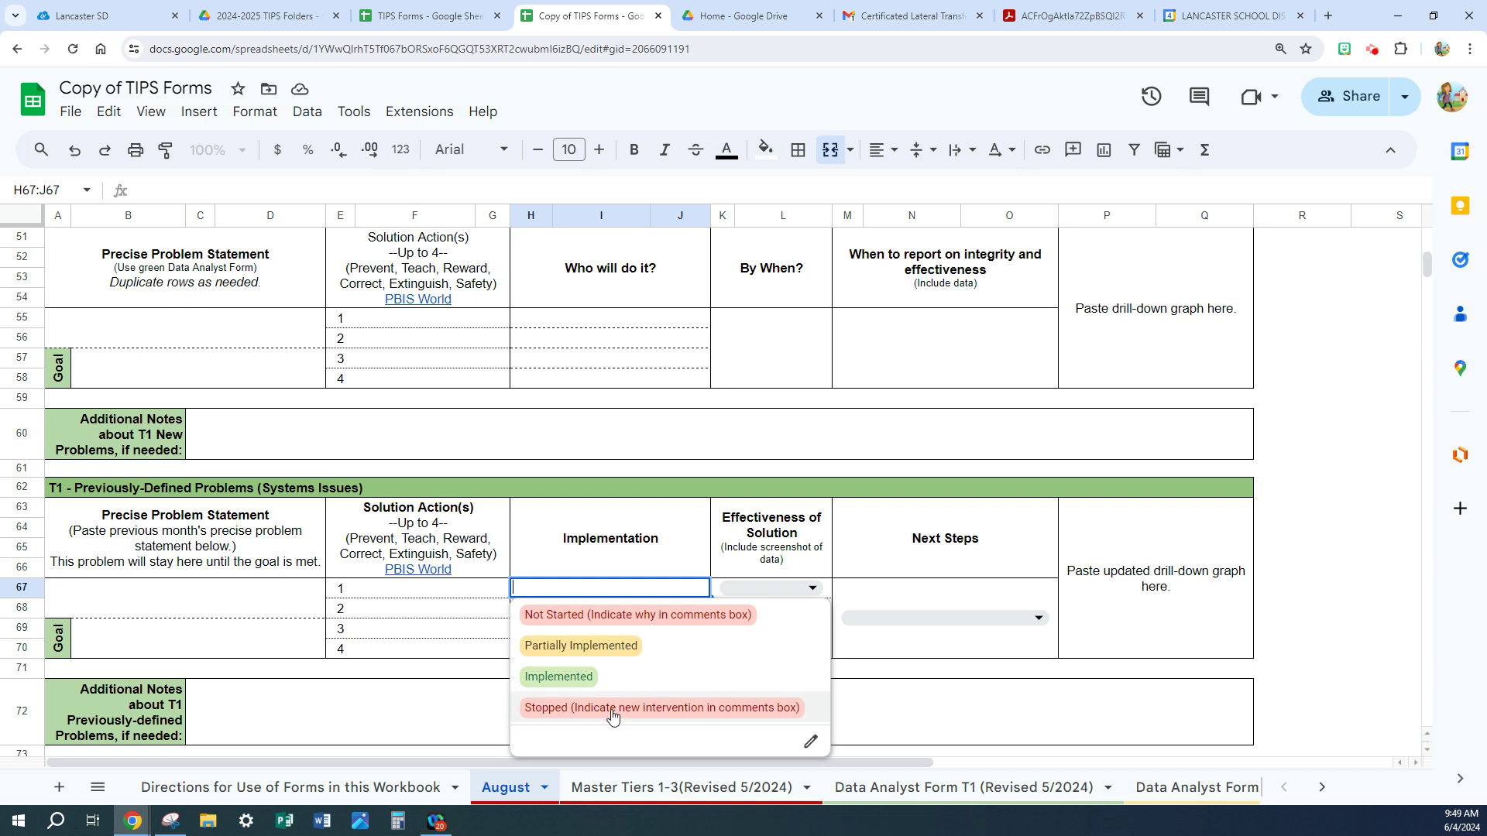
click(389, 732)
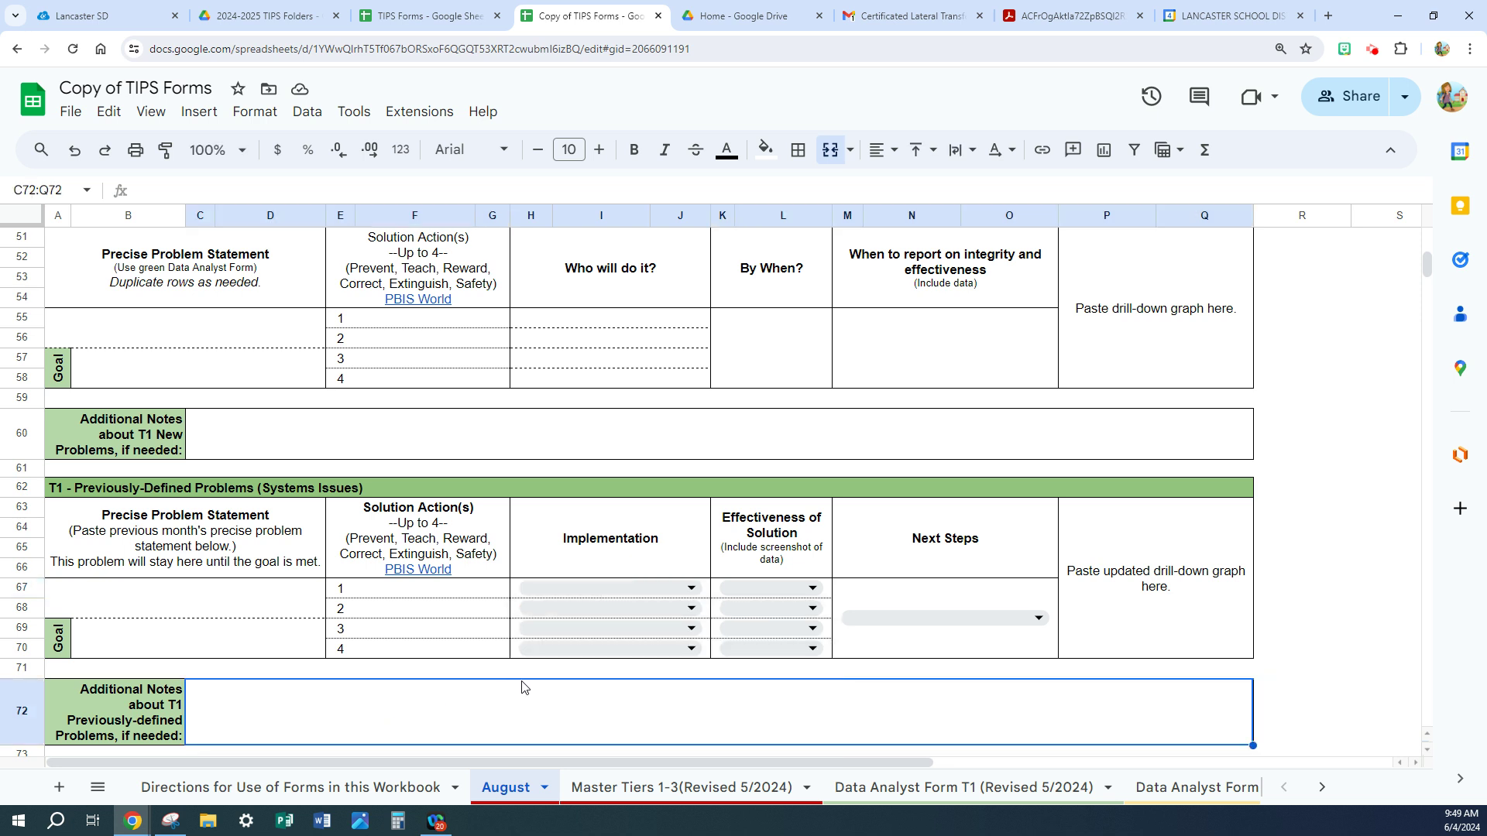
click(817, 587)
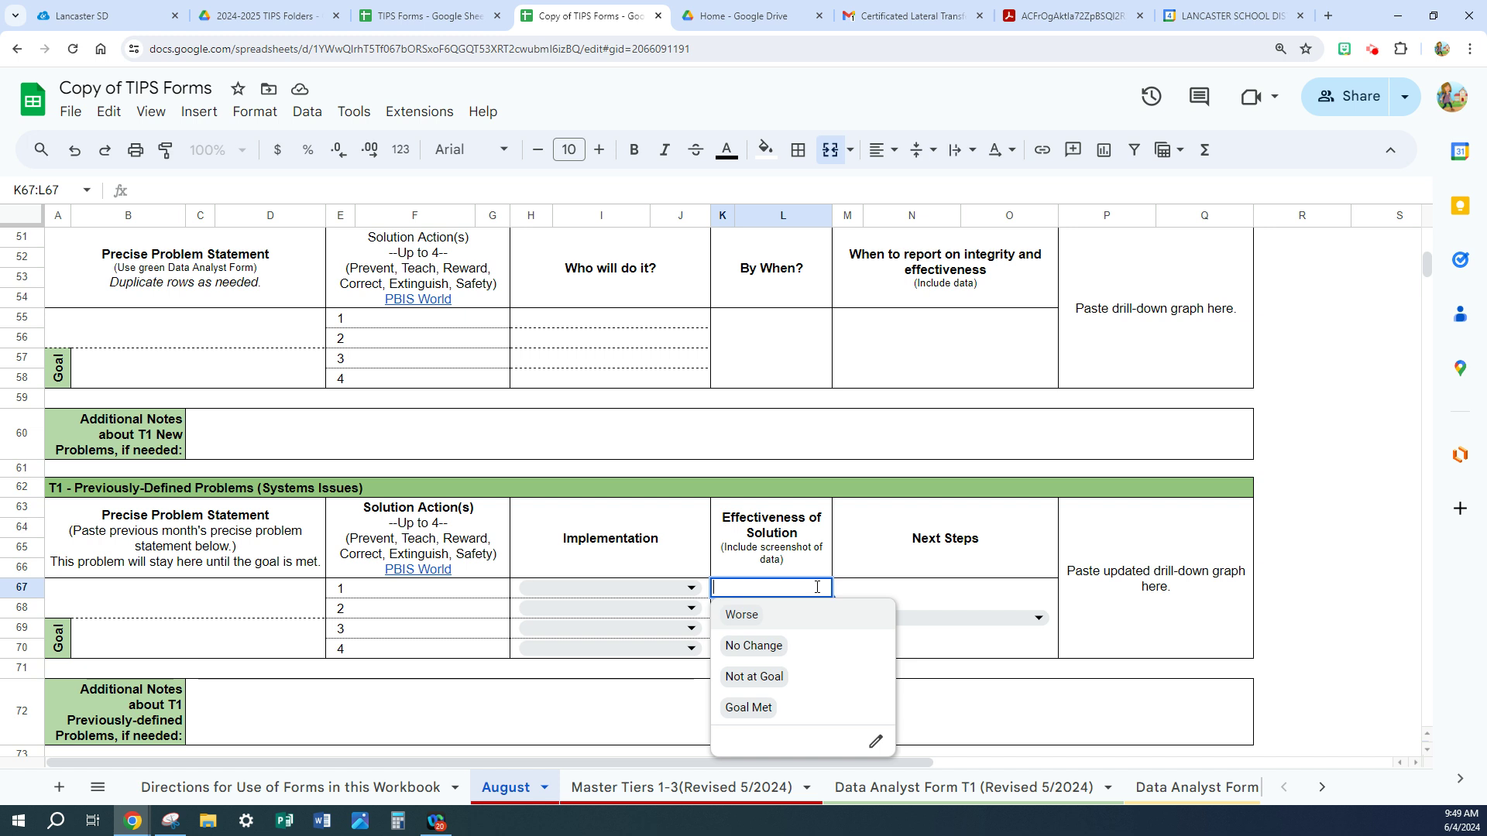
click(692, 588)
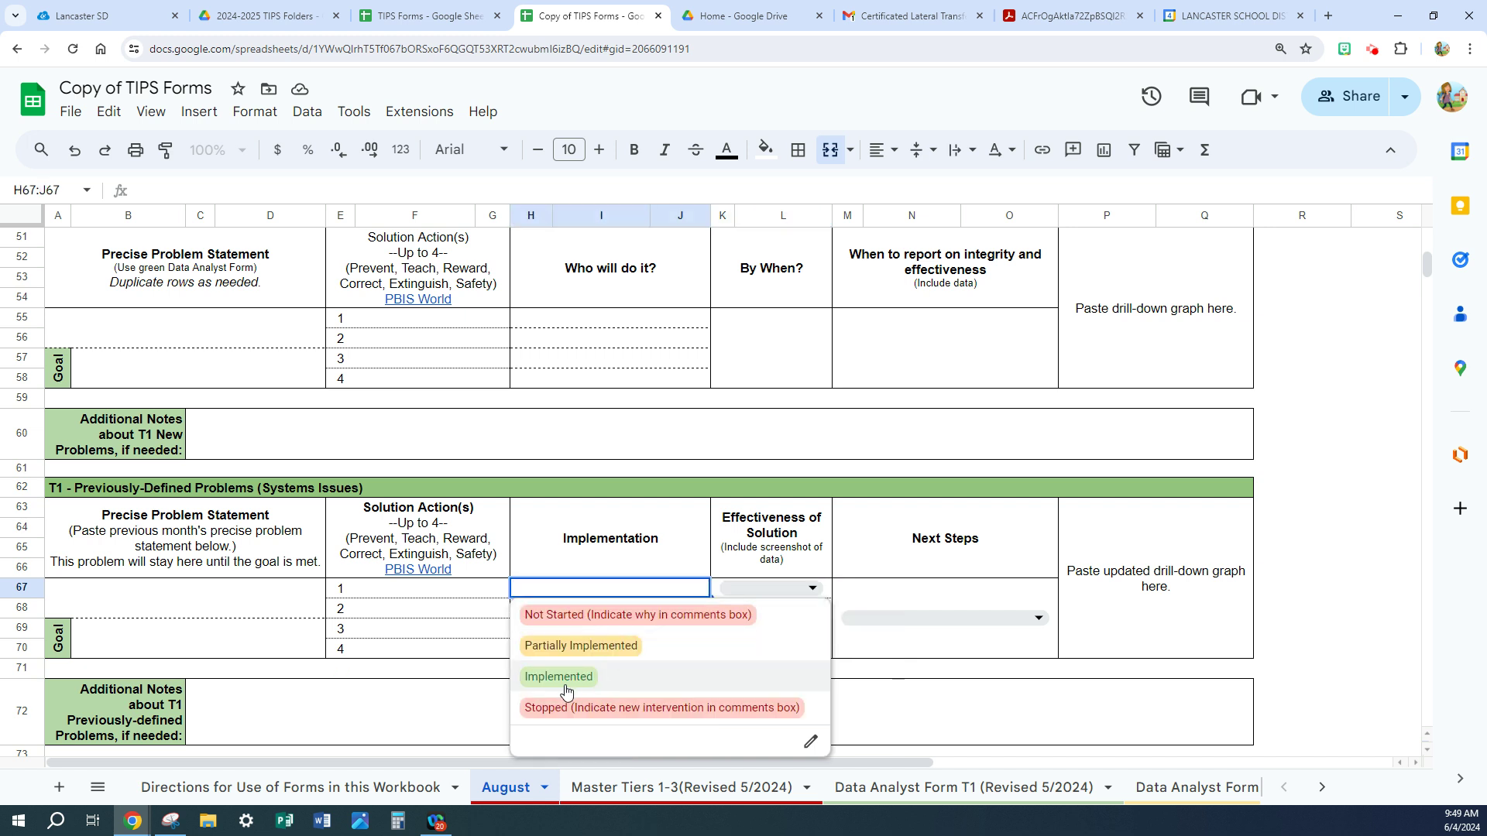
click(789, 587)
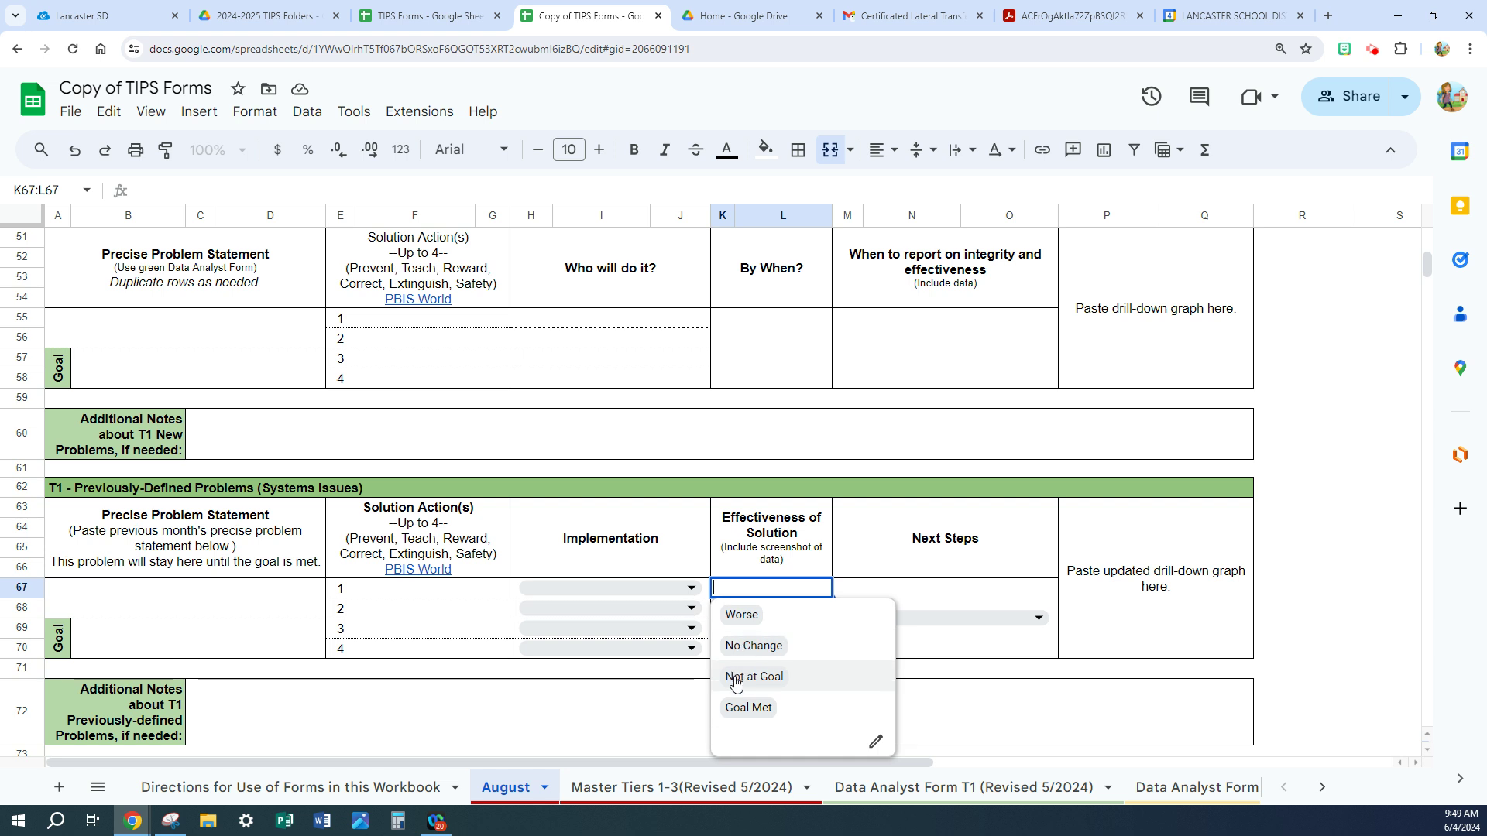
click(1028, 706)
- Review all the Next Steps choices for T1 previously-defined problems, leaving the cell empty
click(1039, 618)
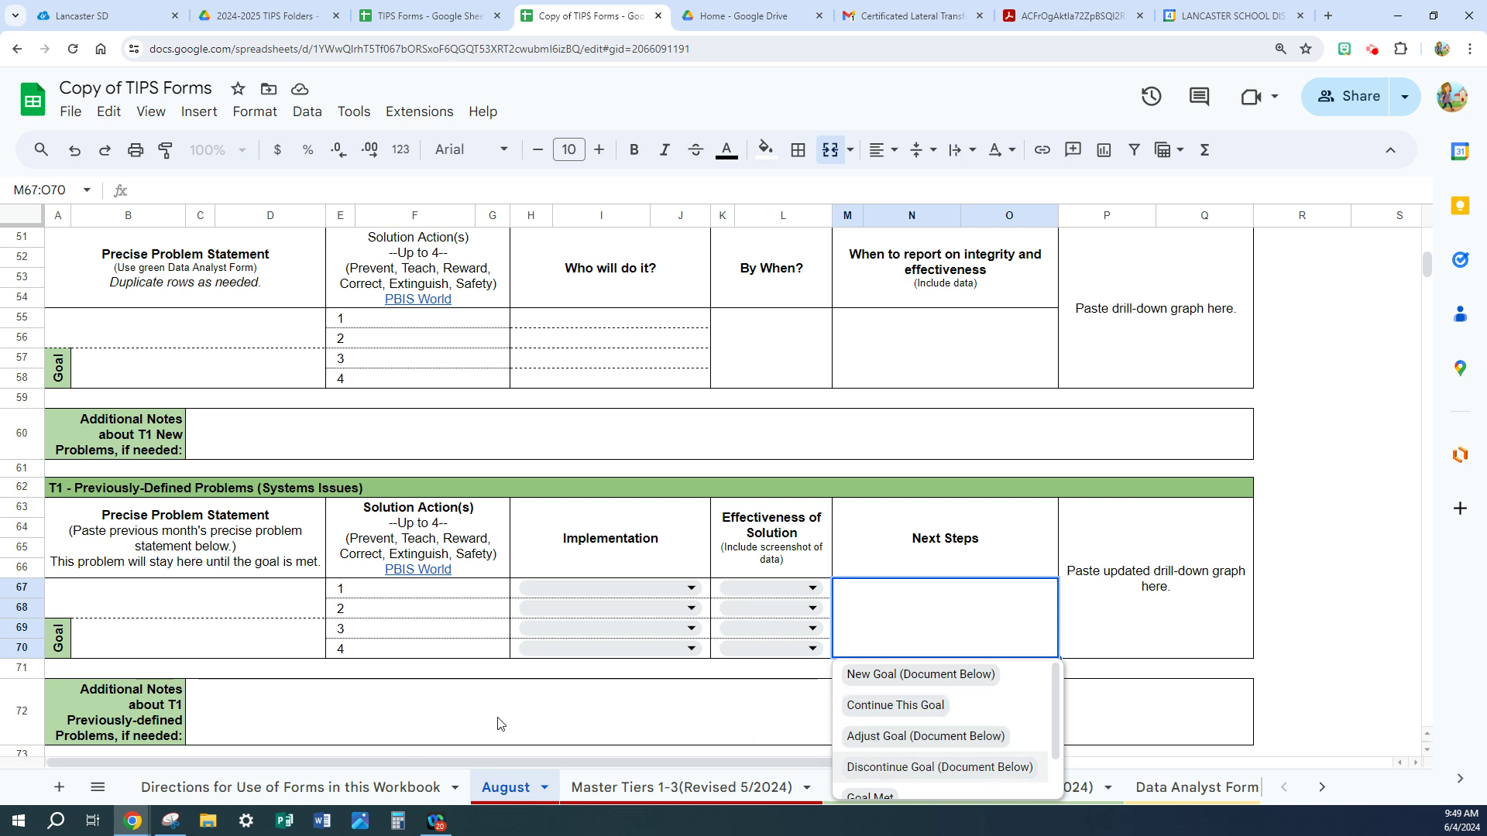
scroll(872, 798, down, 2)
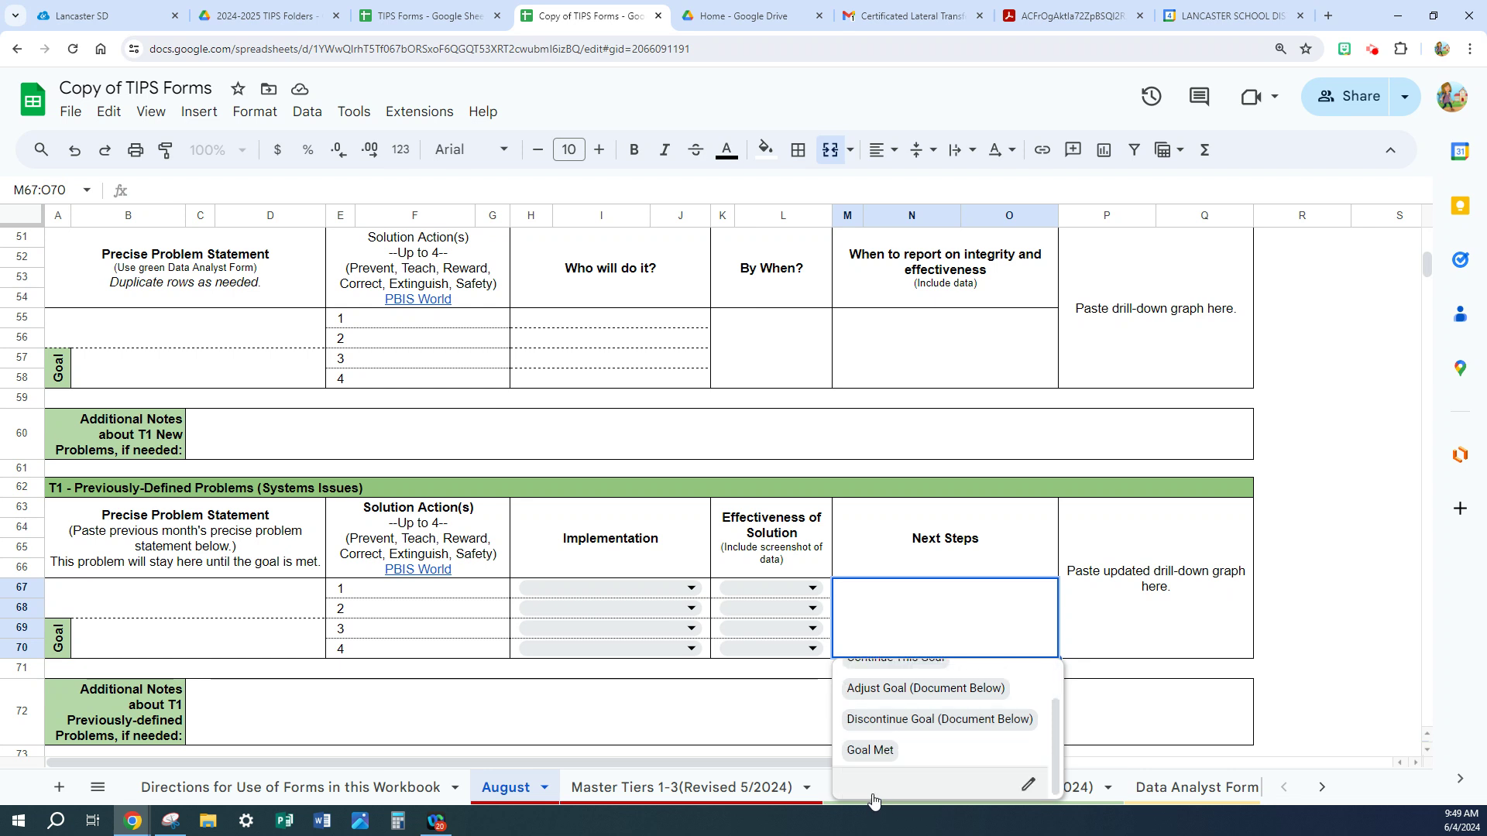
click(747, 720)
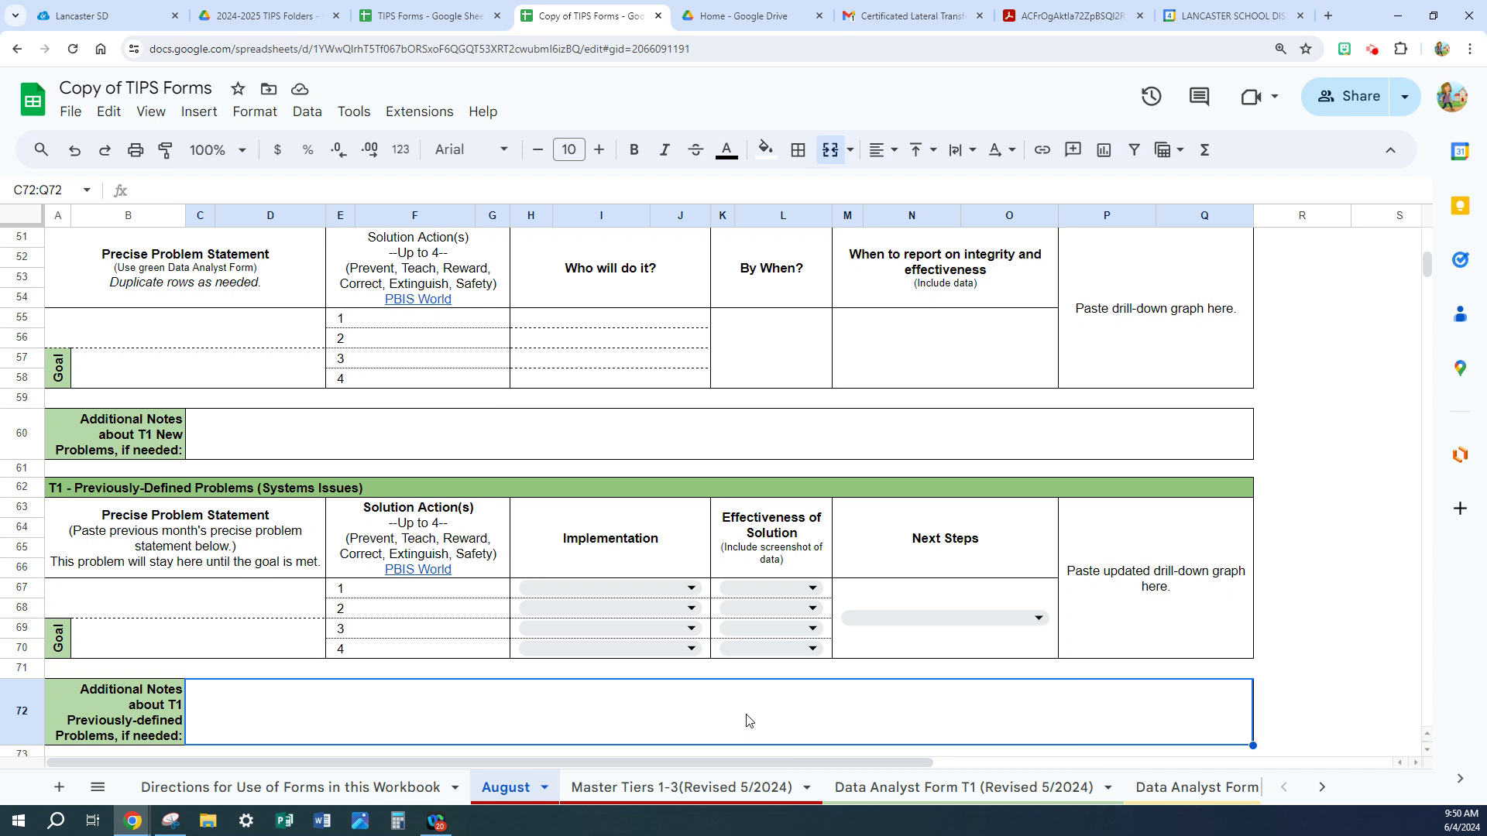
click(1038, 622)
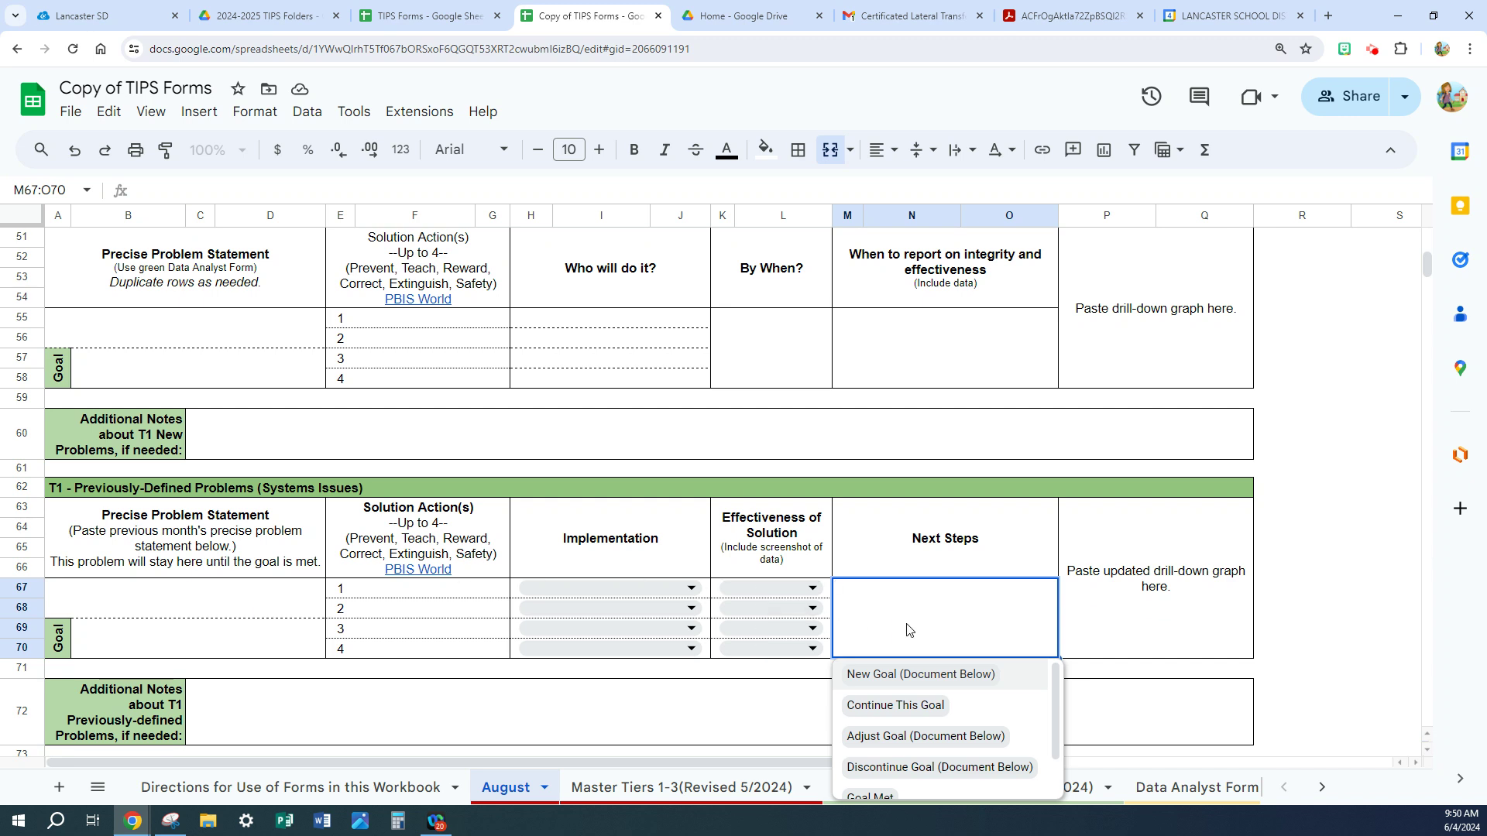
click(1298, 592)
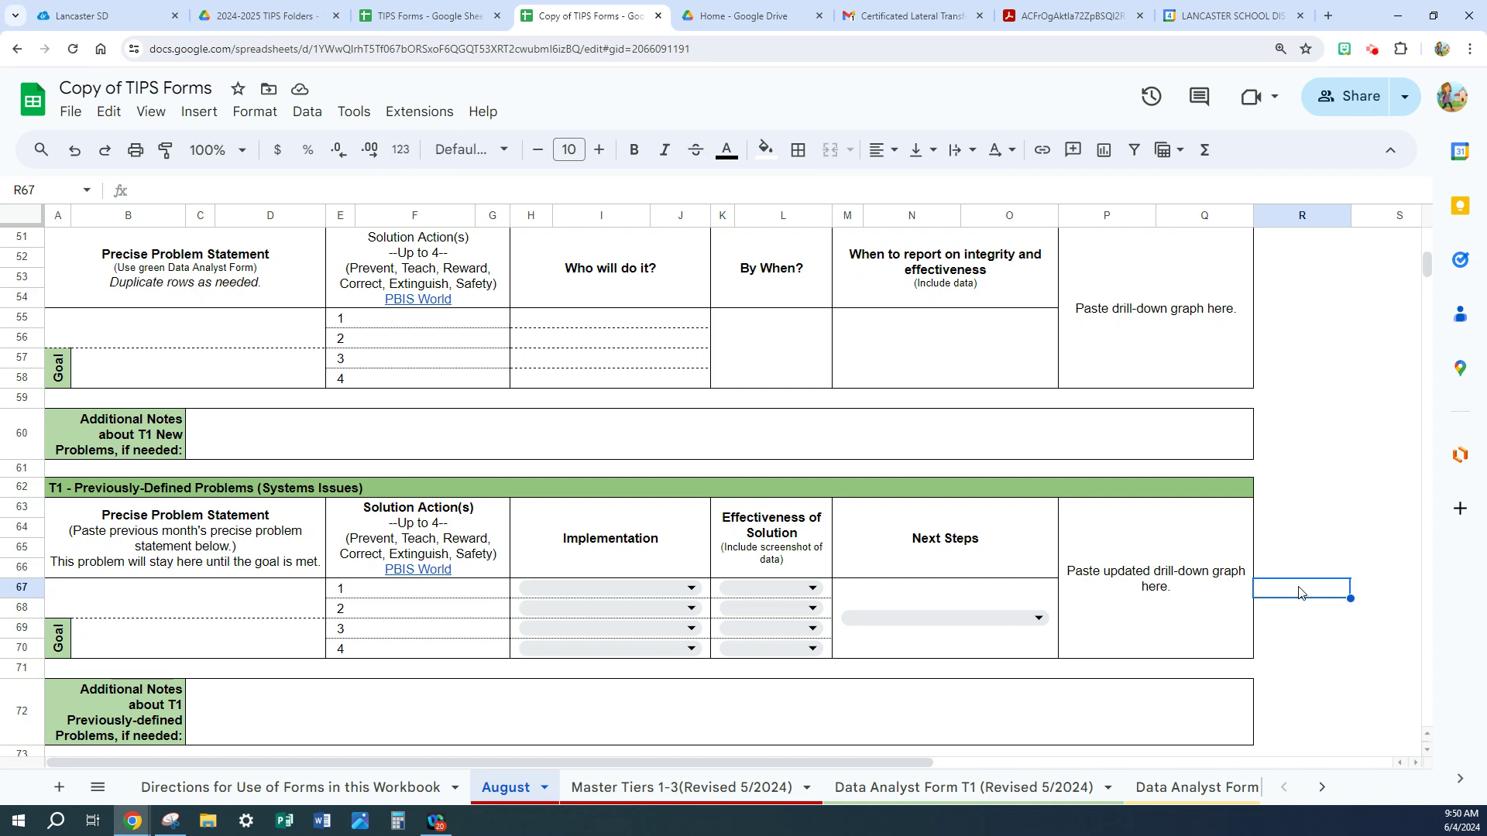
- Insert 11 rows below the T1 - Previously-Defined Problems section, which spans rows 62 to 72
scroll(1299, 592, down, 1)
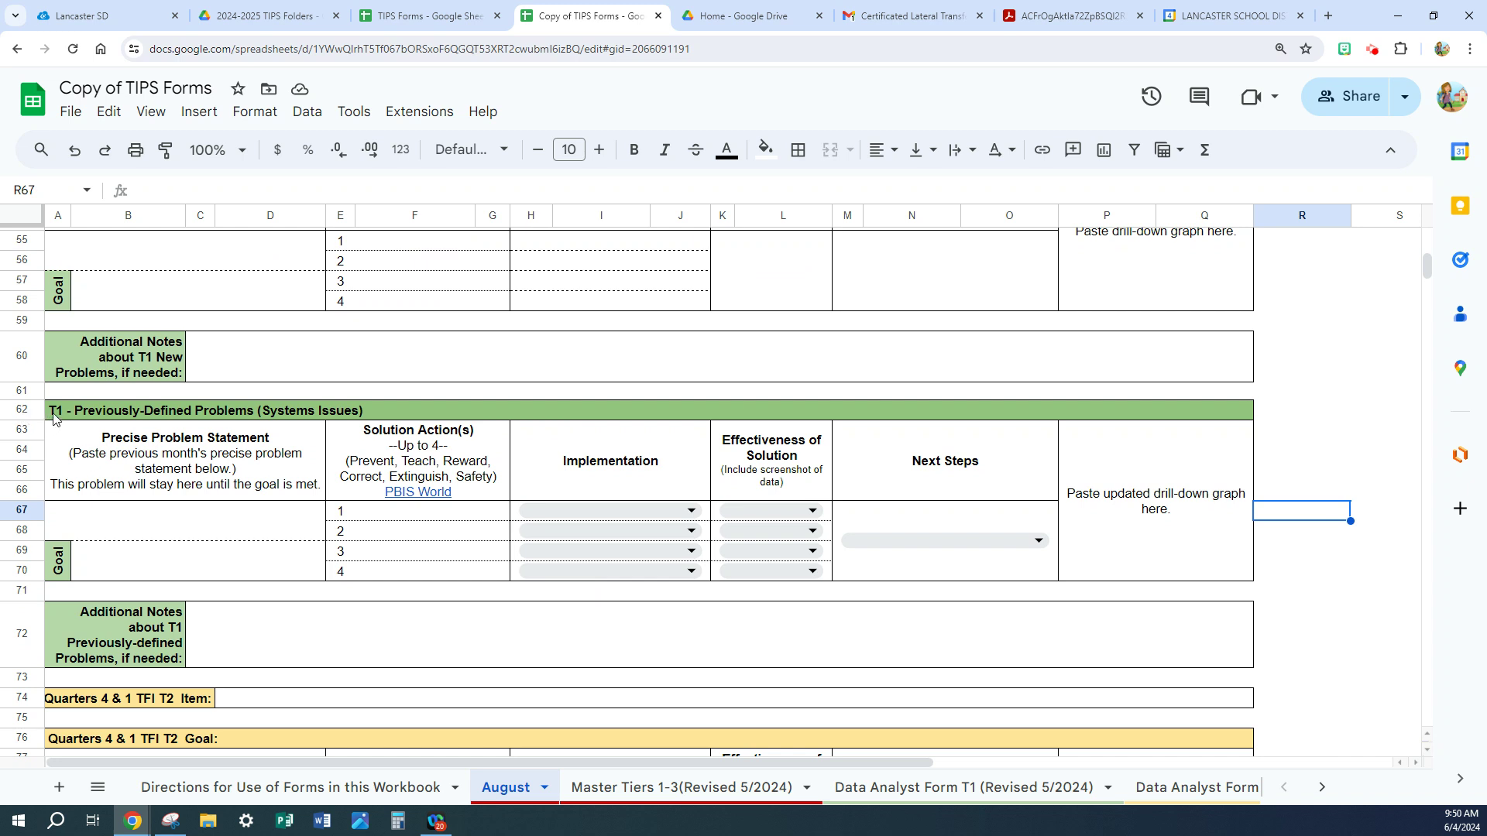
drag(53, 419, 115, 650)
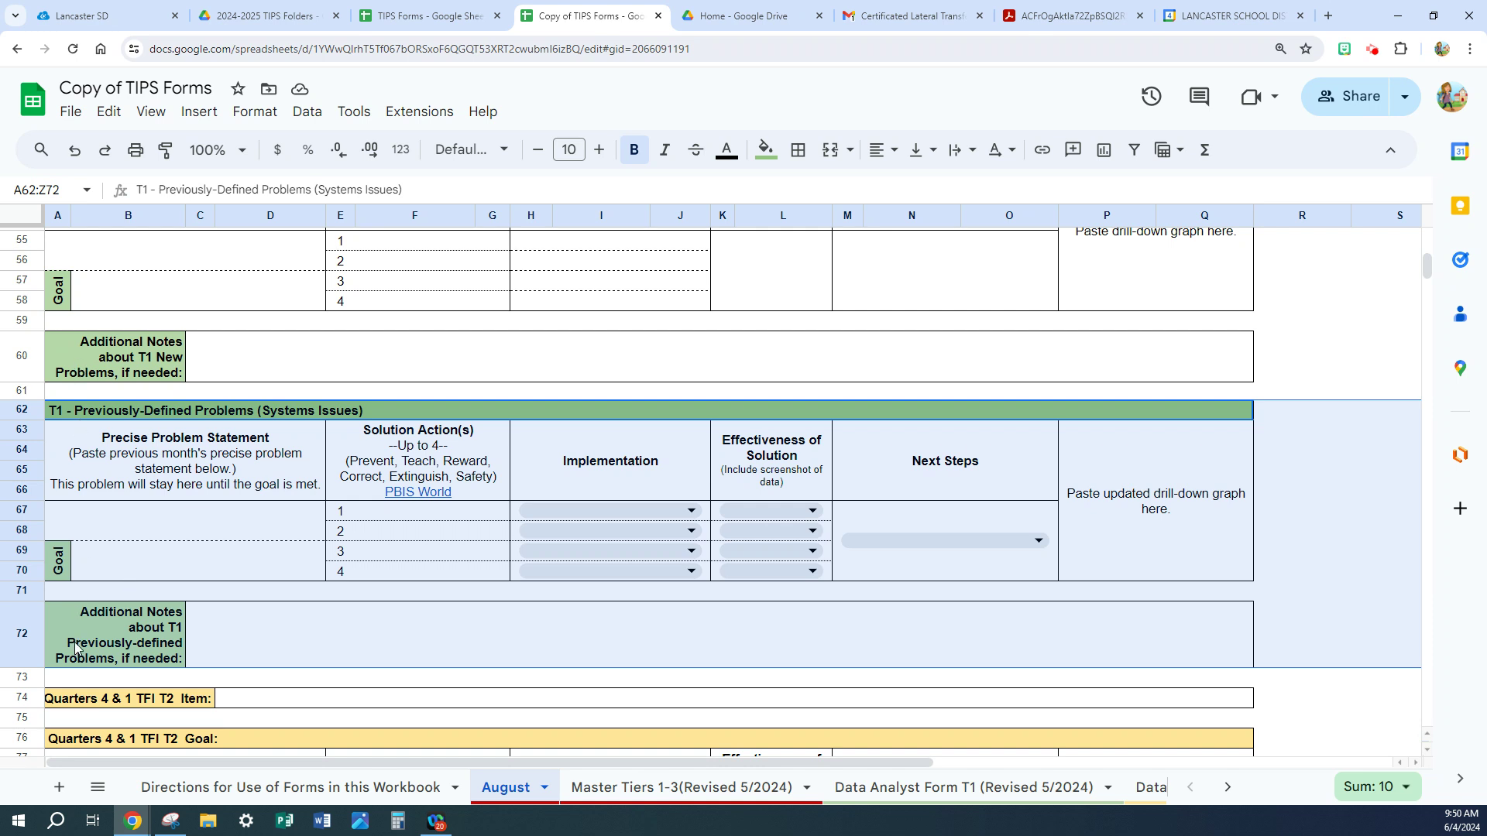
click(206, 115)
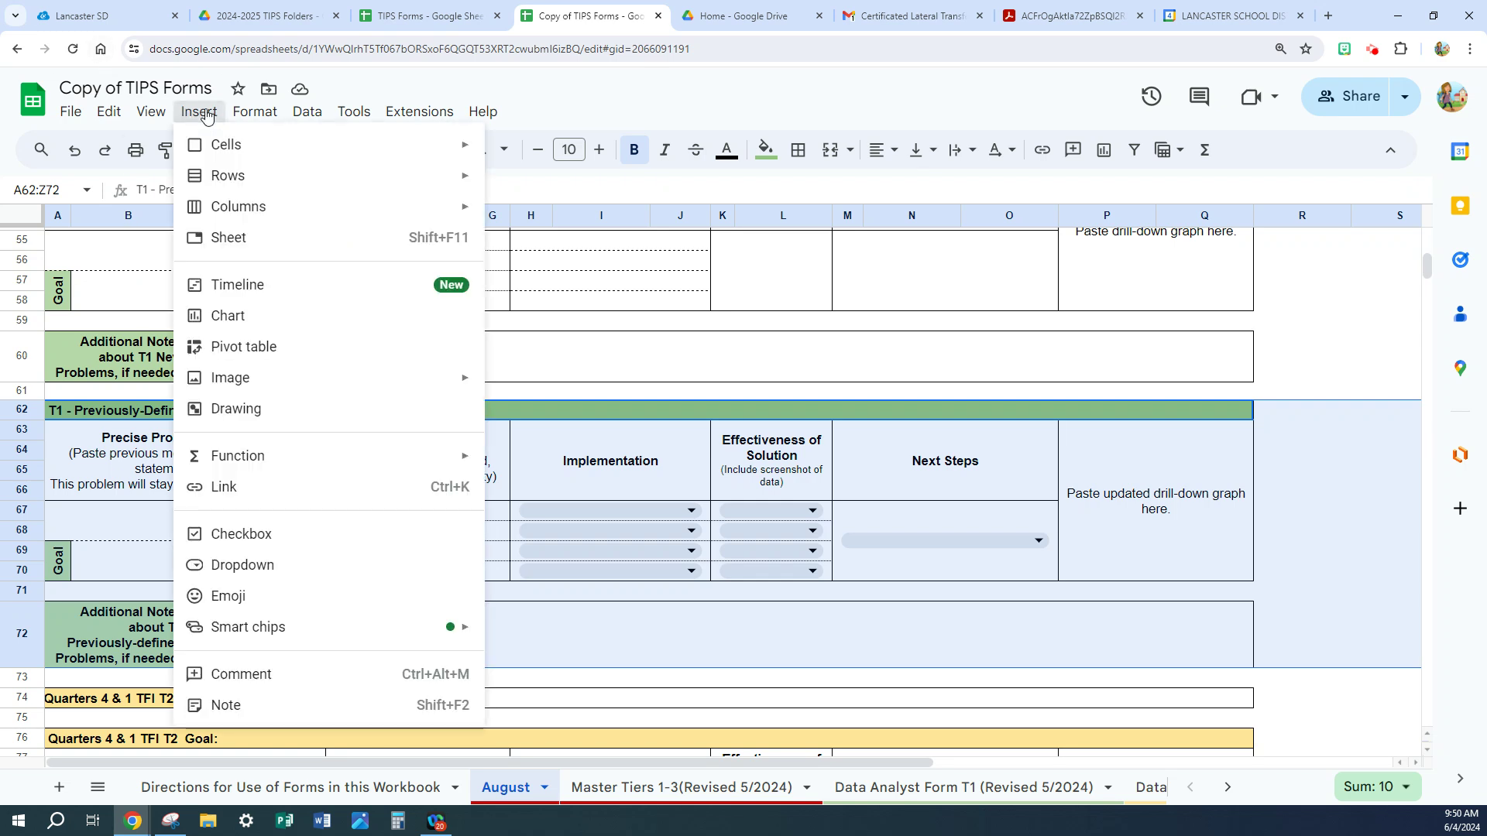
mouse_move(234, 183)
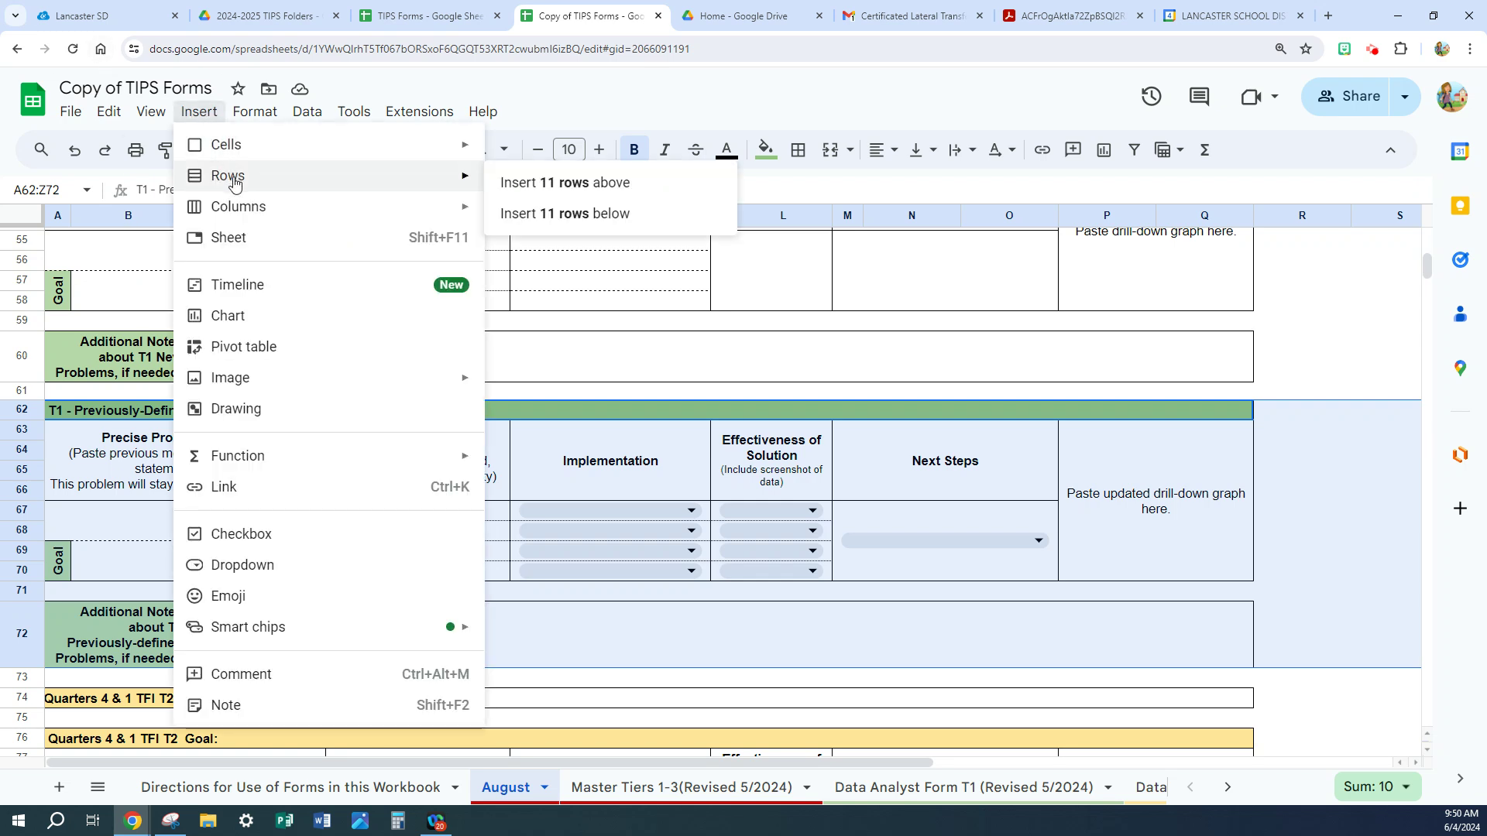
click(534, 214)
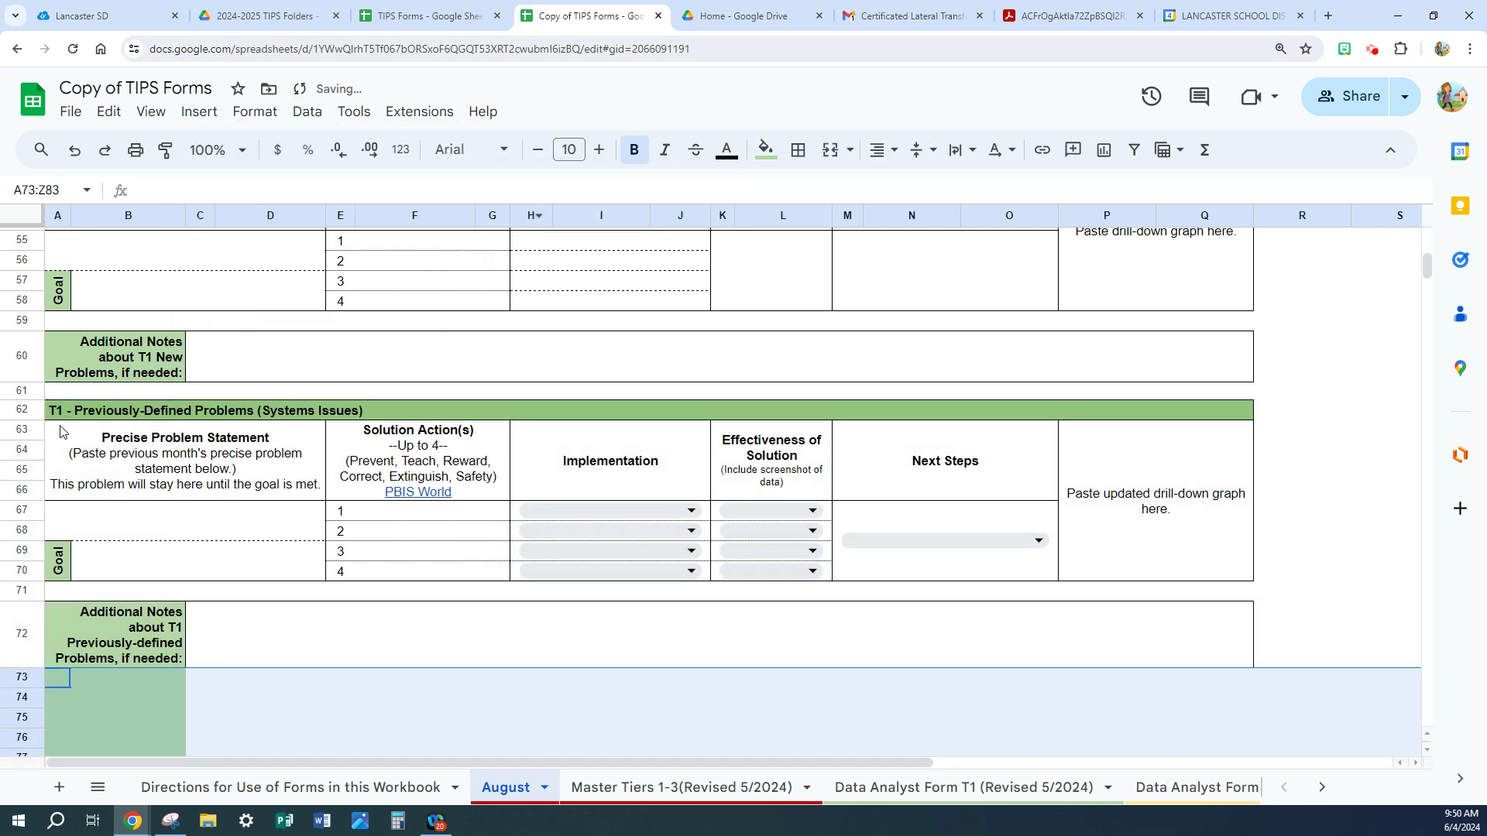
- Copy the whole T1 - Previously-Defined Problems section, including its additional notes row, into the new rows starting at A73
click(30, 410)
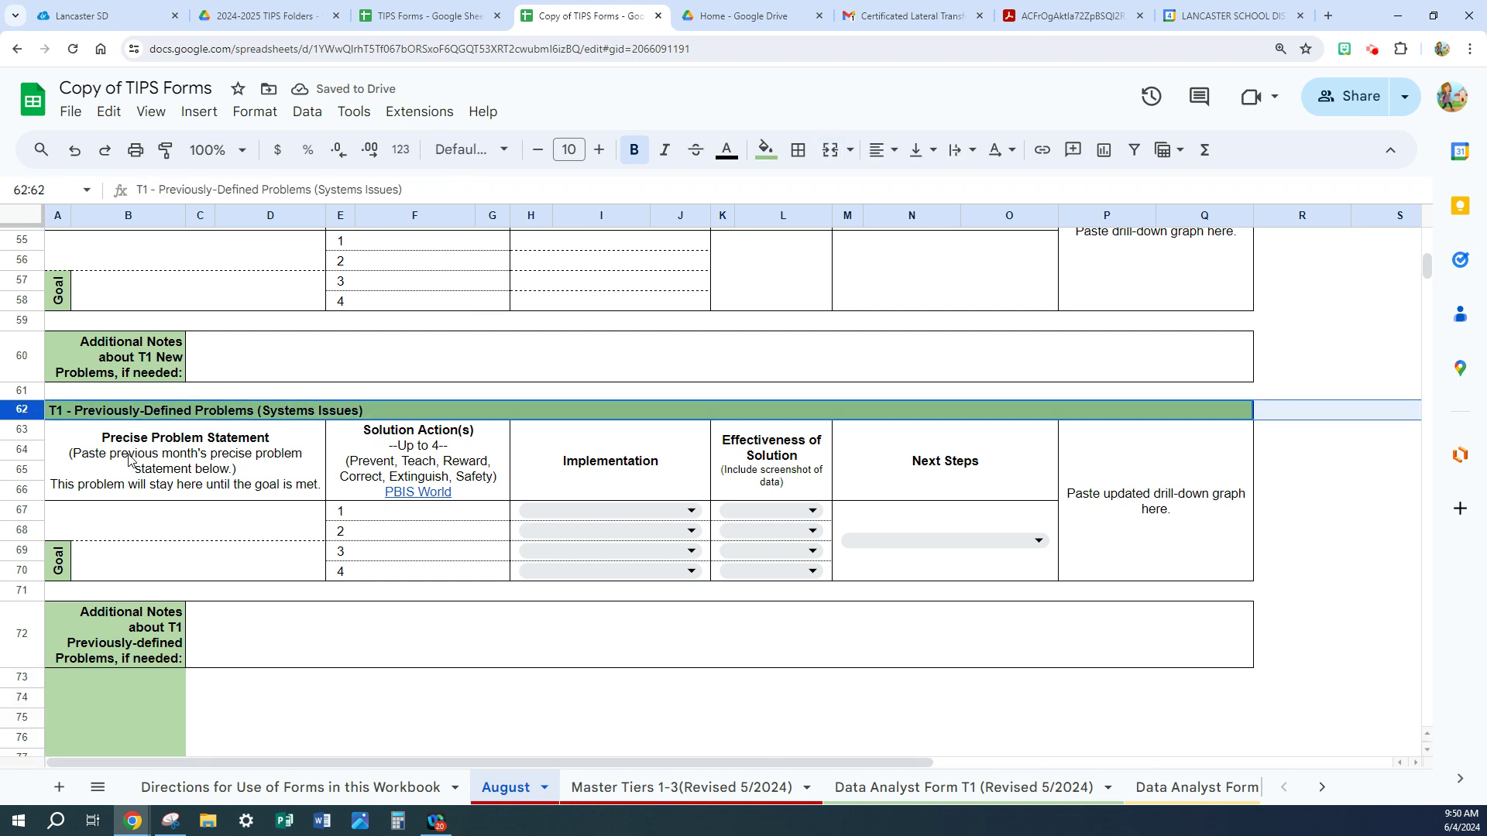
drag(56, 414, 86, 621)
key(ctrl+c)
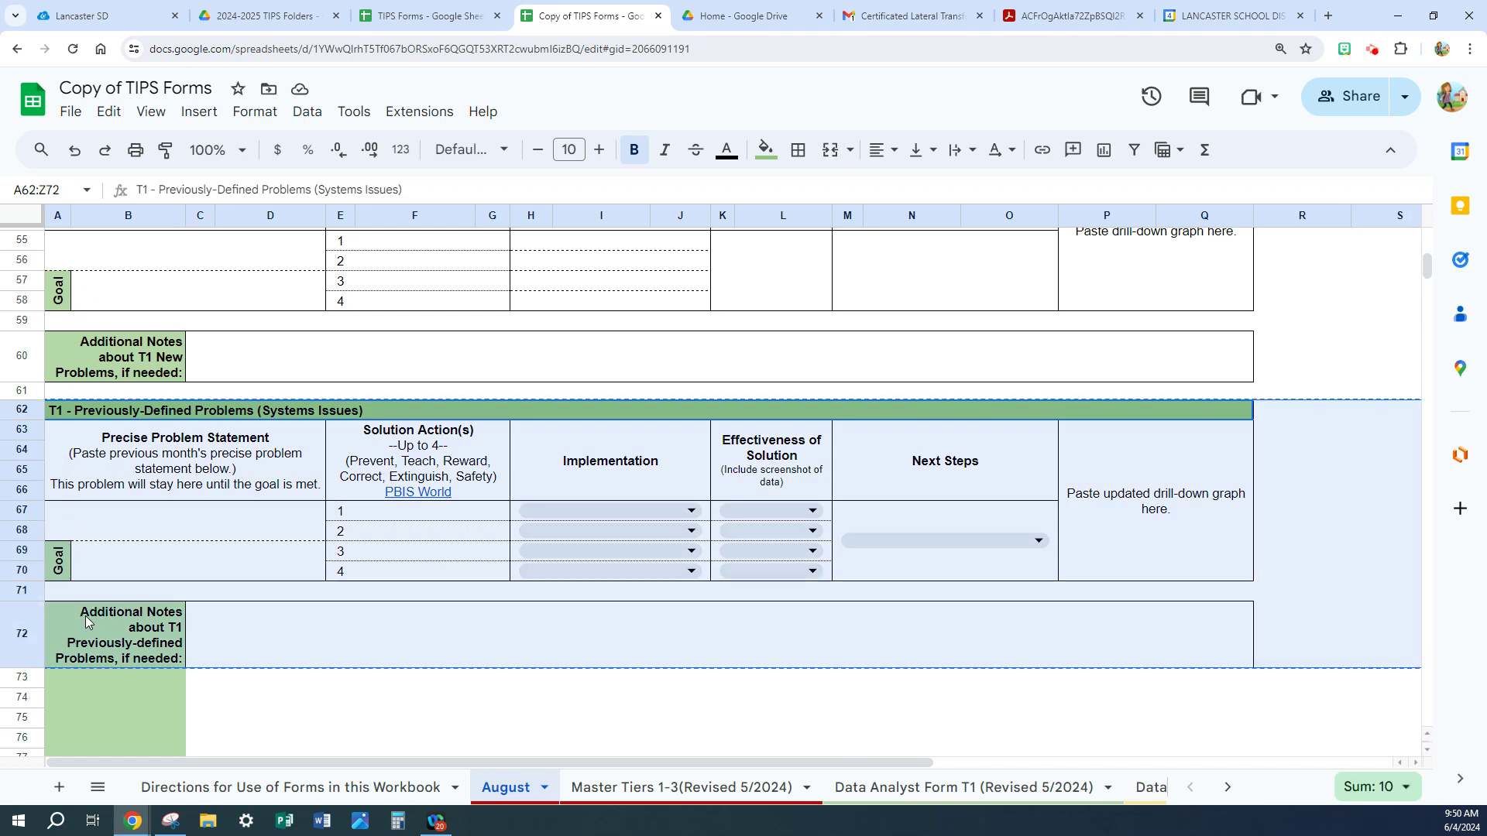
click(58, 679)
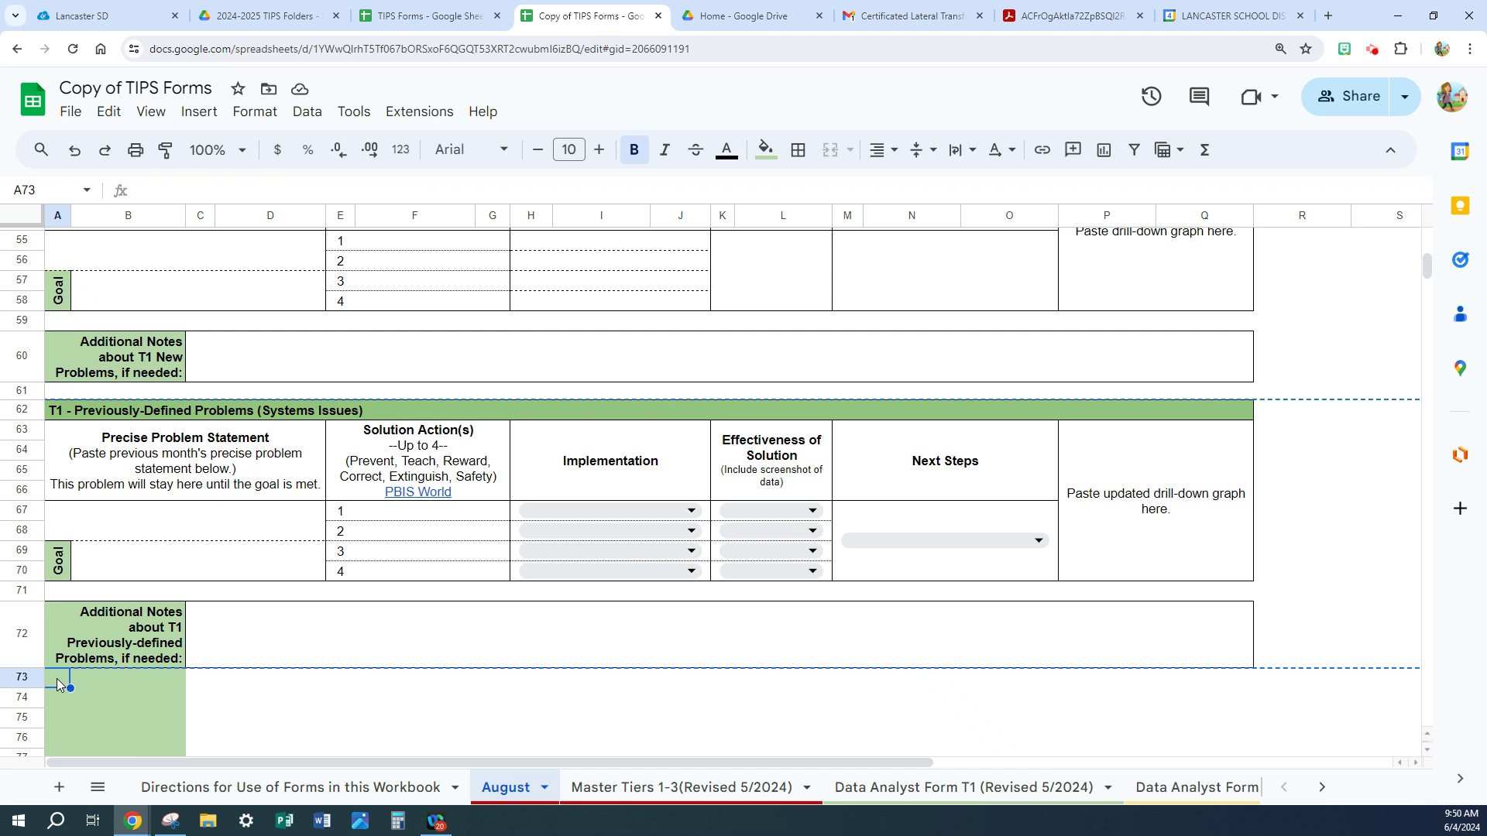
key(ctrl+v)
scroll(240, 525, down, 1)
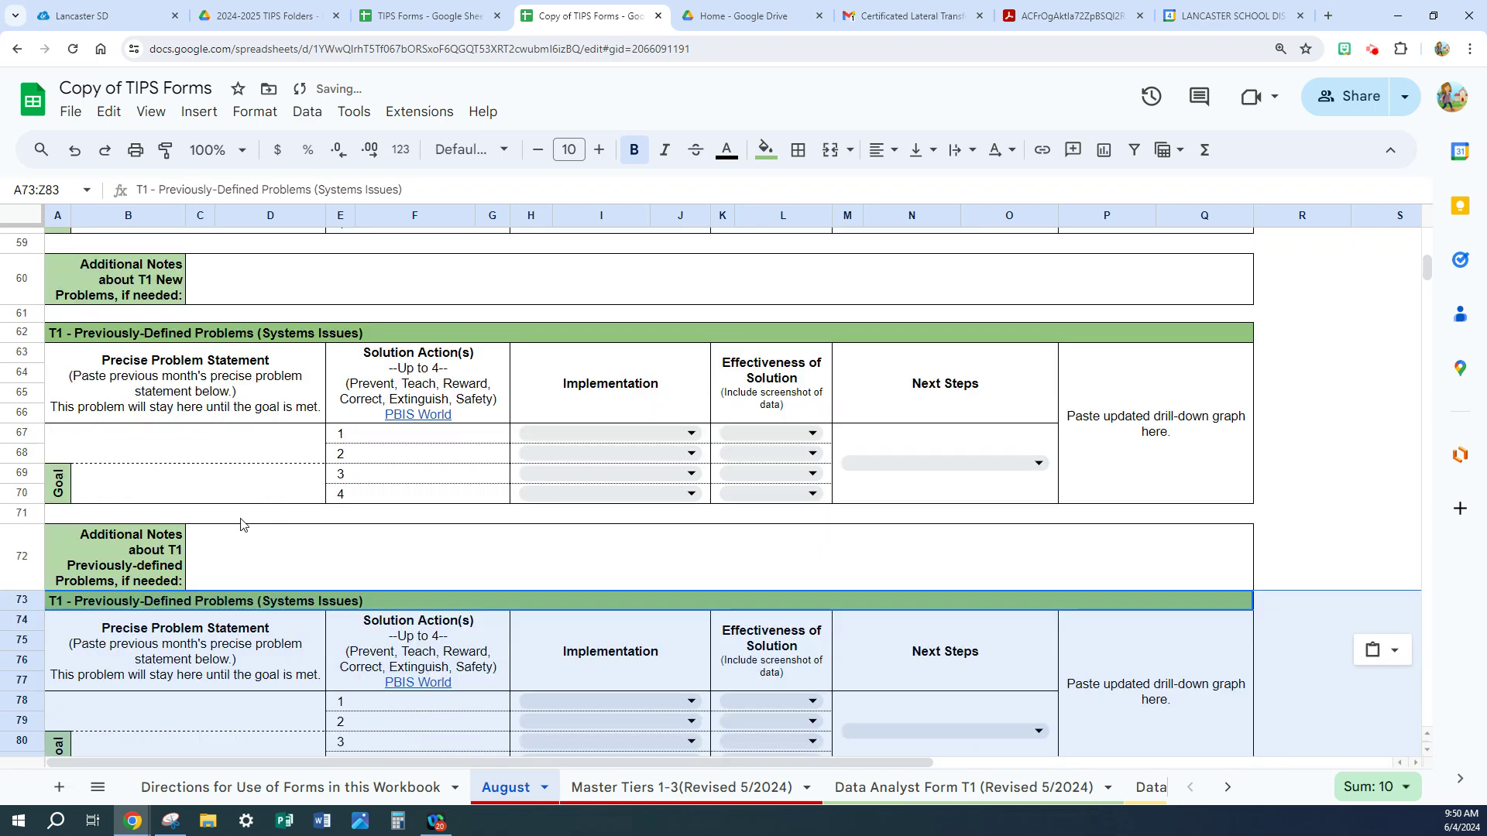
scroll(241, 524, down, 1)
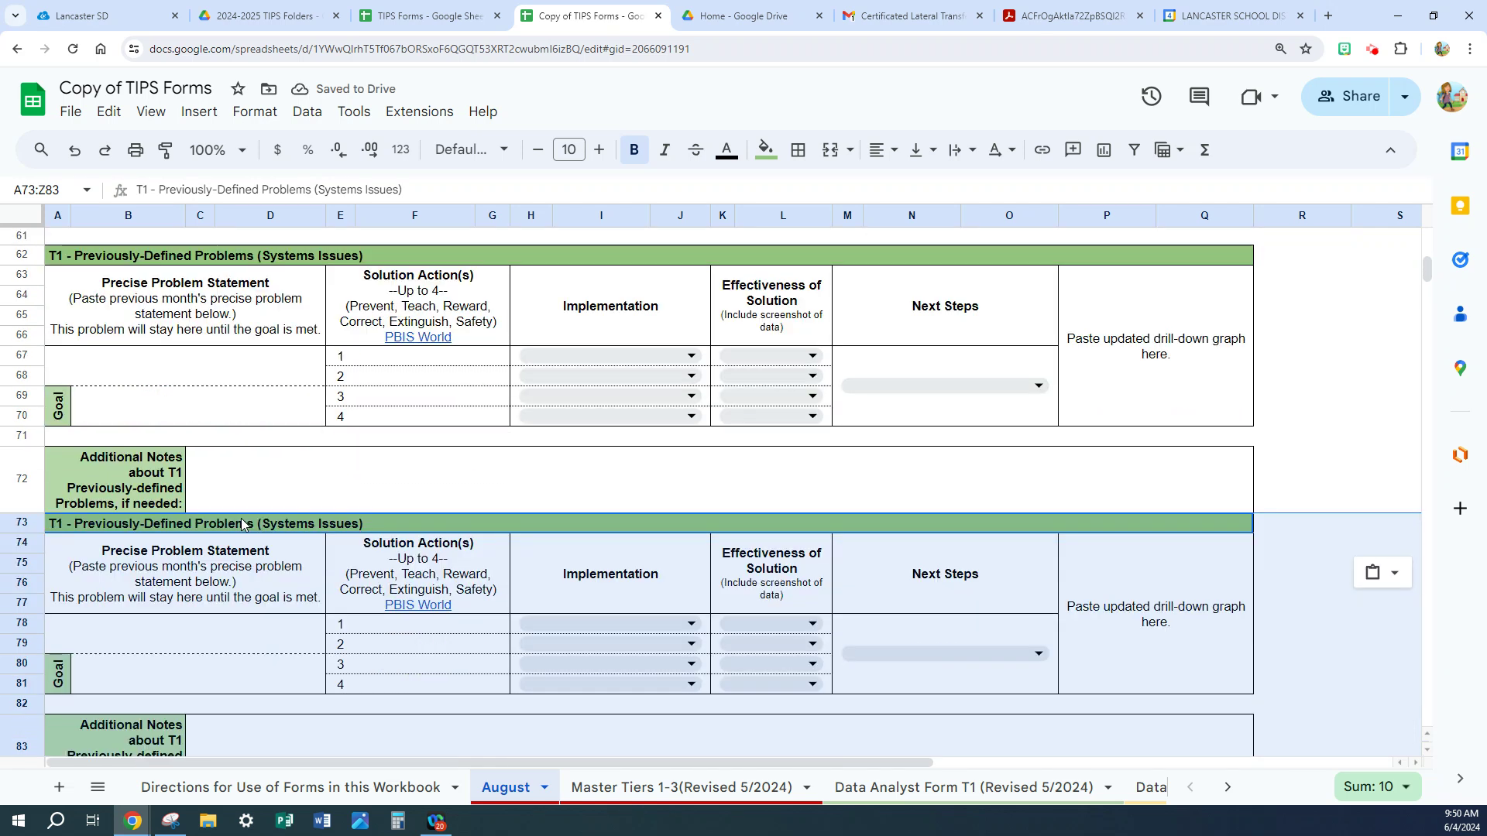
click(213, 631)
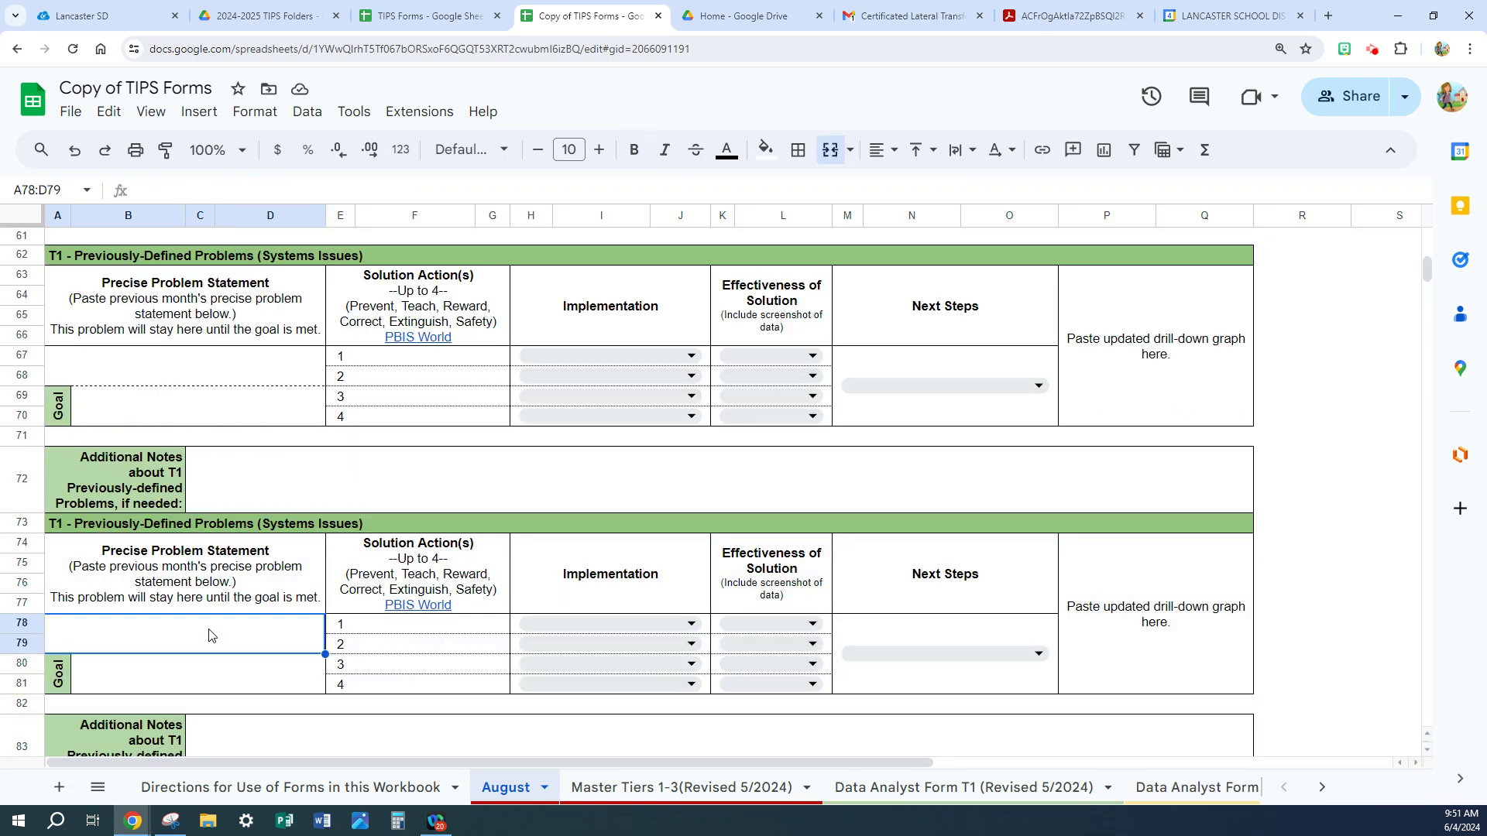
- Insert one row above the duplicated T1 - Previously-Defined Problems heading in row 73
click(23, 524)
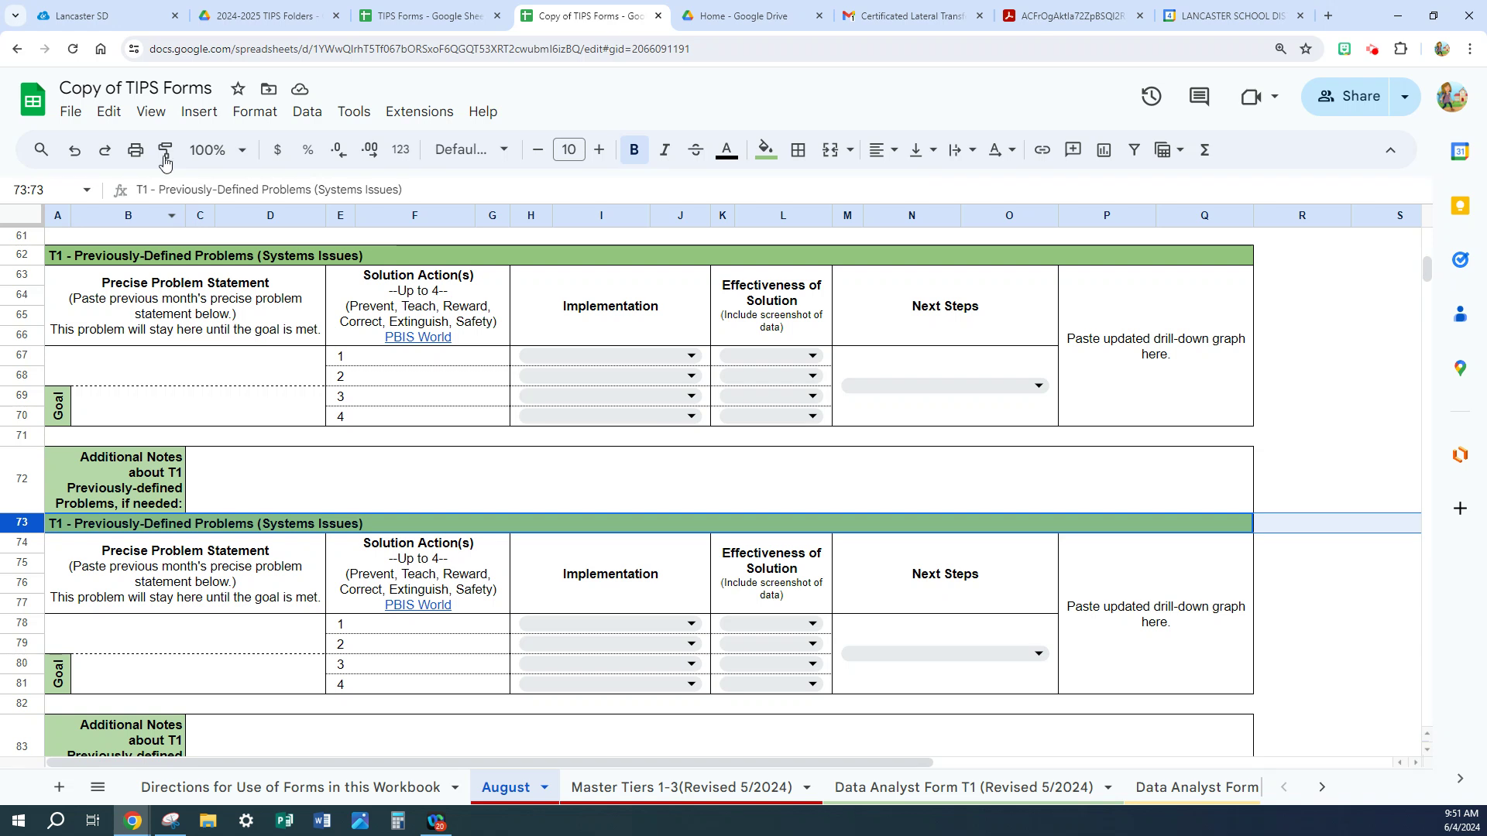
click(199, 113)
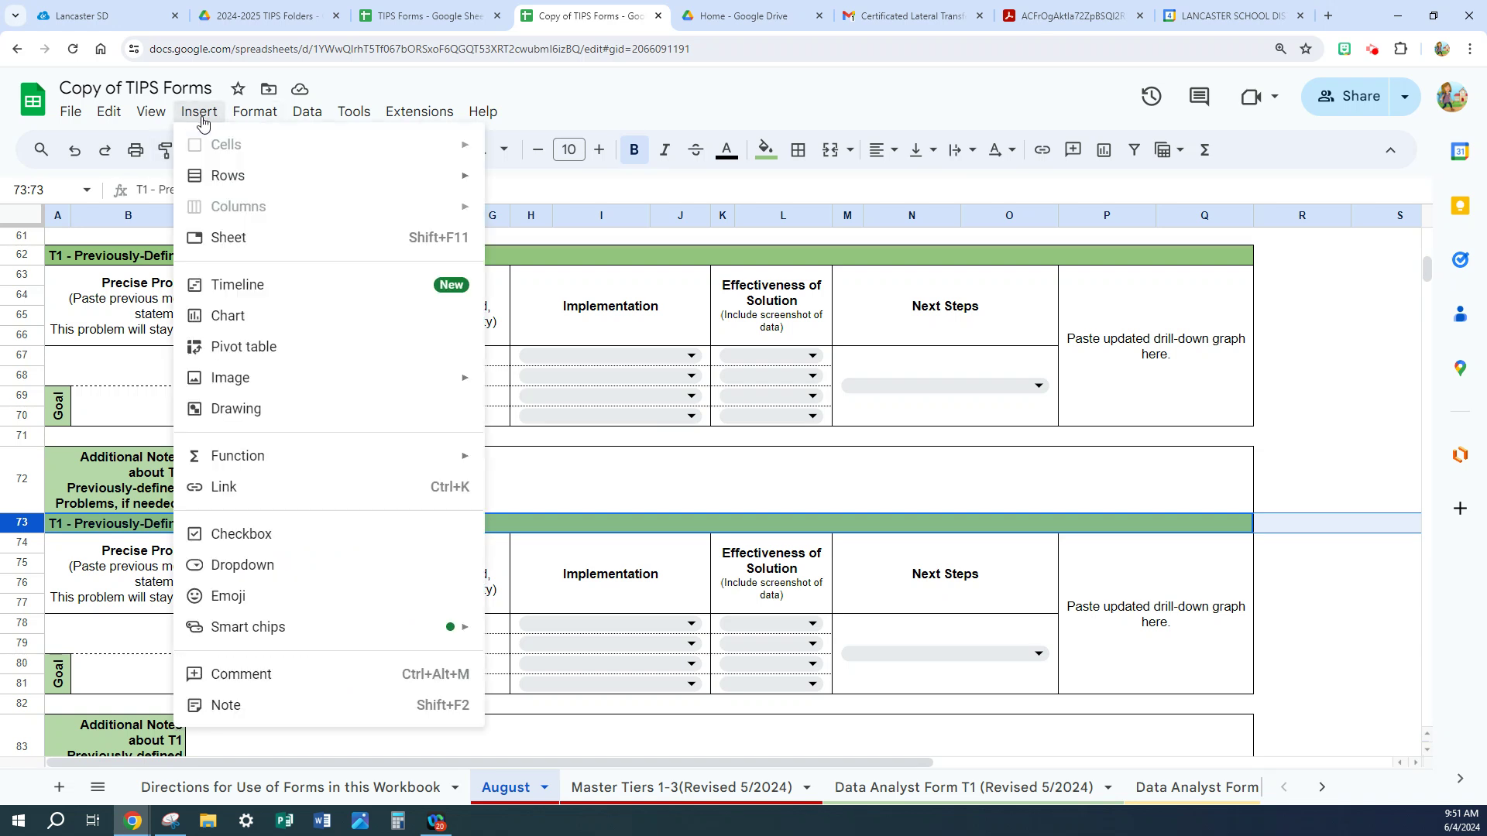
mouse_move(436, 186)
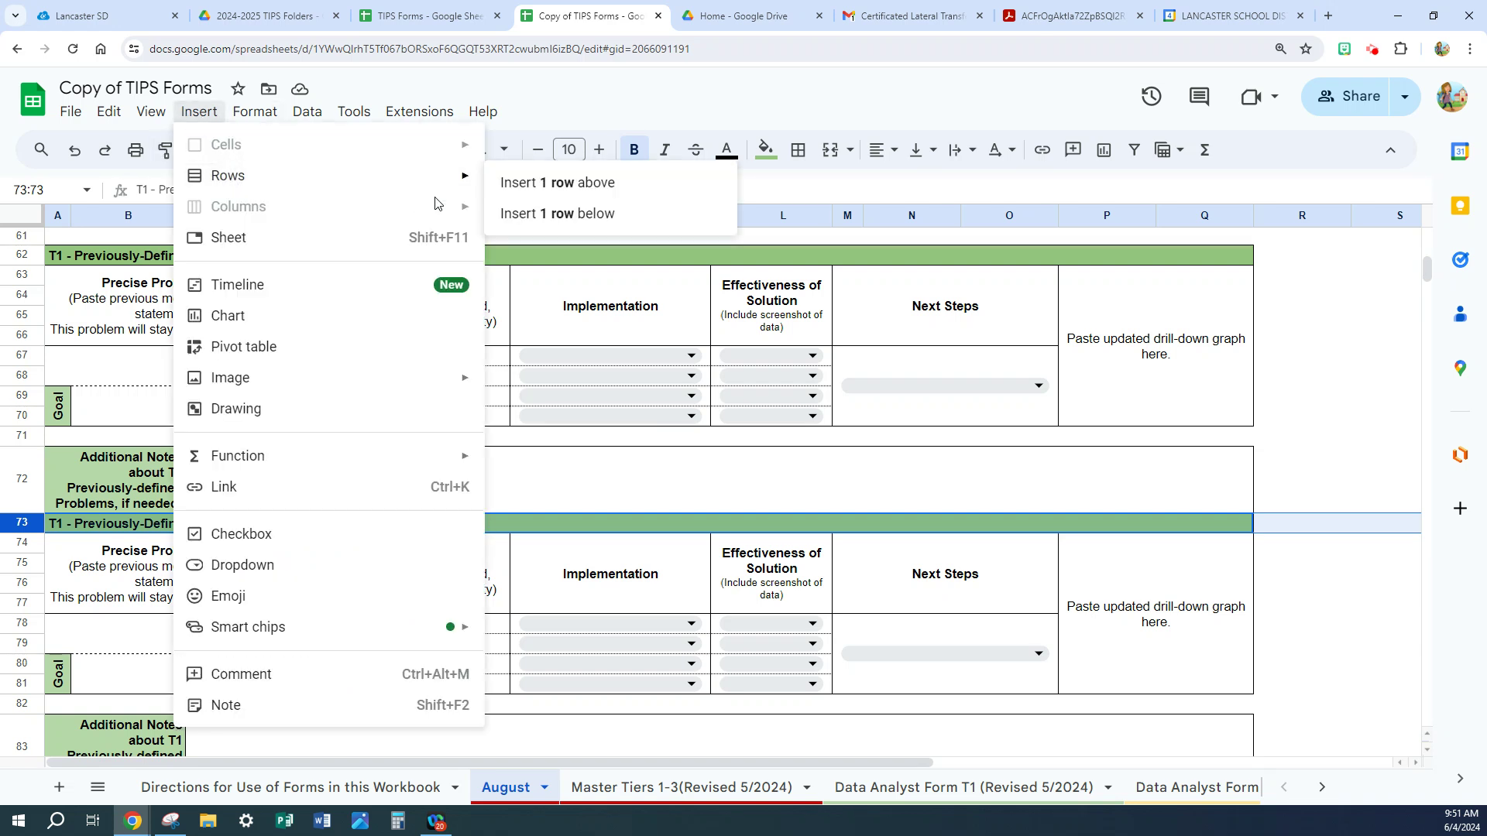
click(561, 186)
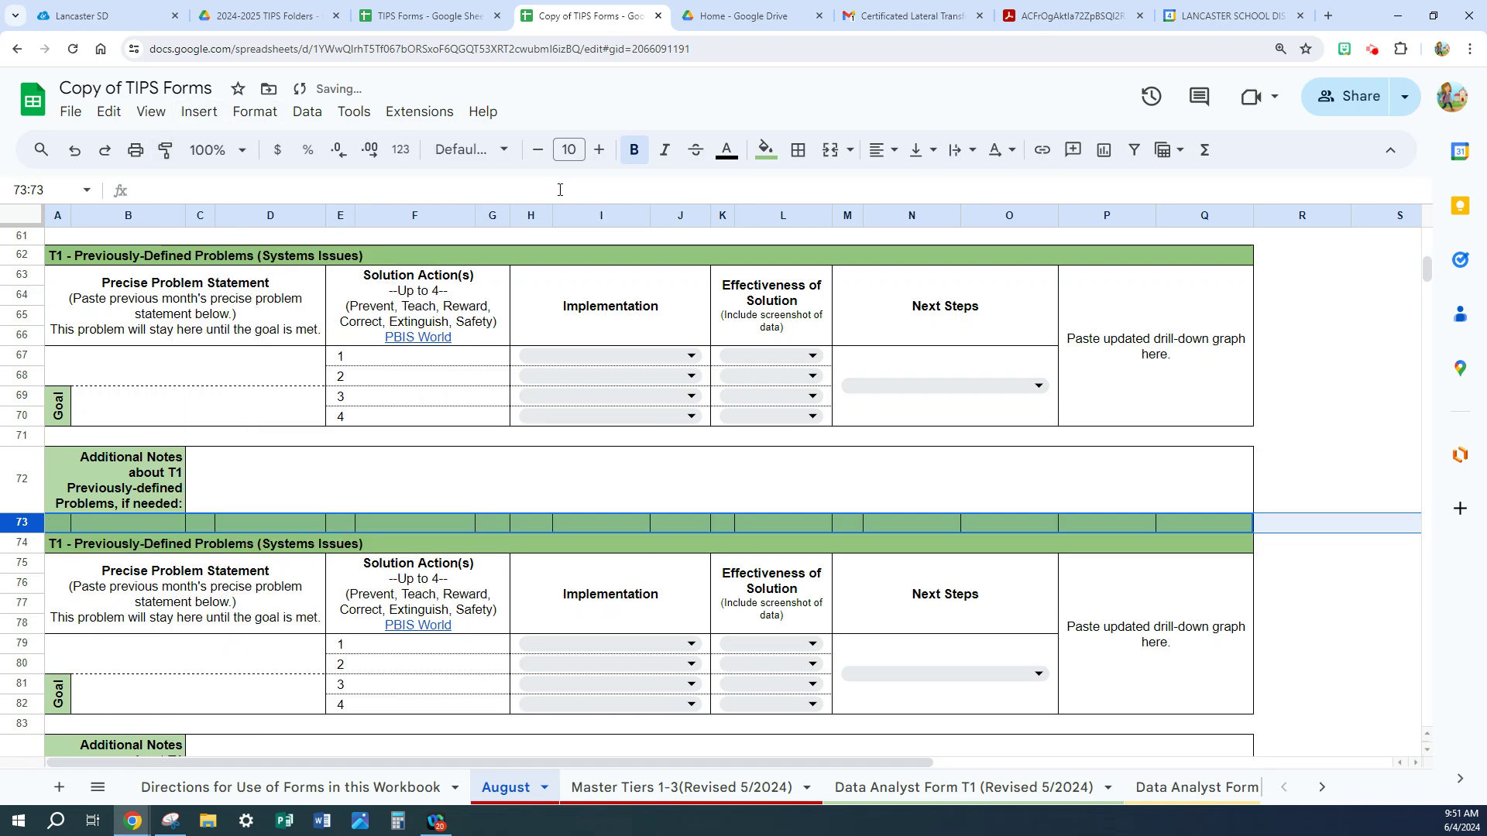
- Apply the formatting of blank spacer row 71 to the green row 73 between the two sections with Paint format
click(51, 529)
drag(51, 529, 1196, 523)
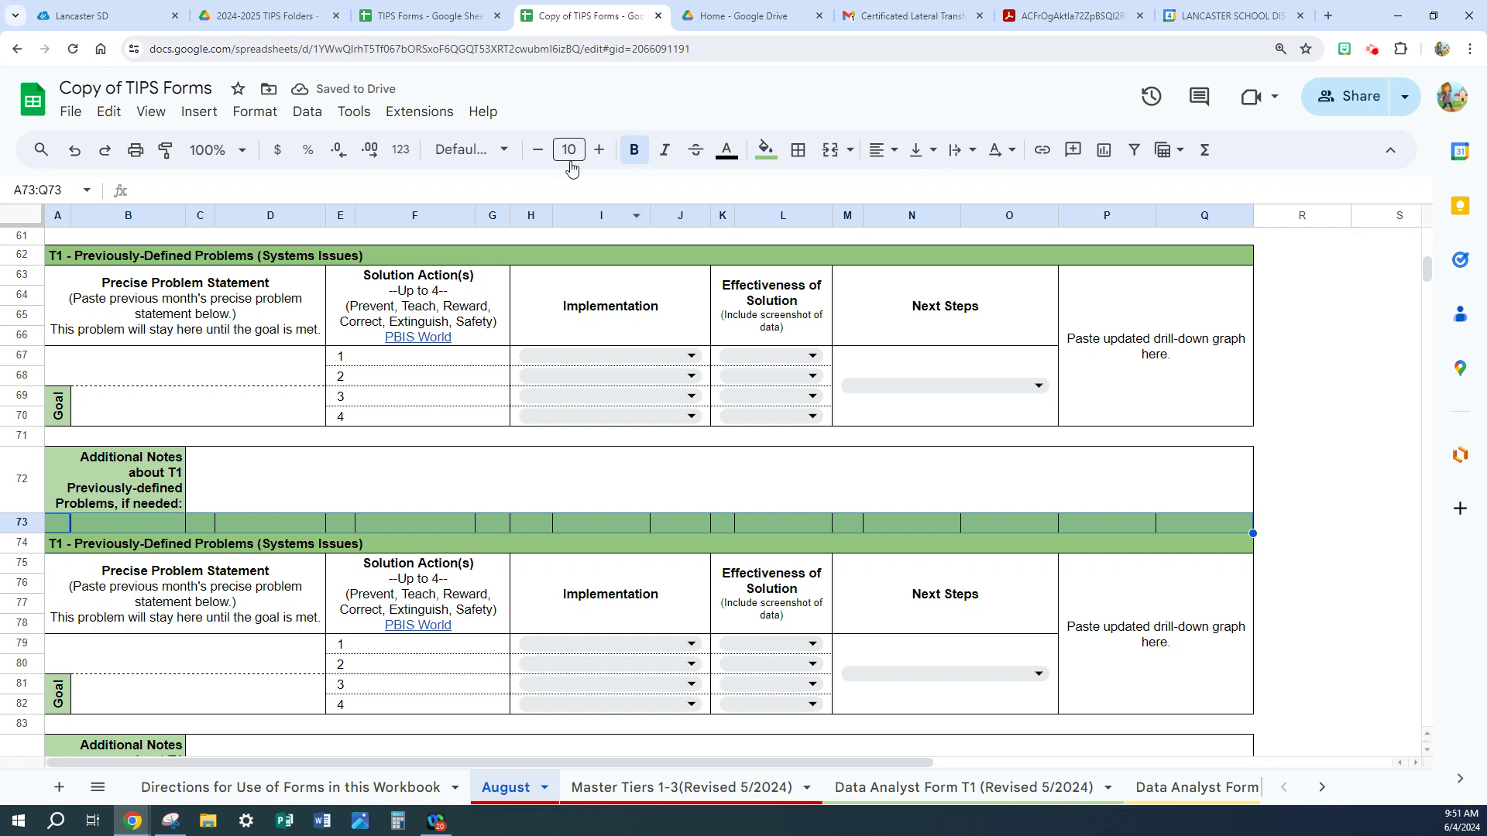
click(68, 440)
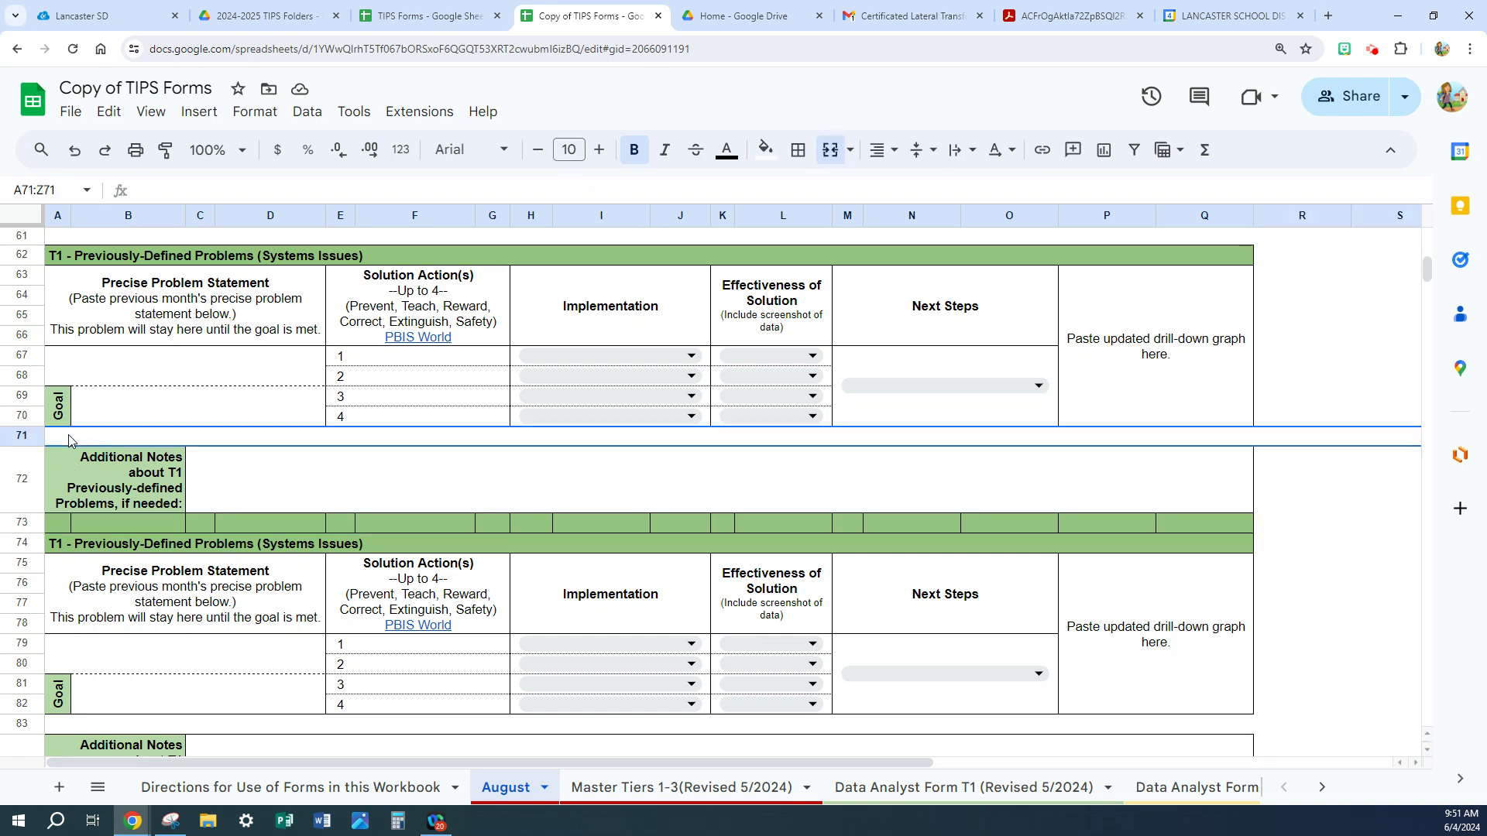
click(166, 151)
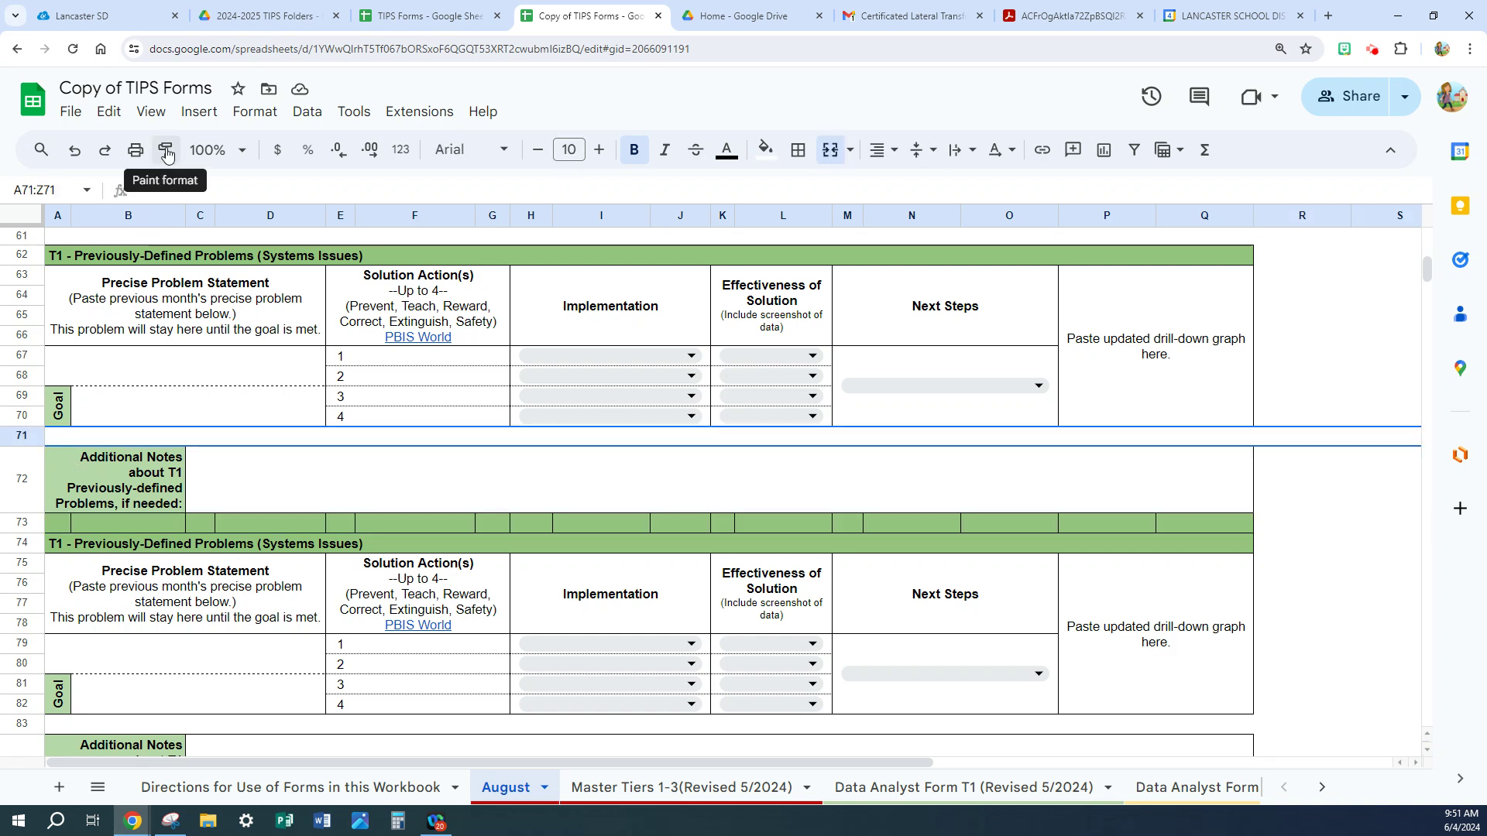
click(58, 526)
drag(55, 531, 1208, 527)
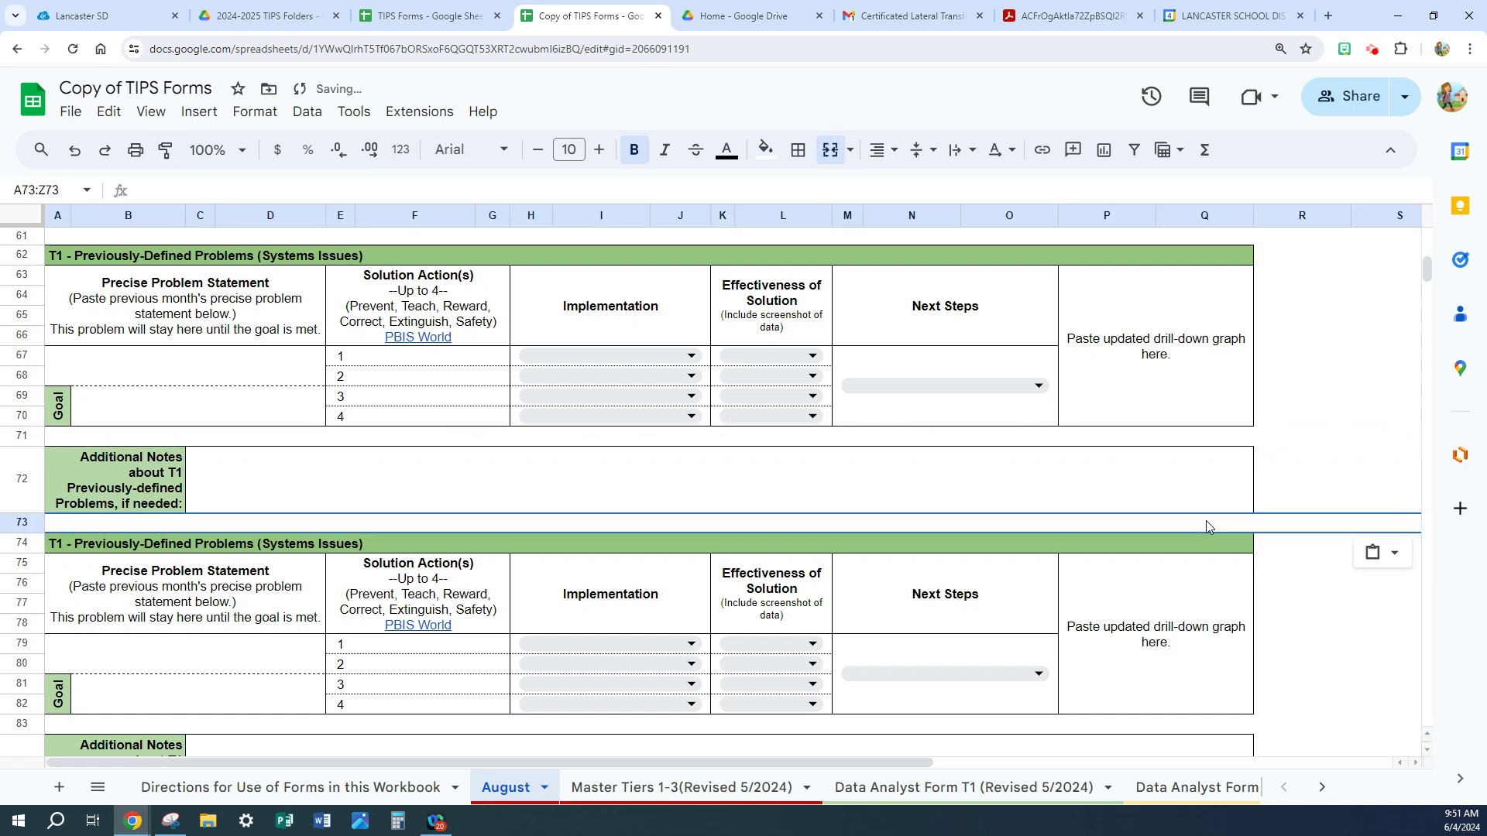
click(1363, 437)
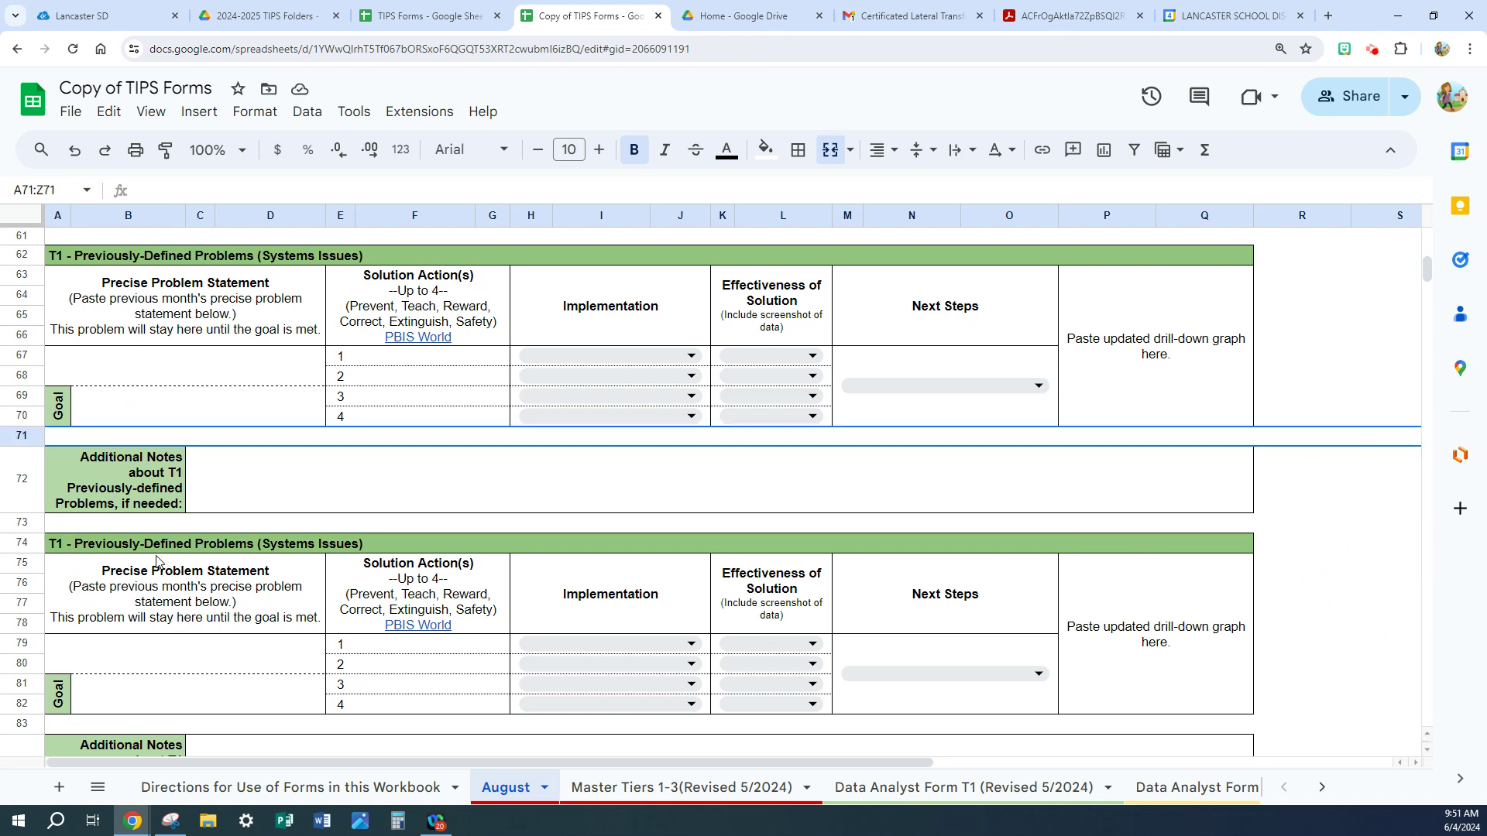
scroll(135, 646, down, 2)
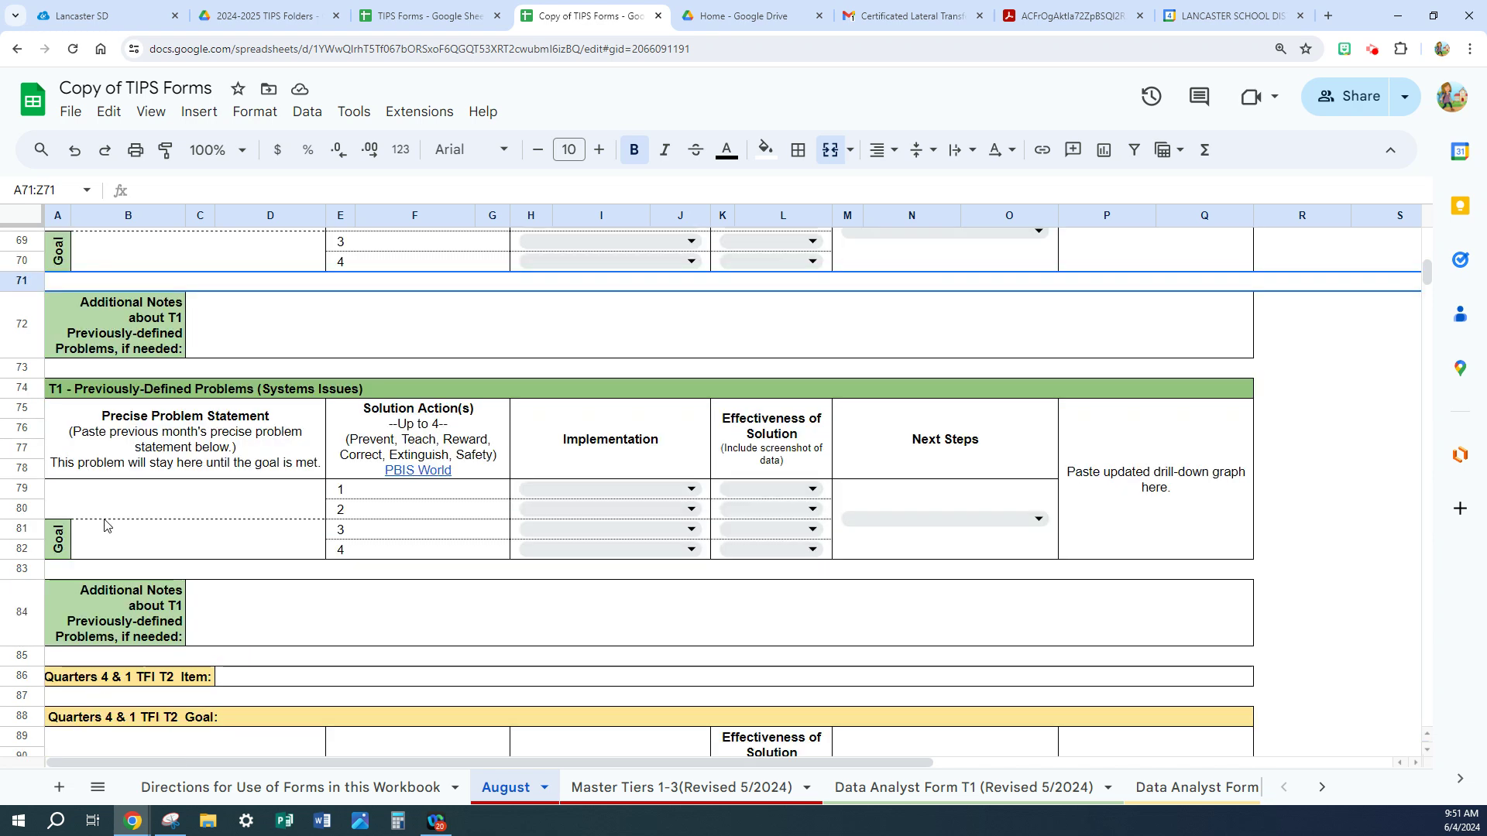
scroll(280, 559, up, 2)
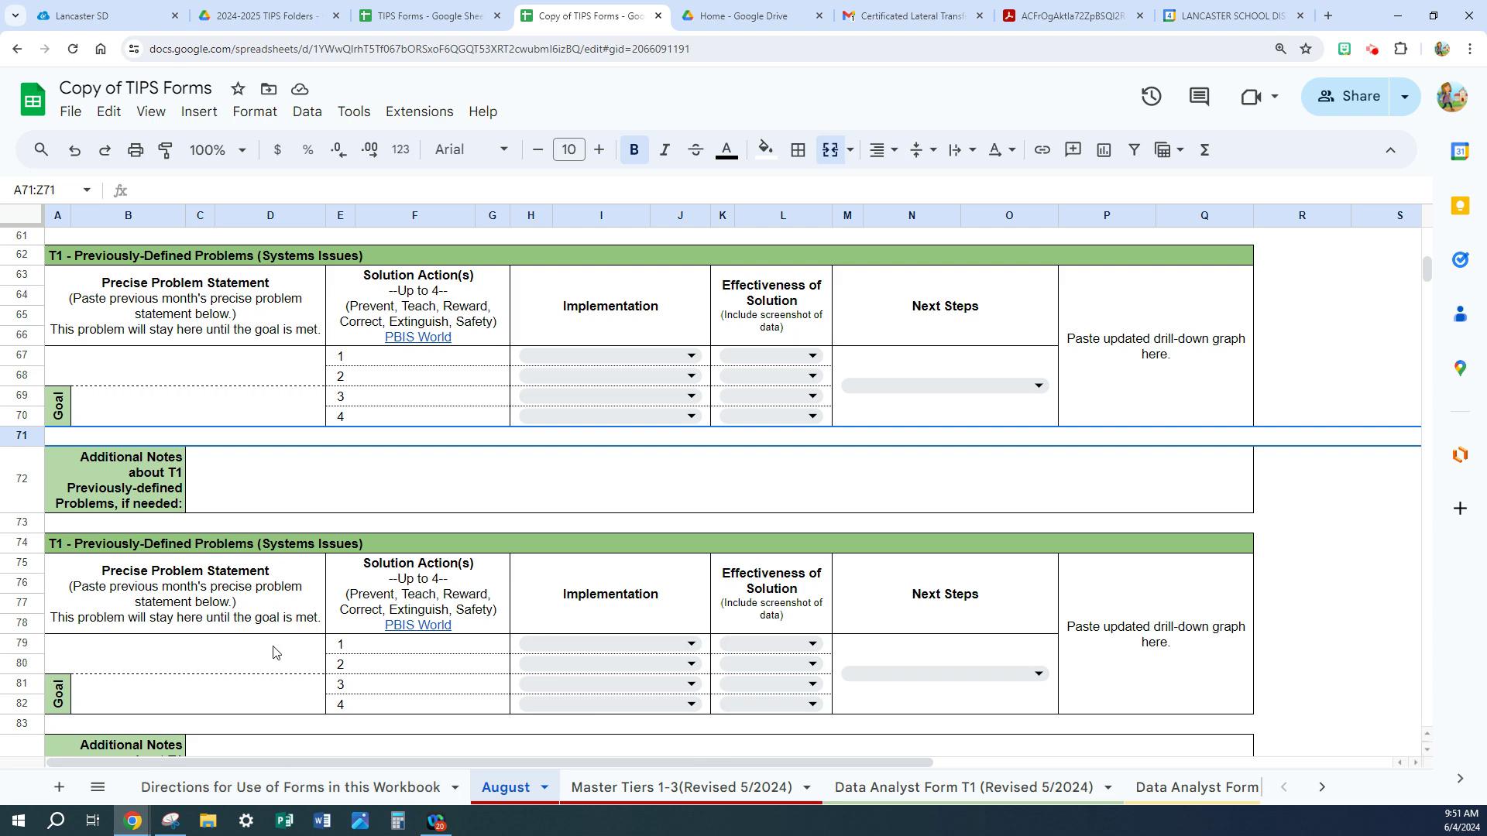
scroll(272, 652, down, 2)
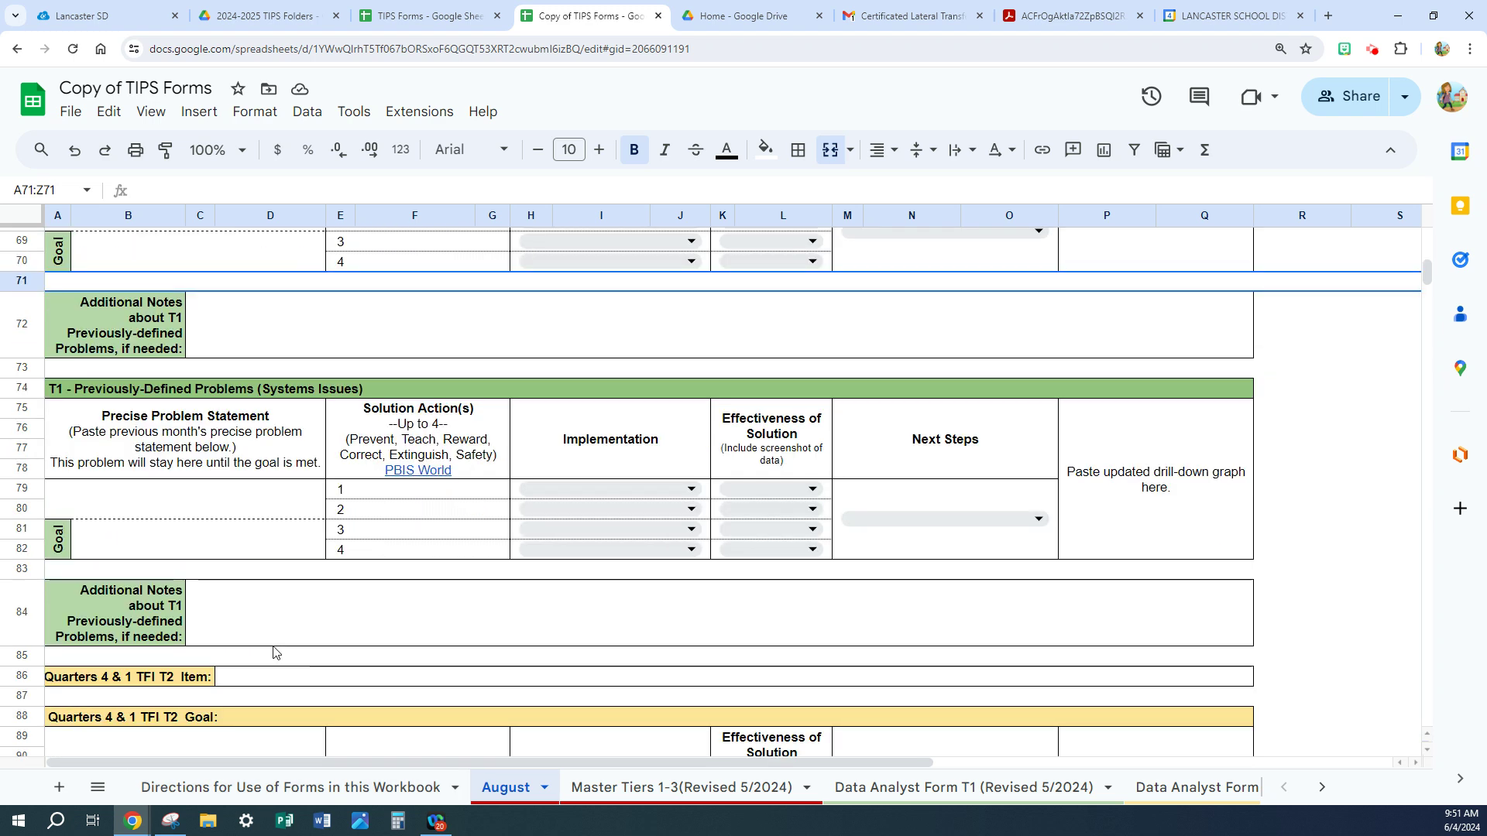
- Open the Directions for Use of Forms in this Workbook sheet and read the yellow Tier 2 guidance for Items 8-12
click(229, 788)
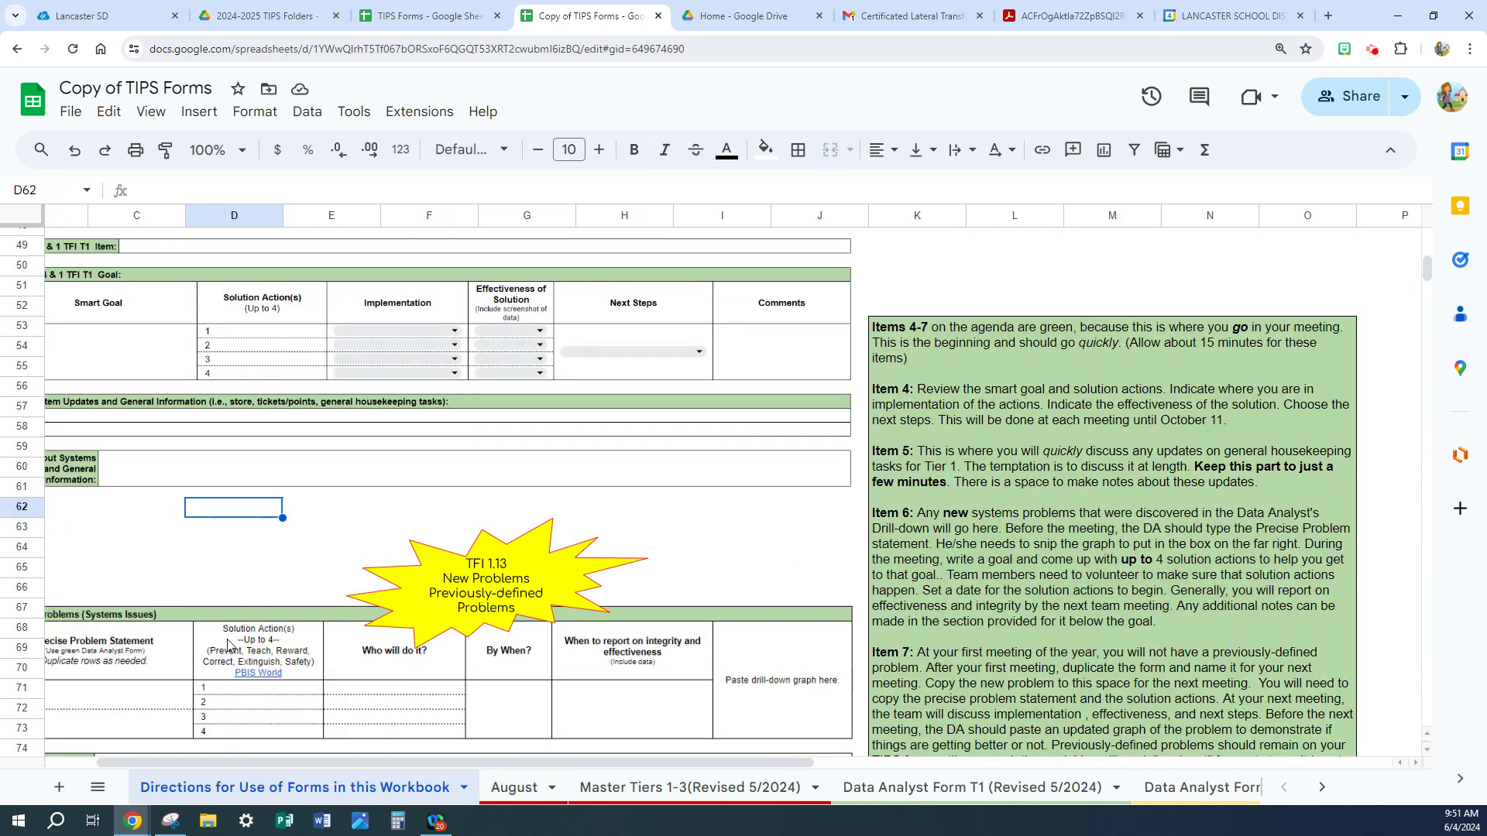
scroll(215, 626, down, 2)
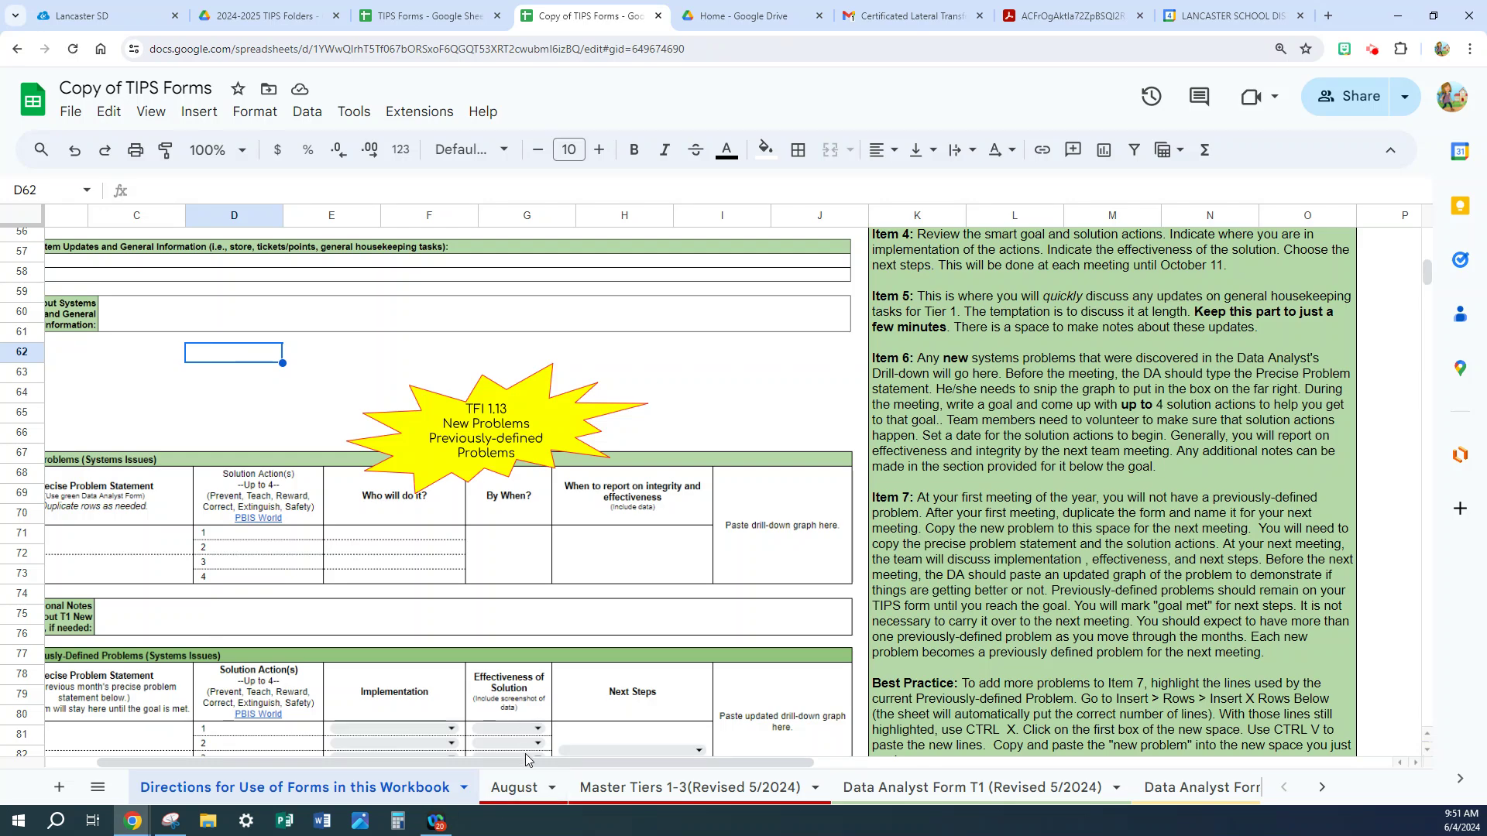
drag(518, 767, 469, 766)
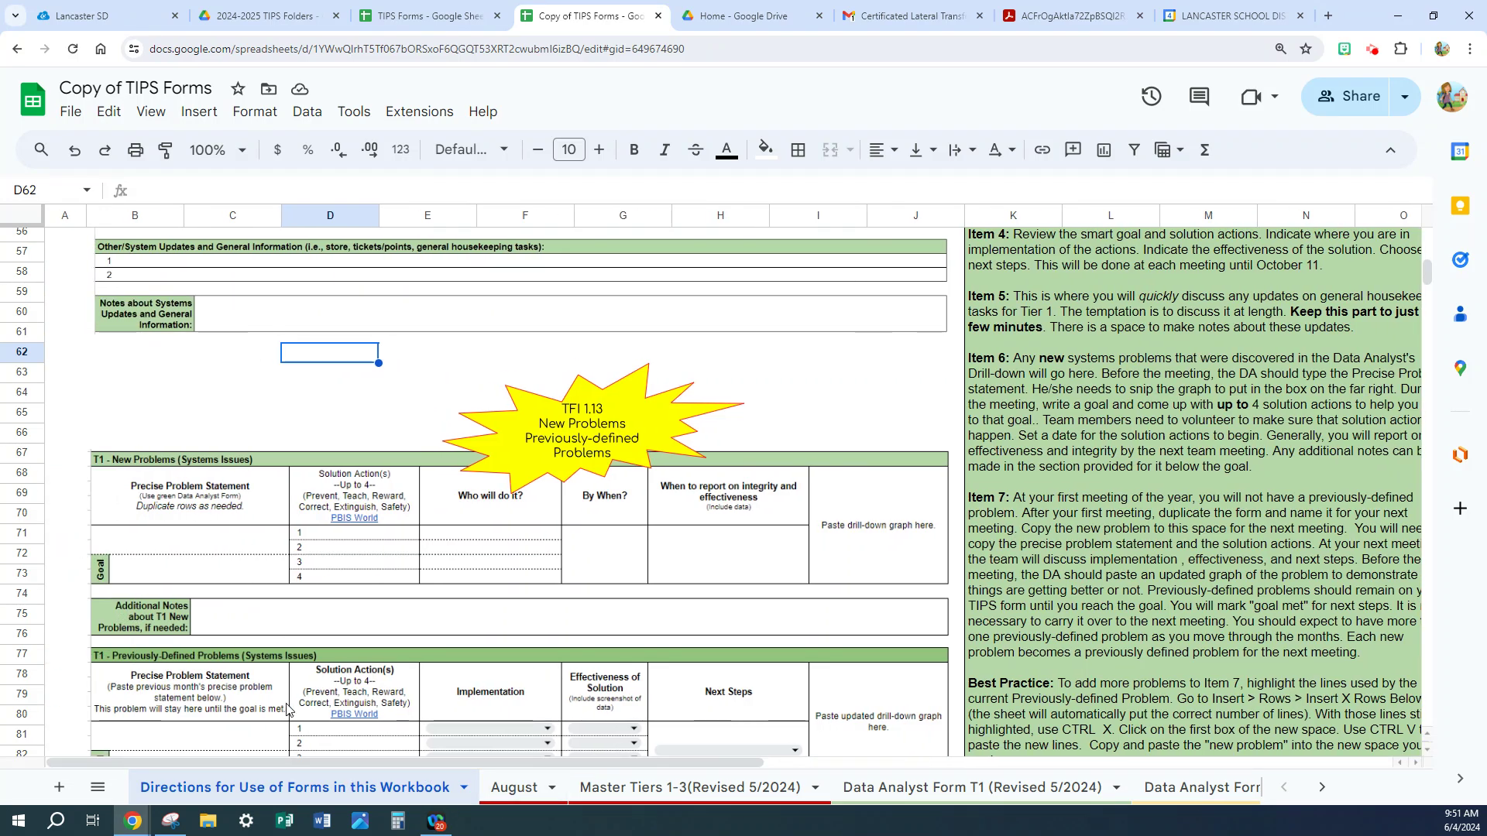
scroll(288, 708, down, 3)
scroll(288, 709, down, 3)
scroll(288, 708, down, 5)
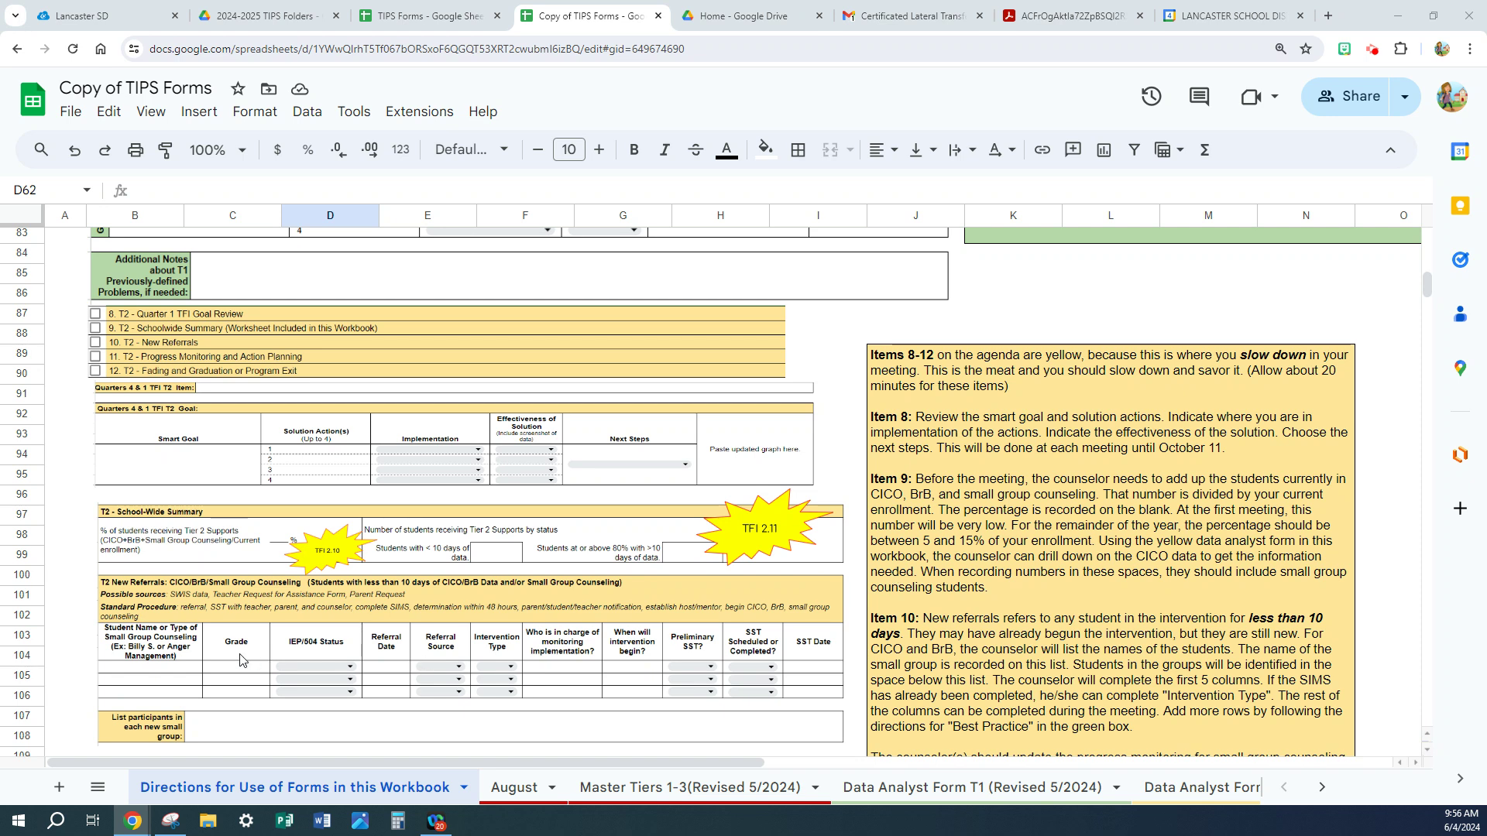
click(145, 603)
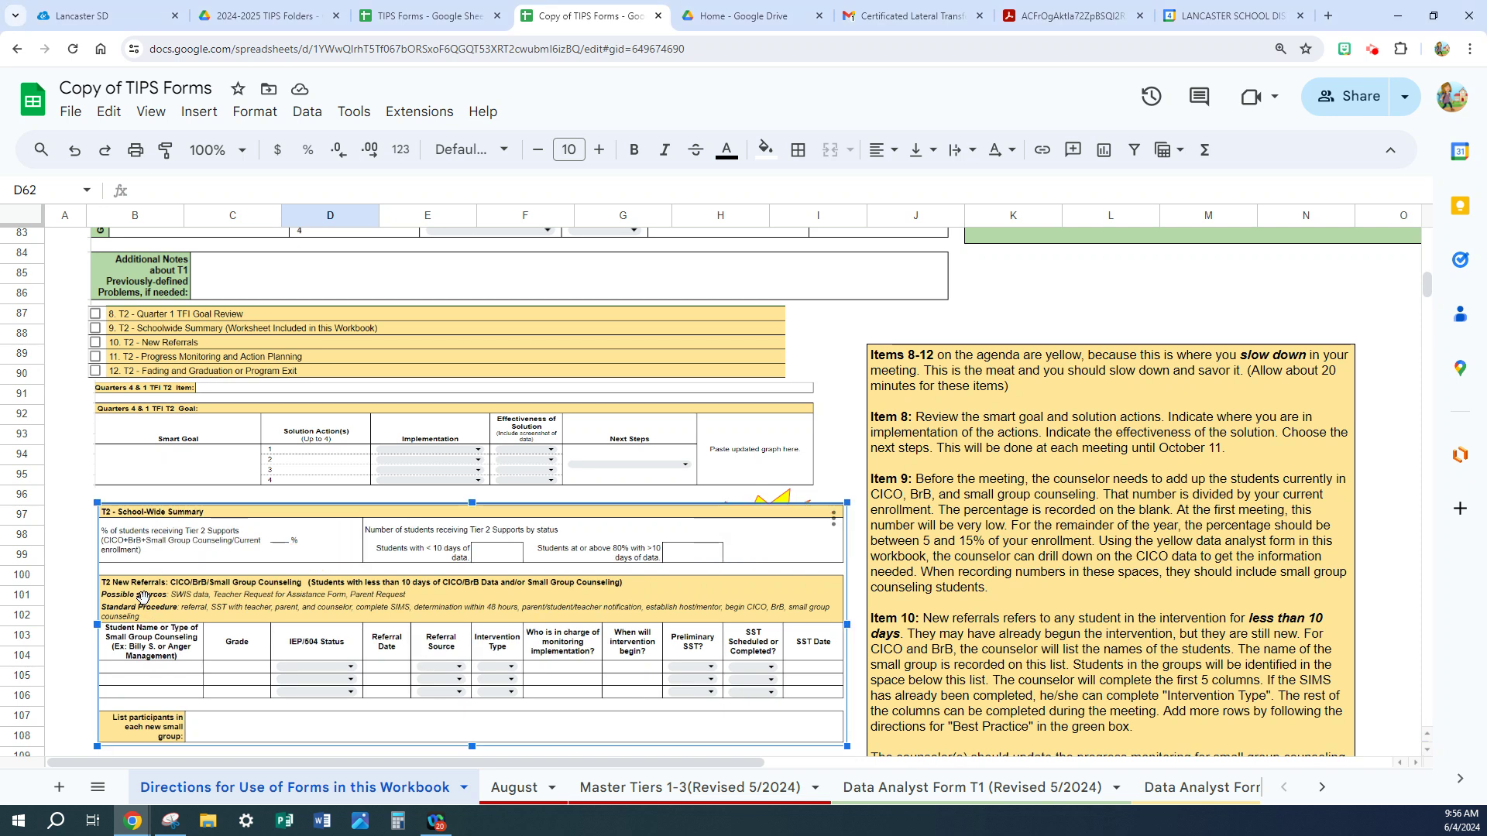
key(Delete)
click(842, 456)
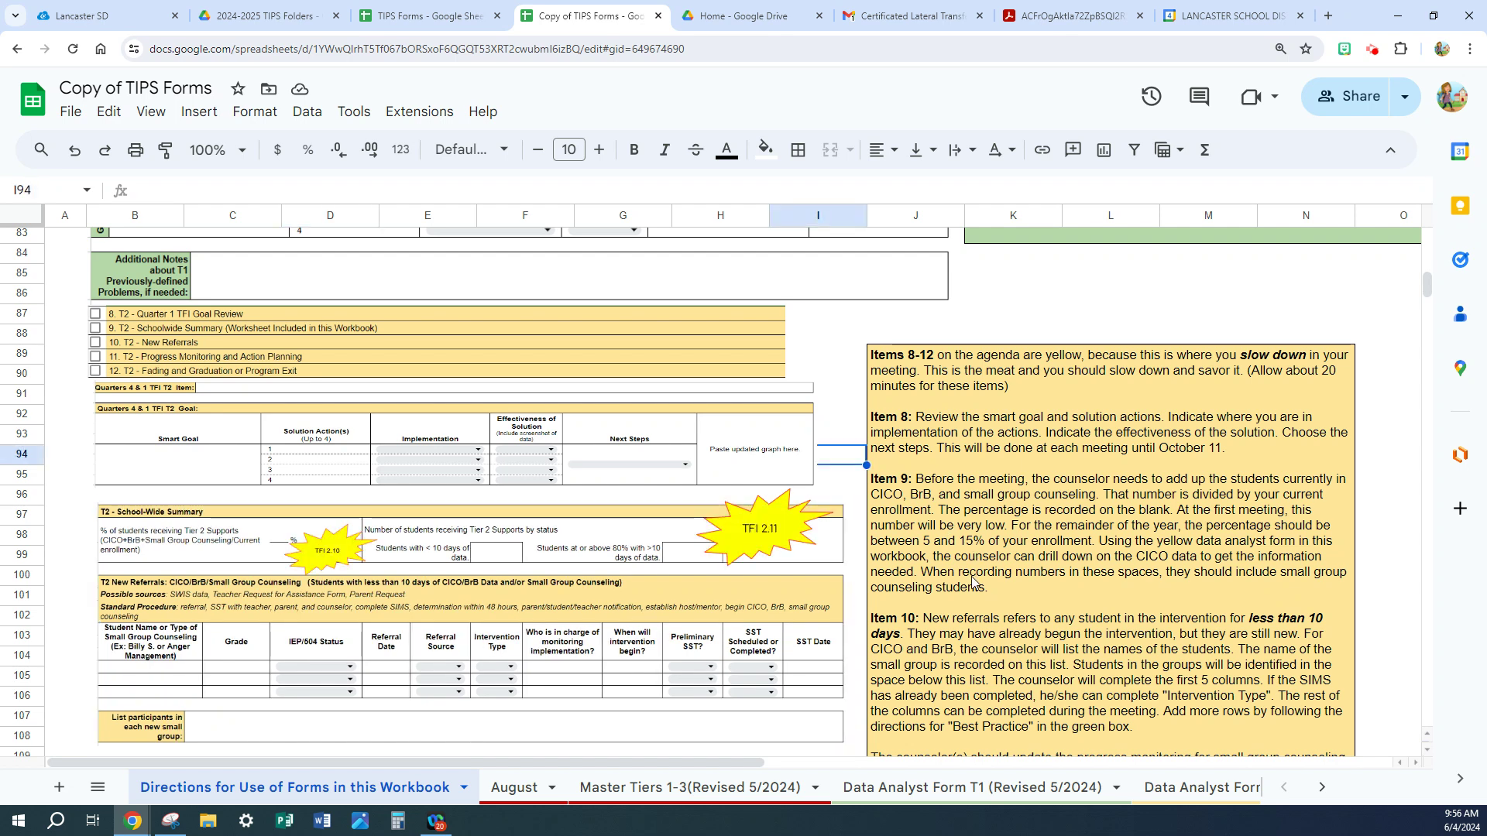
scroll(973, 581, down, 2)
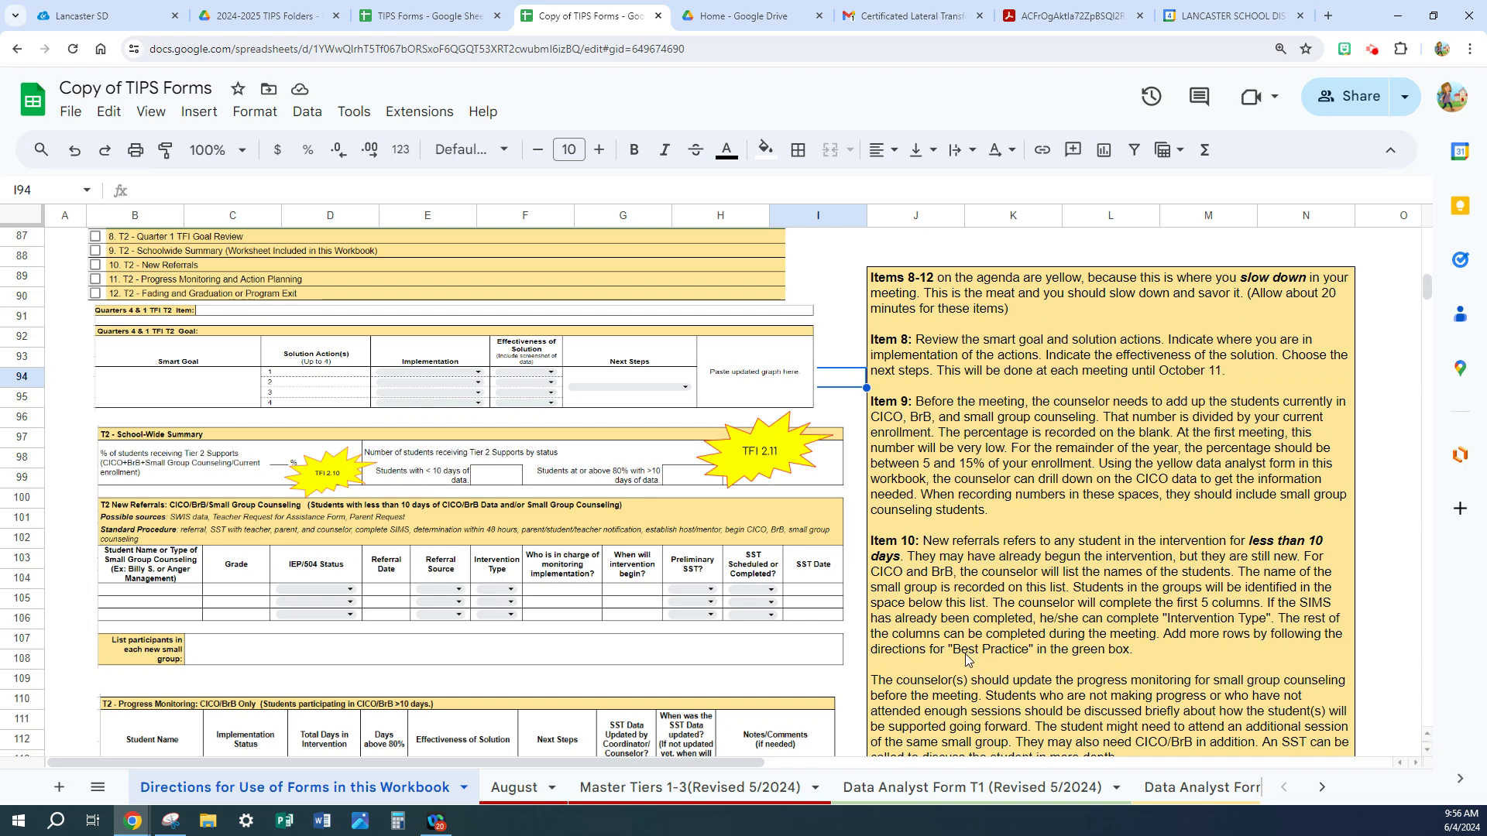
scroll(965, 660, down, 1)
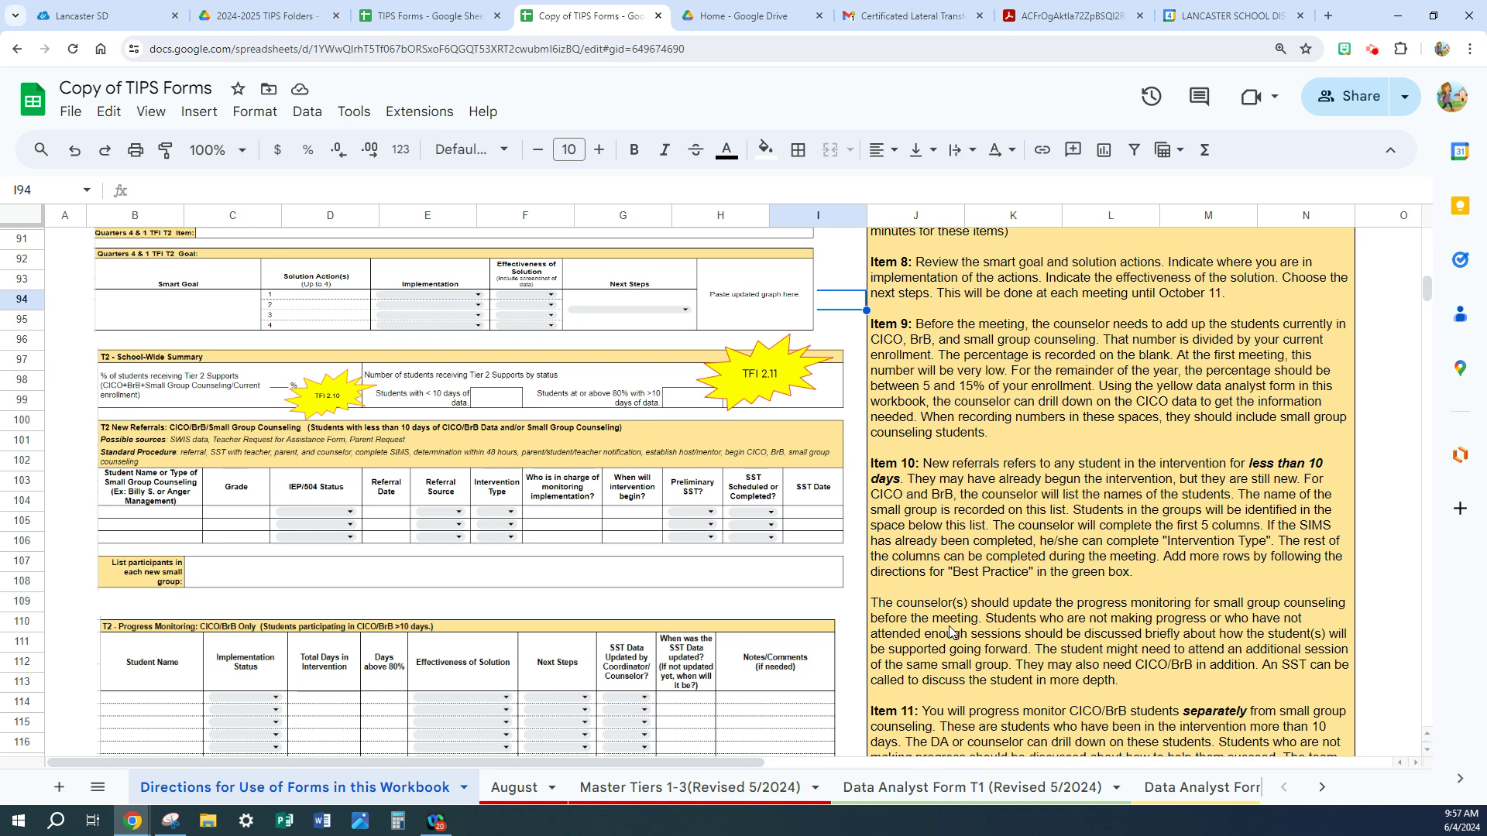
scroll(952, 633, down, 2)
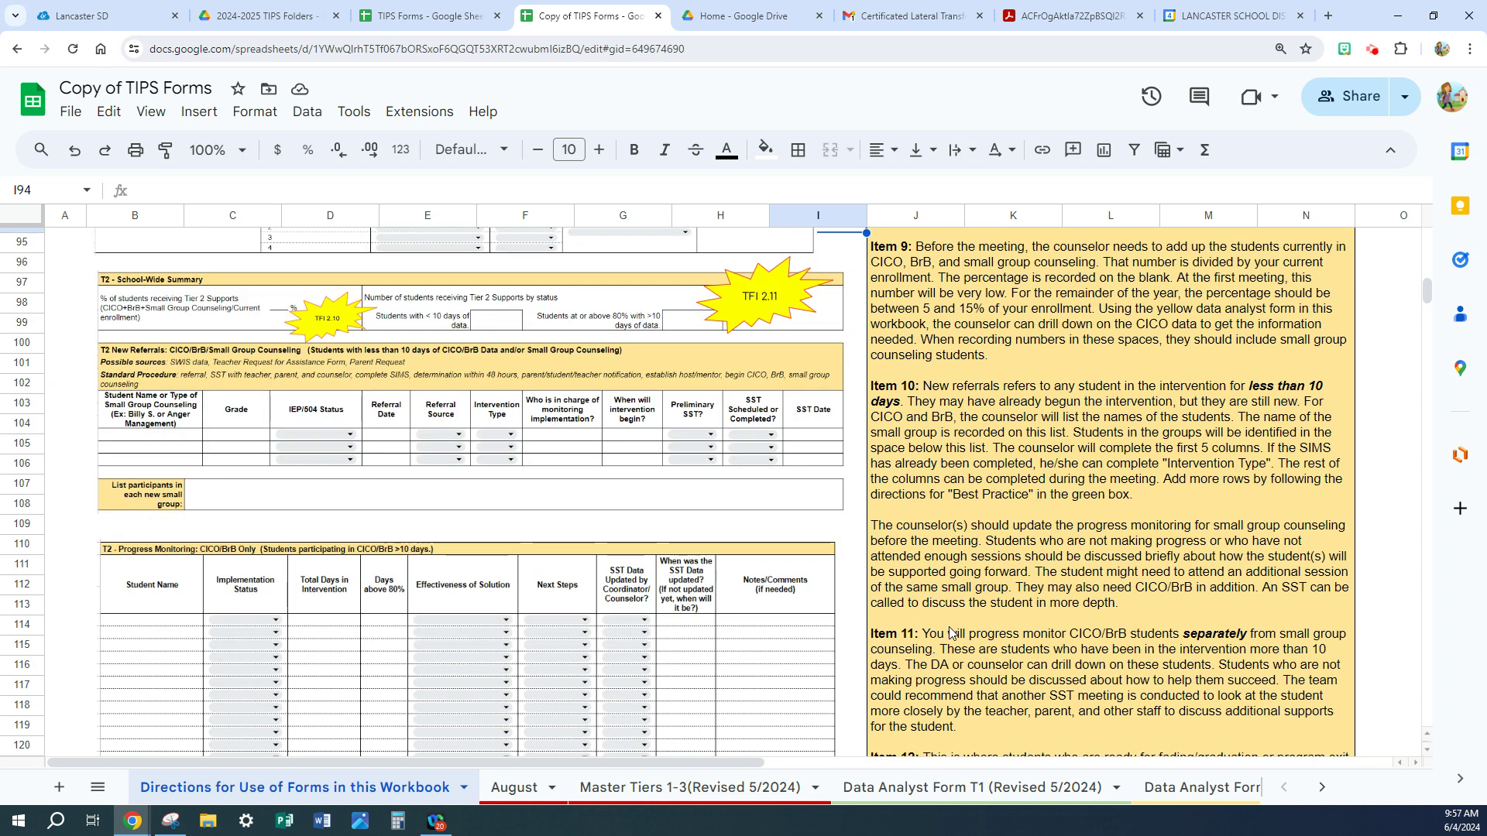
scroll(952, 633, down, 2)
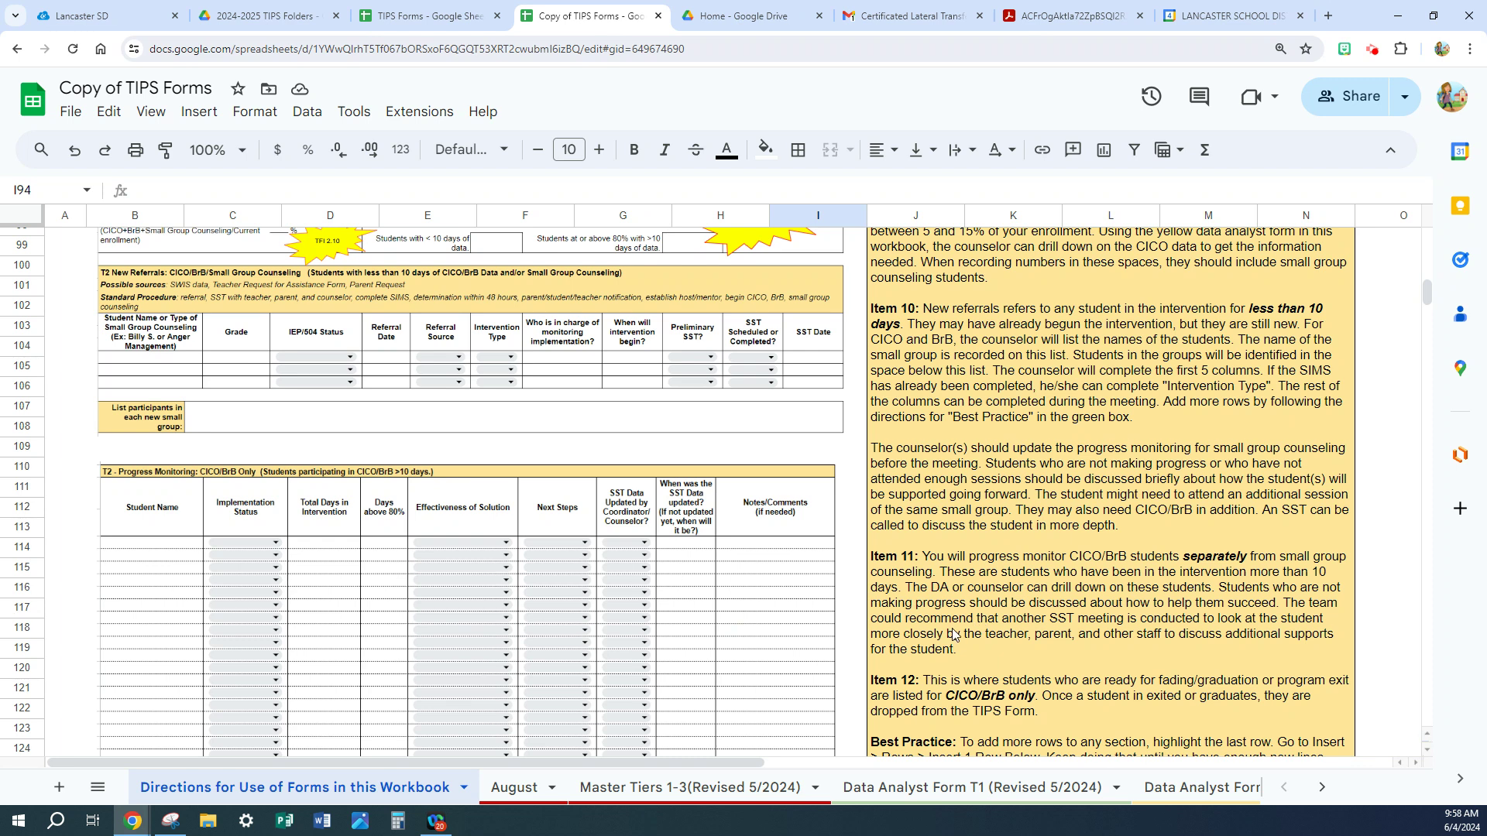
scroll(954, 634, down, 1)
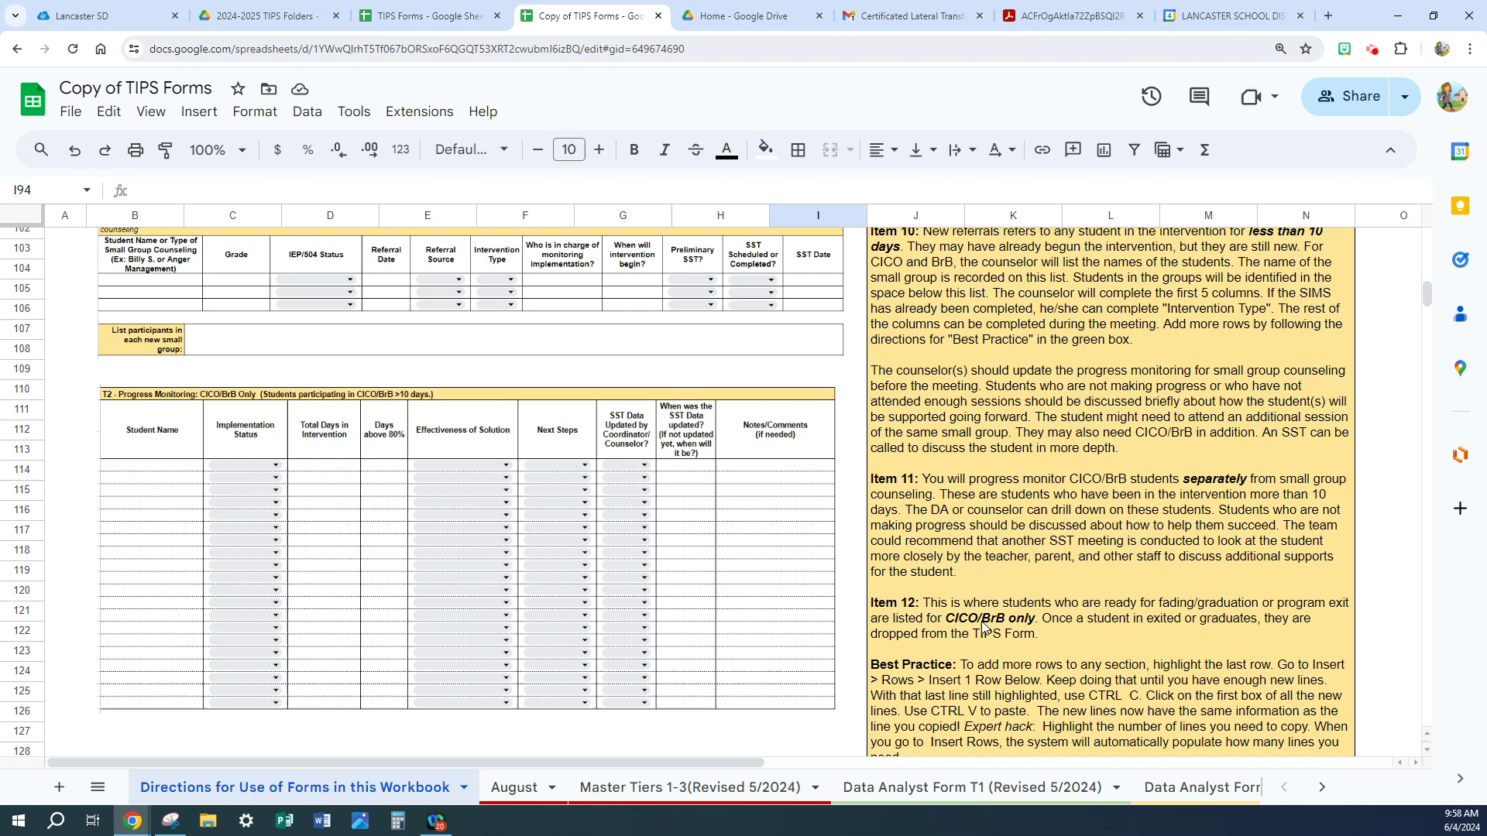
- Correct "in exited" to "is exited" in the Item 12 directions text
click(1084, 631)
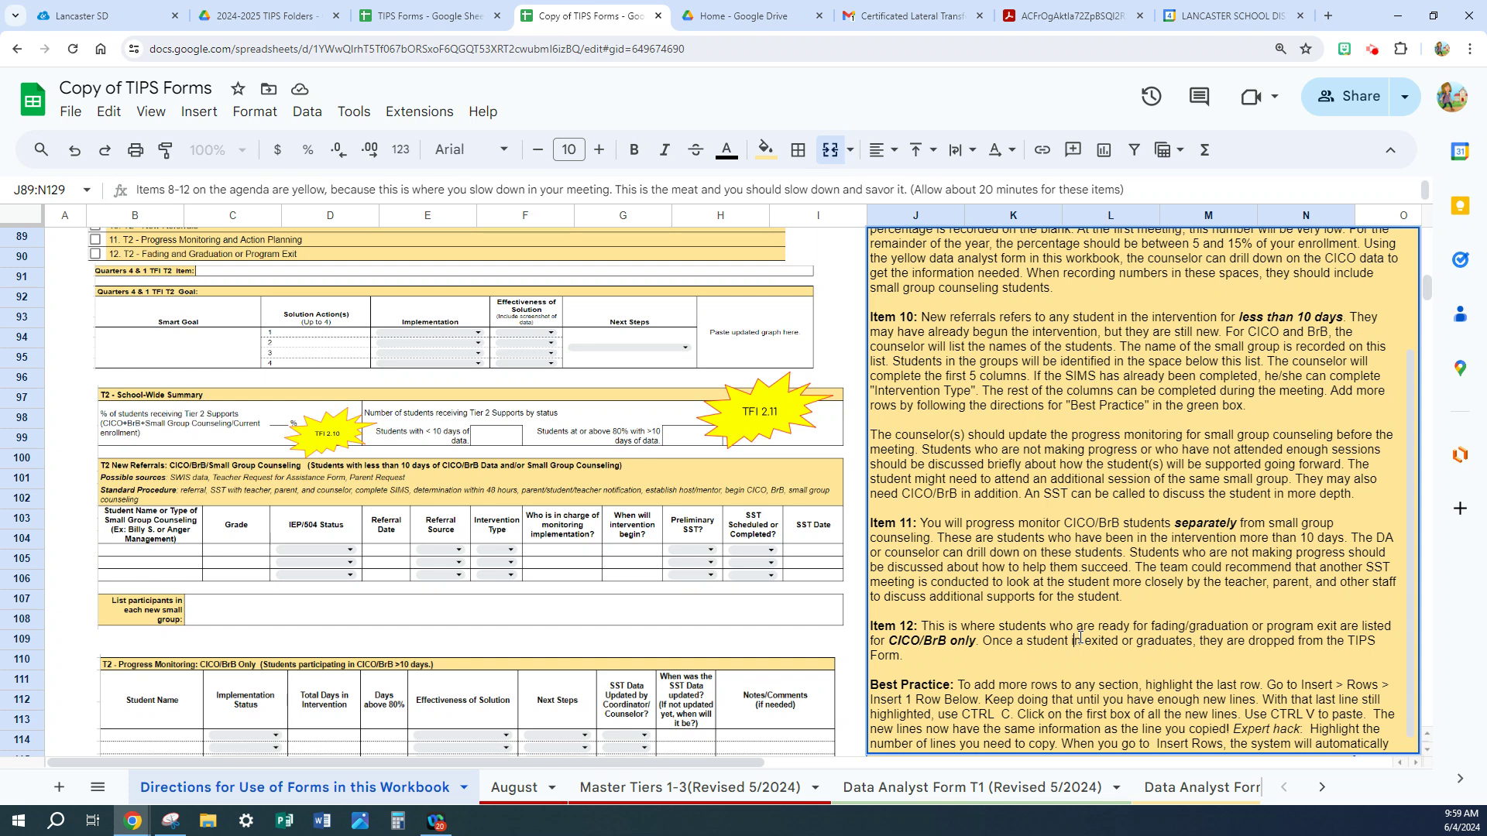
key(BackSpace)
text(s)
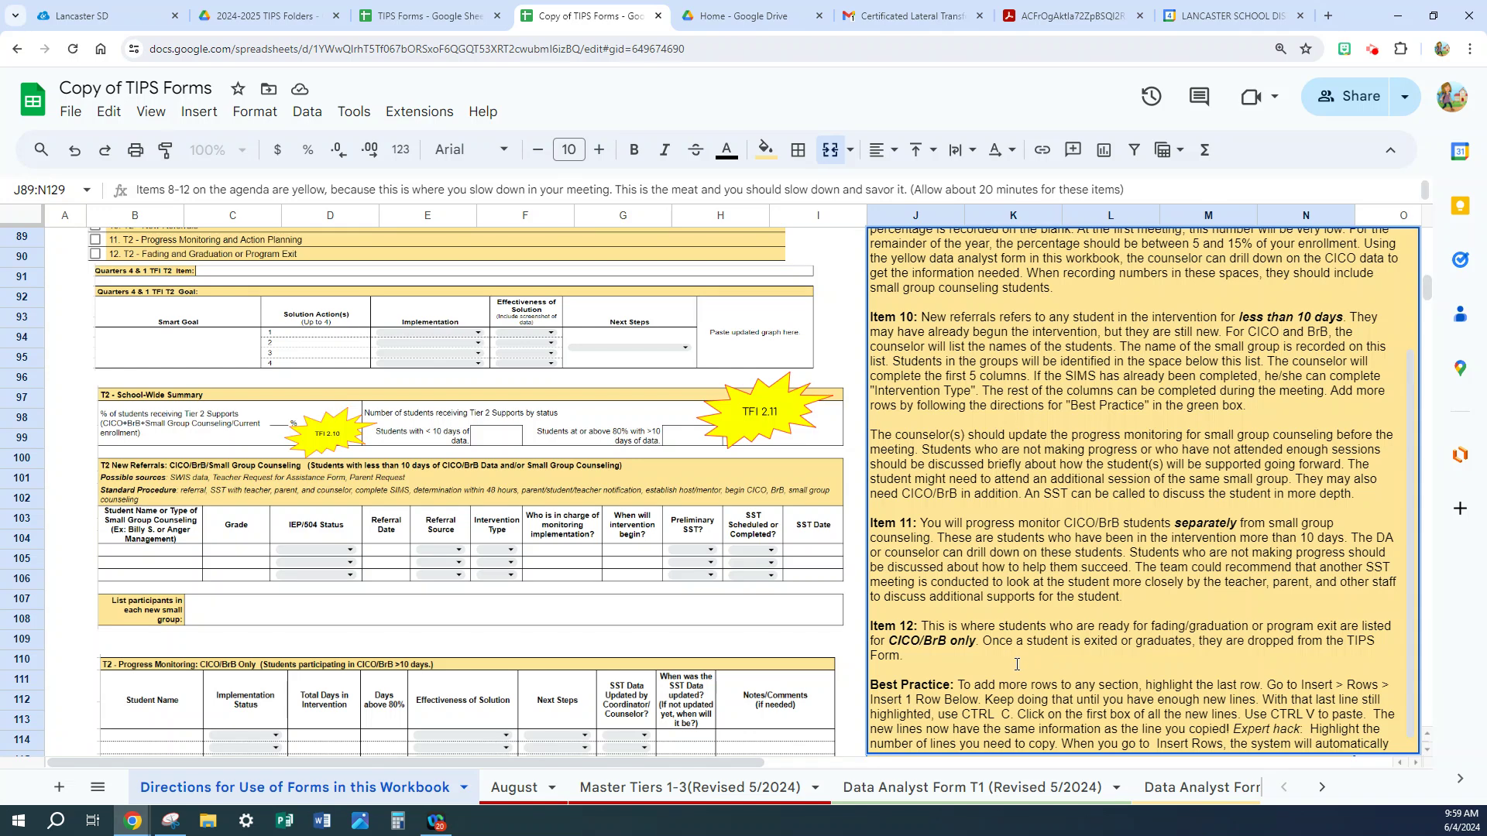
click(936, 659)
scroll(1231, 716, down, 1)
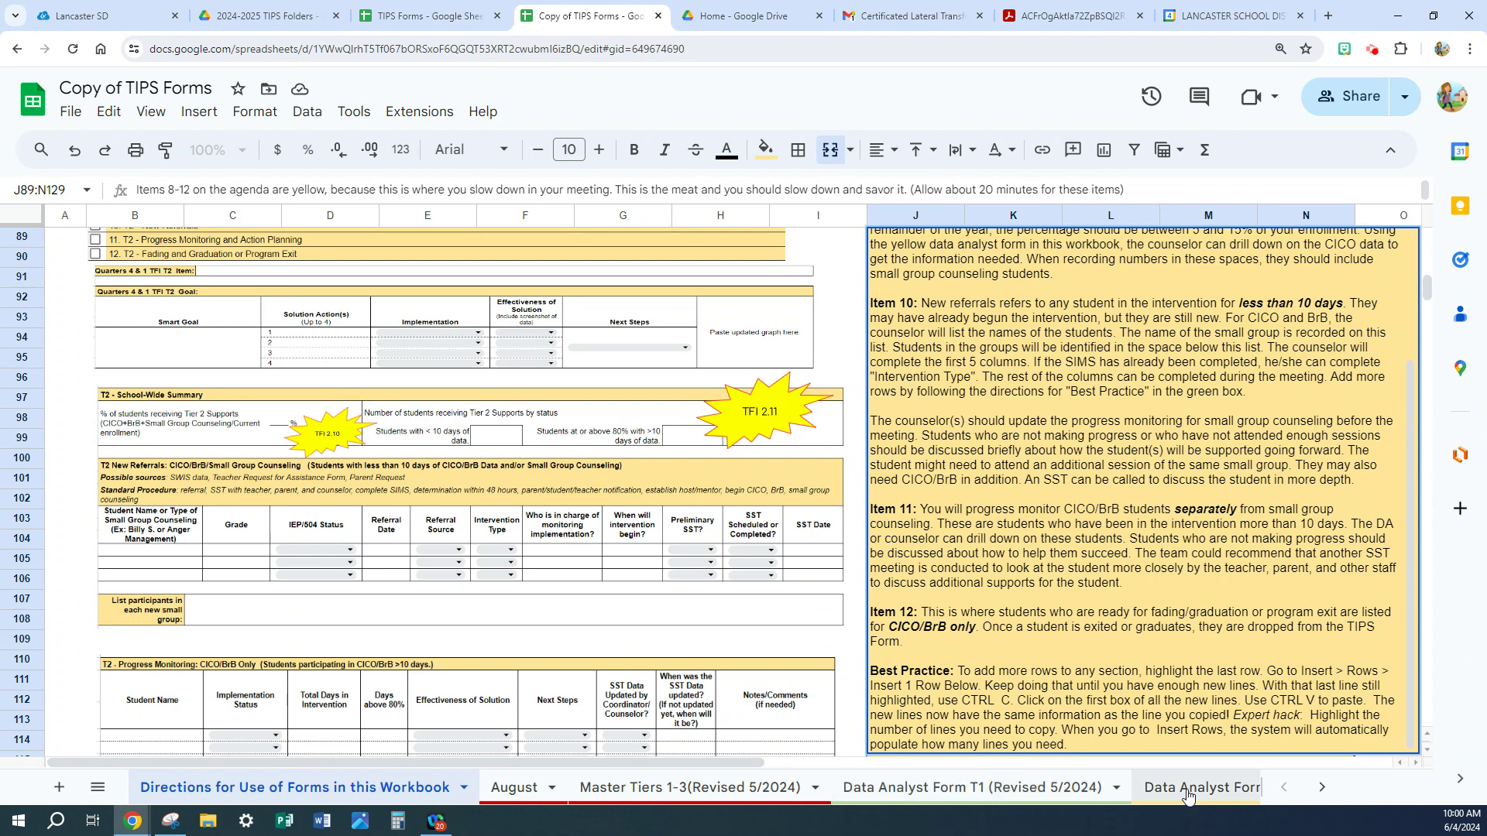
- On the August sheet, examine the Implementation, Effectiveness of Solution and Next Steps choices and the graph cell in the Quarters 4 & 1 TFI T2 Goal section
click(518, 788)
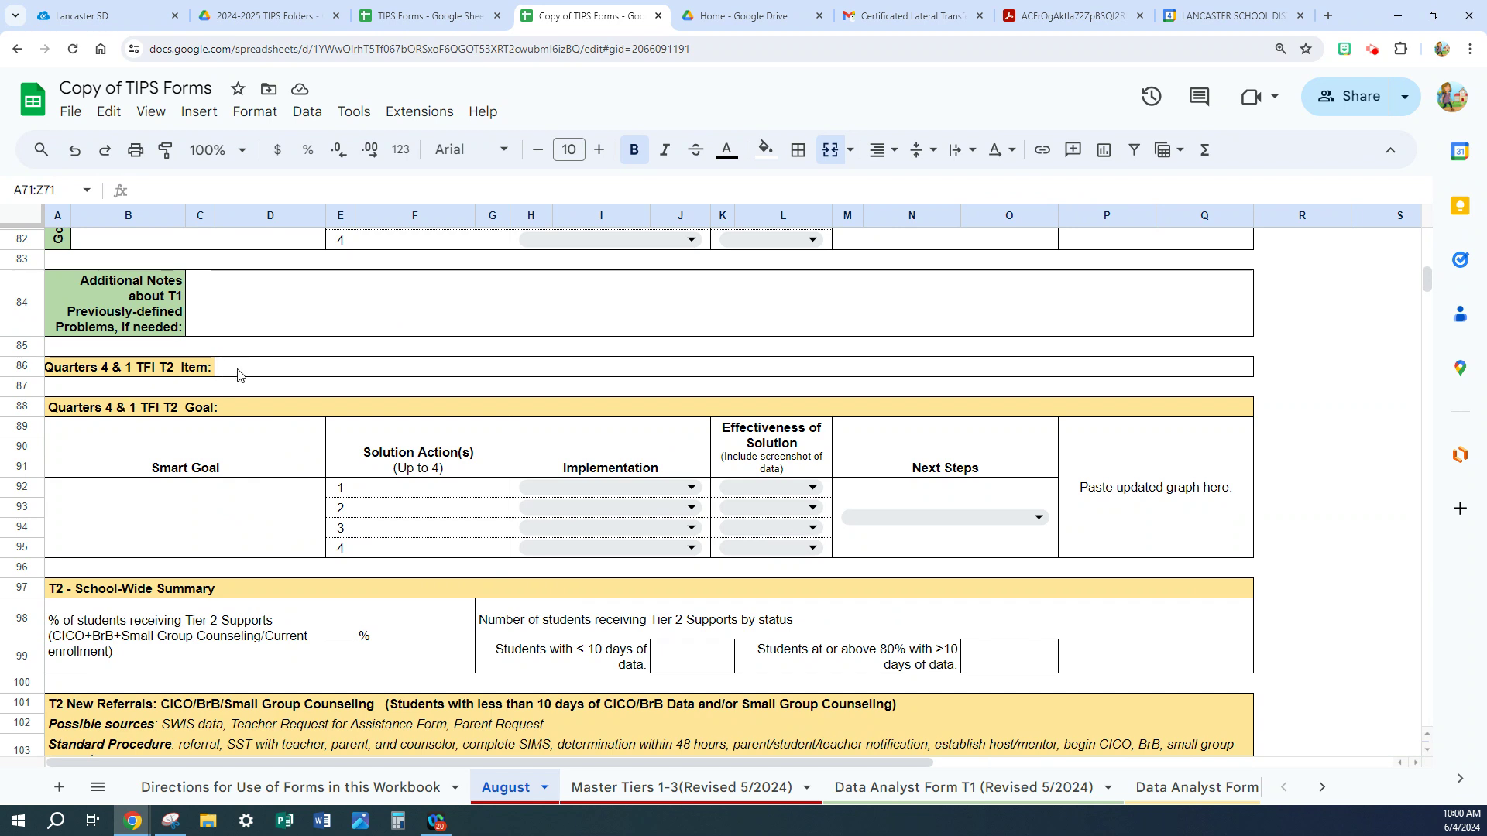
click(203, 514)
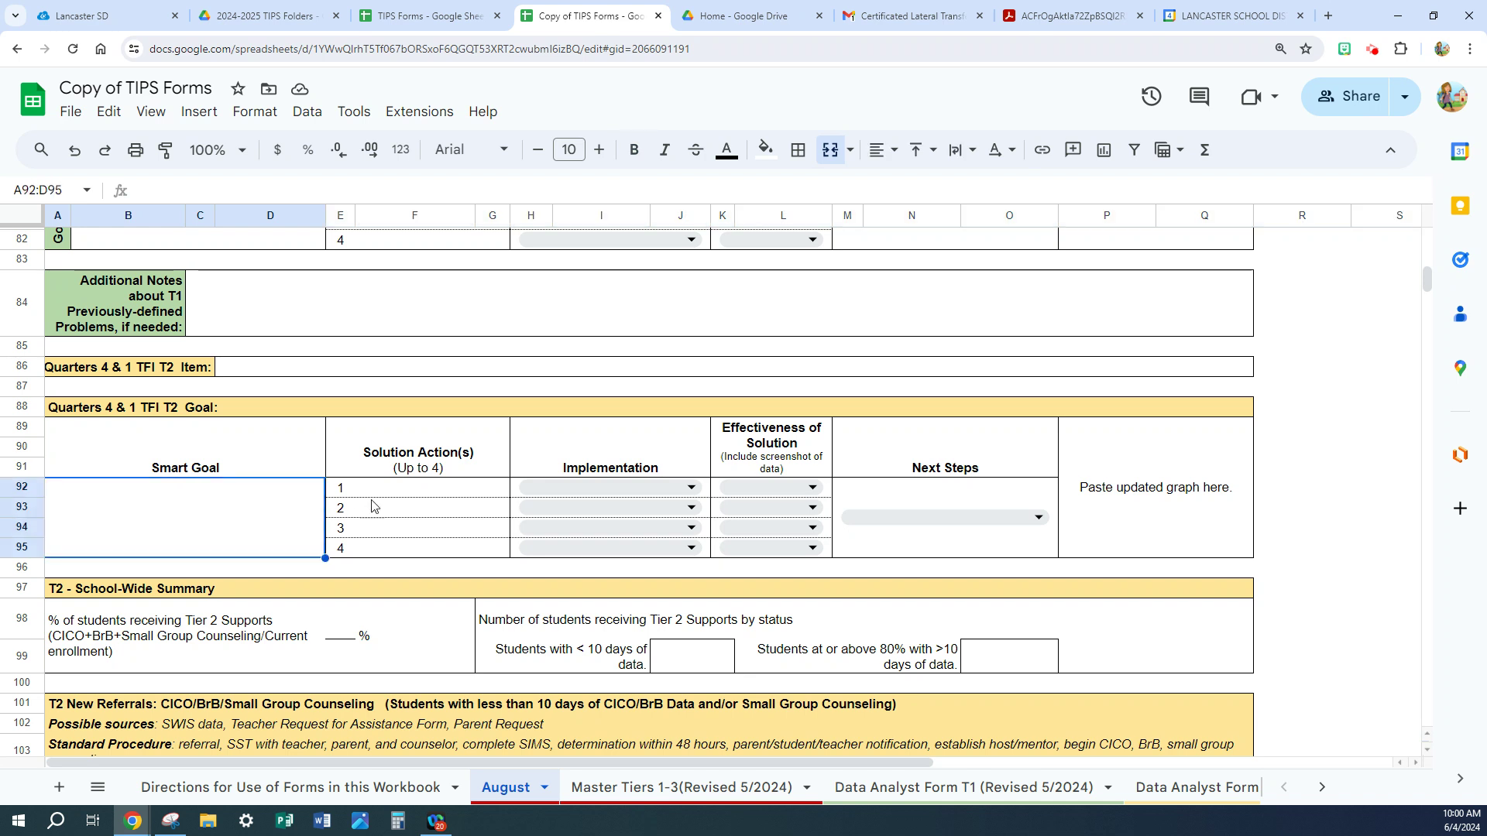
click(693, 488)
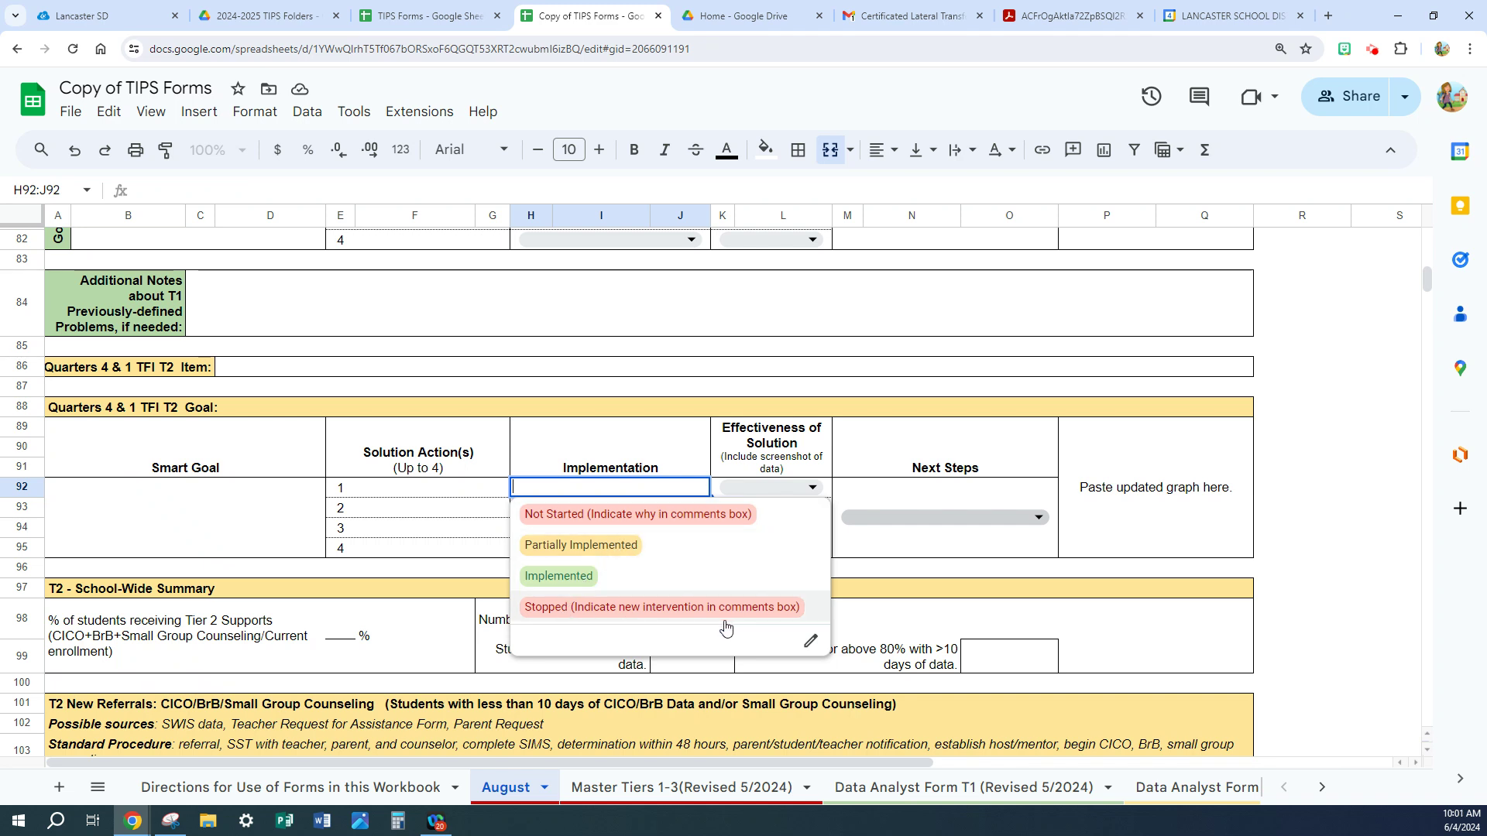
click(788, 409)
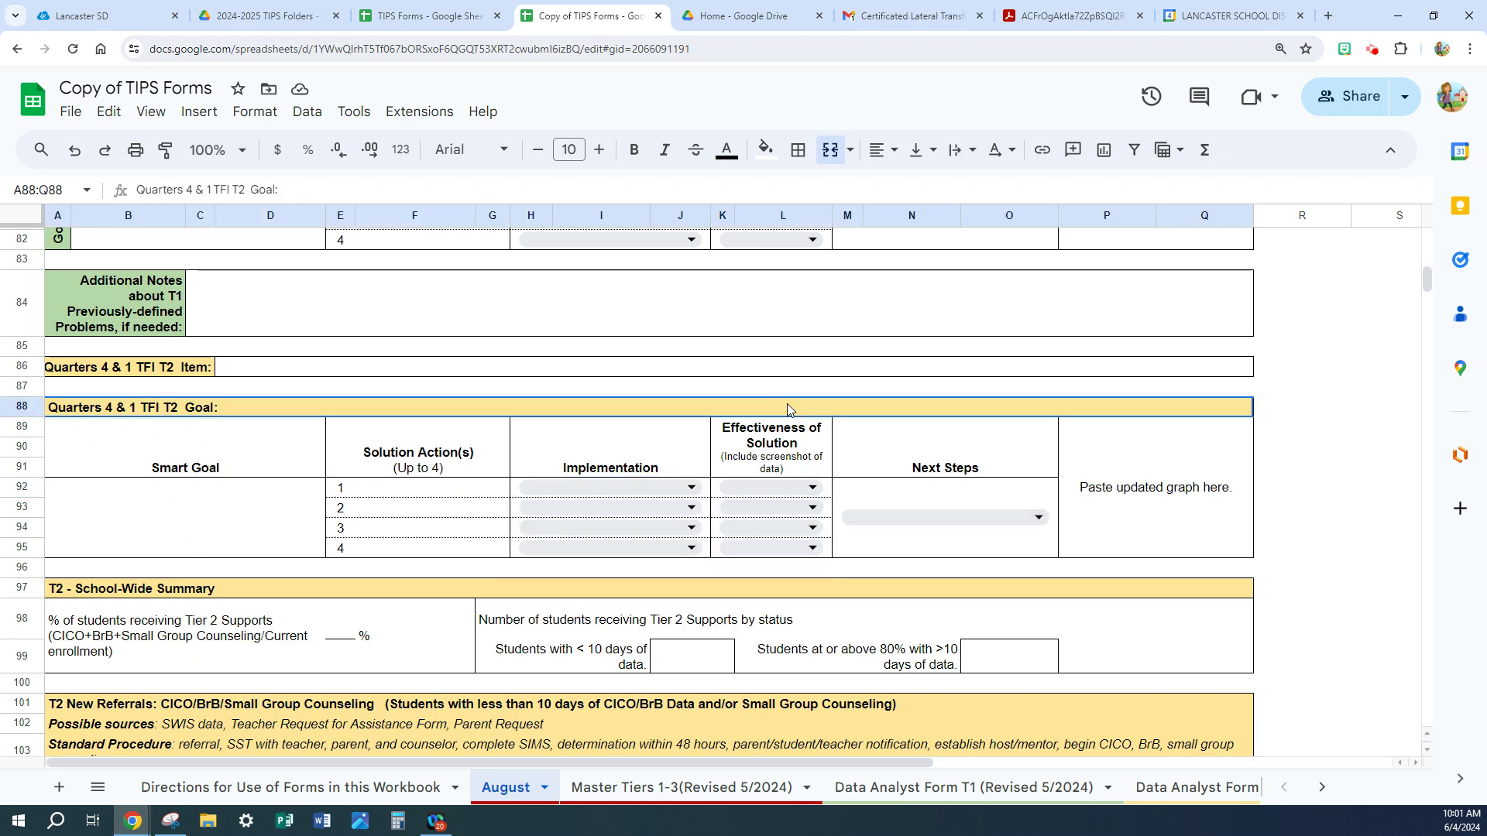
click(813, 489)
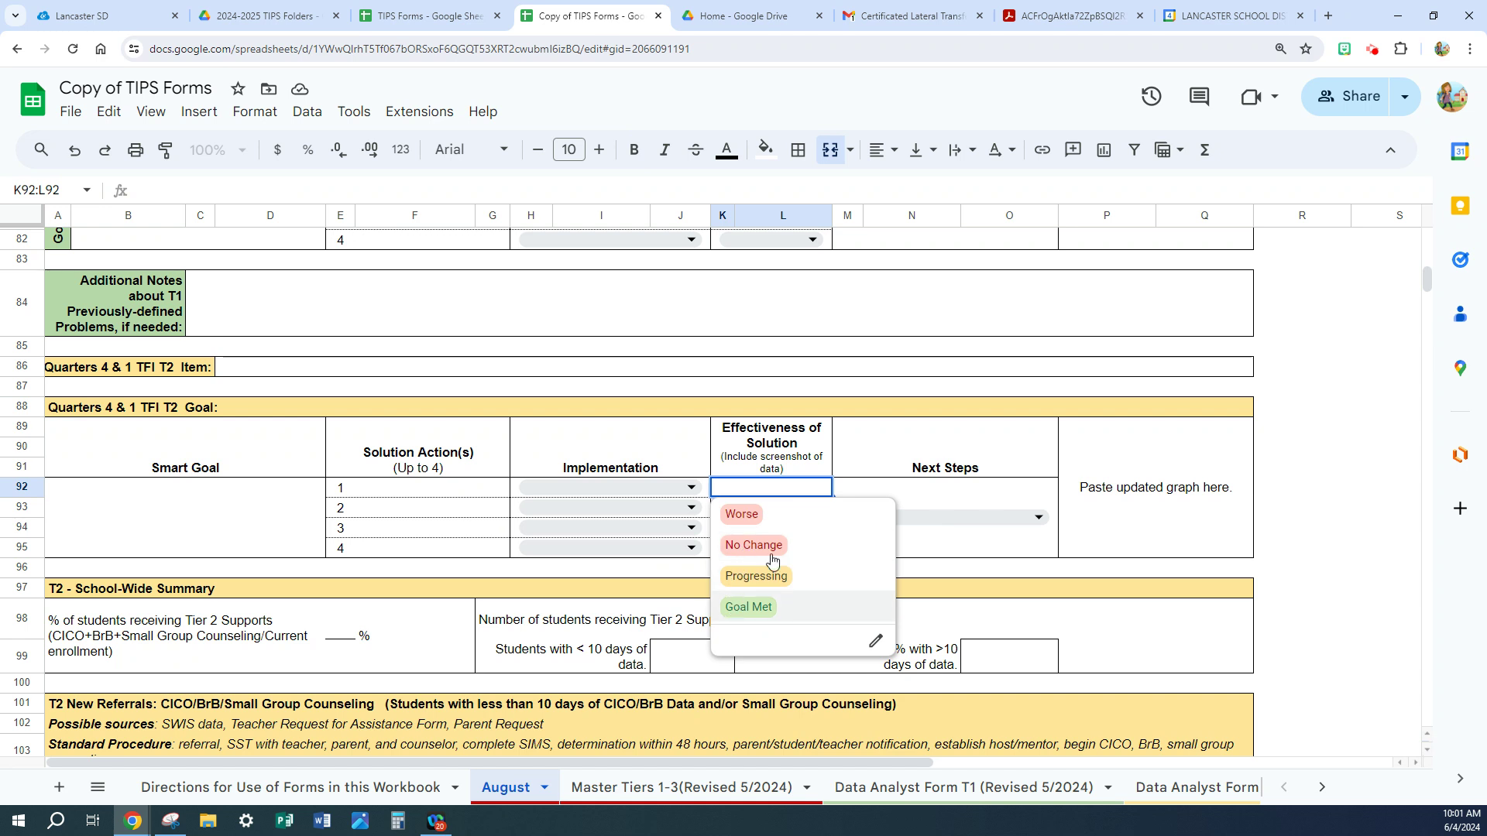
click(850, 449)
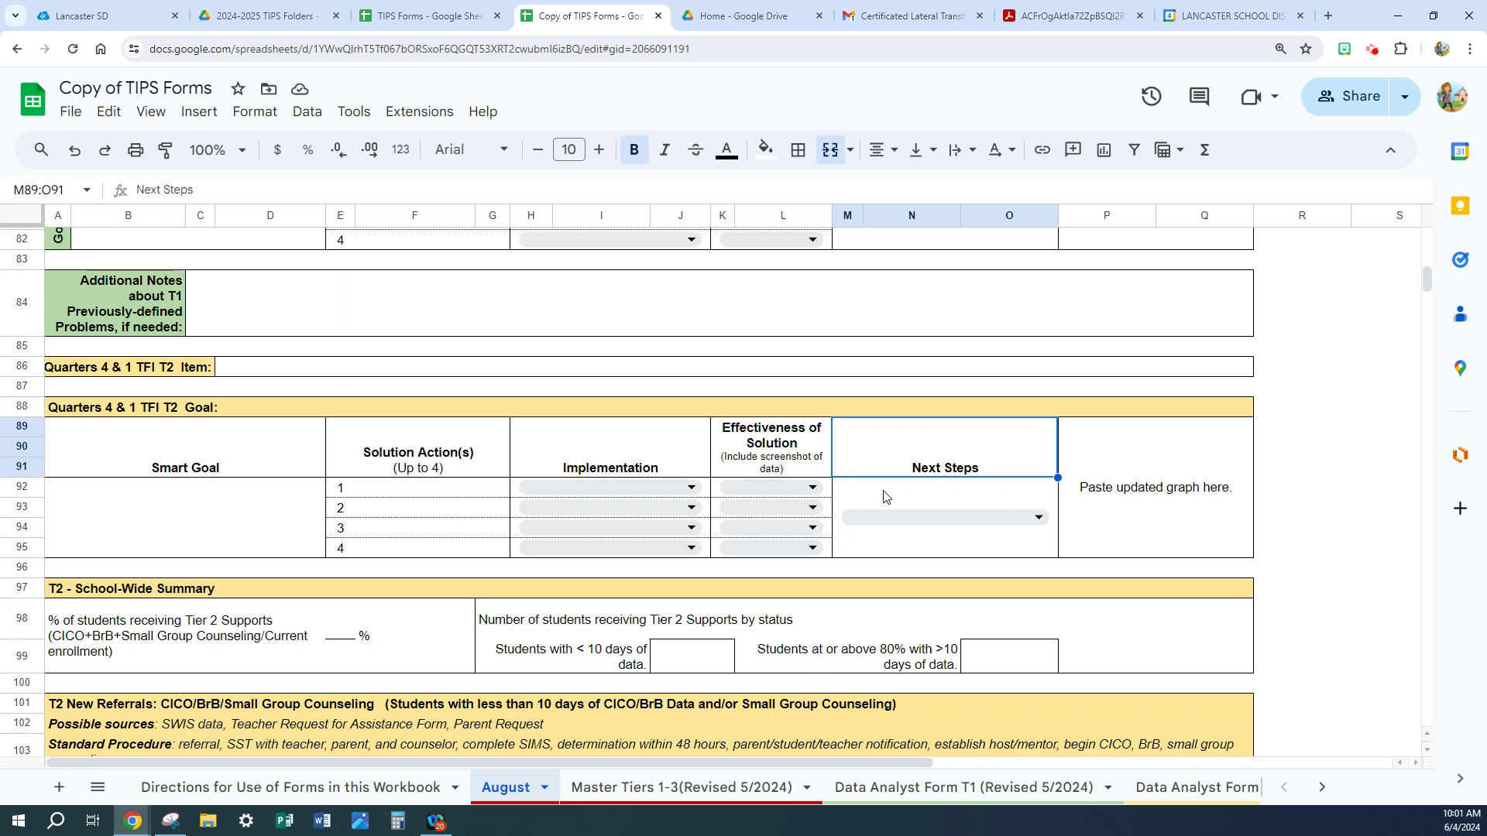
click(1038, 518)
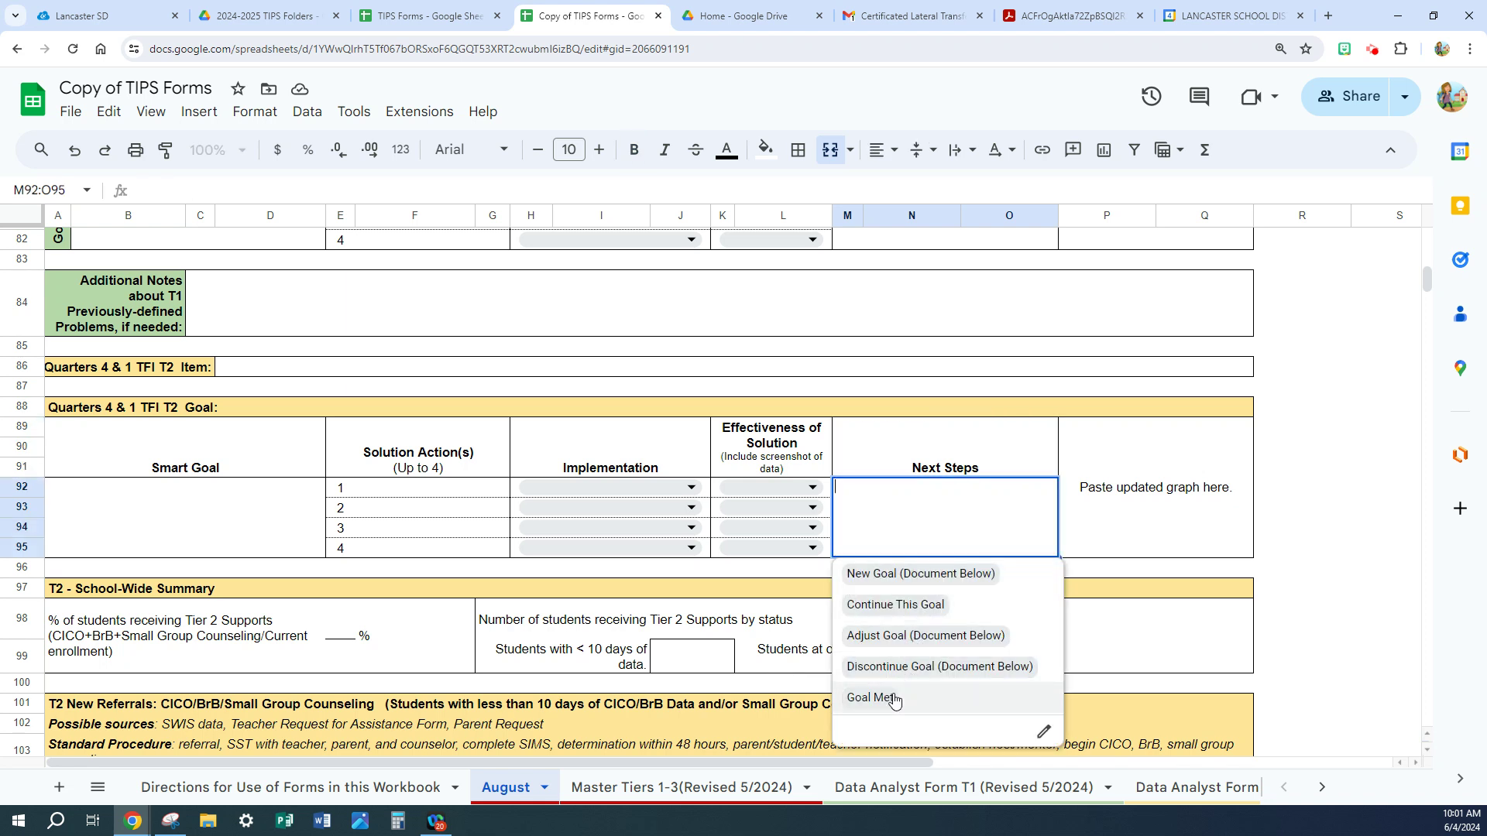
click(997, 460)
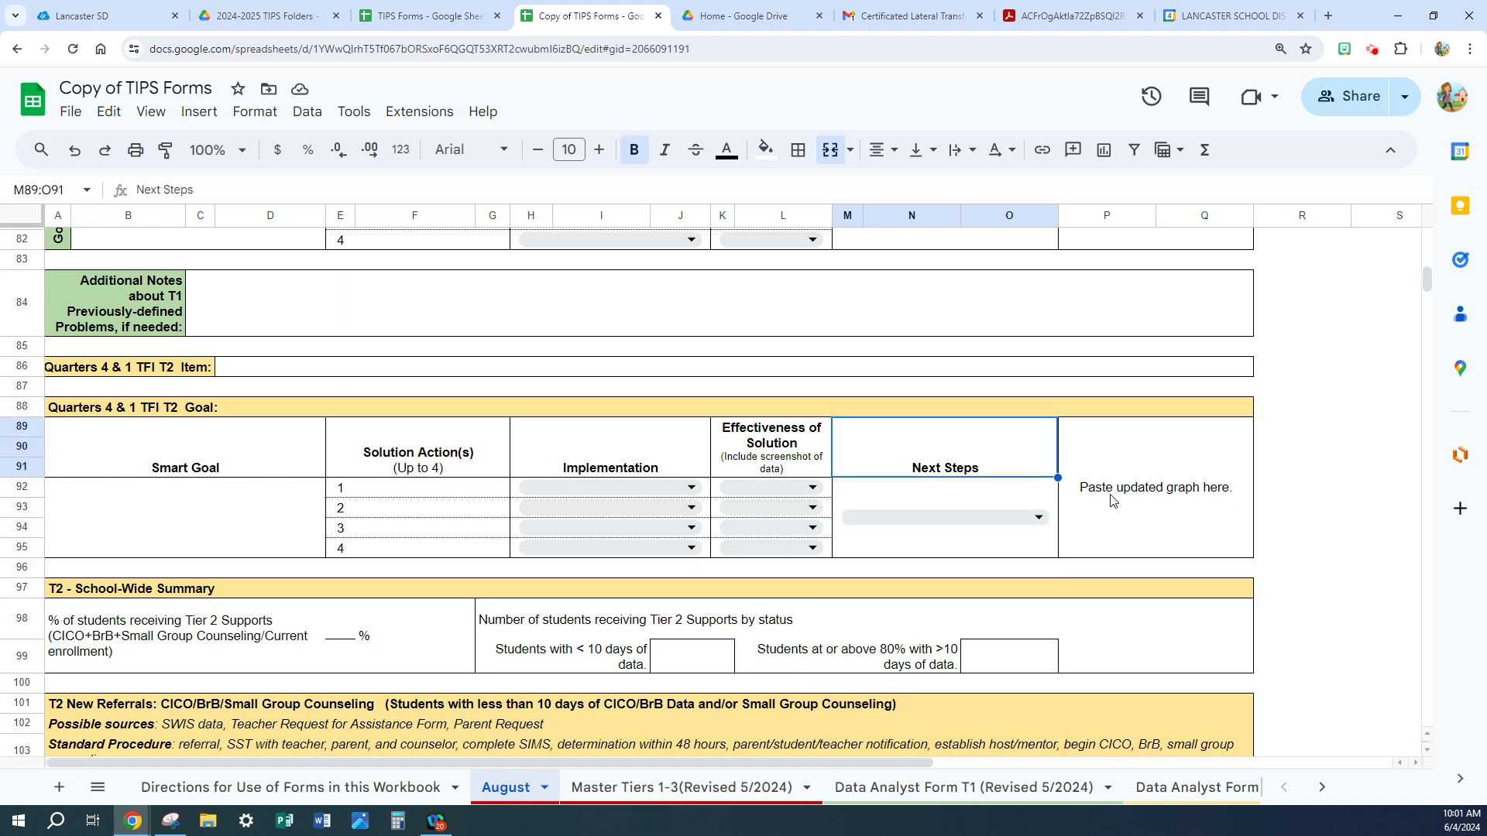
click(1110, 500)
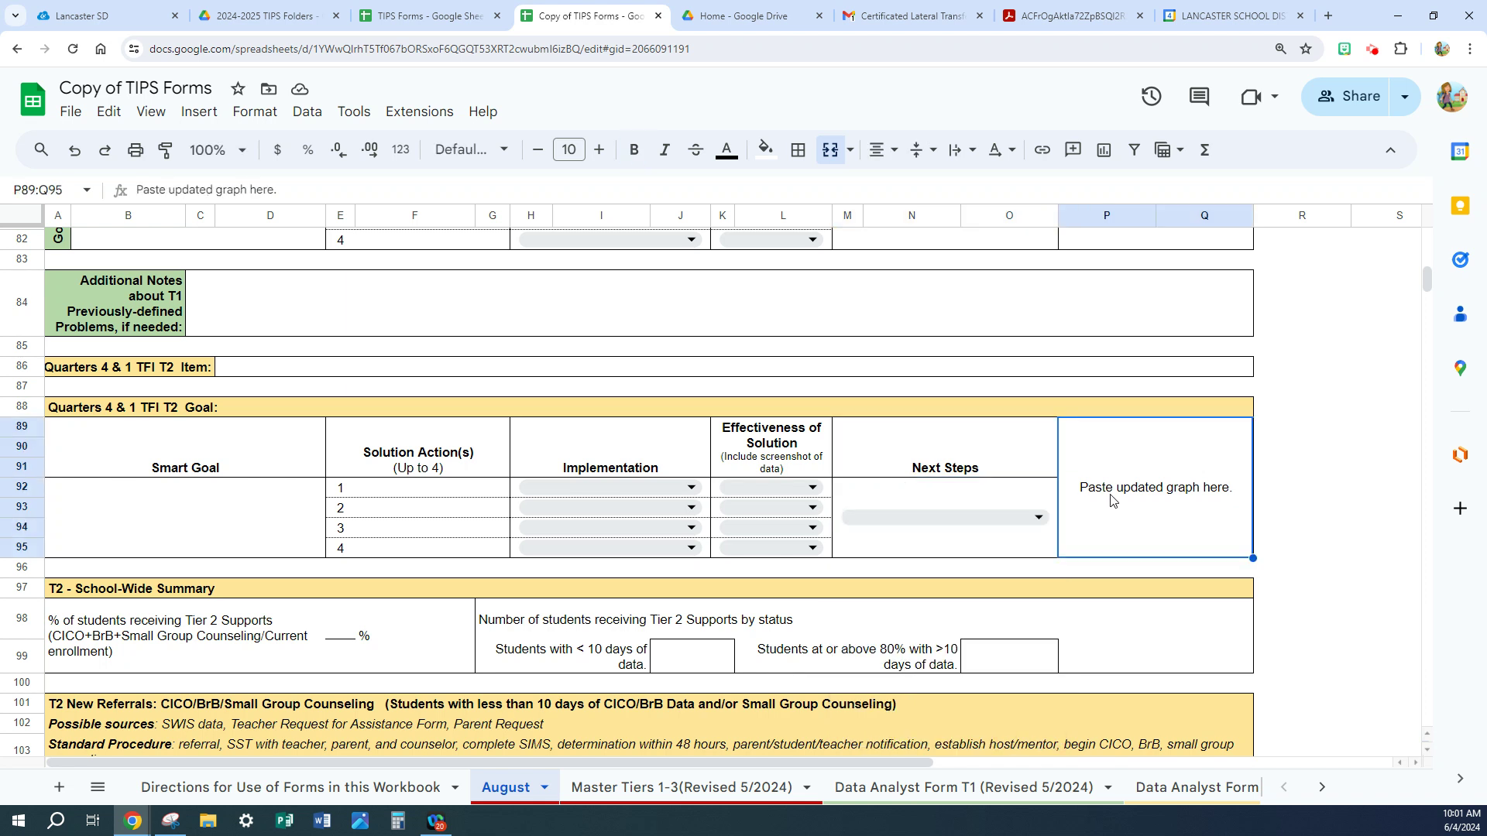
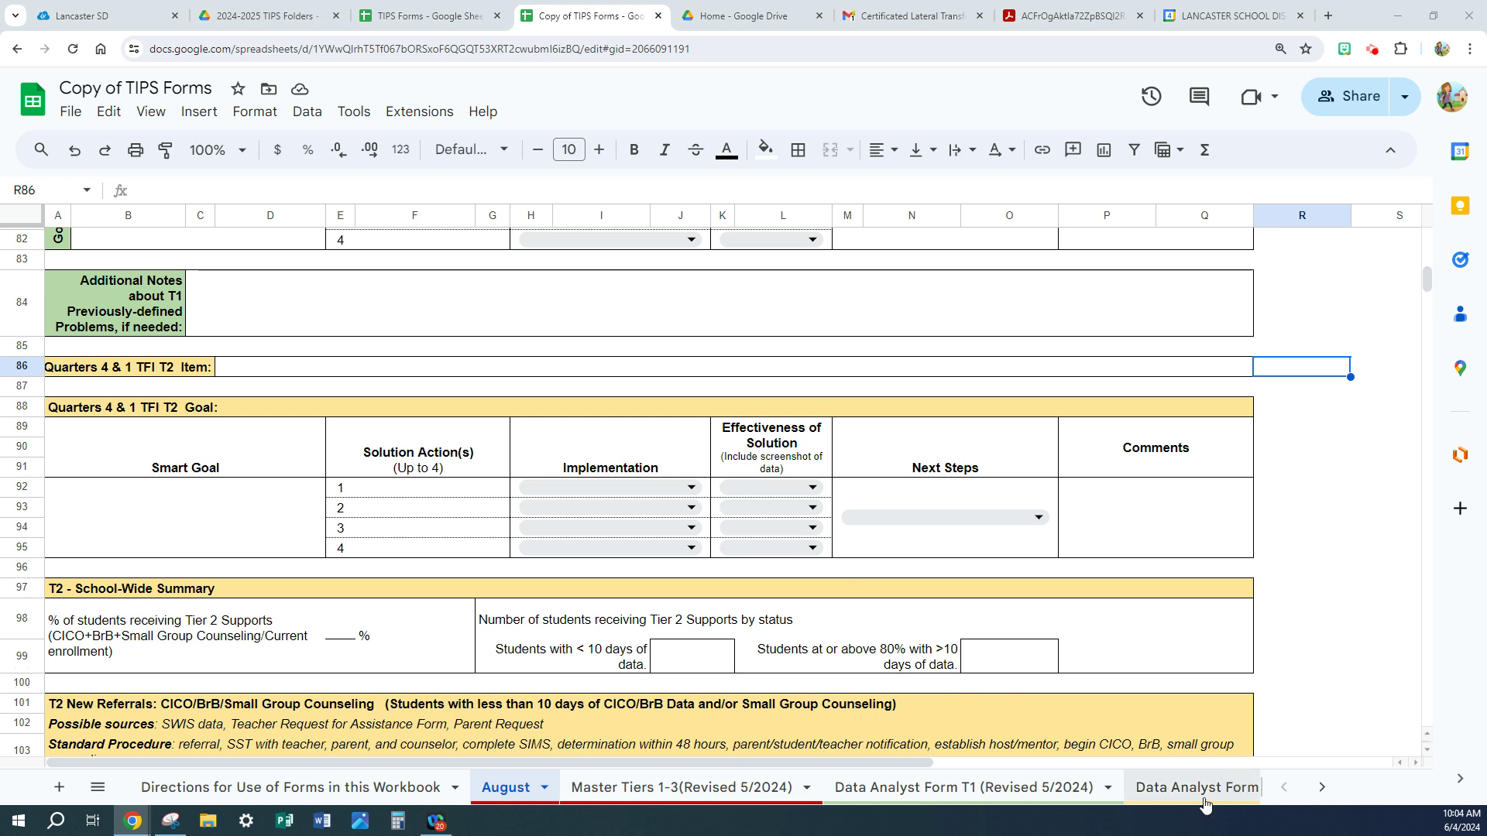
- Review the percentage and student-count cells of the T2 - School-Wide Summary and check them against the Item 9 directions
click(342, 637)
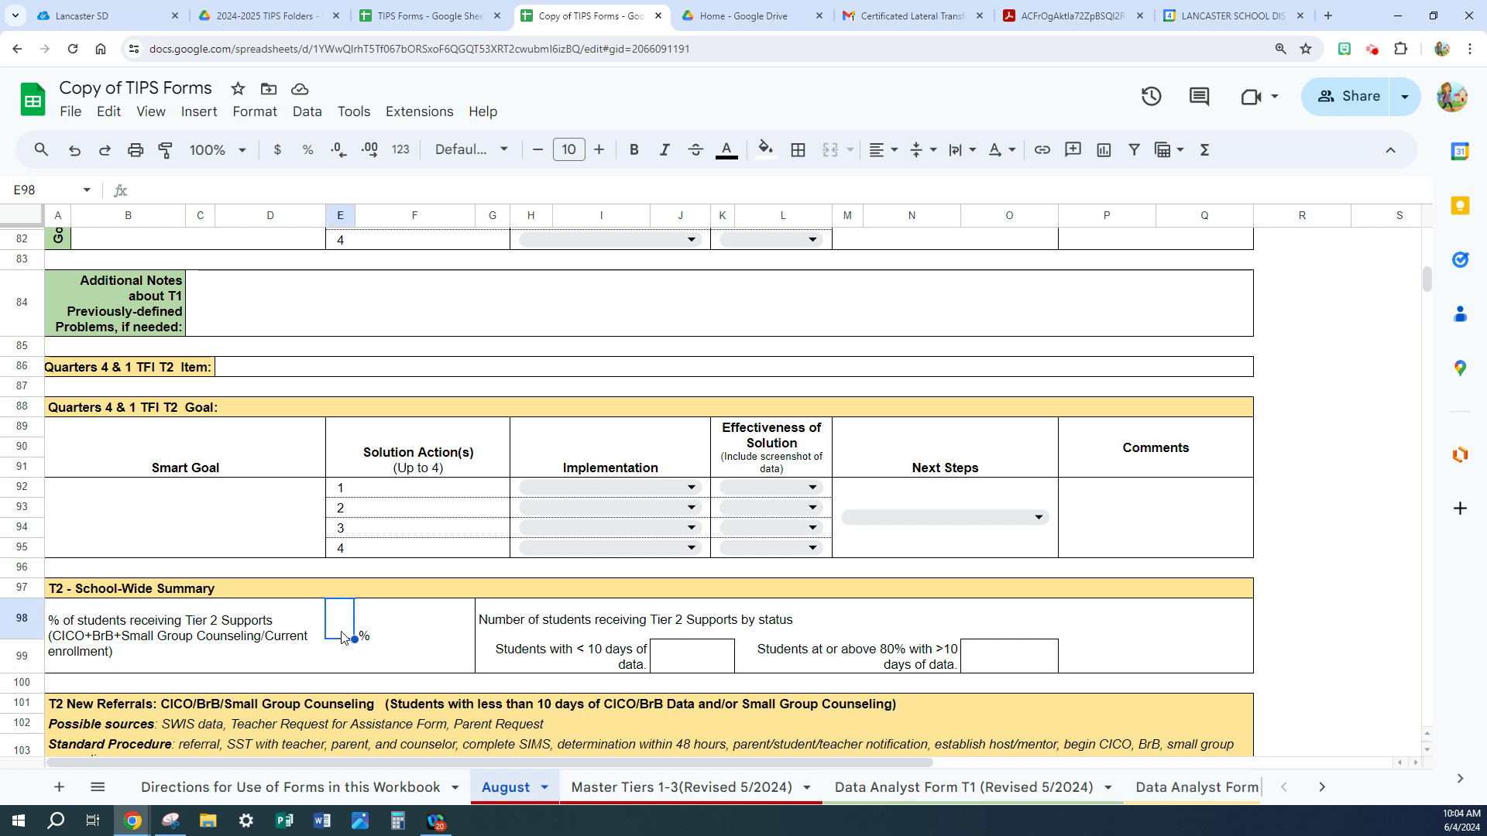
click(670, 660)
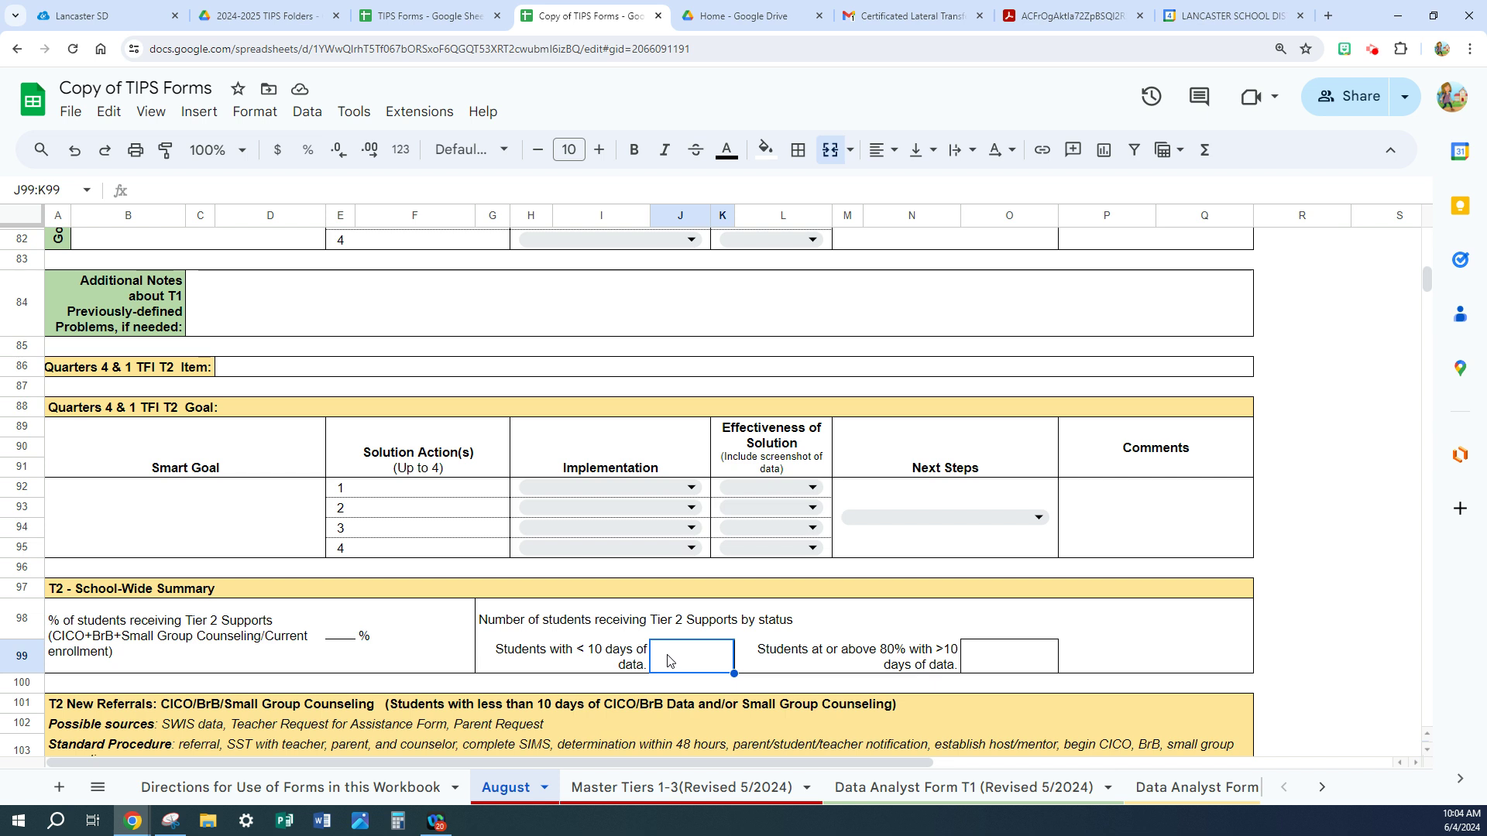
click(1008, 662)
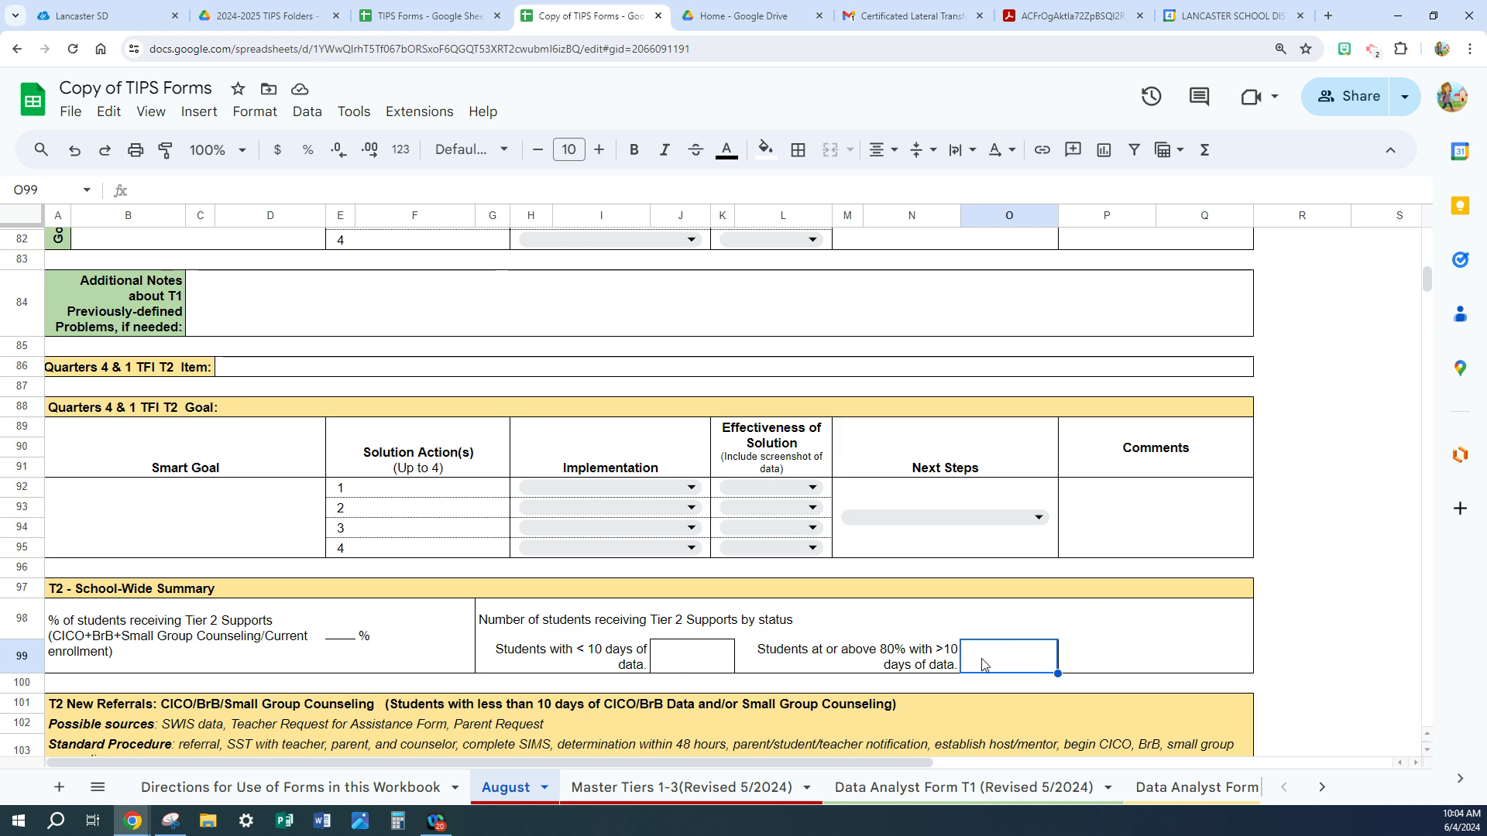
click(374, 786)
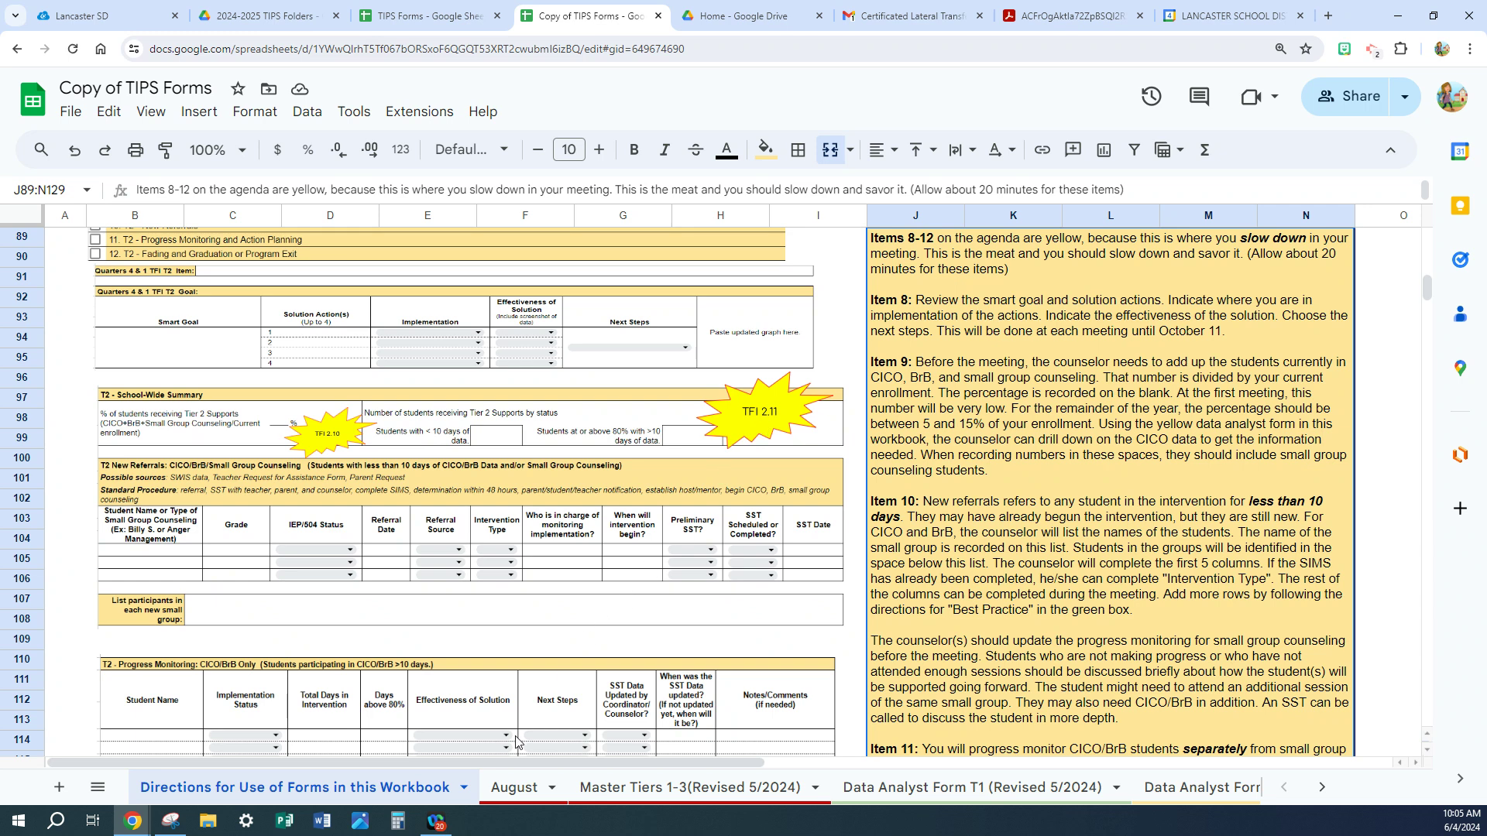
click(514, 787)
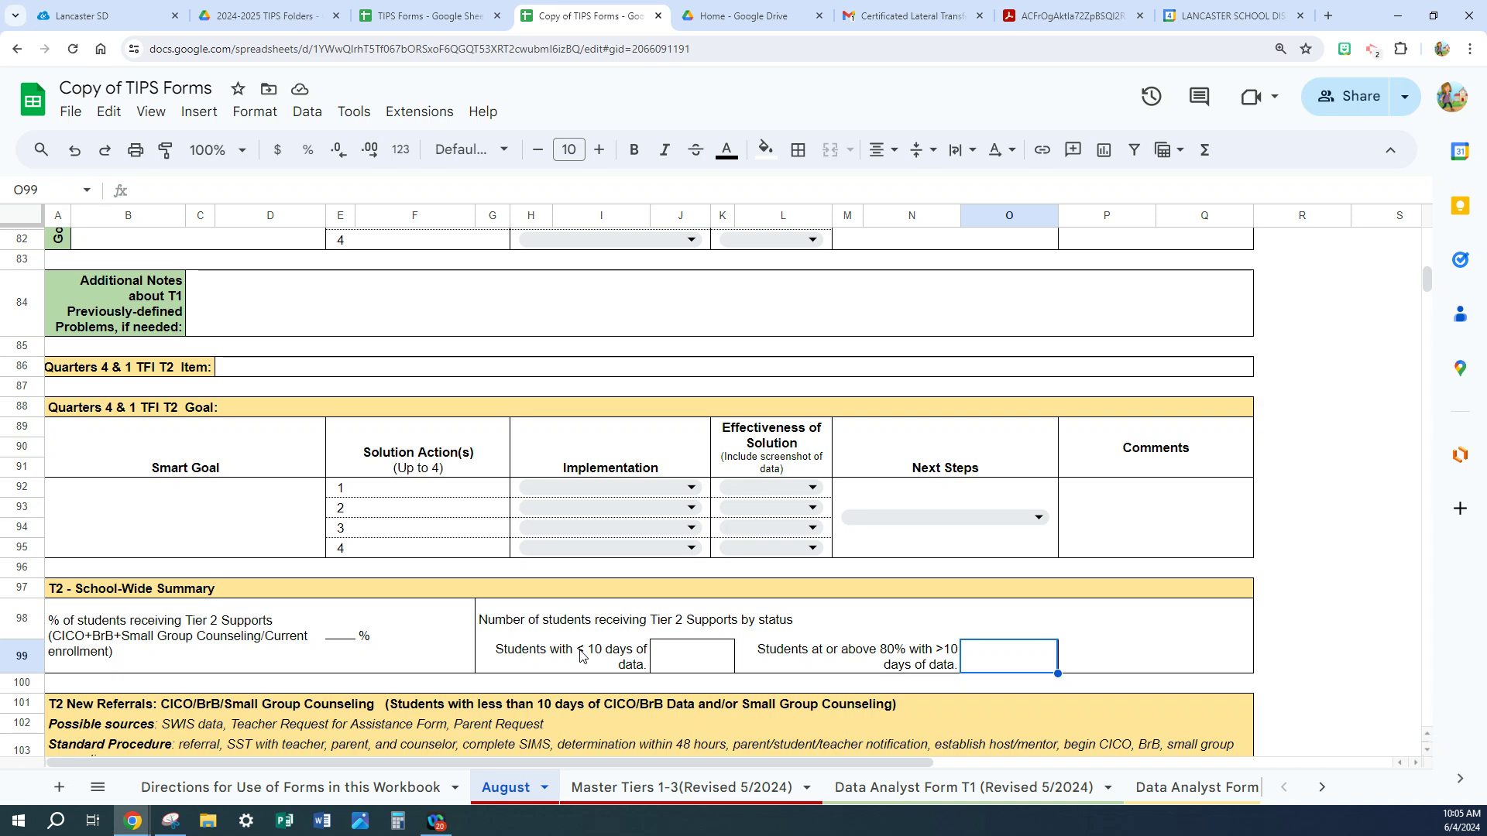
- In the T2 New Referrals table, enter a student's first name and last initial in the first row and Anger Management in the second
scroll(491, 660, down, 2)
scroll(487, 660, down, 2)
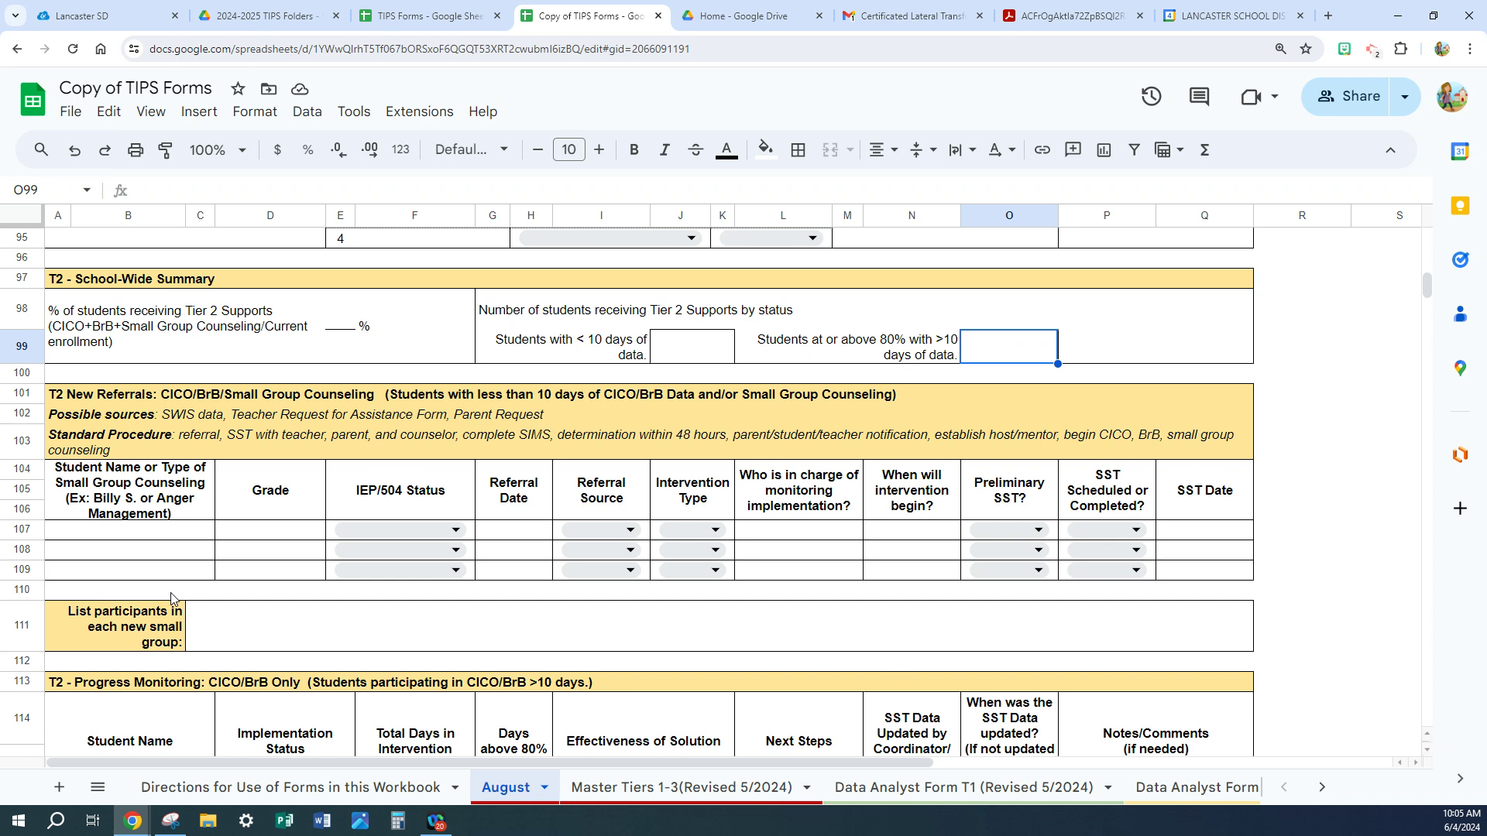
click(179, 533)
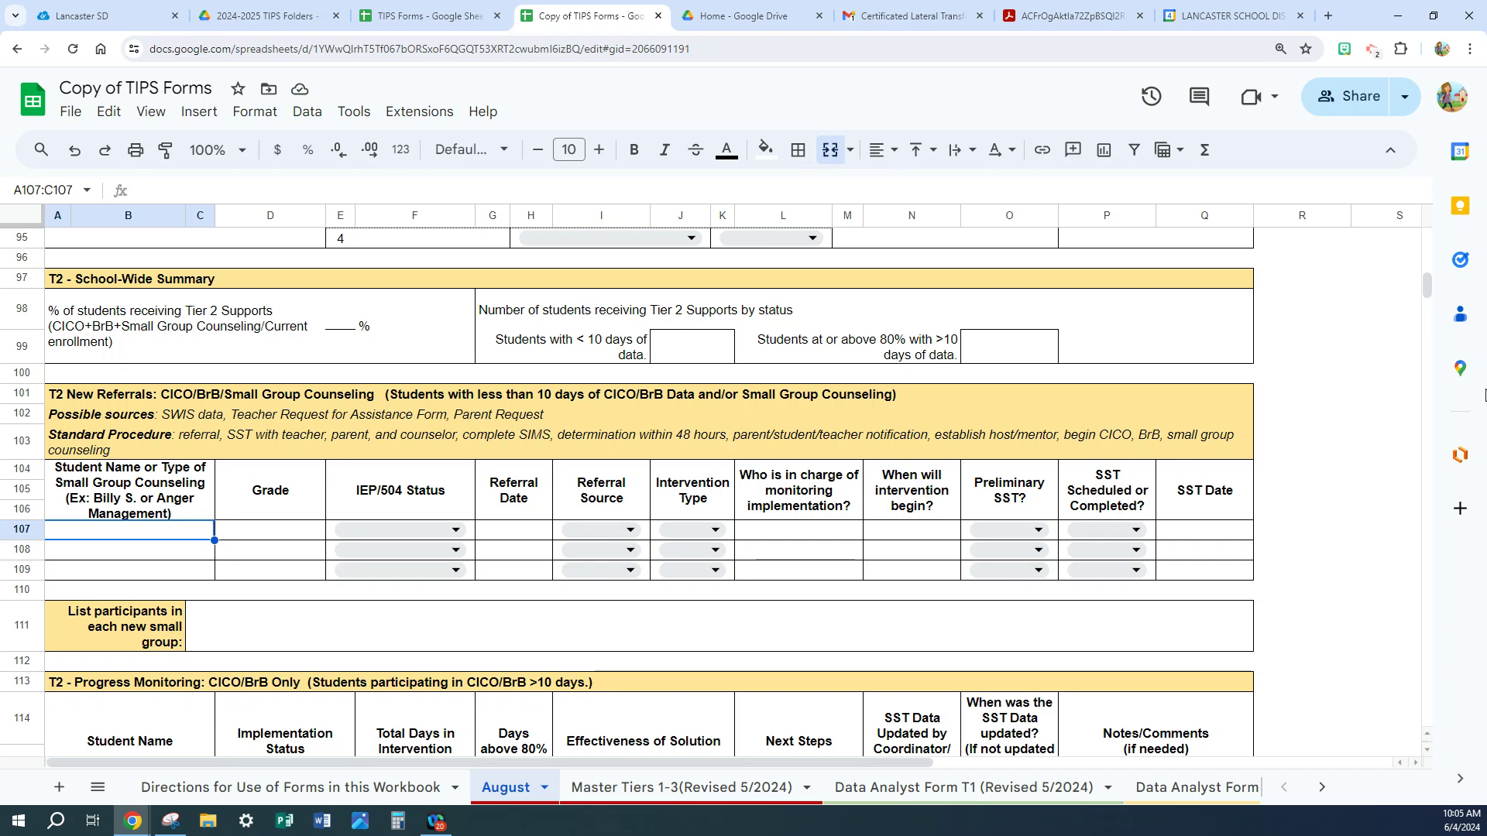
text(Pebb)
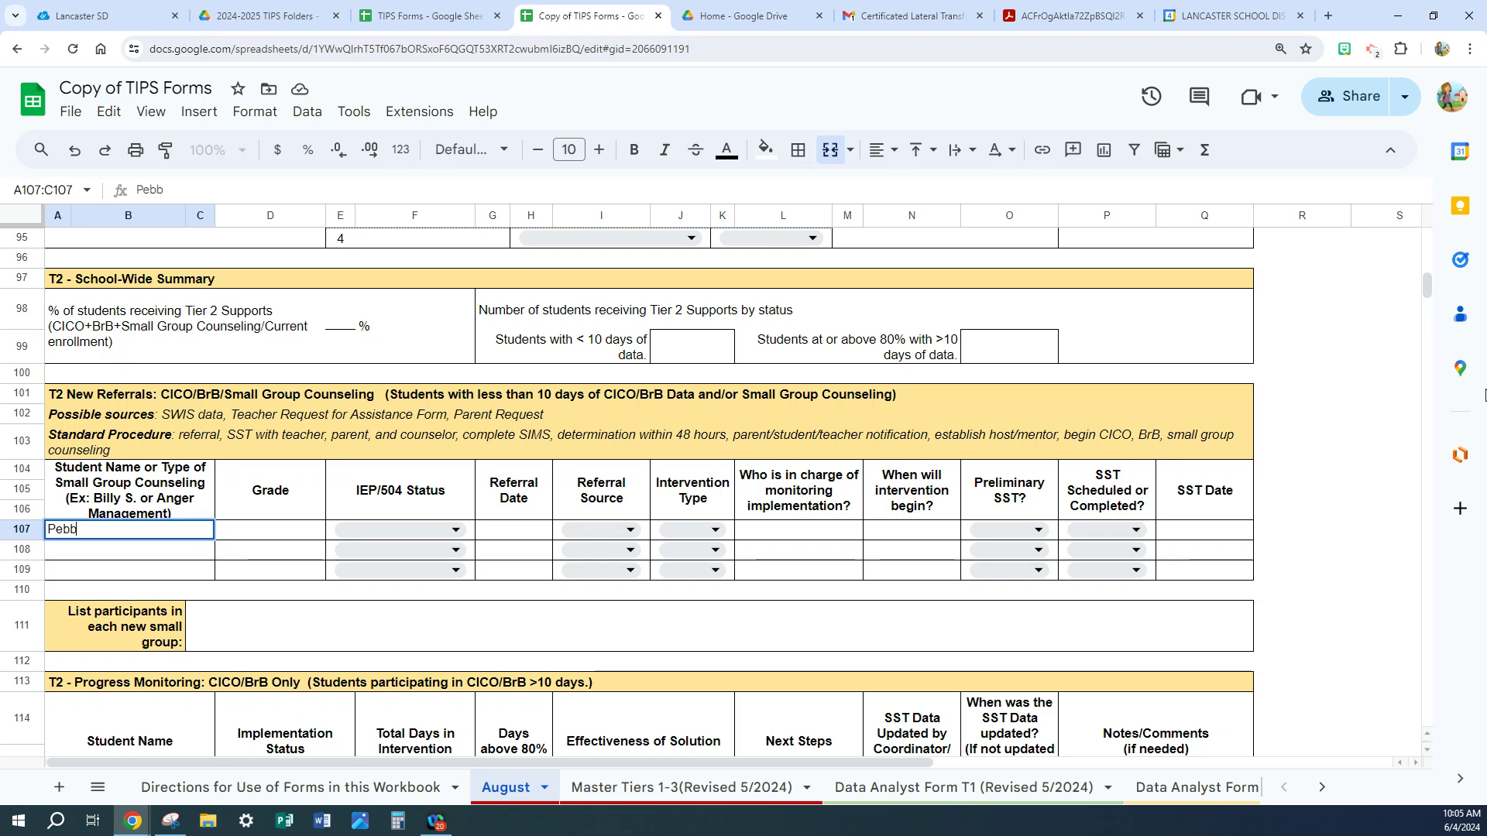
text(les F.)
click(63, 553)
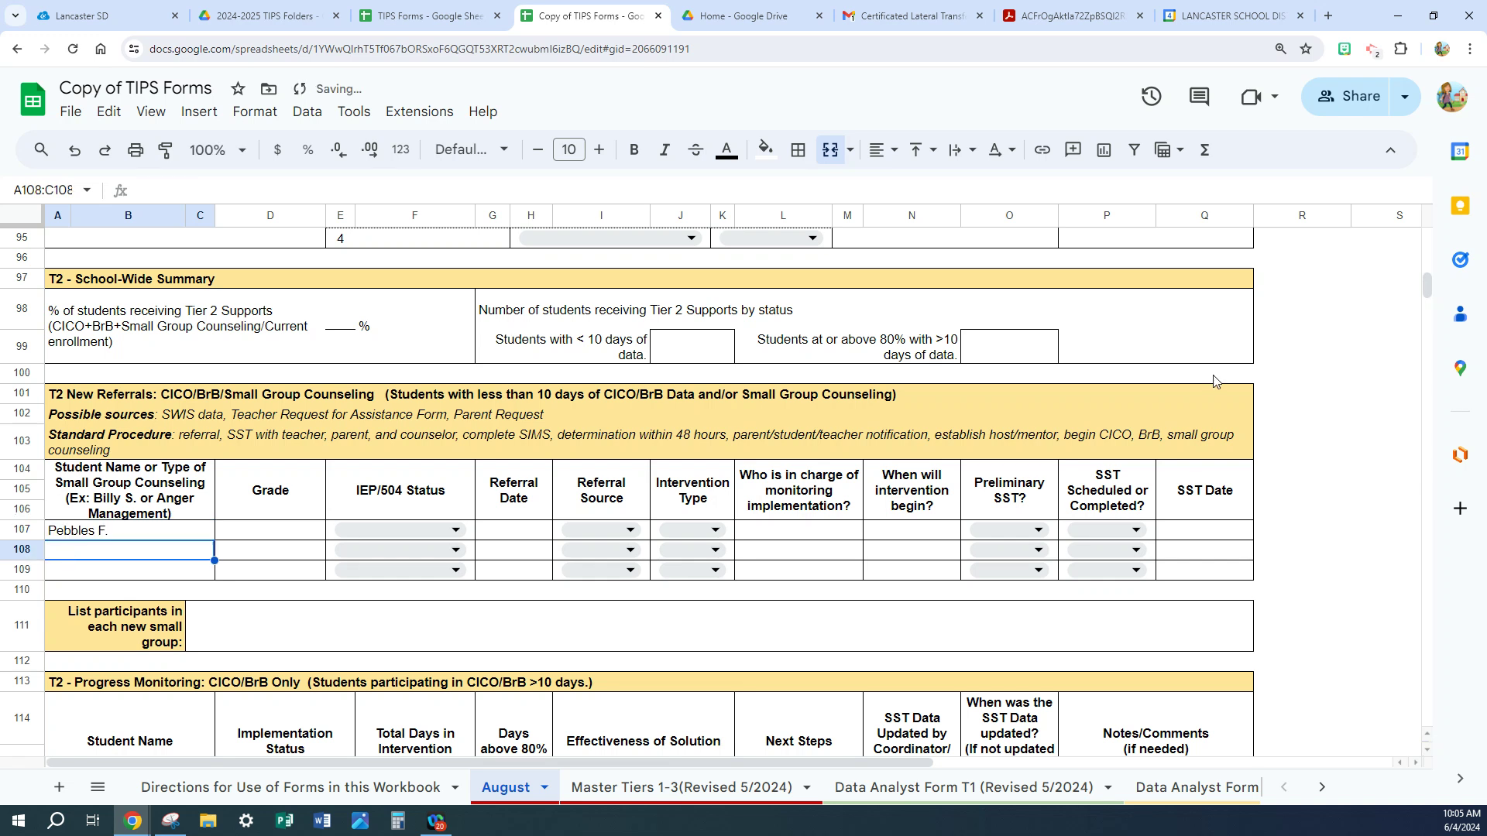
text(Anger Mana)
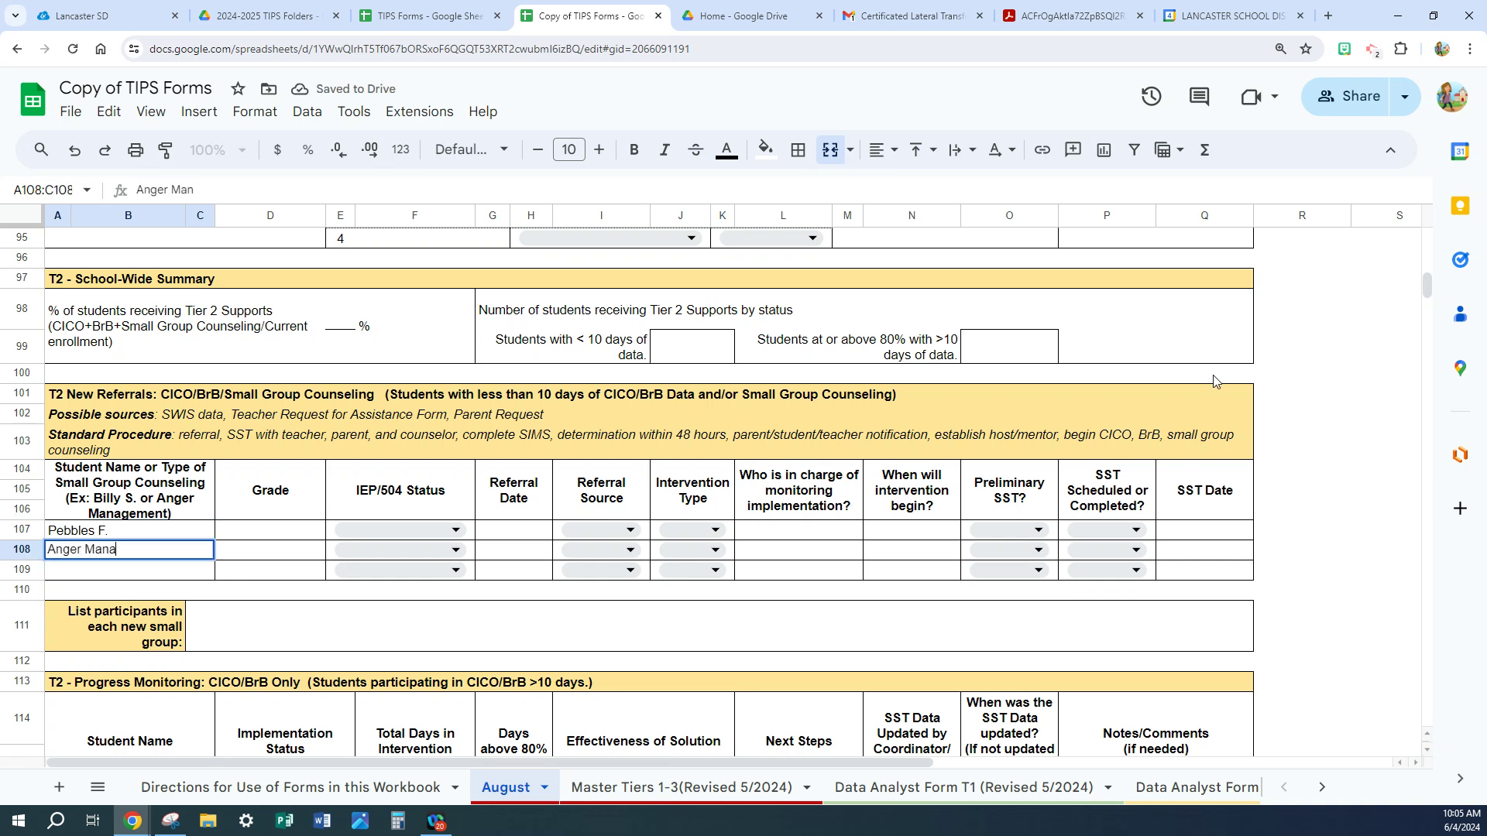
text(gement)
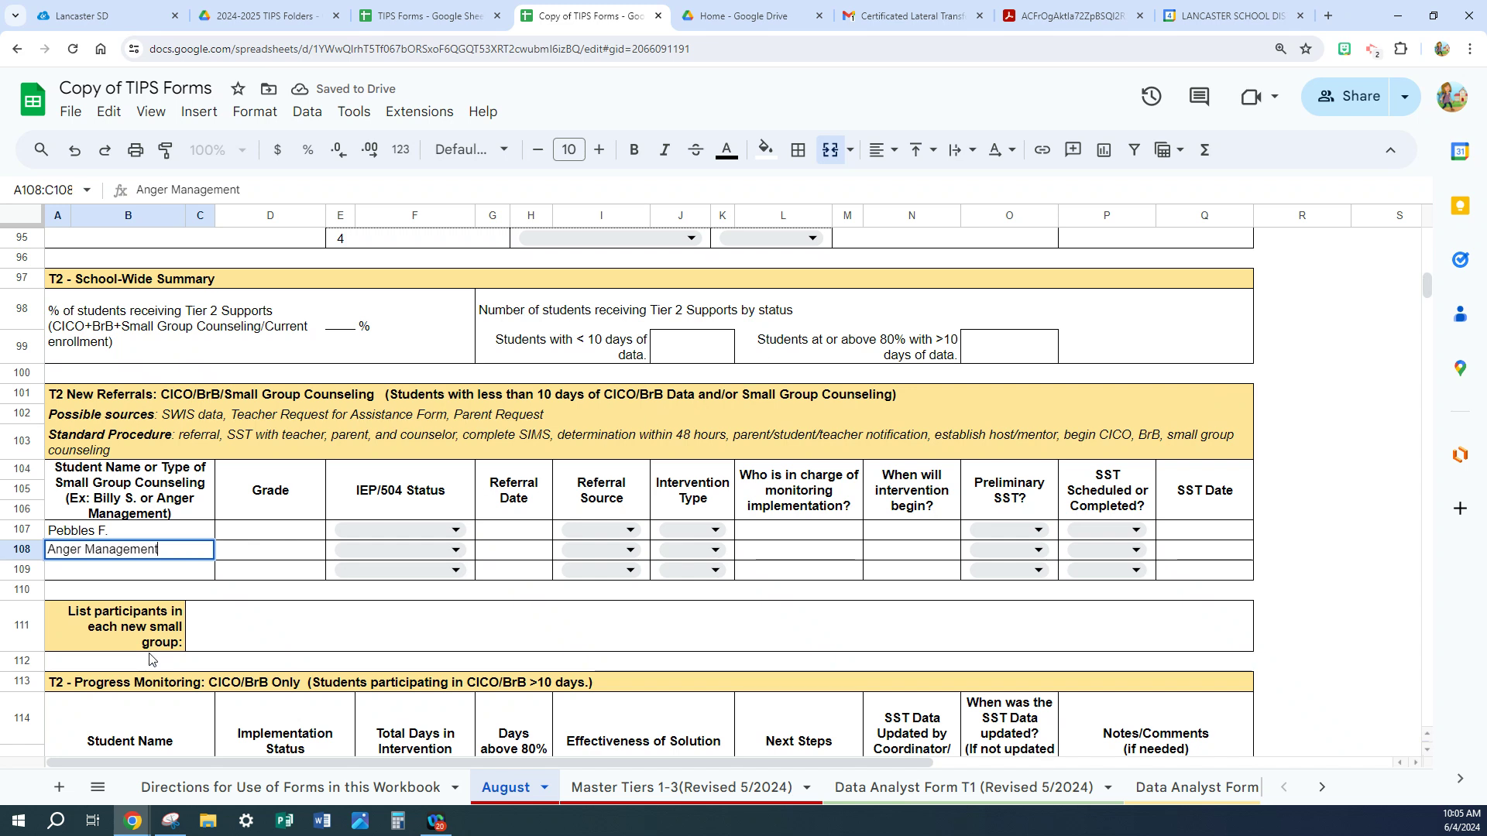
- List the Anger Management group with its three participants' names in the small group participants row
click(225, 632)
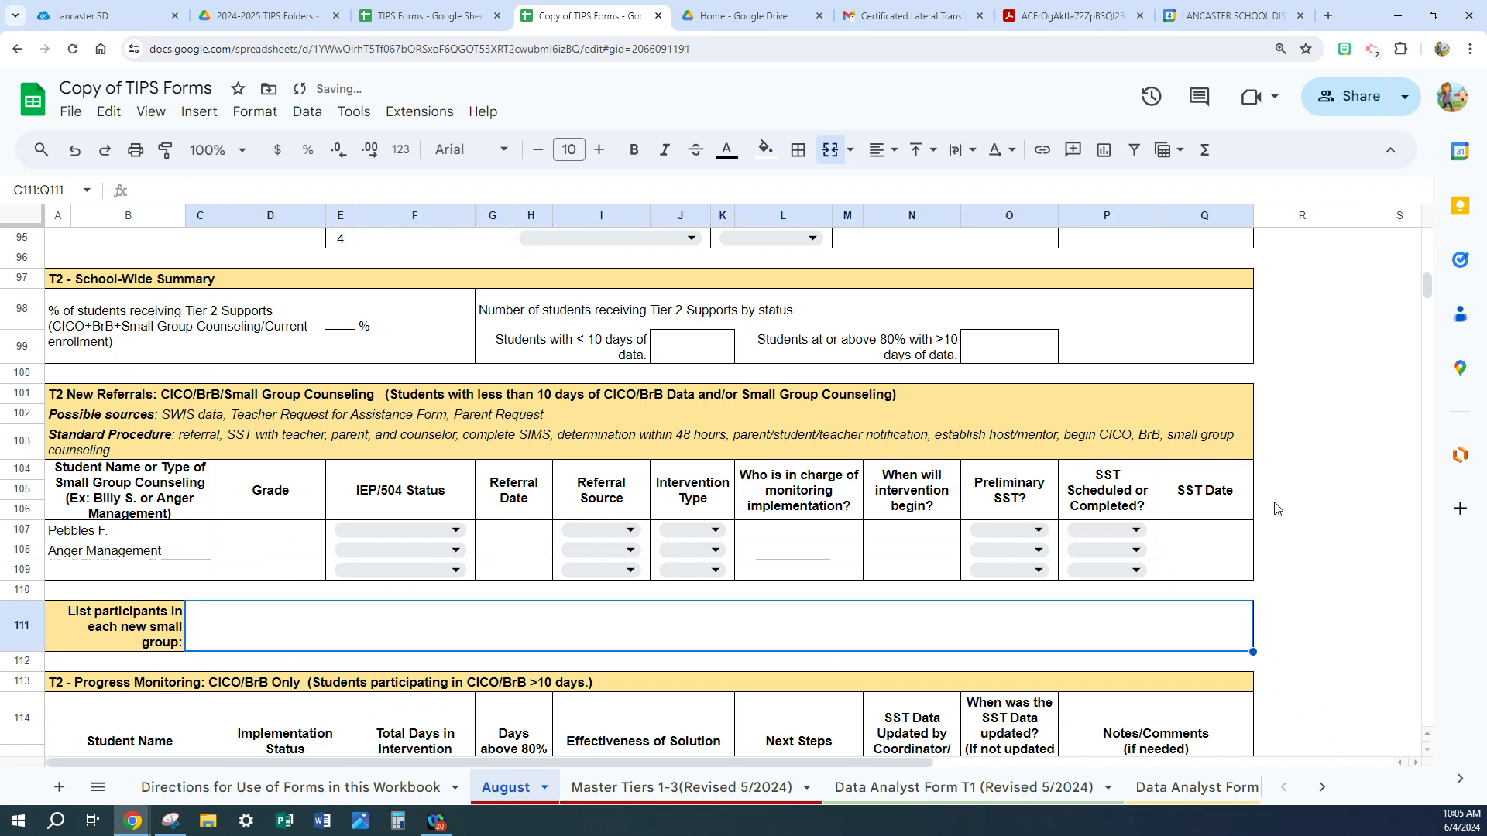
text(Anger )
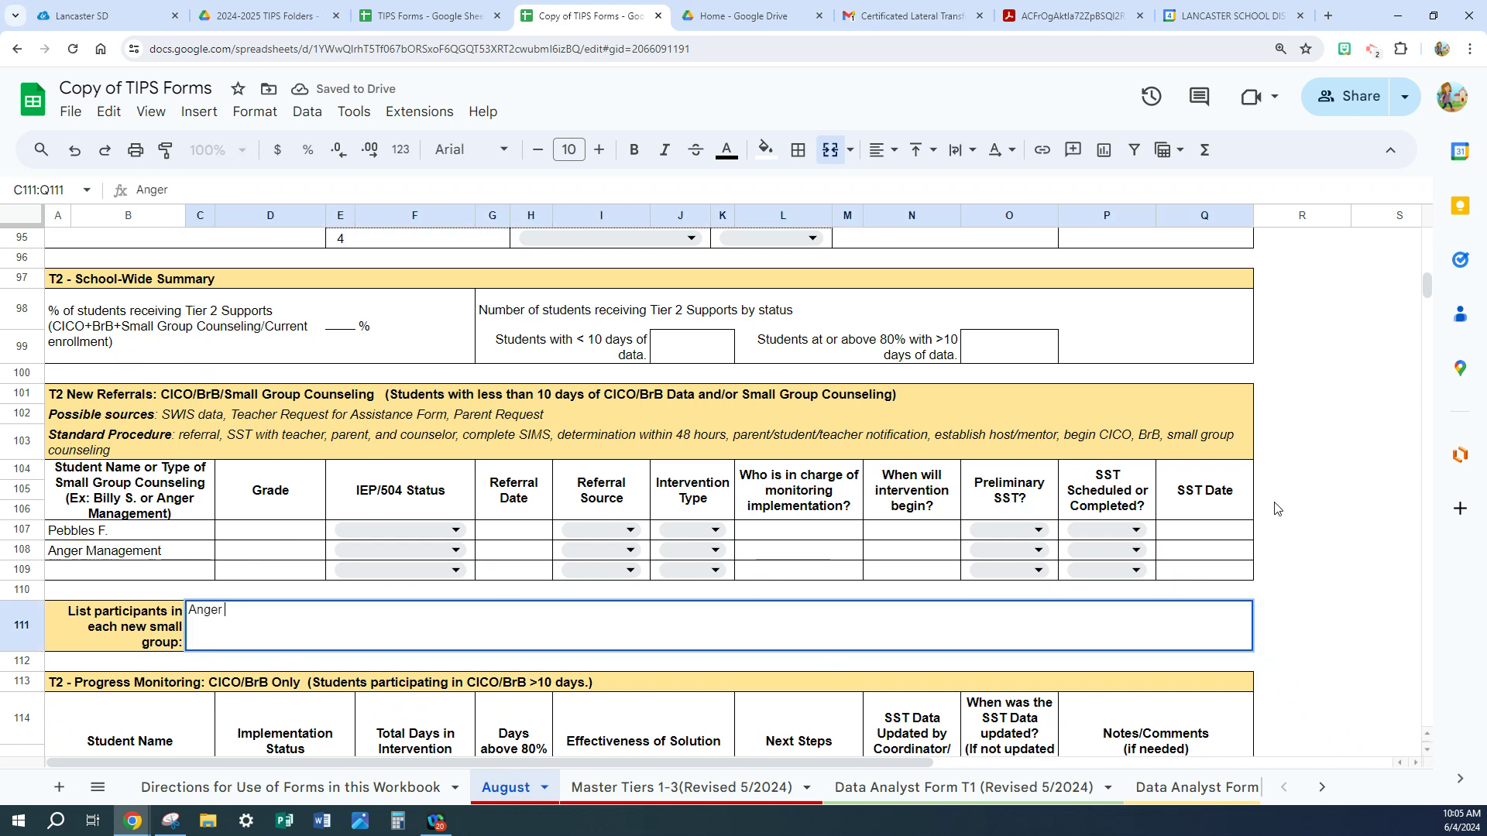
text(Management)
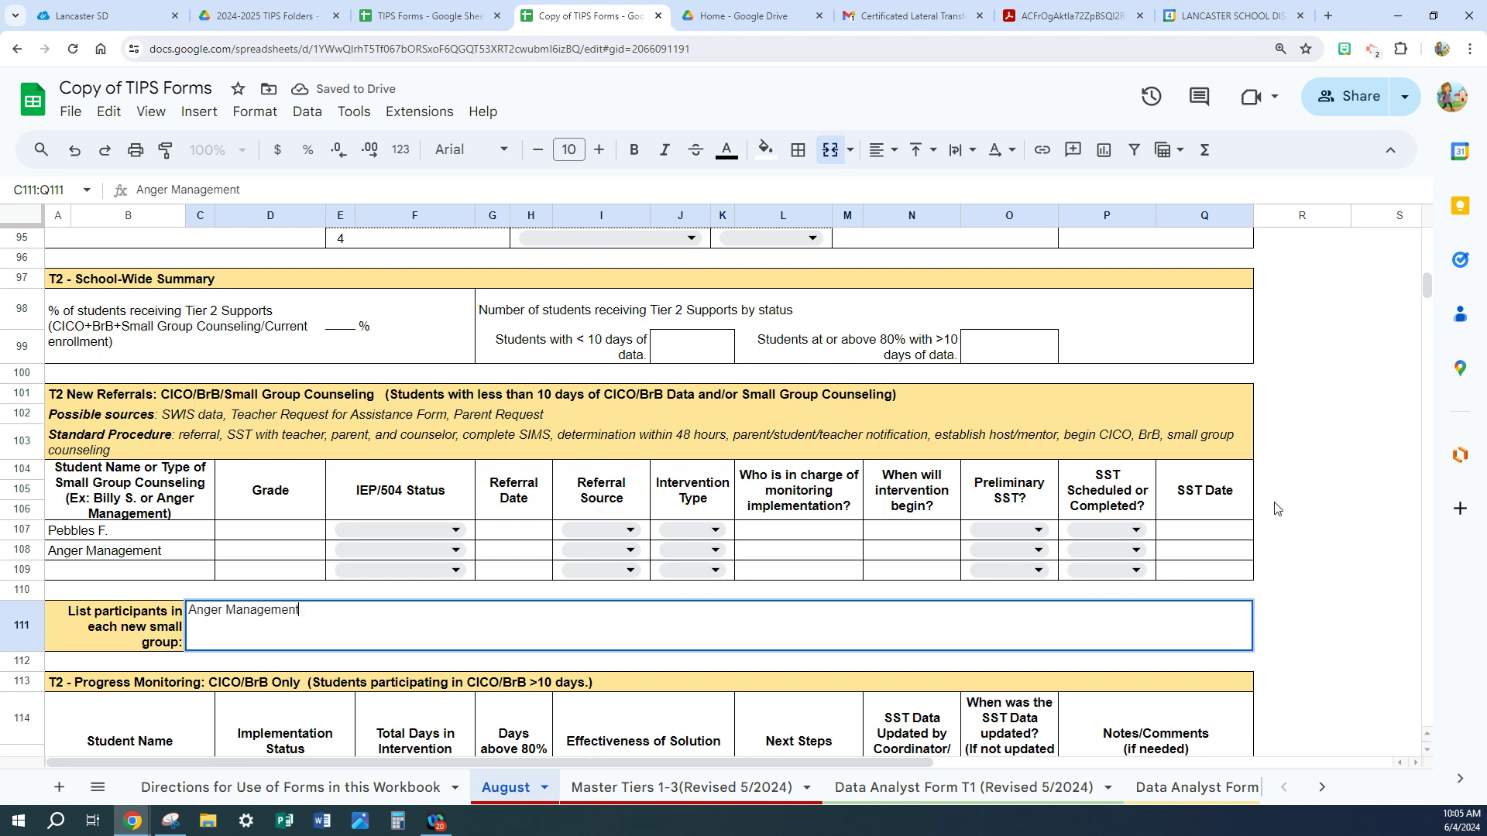
text(: Bam-Bam)
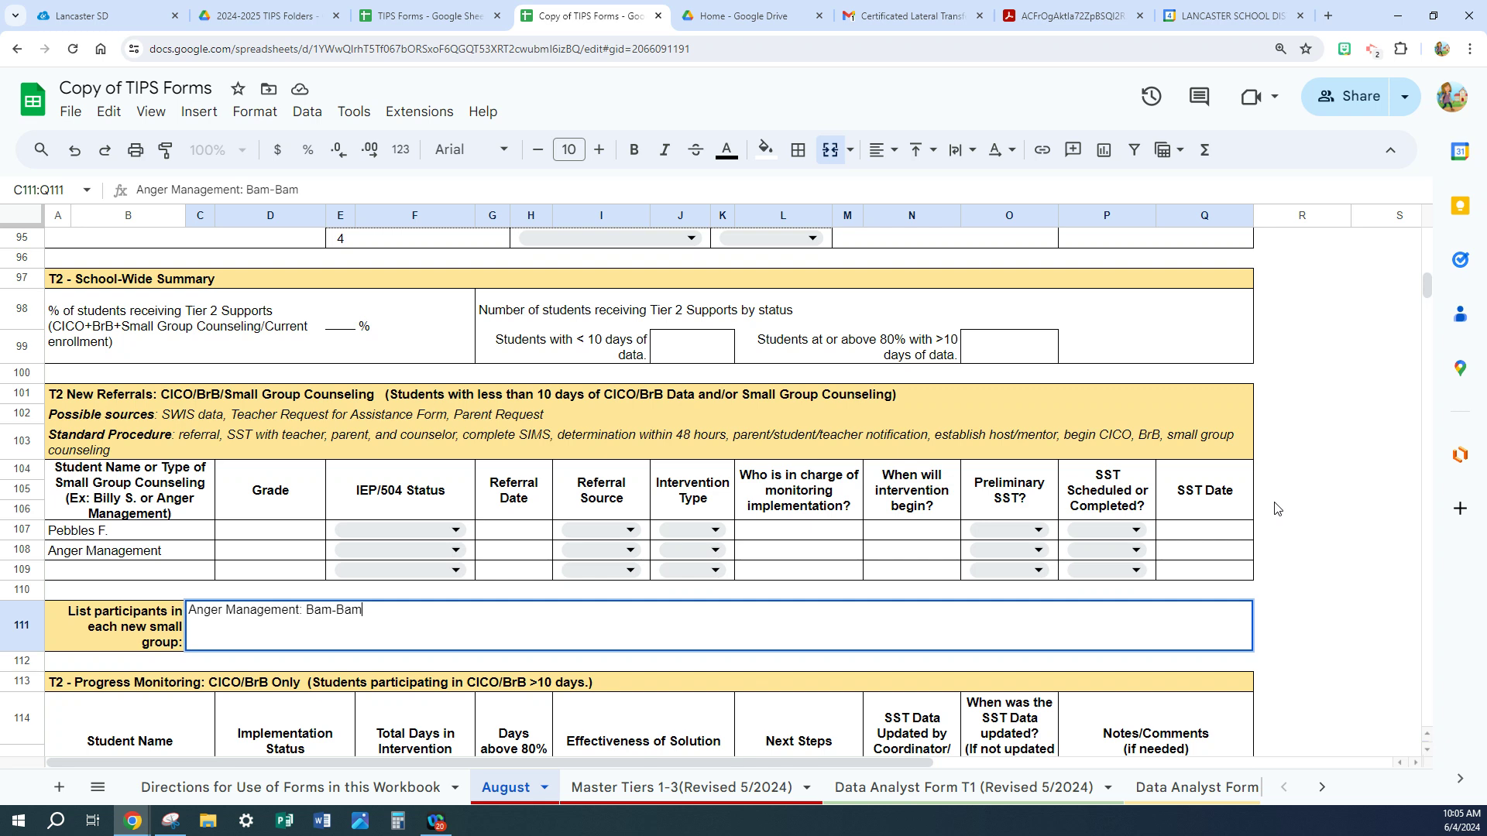
text(, Wile E. Coyote)
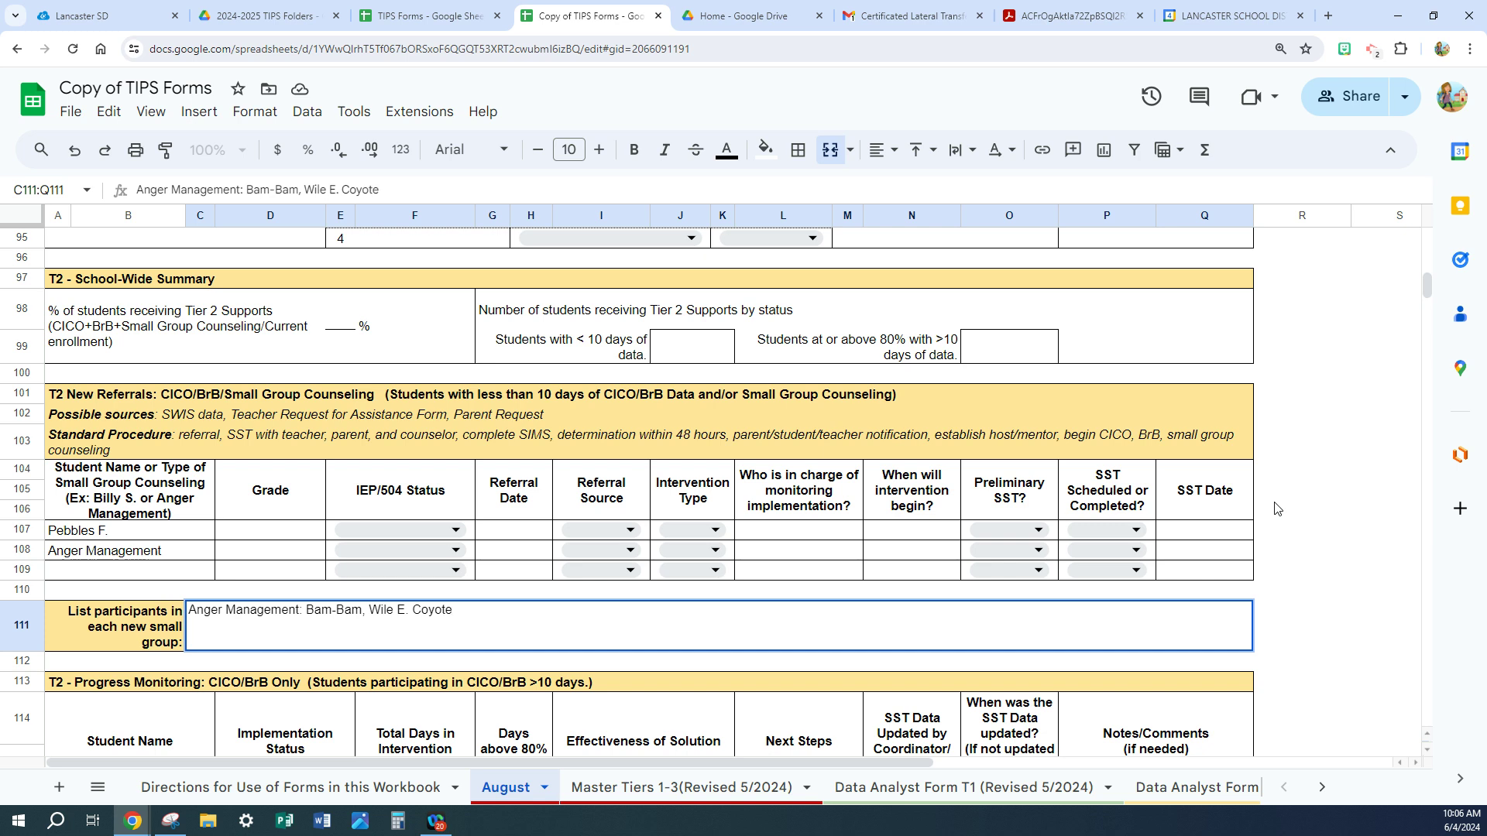
text(, Bluto)
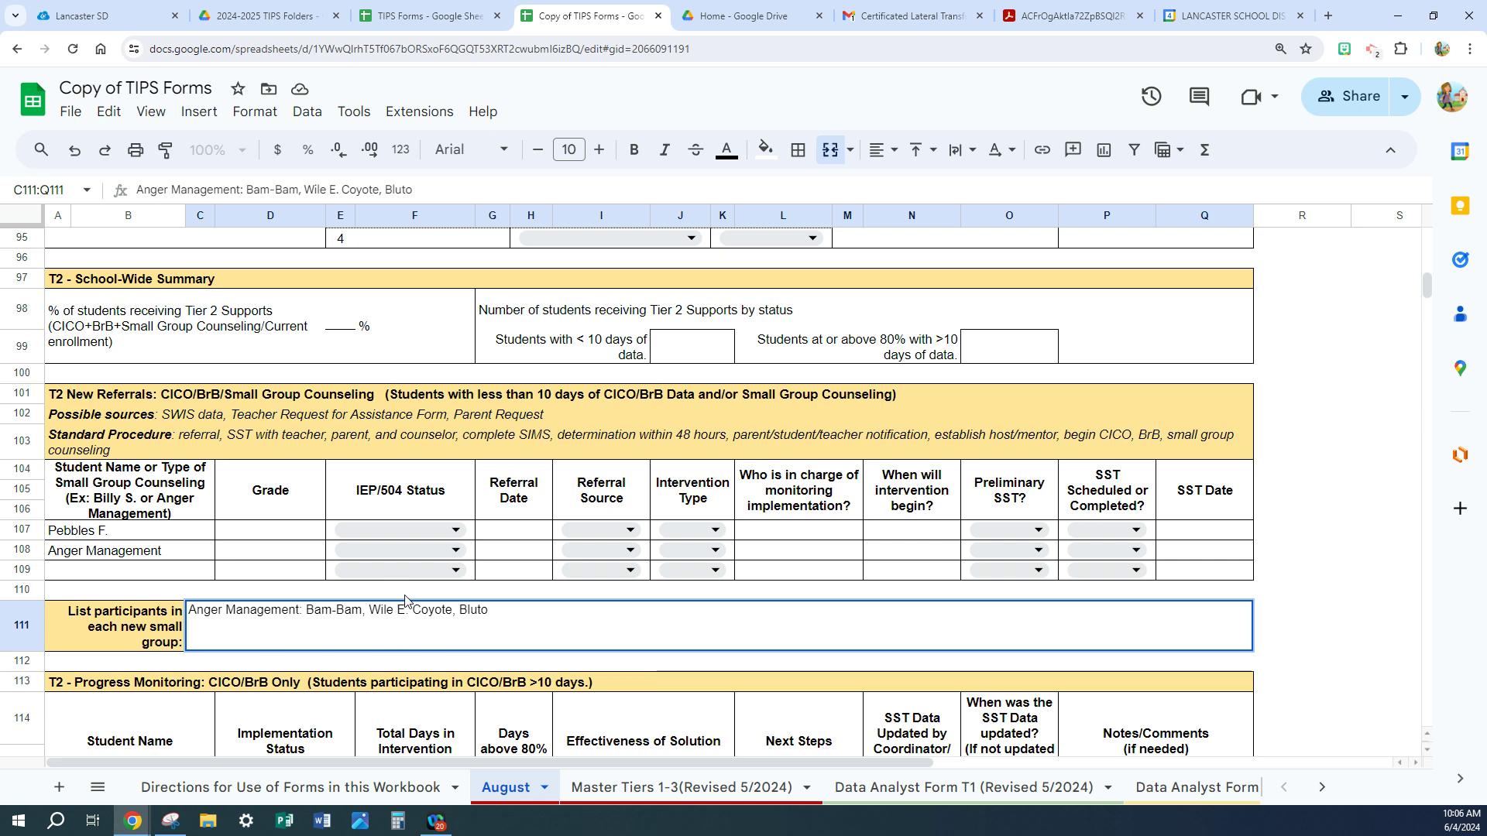
- Set the grade to 1 for the student referral and 2 for the Anger Management referral
click(250, 530)
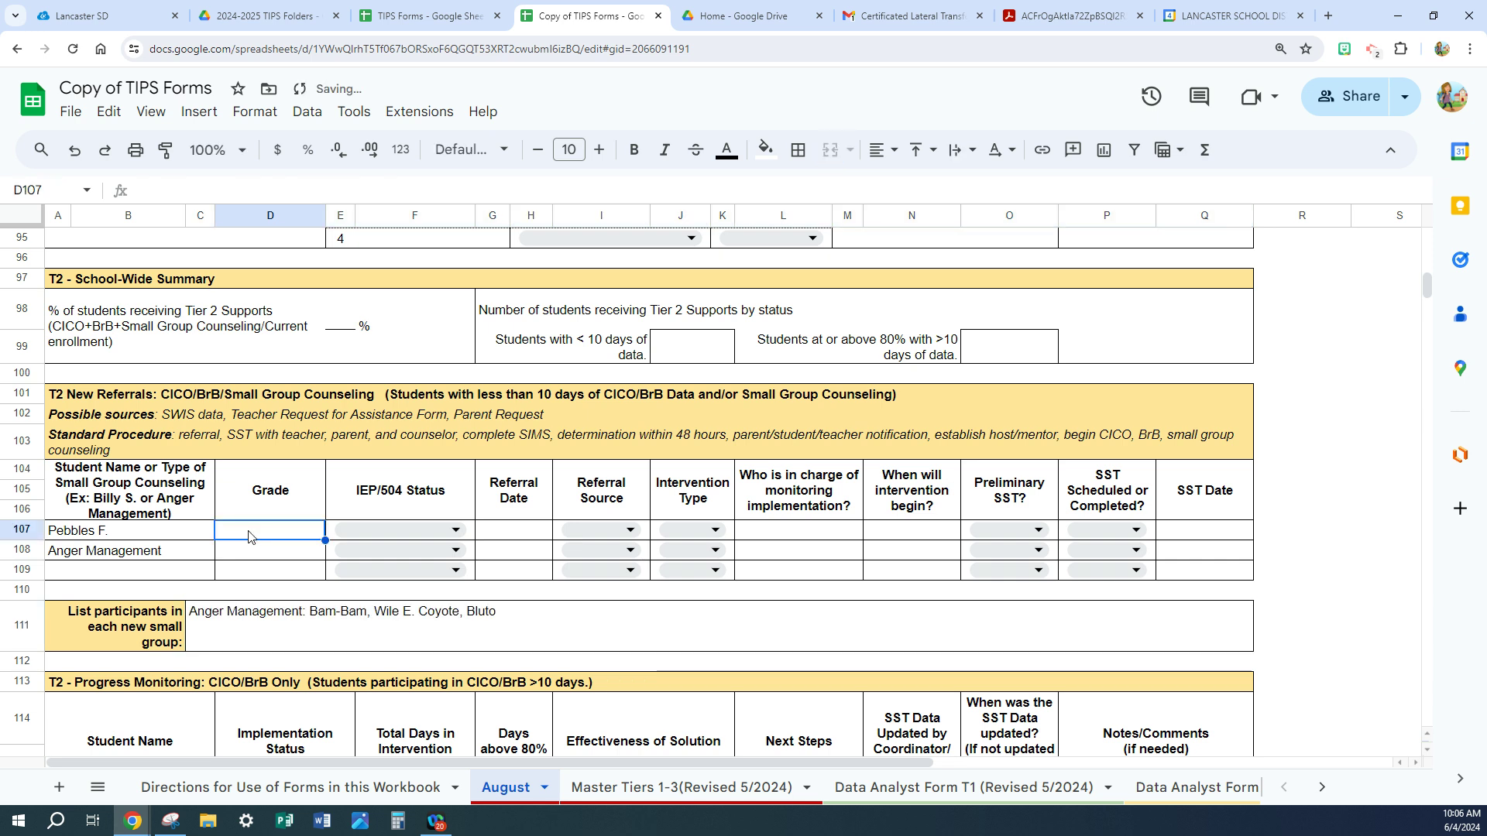
text(1)
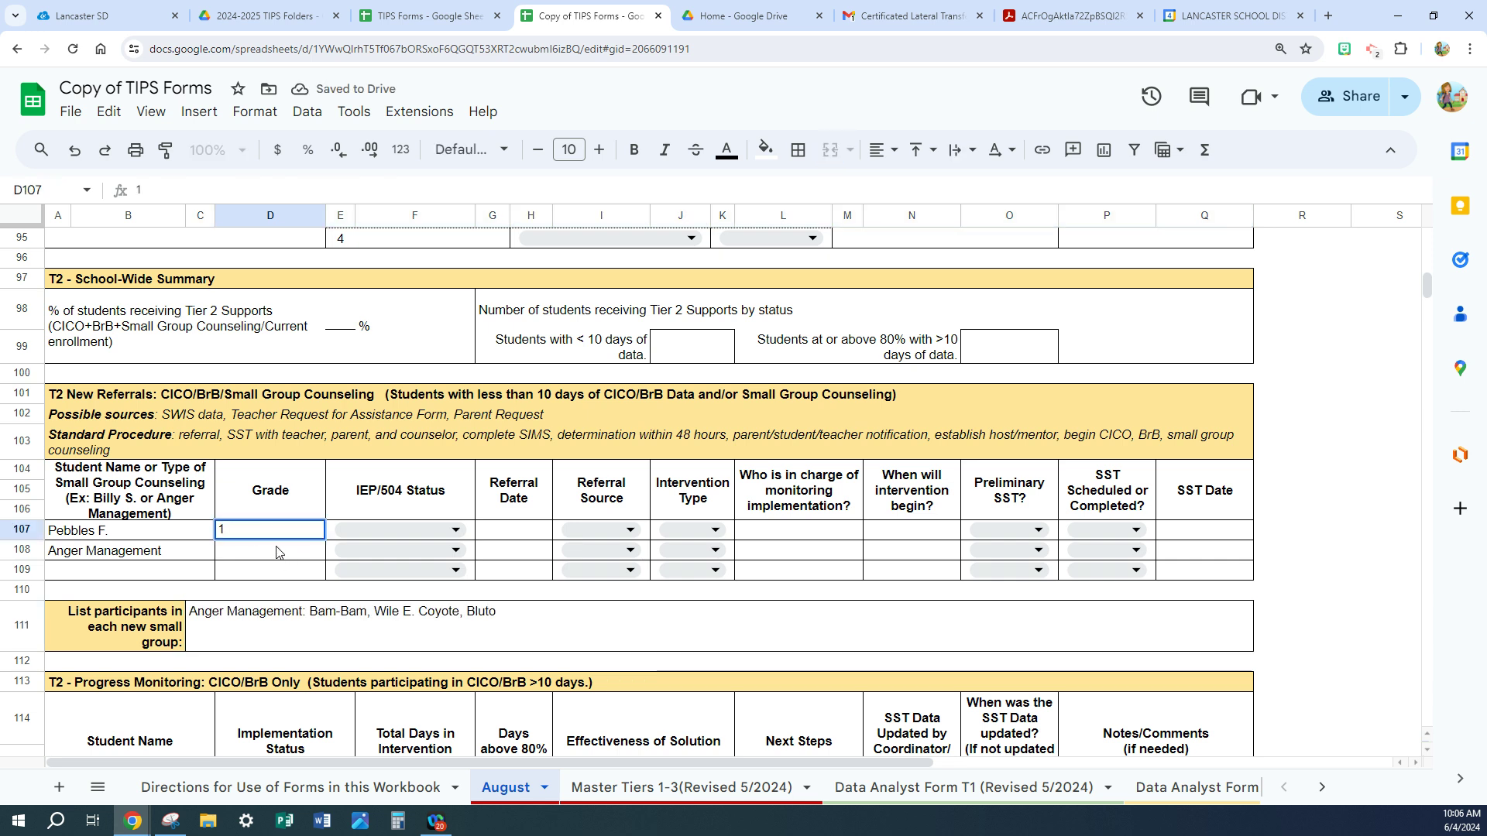
click(277, 554)
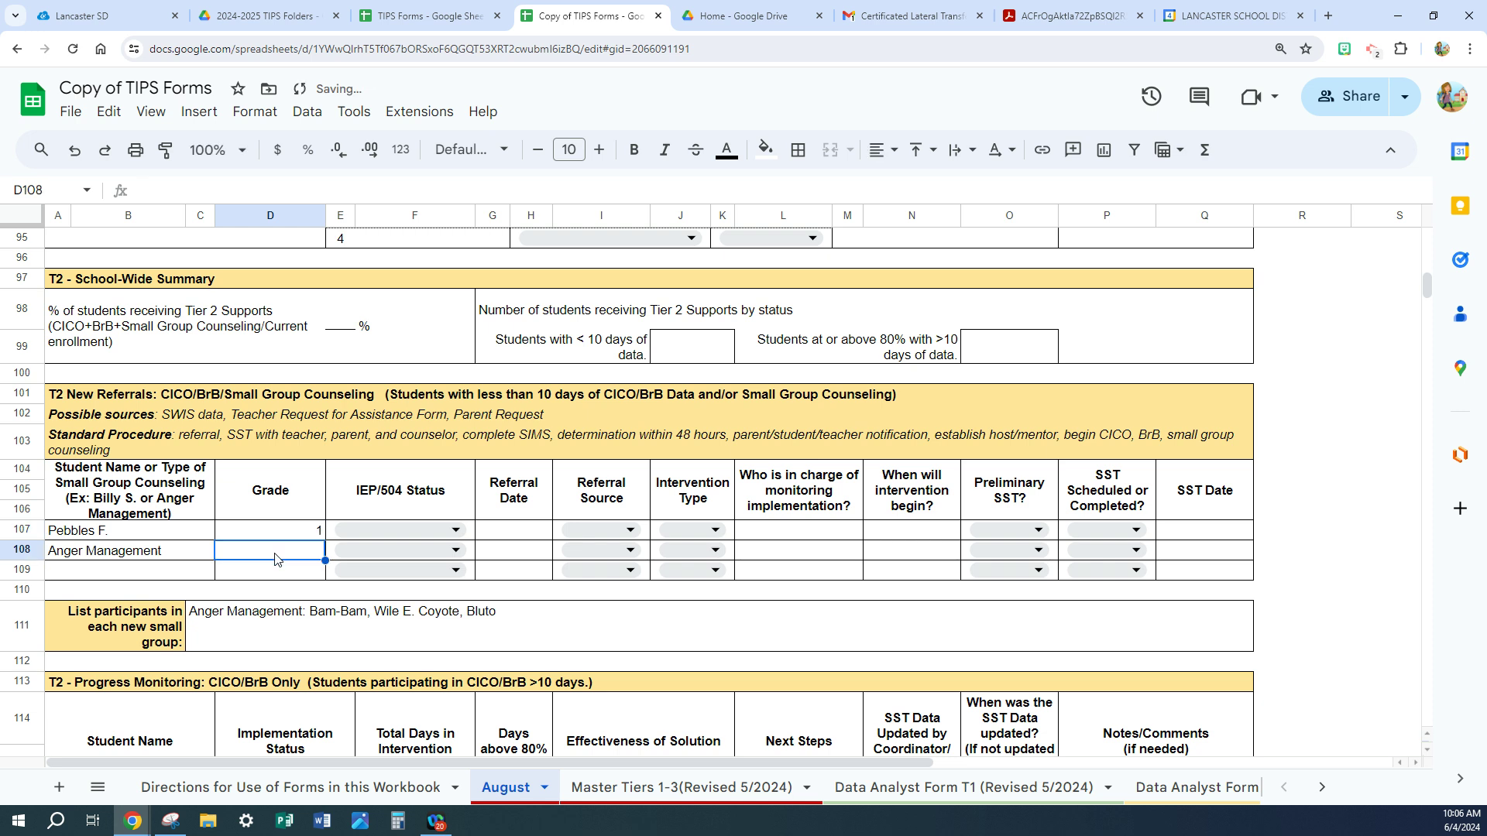
text(2)
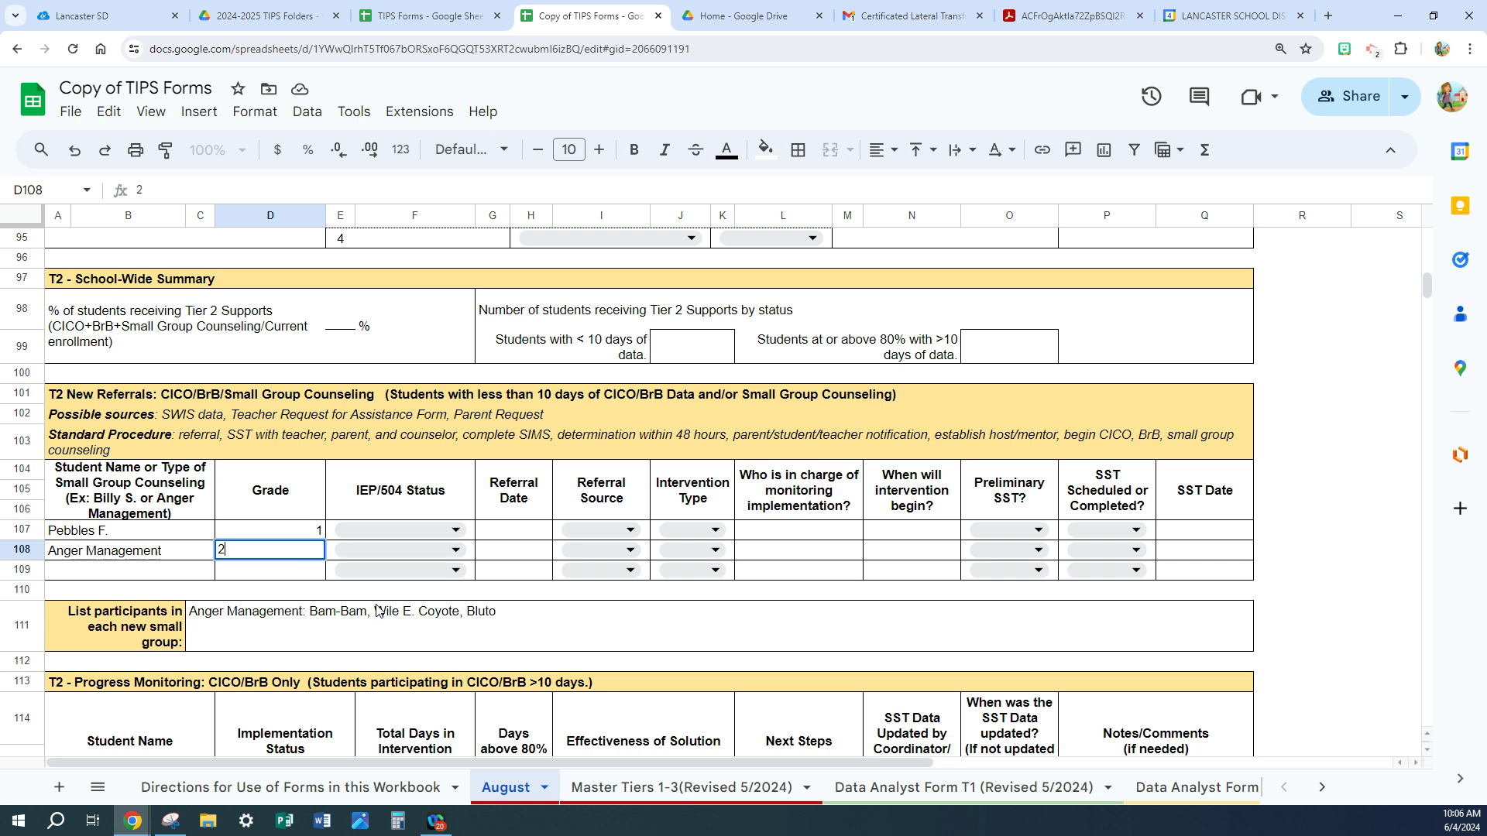
click(456, 532)
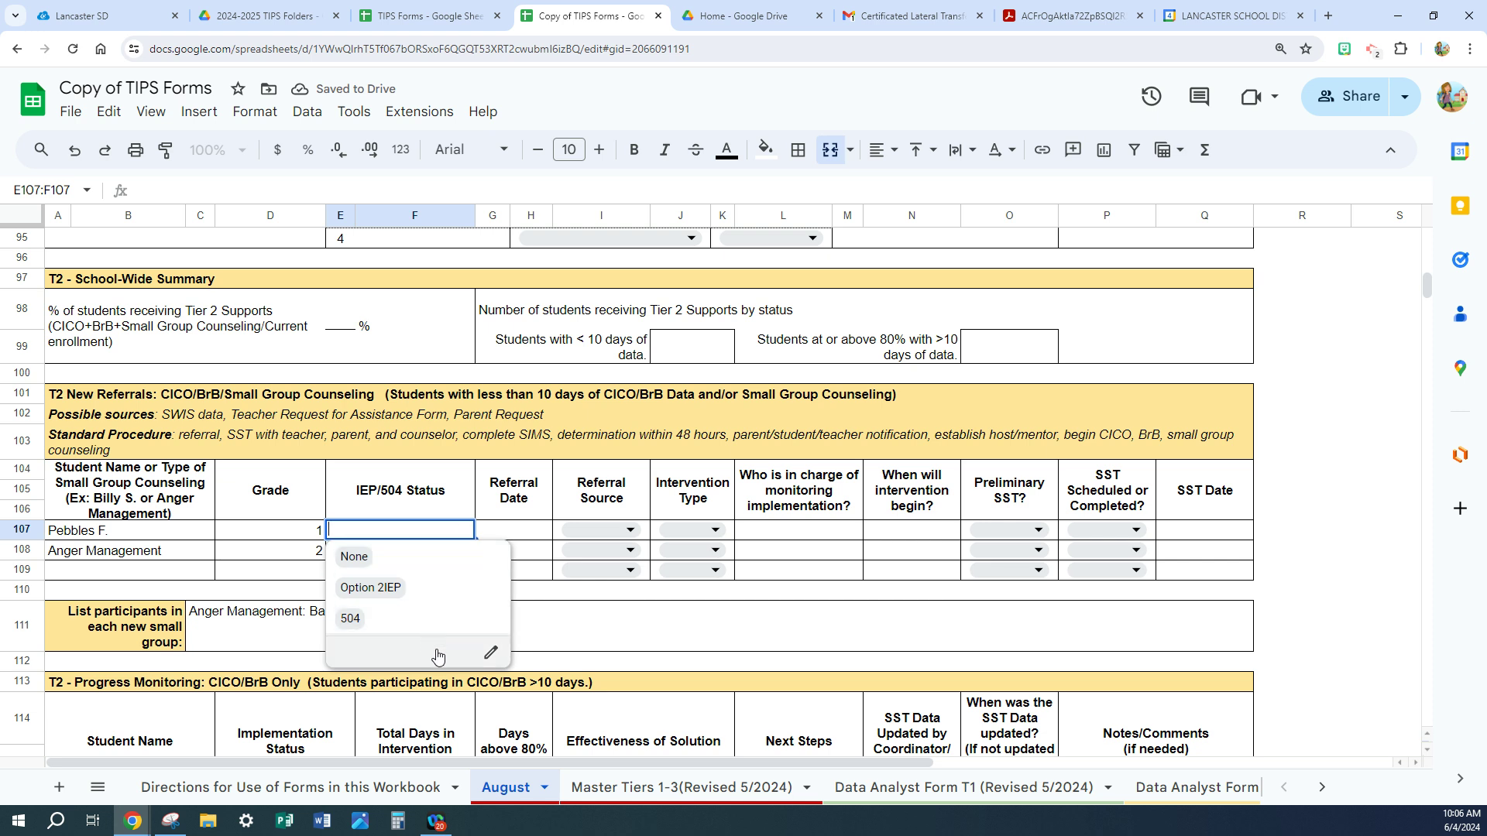
click(490, 654)
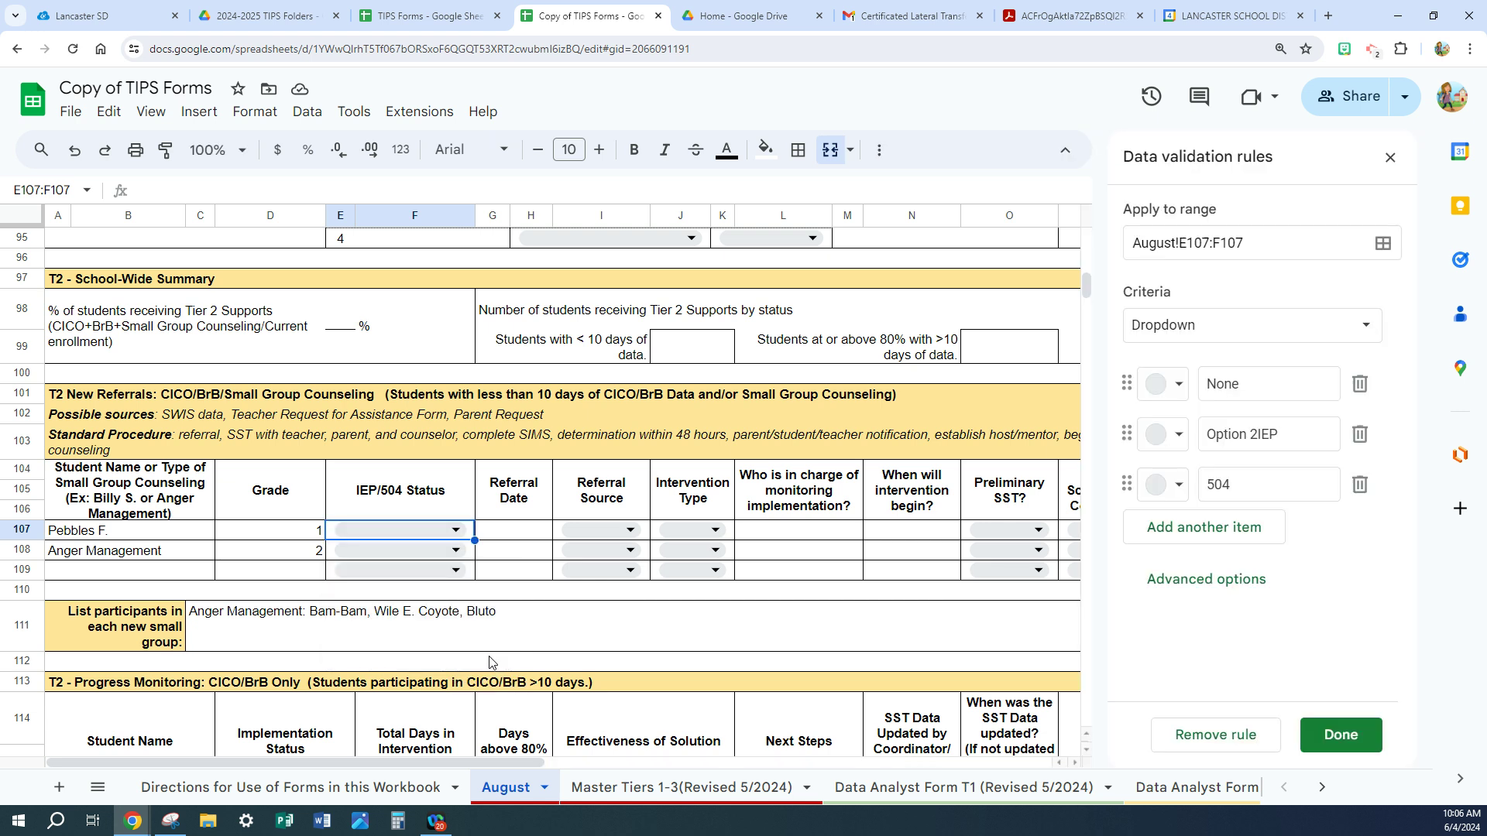
click(1256, 434)
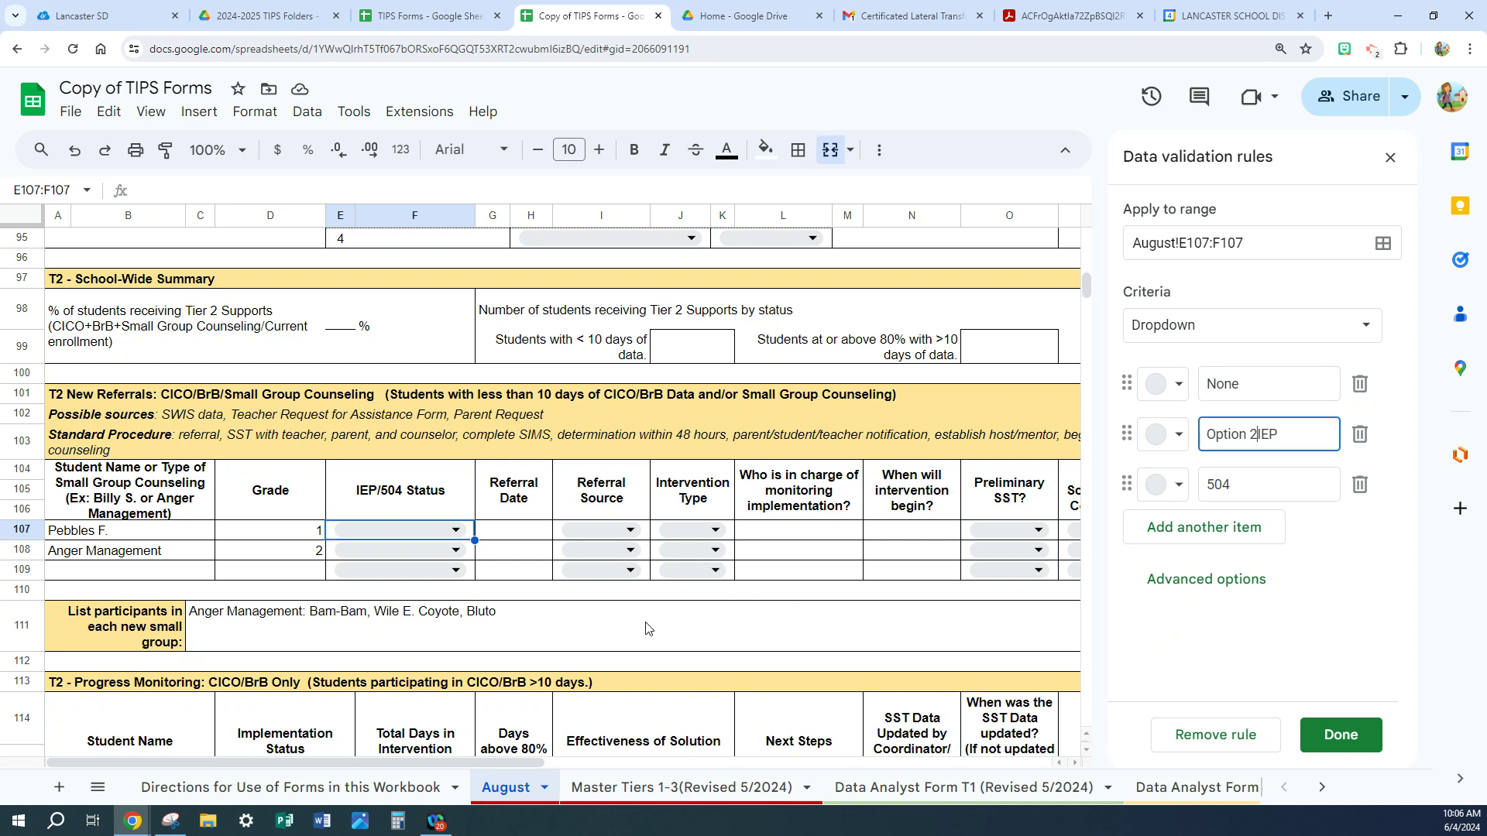
- On the Master Tiers 1-3 sheet, rename the IEP/504 Status dropdown option "Option 2IEP" to "IEP" and apply it to all matching dropdowns
click(616, 792)
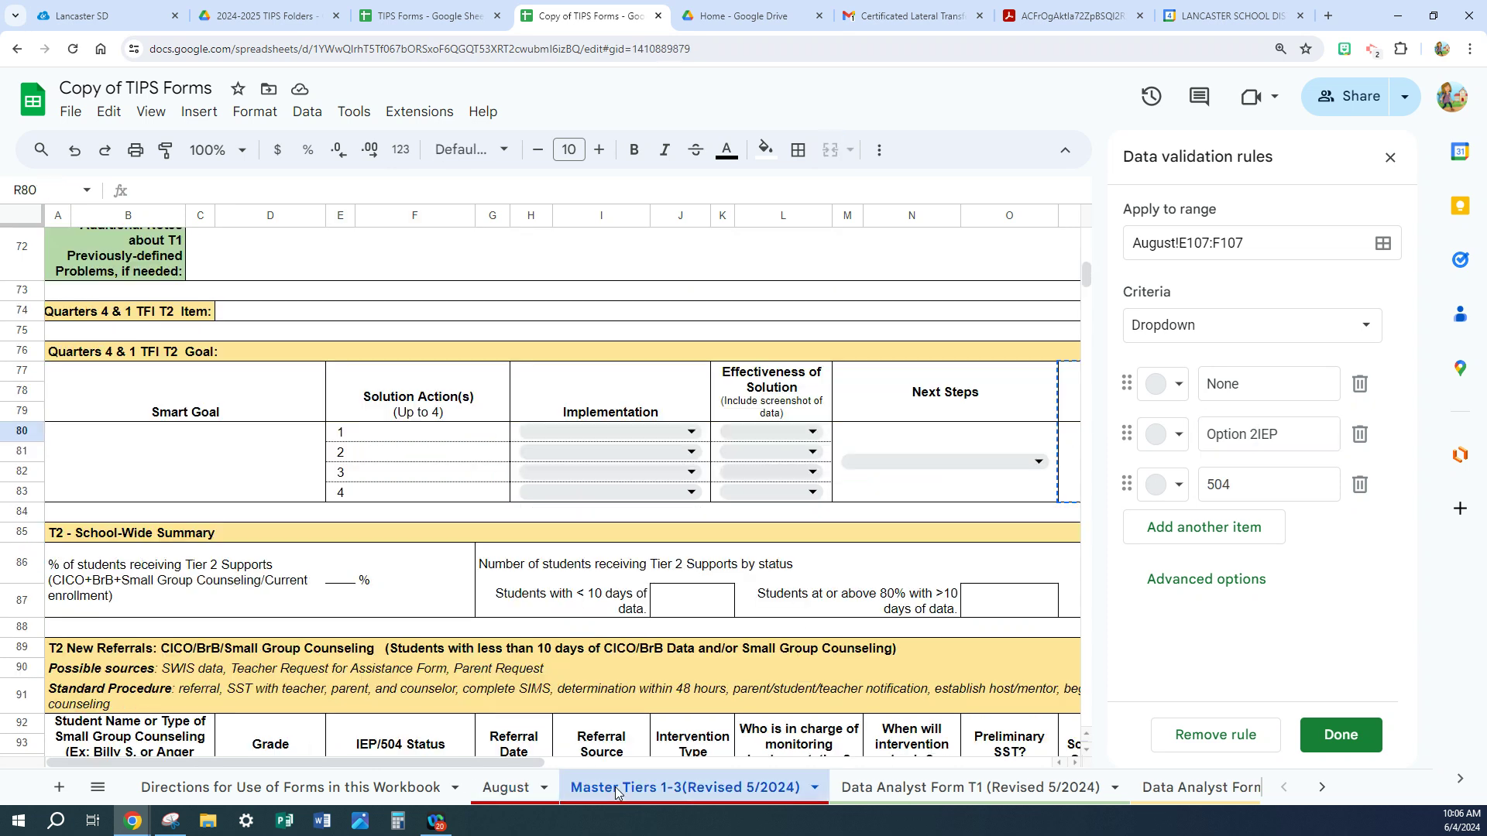
scroll(446, 687, down, 6)
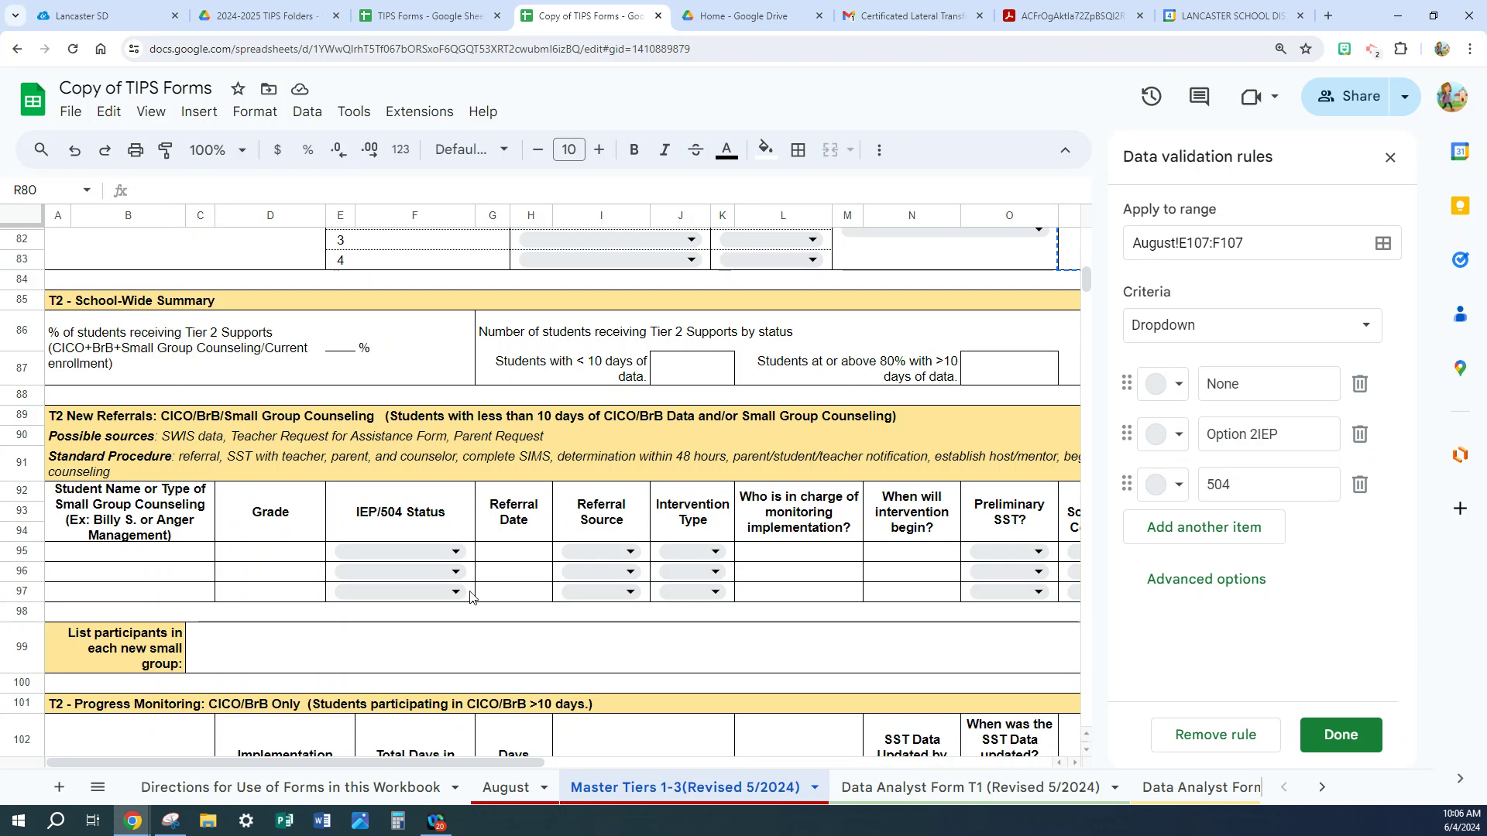
click(457, 553)
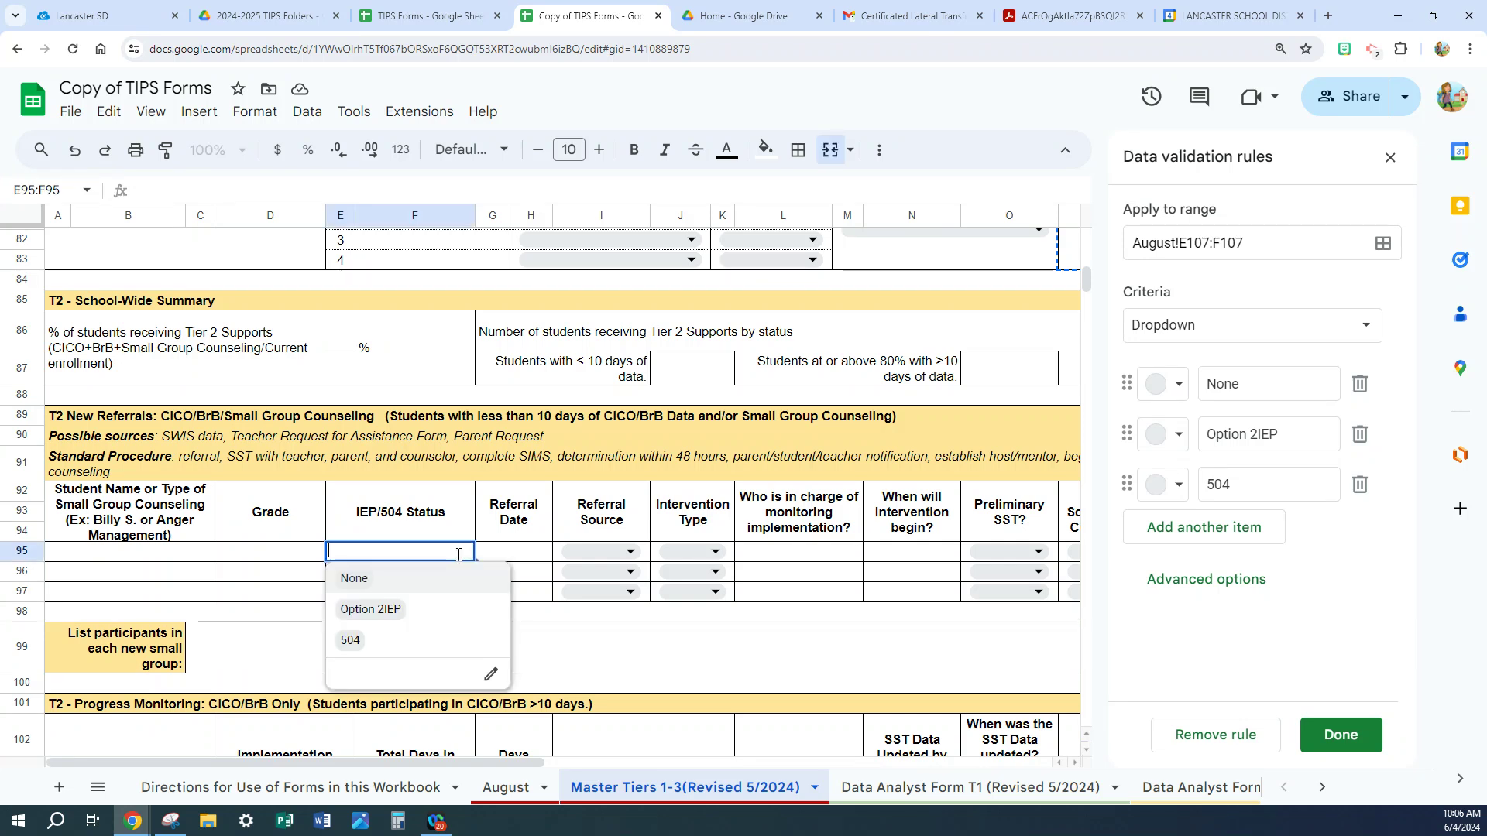
click(490, 674)
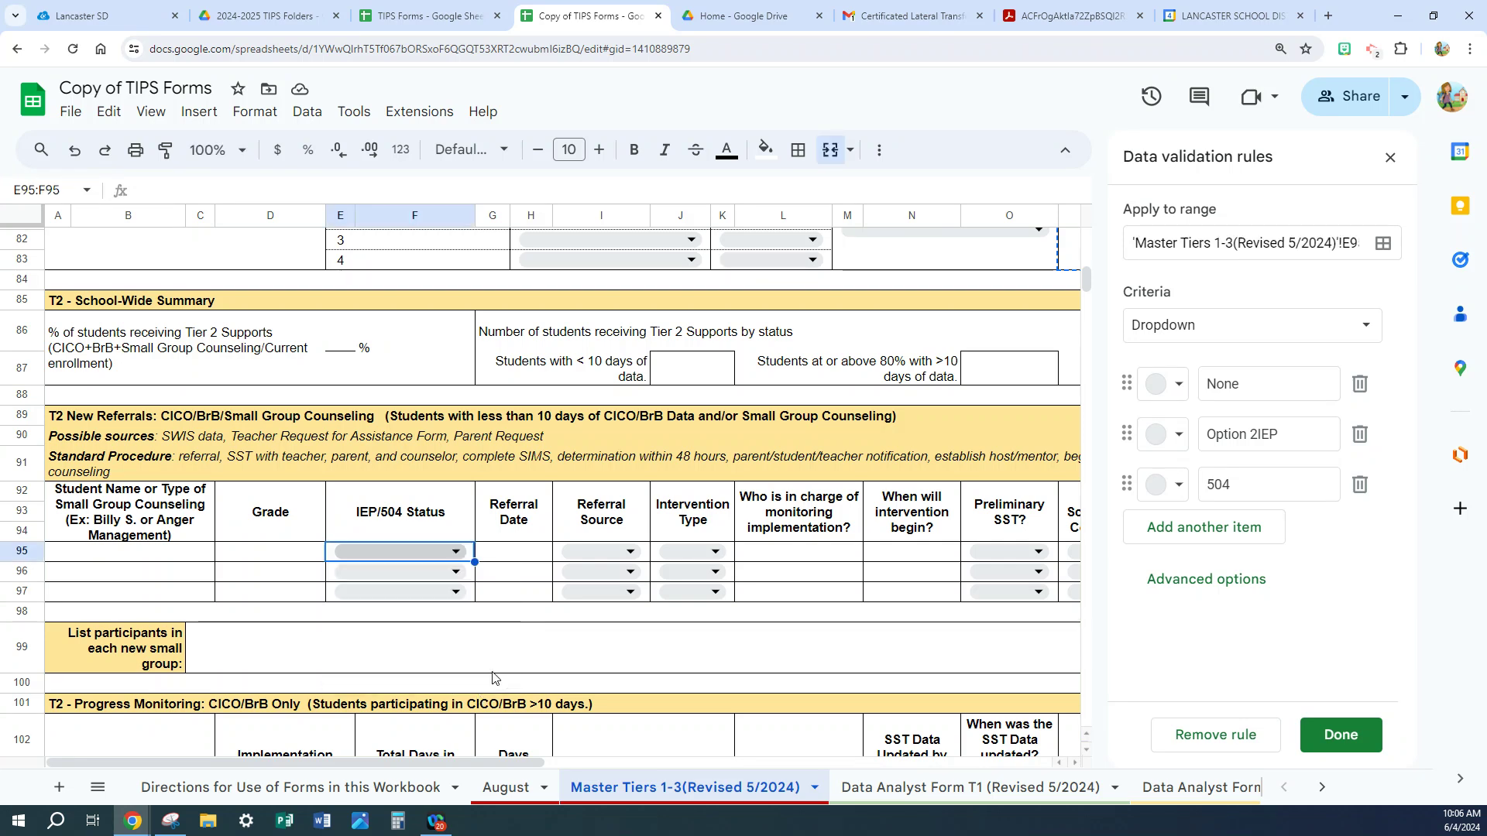
click(1256, 435)
key(BackSpace)
key(BackSpace)
key(BackSpace)
key(BackSpace)
key(BackSpace)
key(BackSpace)
key(BackSpace)
key(BackSpace)
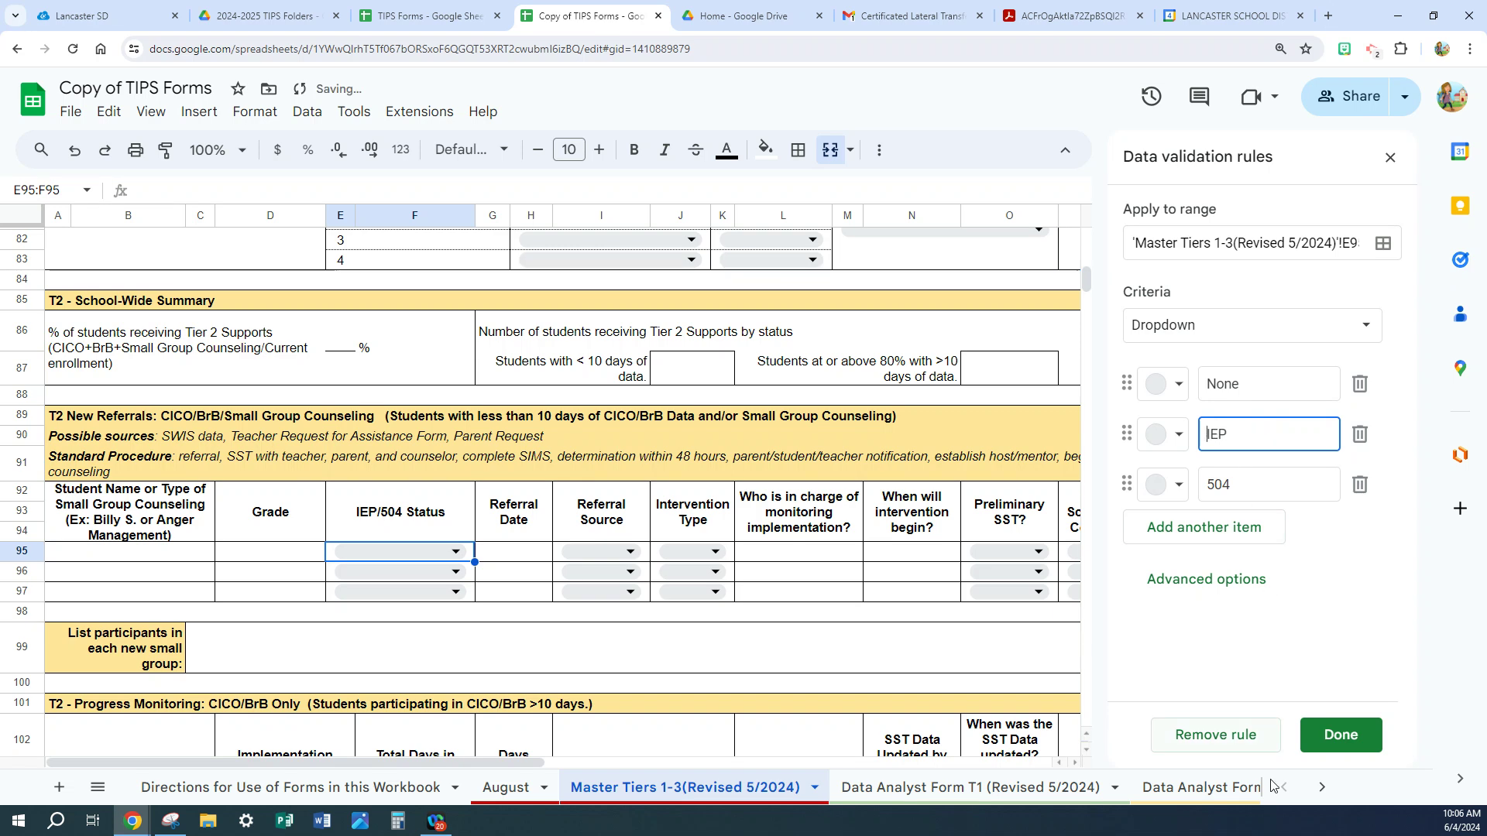
click(1332, 734)
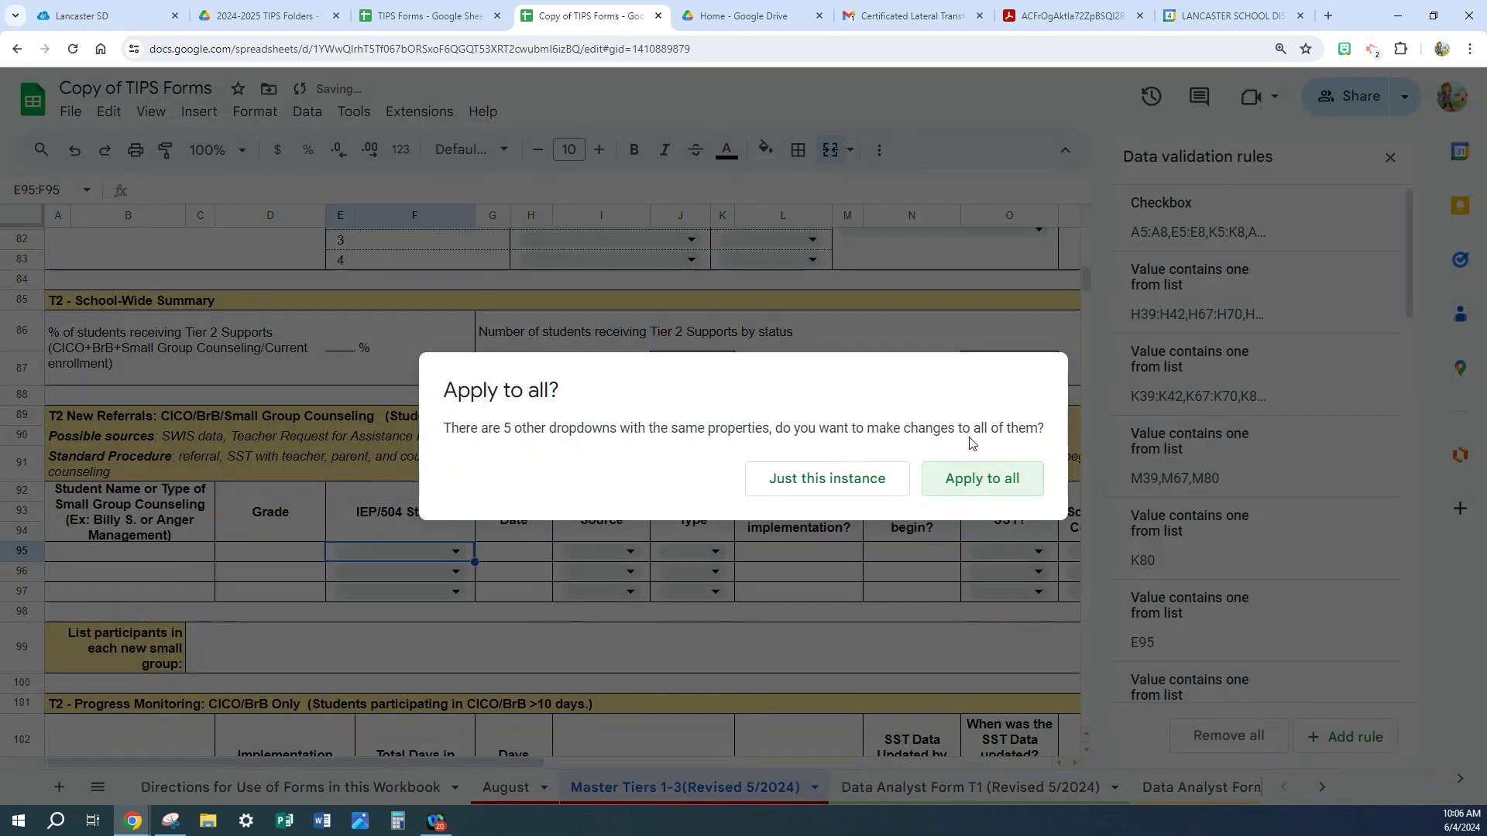
click(960, 476)
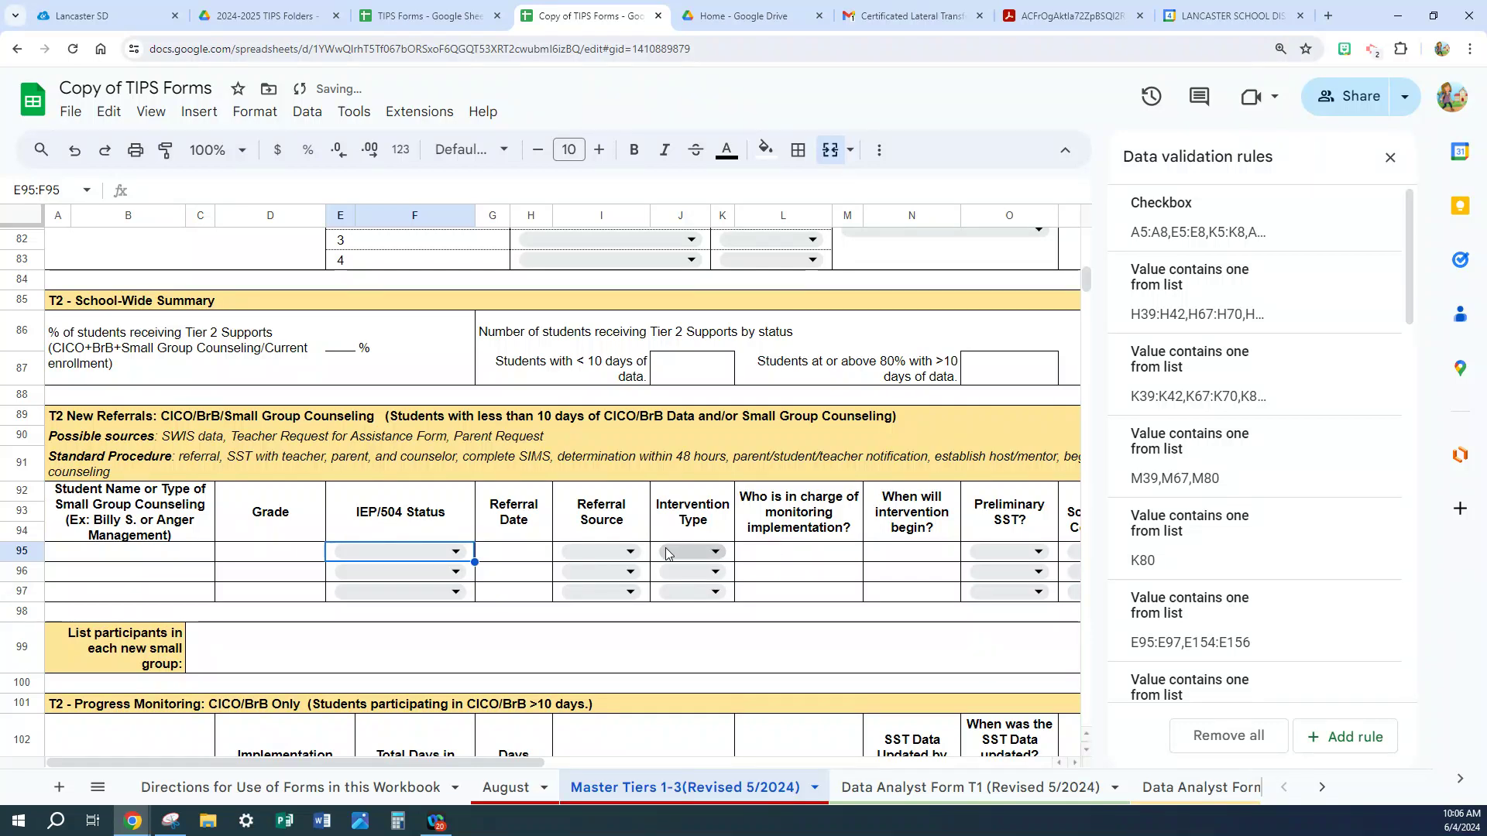
- Return to the August sheet and set the first referral's IEP/504 Status to None
click(499, 788)
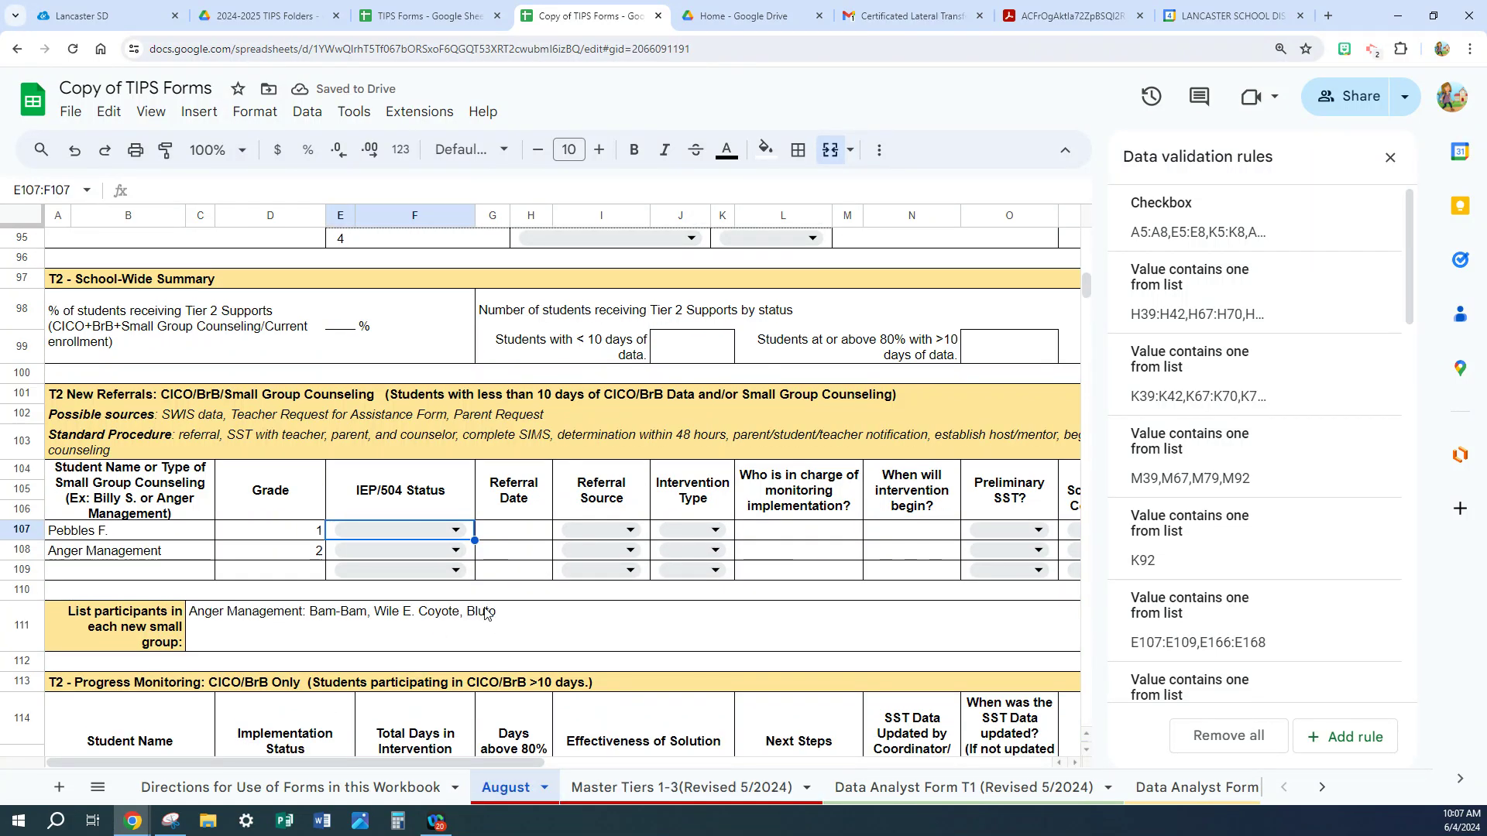
click(461, 531)
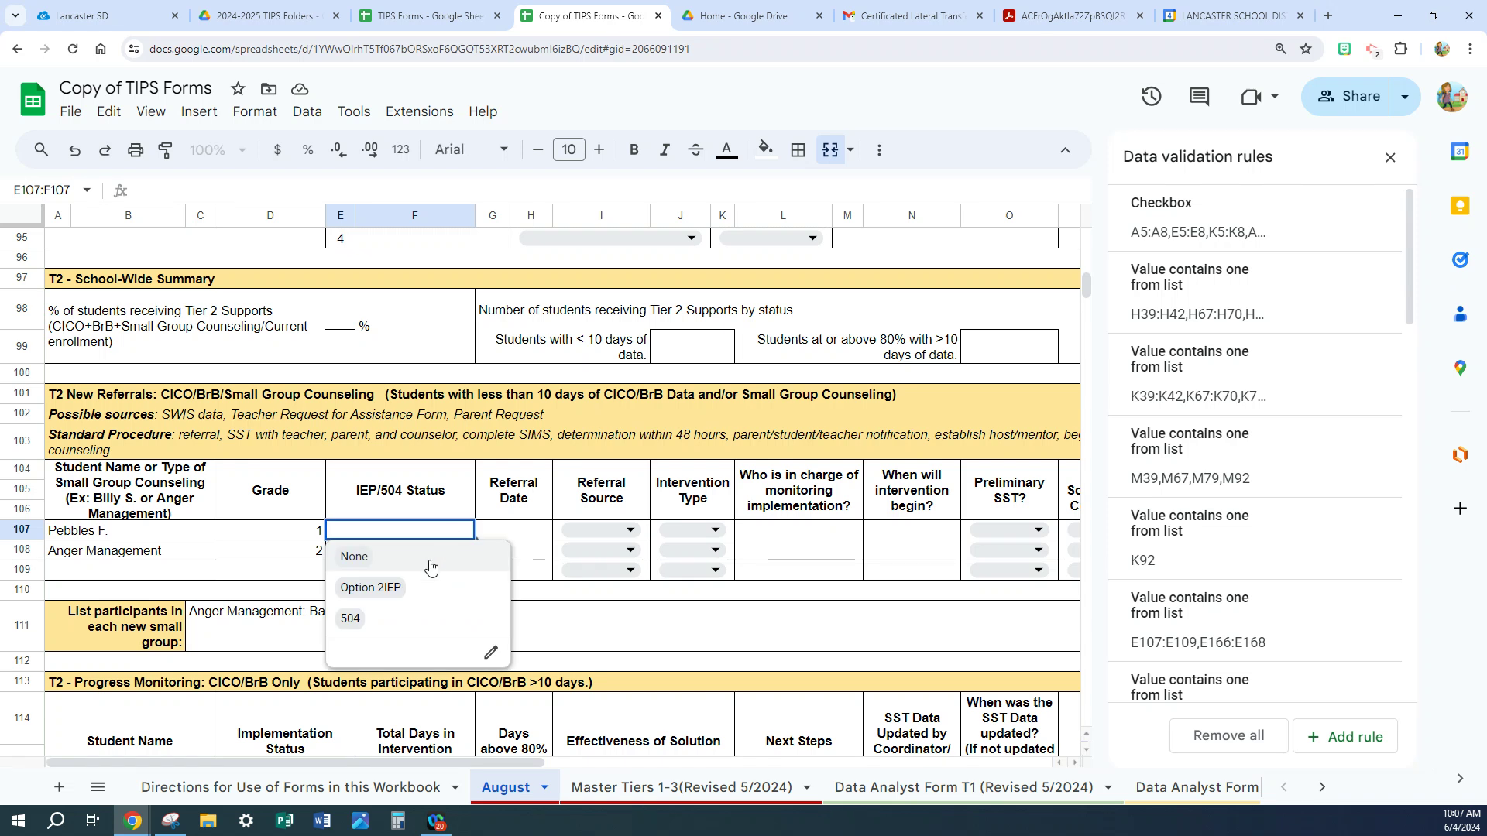
click(376, 560)
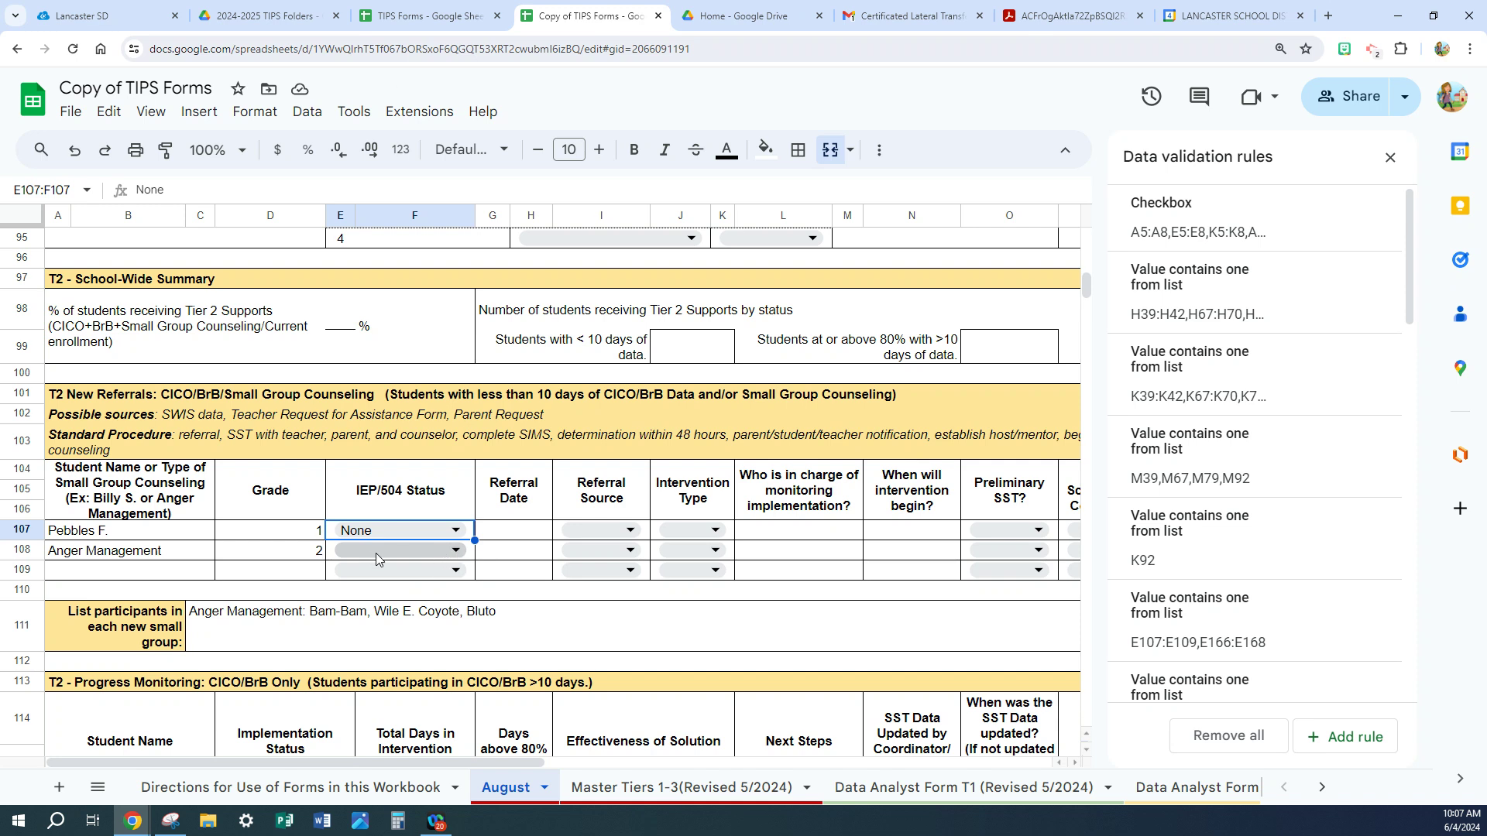
- Review the first referral's date, source, monitoring and start cells, and set its Intervention Type to CICO
click(525, 541)
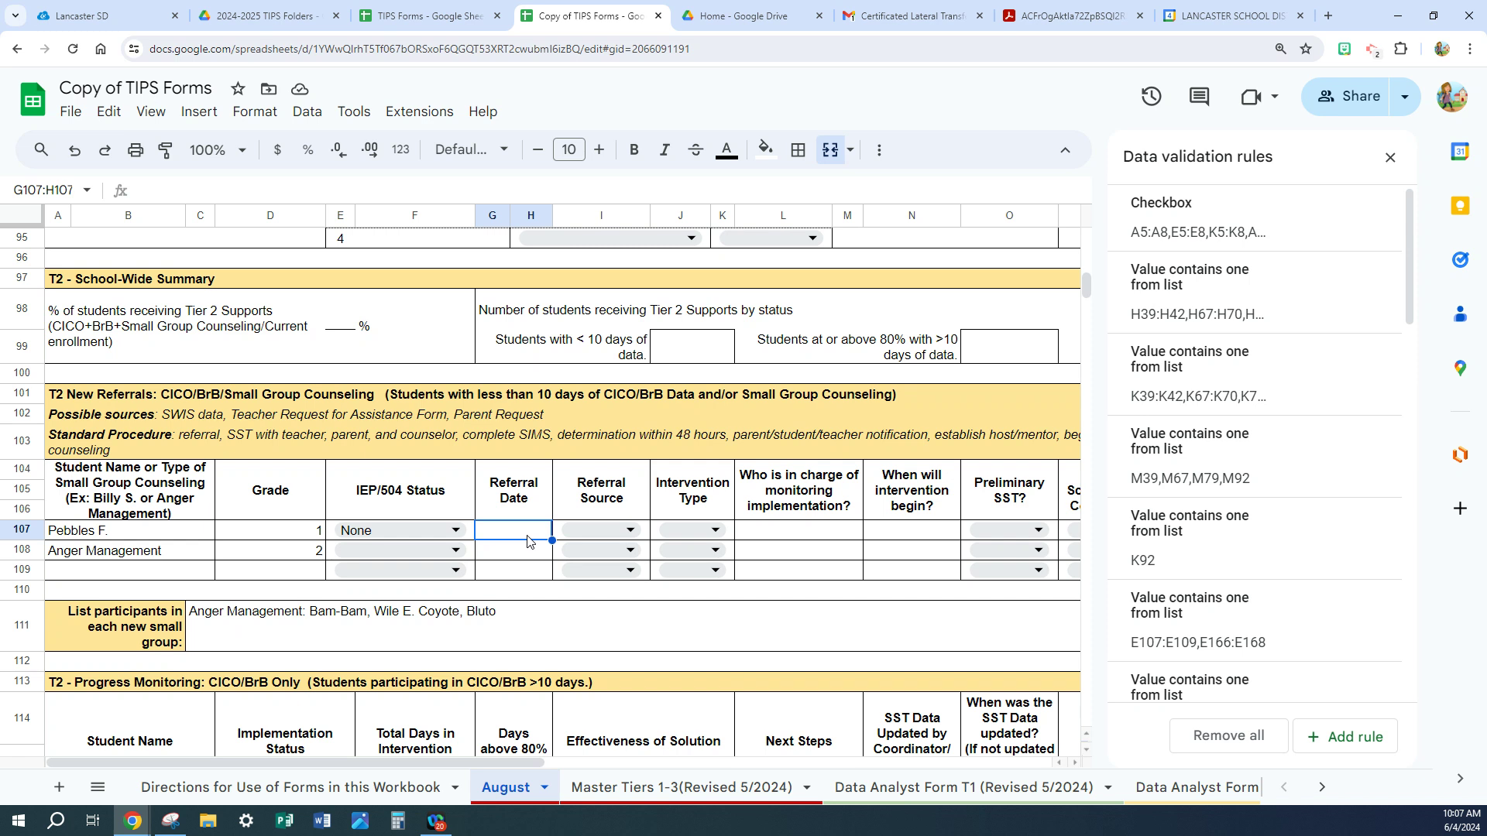
click(631, 532)
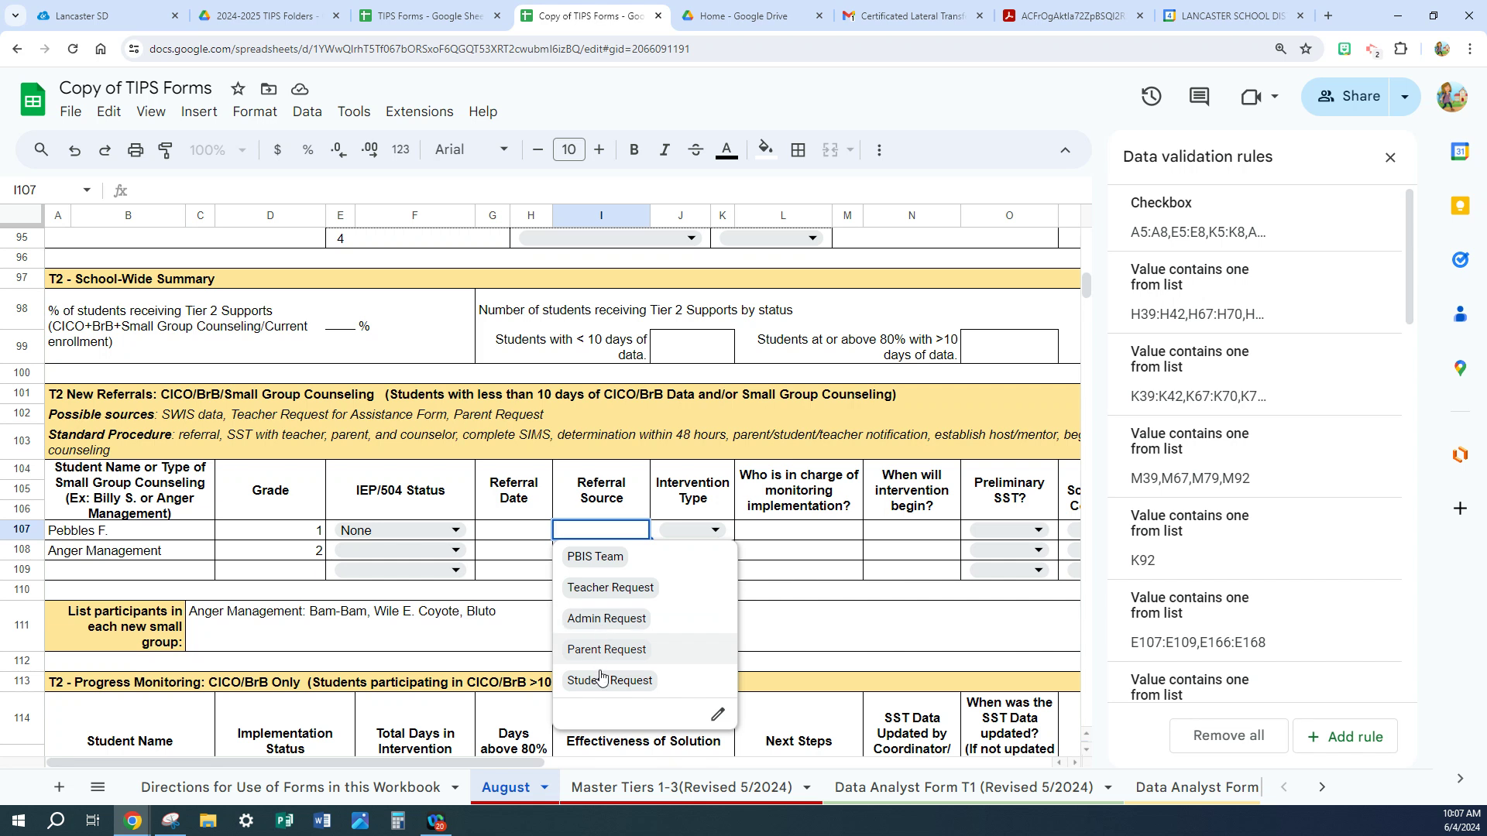
click(718, 529)
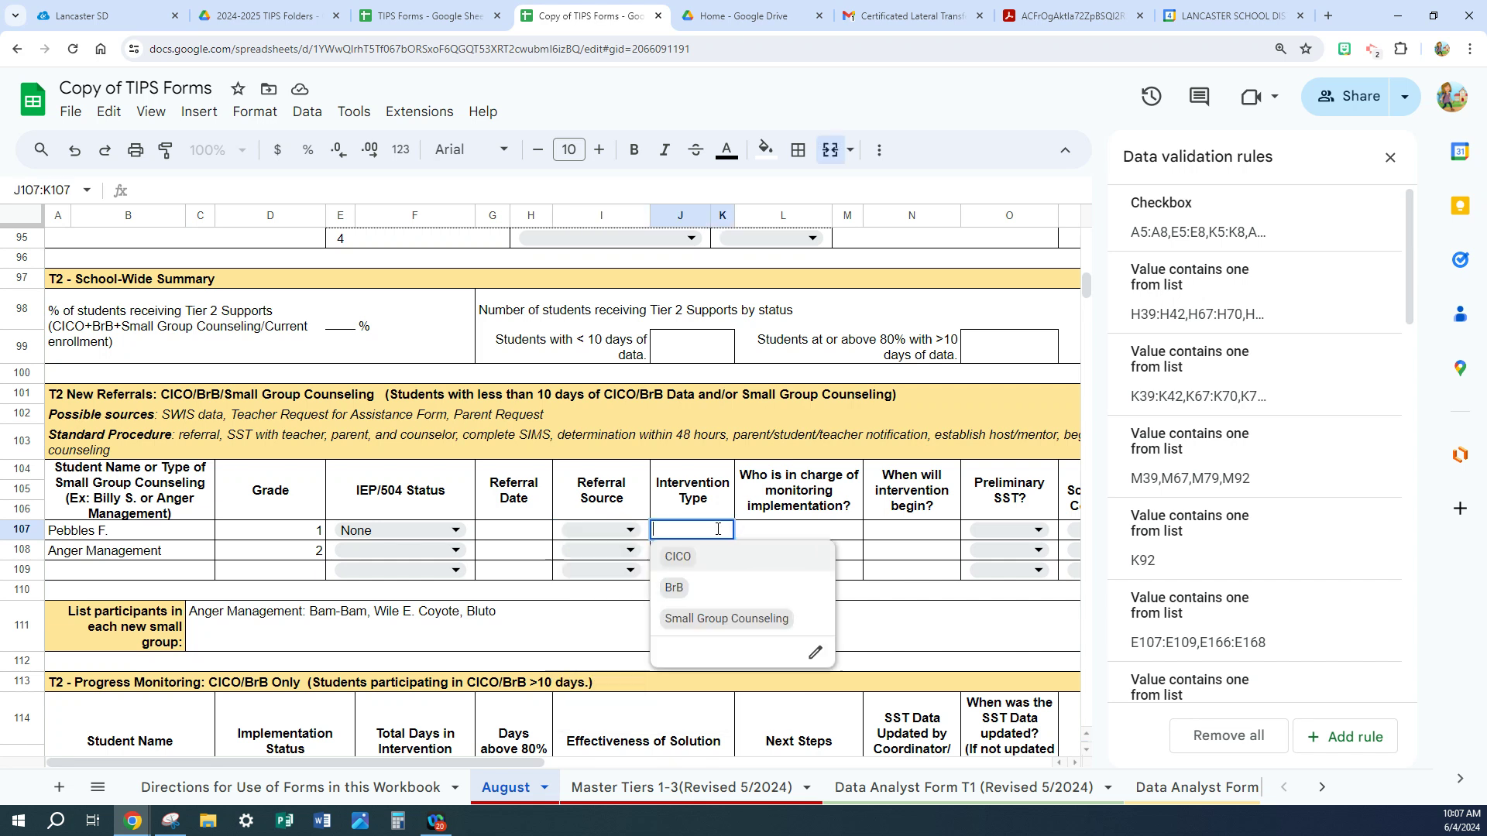
click(676, 561)
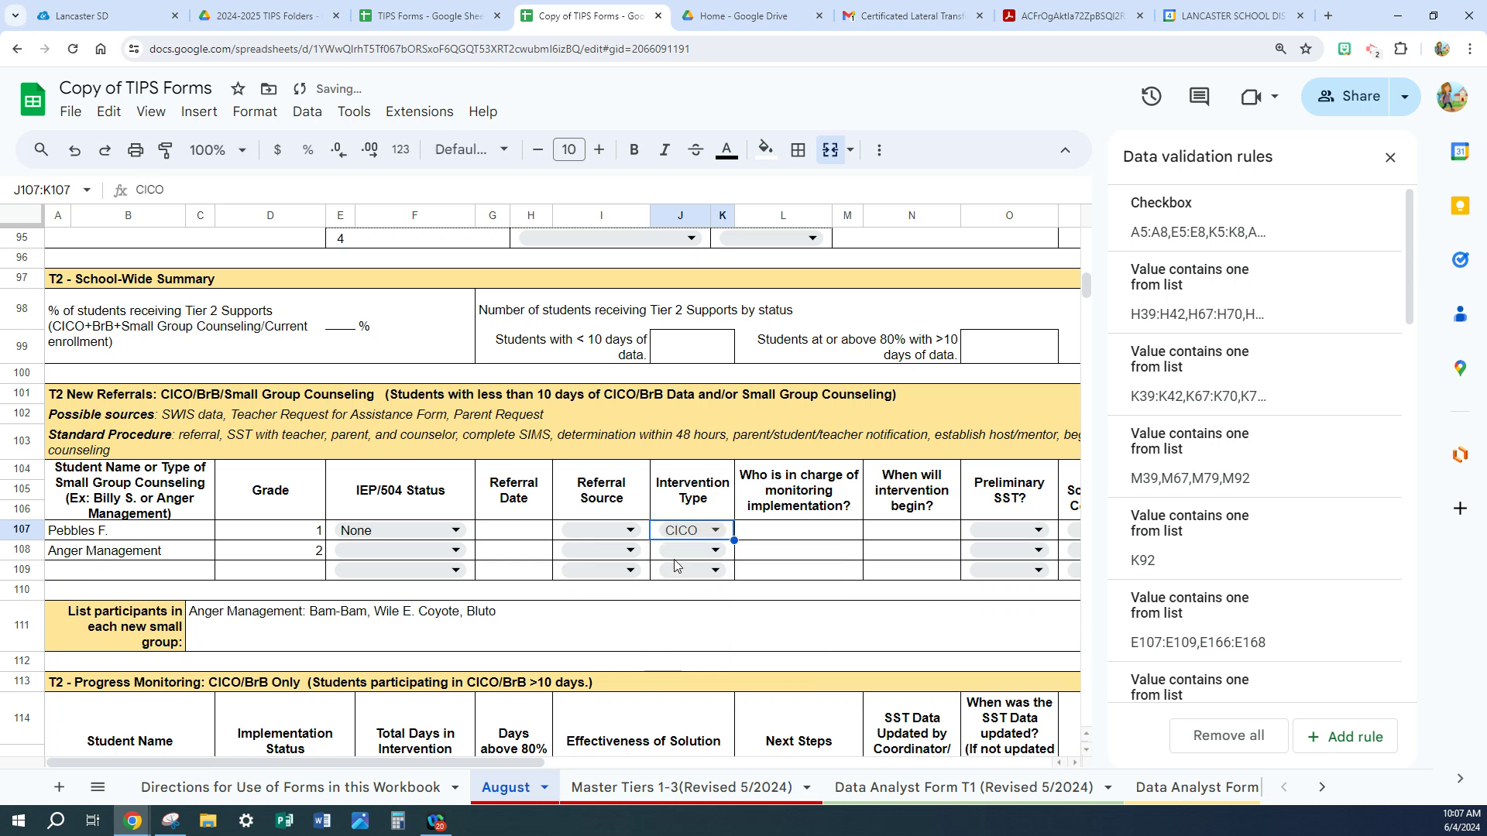
click(818, 533)
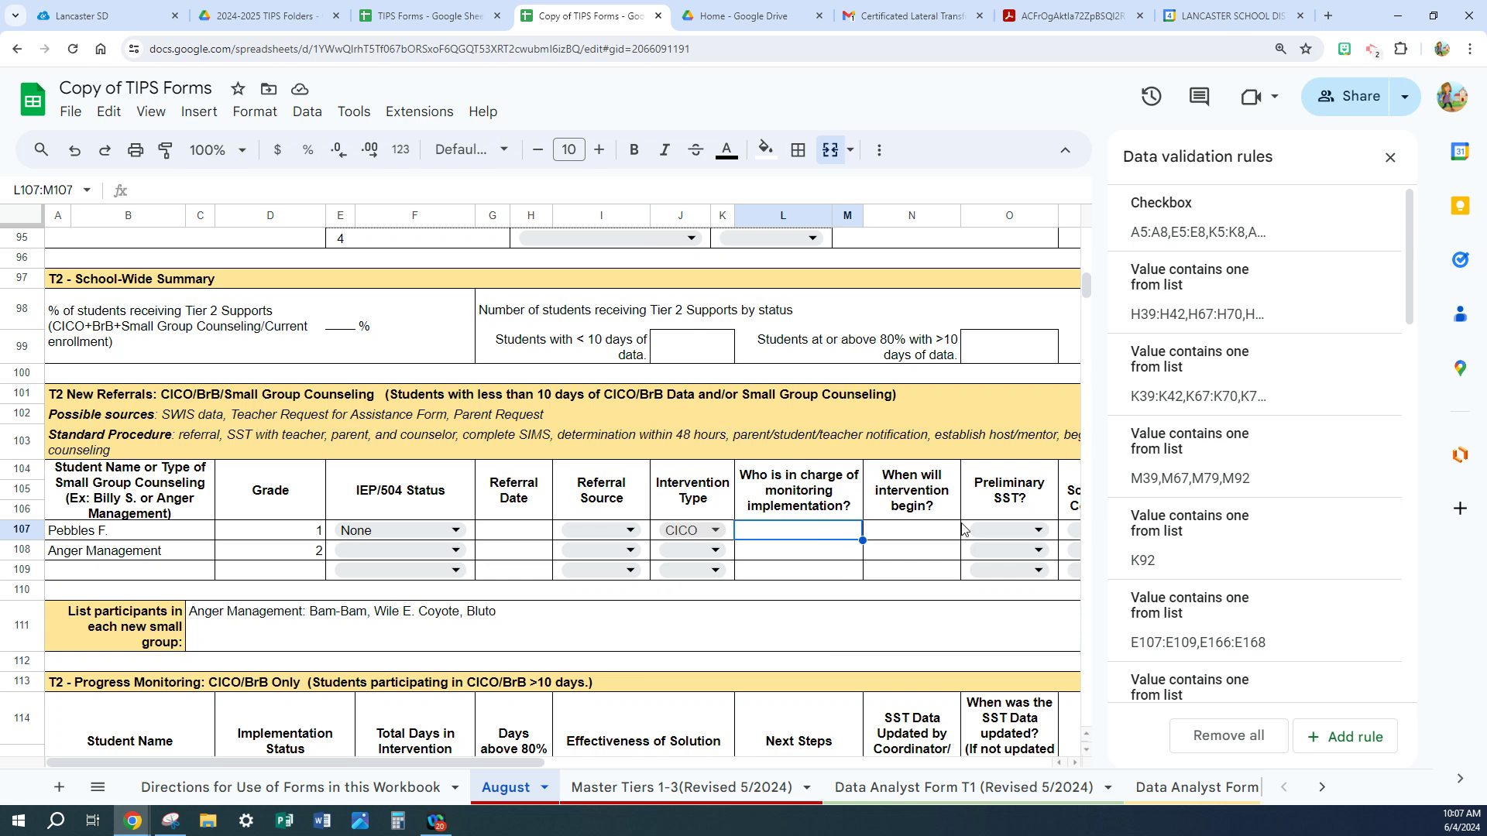
click(930, 538)
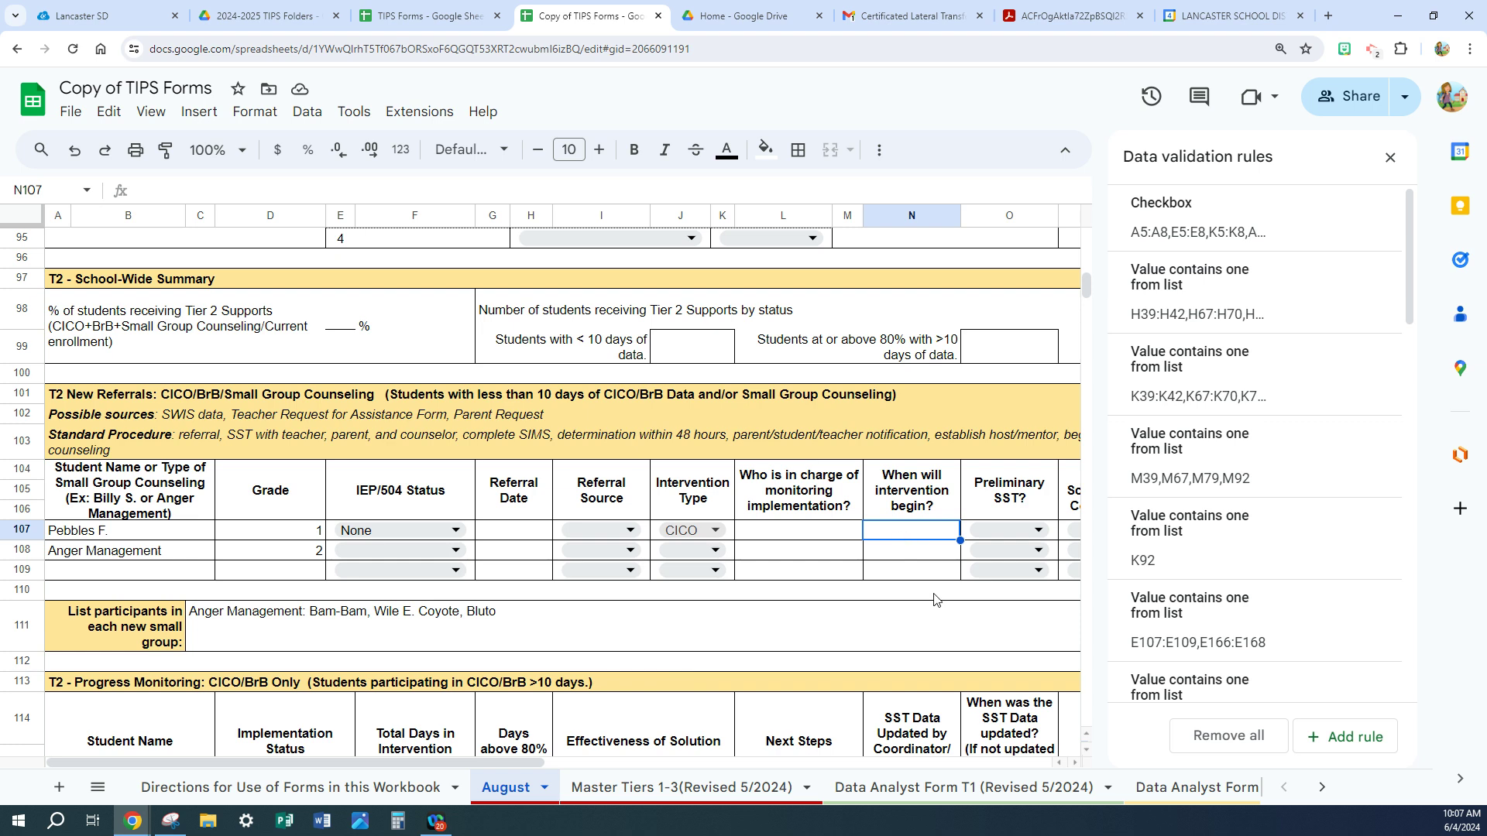
- Set the first T2 new referral's intervention begin date to Aug 1
text(Aug 1)
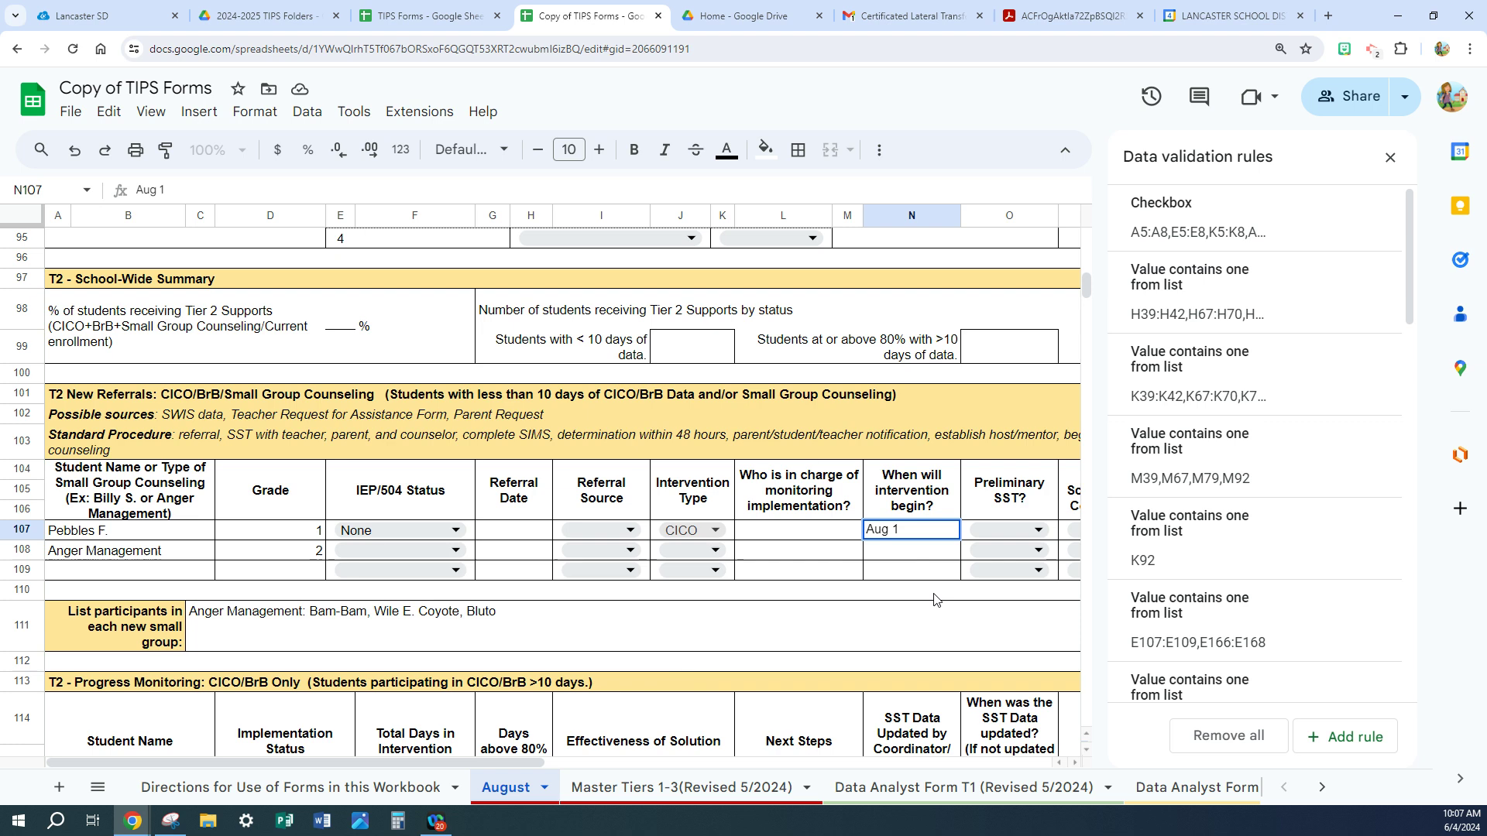
key(Return)
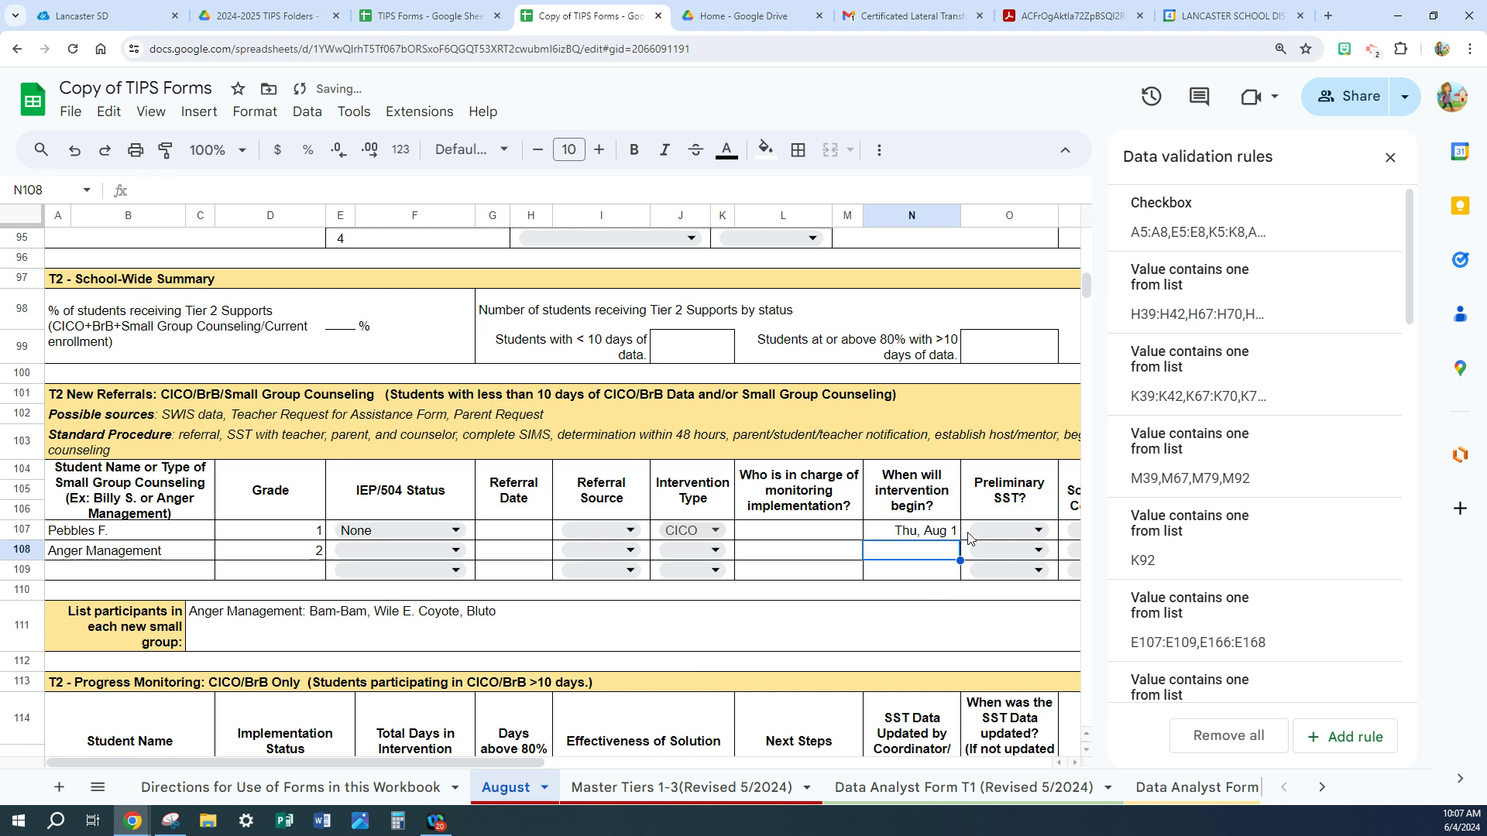
- Set the first referral's Preliminary SST to Yes (YAY!)
click(1038, 531)
click(1040, 529)
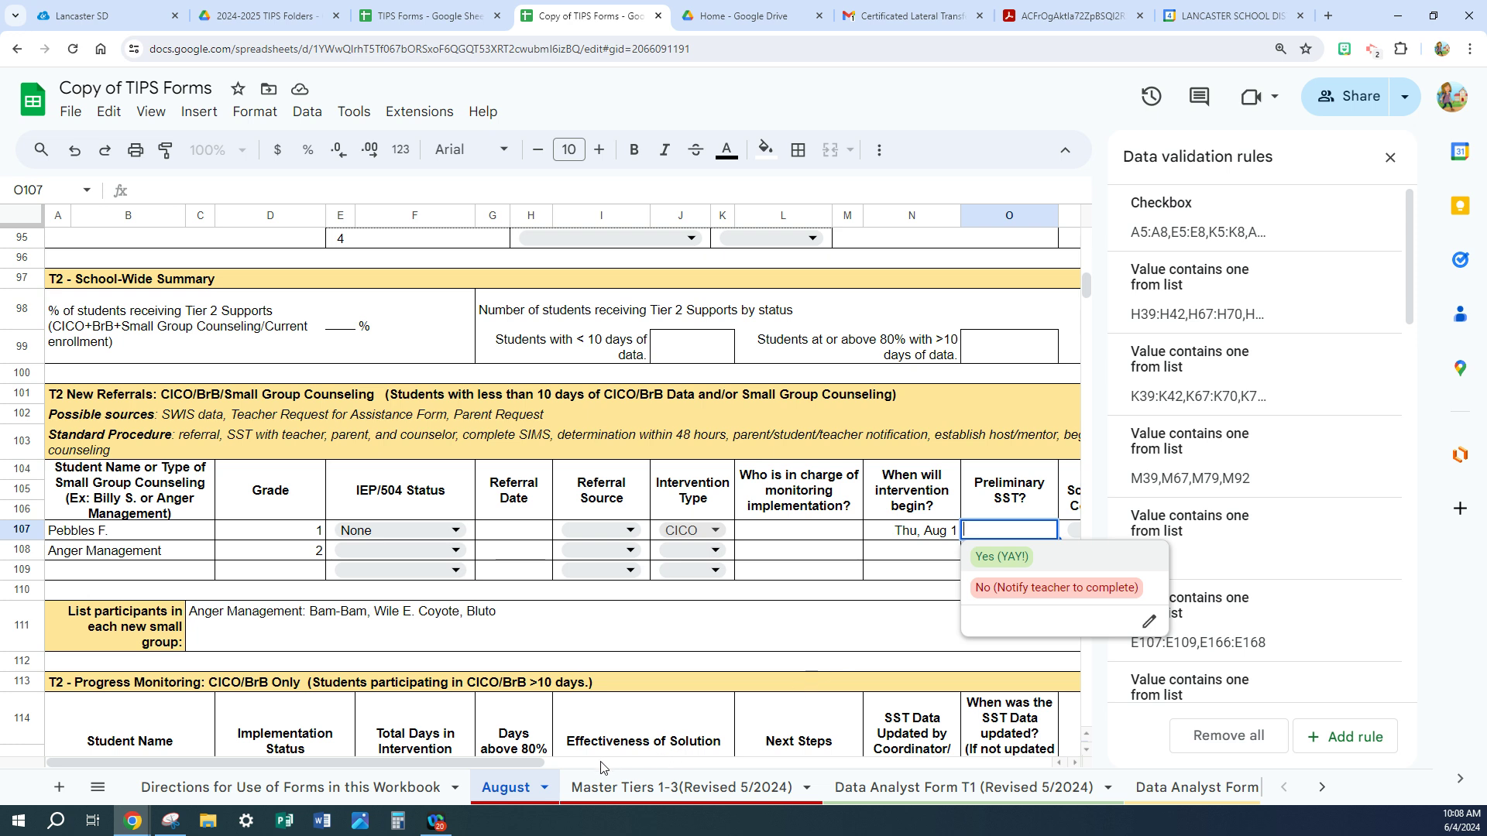
drag(534, 767, 678, 766)
key(Return)
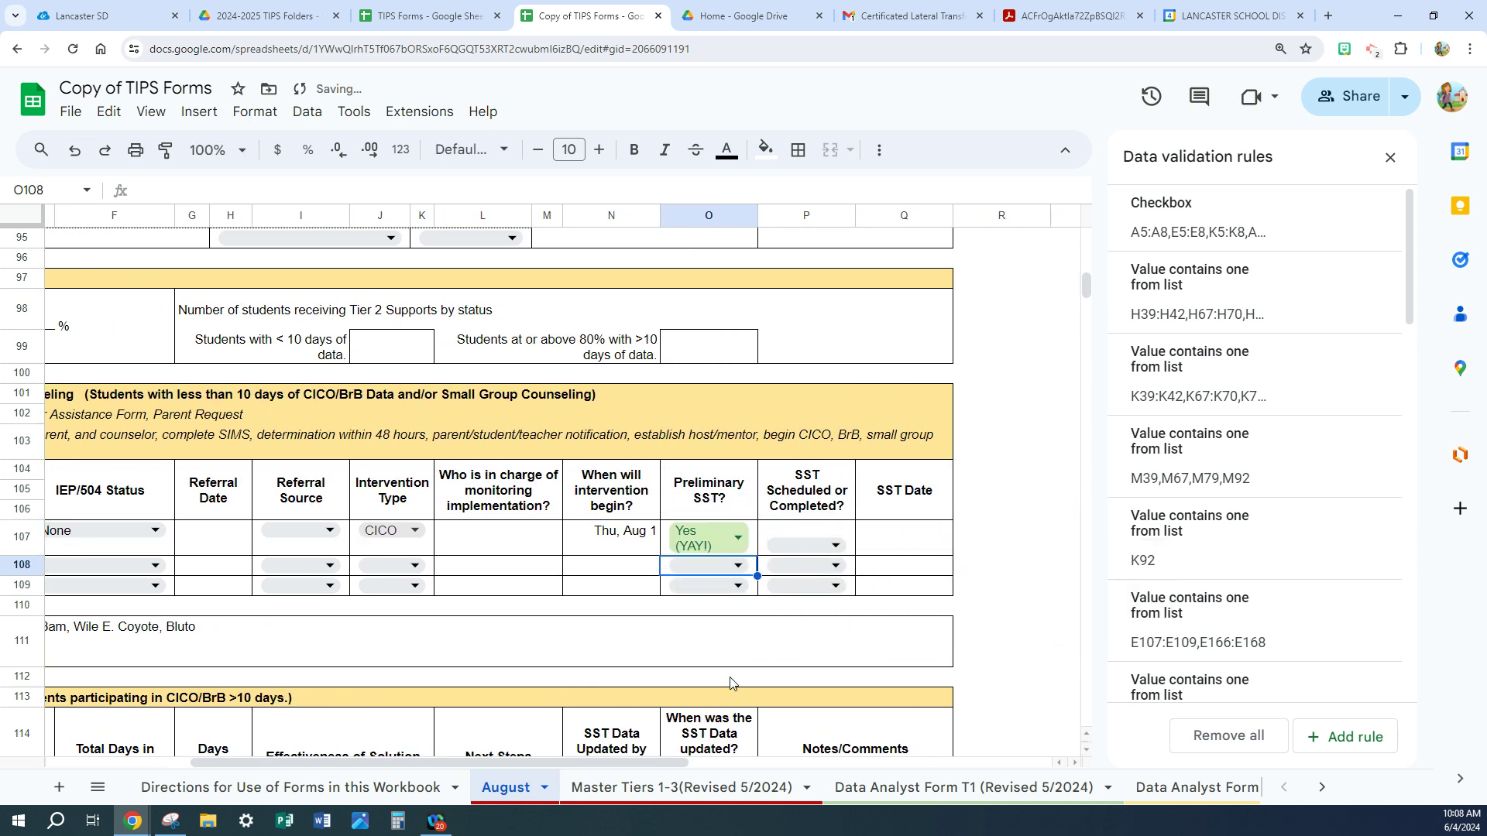
- Try to remove the Yes (YAY!) choice from the first referral's Preliminary SST cell
click(738, 542)
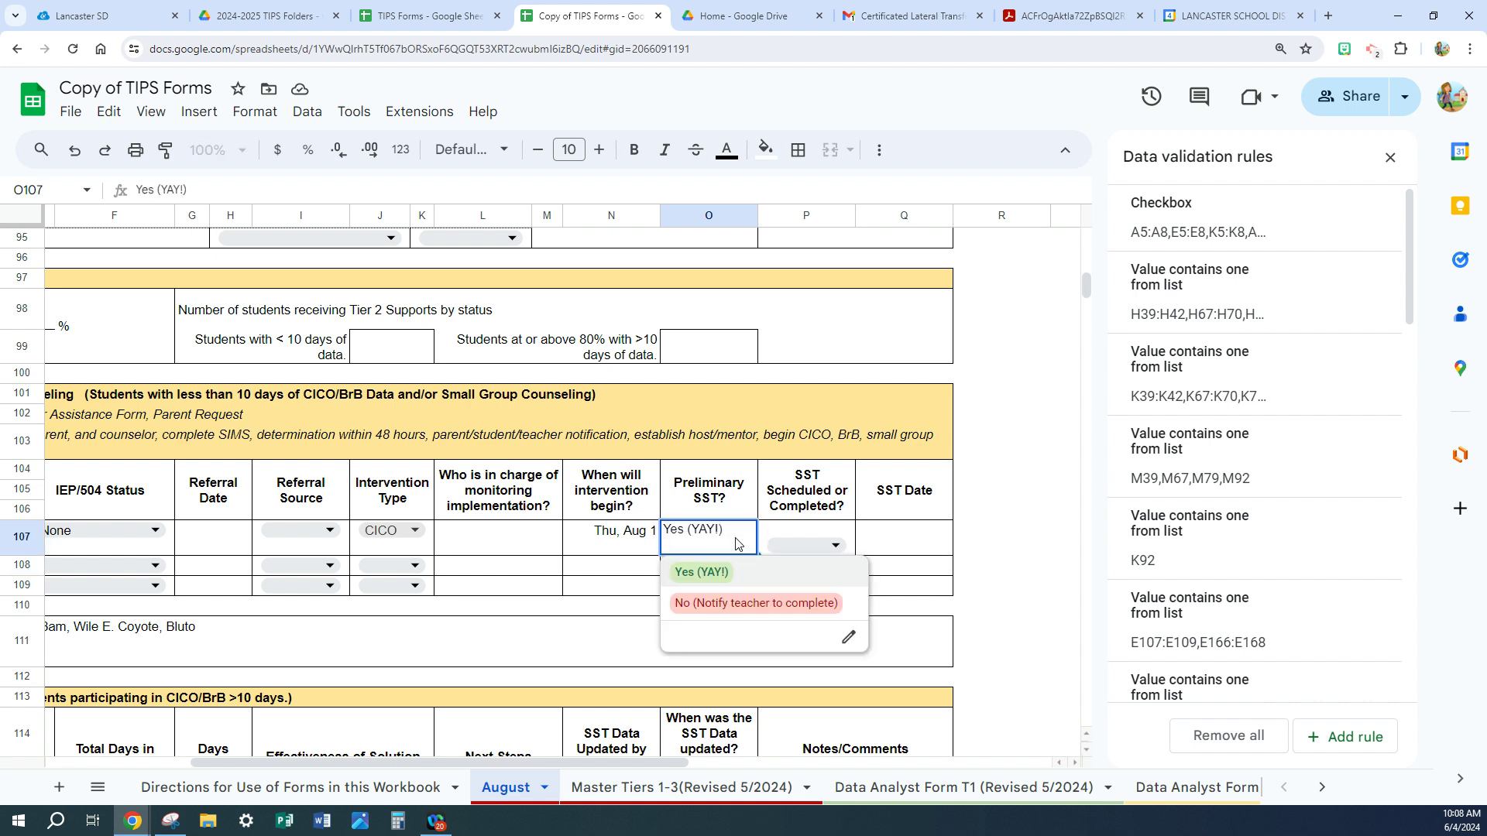
key(BackSpace)
key(BackSpace)
key(BackSpace)
key(BackSpace)
key(BackSpace)
key(BackSpace)
key(BackSpace)
key(BackSpace)
key(BackSpace)
key(BackSpace)
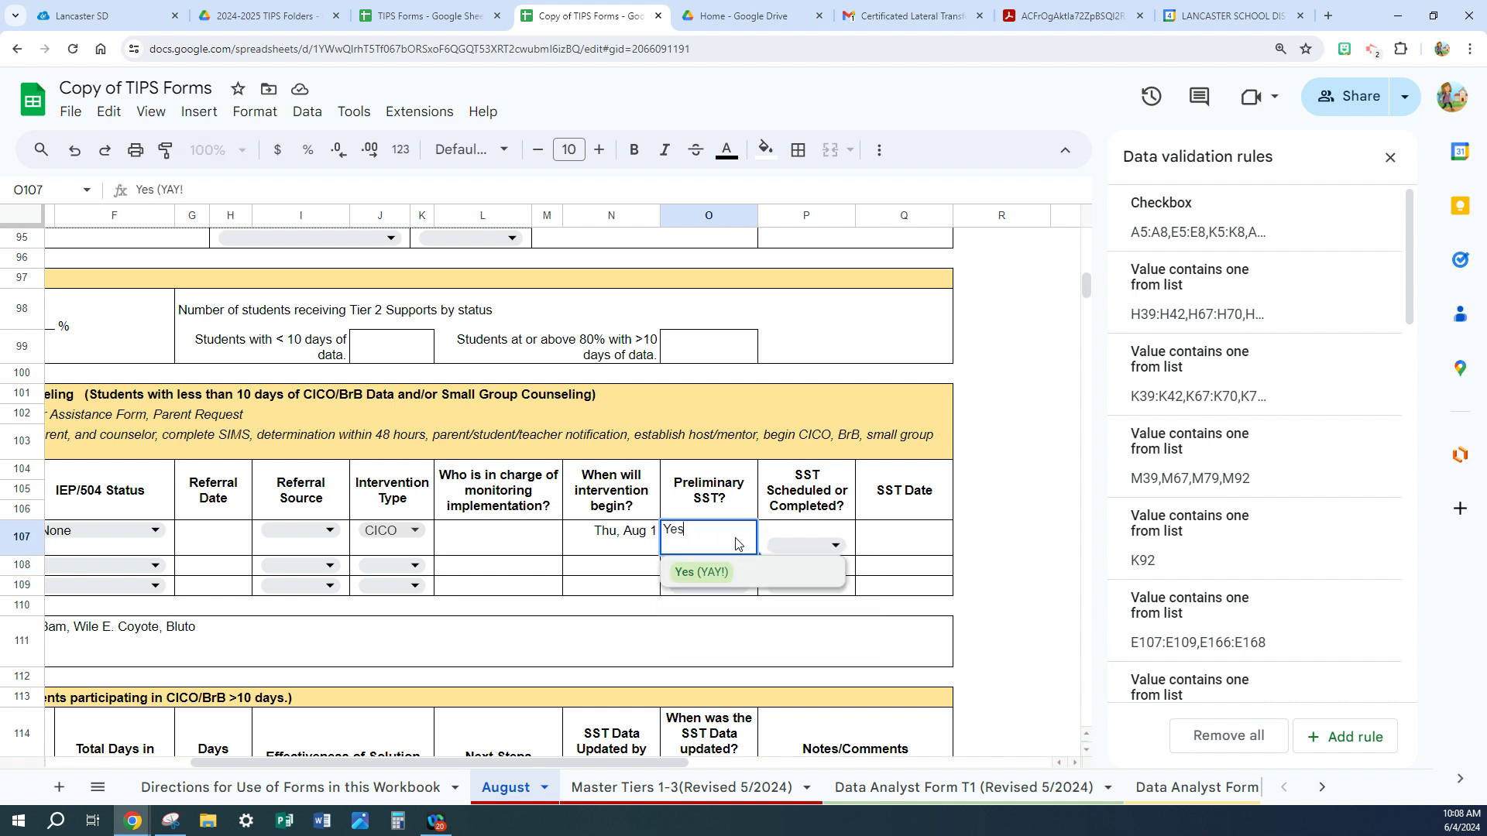
key(Return)
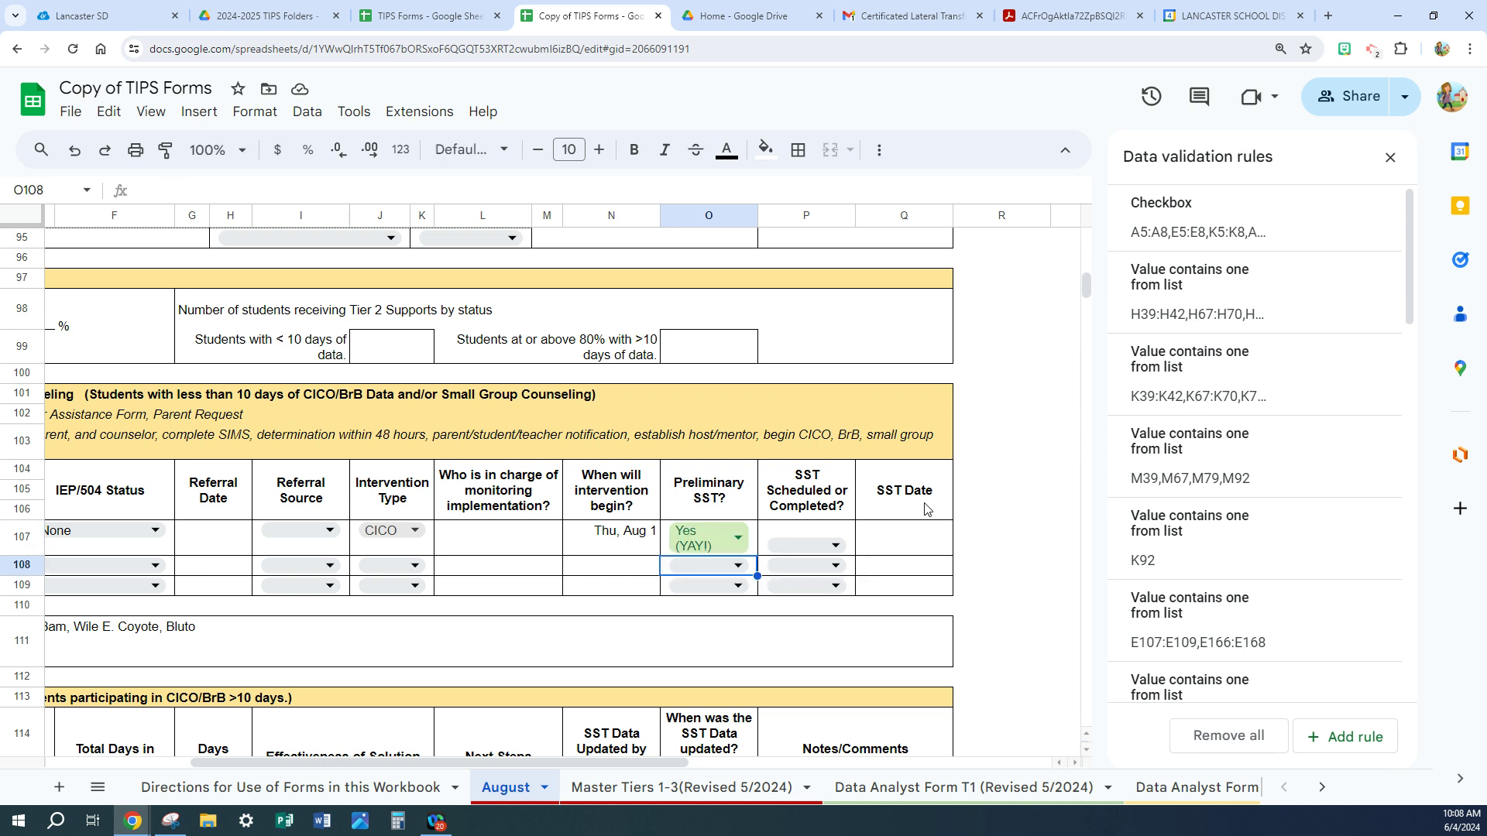
double_click(743, 532)
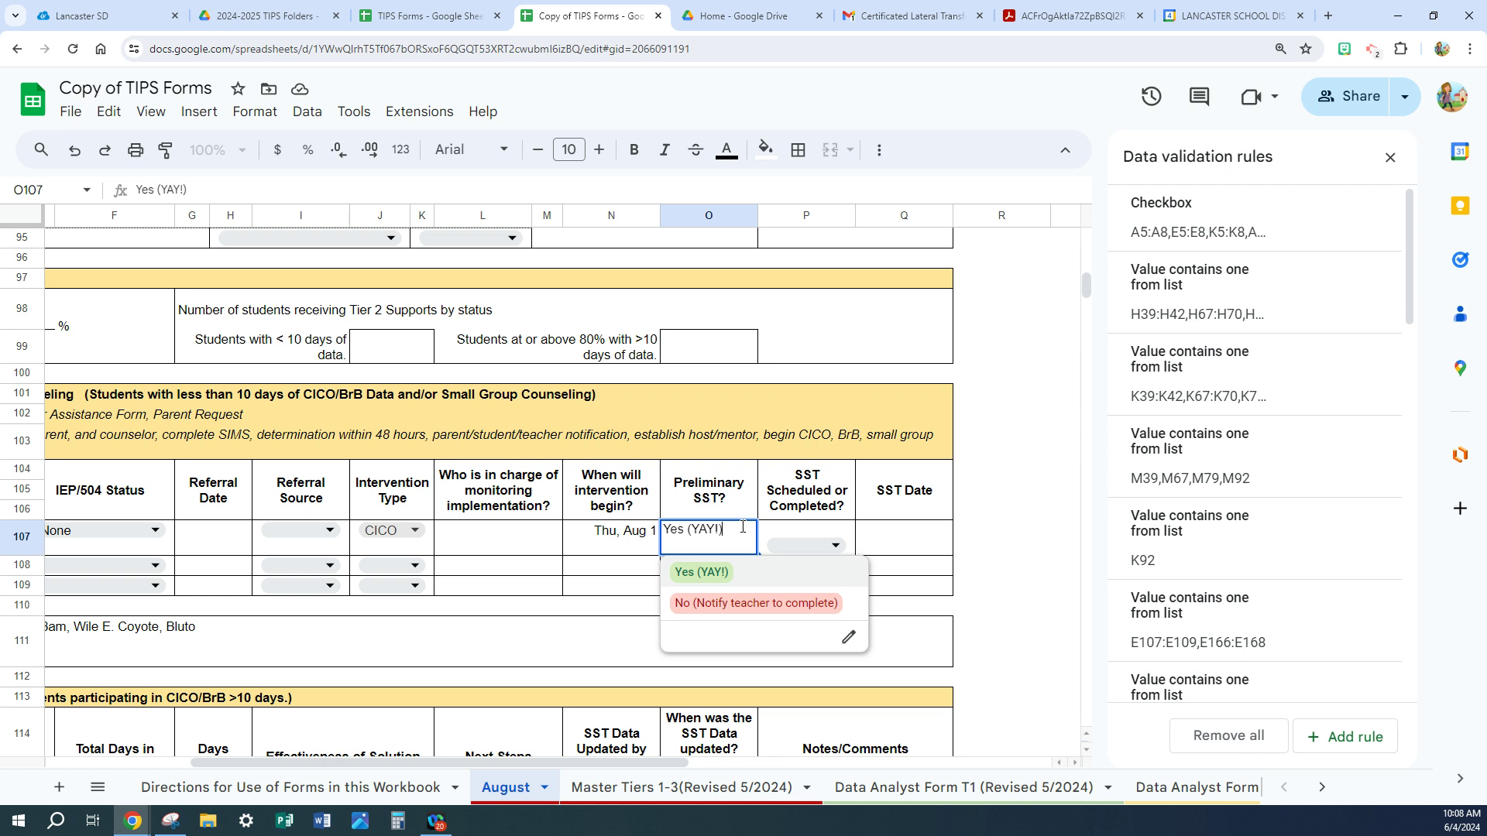
drag(742, 526, 649, 518)
key(BackSpace)
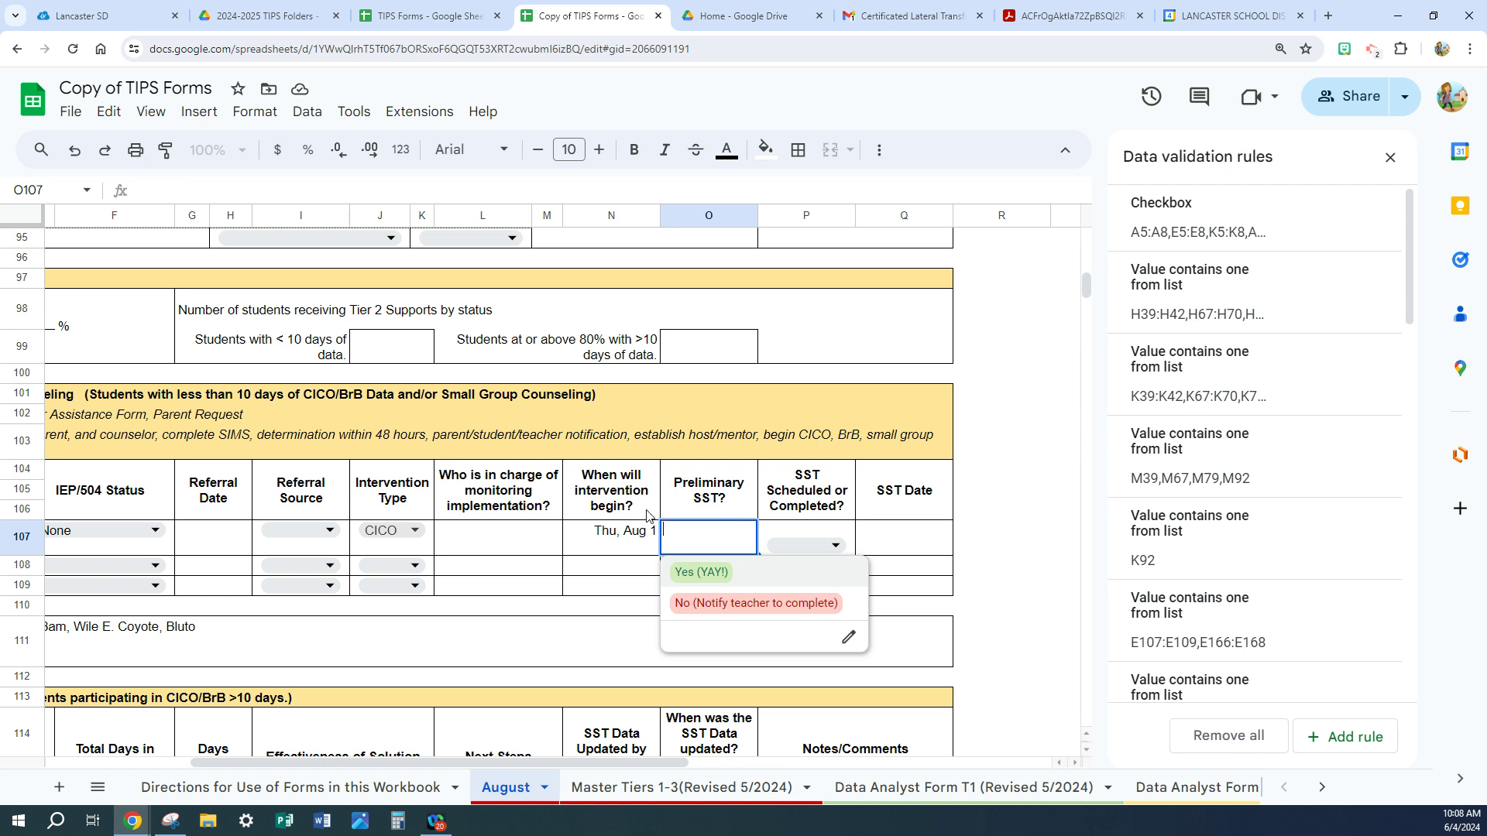
key(Return)
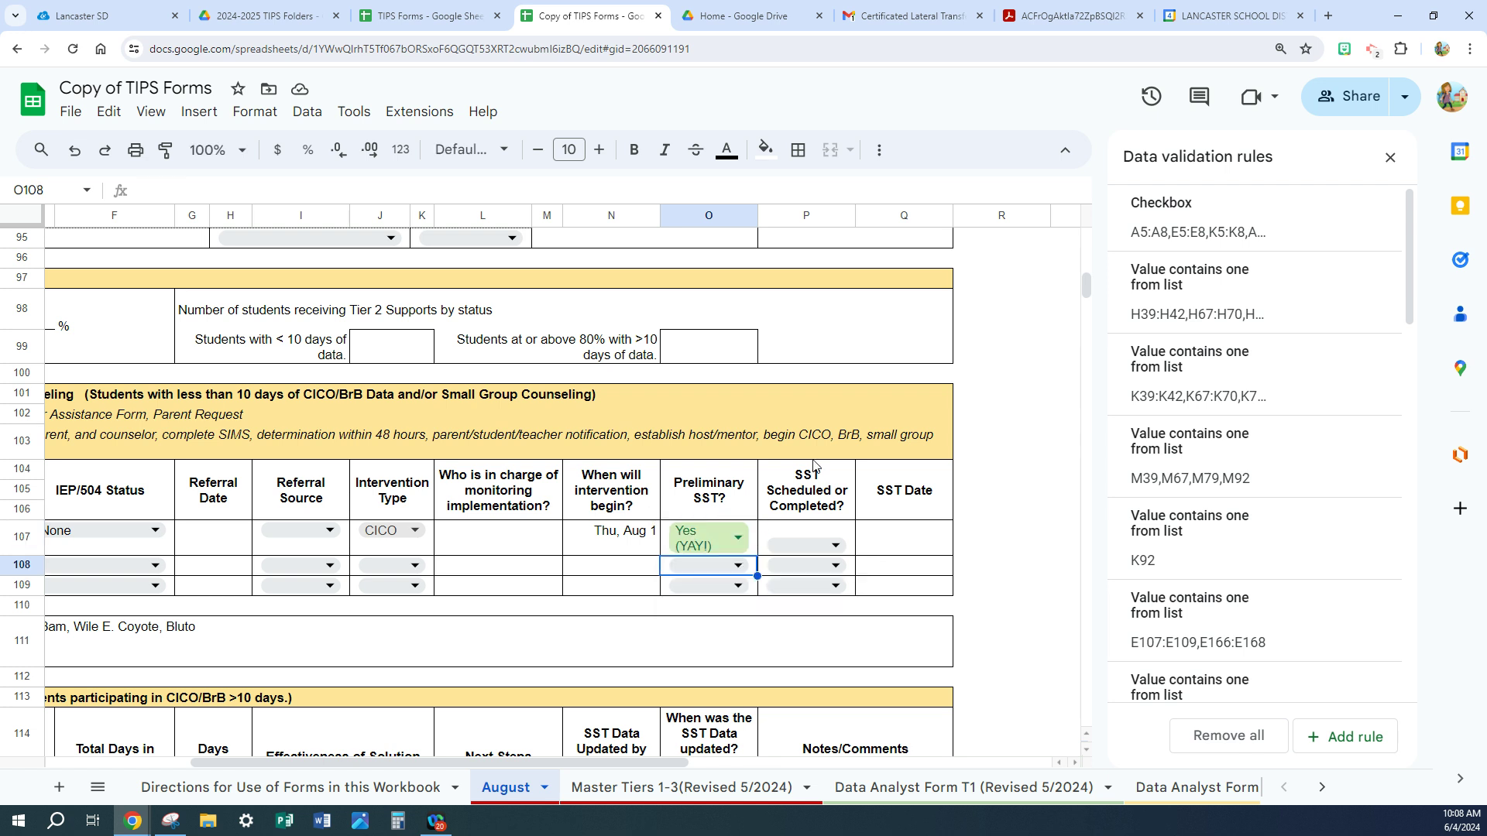
- Clear the first referral's Preliminary SST cell completely
click(741, 540)
click(741, 541)
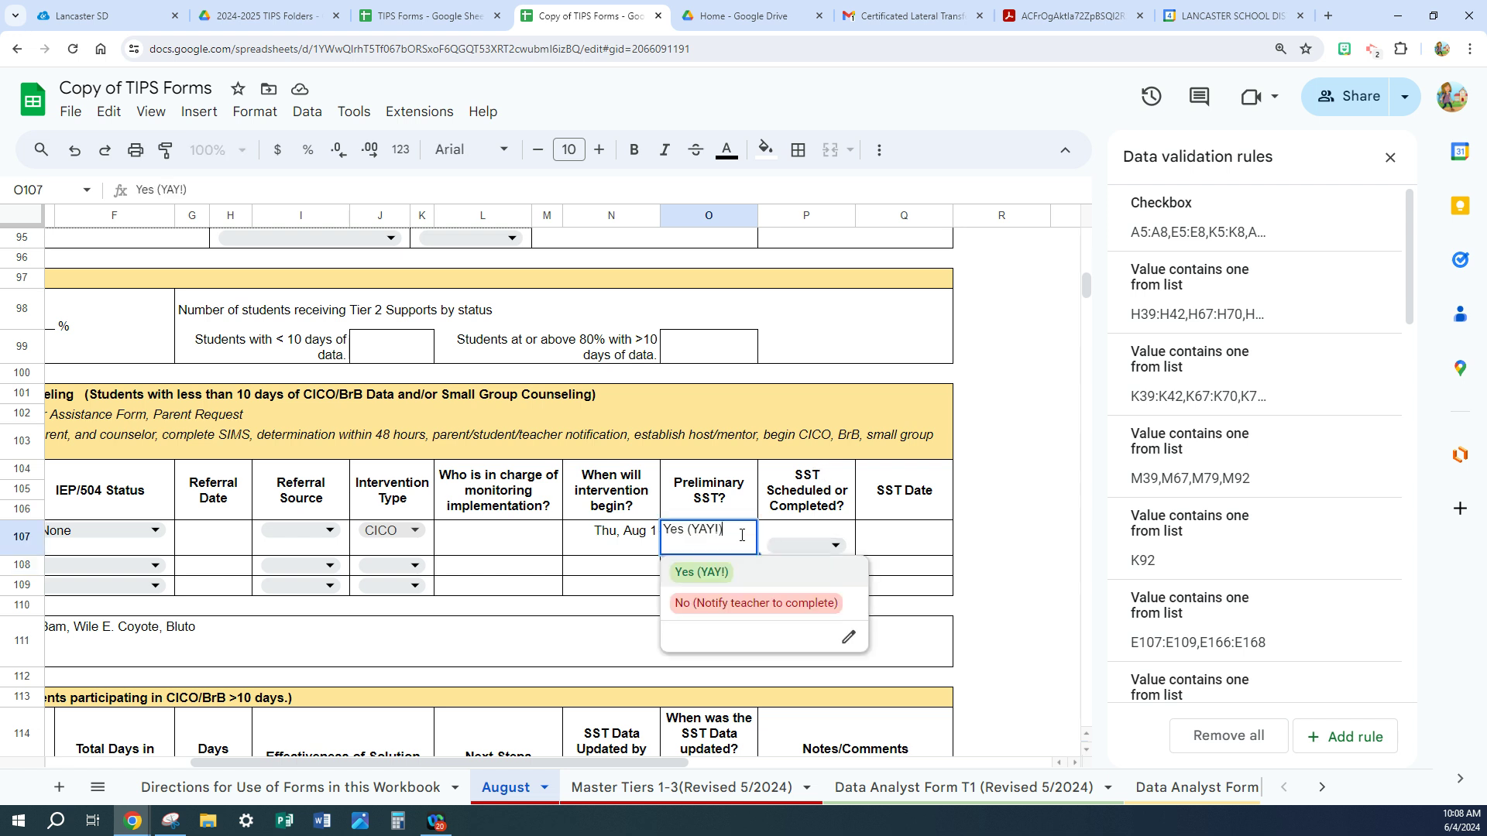
key(BackSpace)
key(BackSpace)
key(BackSpace)
key(BackSpace)
key(BackSpace)
key(BackSpace)
key(BackSpace)
key(BackSpace)
key(BackSpace)
key(BackSpace)
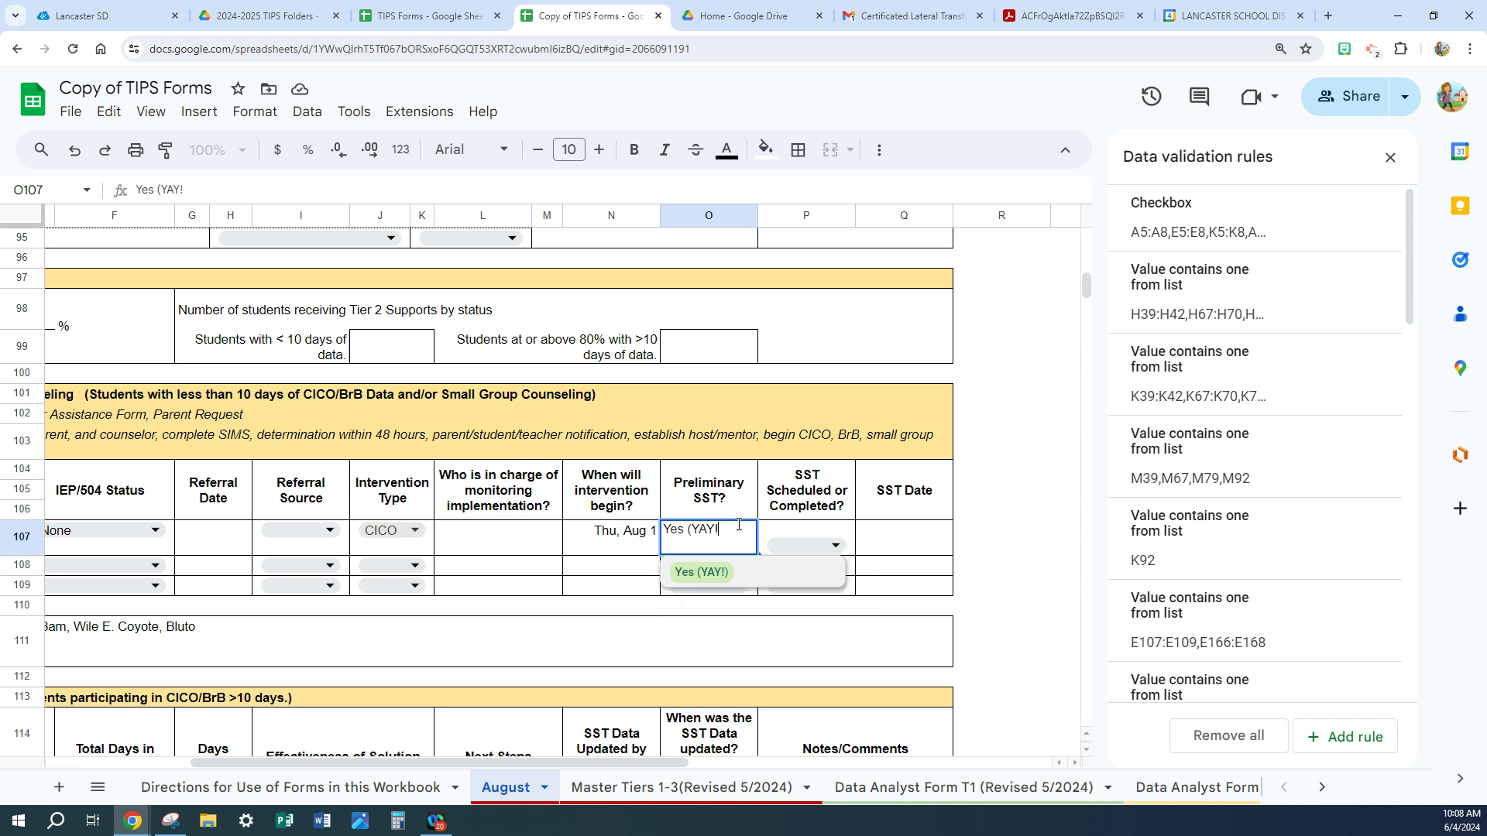
click(980, 517)
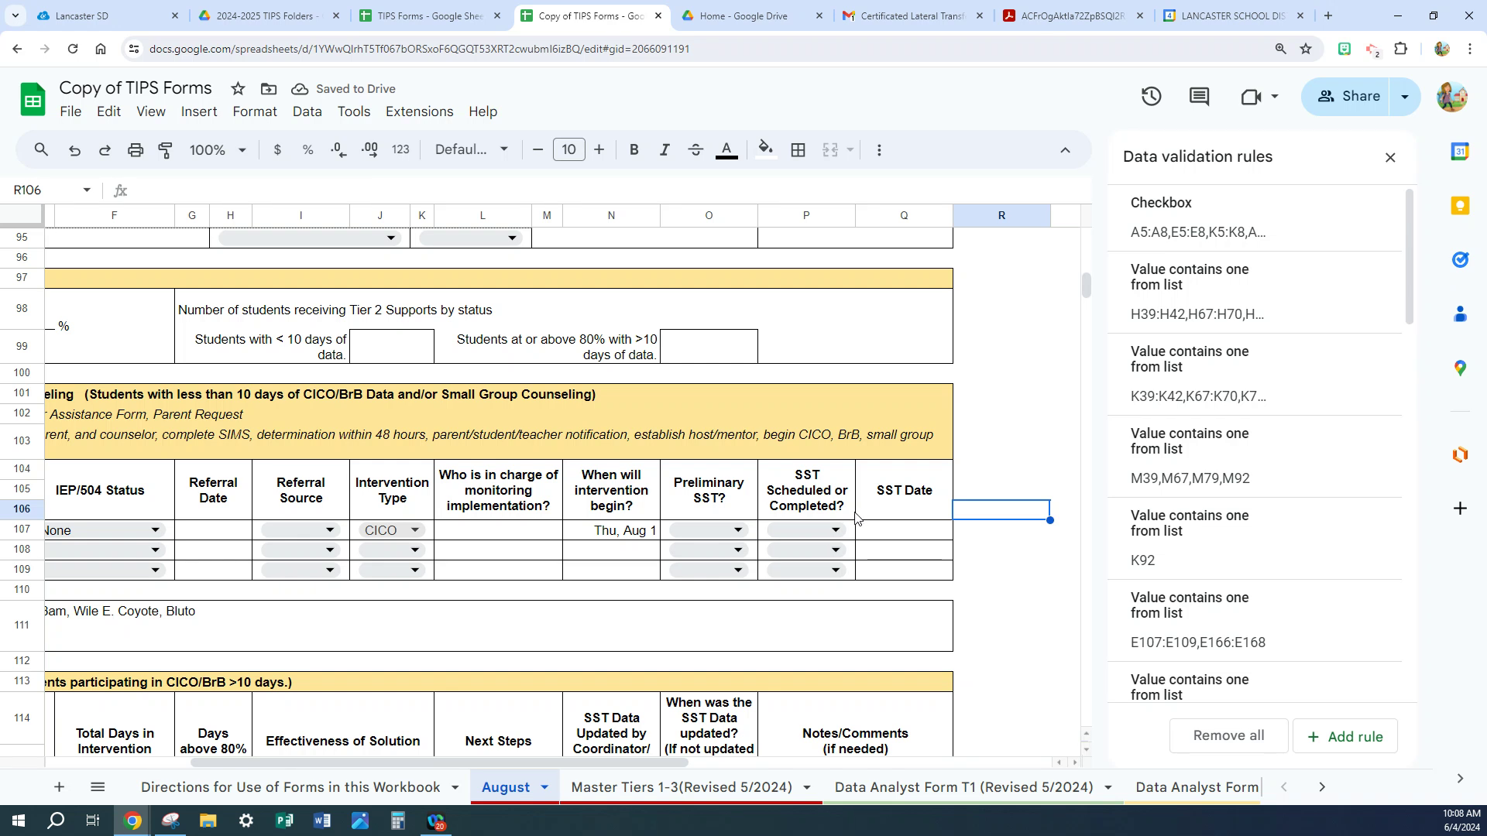
- Review the first referral's SST Scheduled or Completed choices and SST Date cell, and close the data validation rules
click(837, 532)
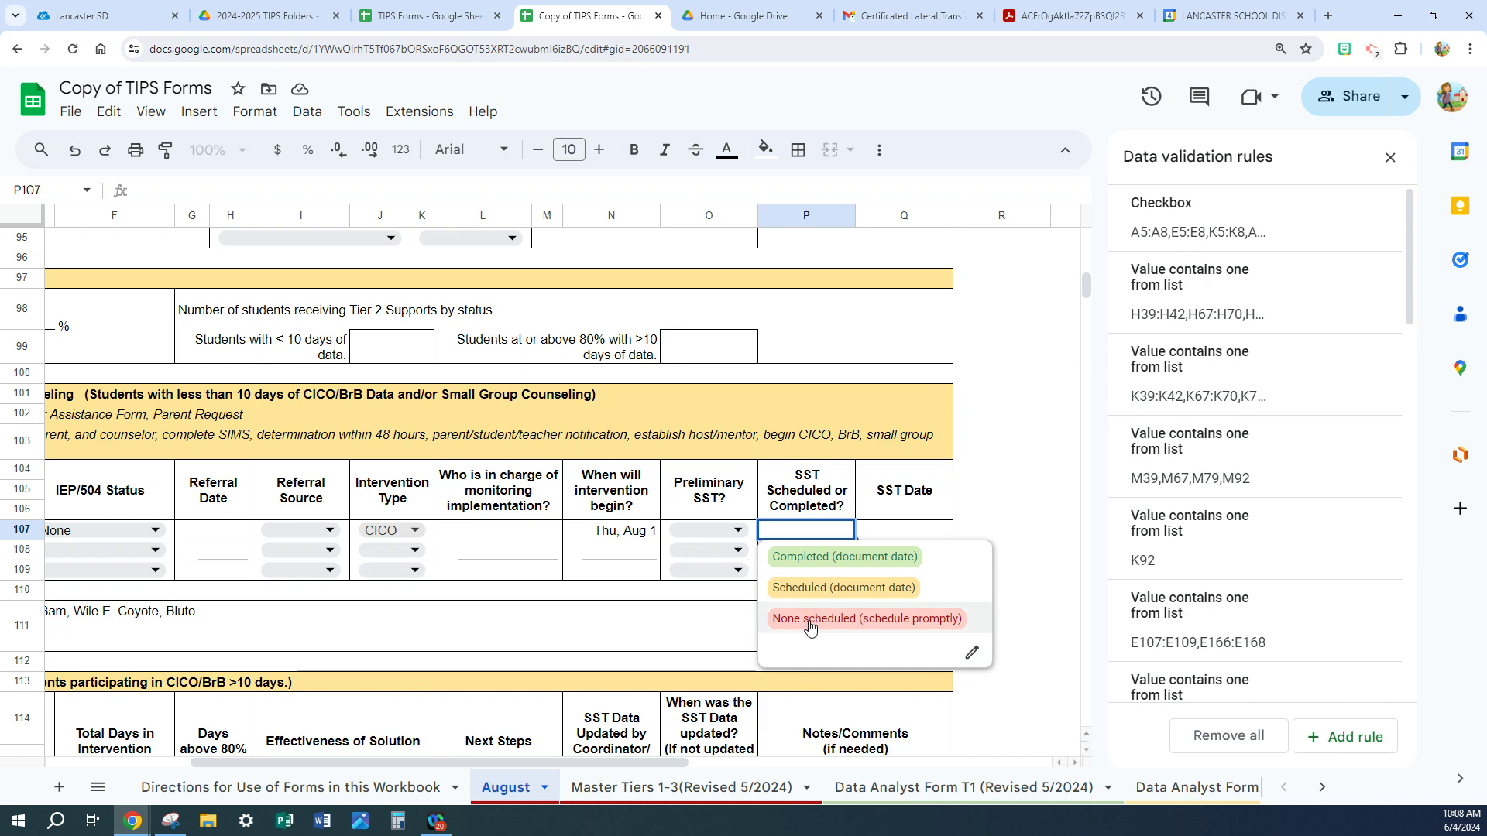
click(895, 533)
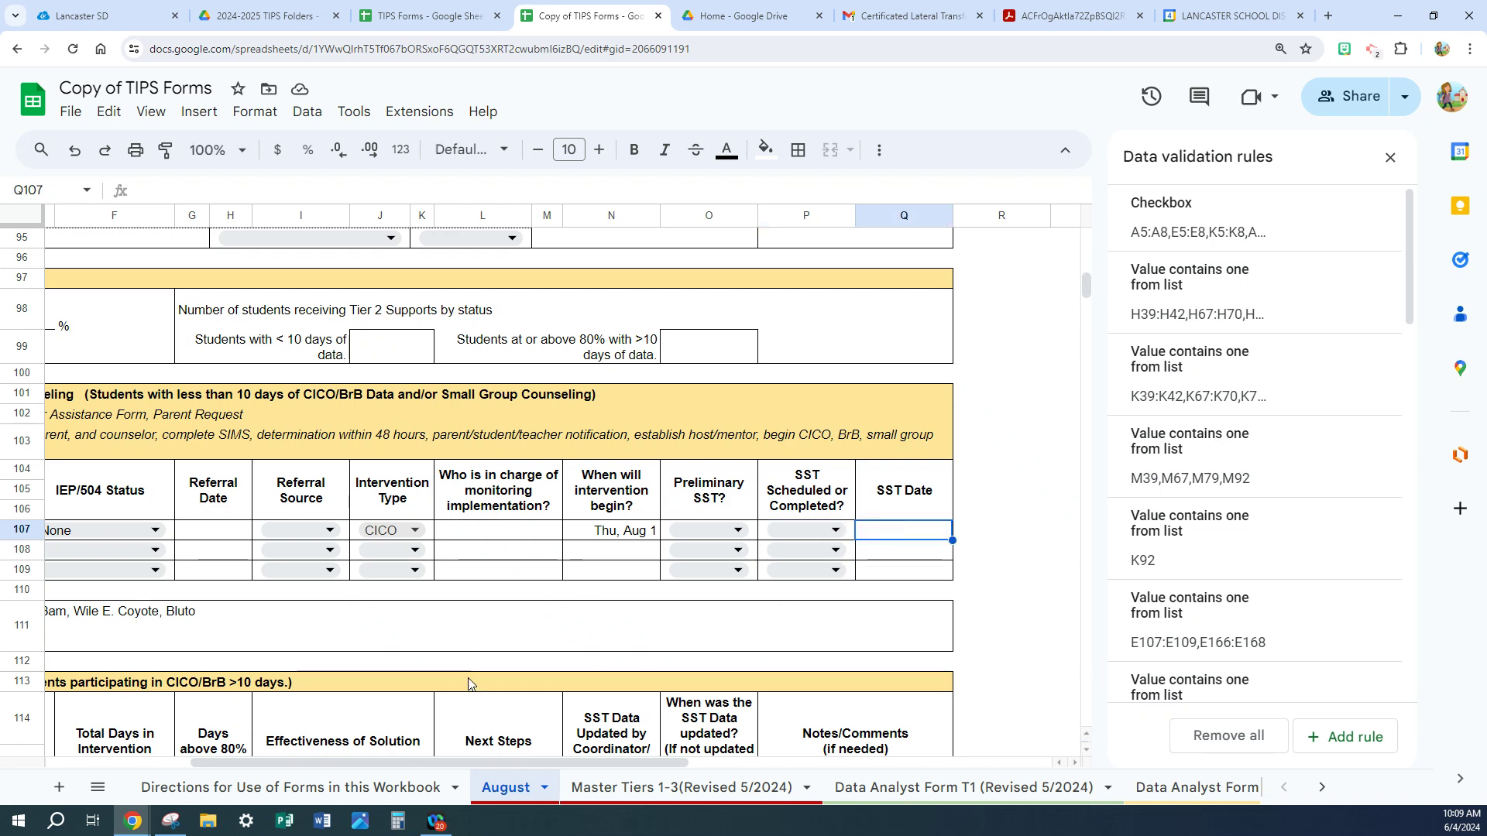
drag(506, 760, 360, 761)
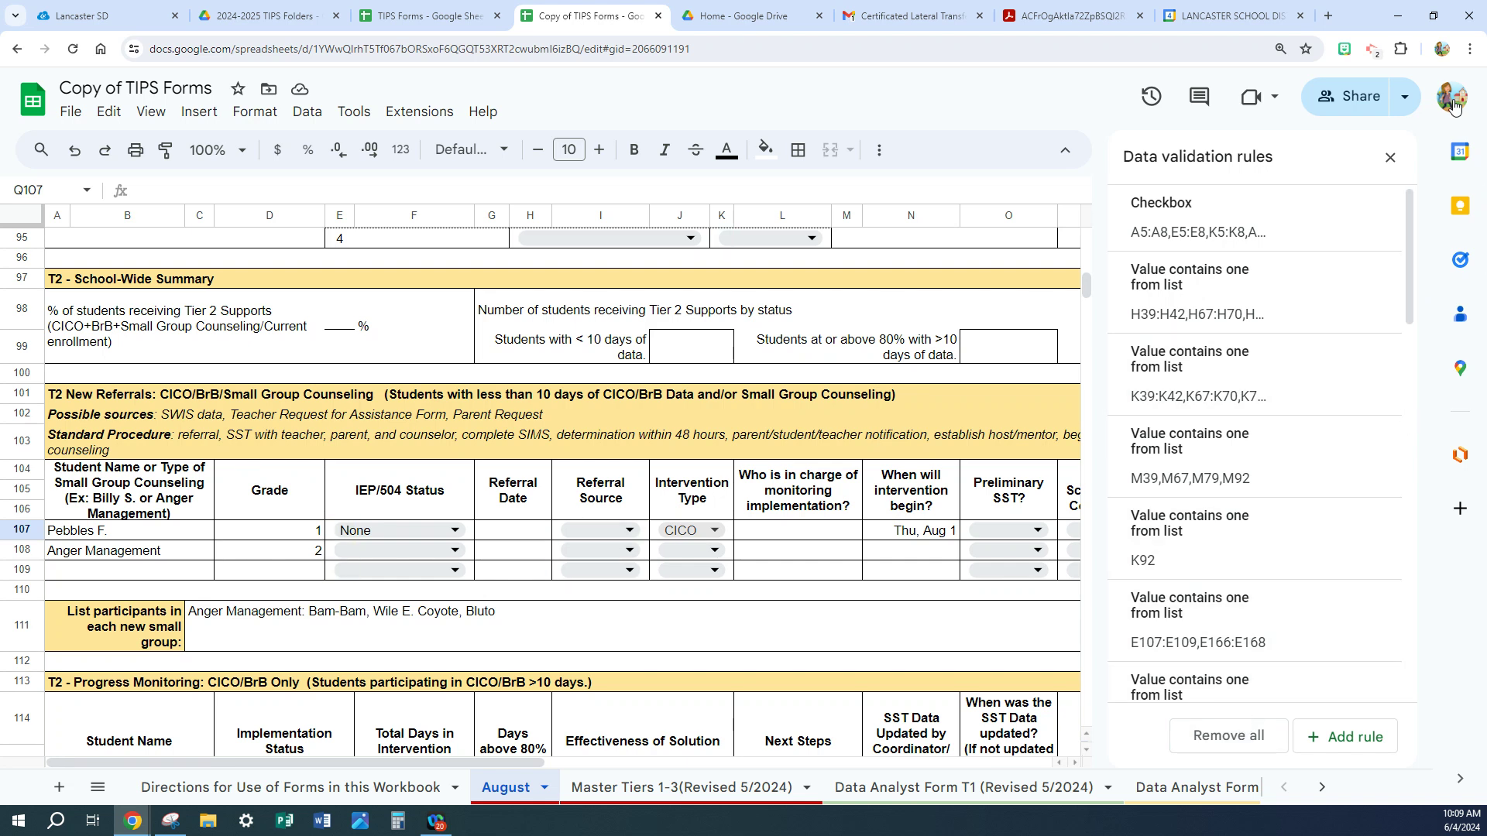
click(1390, 157)
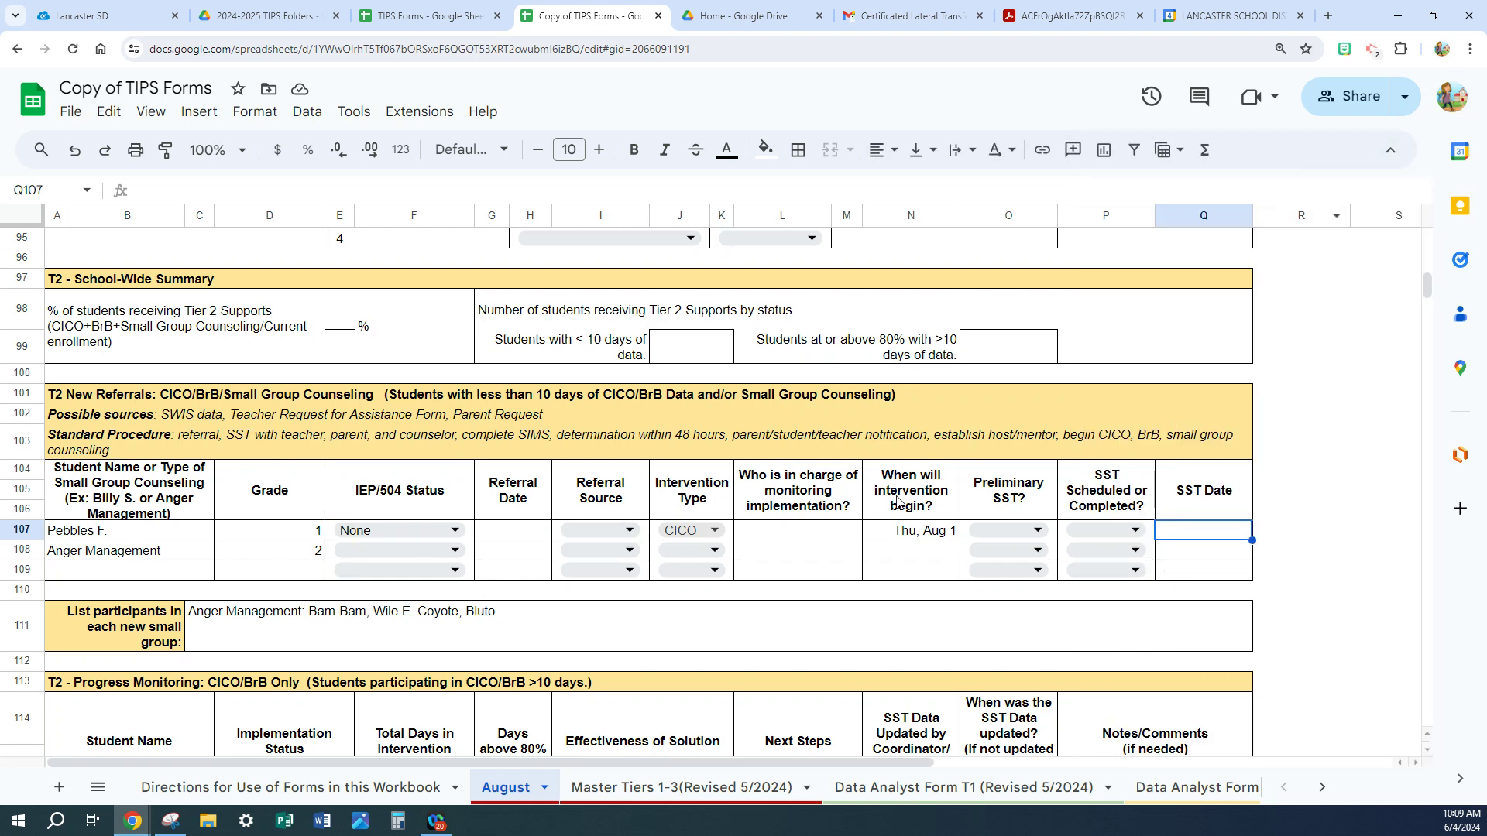
- Enter two student names in the first two rows of the T2 CICO/BrB progress monitoring table
scroll(438, 636, down, 4)
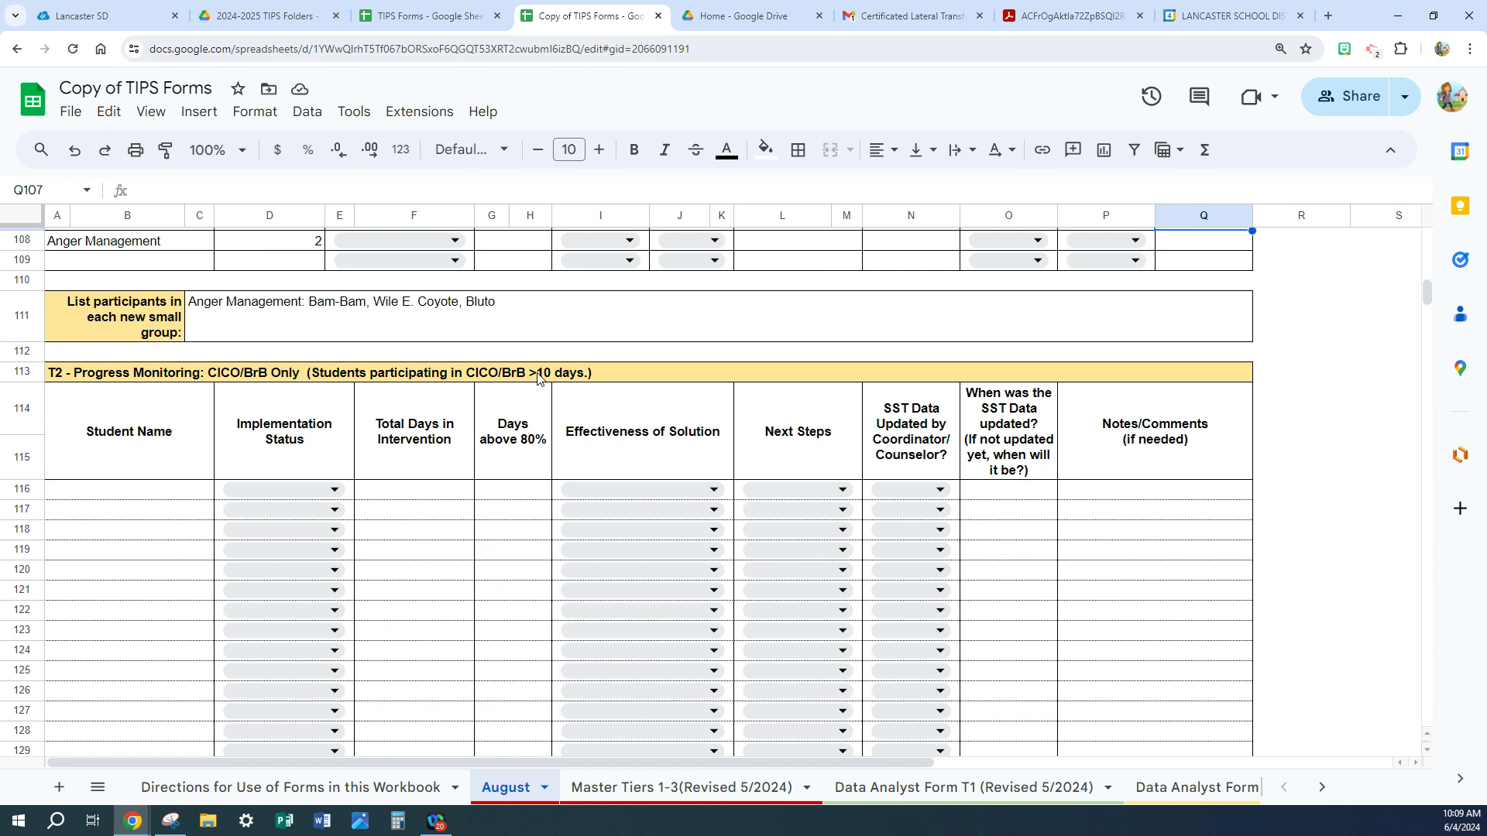
click(155, 498)
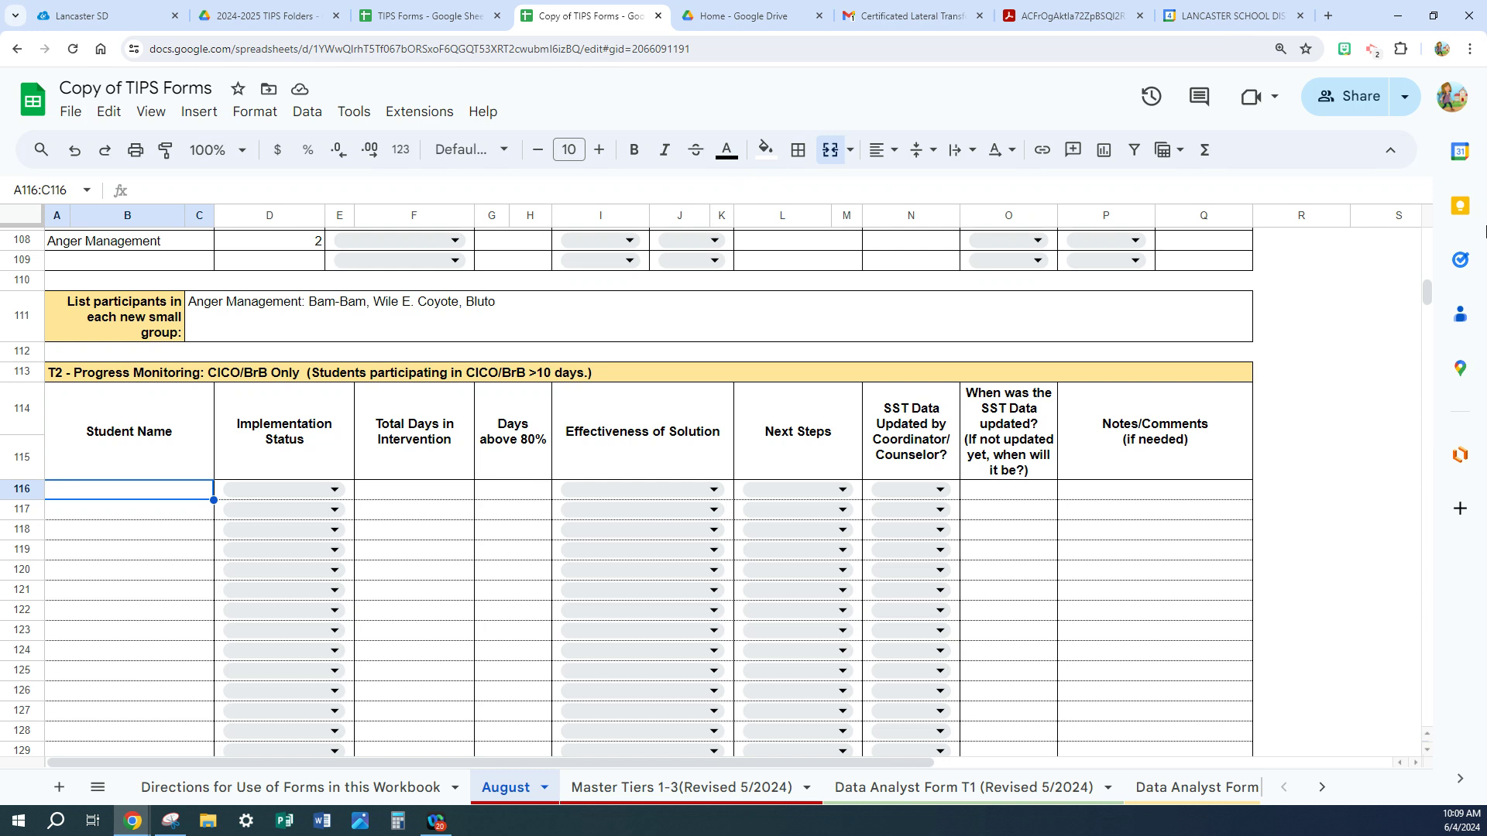
text(A)
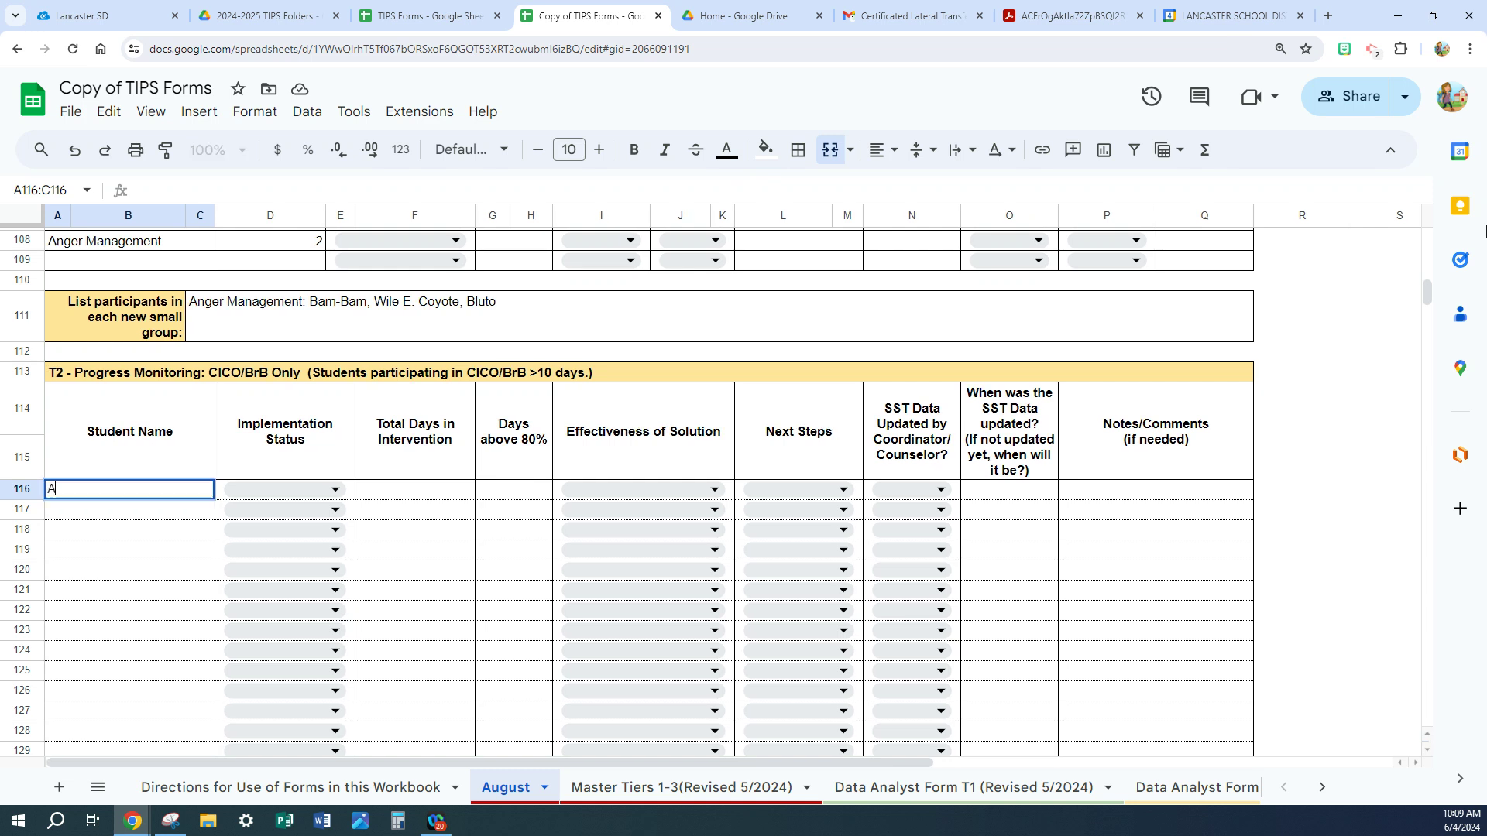
text(ngie S.)
key(Return)
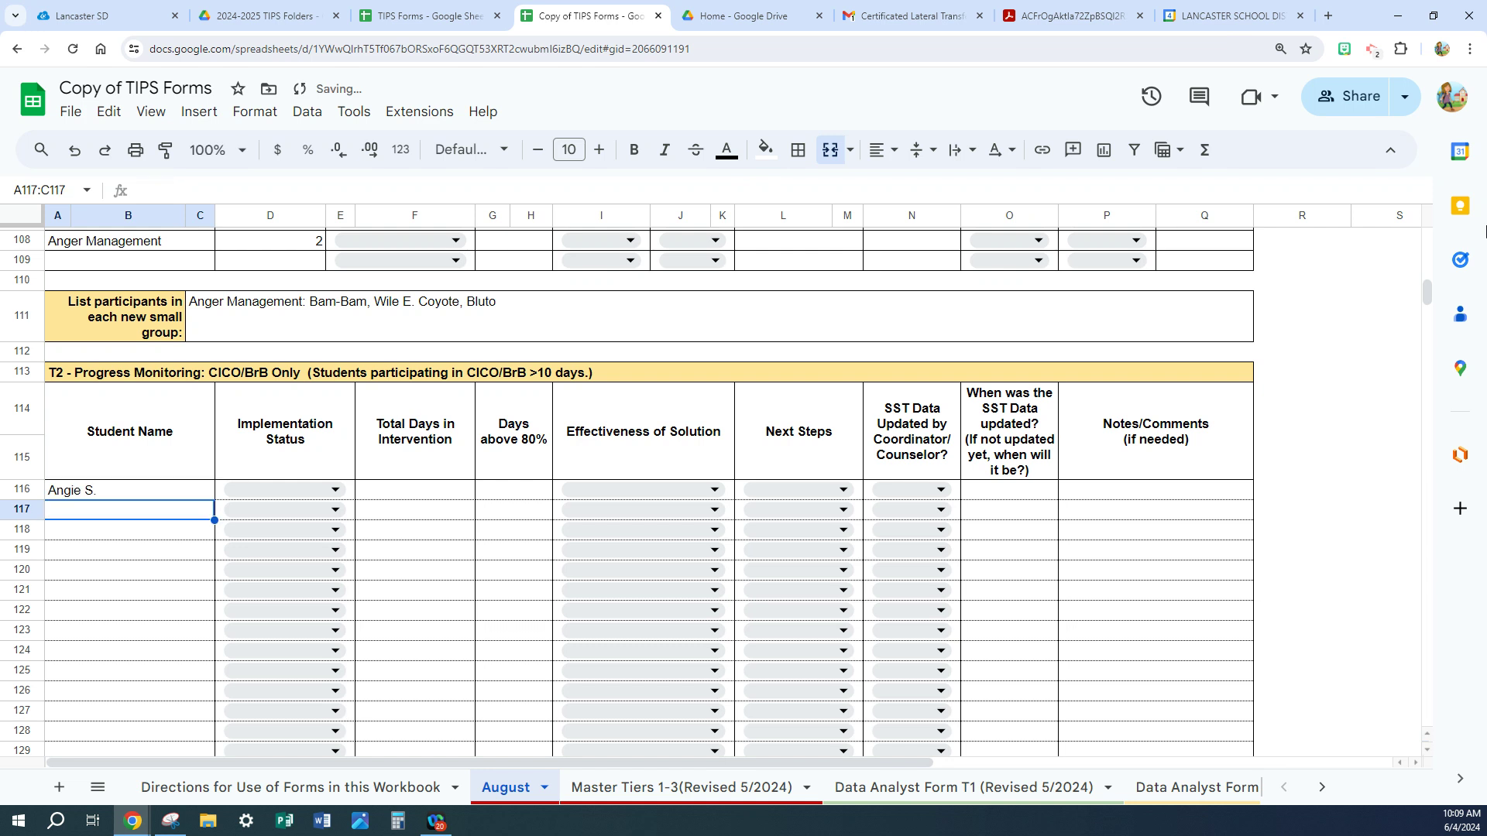
text(Sam B)
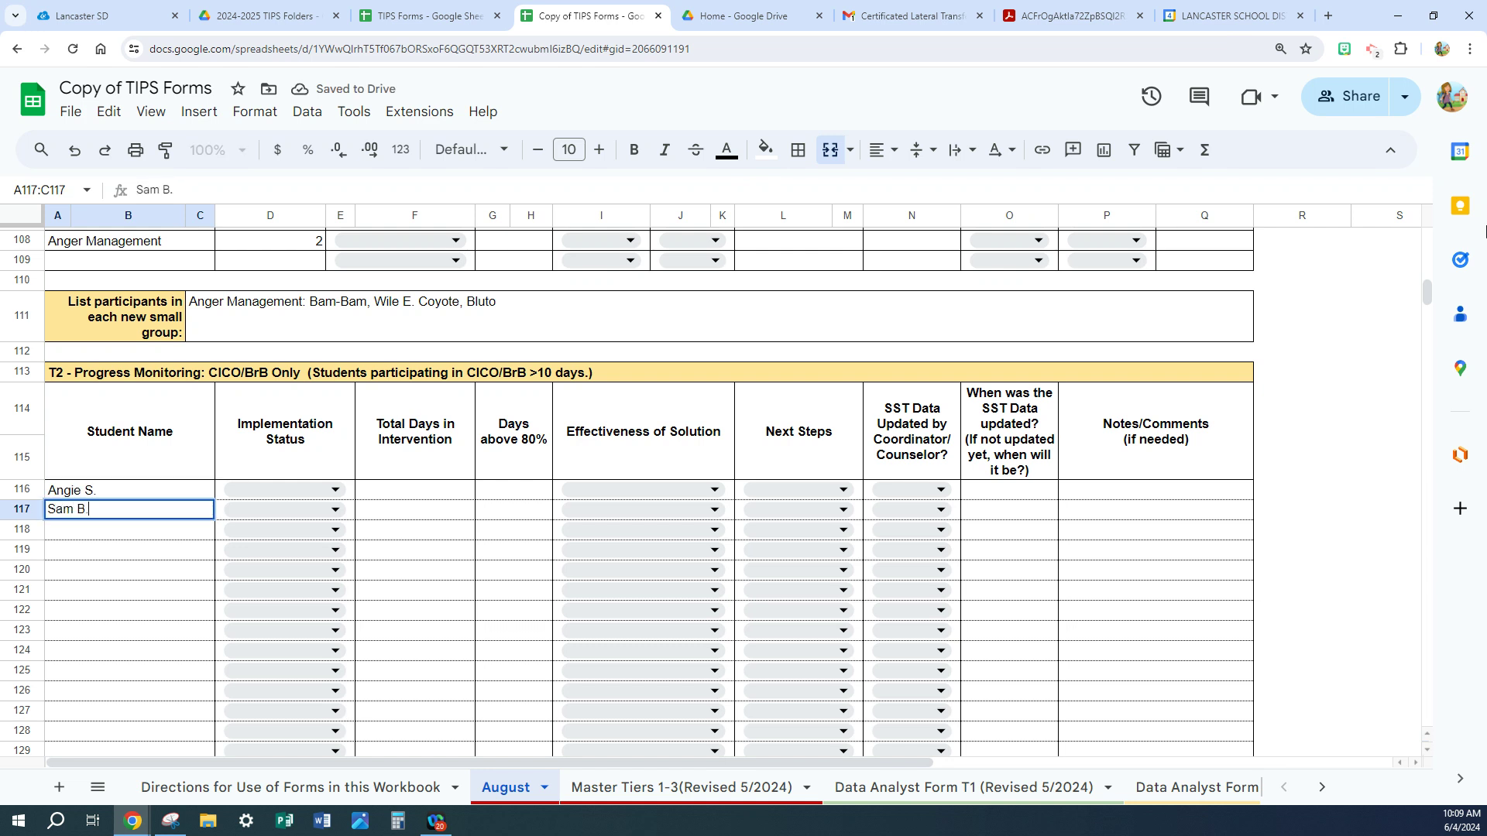
text(.)
- Review the first student's implementation status, days, effectiveness, next steps, SST update and notes cells with their choices
click(340, 492)
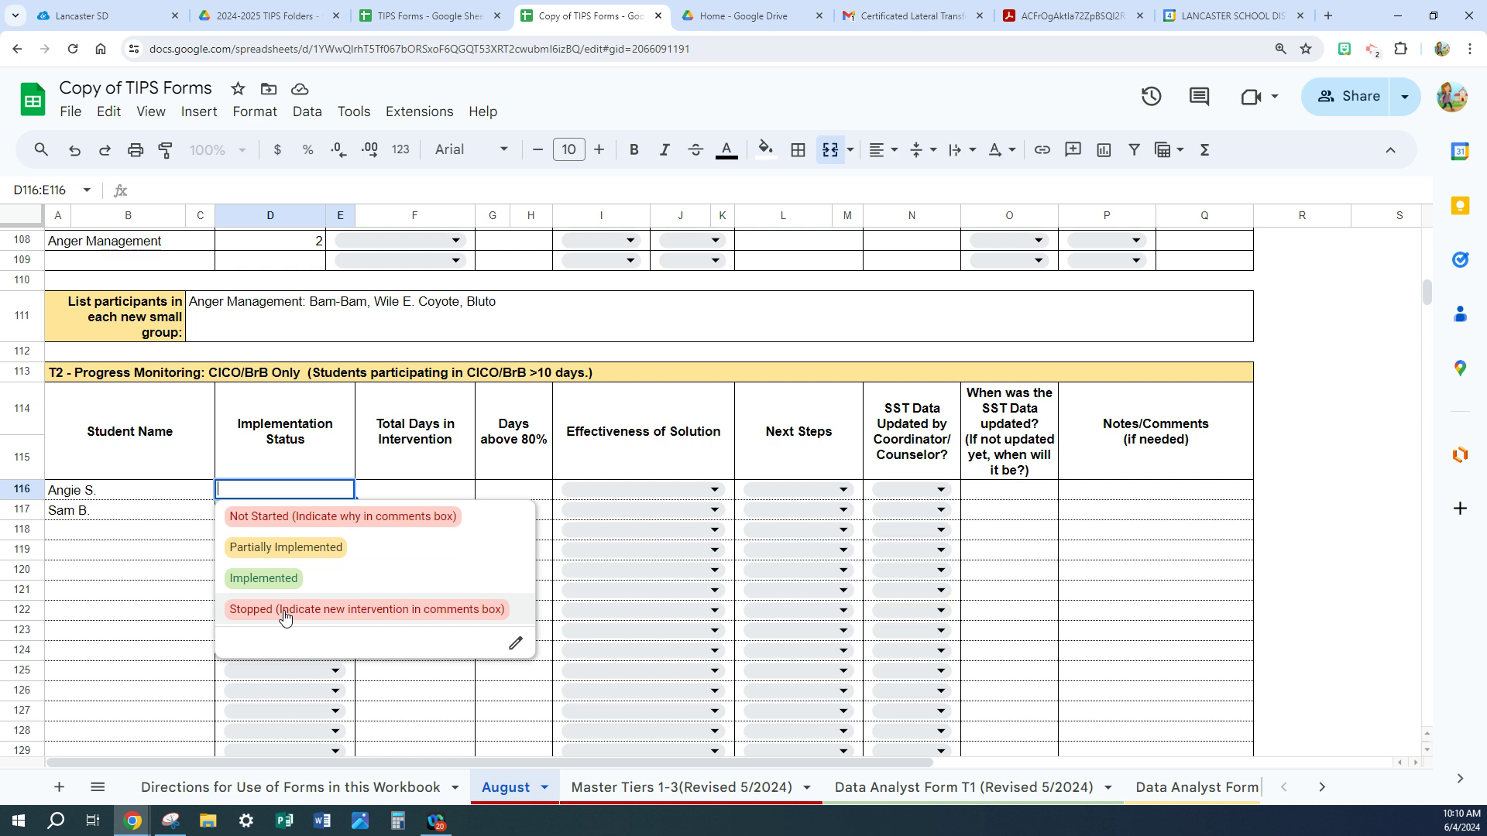
click(390, 493)
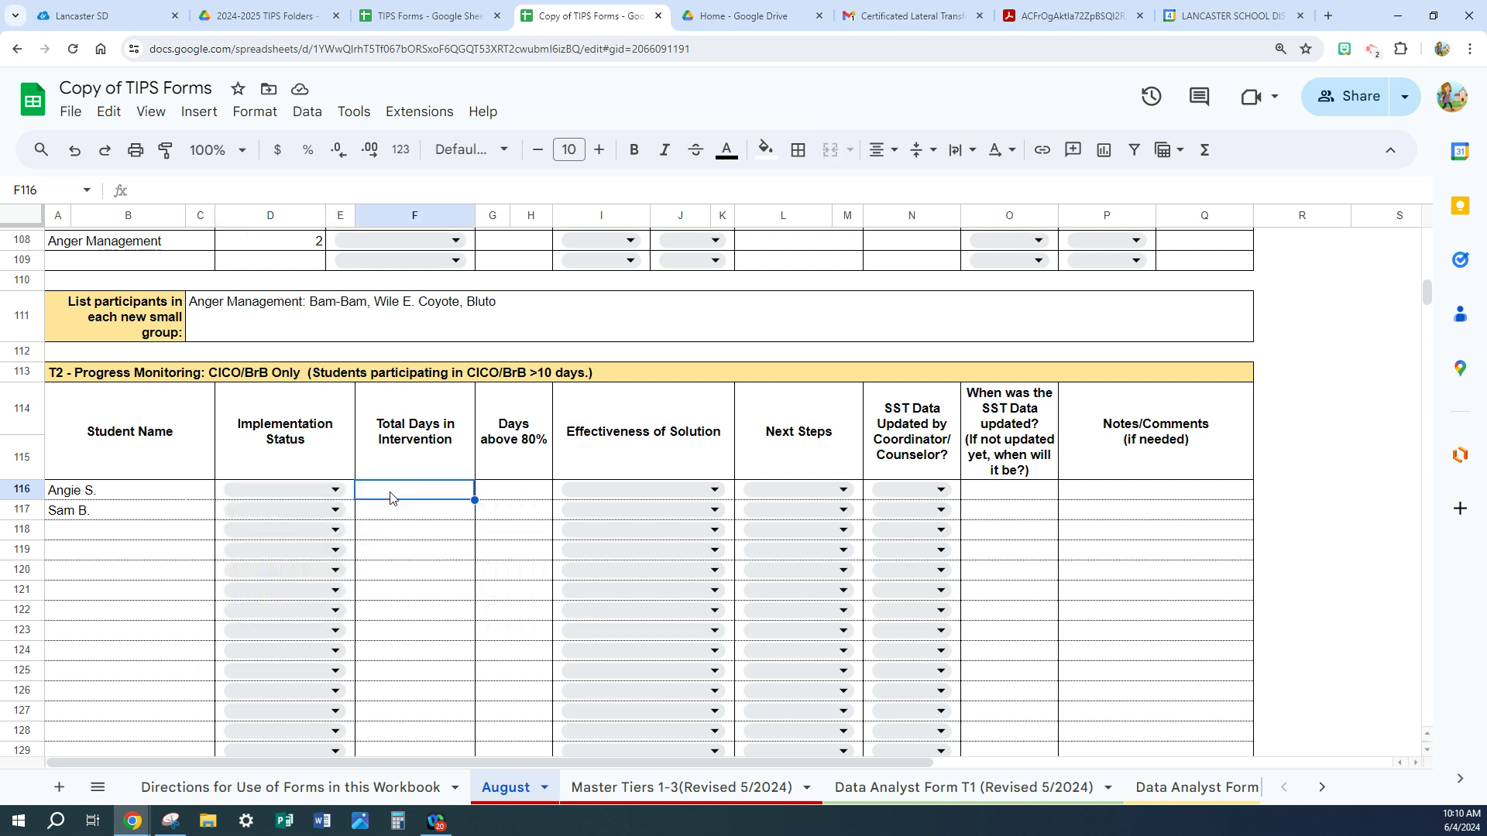
click(501, 497)
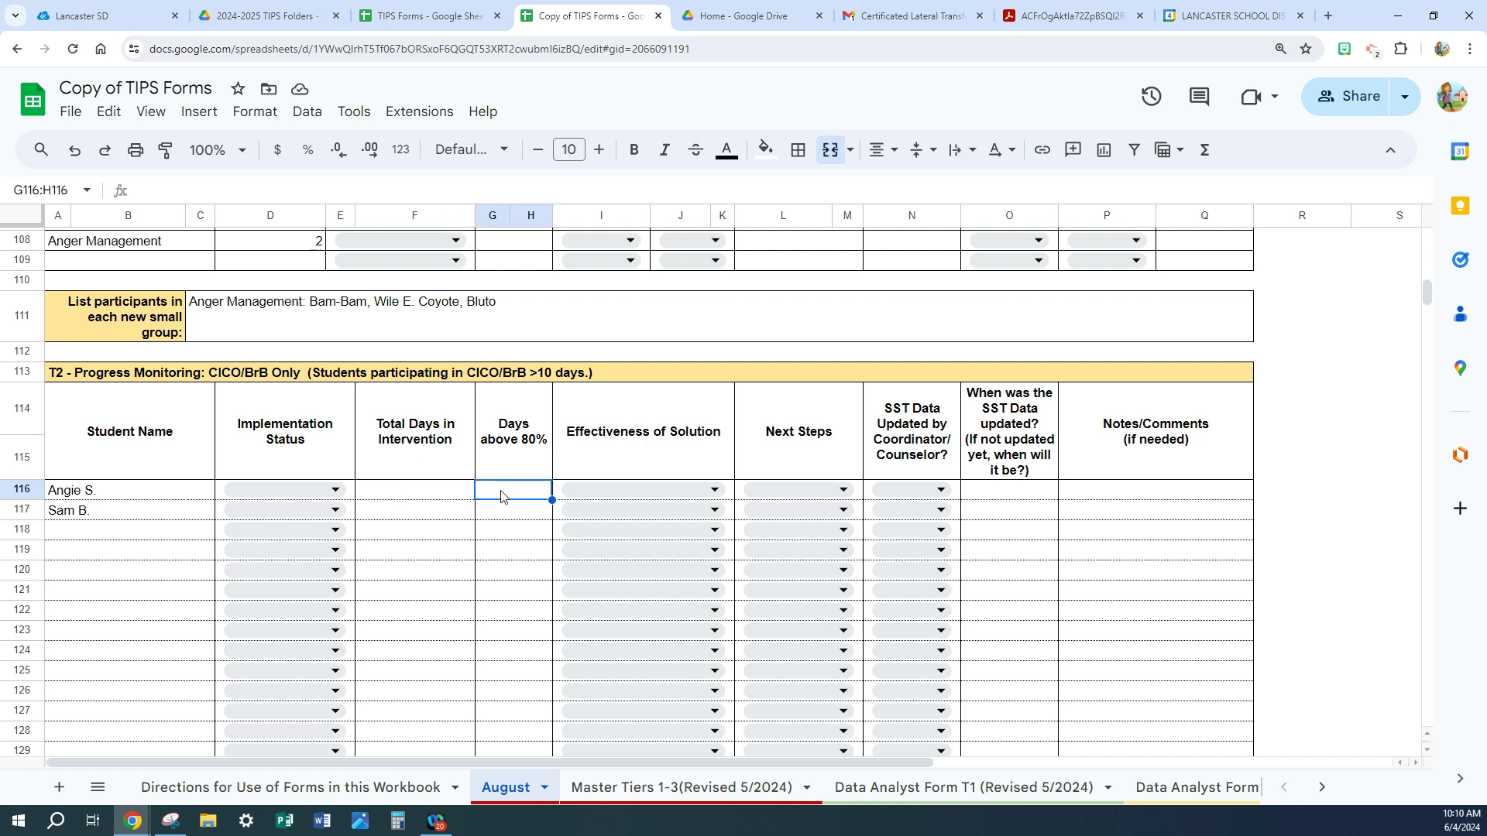
click(715, 491)
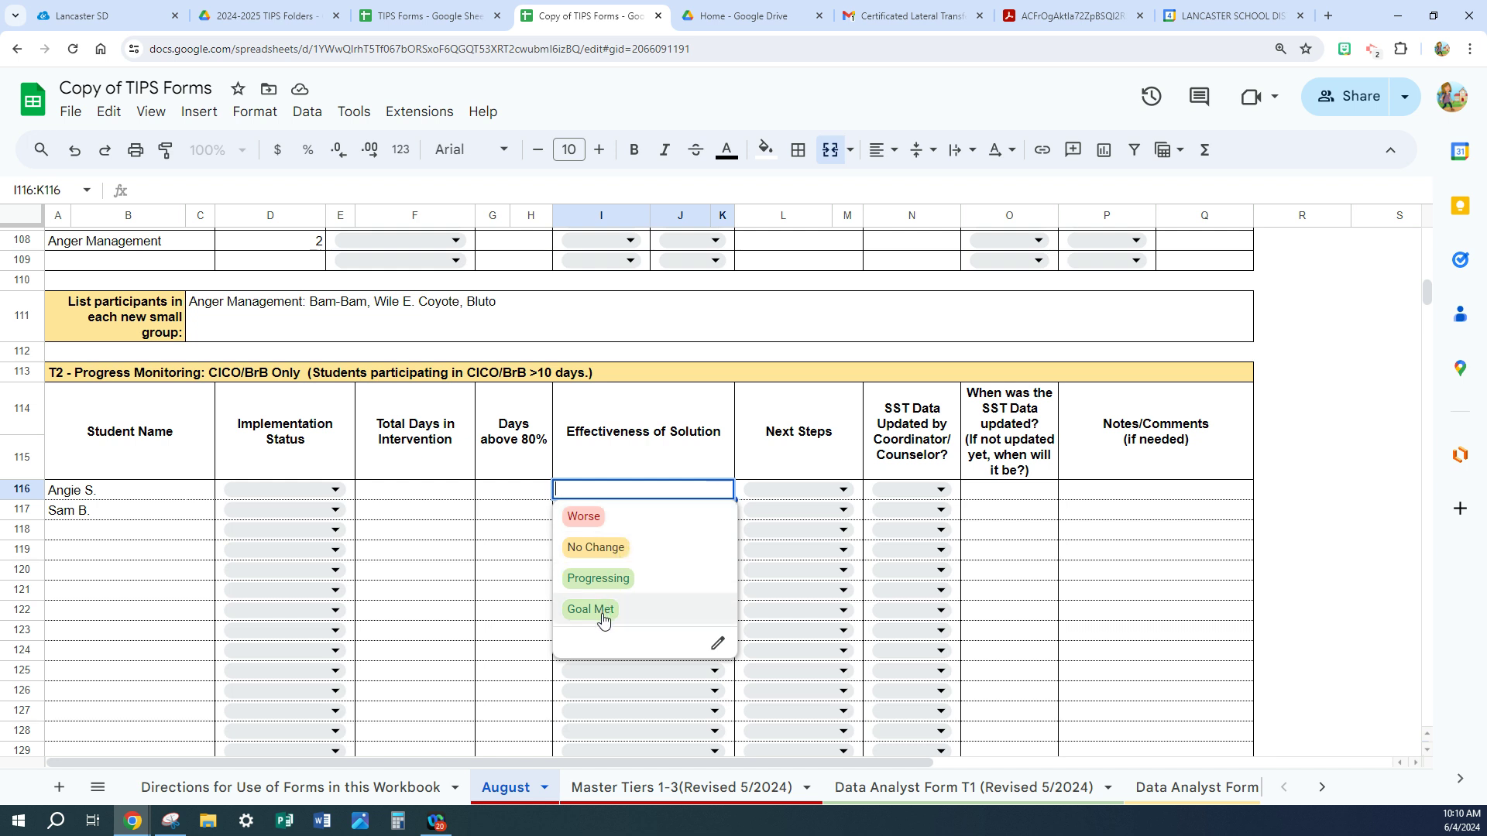
click(843, 491)
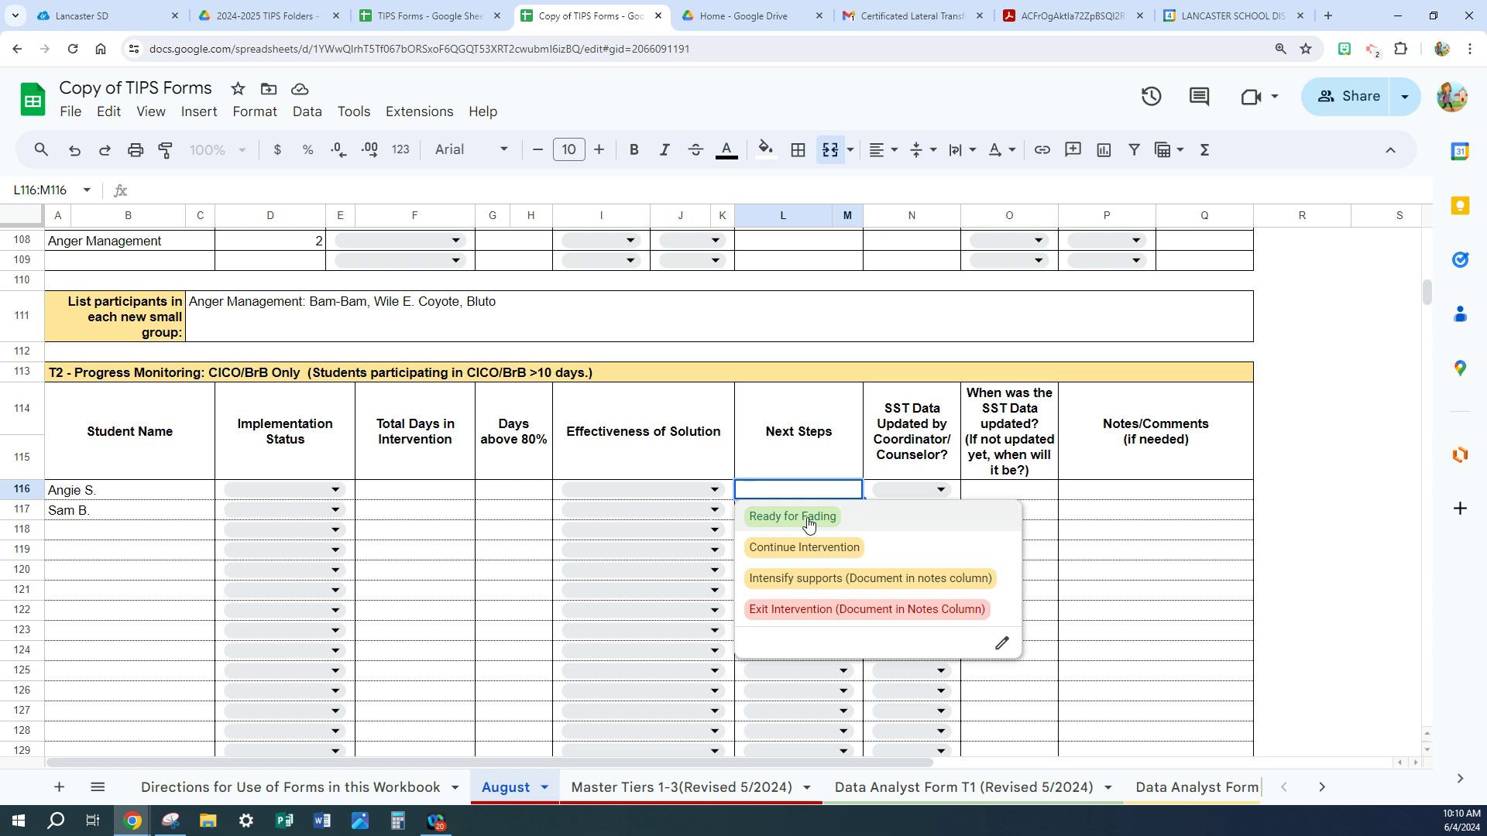
click(941, 489)
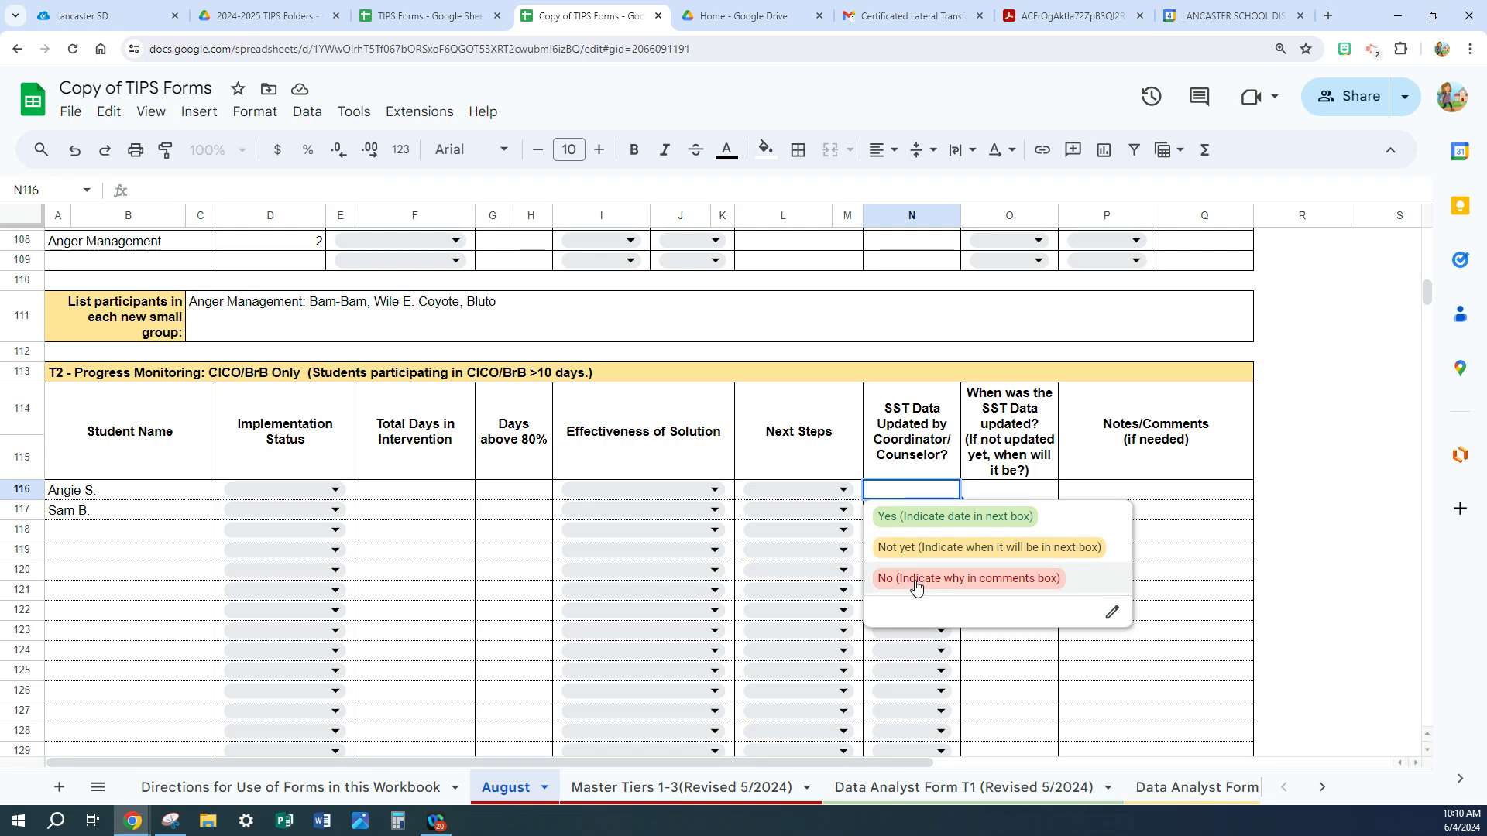
click(1037, 499)
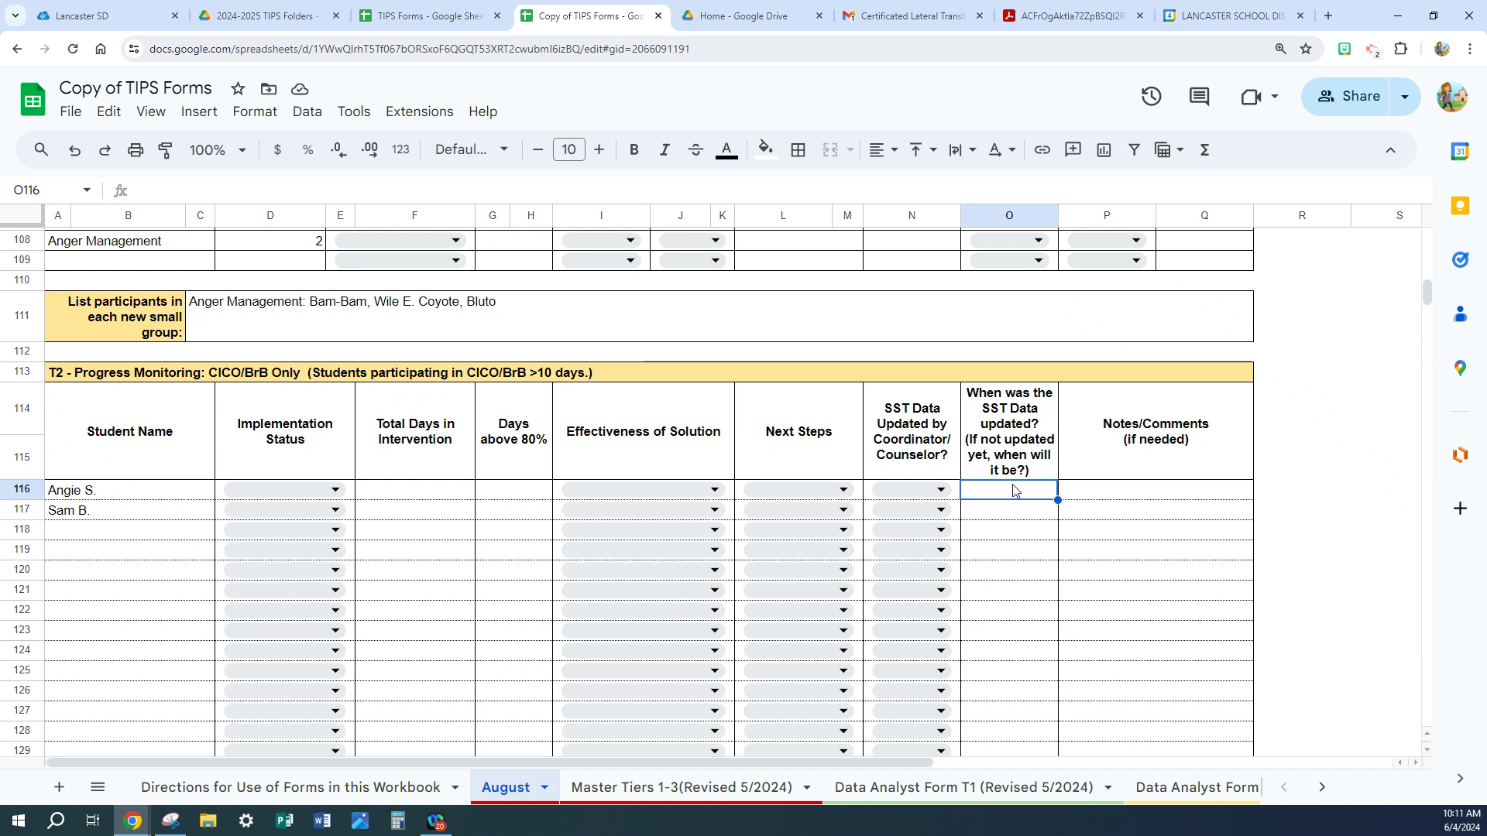
click(1110, 497)
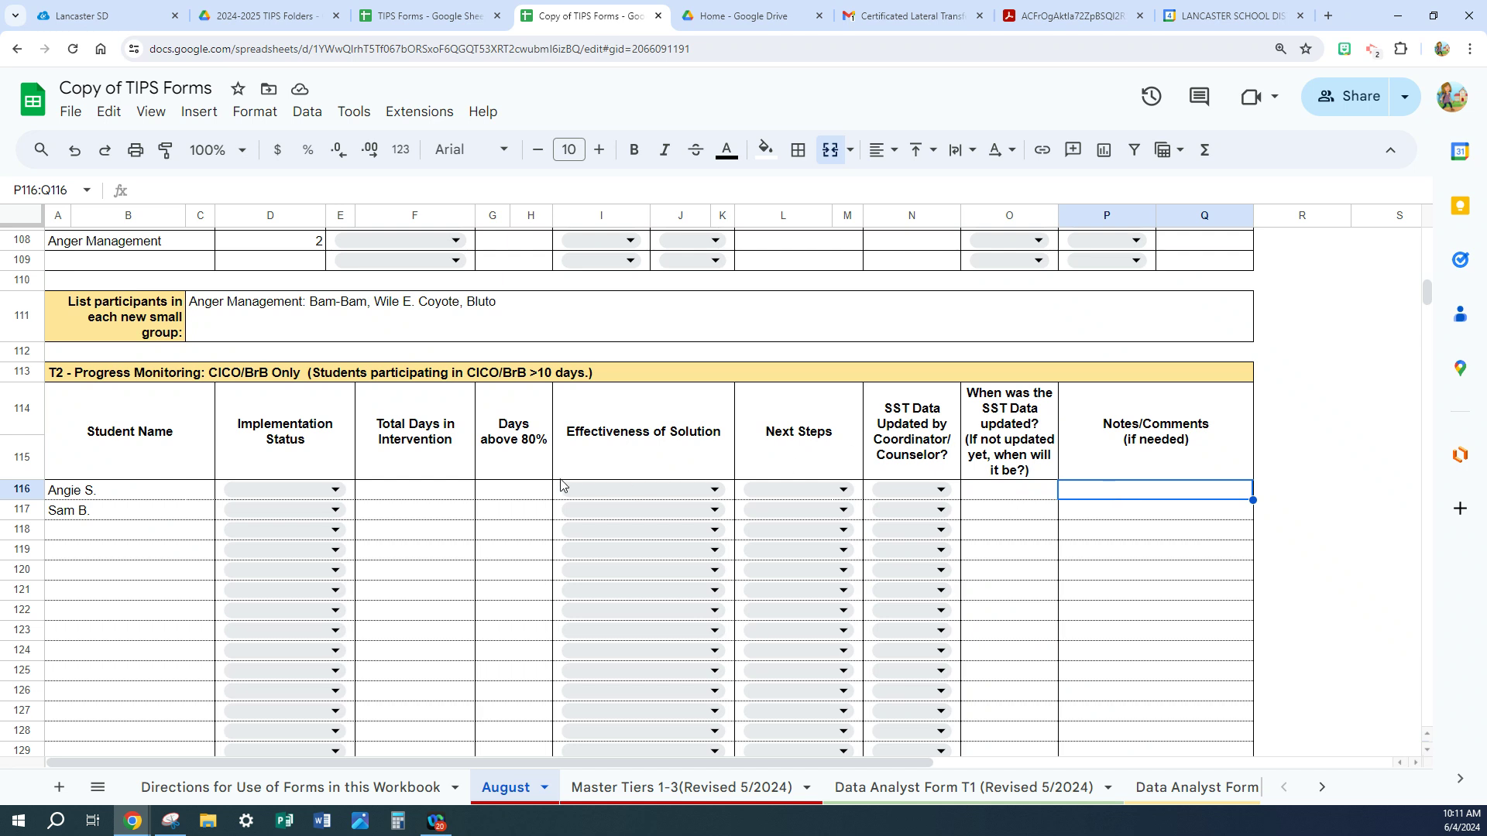
- Enter two Anger Management participants' names in the first two Student Name rows of the T2 Small Group Counseling progress monitoring table
scroll(429, 433, down, 3)
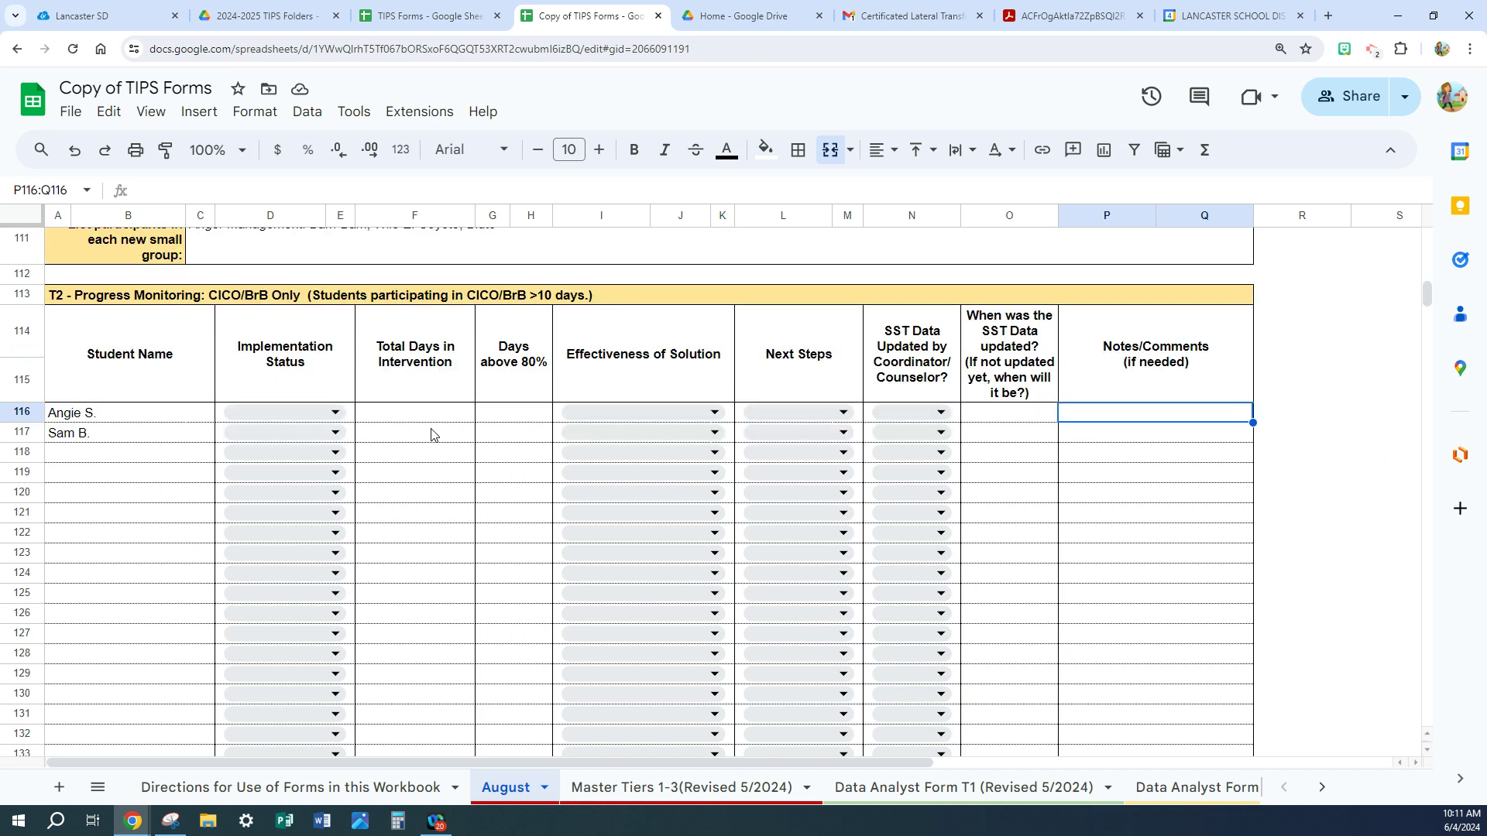
scroll(430, 447, down, 3)
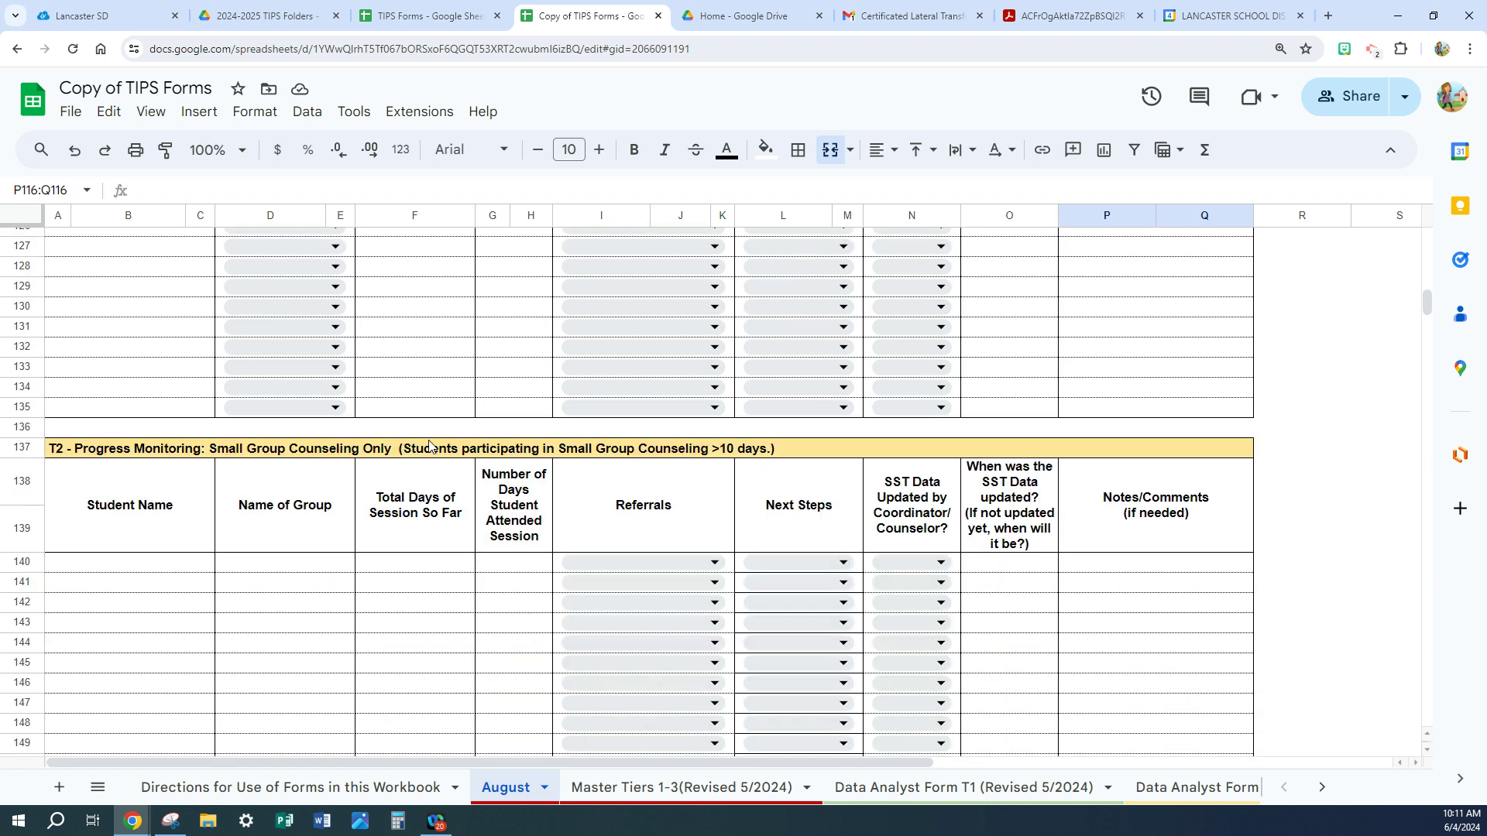
scroll(429, 447, down, 1)
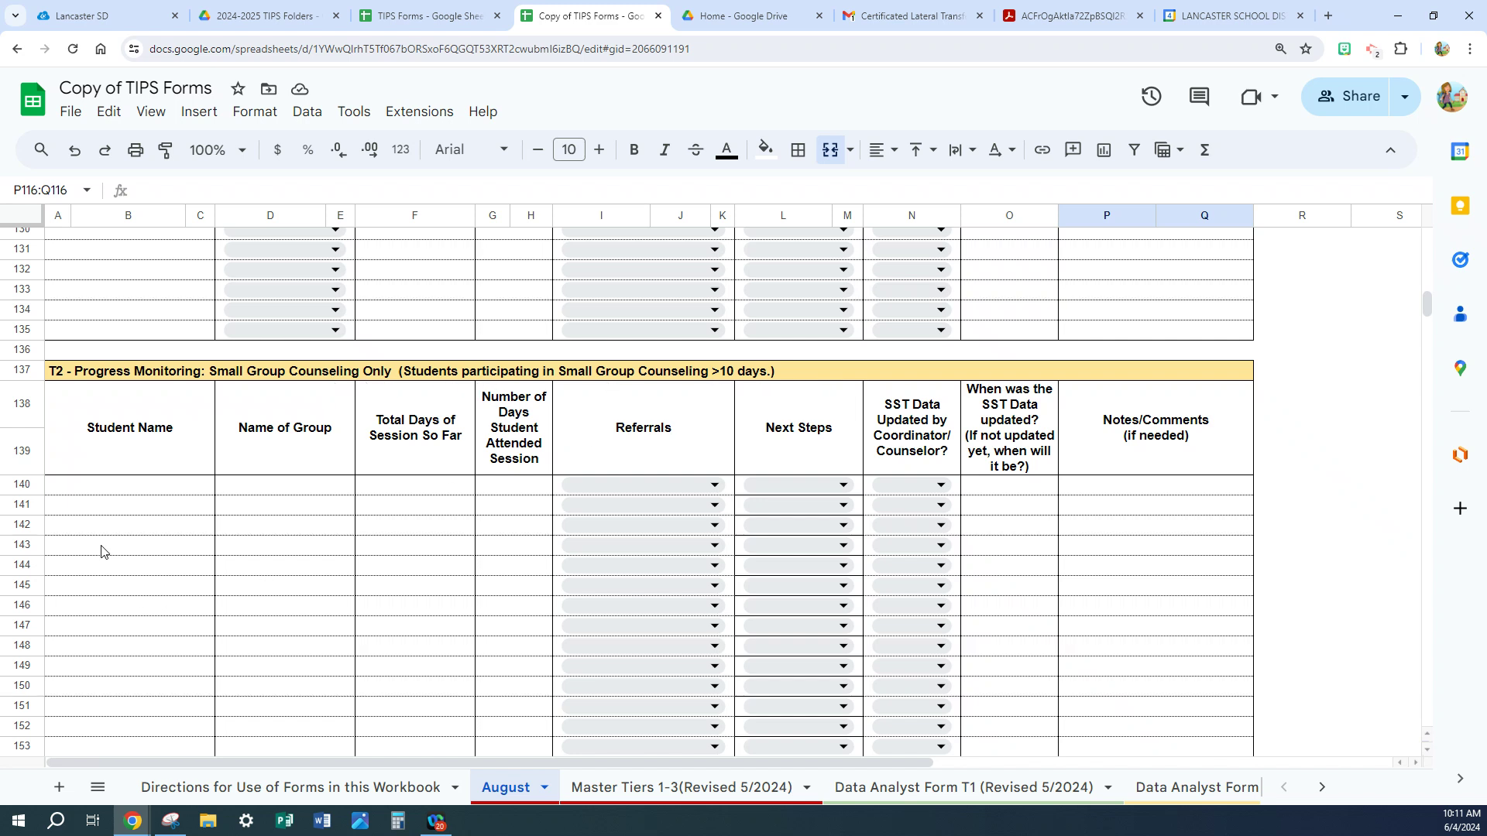
click(108, 488)
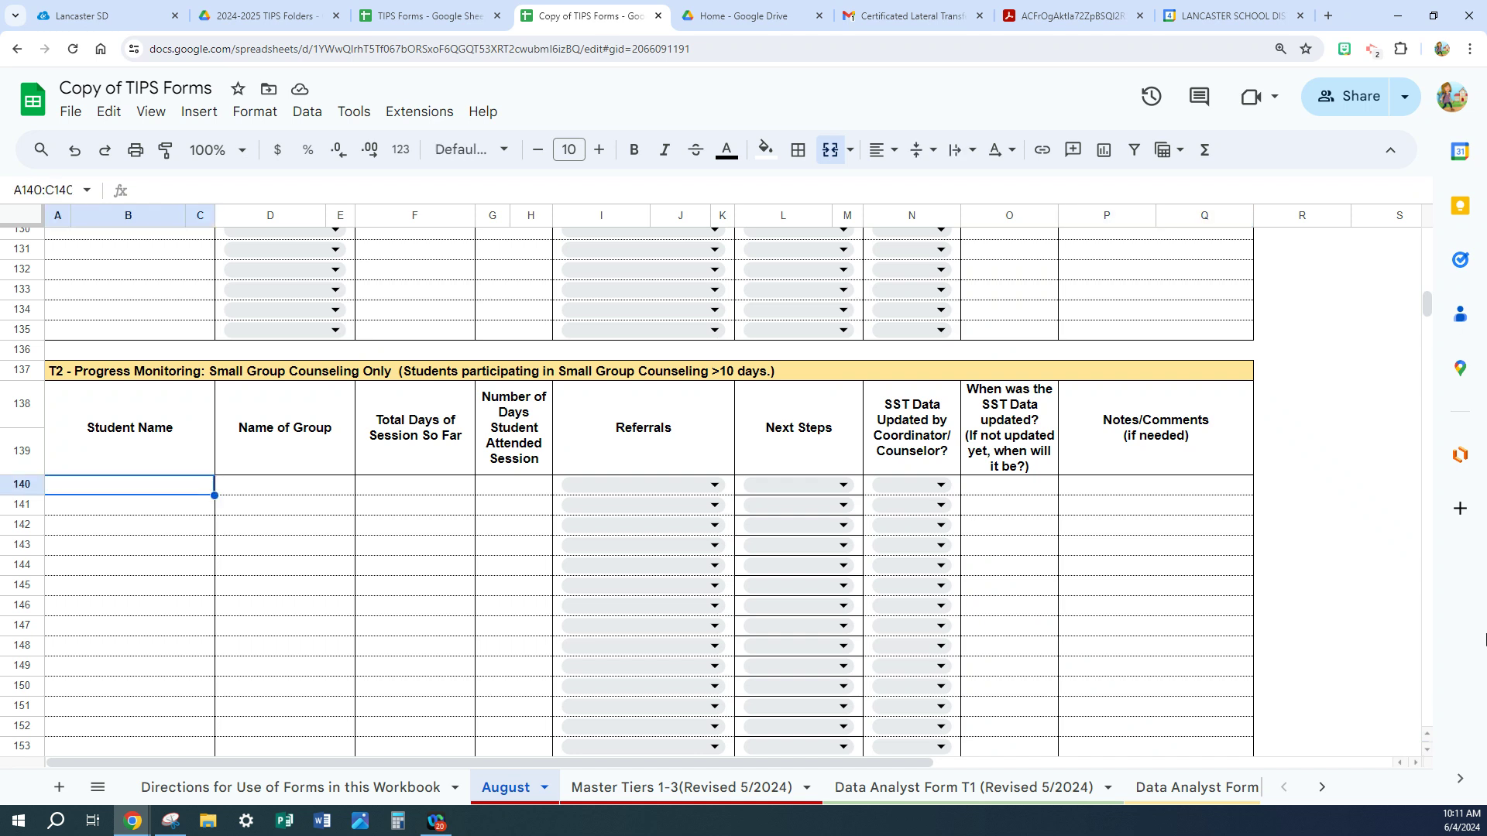
text(BAm)
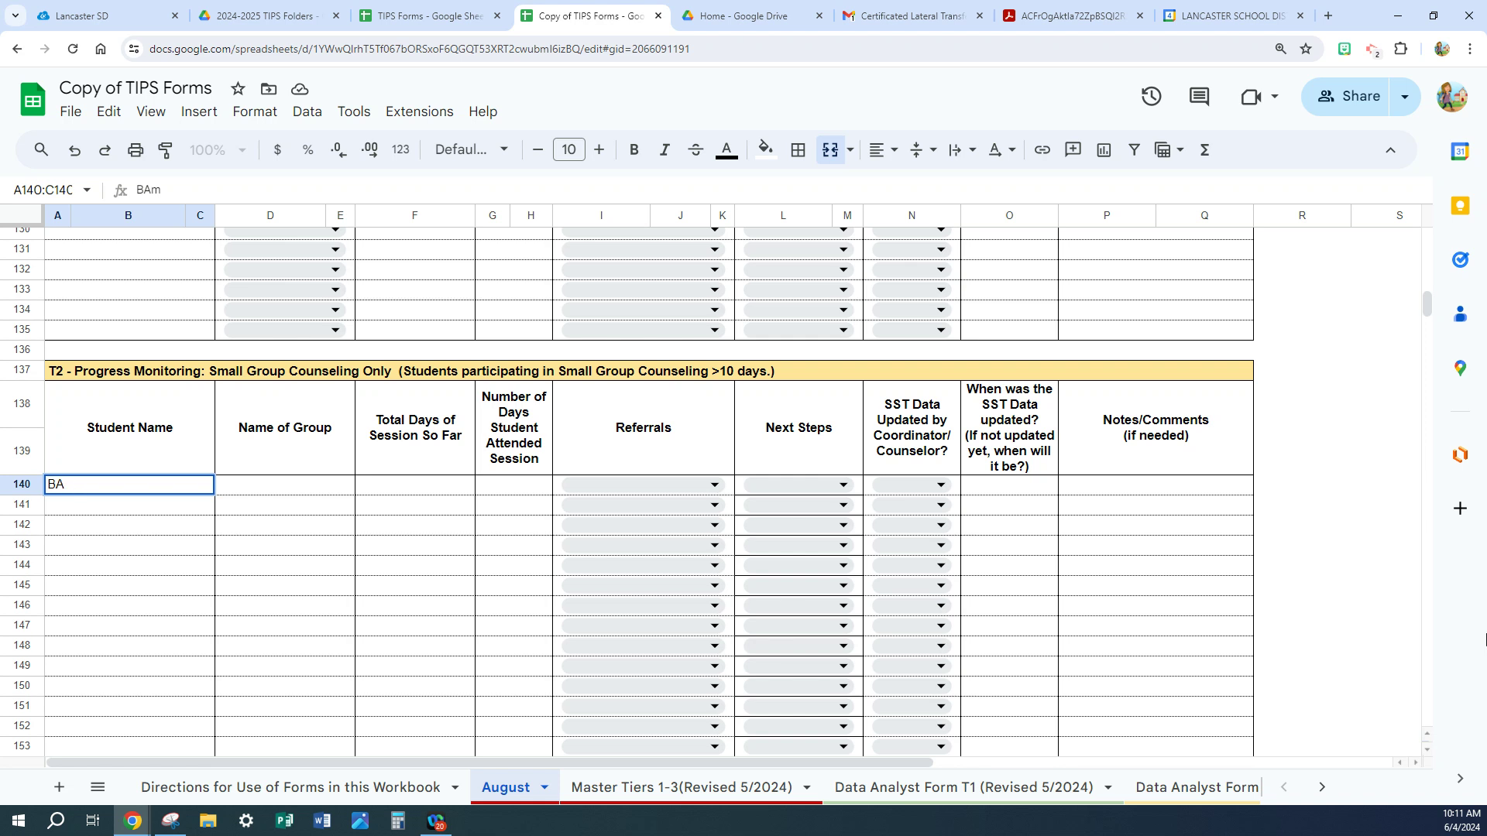
key(BackSpace)
key(BackSpace)
text(am-Bam)
key(Return)
text(W)
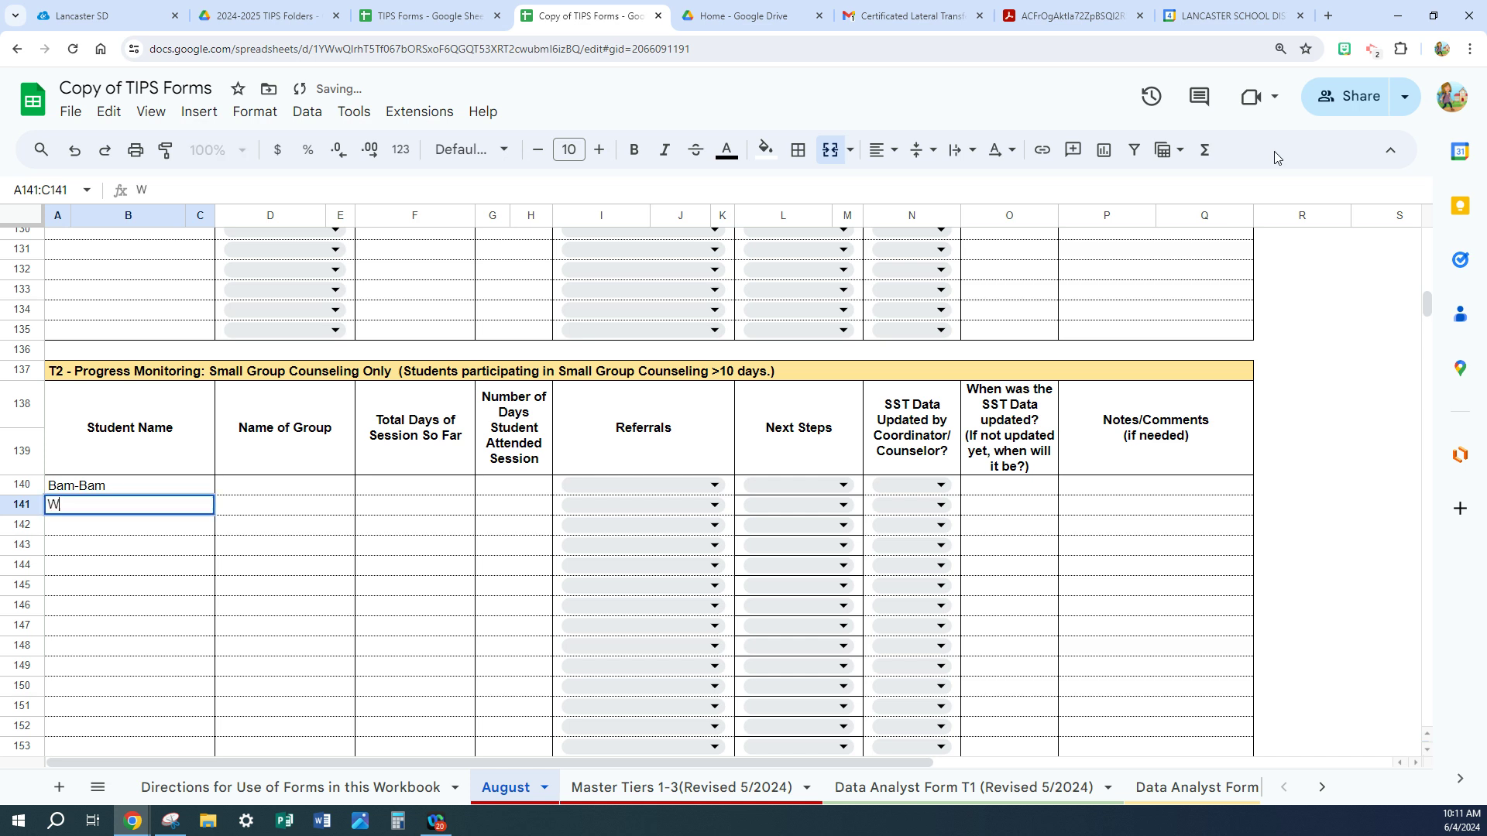
text(ile E. Coyote)
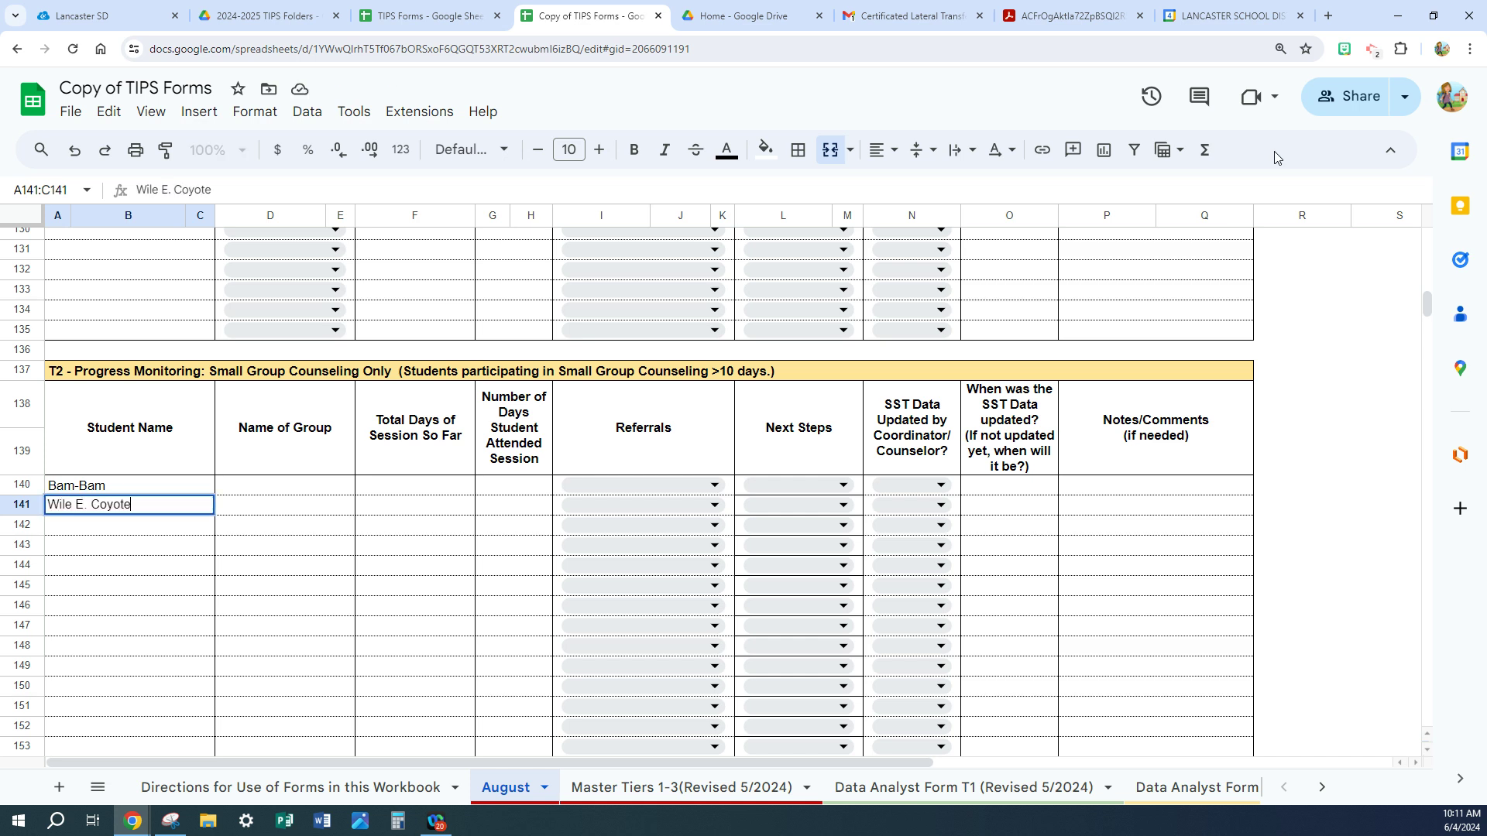
- Enter Anger Management as the Name of Group in row 140 and copy it into rows 141 to 144
click(242, 490)
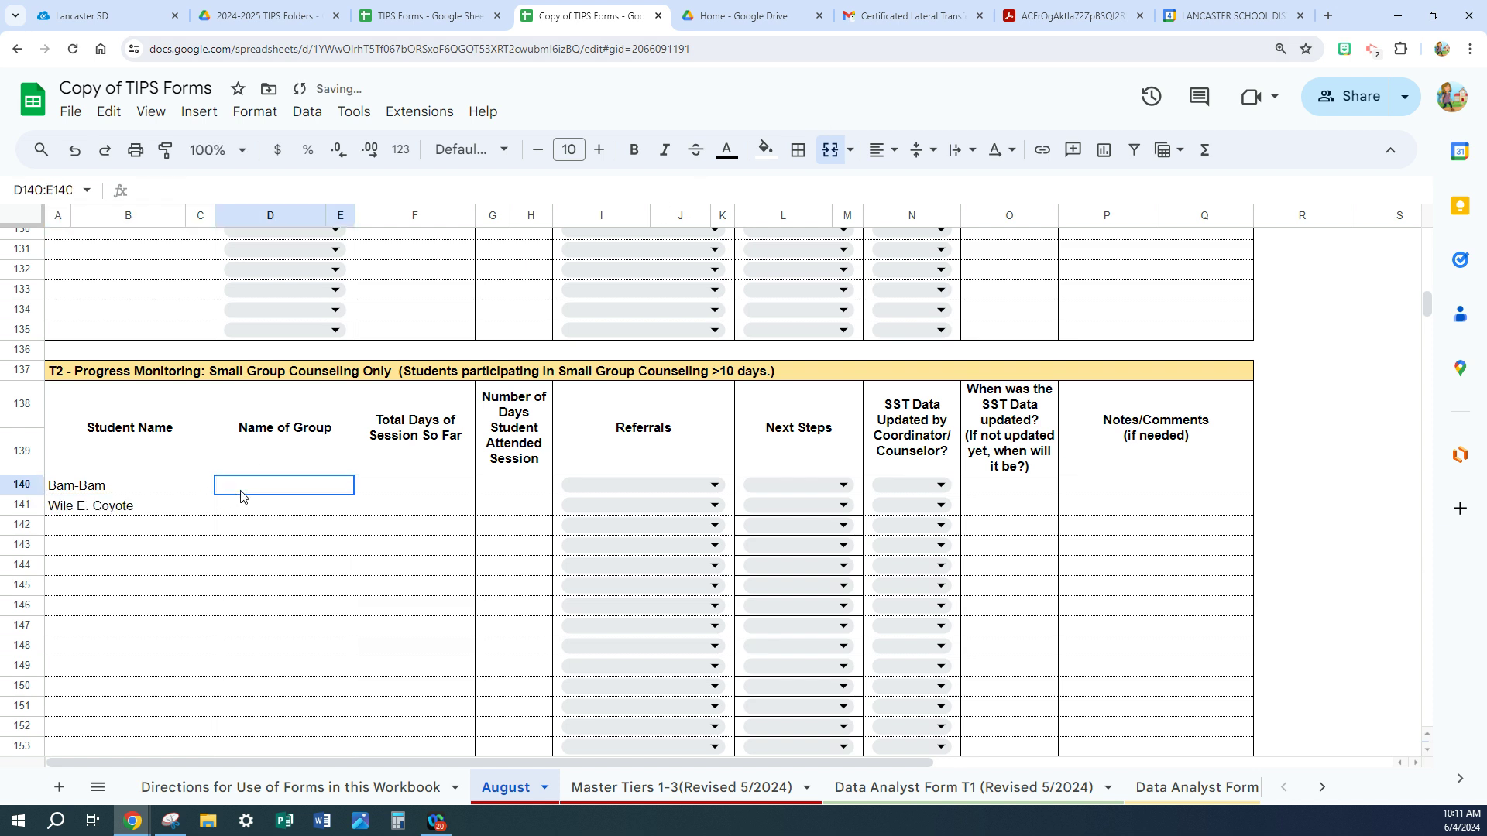
text(An)
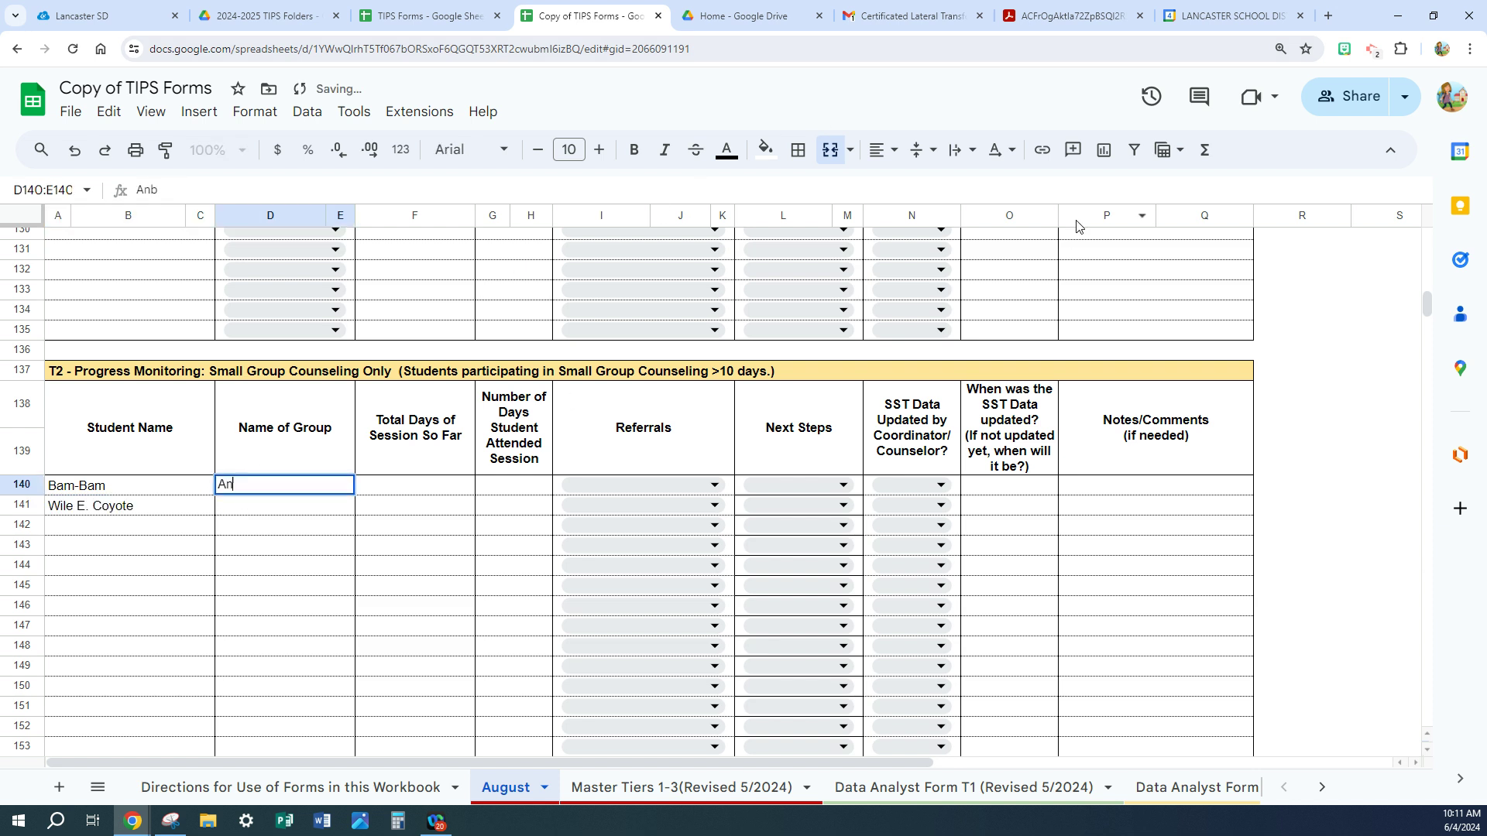
text(ger Management)
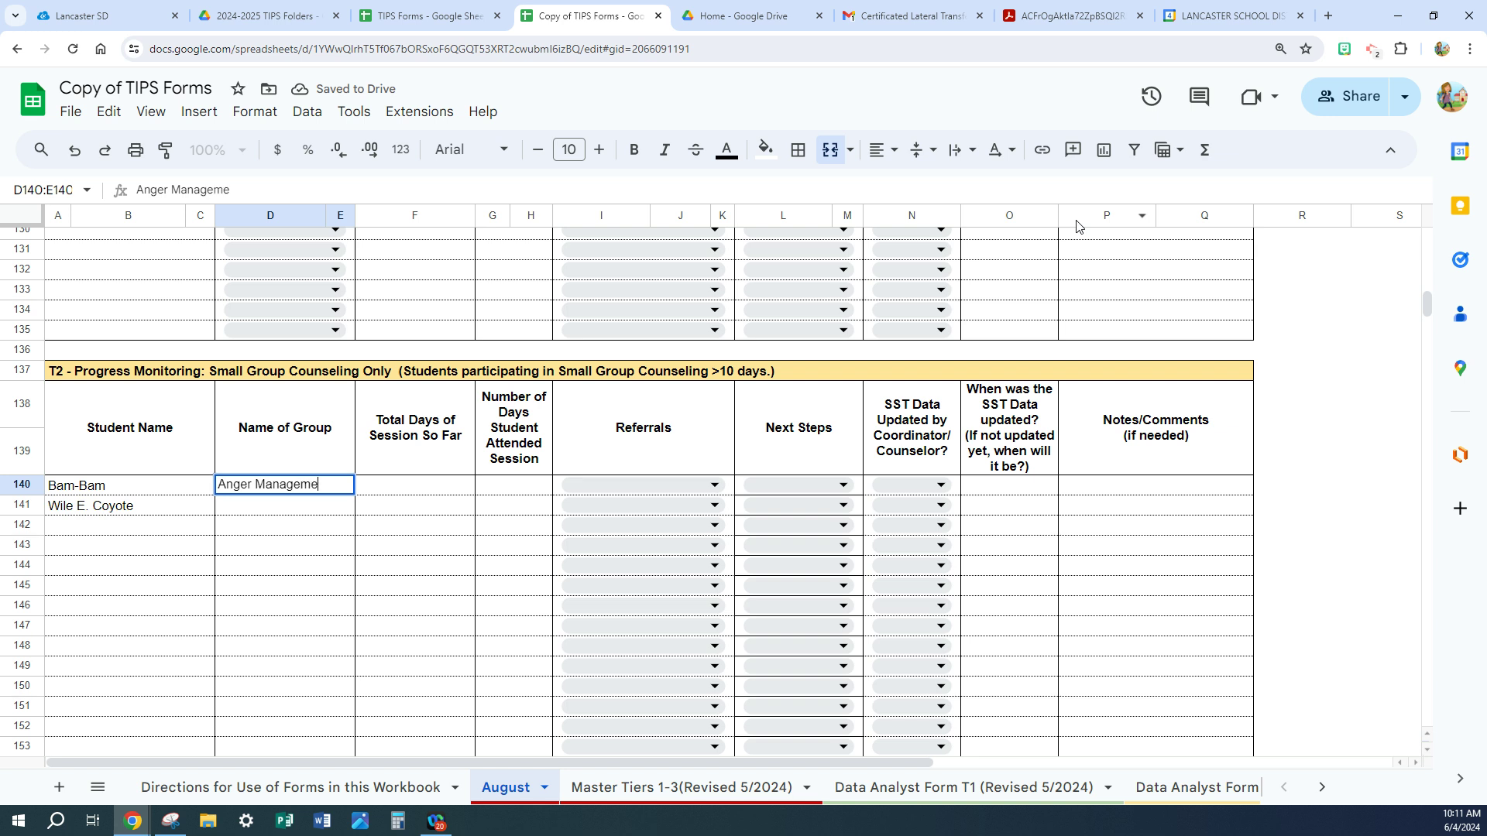
click(247, 523)
click(255, 486)
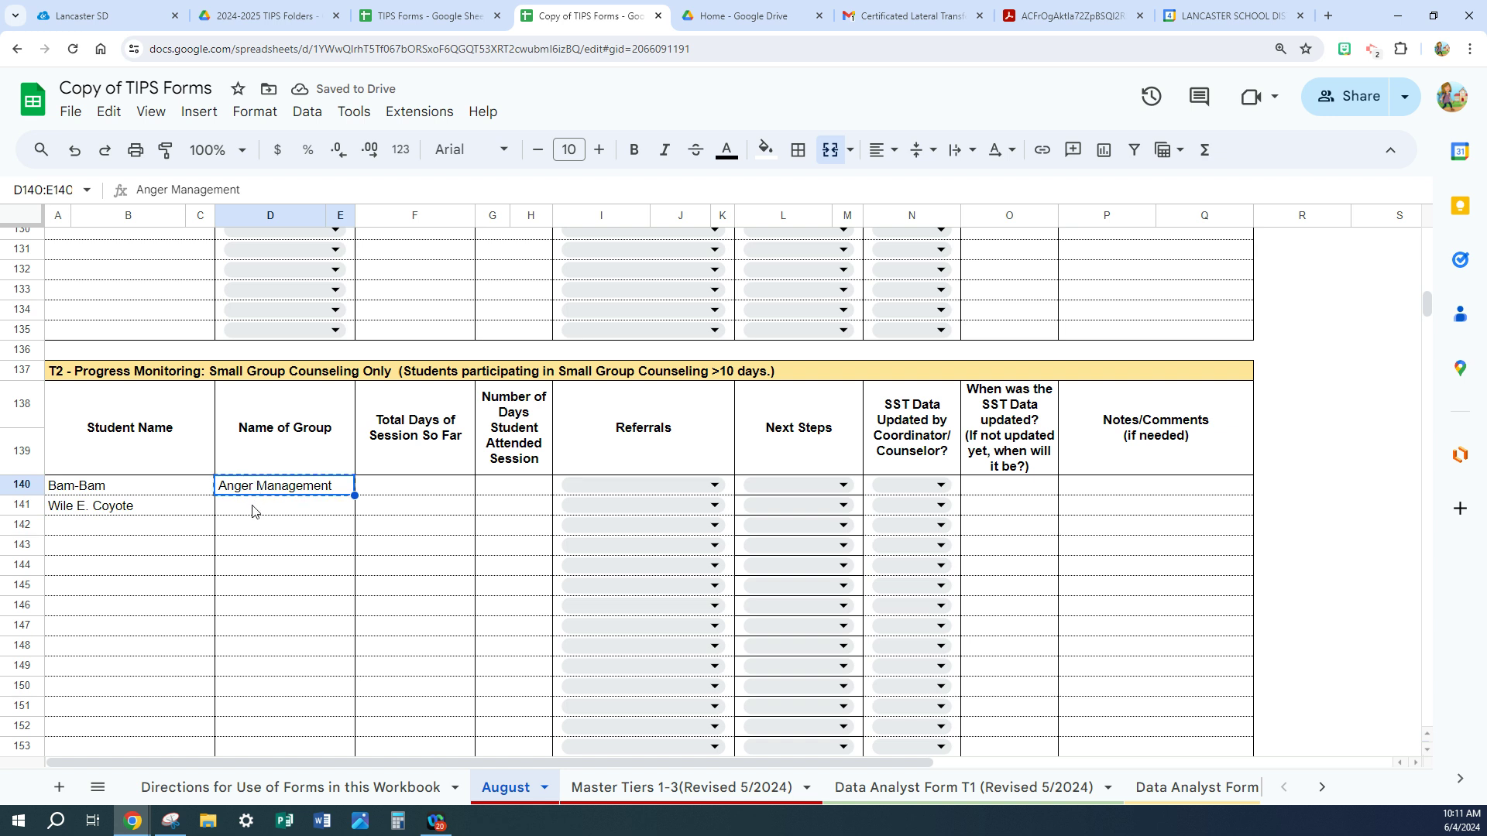
drag(256, 507, 251, 573)
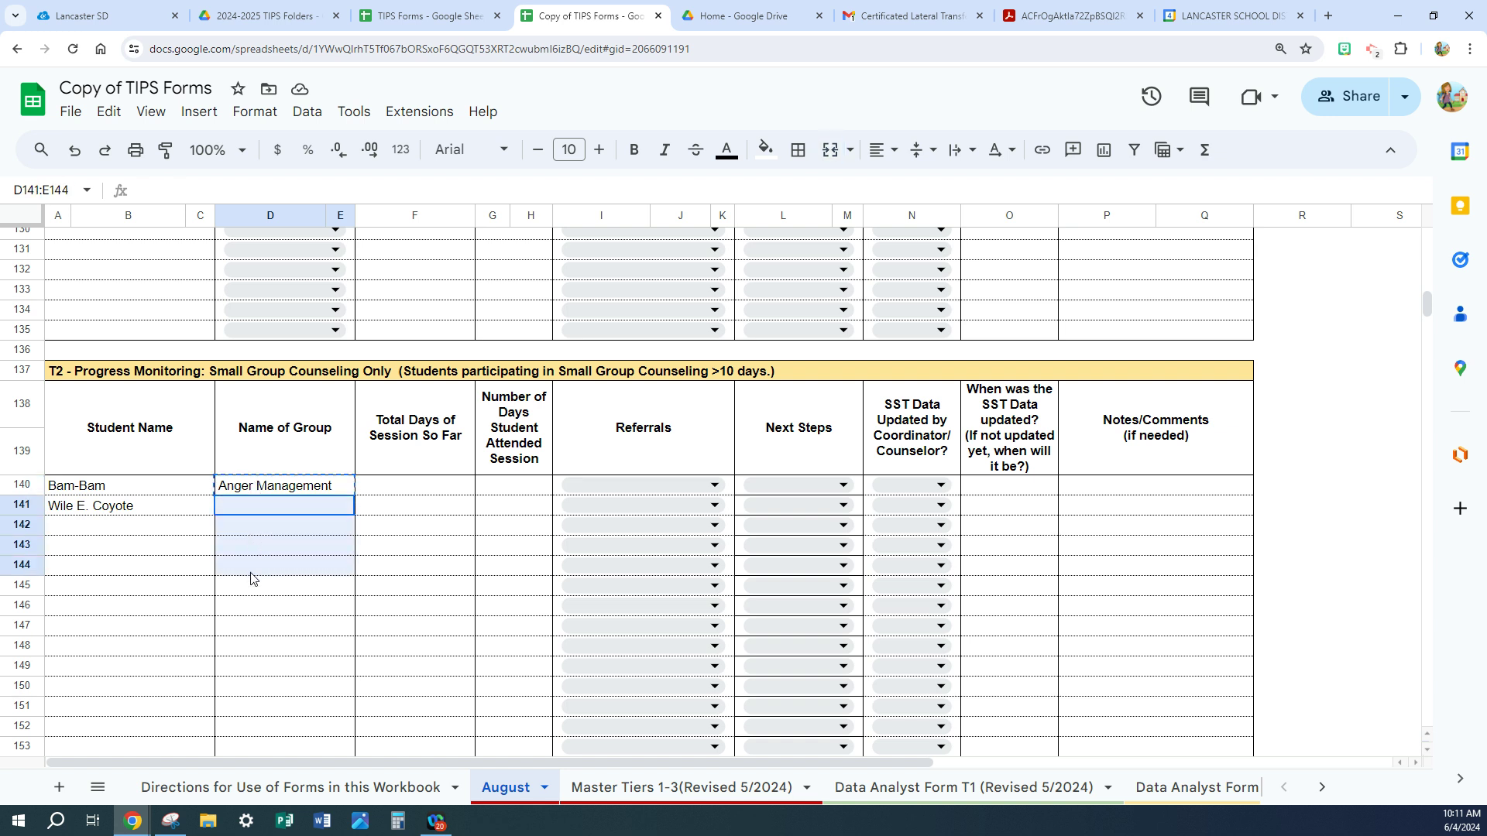
text(Anger Management Anger Management Anger Management Anger Management)
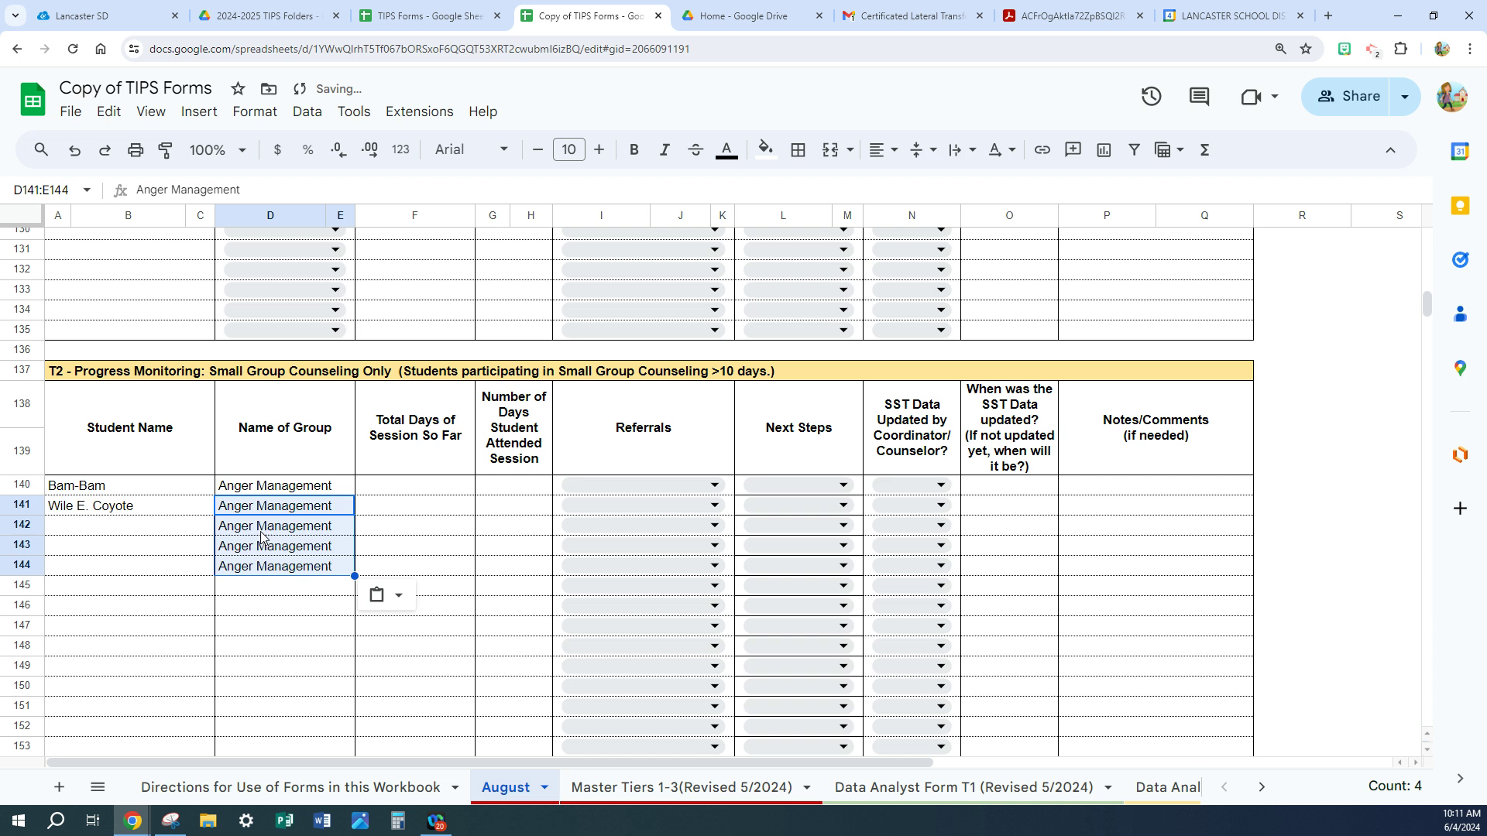
- Enter 15 total session days for both students, with 12 days attended for the first and 15 for the second
click(379, 487)
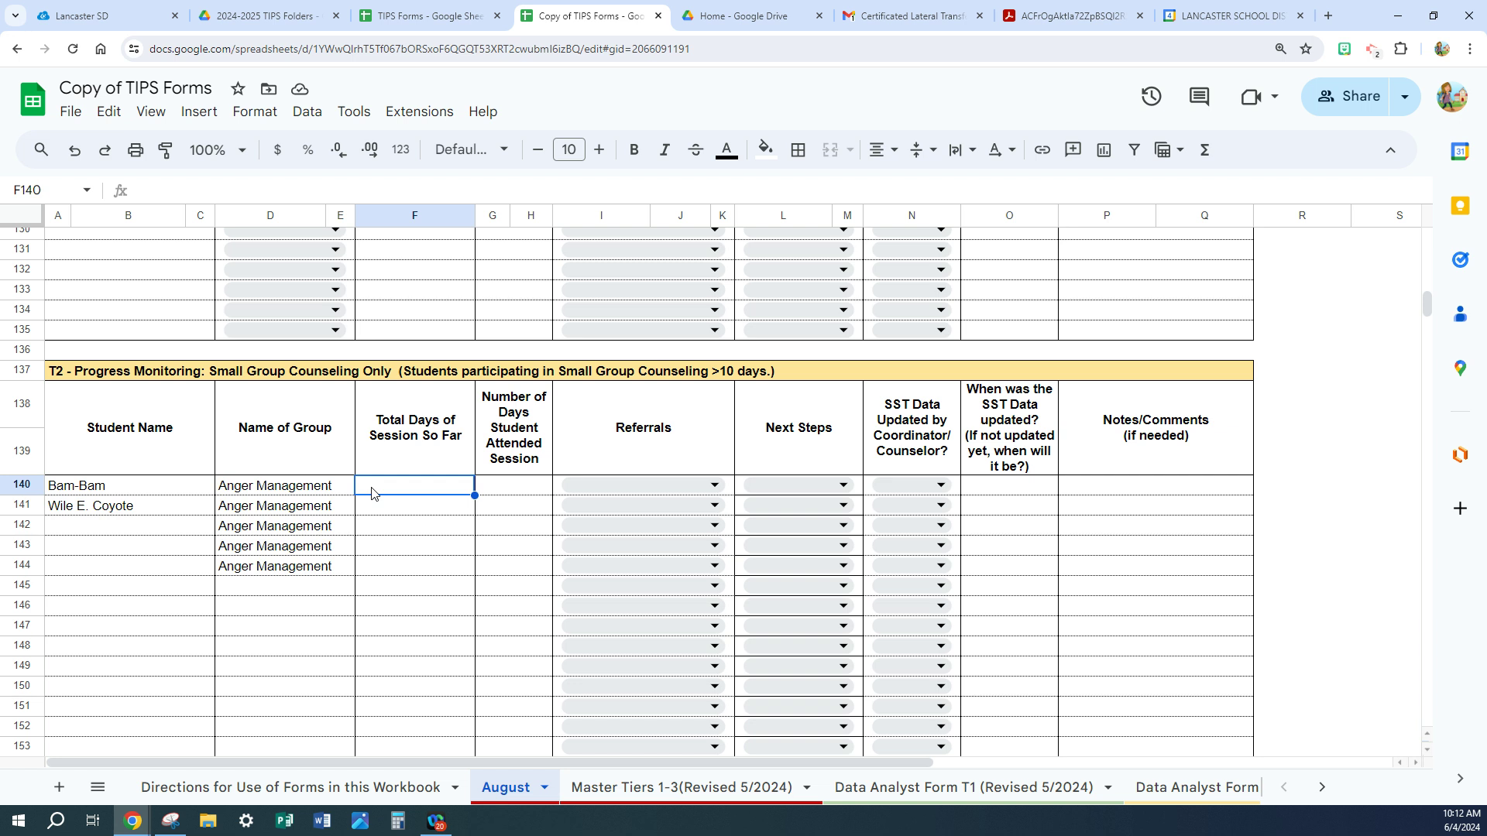
double_click(372, 486)
text(15)
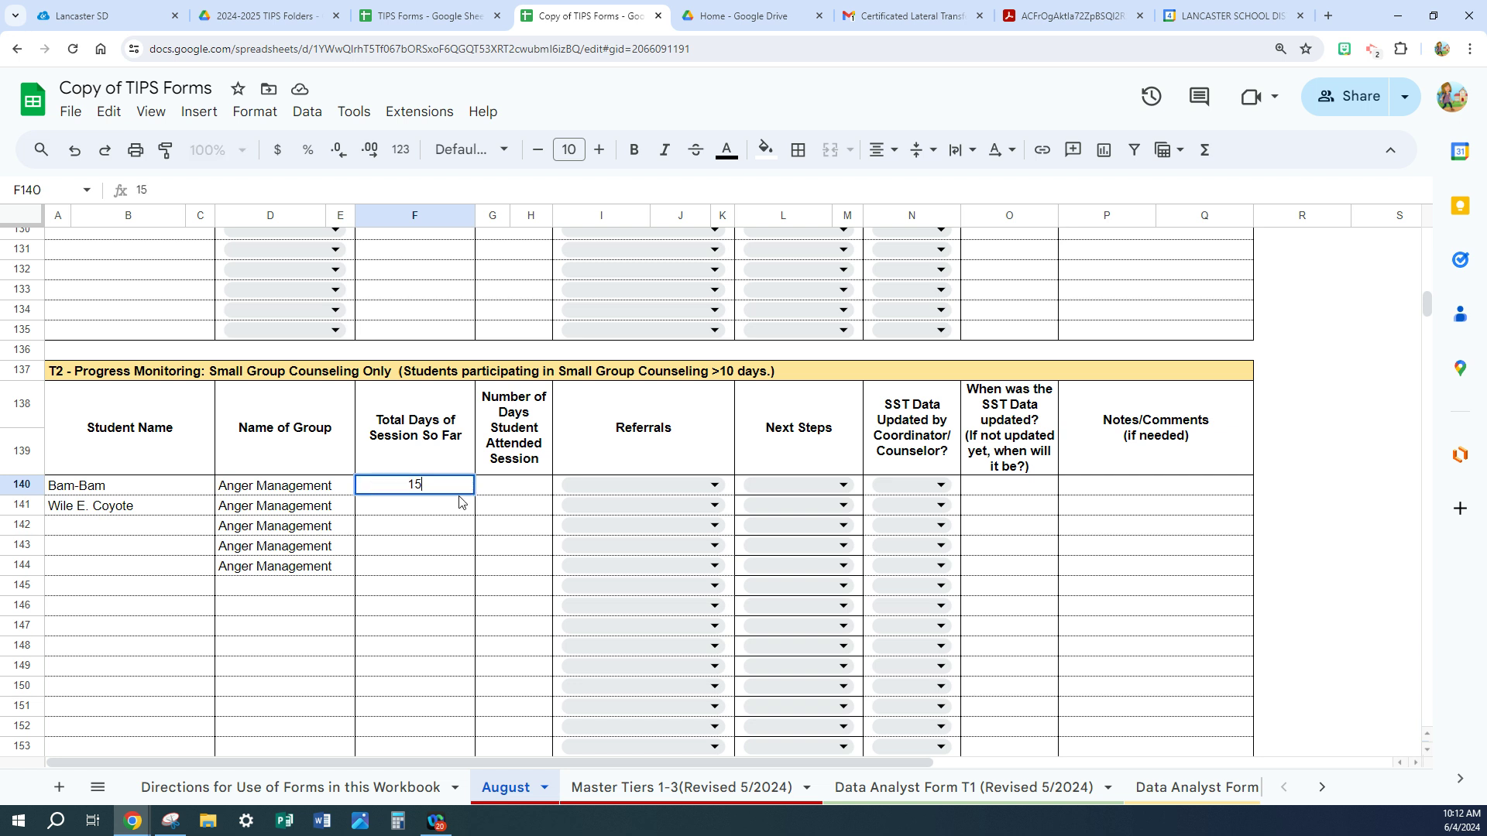
click(494, 492)
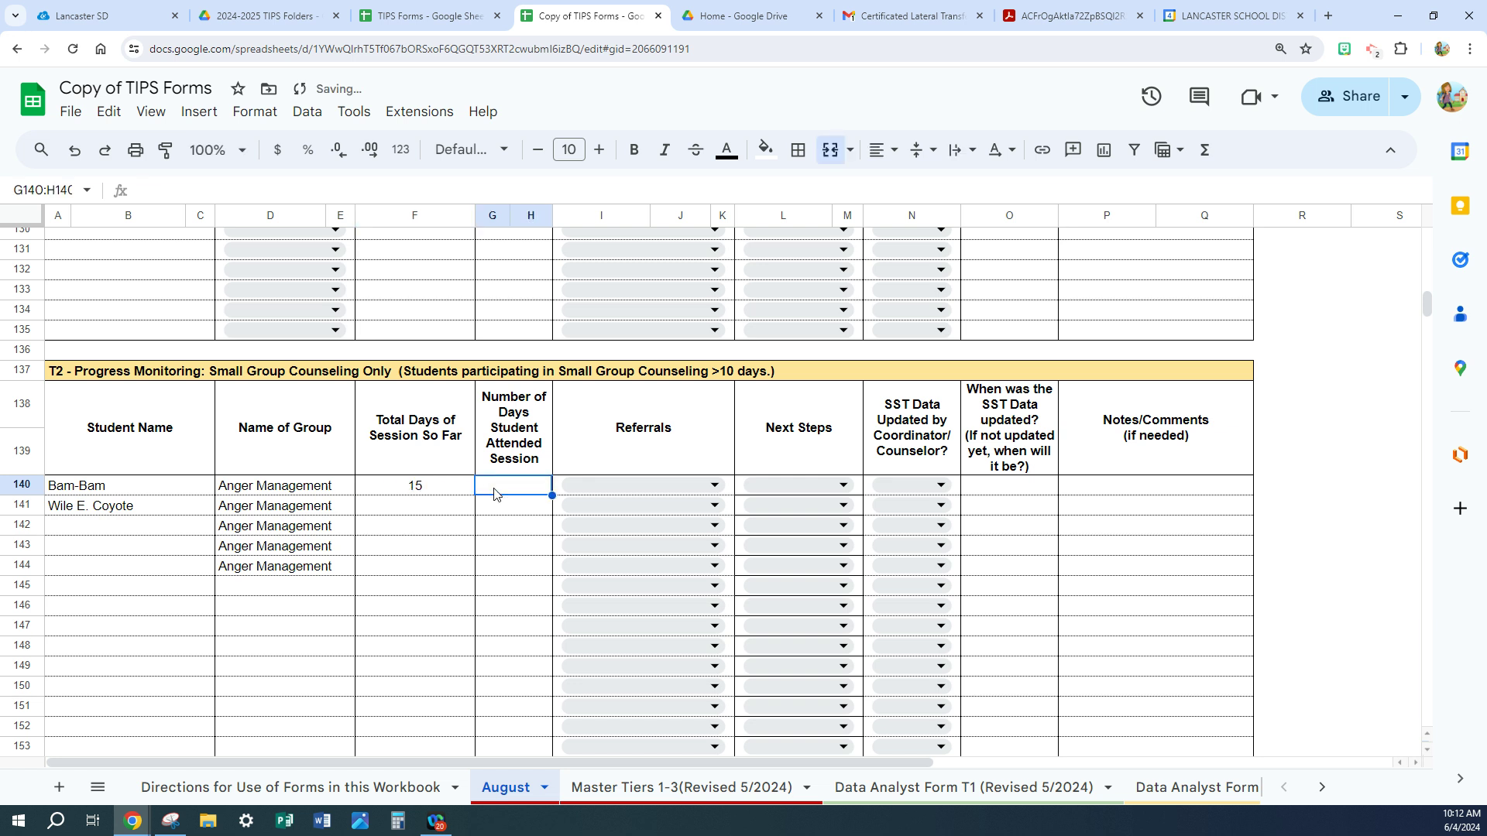
text(12)
click(407, 513)
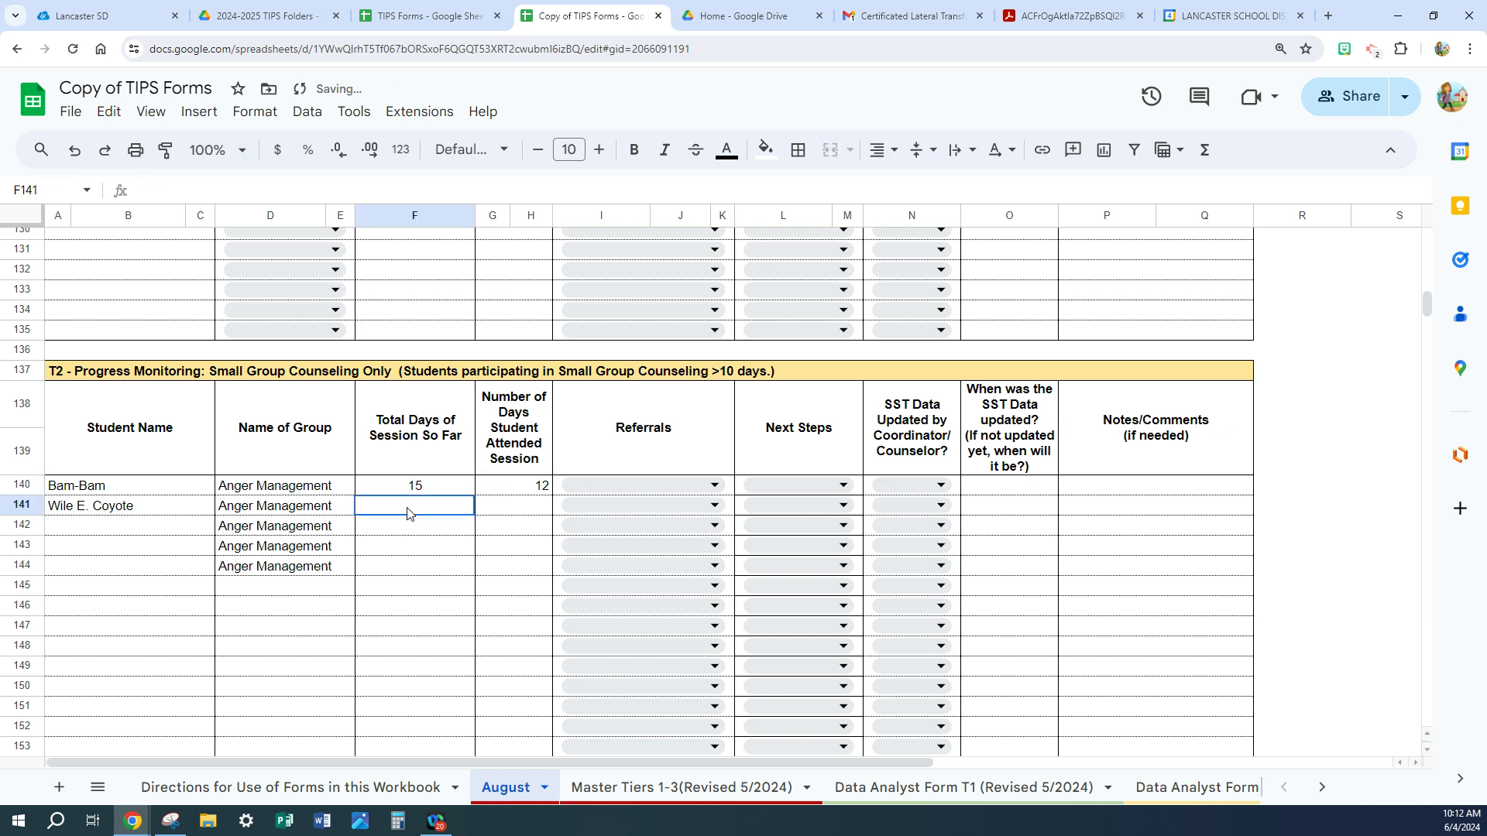
text(15)
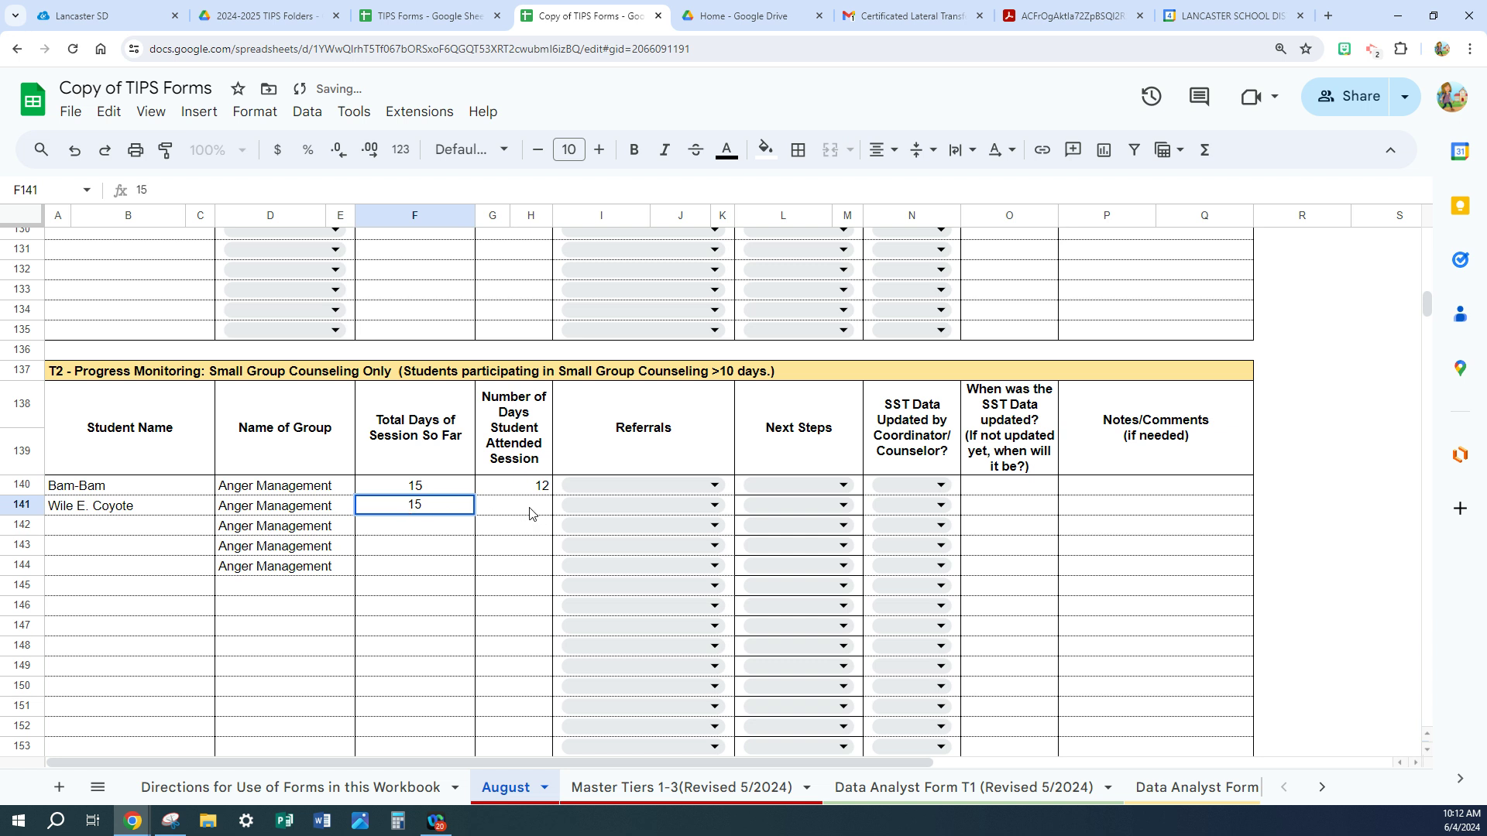
click(529, 514)
text(15)
click(529, 532)
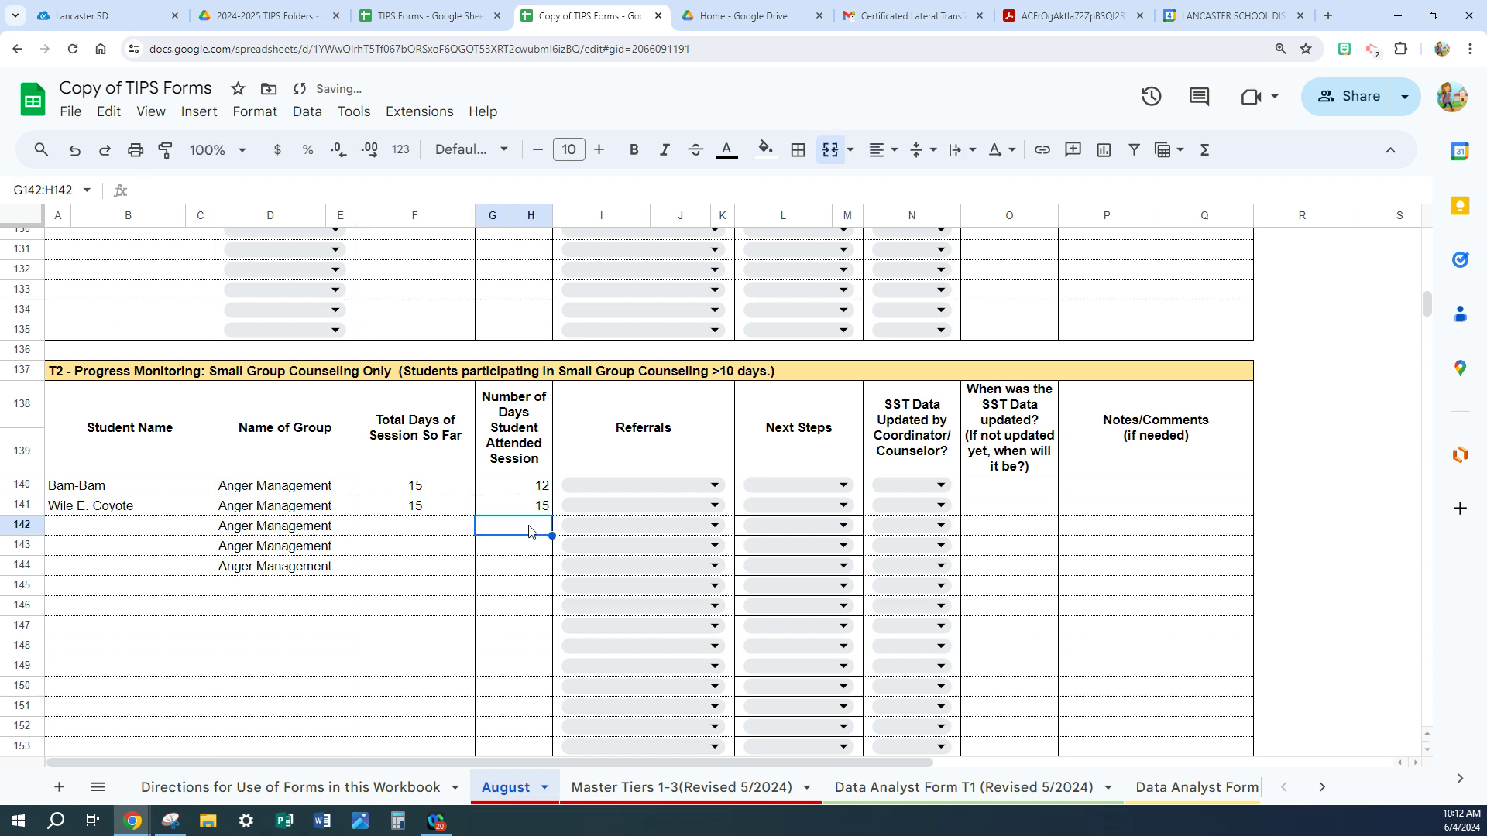
- Set Referrals to More than Baseline for the first student and Less than Baseline for the second
click(714, 487)
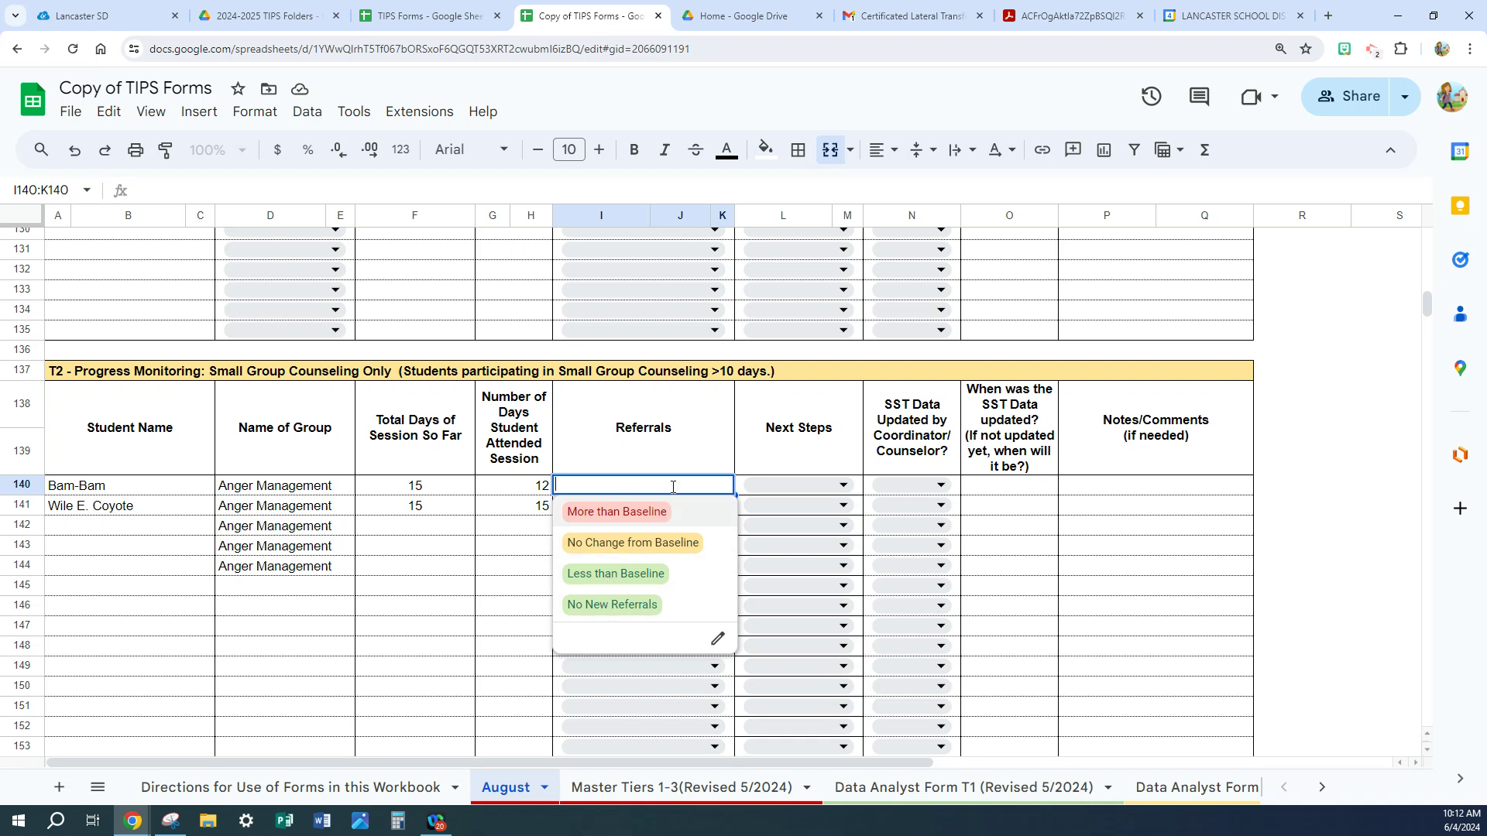
click(647, 514)
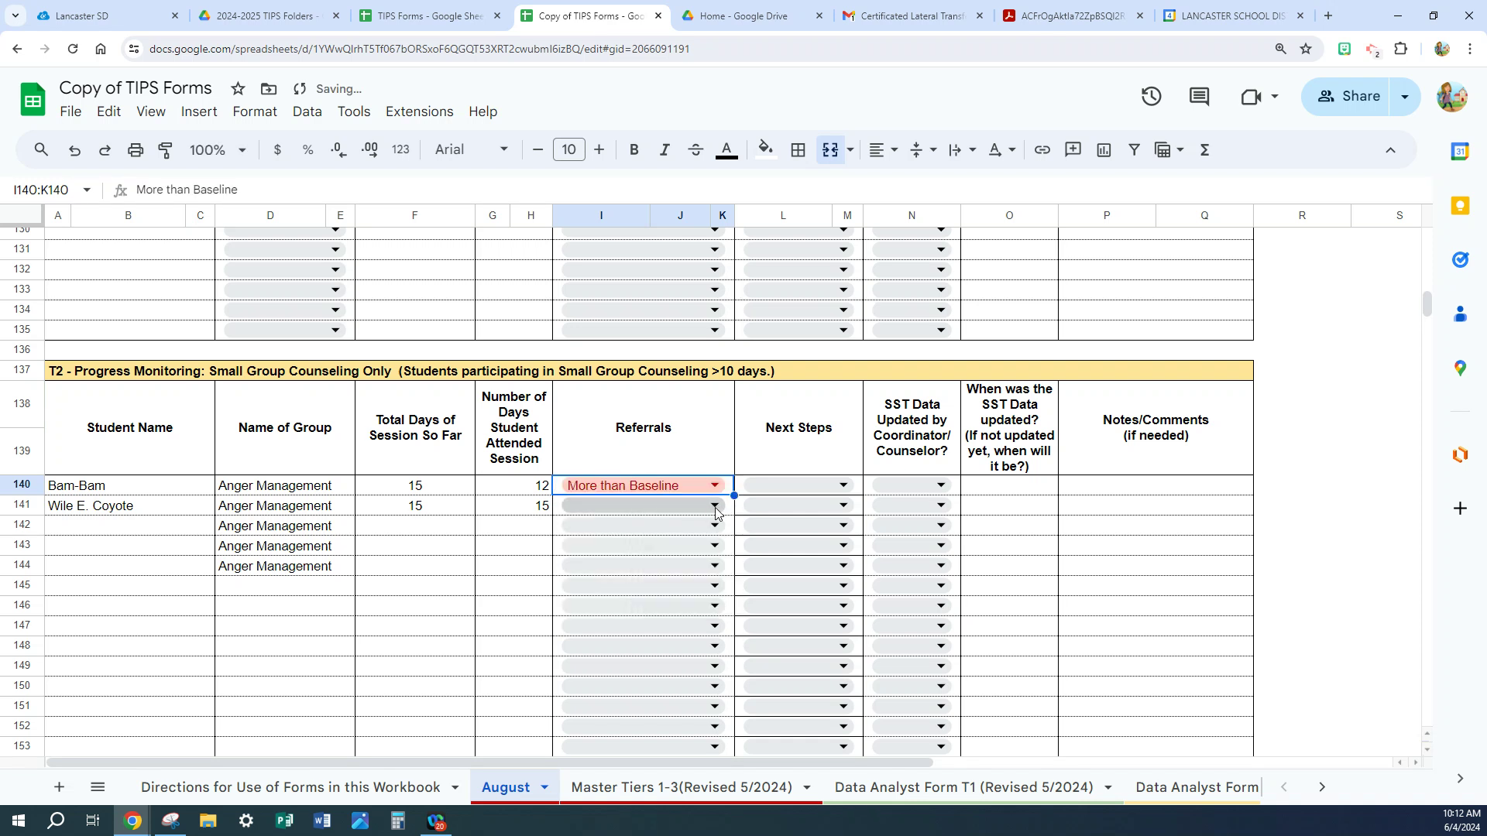
click(716, 513)
click(621, 595)
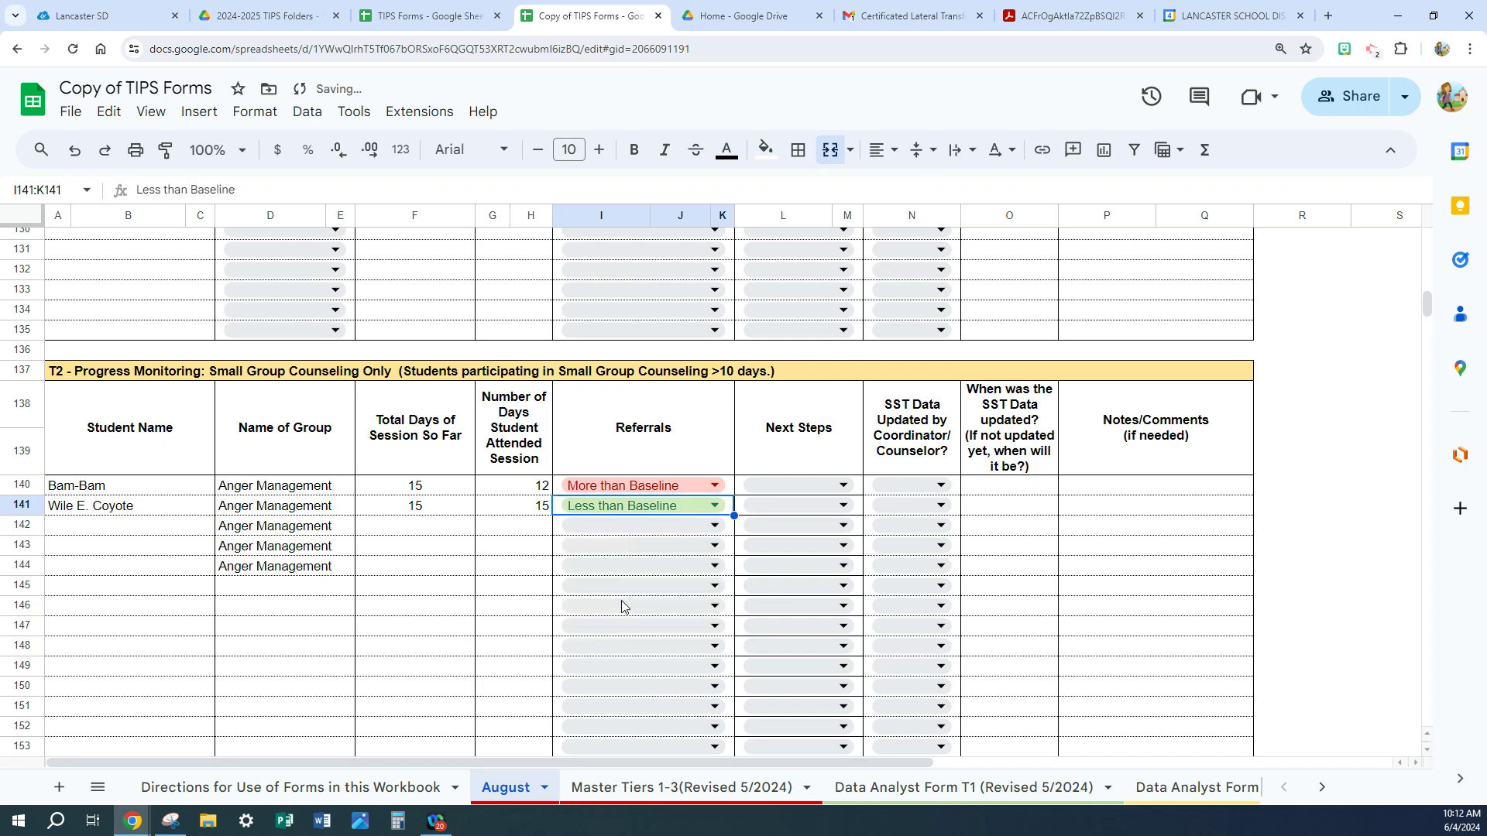
- Review the first small group student's Next Steps and SST Data Updated choices, plus the update date and notes cells
click(842, 484)
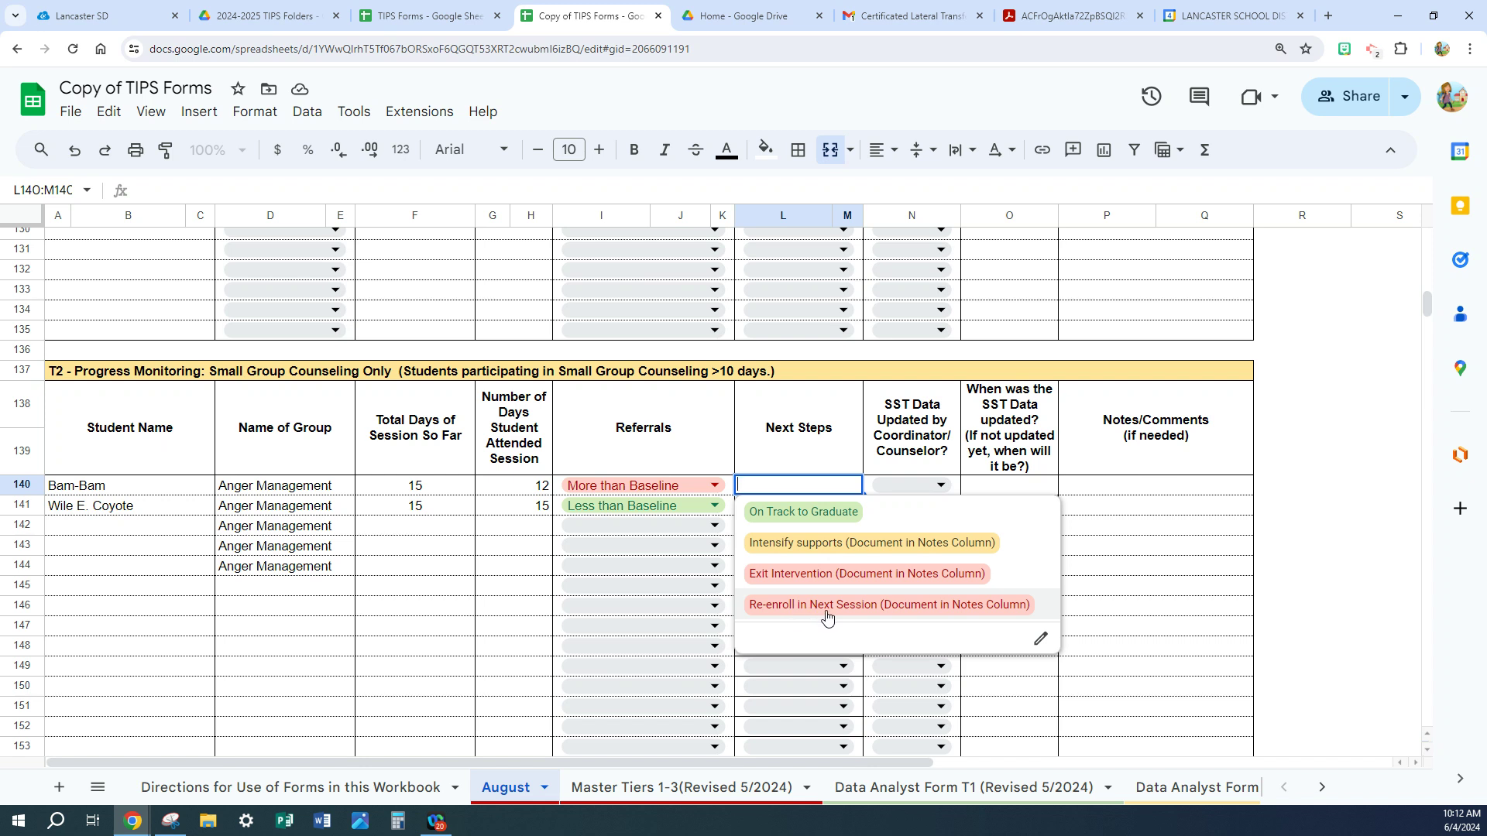
click(972, 485)
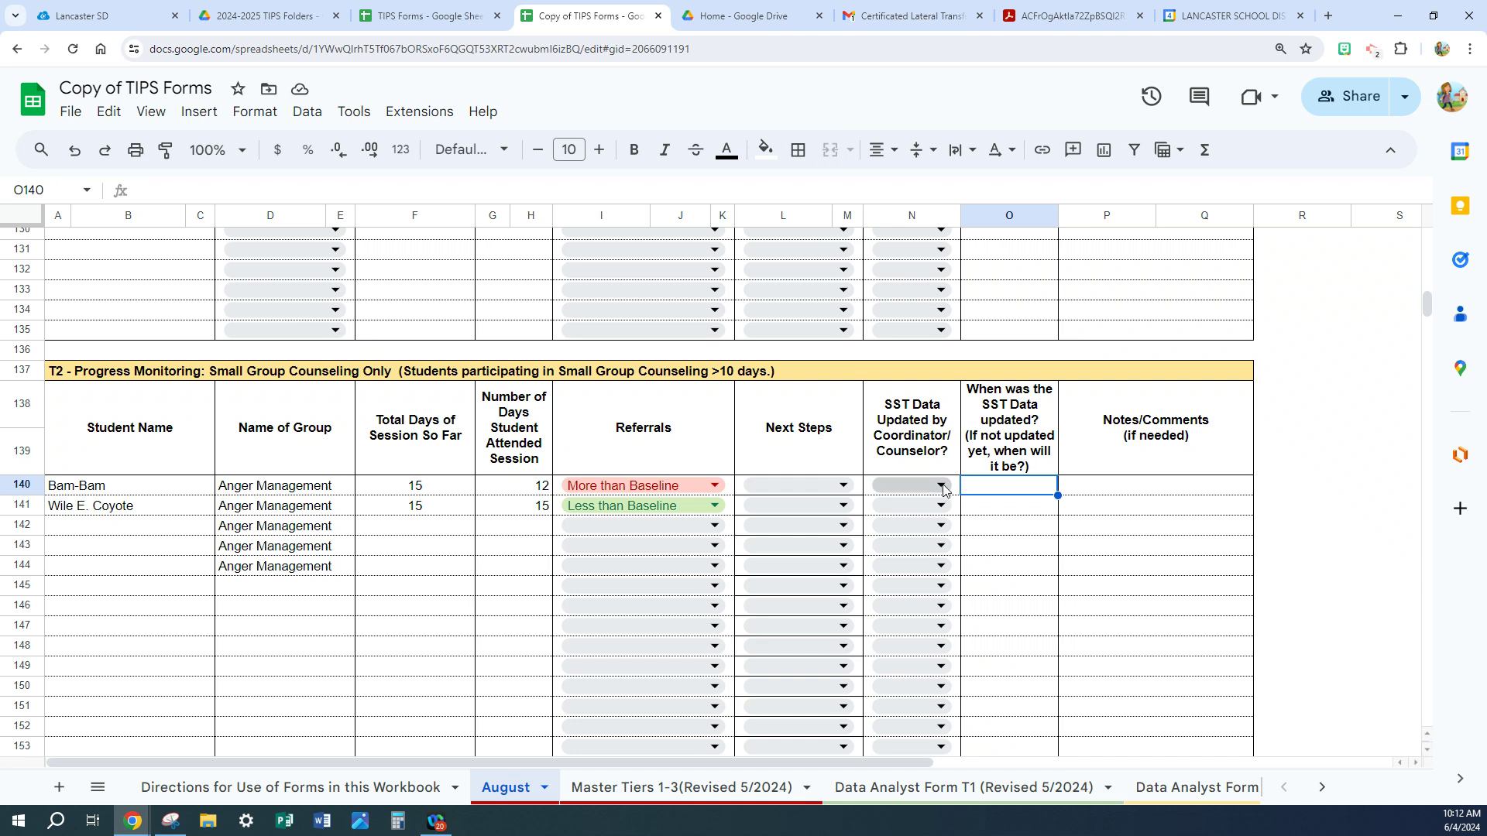
click(944, 484)
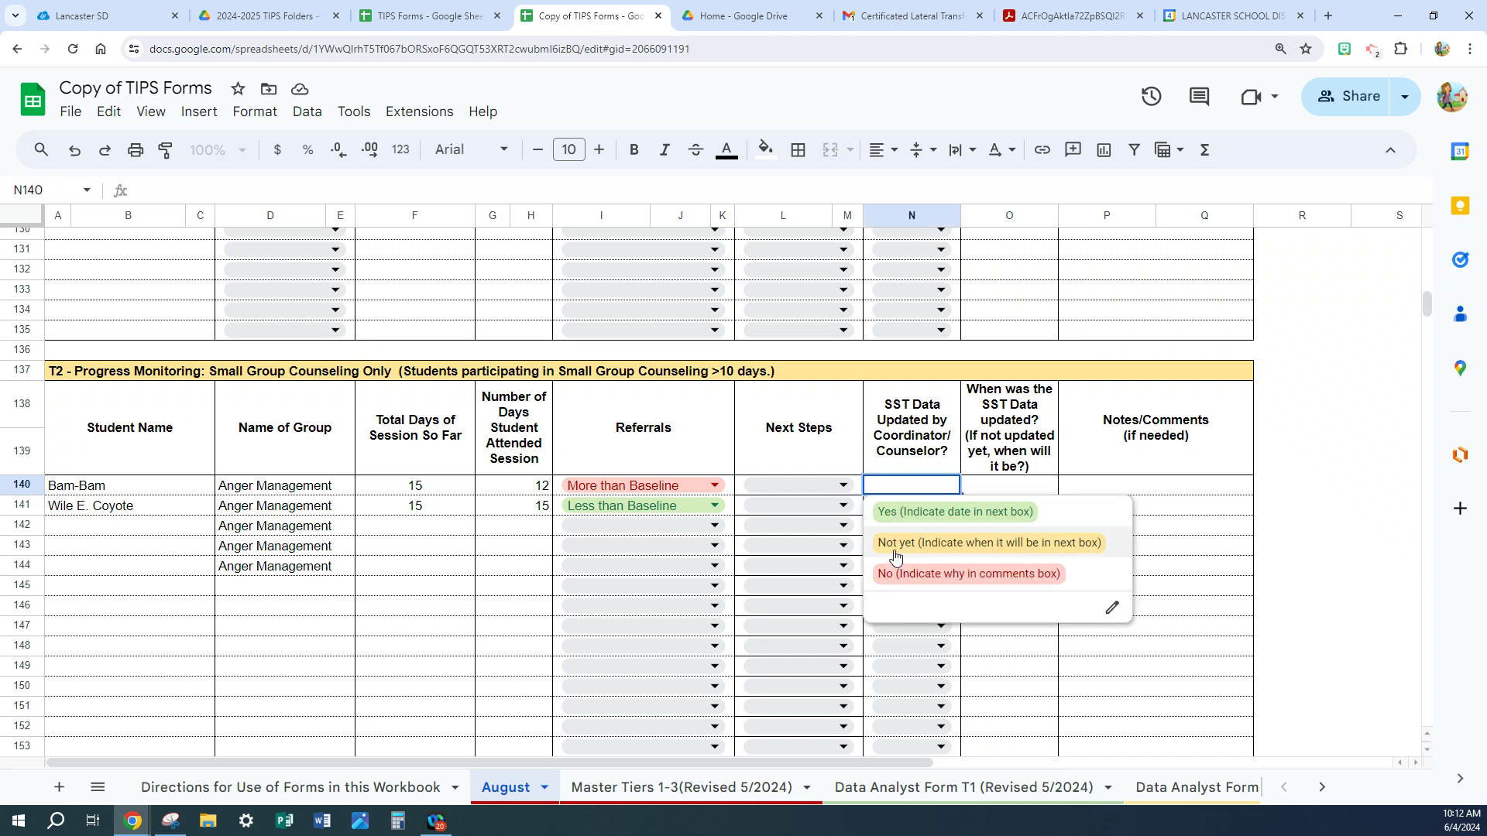
click(1102, 493)
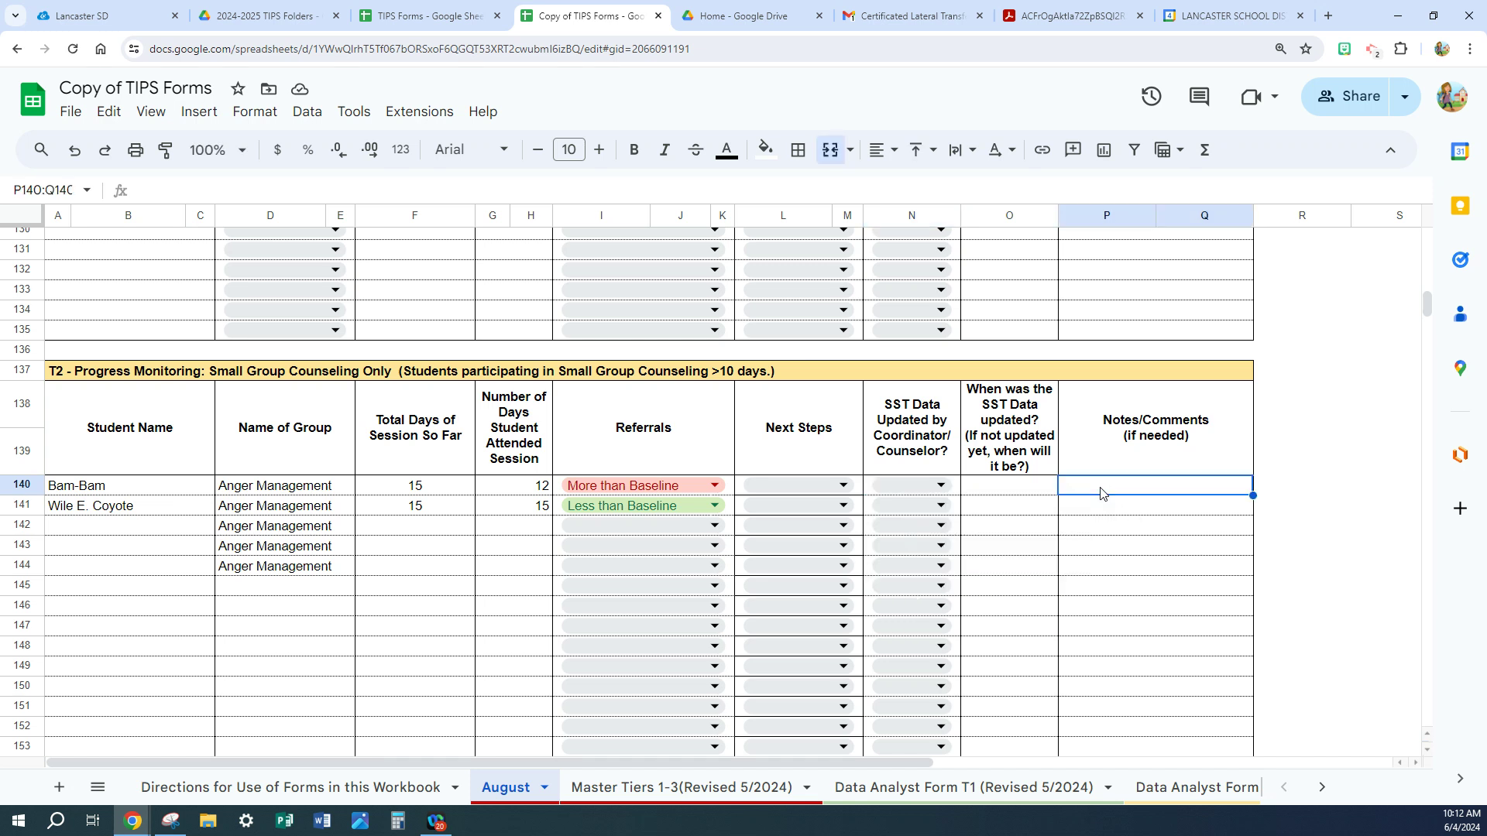
click(1005, 486)
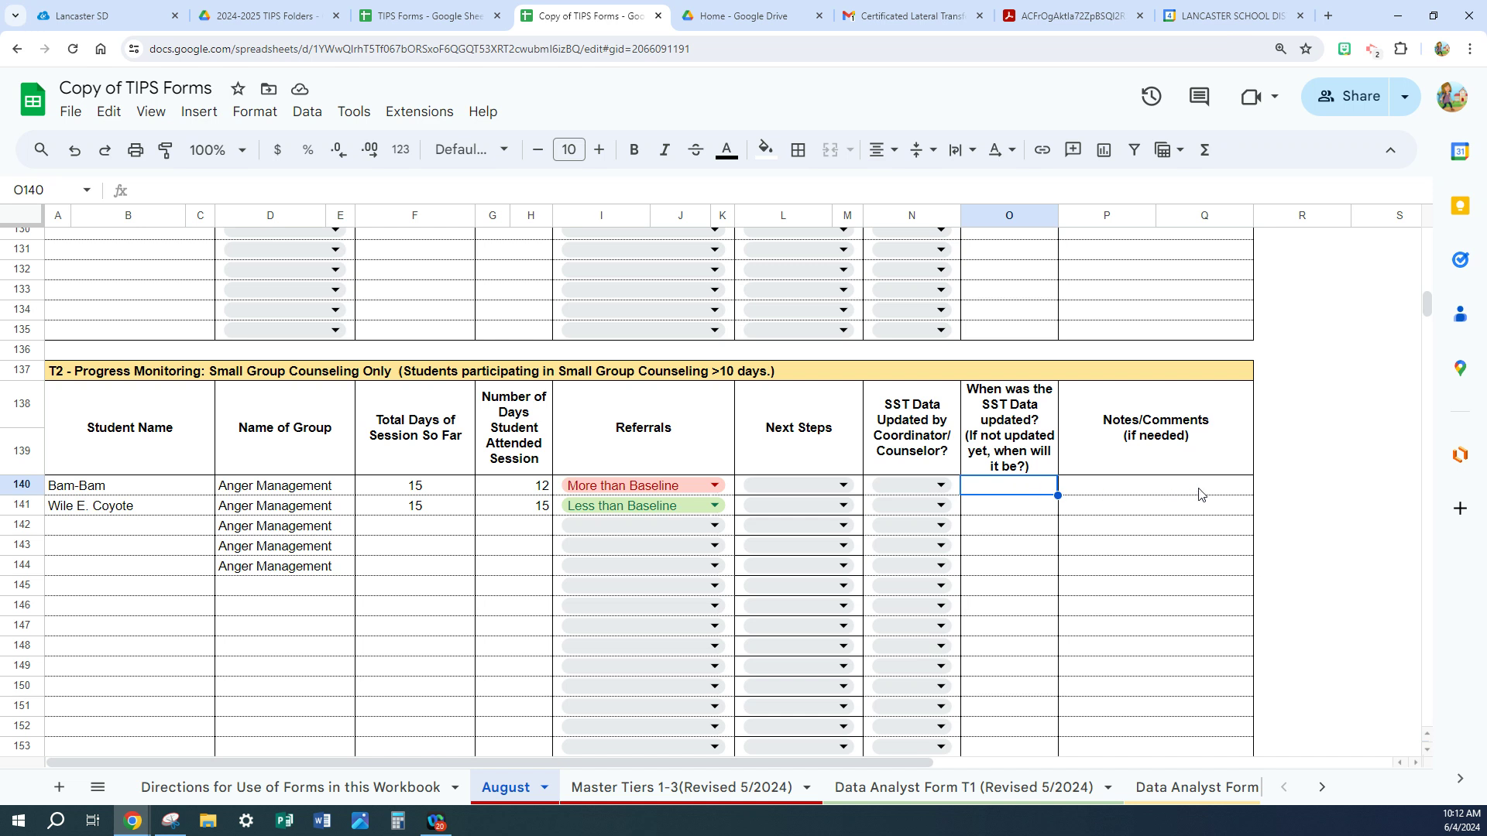
- Review the T2 Fading & Graduation section's first-row choices for intervention name, fading or exit, and how the intervention will be faded
scroll(1264, 533, down, 5)
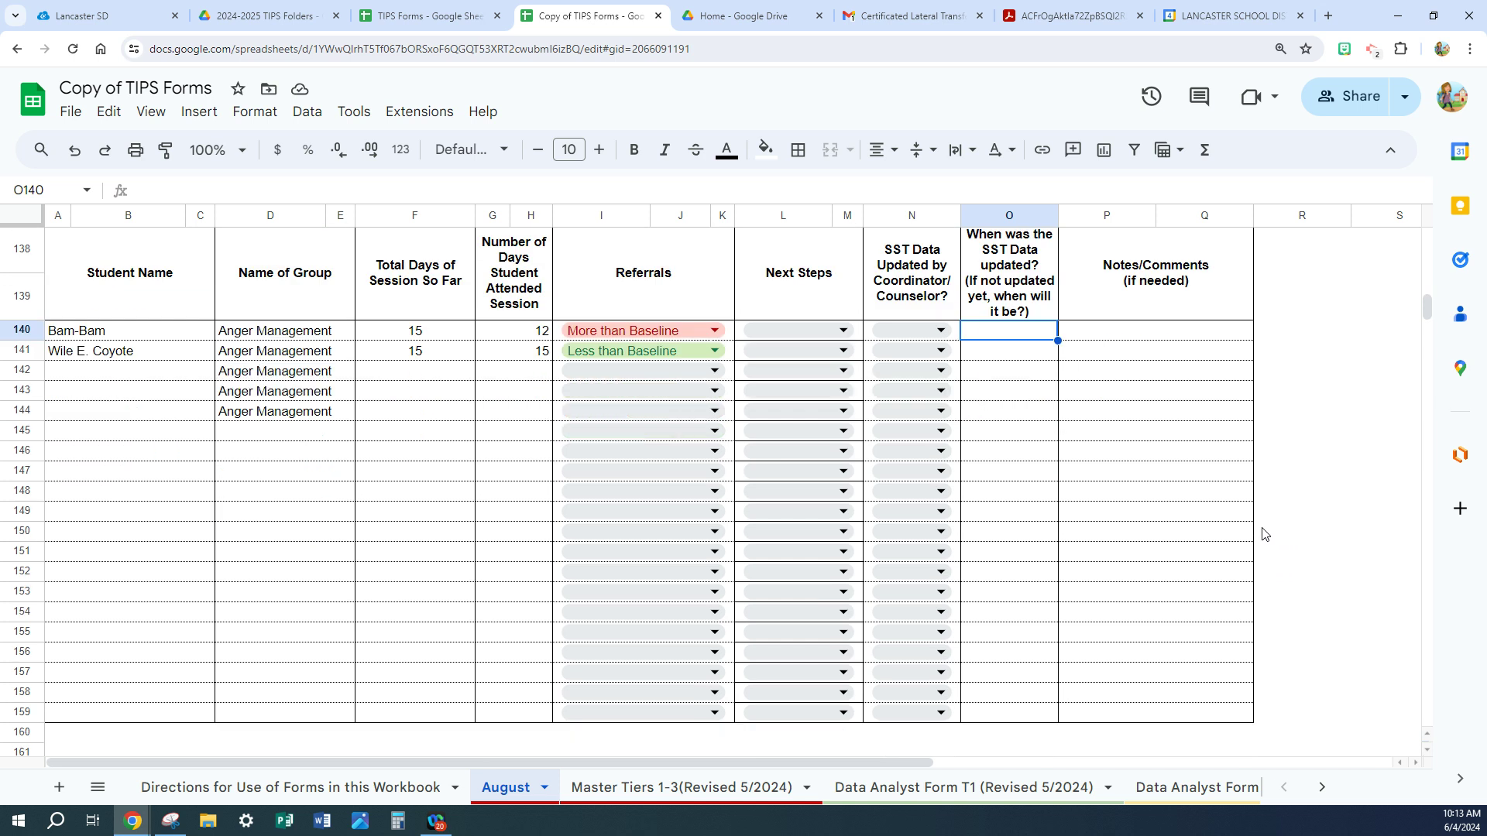
scroll(1263, 533, down, 4)
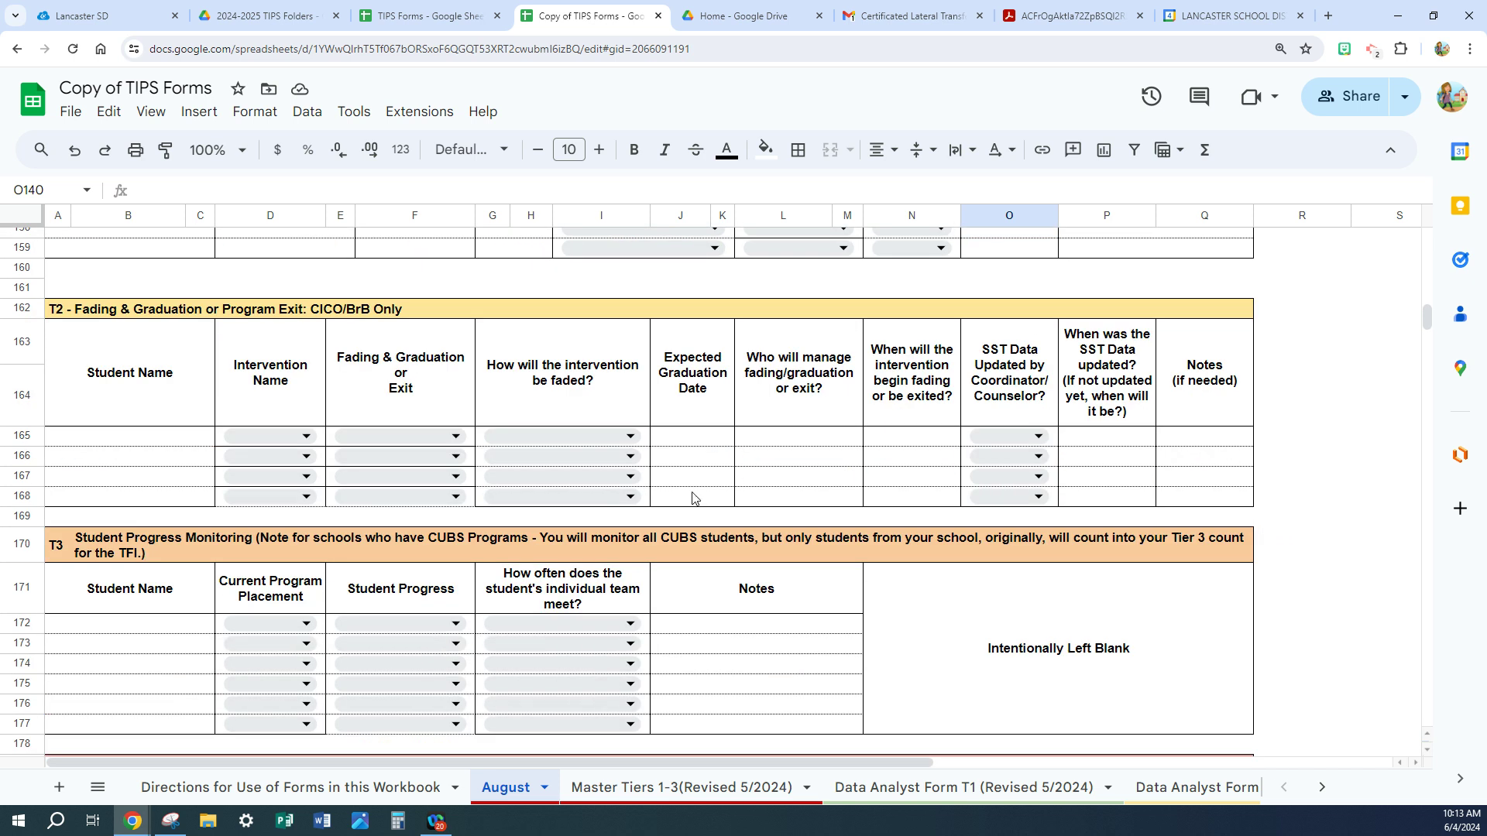
click(128, 440)
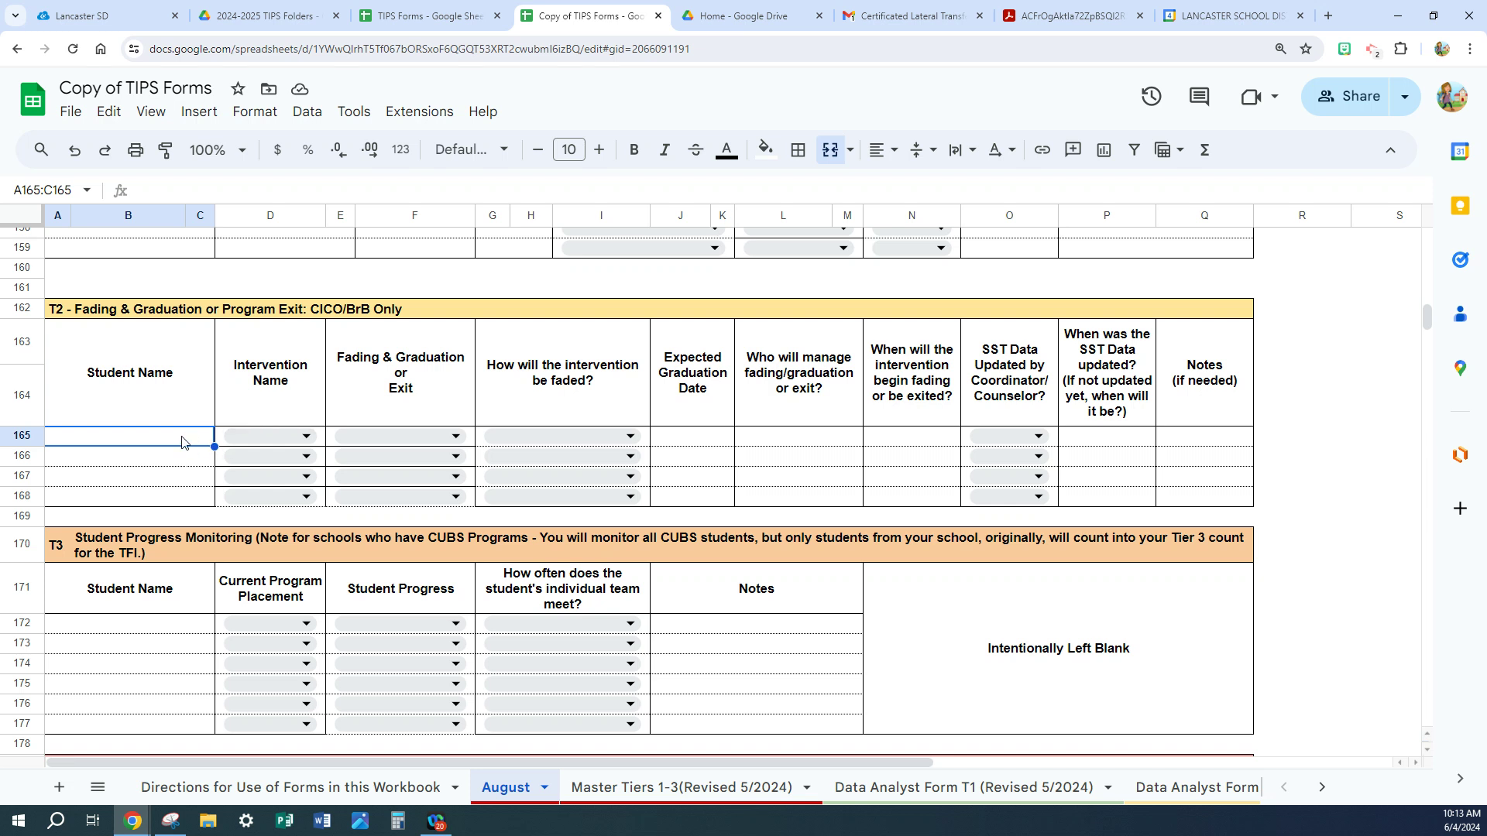
click(309, 435)
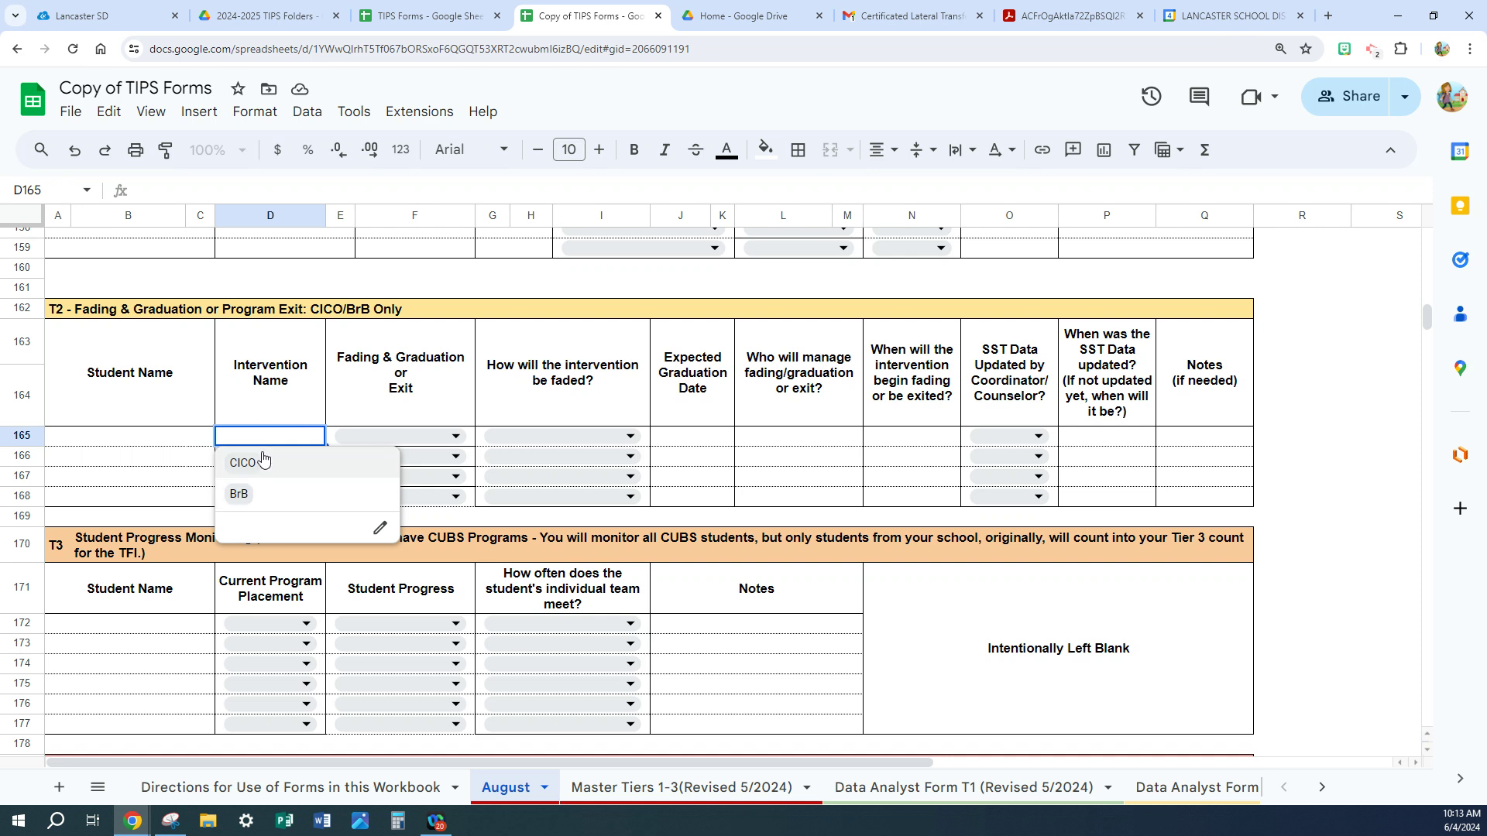
click(458, 438)
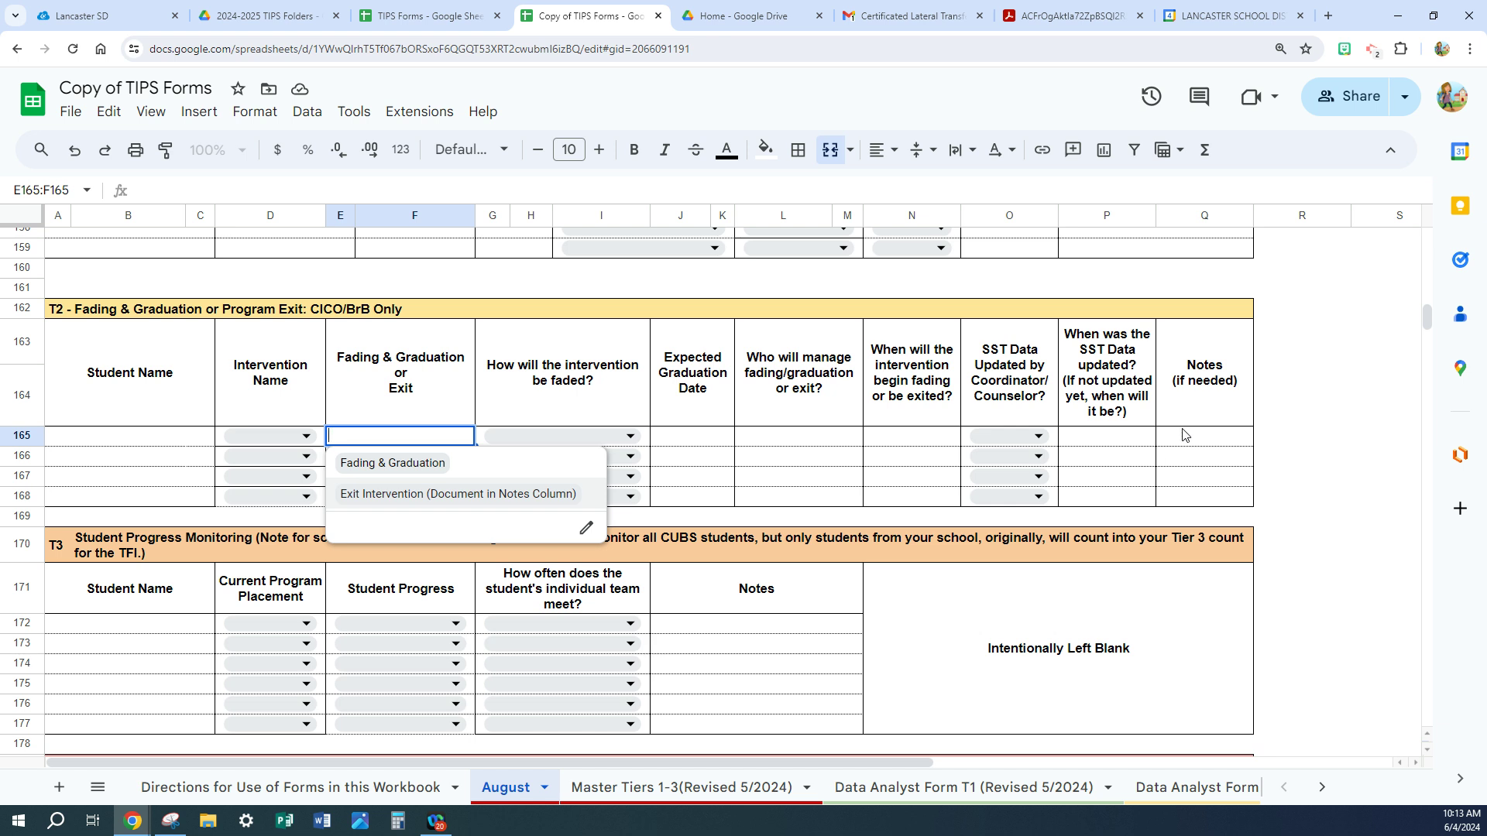
click(631, 402)
click(632, 436)
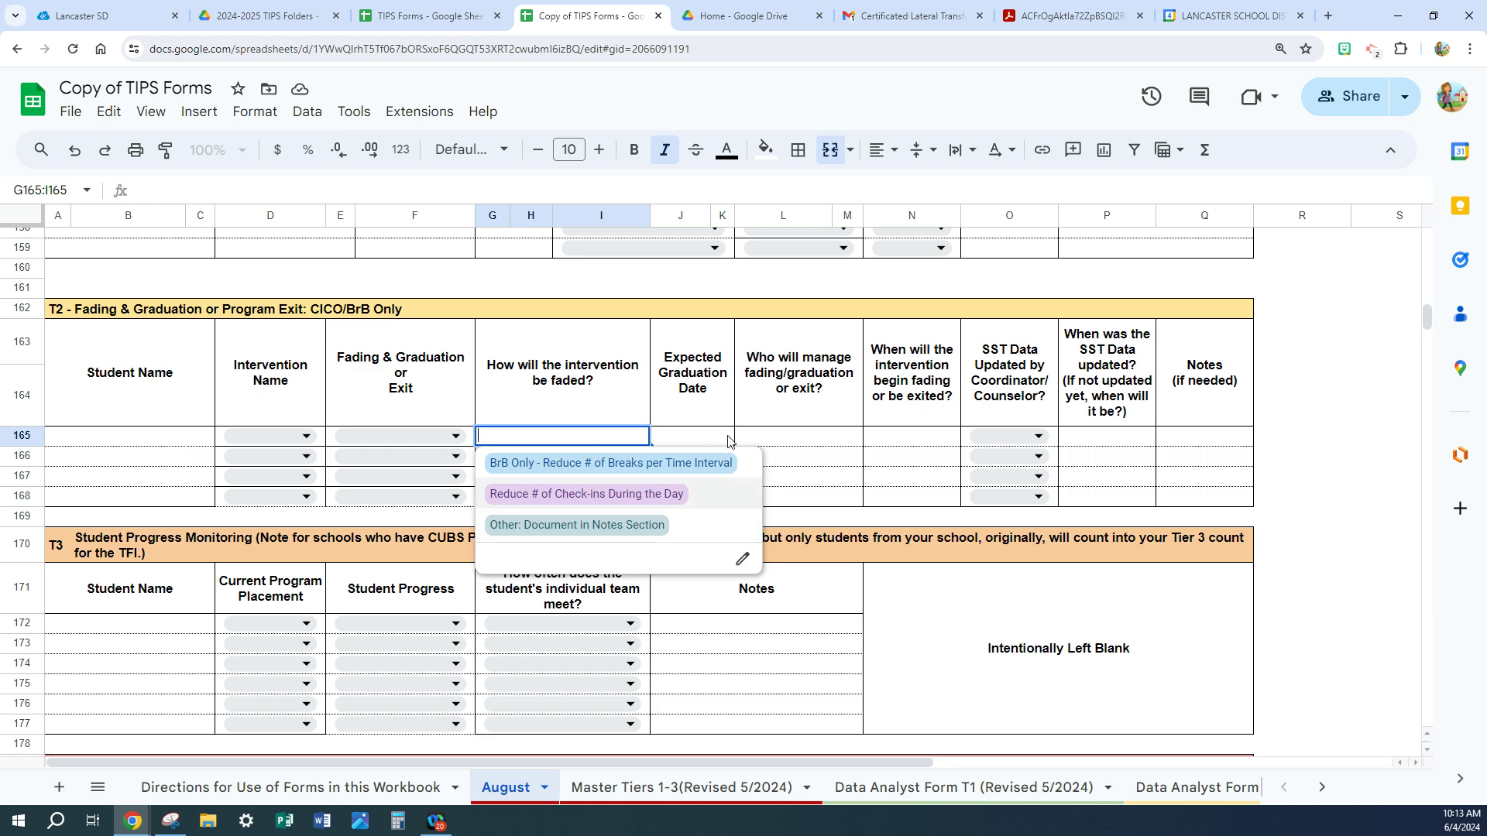
- Examine the rest of row 165: graduation date, fading manager, start date, SST Data Updated choices, update date and notes
click(701, 443)
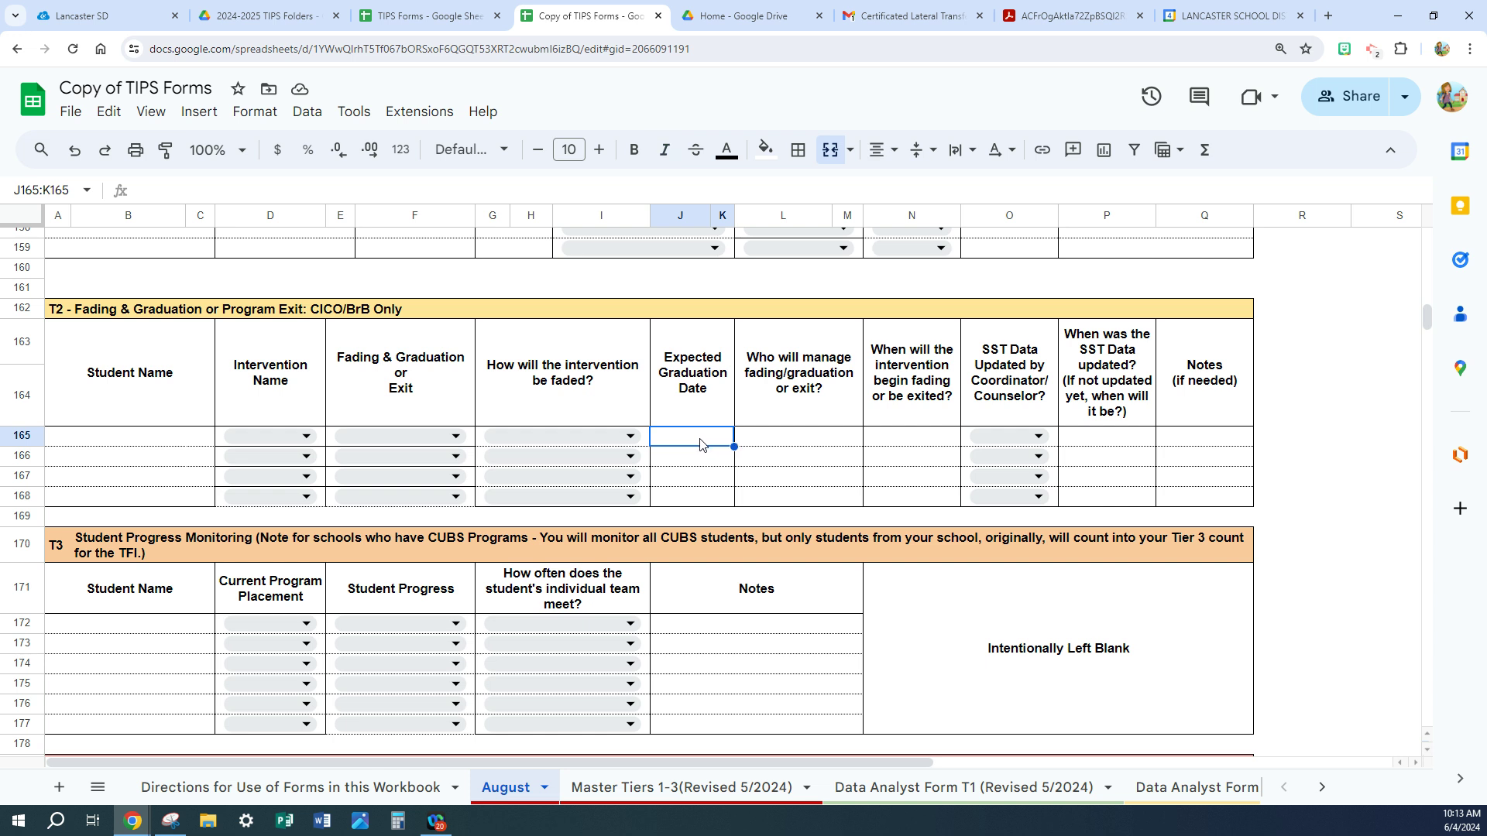
click(781, 430)
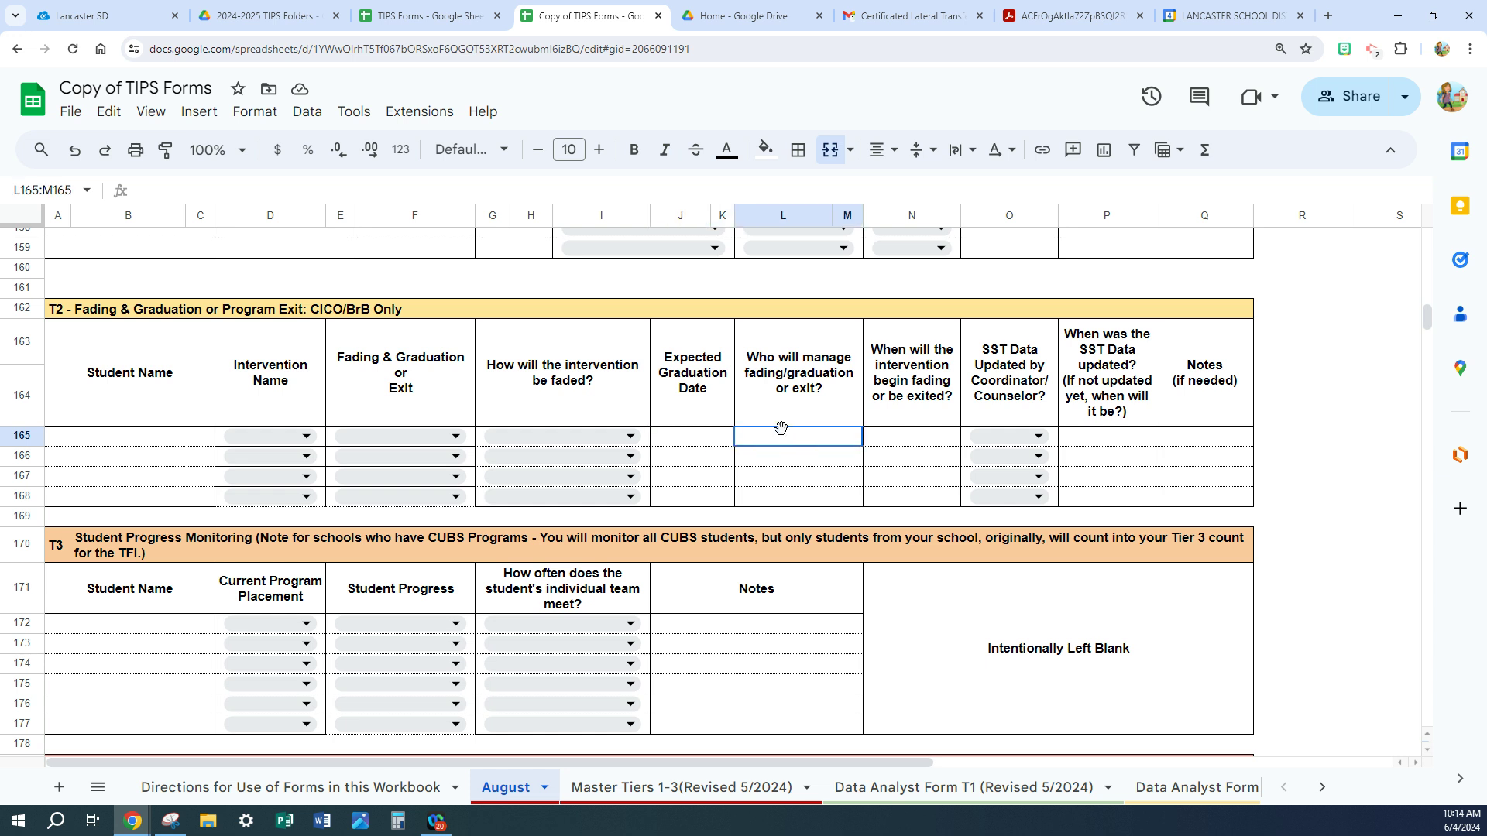
click(889, 440)
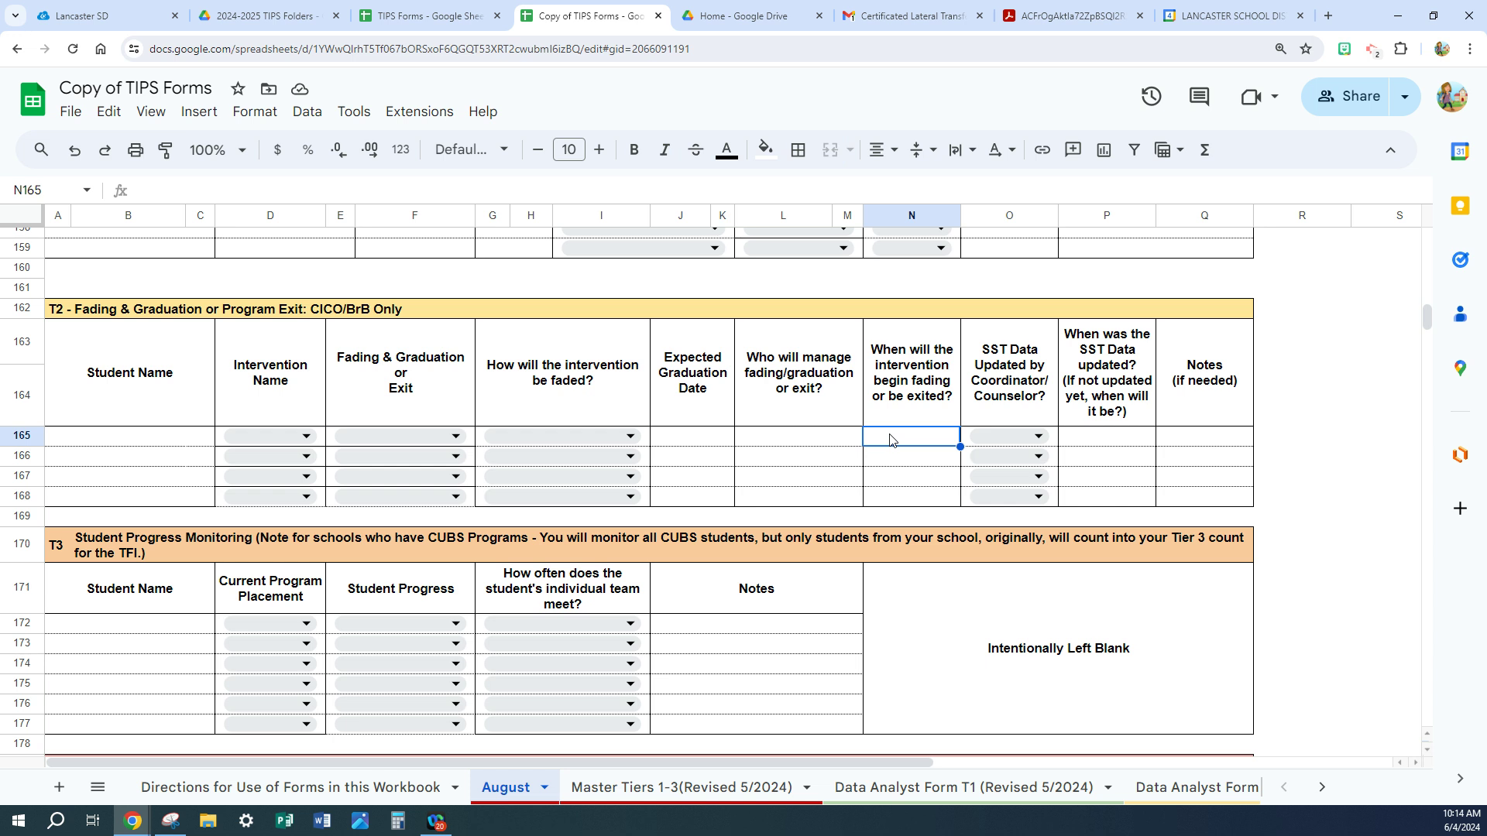
click(1042, 436)
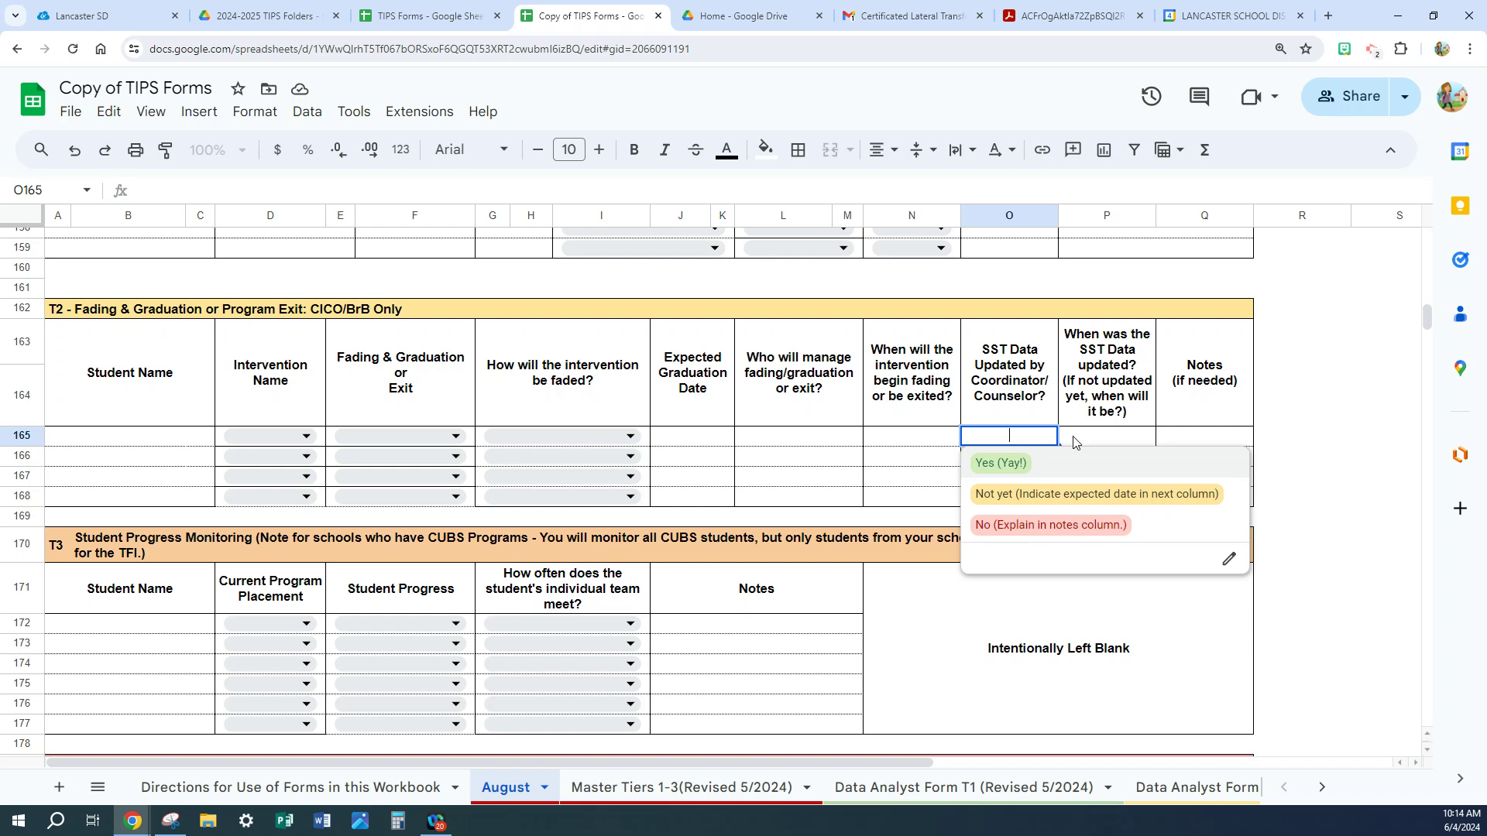
click(1073, 442)
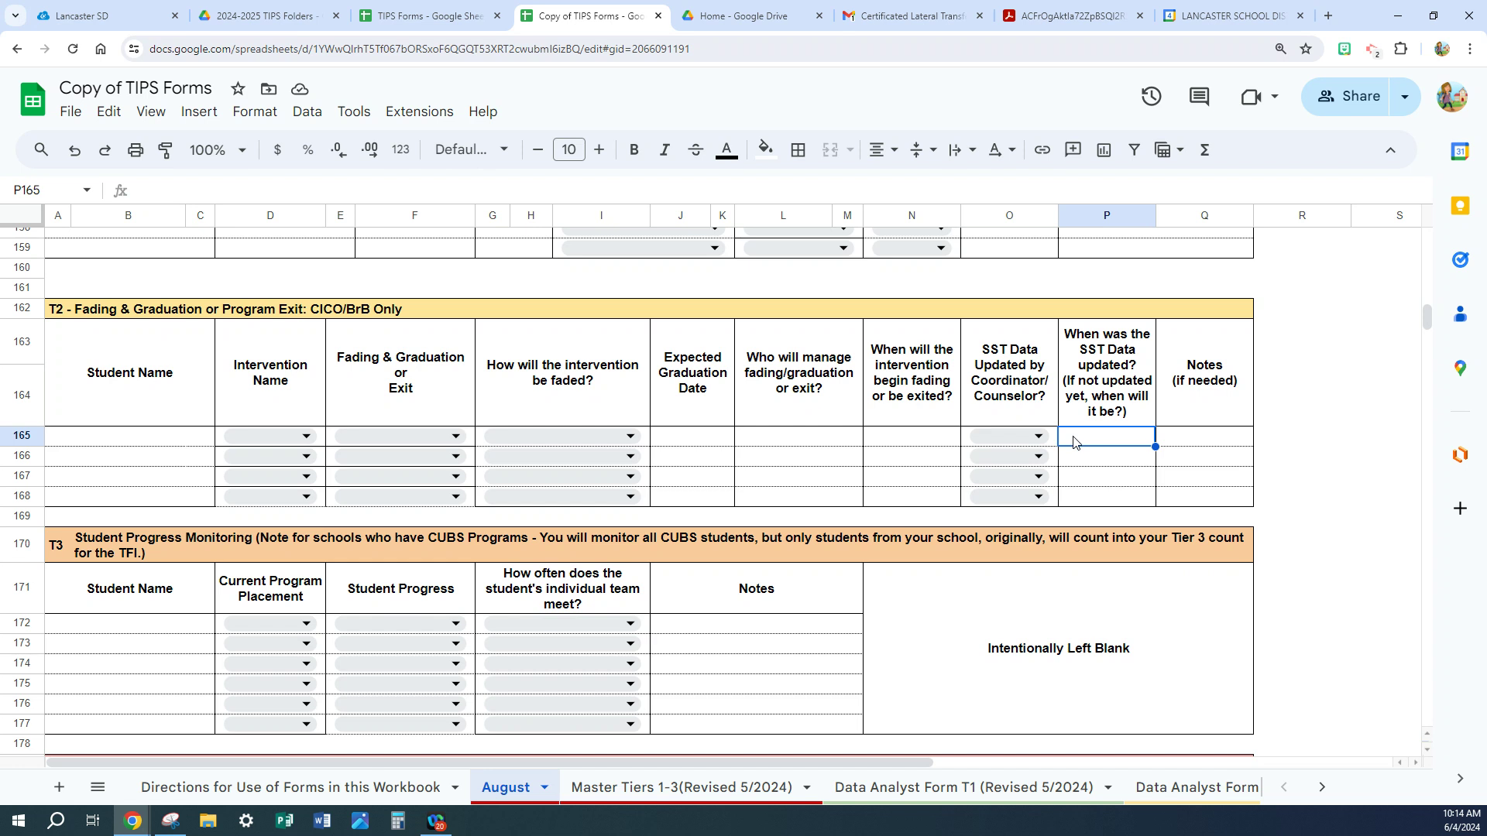
click(1209, 445)
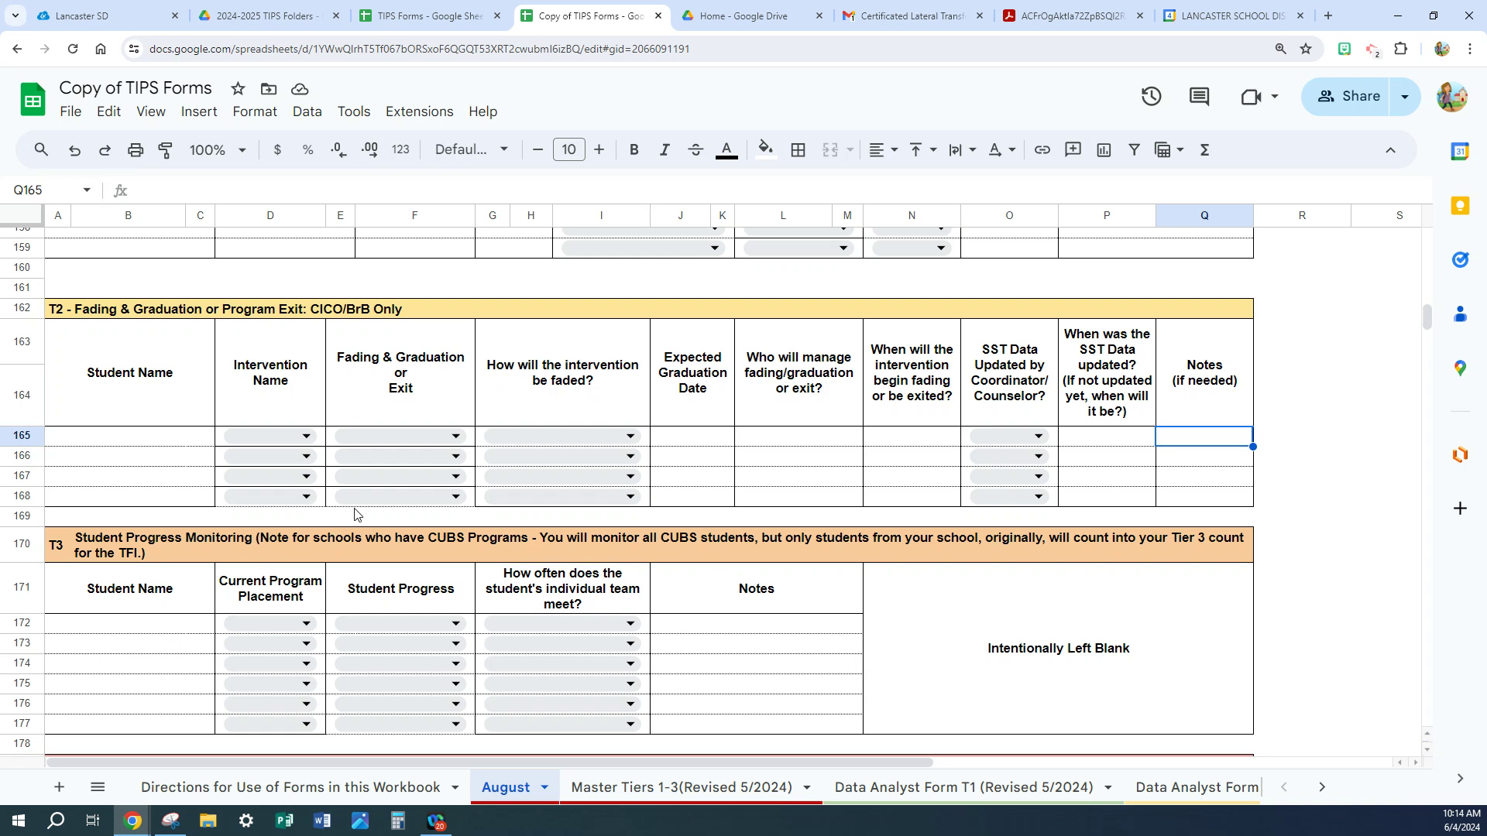
scroll(351, 519, up, 4)
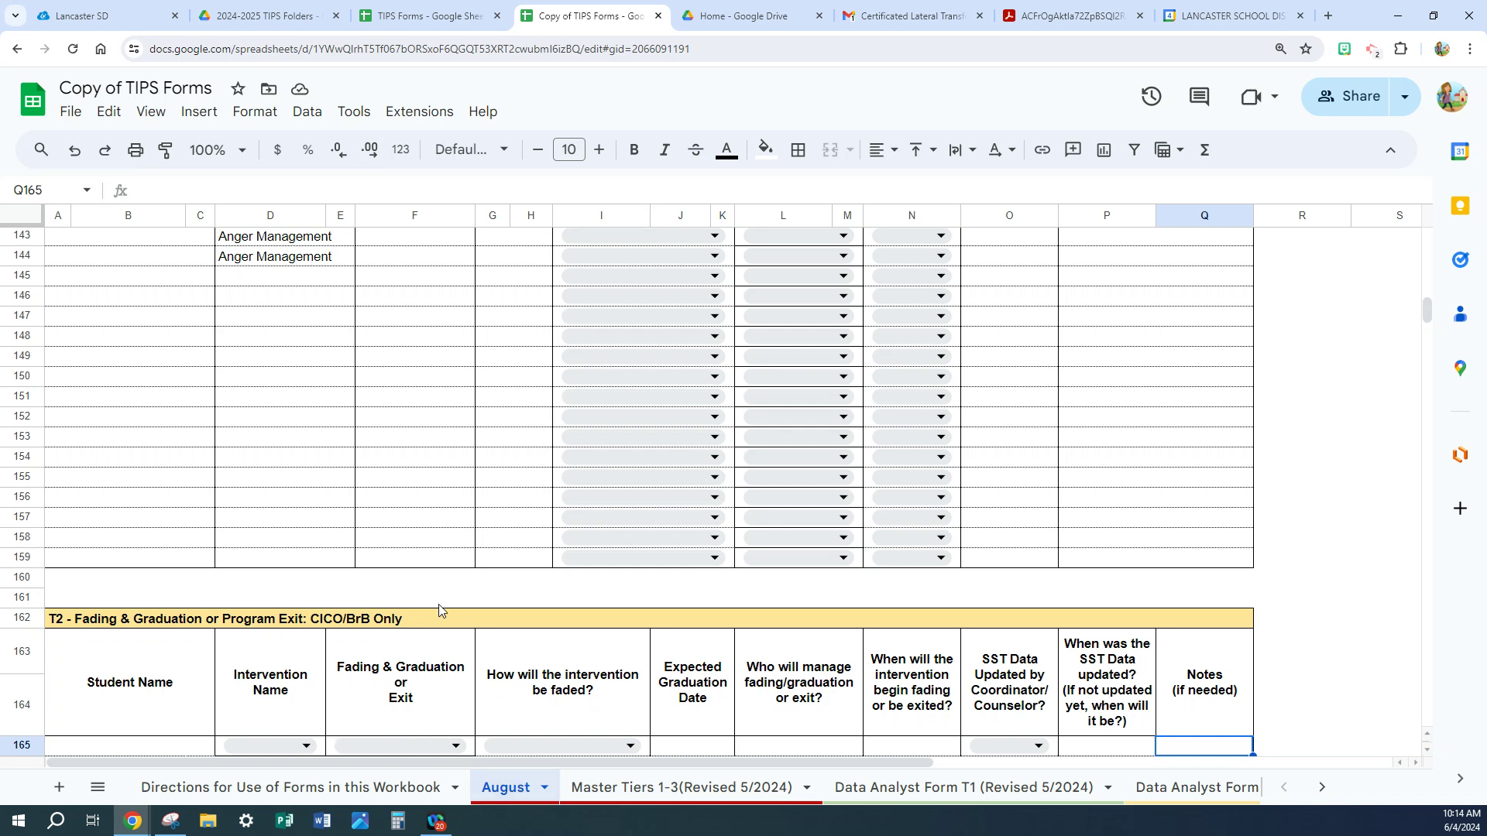
scroll(357, 608, down, 2)
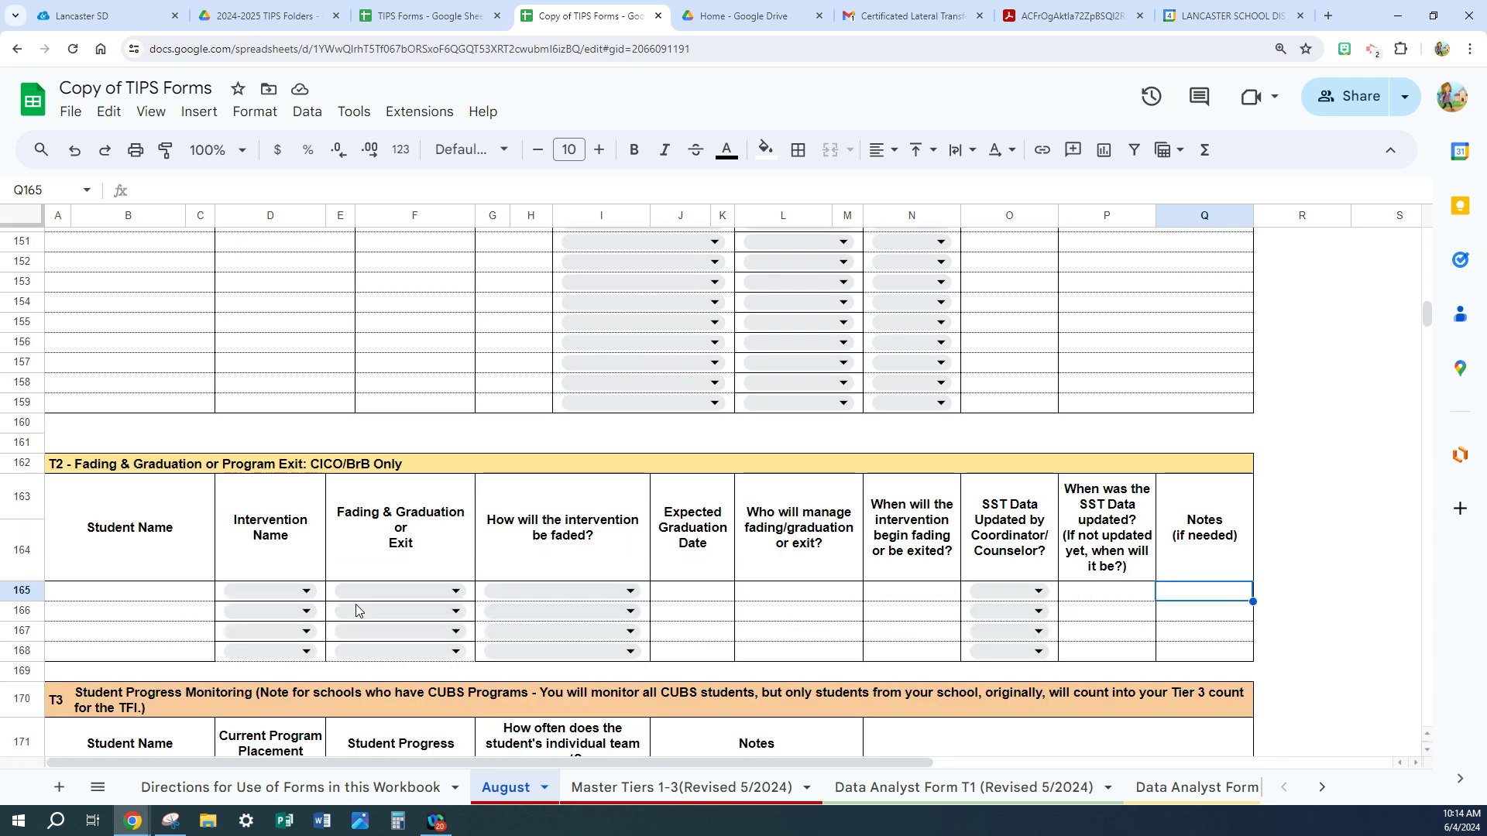
click(169, 598)
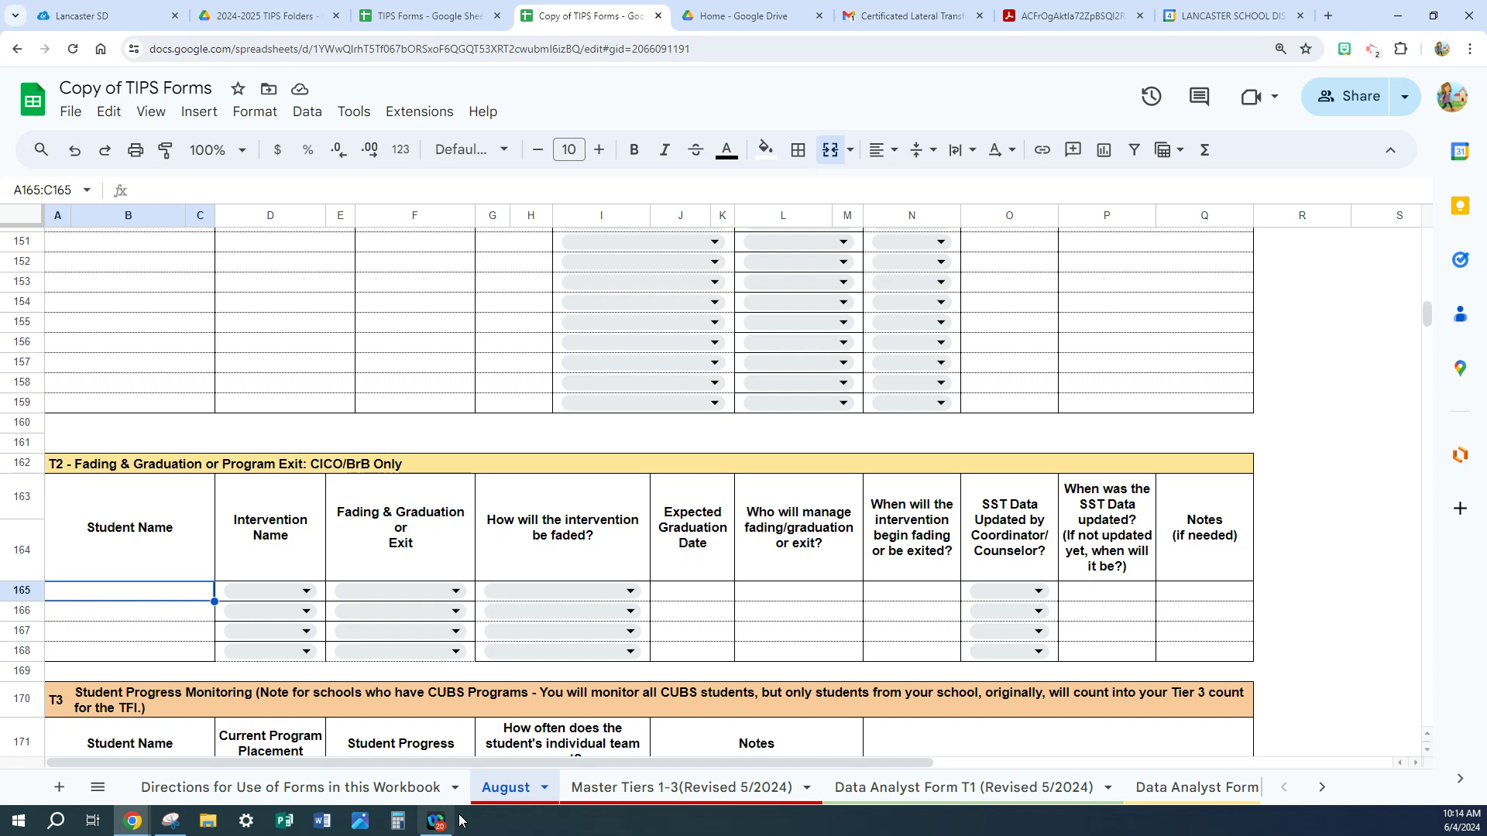
- On the Directions for Use of Forms sheet, move the TFI 3.16 starburst slightly lower beside the T3 Student Progress Monitoring table
click(235, 785)
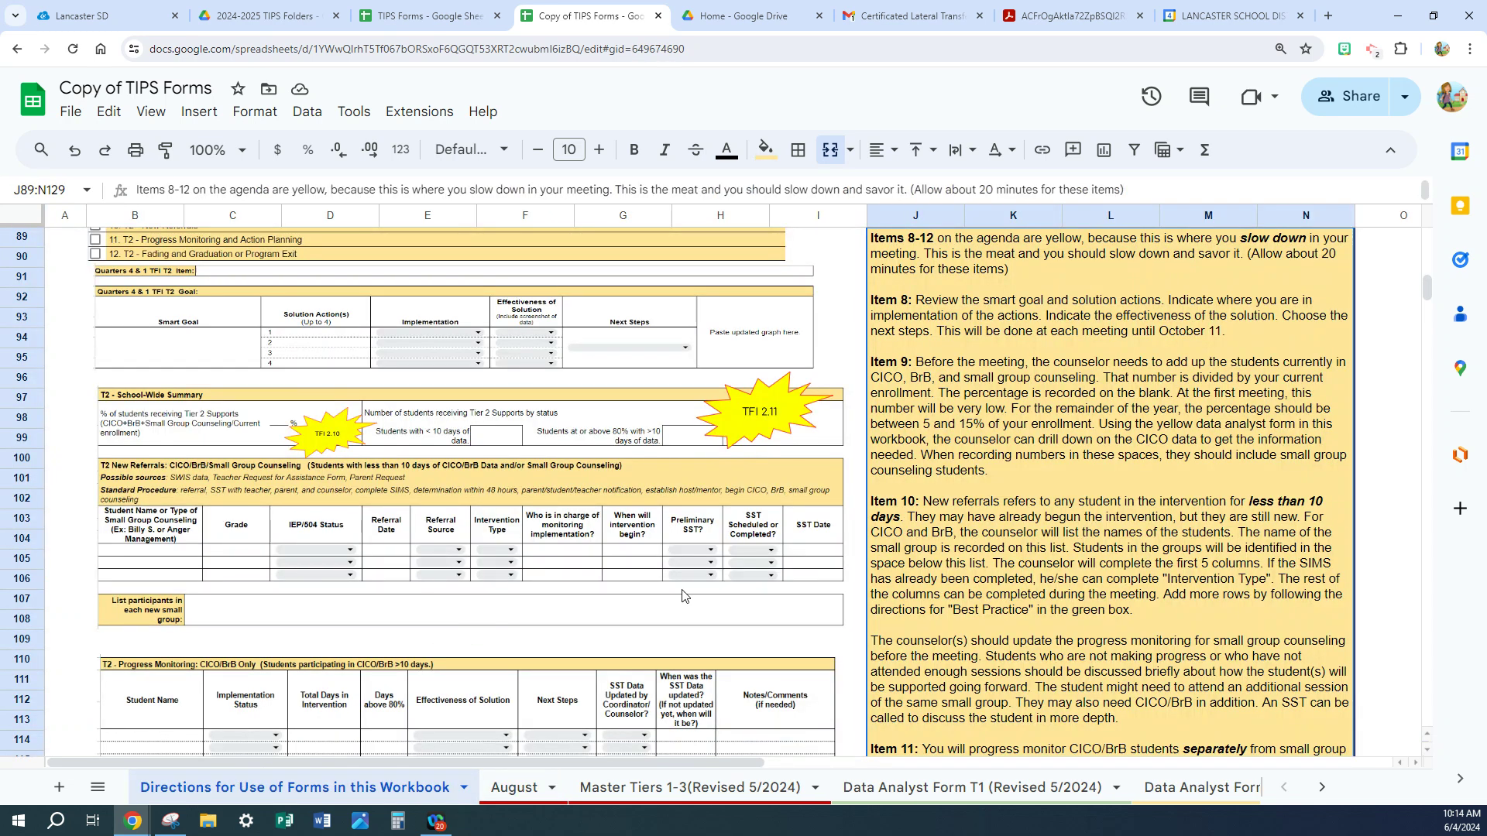
scroll(940, 570, down, 5)
scroll(939, 569, down, 7)
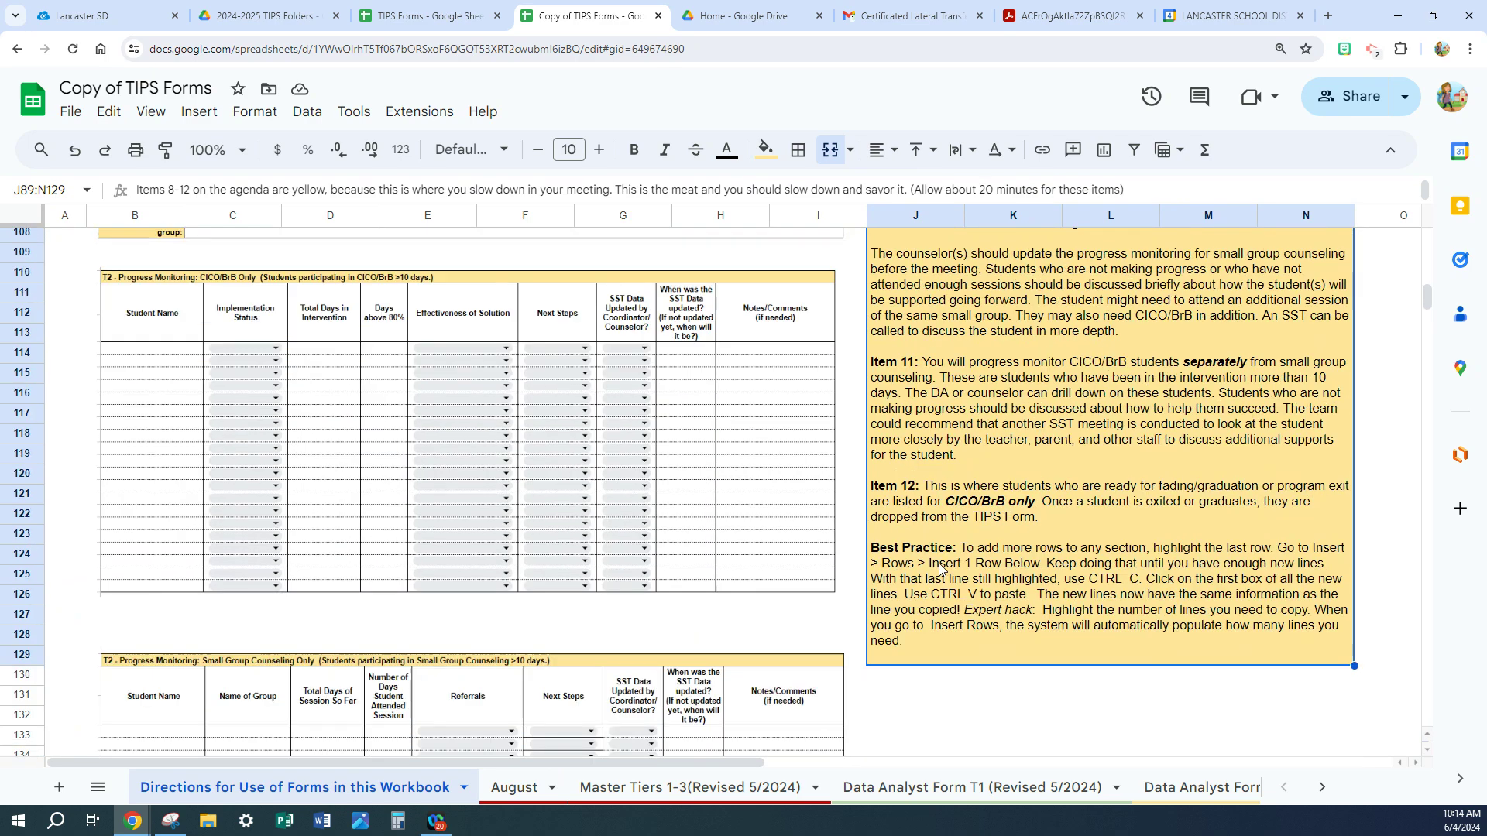
scroll(940, 569, down, 4)
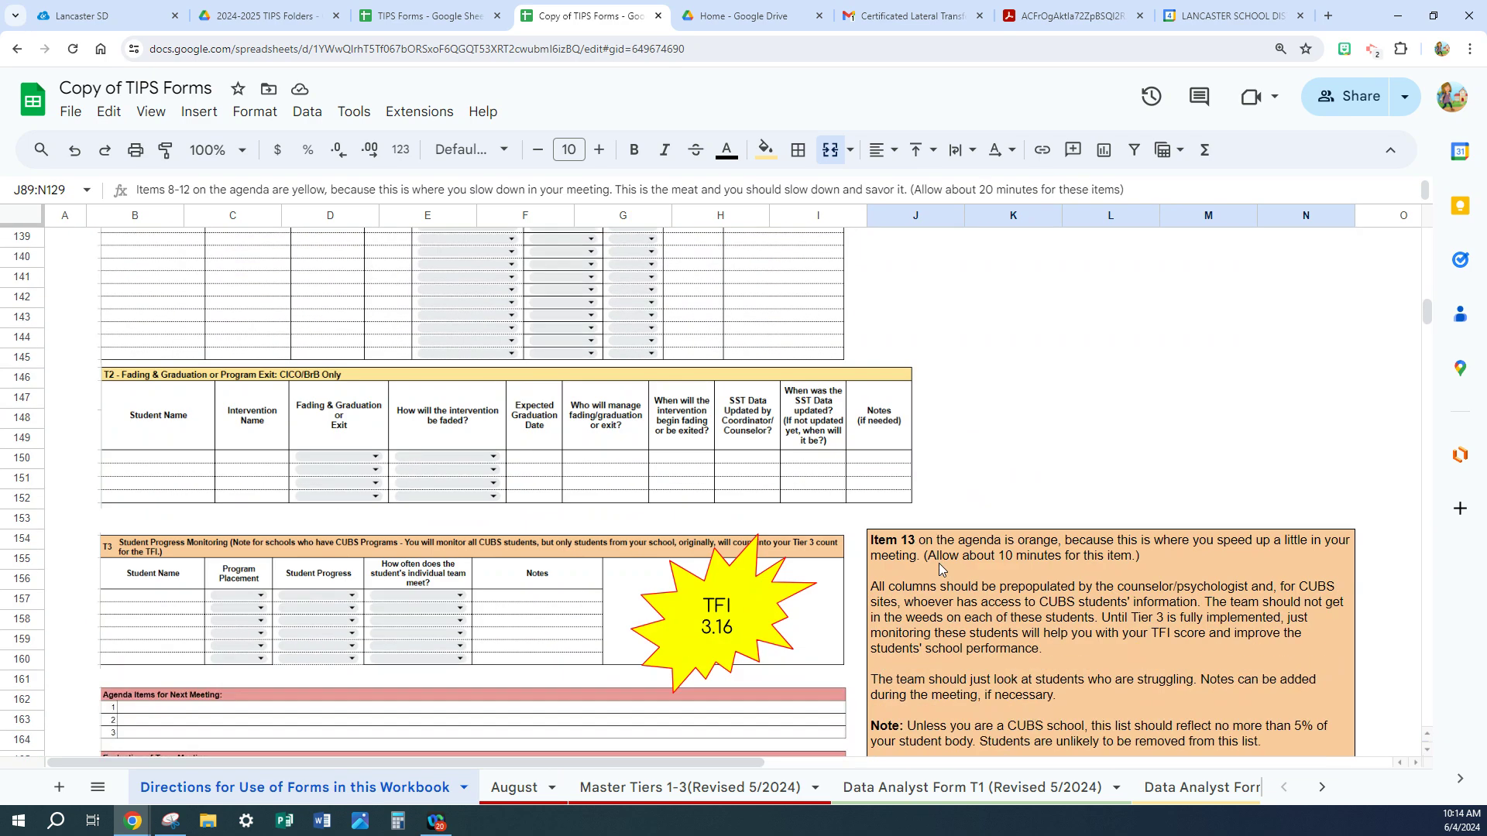
scroll(939, 565, down, 1)
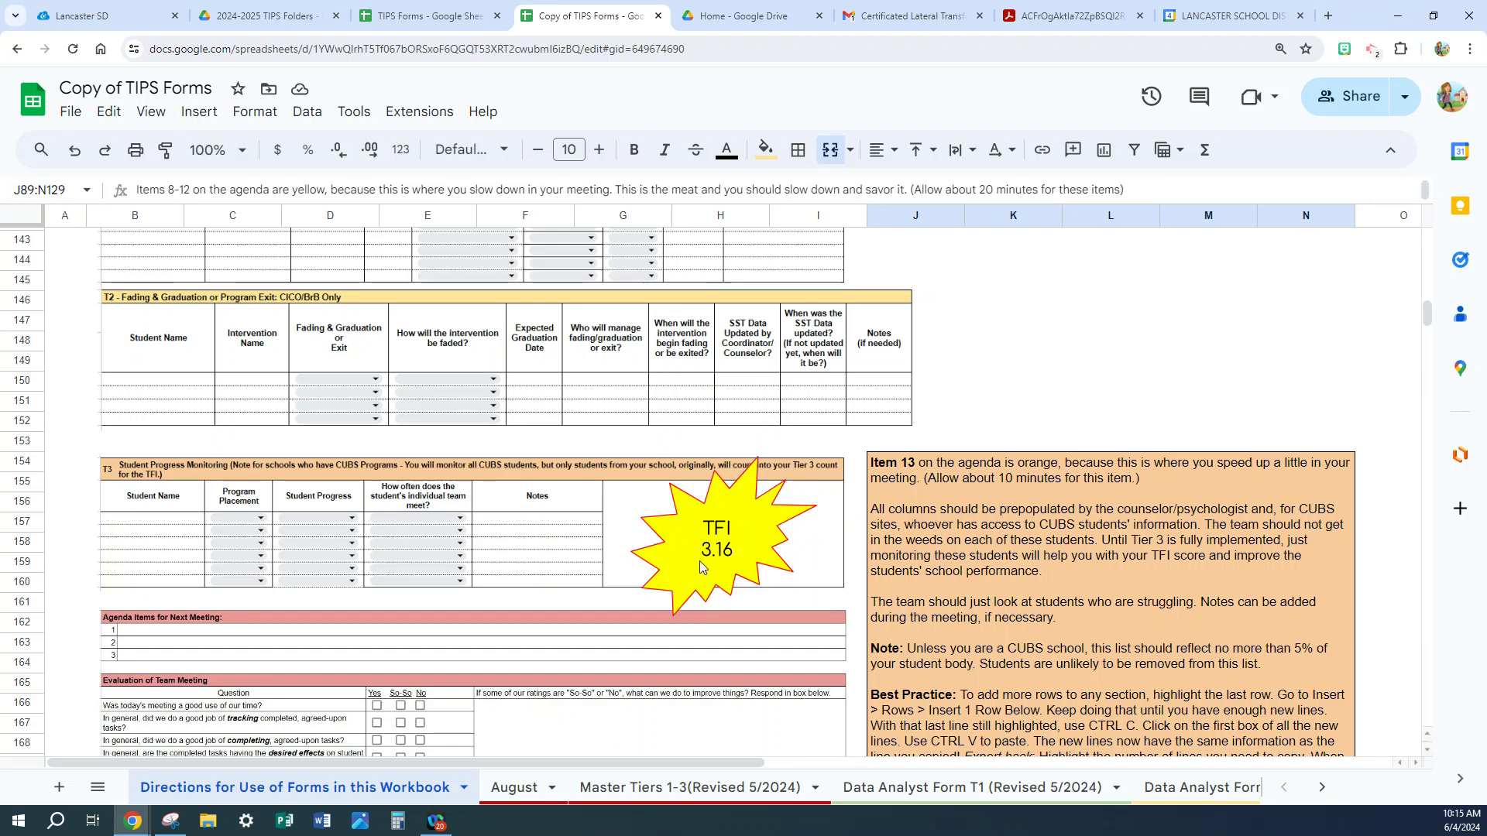
click(732, 528)
drag(736, 502, 735, 517)
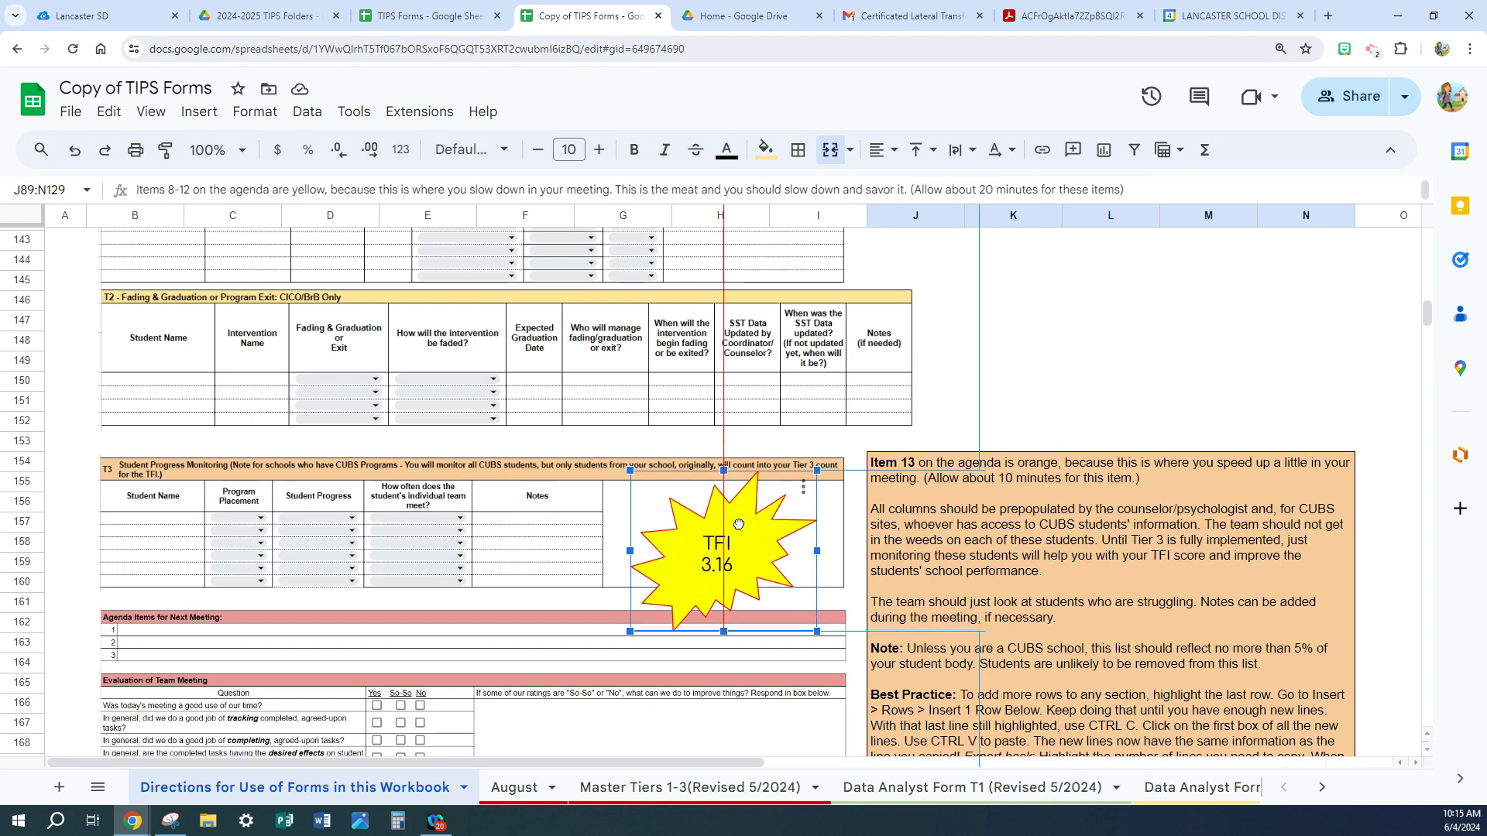
click(1022, 382)
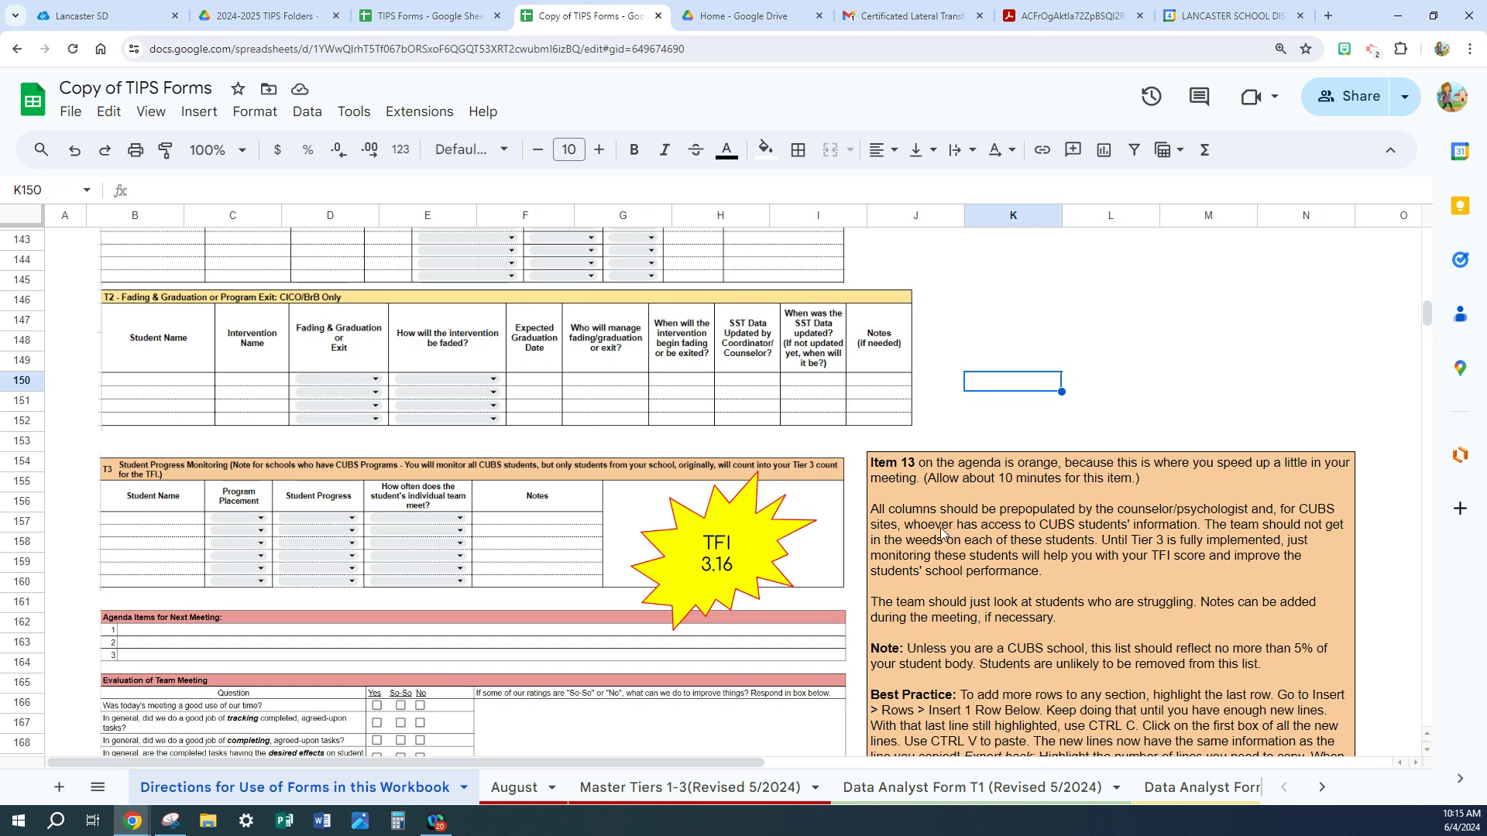
- Read the Item 13 directions for Tier 3 monitoring and return to the August sheet's T3 Student Progress Monitoring section
scroll(939, 542, down, 1)
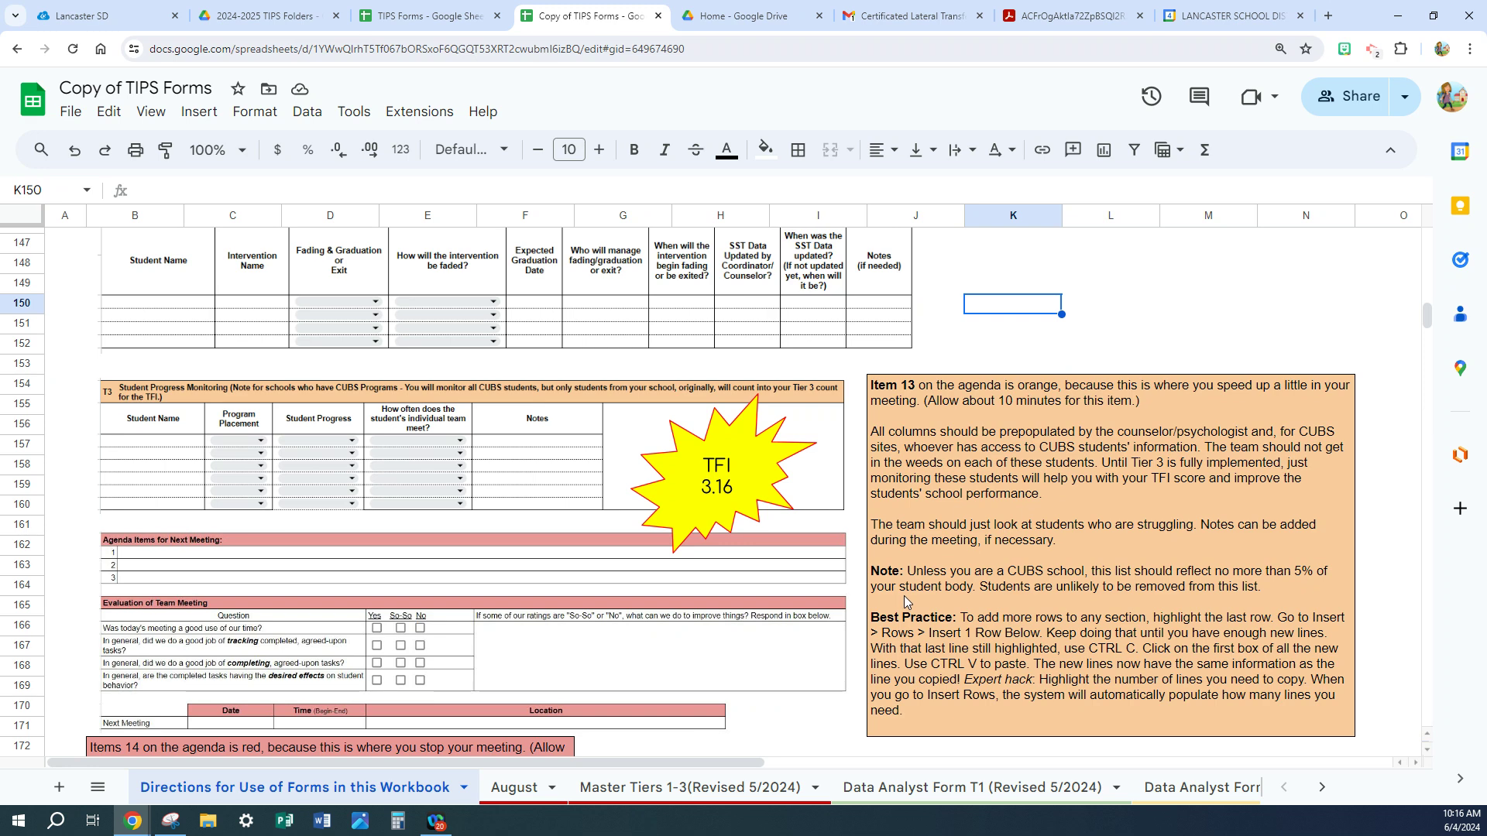
scroll(904, 596, down, 1)
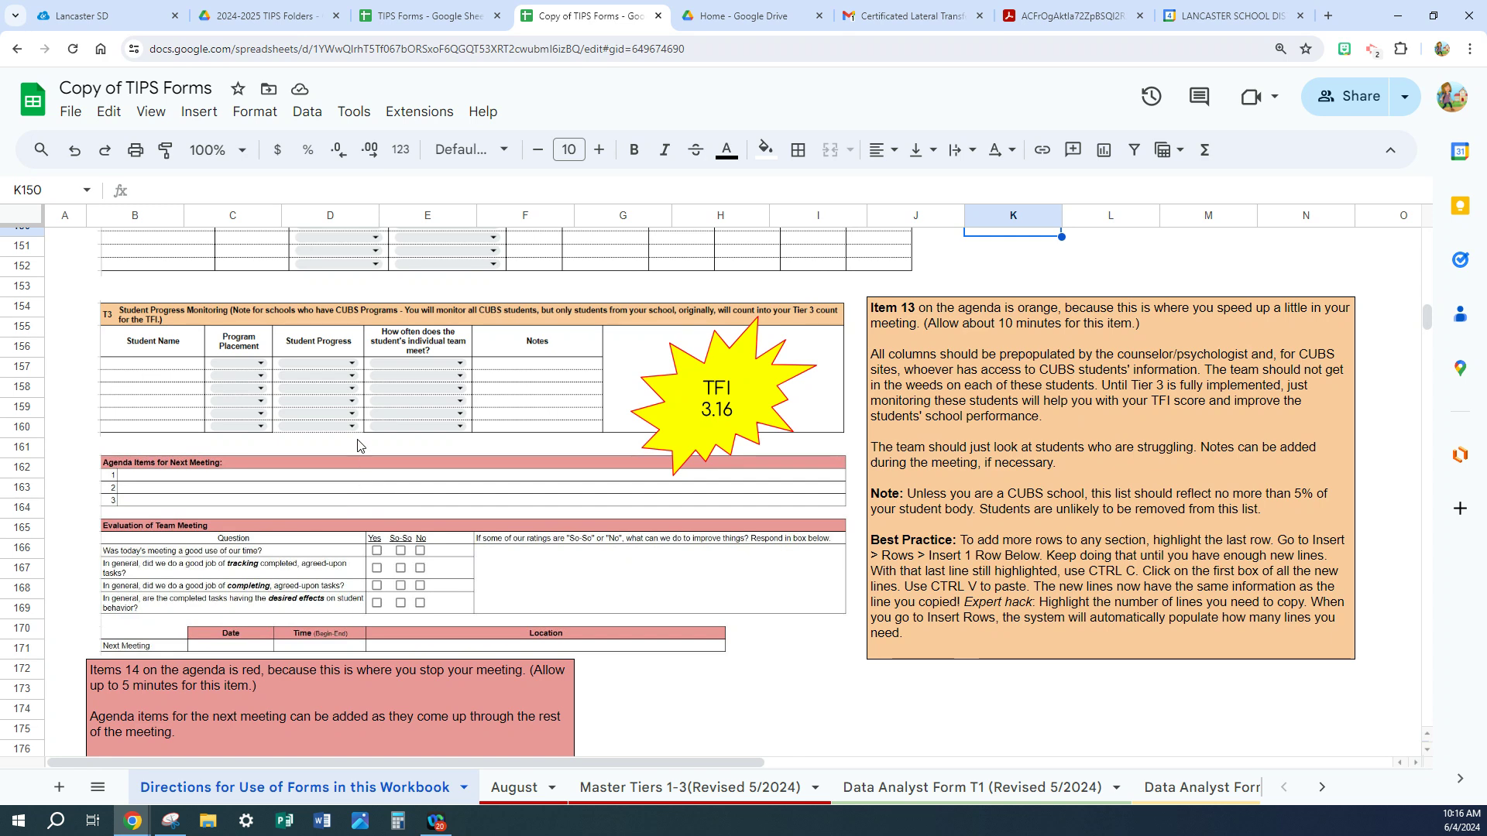
click(511, 790)
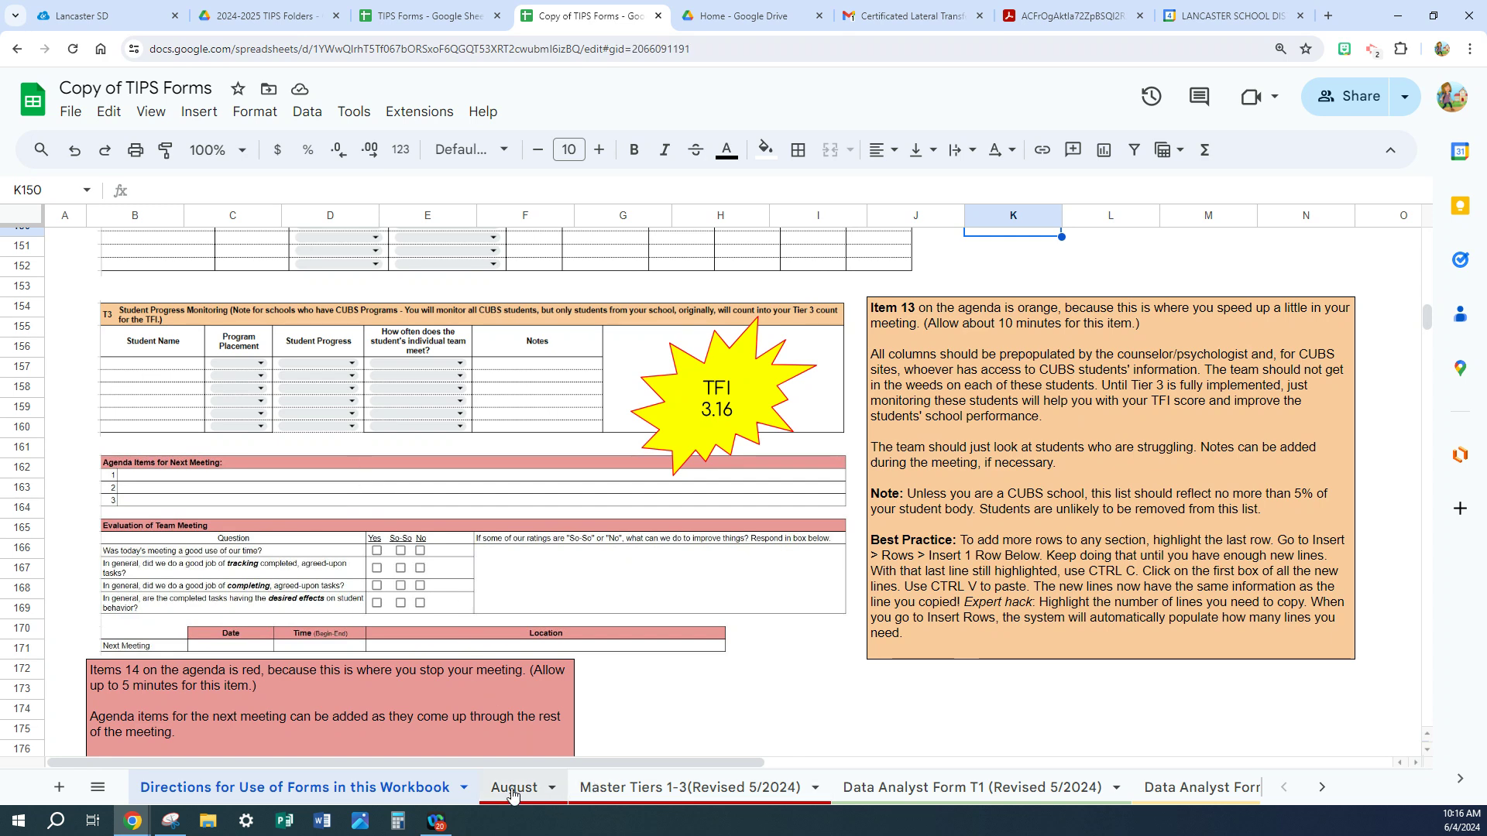
scroll(474, 617, down, 5)
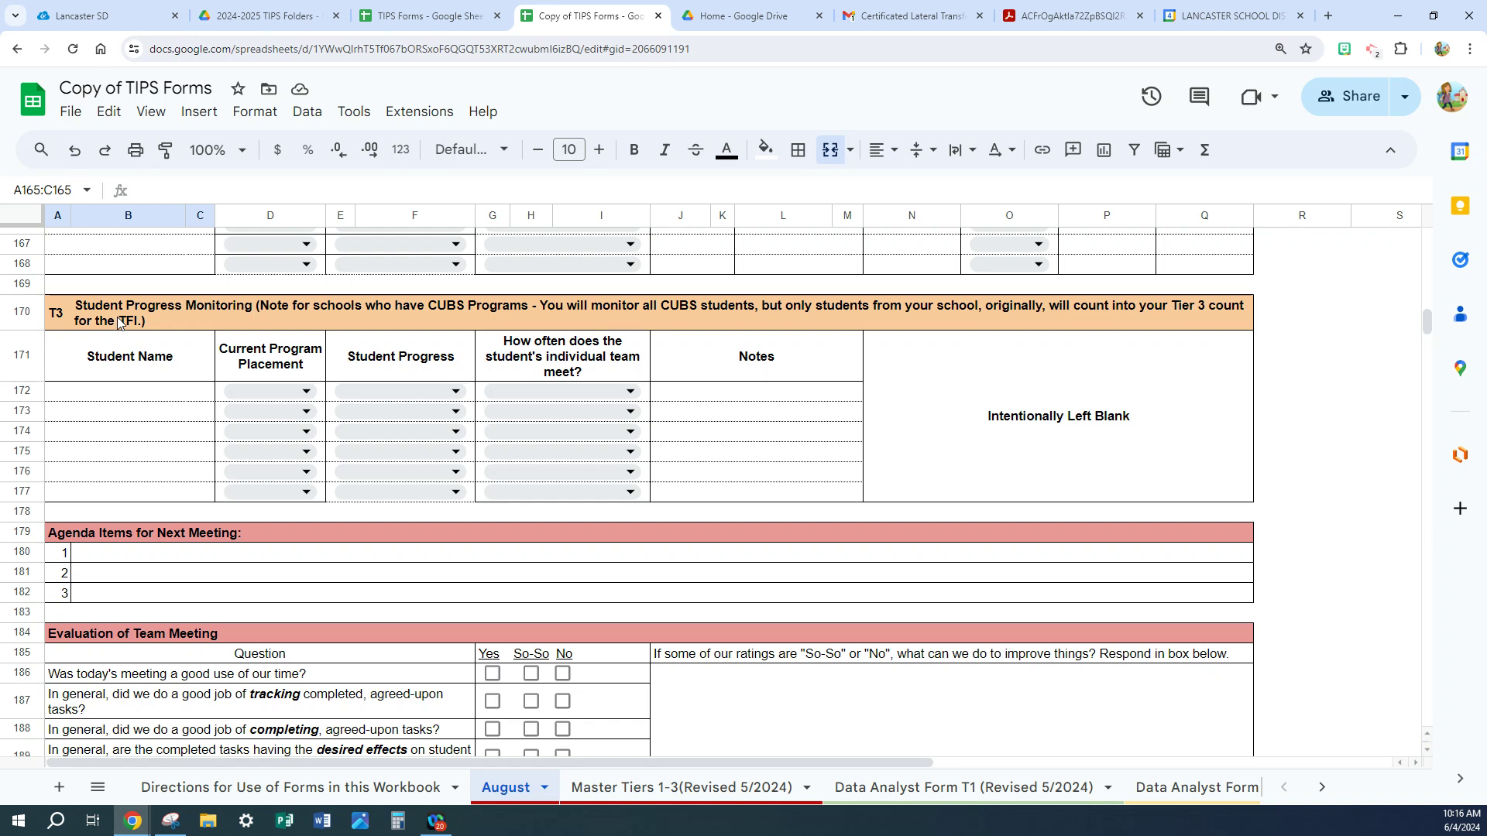
- Enter the first Tier 3 student's name in row 172 and set the Current Program Placement to Special Education (IEP)
click(88, 398)
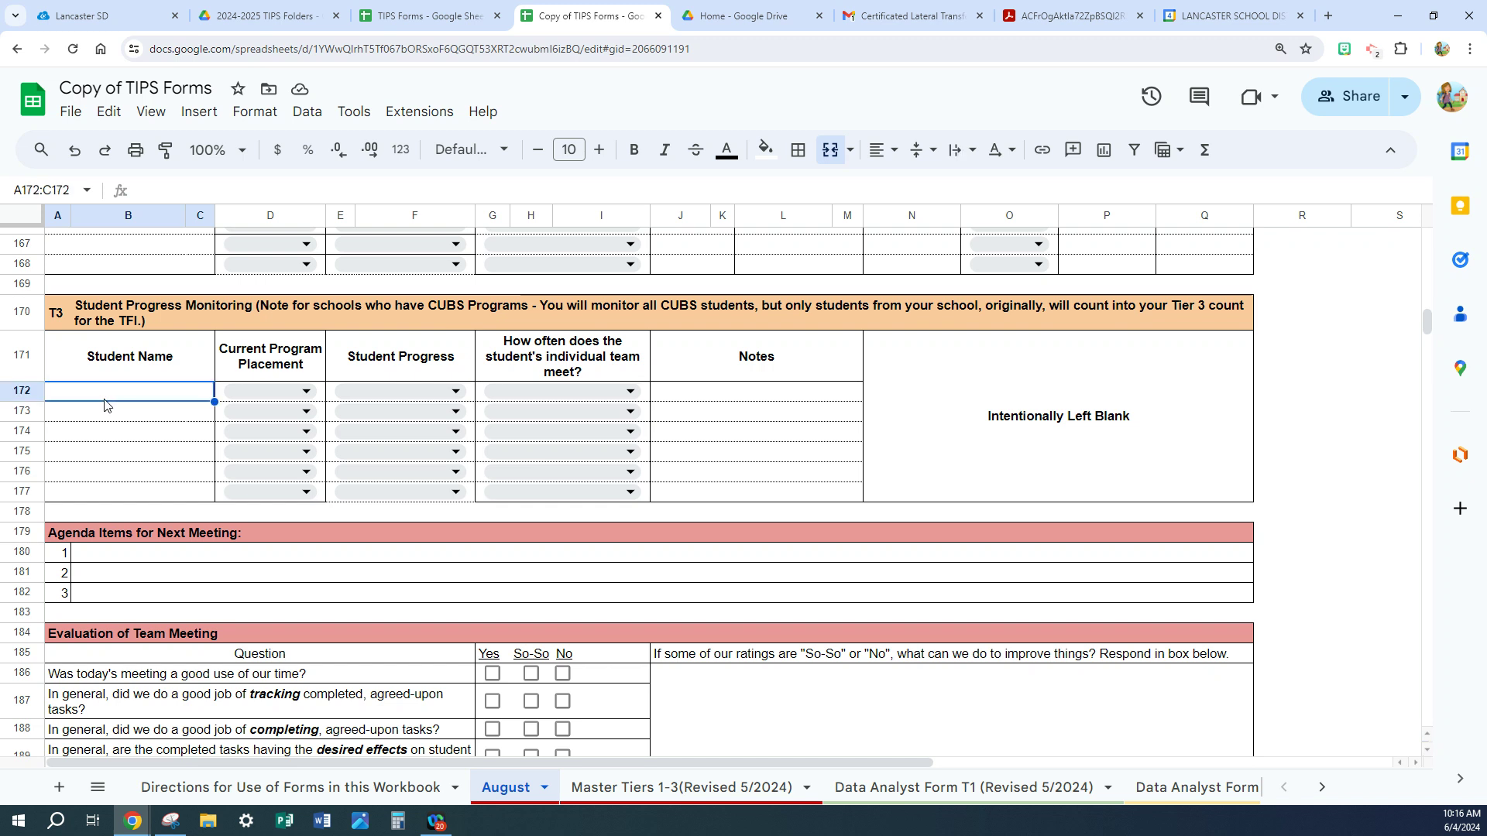
text(George )
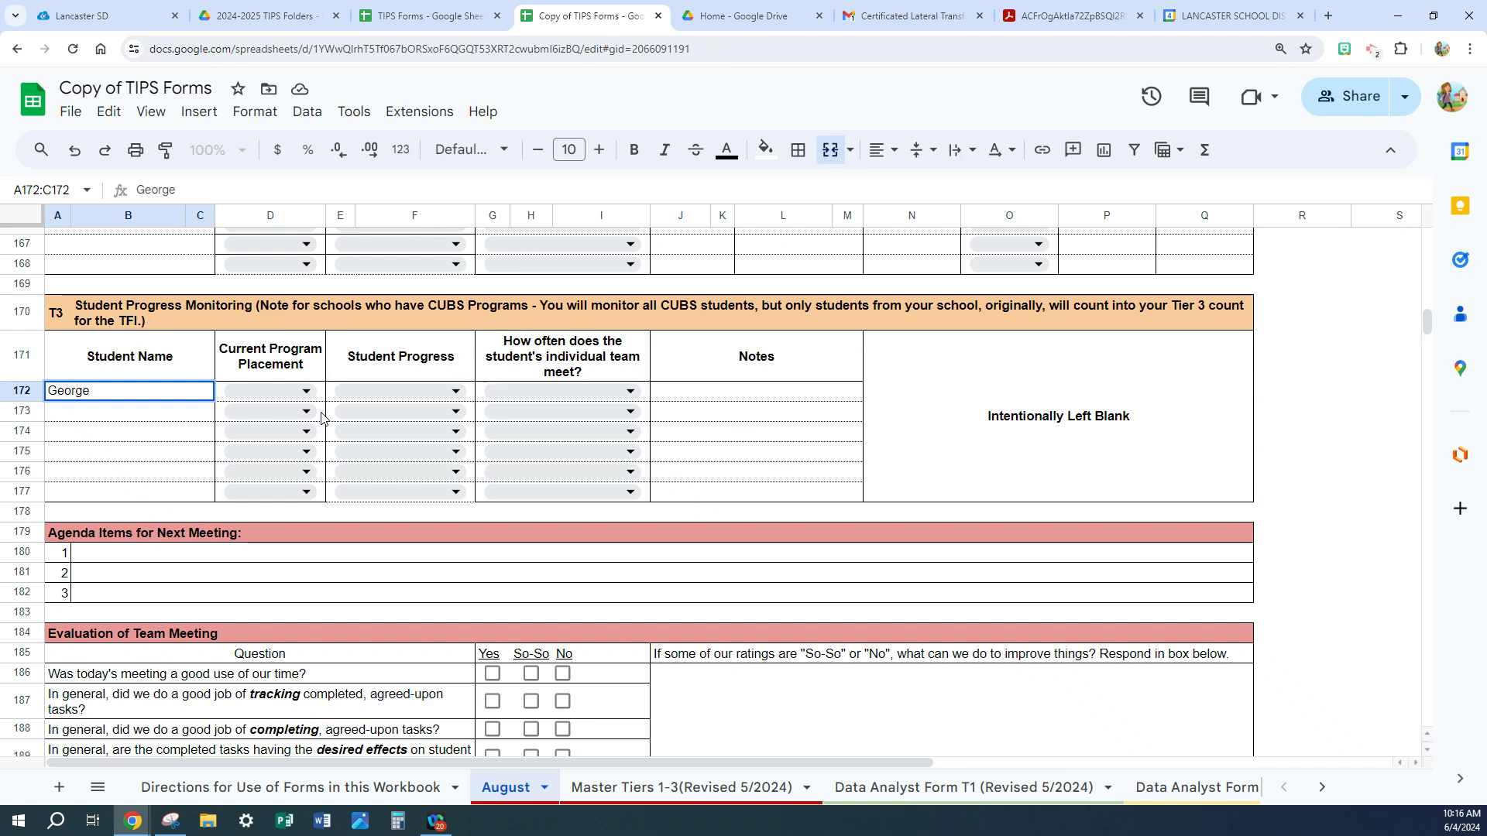
text(M.)
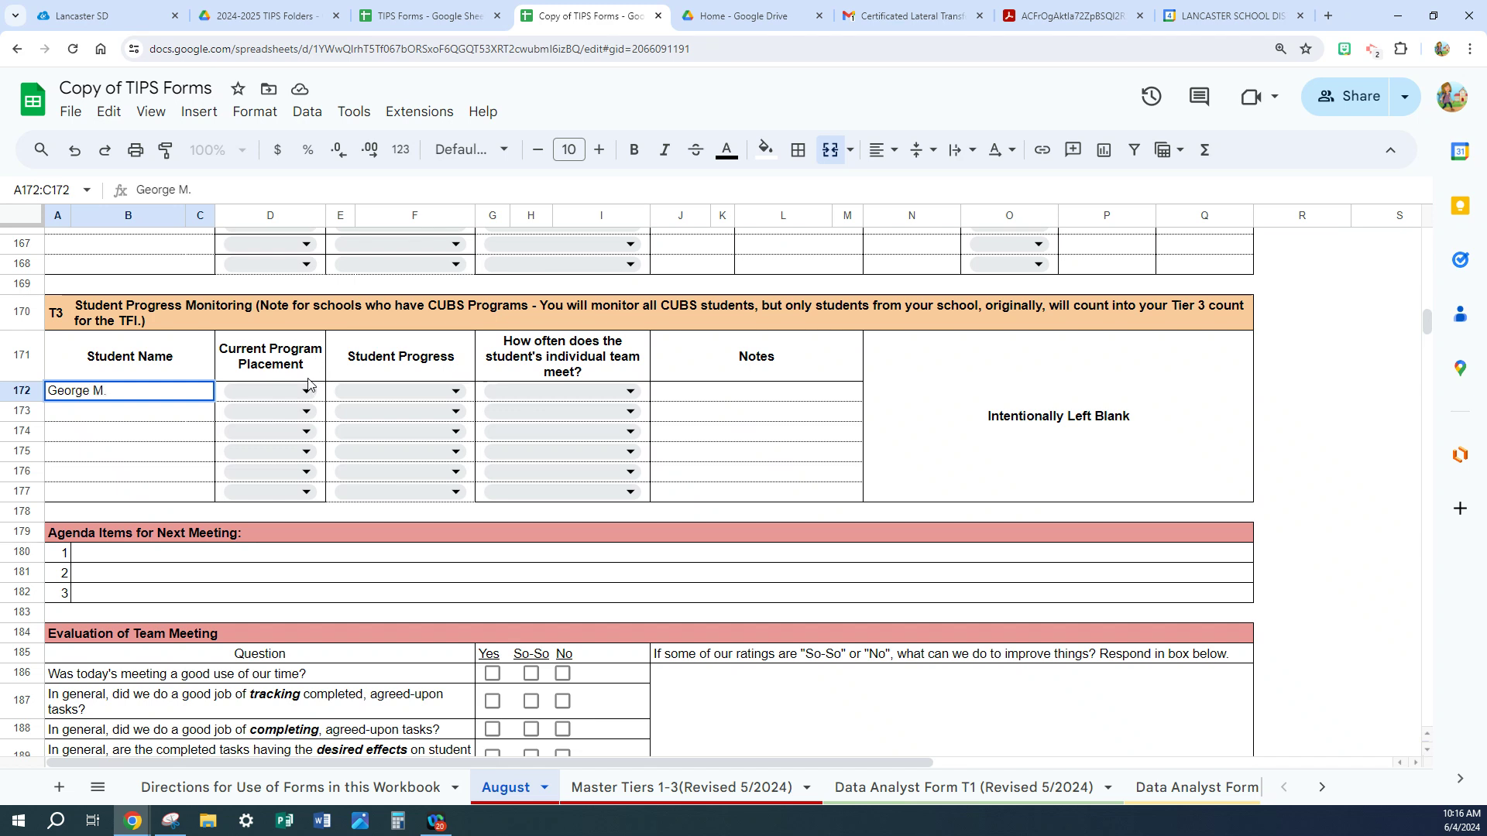
click(305, 391)
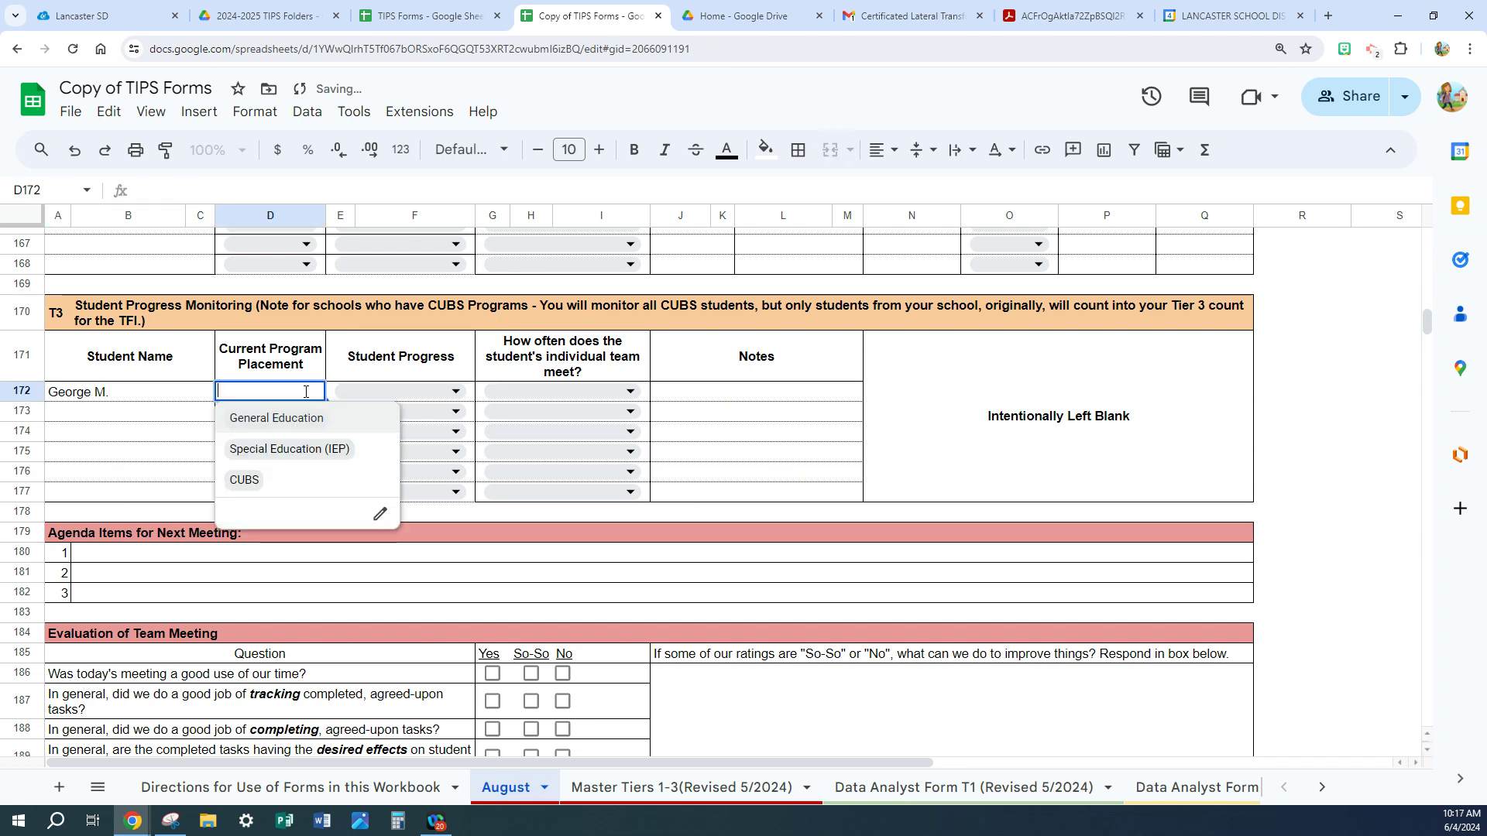
click(301, 457)
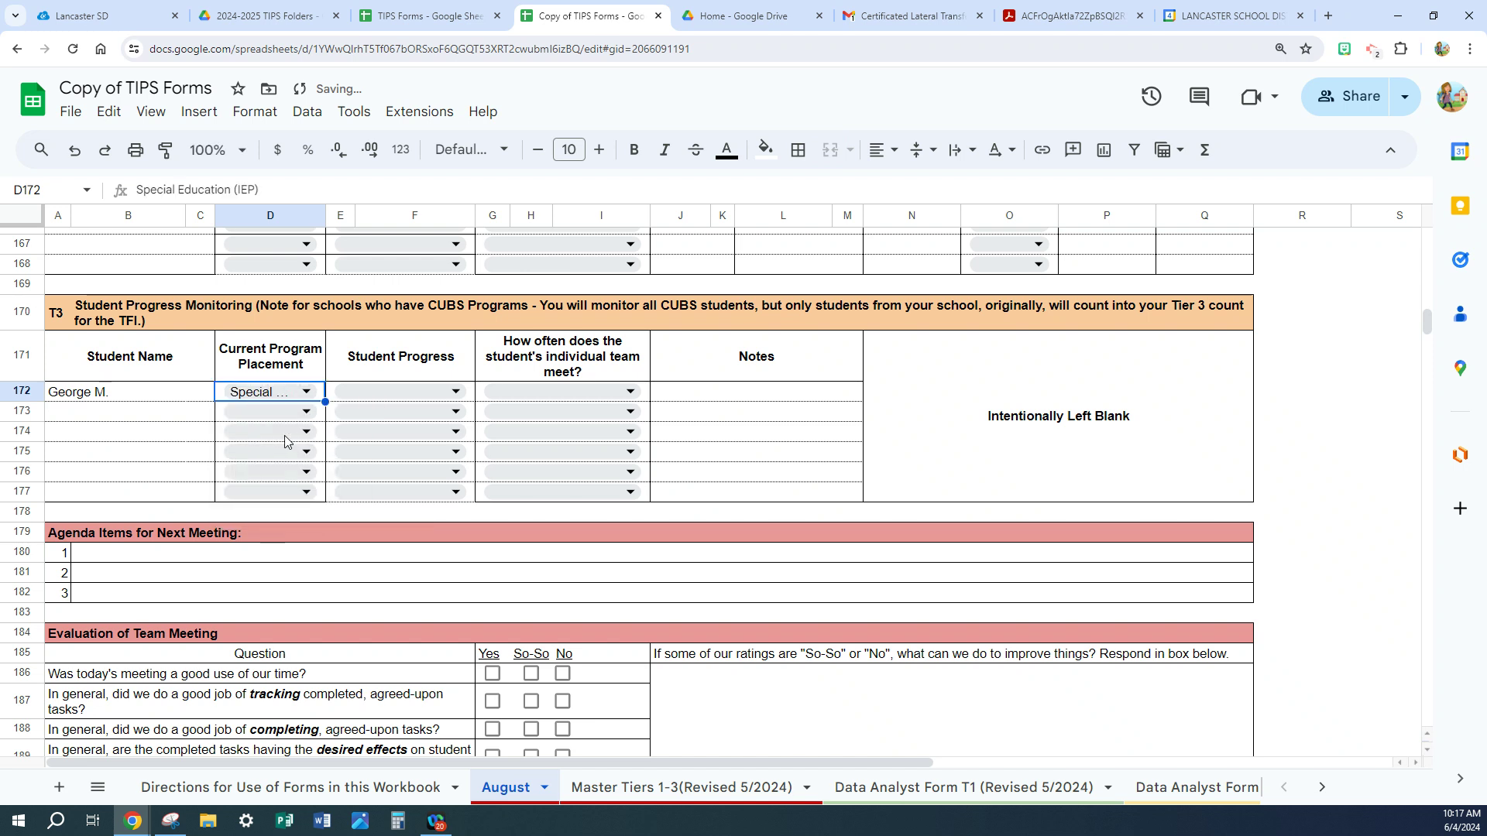
- Enter the second Tier 3 student's name in row 173 and set the Current Program Placement to General Education
click(128, 419)
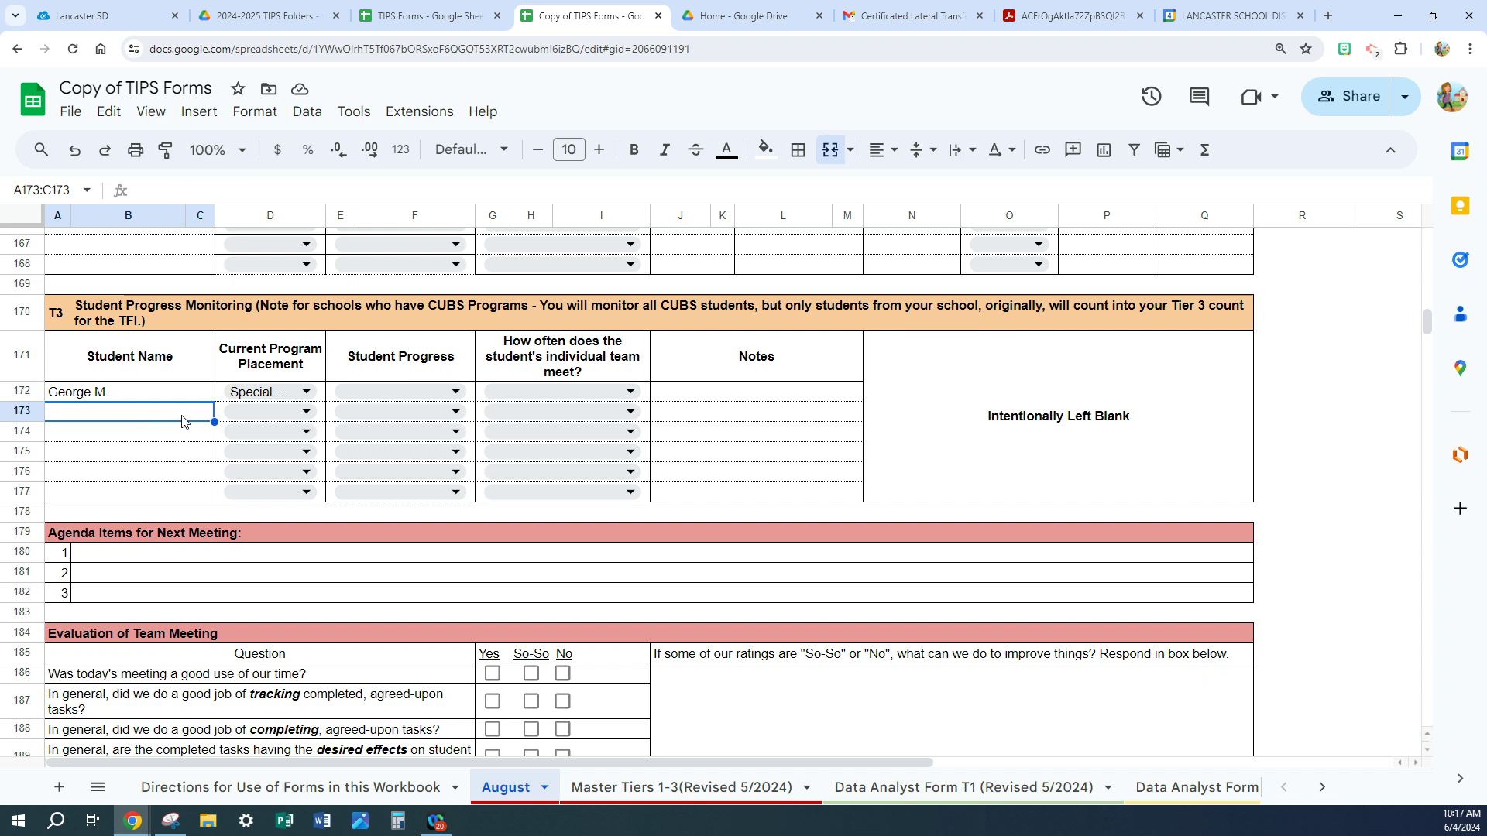
text(Bill)
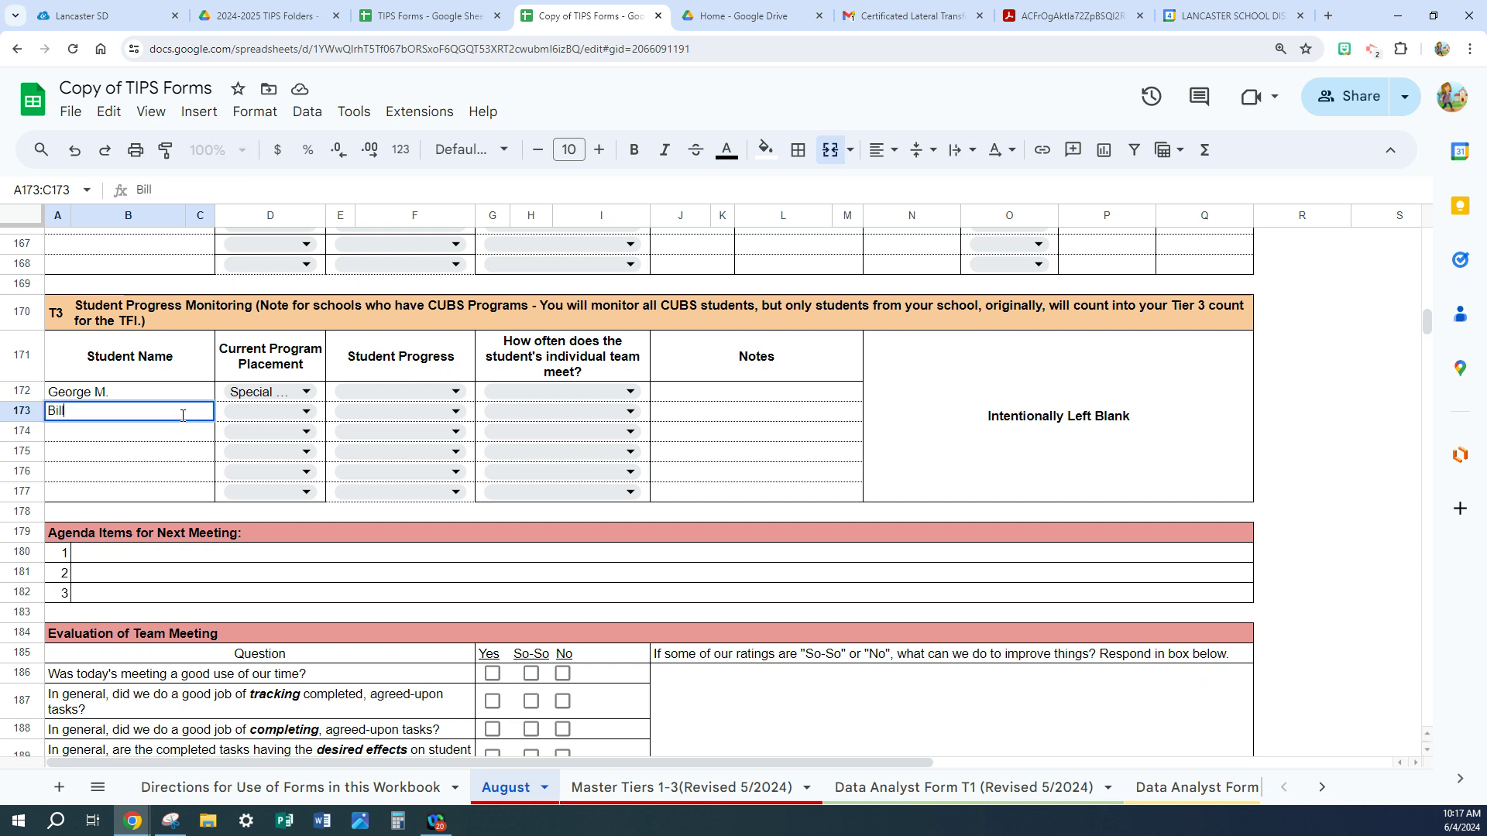
text(y O.)
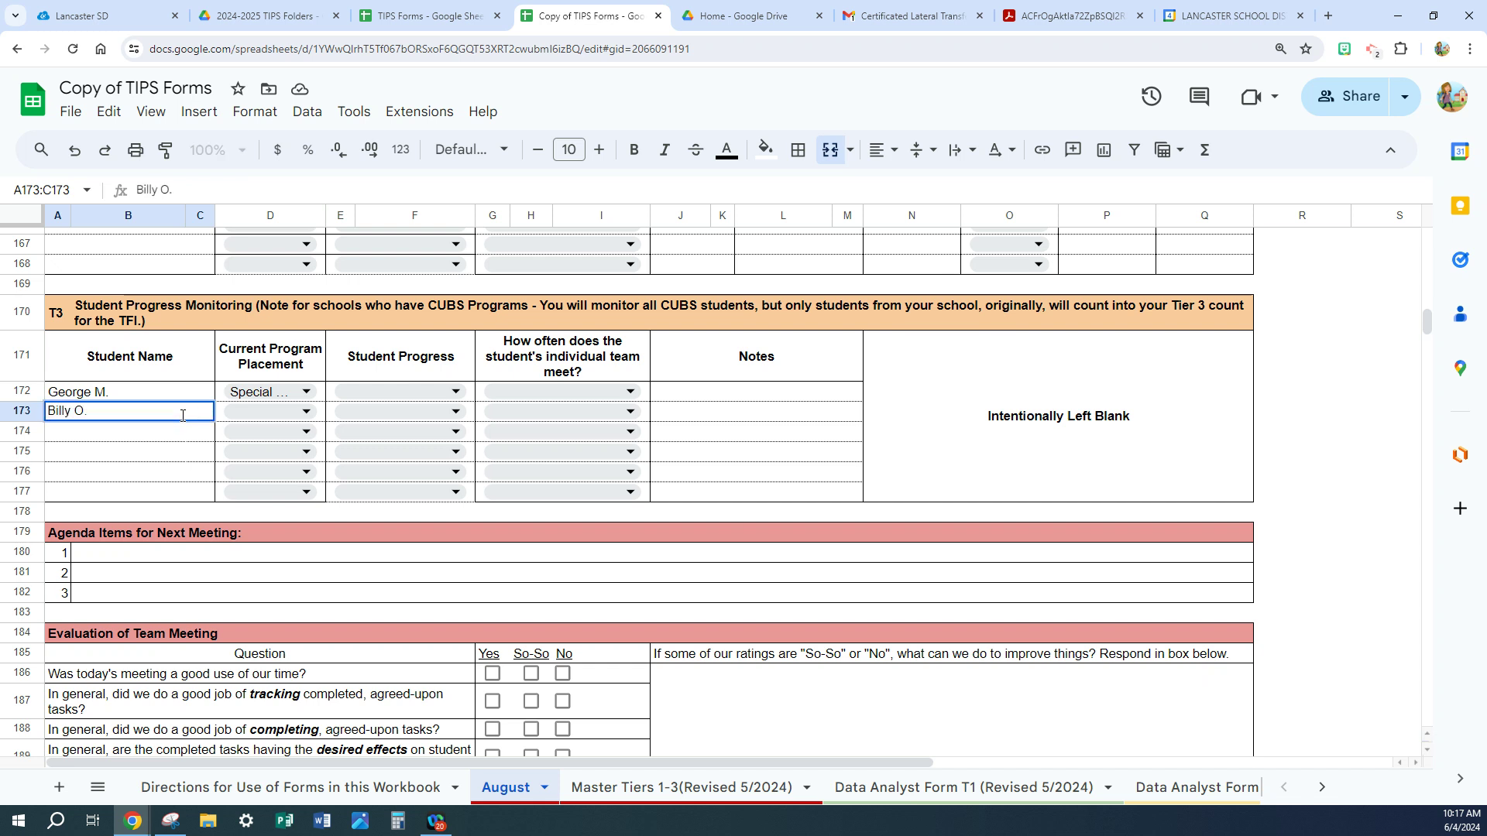
click(304, 414)
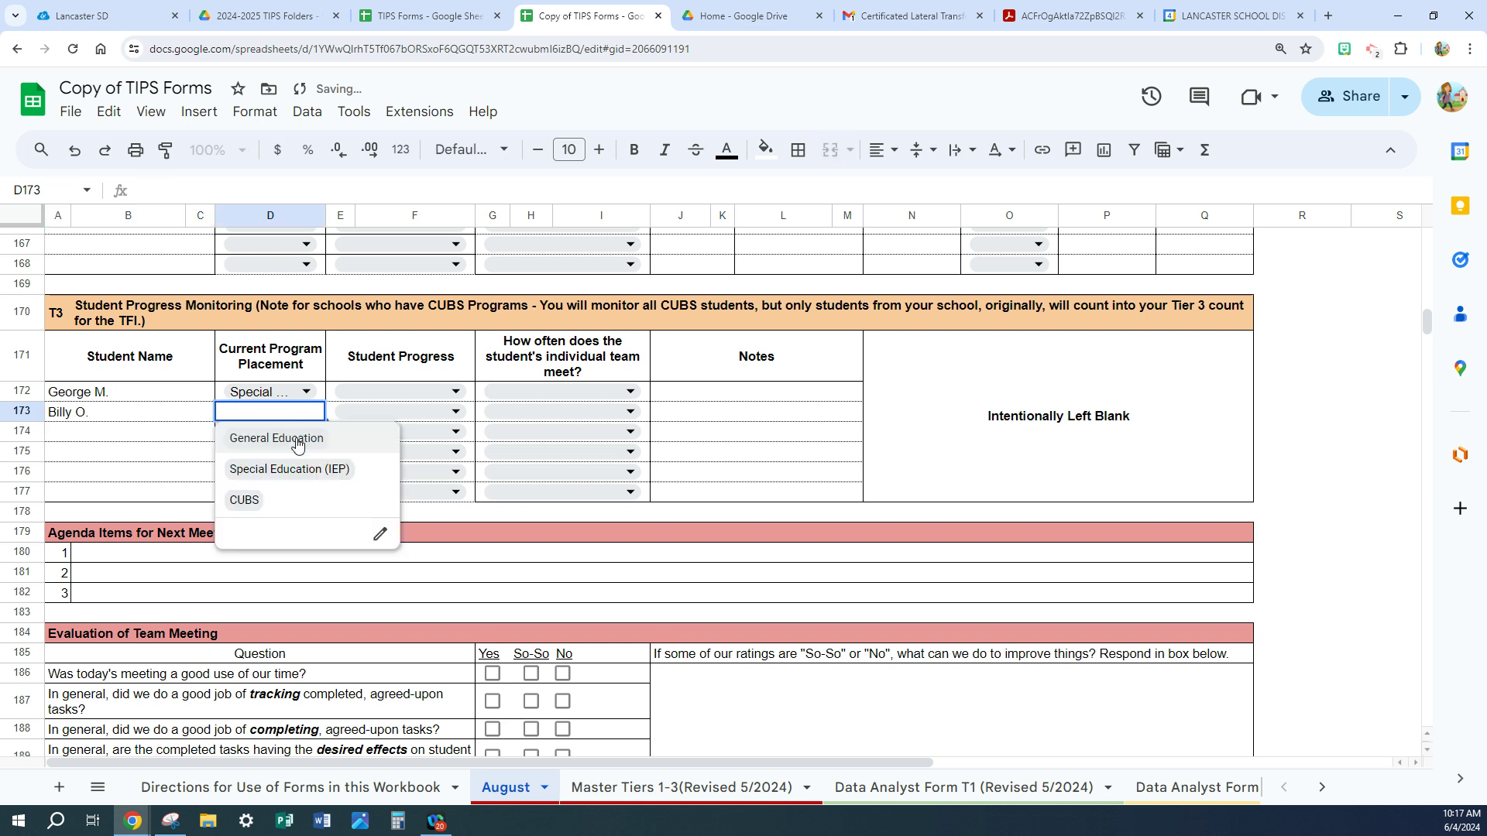
click(297, 443)
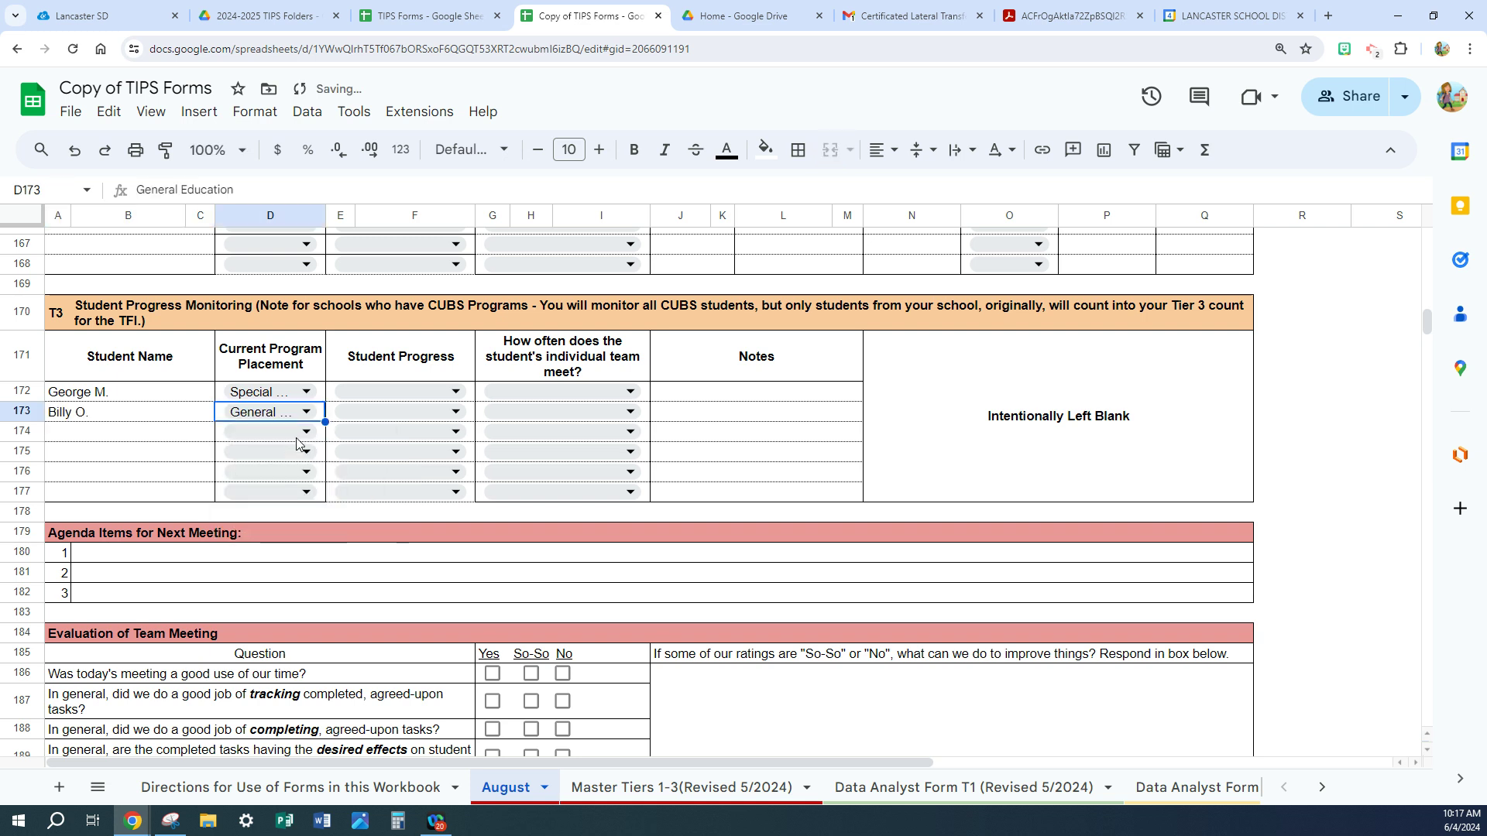
- Enter the third Tier 3 student's name in row 174 and set the Current Program Placement to CUBS
click(83, 442)
text(S)
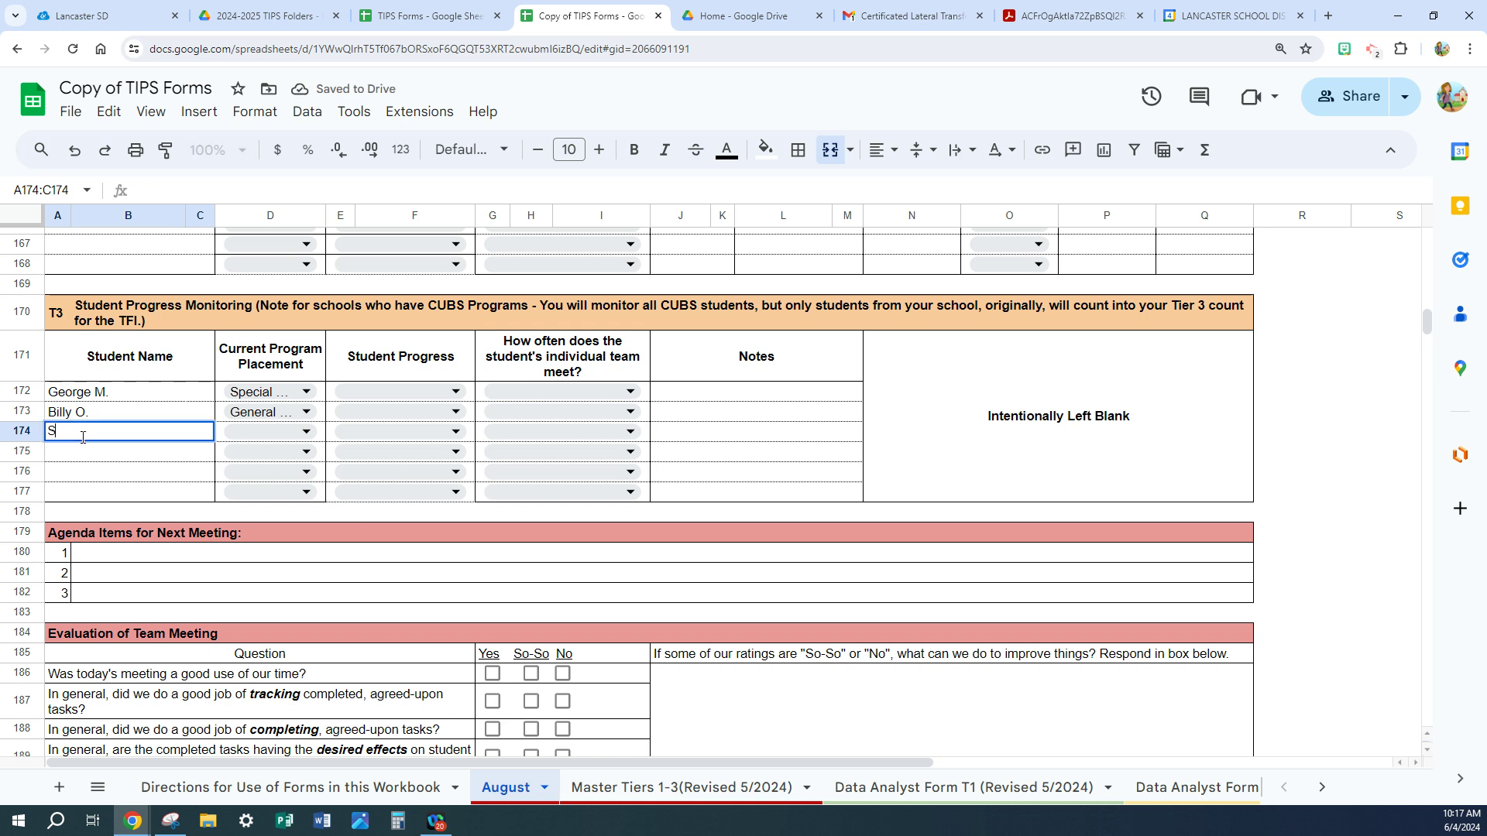
text(am G.)
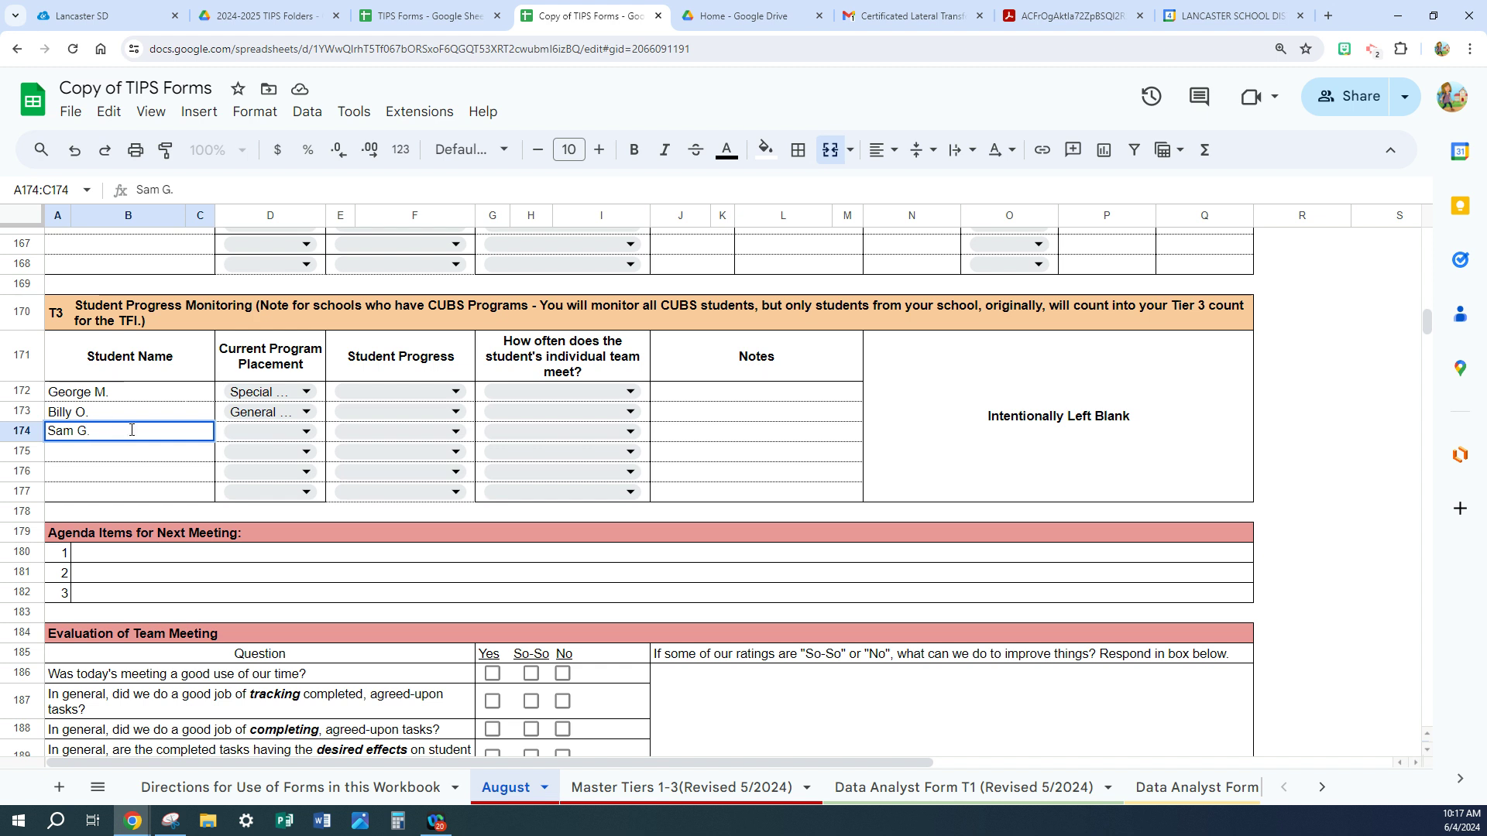
click(271, 431)
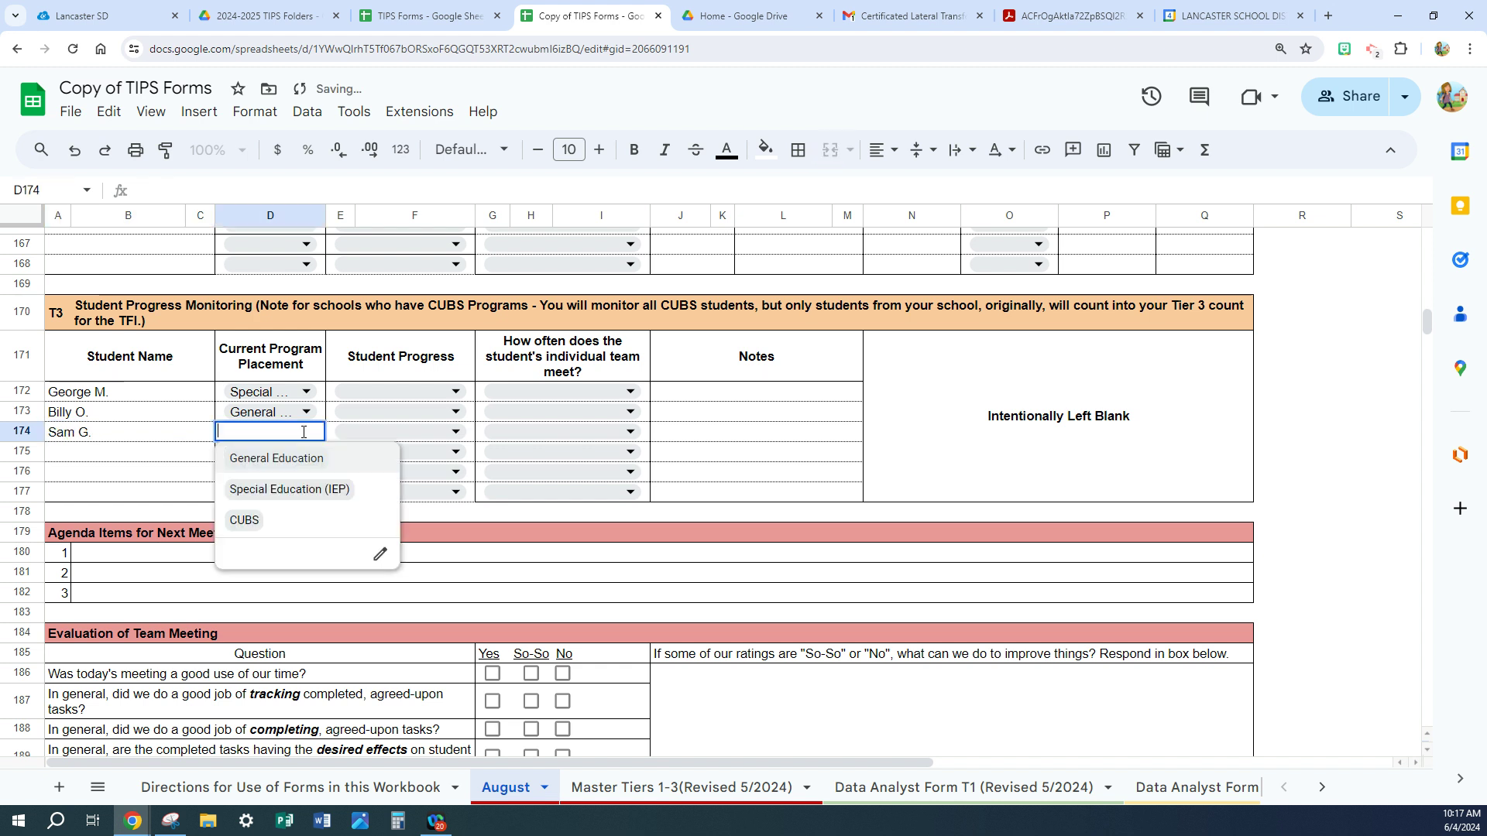
click(236, 521)
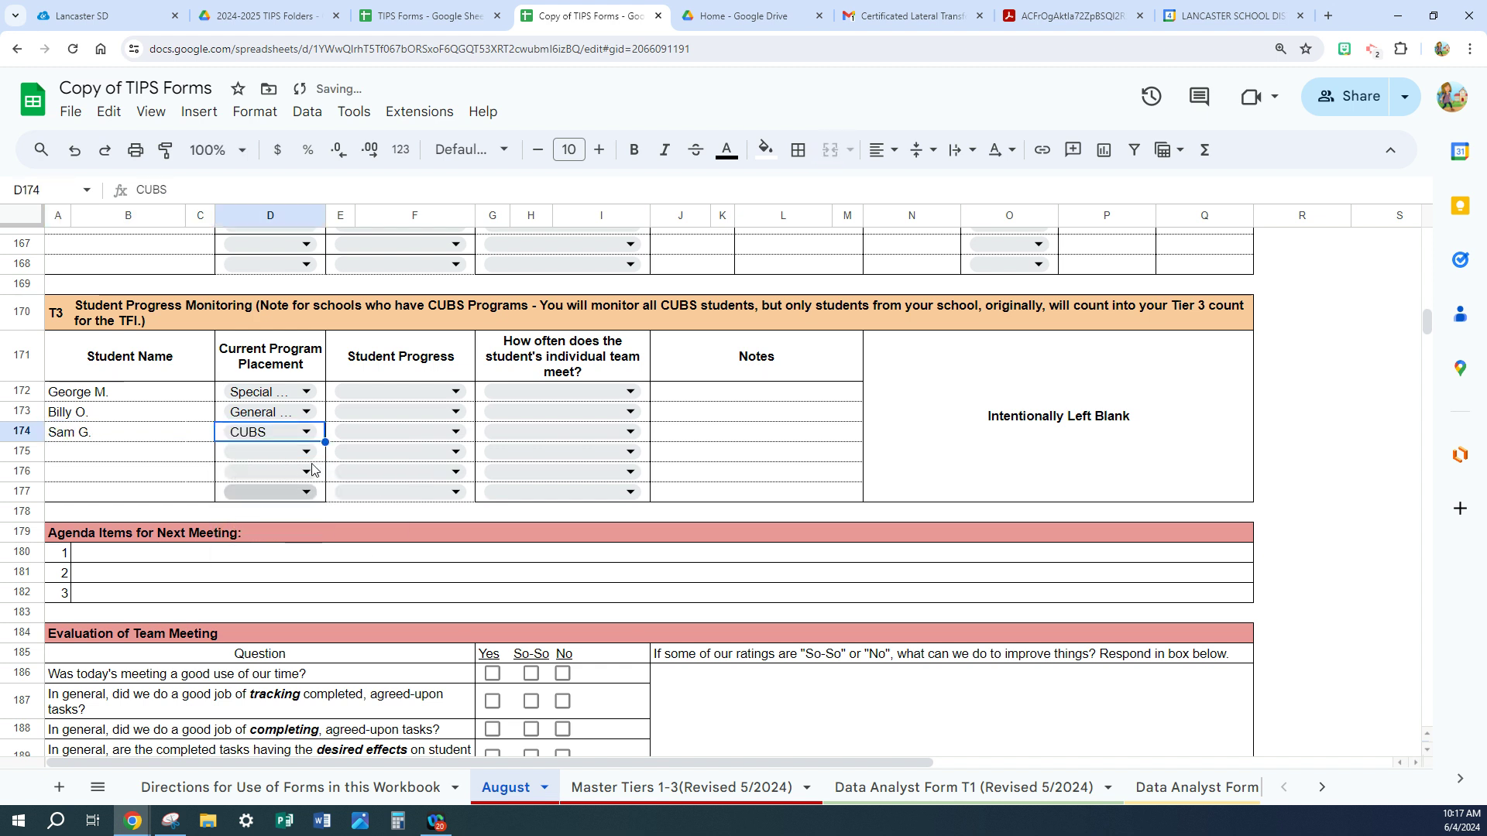
- Set the first Tier 3 student's progress to Meeting Goal(s) and review the choices for how often the individual team meets
click(456, 395)
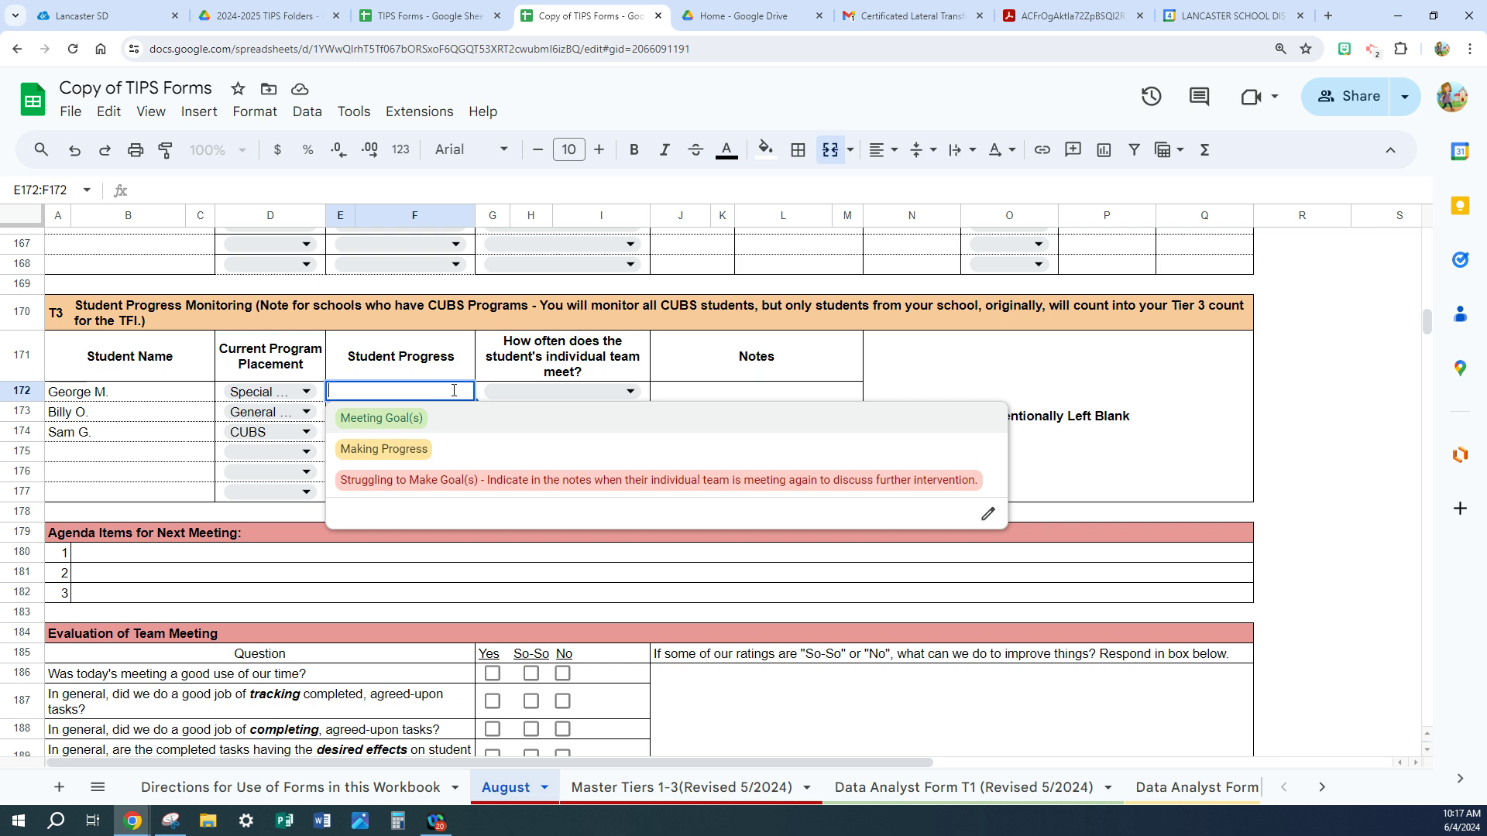
click(382, 419)
click(631, 392)
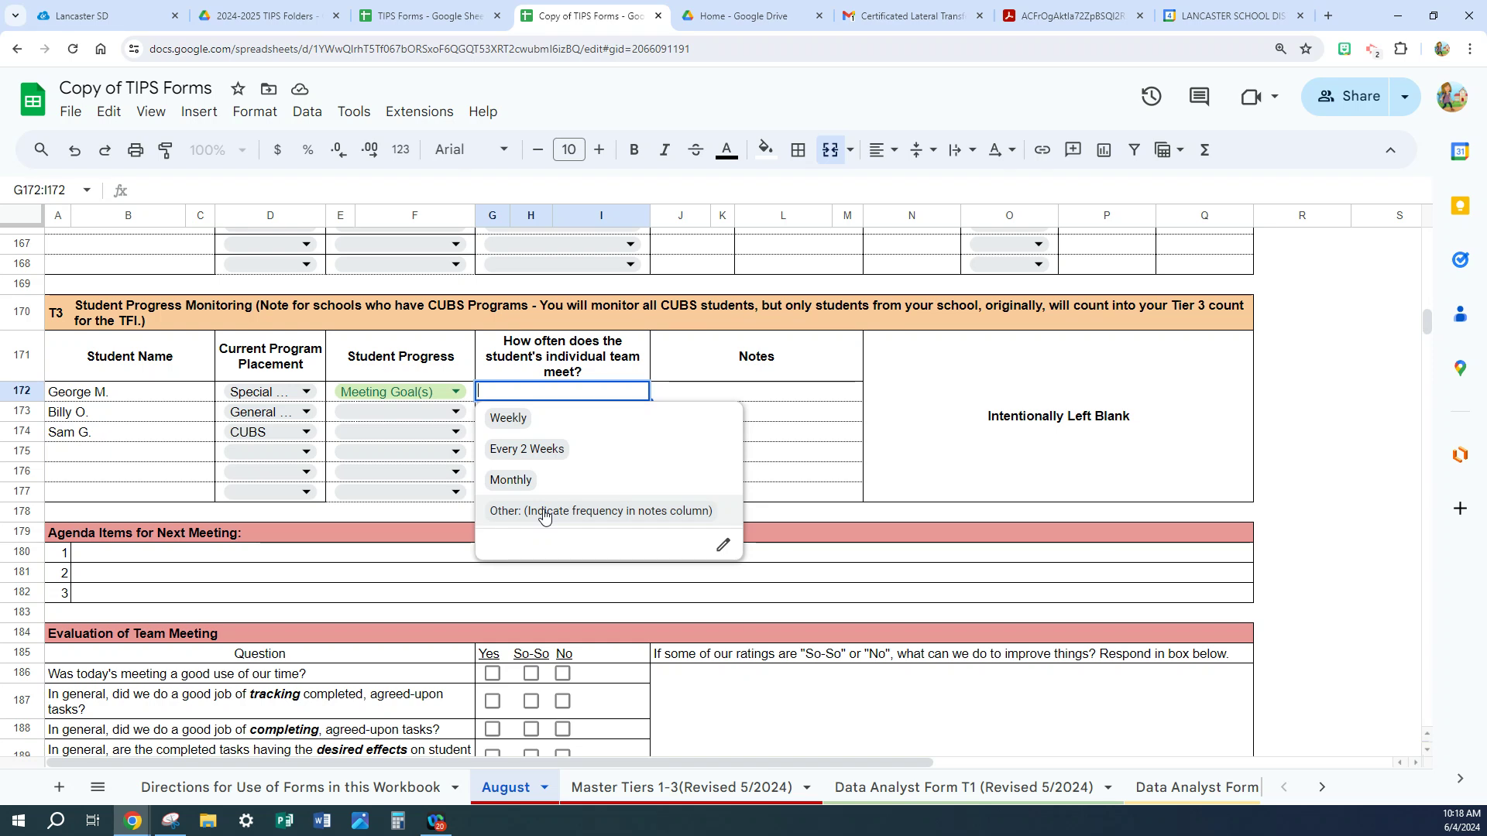
click(725, 394)
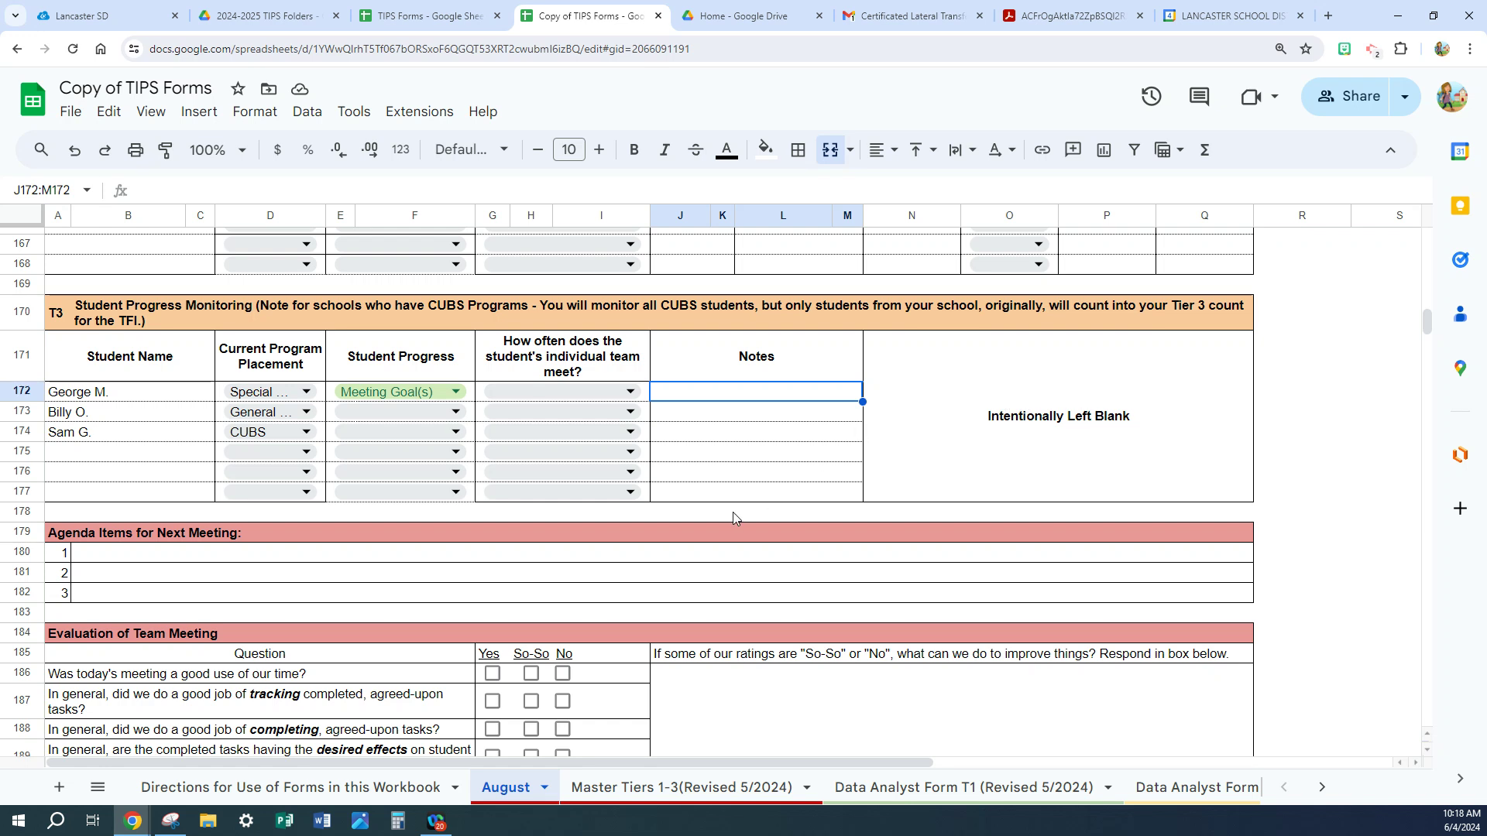
- Read the Item 14 directions on the Directions for Use of Forms sheet and return to the August sheet
click(284, 802)
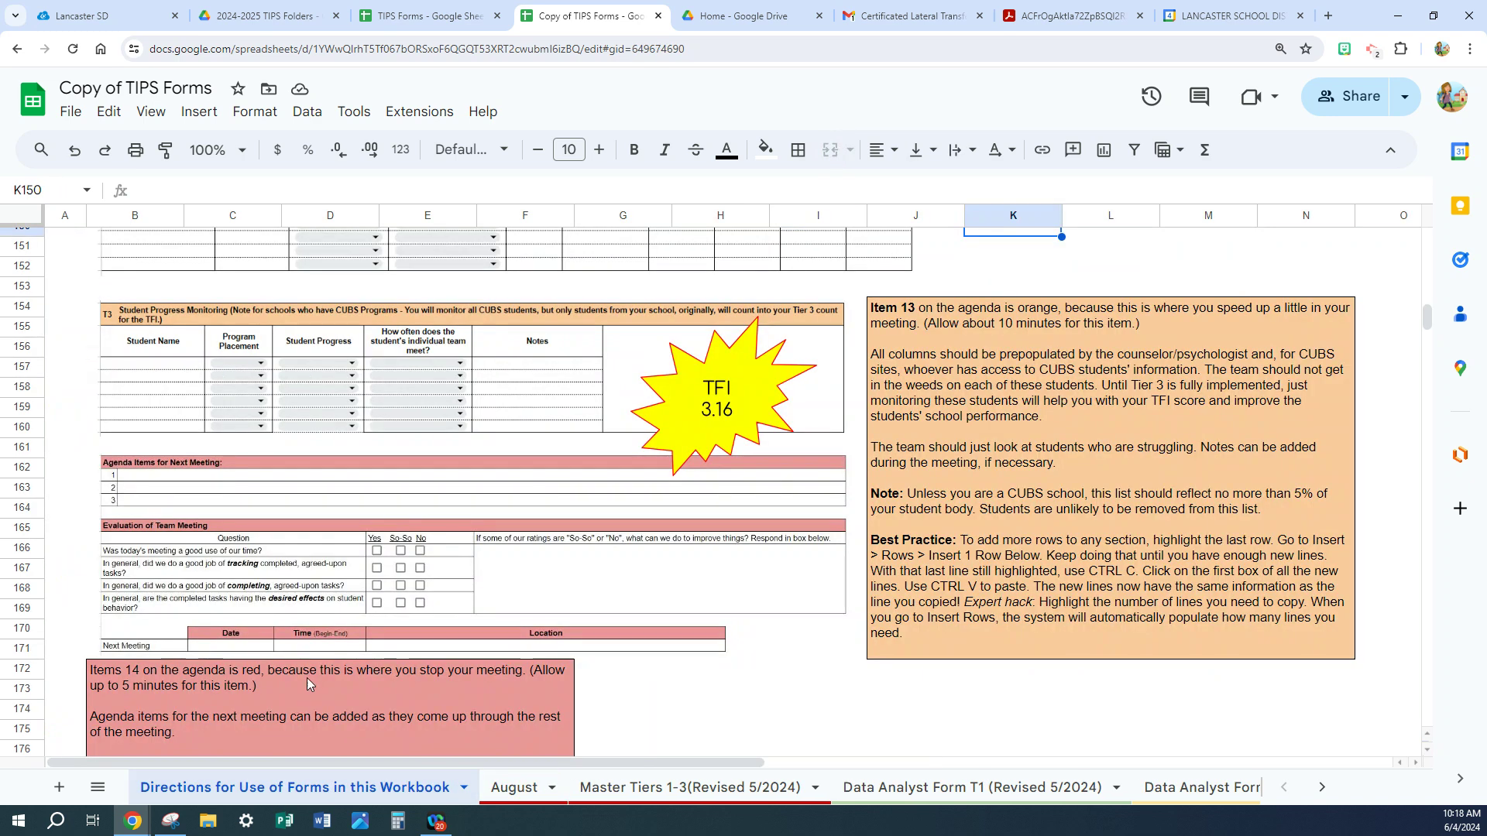
scroll(530, 619, down, 2)
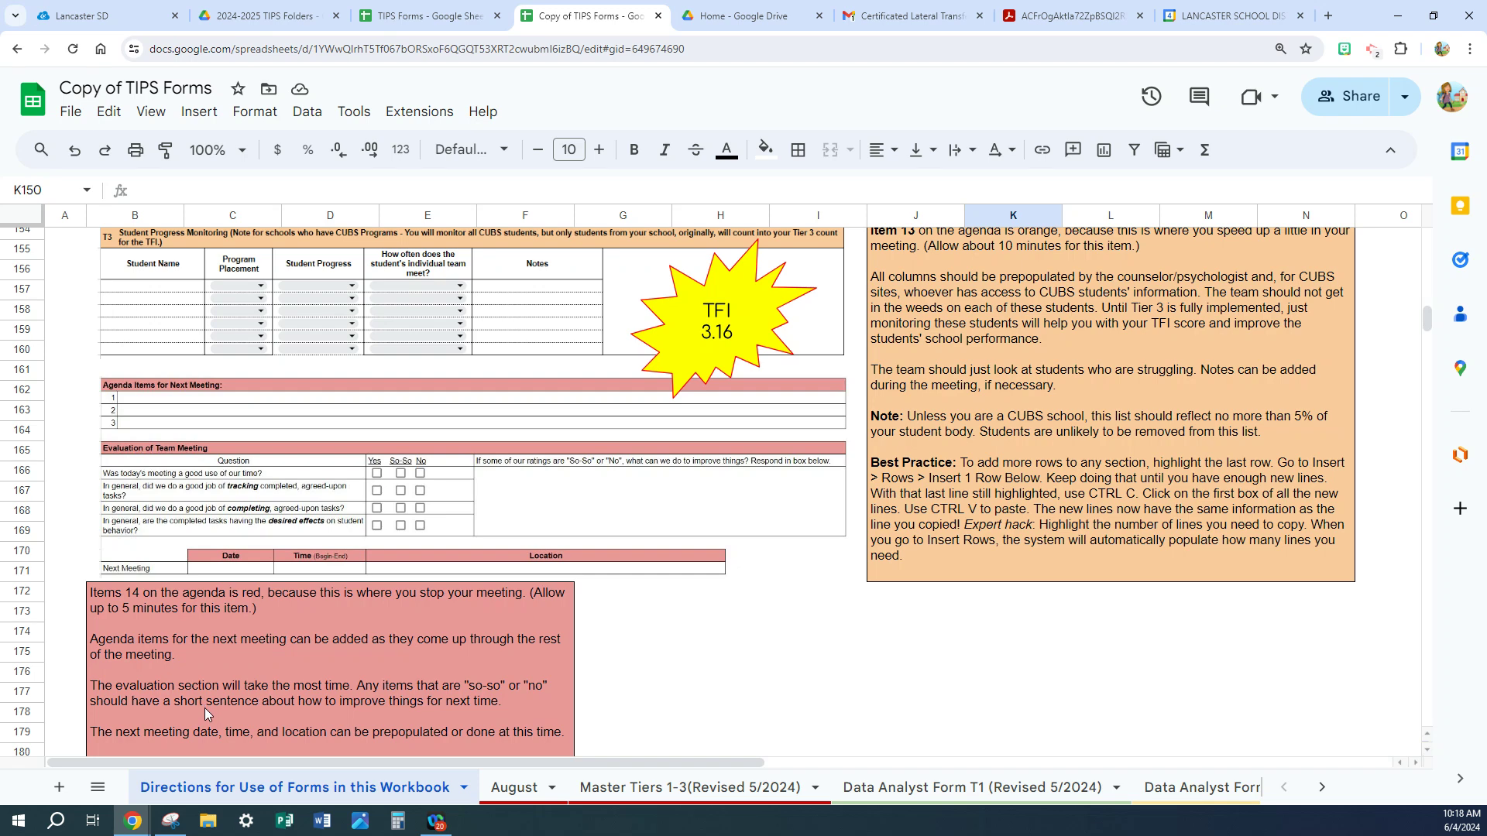
scroll(205, 708, down, 1)
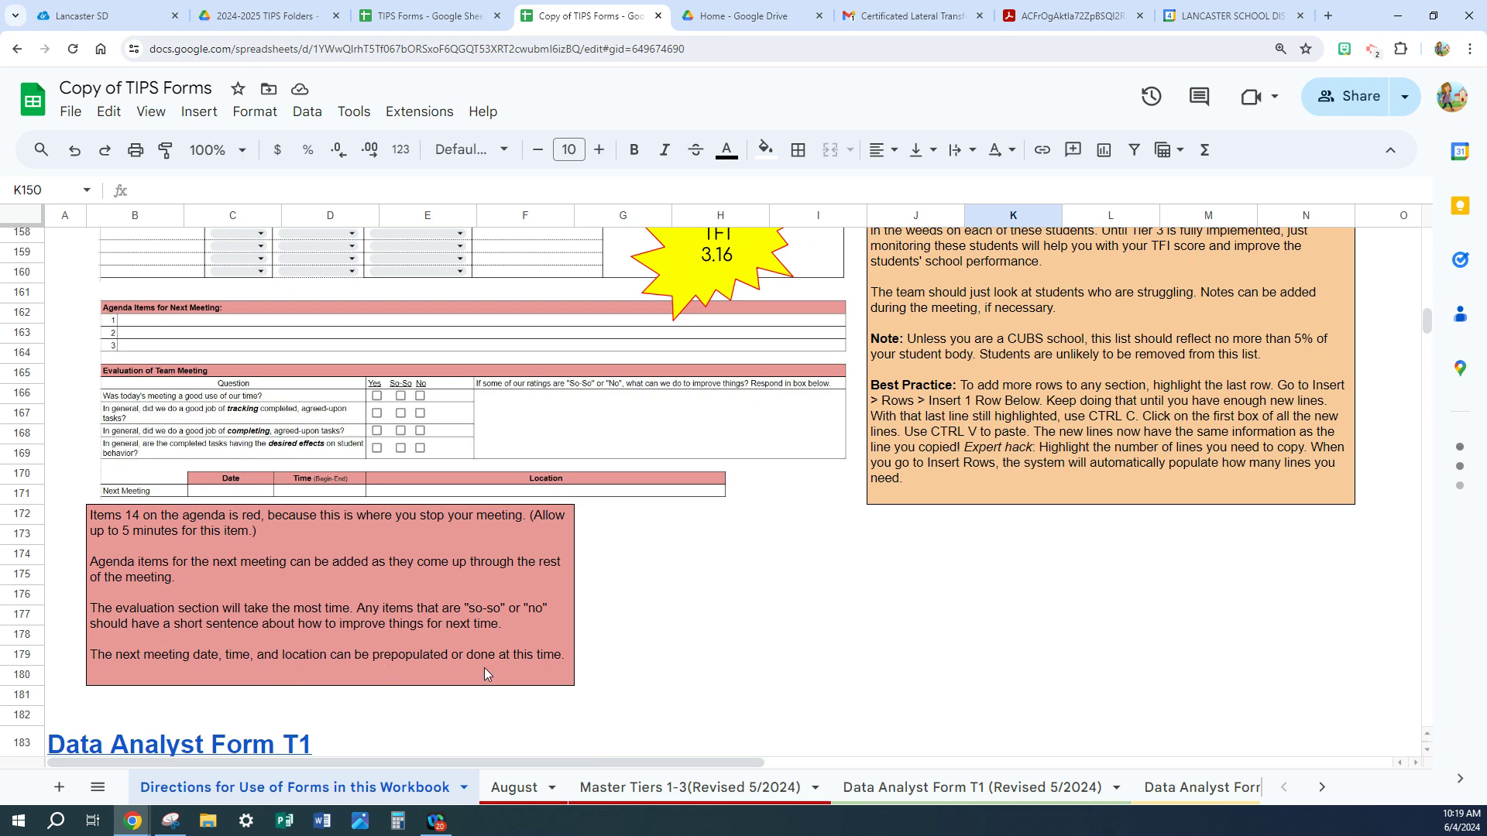
click(531, 791)
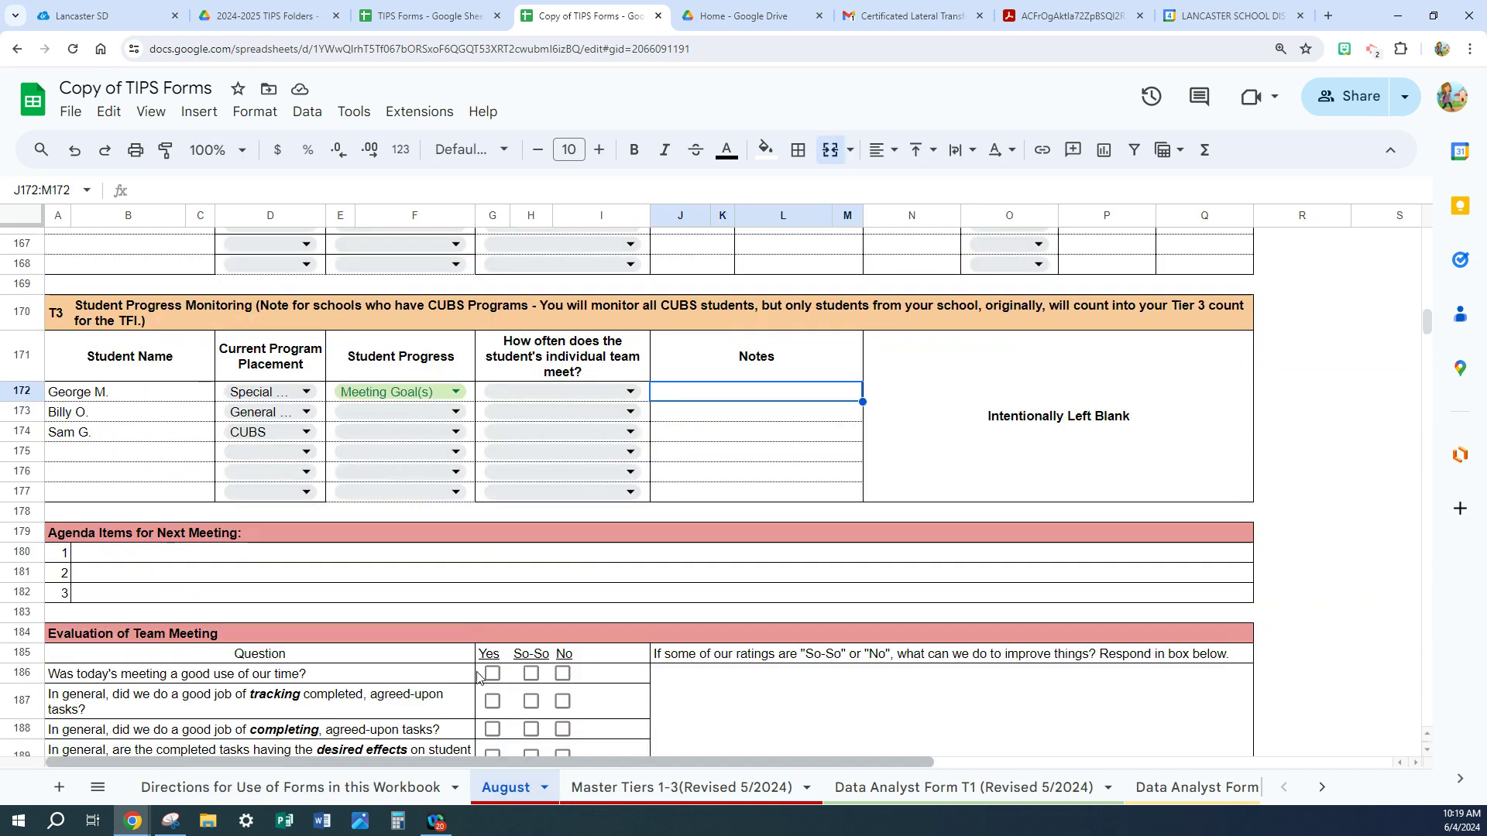
- In Evaluation of Team Meeting, rate good use of time and tracking tasks as Yes, and completing tasks as So-So
scroll(416, 609, down, 3)
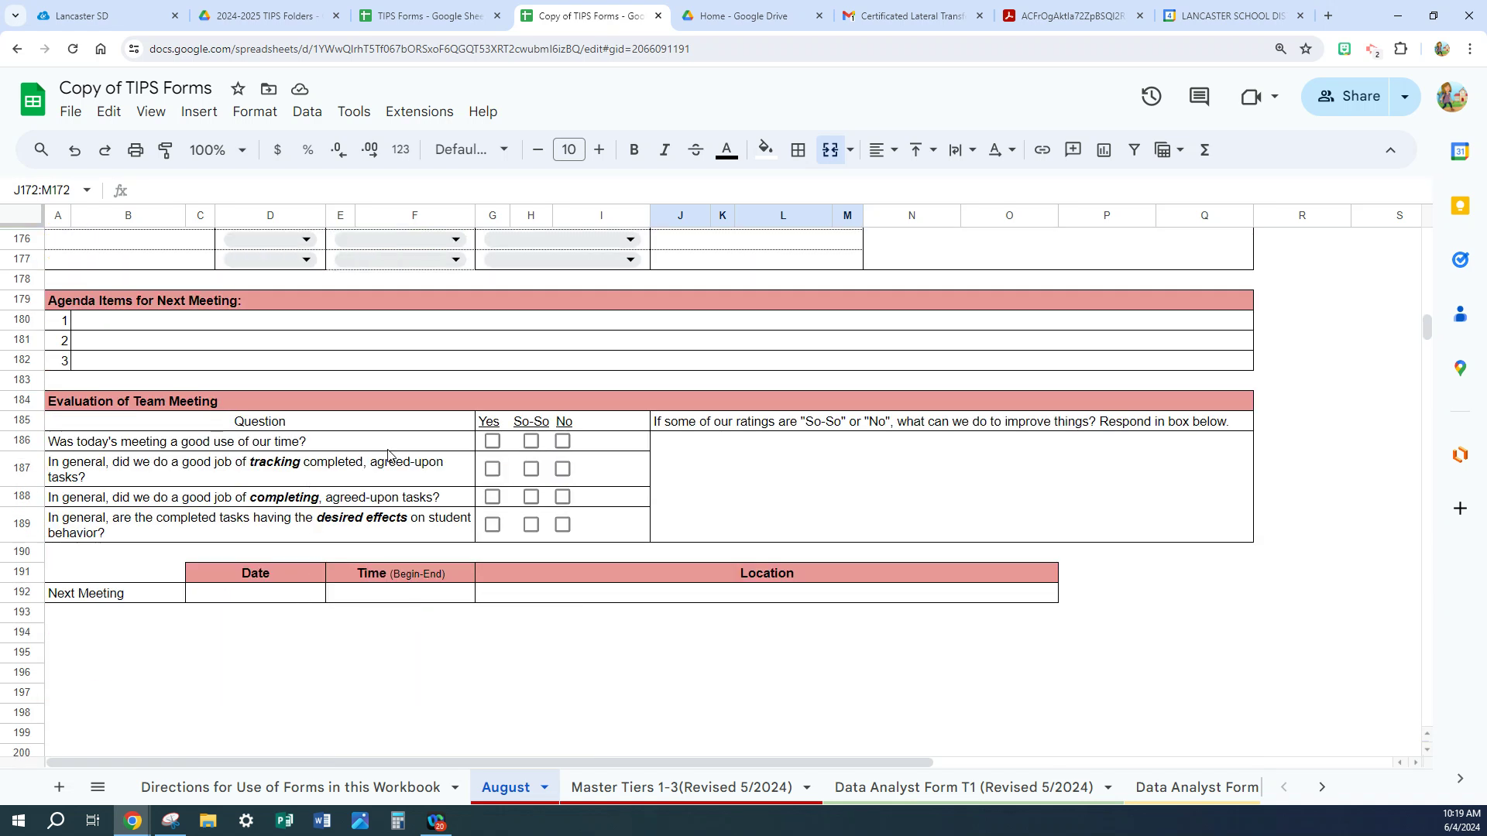
click(493, 443)
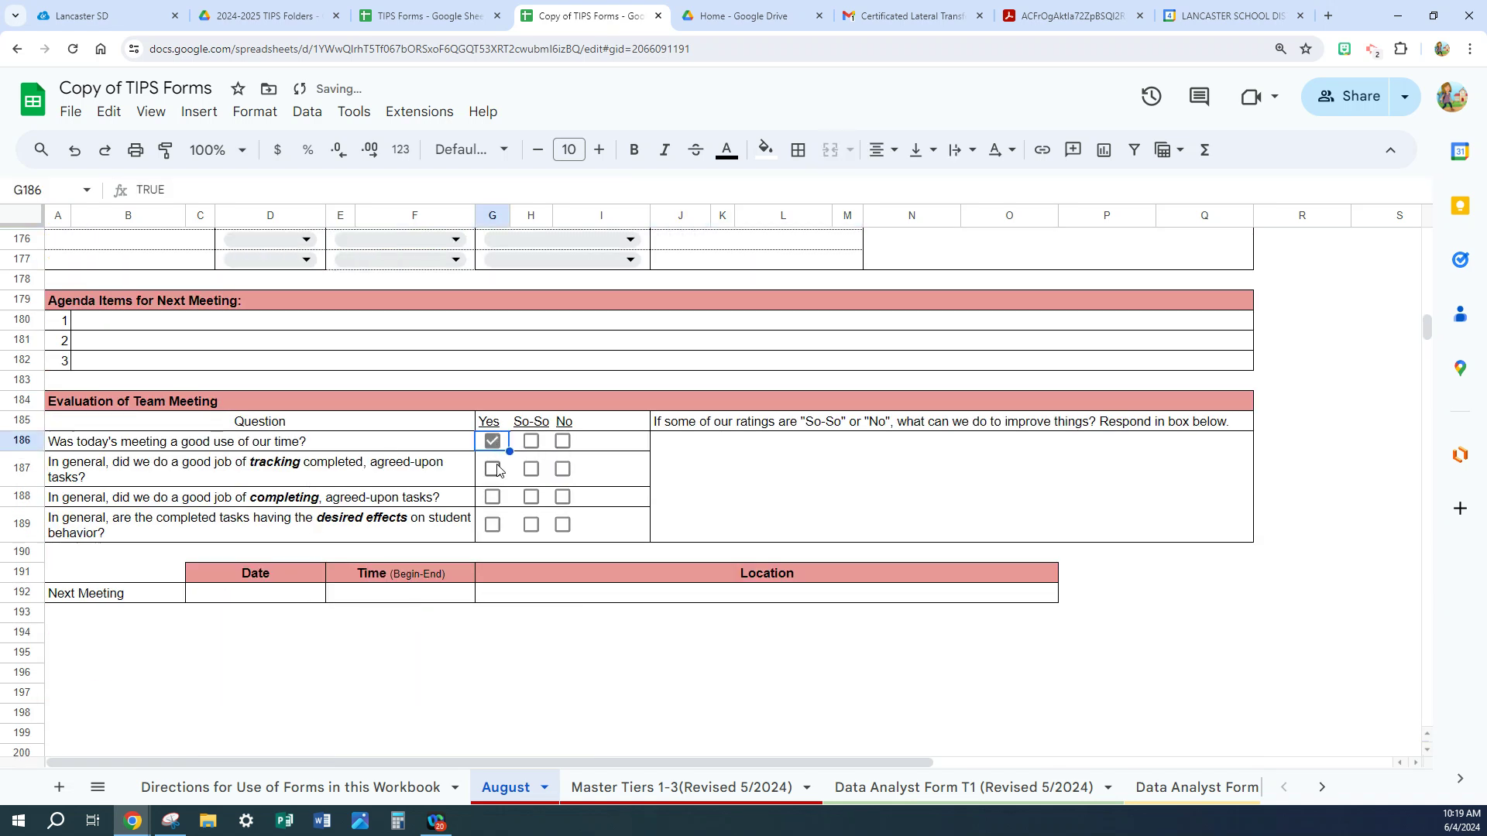
click(493, 469)
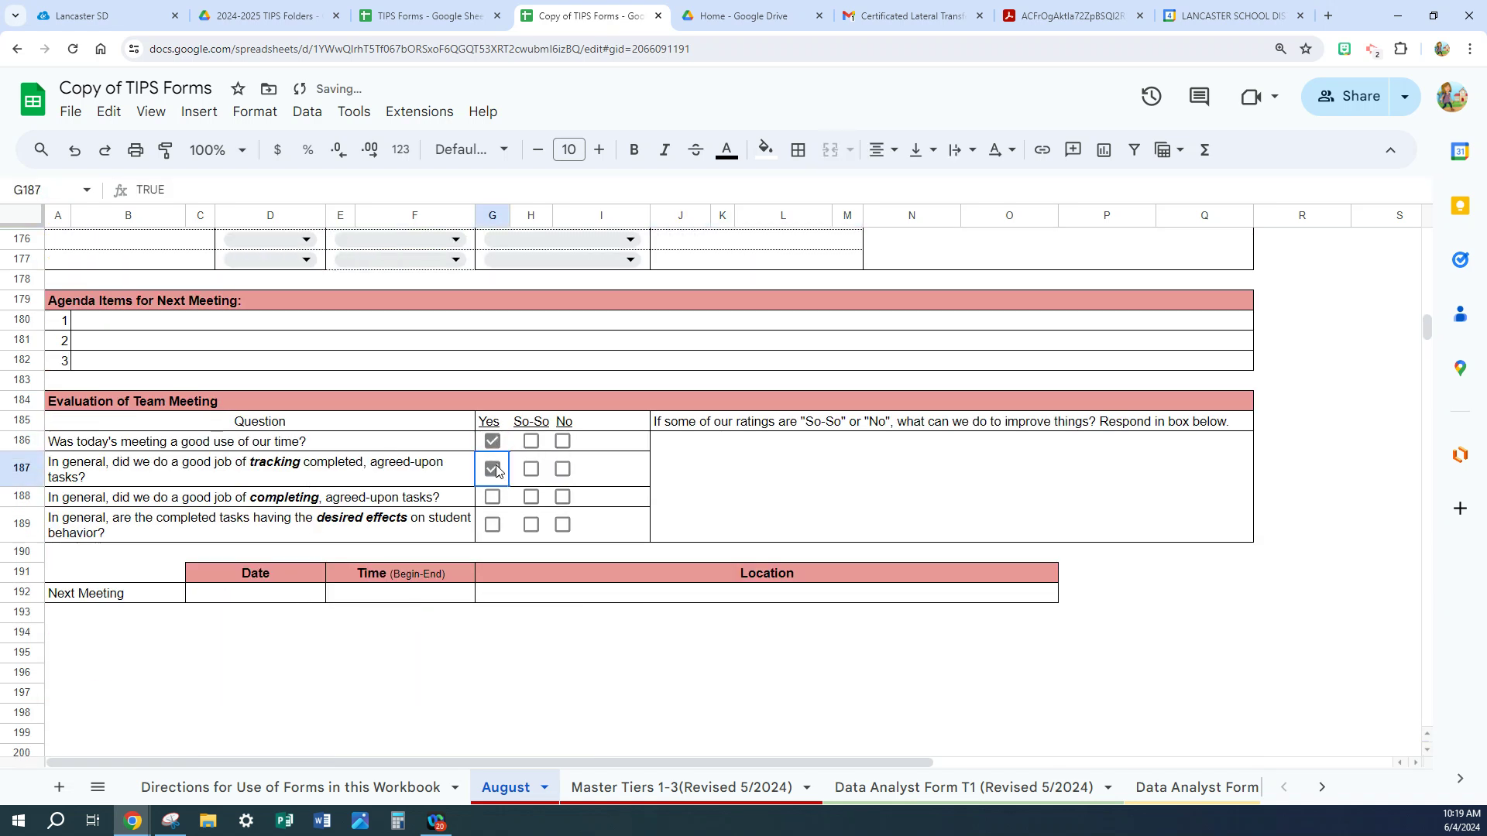
click(531, 497)
- Enter the improvement response "In the future, we will stay on task." in the box beside the meeting evaluation ratings
click(672, 467)
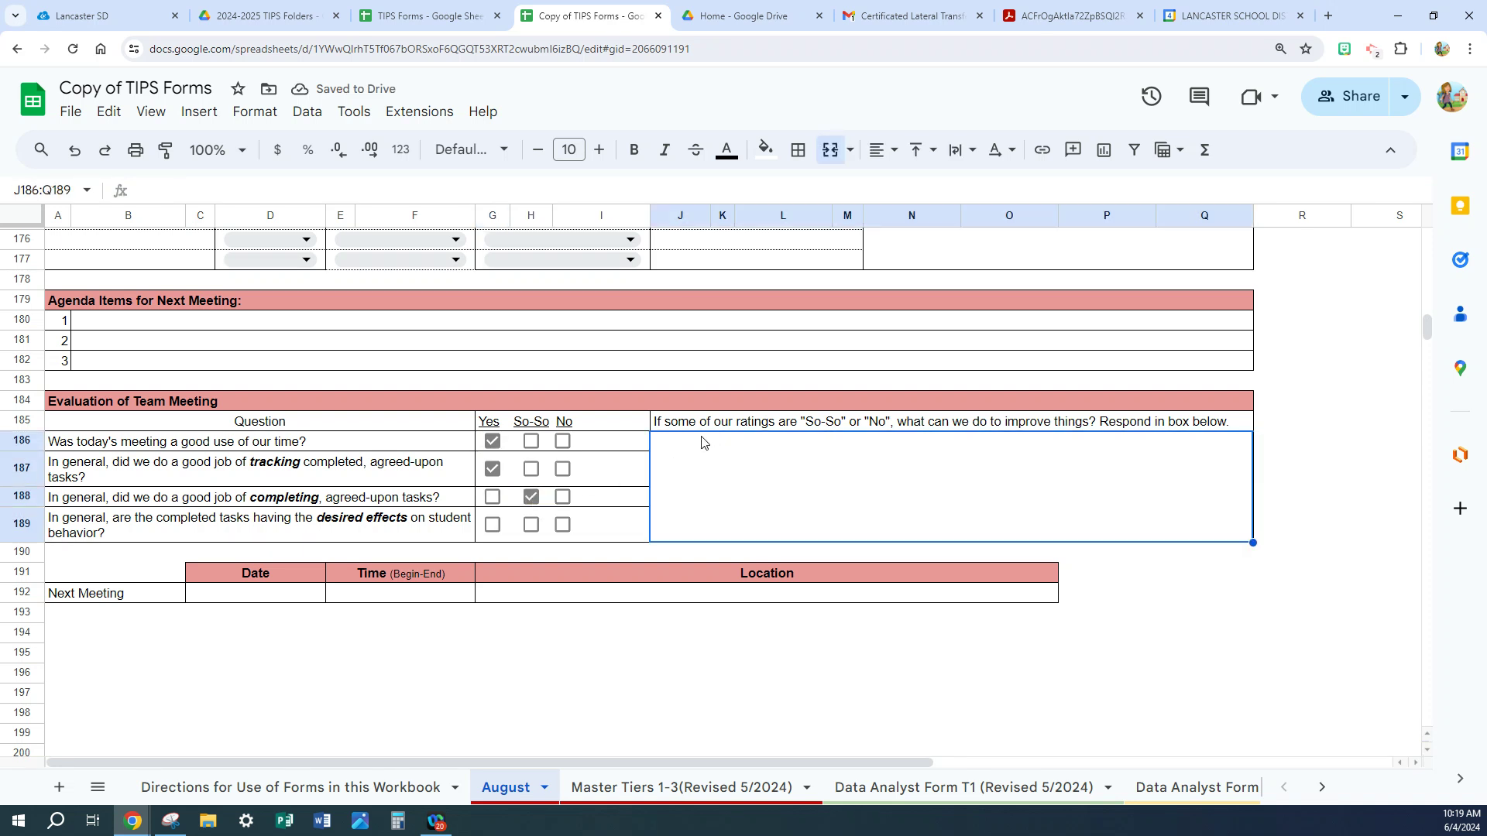
double_click(702, 441)
text(In the f)
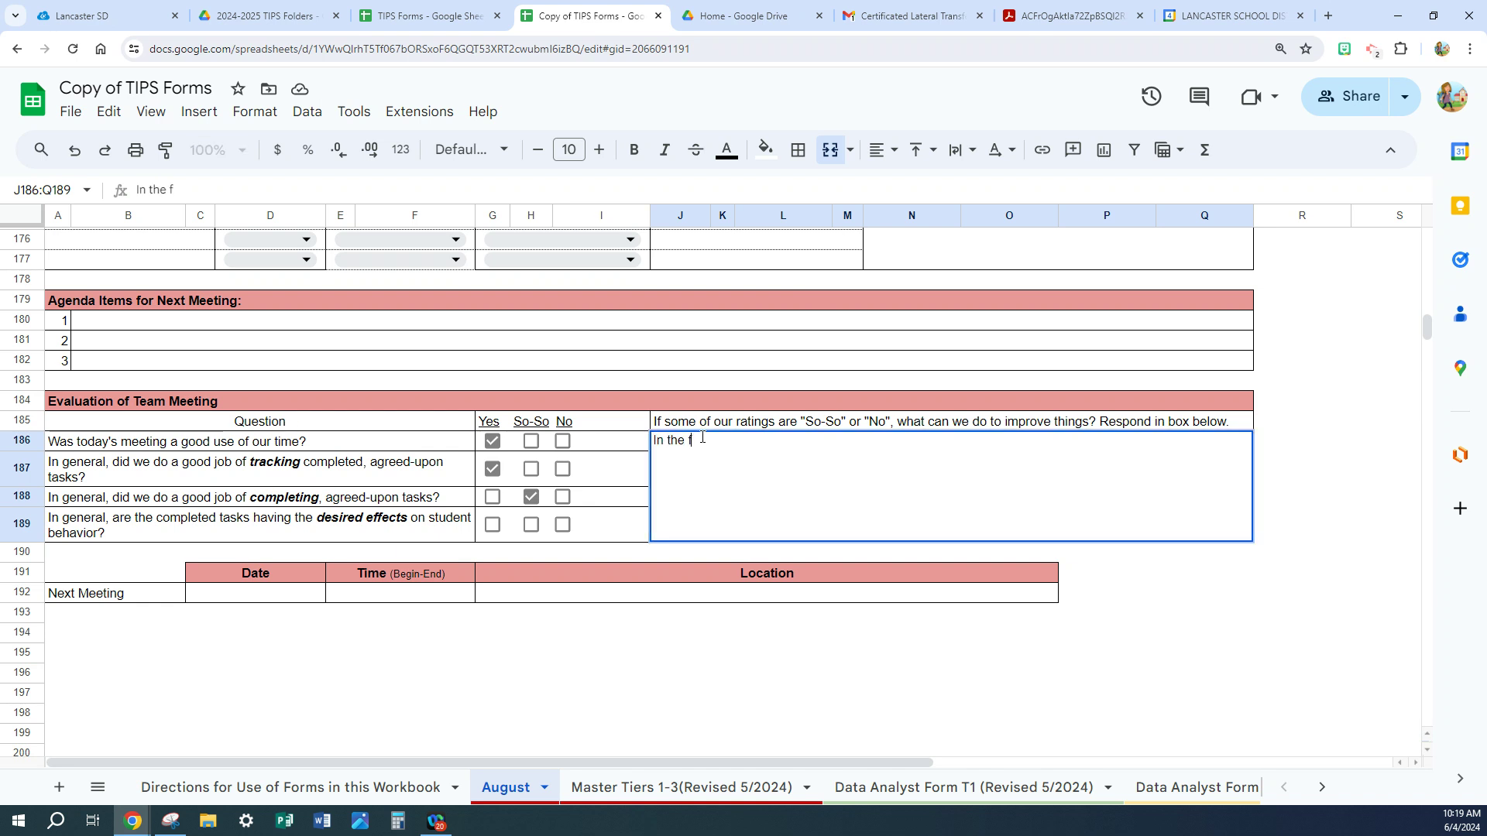
text(uture, we will stay on t)
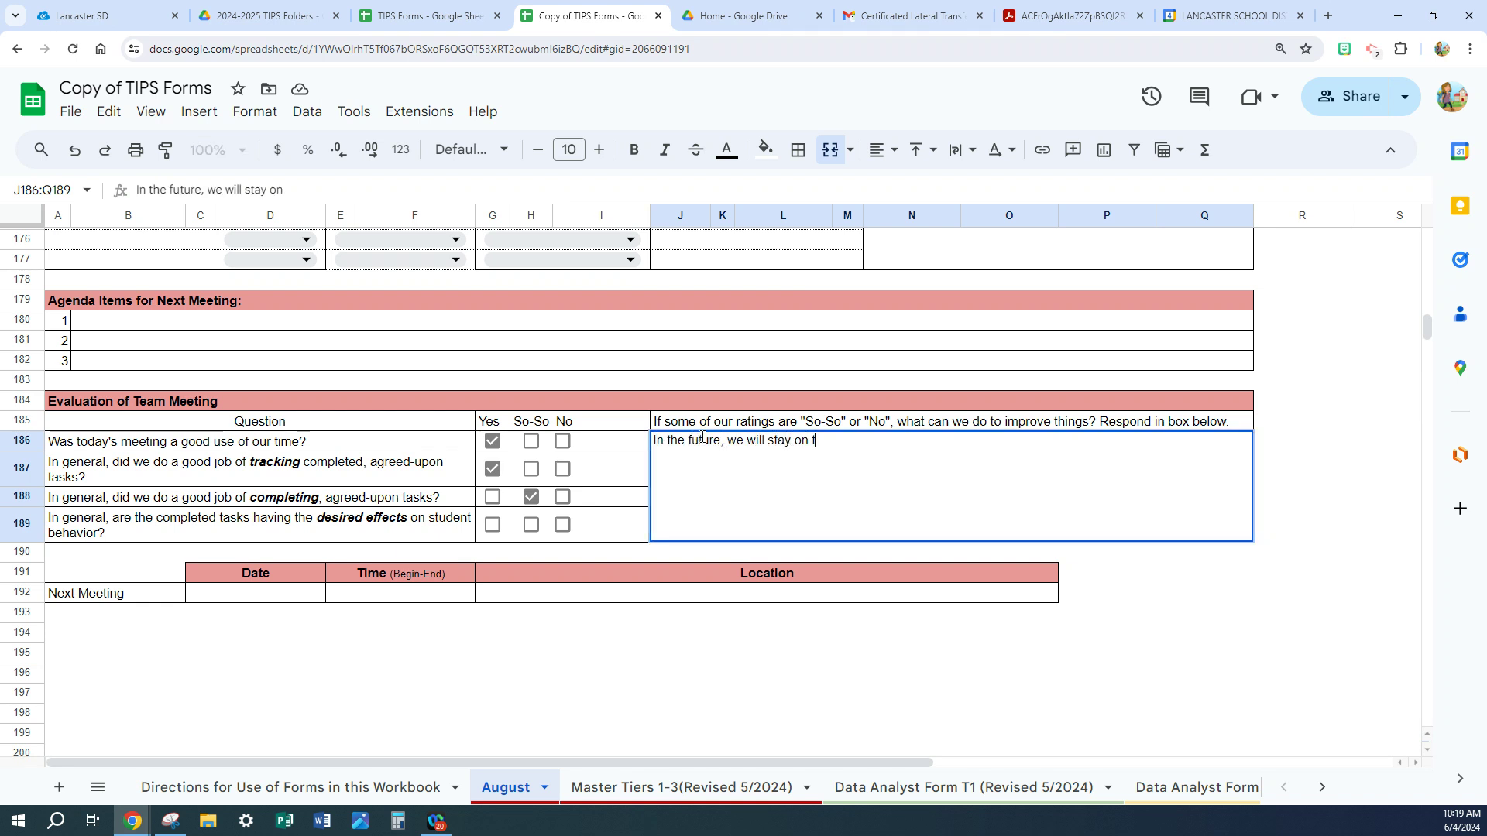
text(ask.)
- Rate the desired effects on student behavior question as Yes and select the Next Meeting row's location cell
click(494, 525)
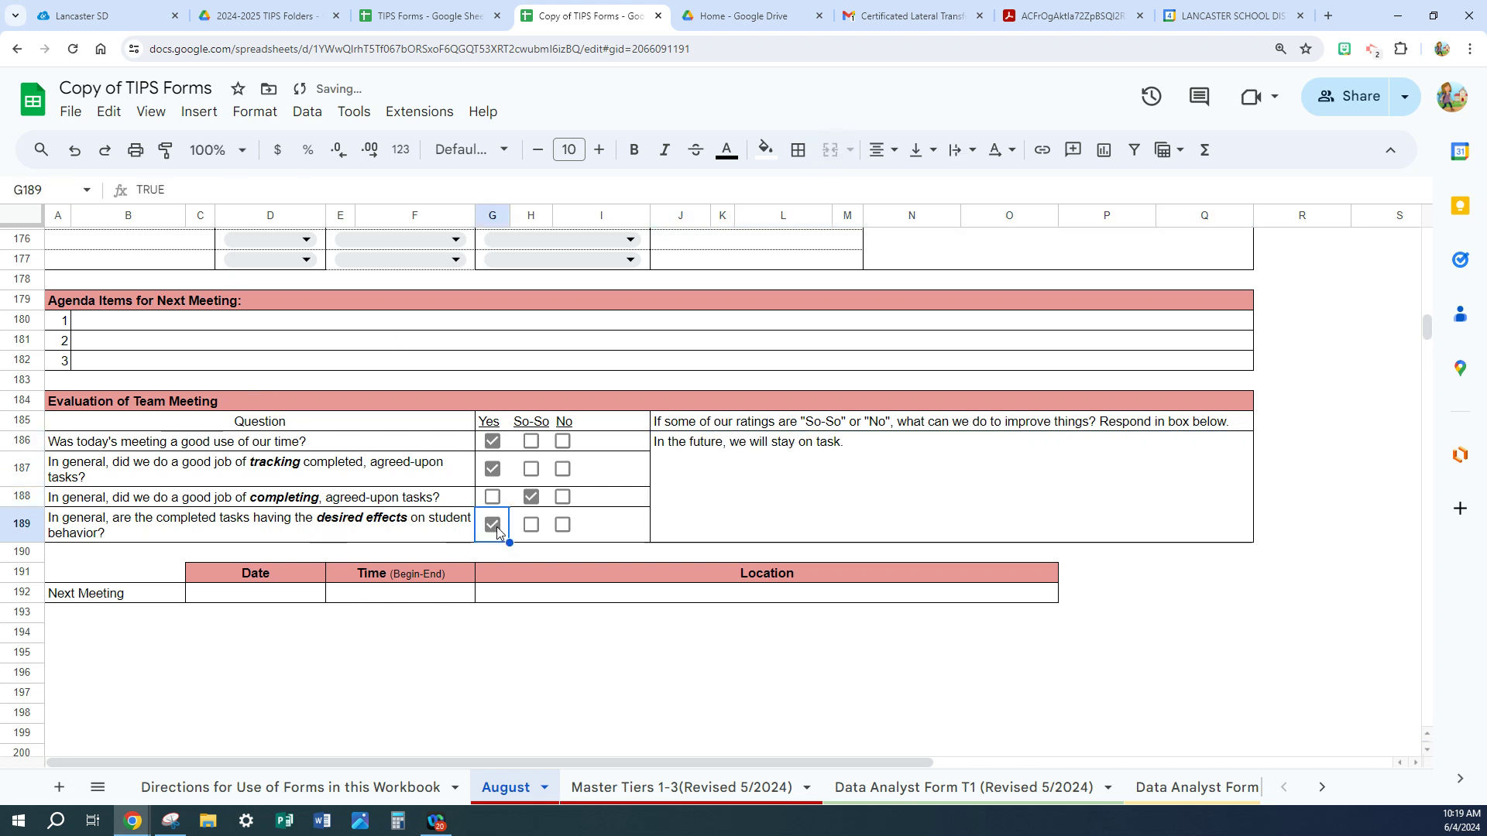
click(396, 595)
click(551, 598)
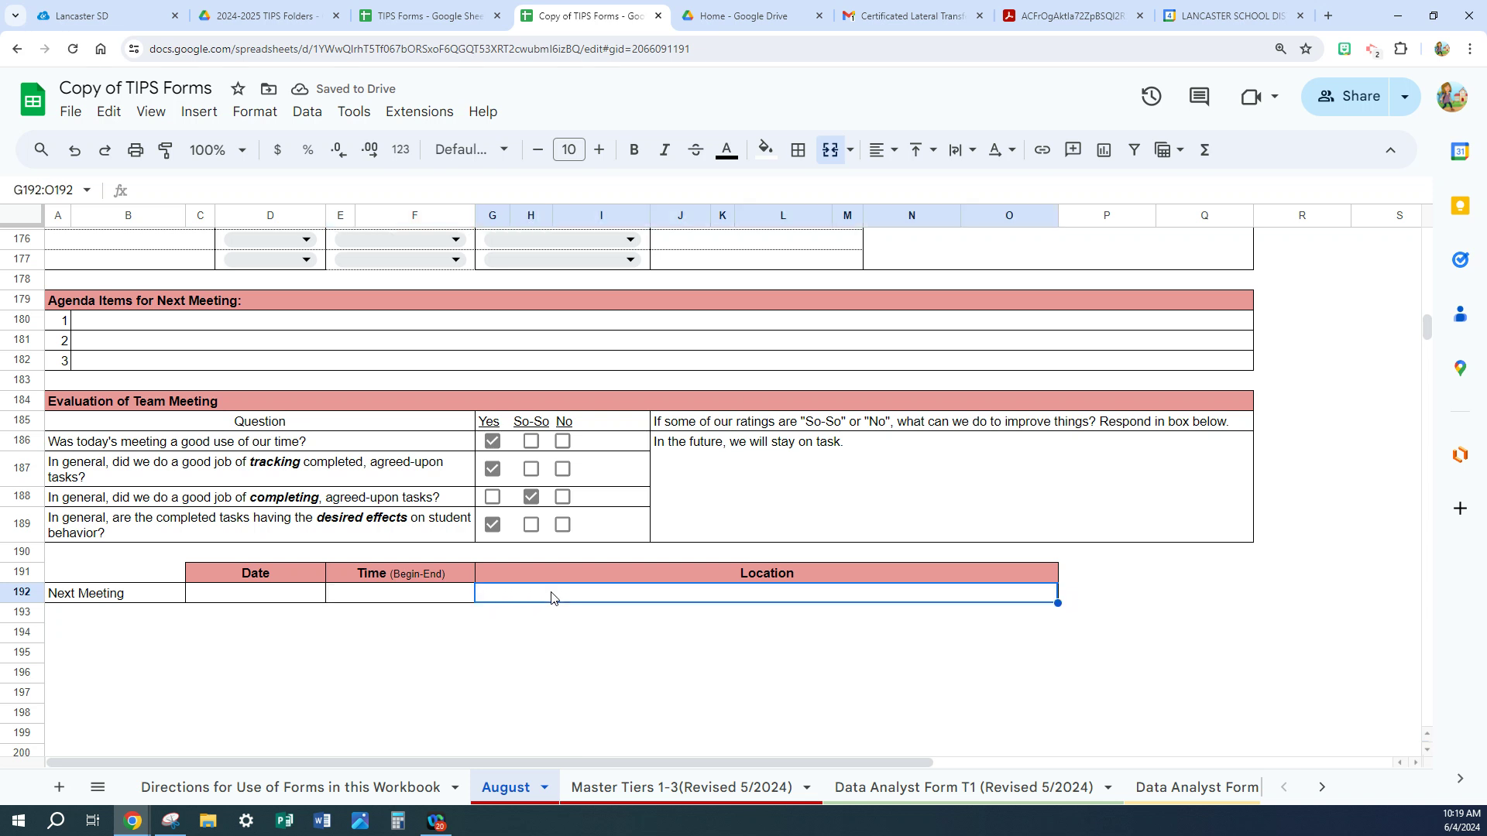